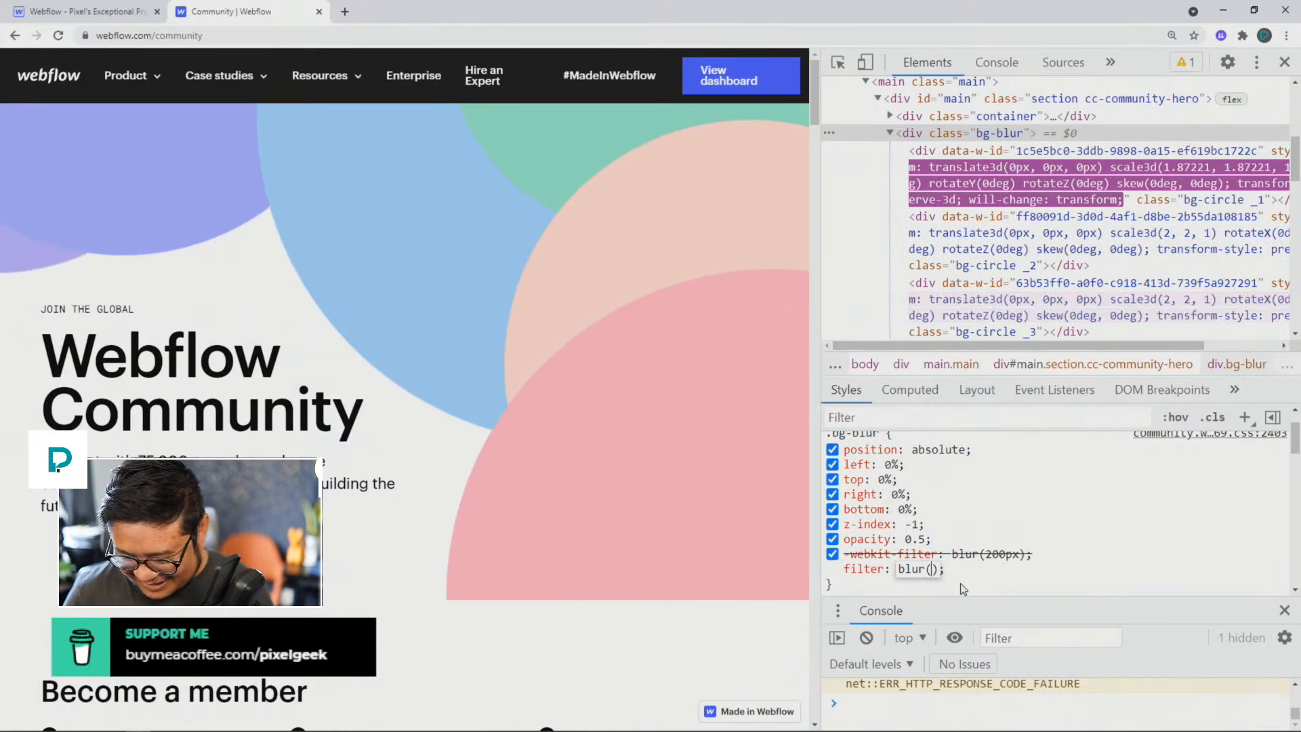
# Step: Set the .bg-blur rule's filter to blur(200px) and close the Webflow Community page
pyautogui.write('200px')
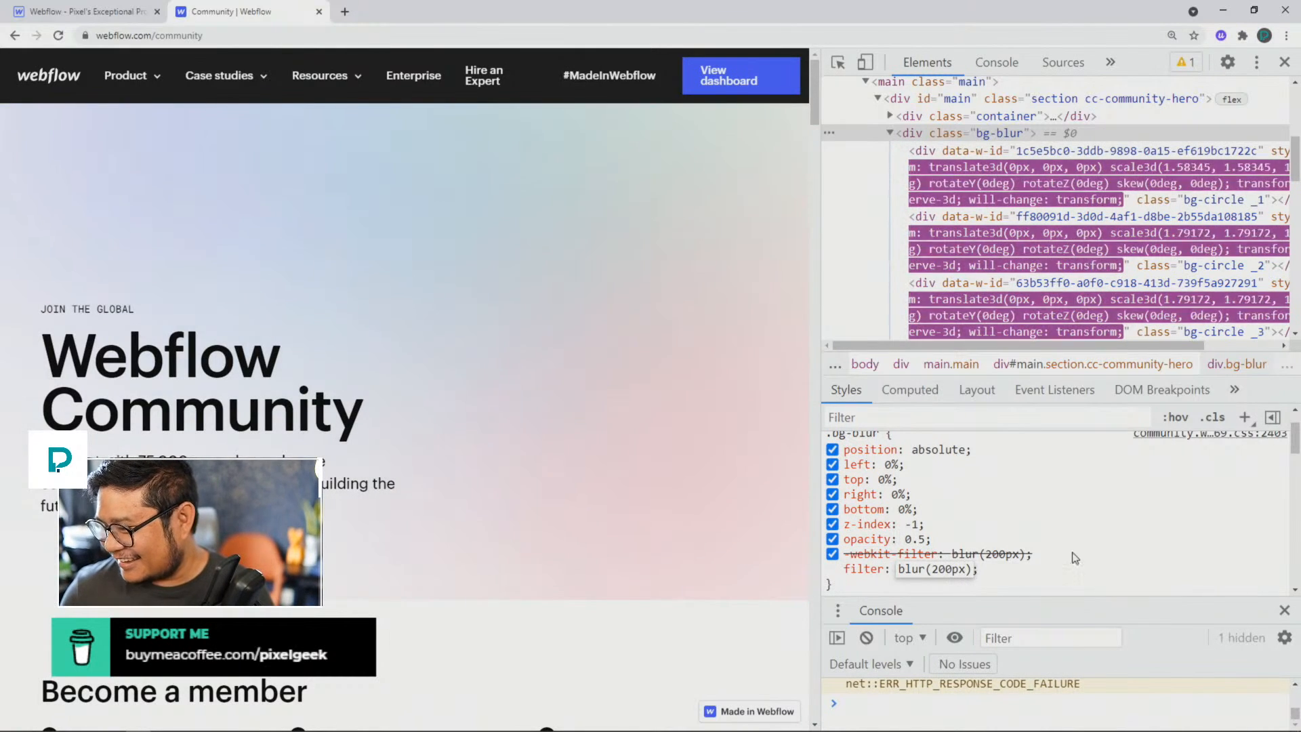
pyautogui.click(1078, 570)
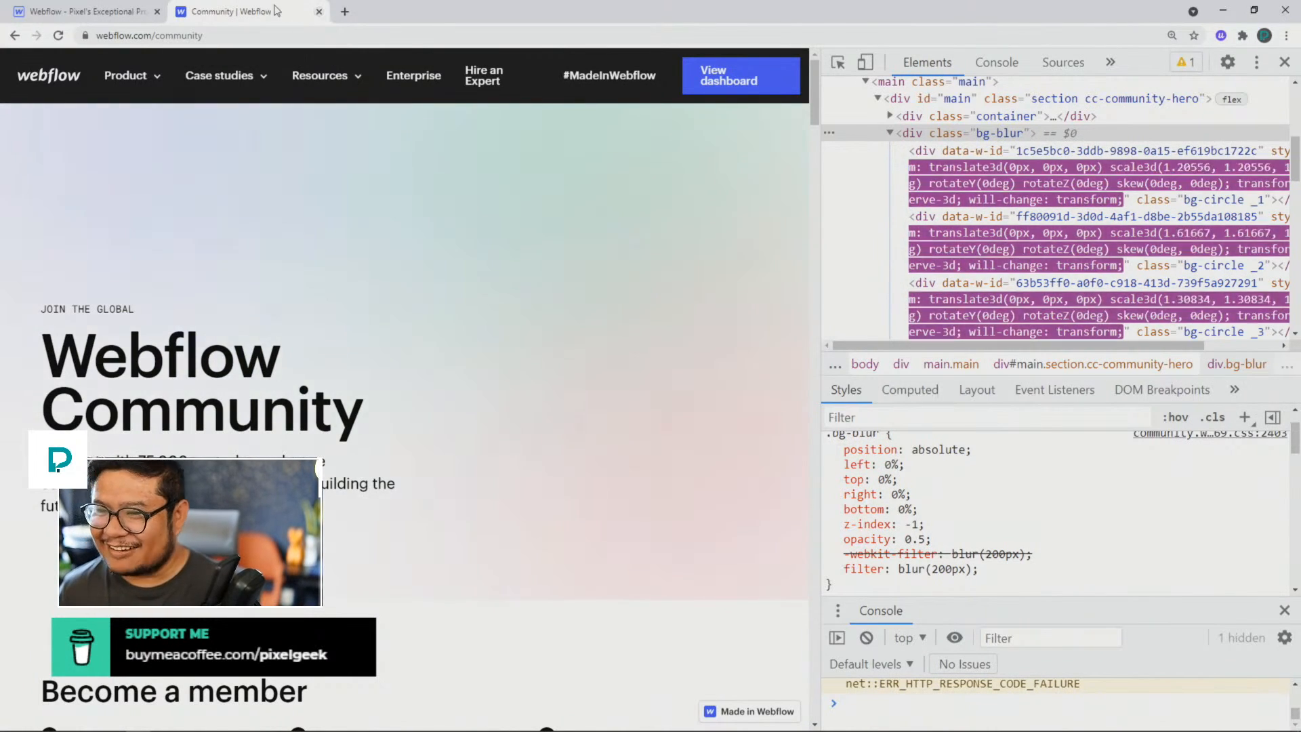
pyautogui.click(318, 12)
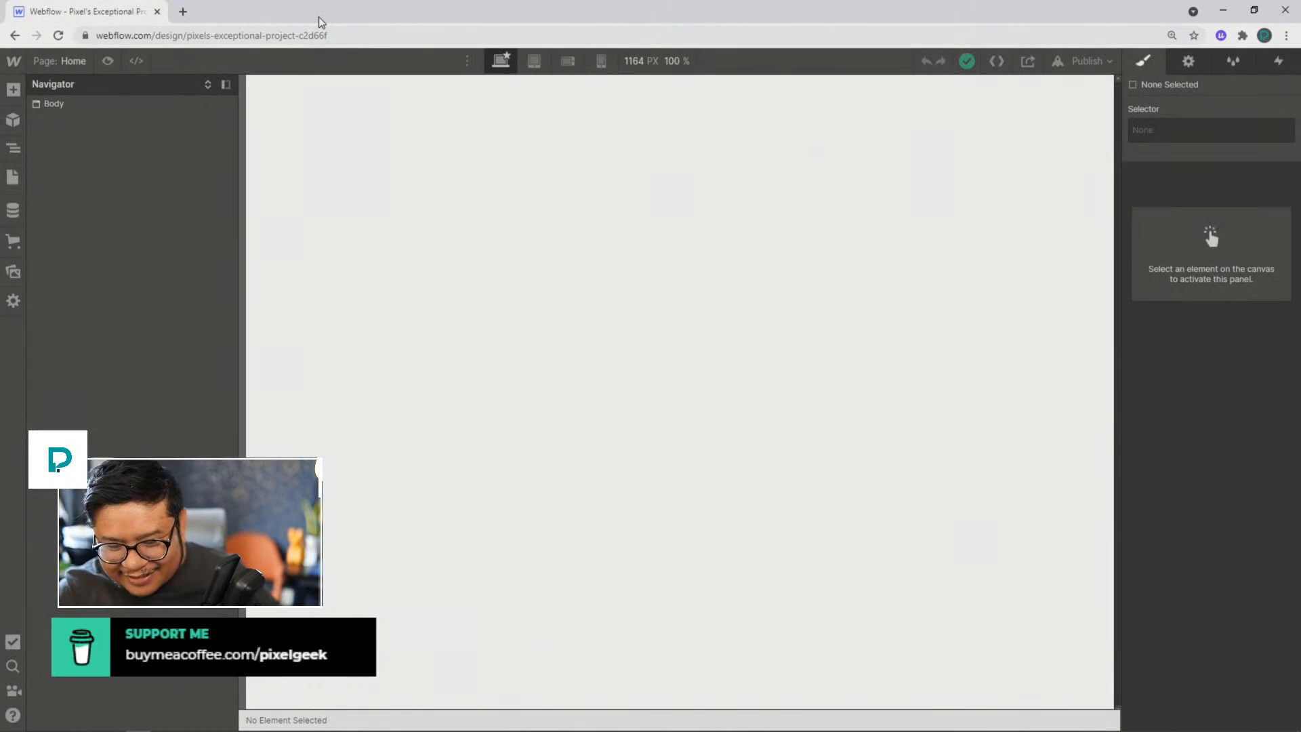
# Step: Add the prebuilt Hero layout to the page body
pyautogui.click(349, 213)
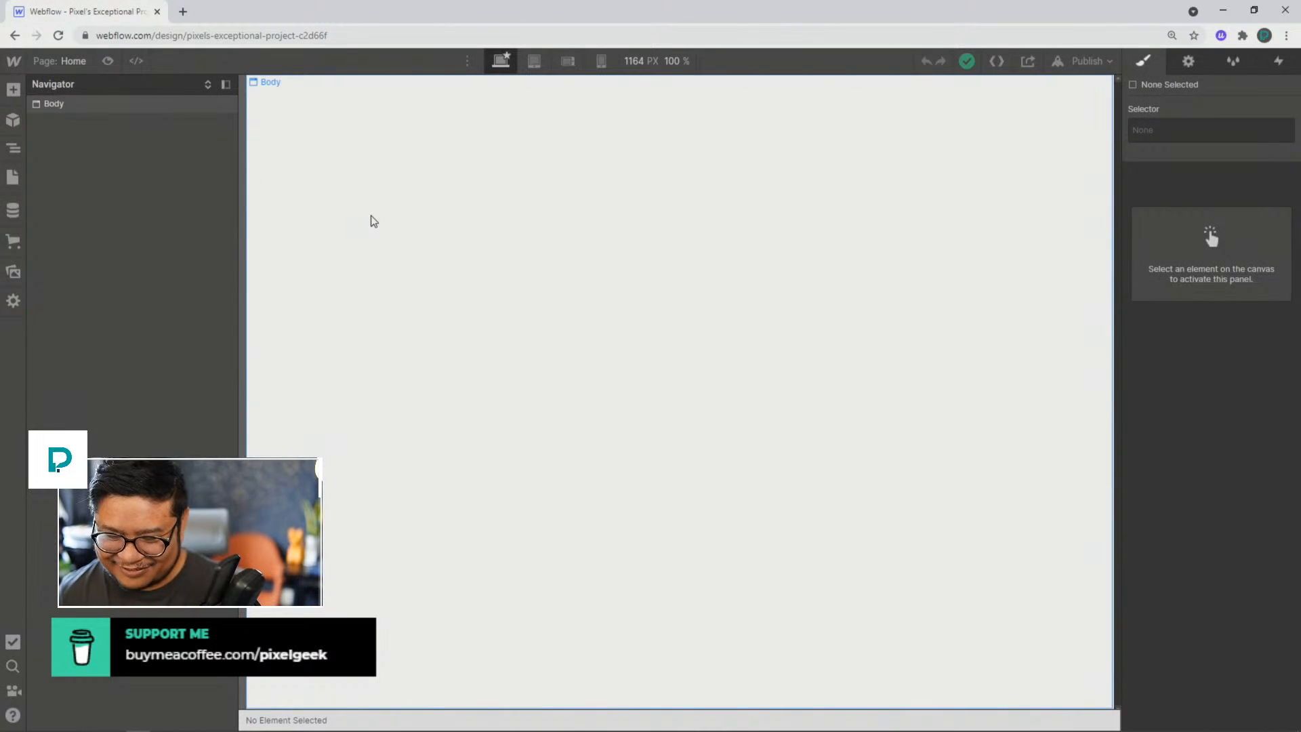
pyautogui.press('d')
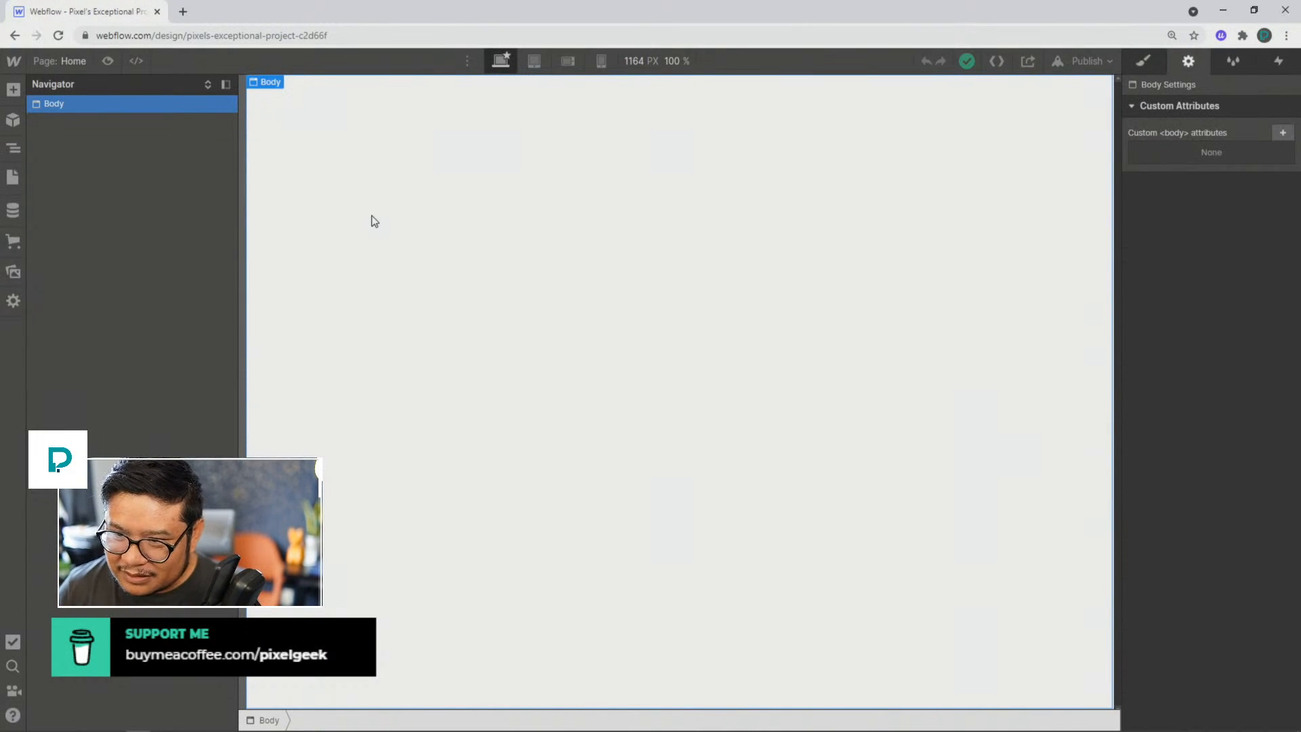
pyautogui.click(19, 100)
pyautogui.click(164, 124)
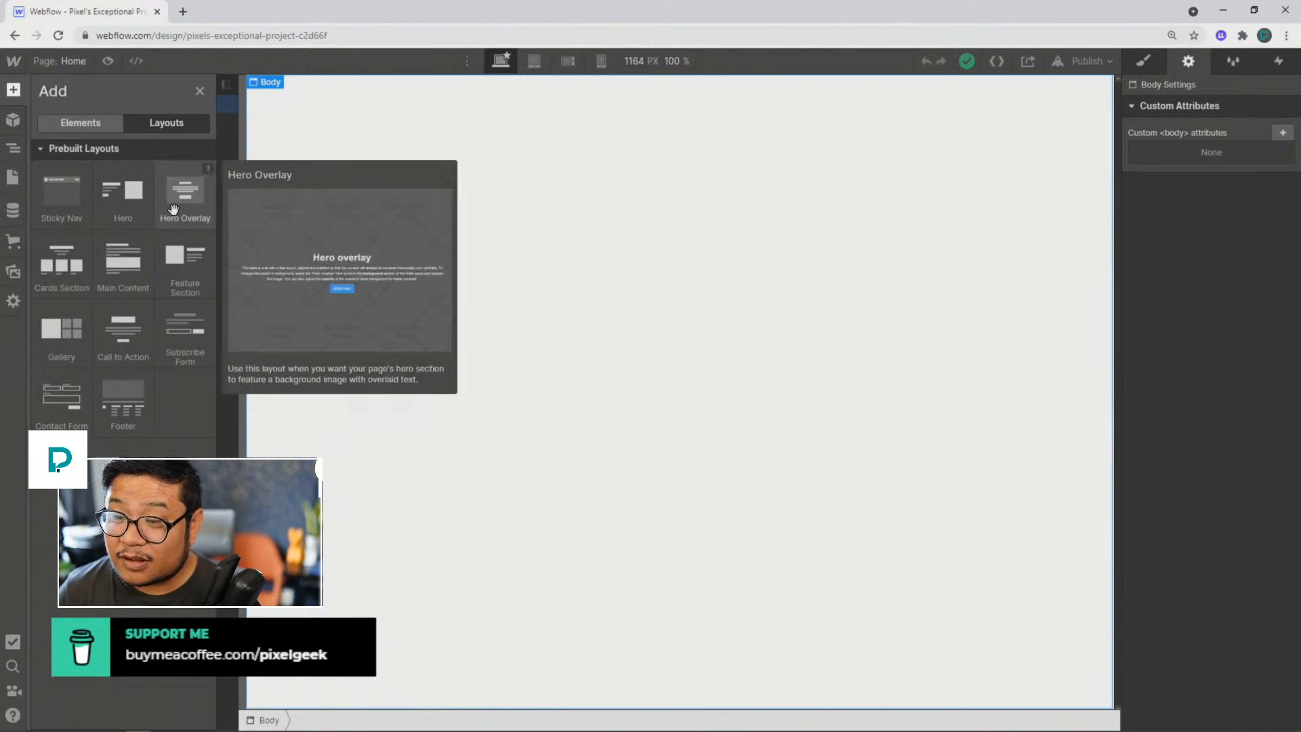
pyautogui.moveTo(134, 203)
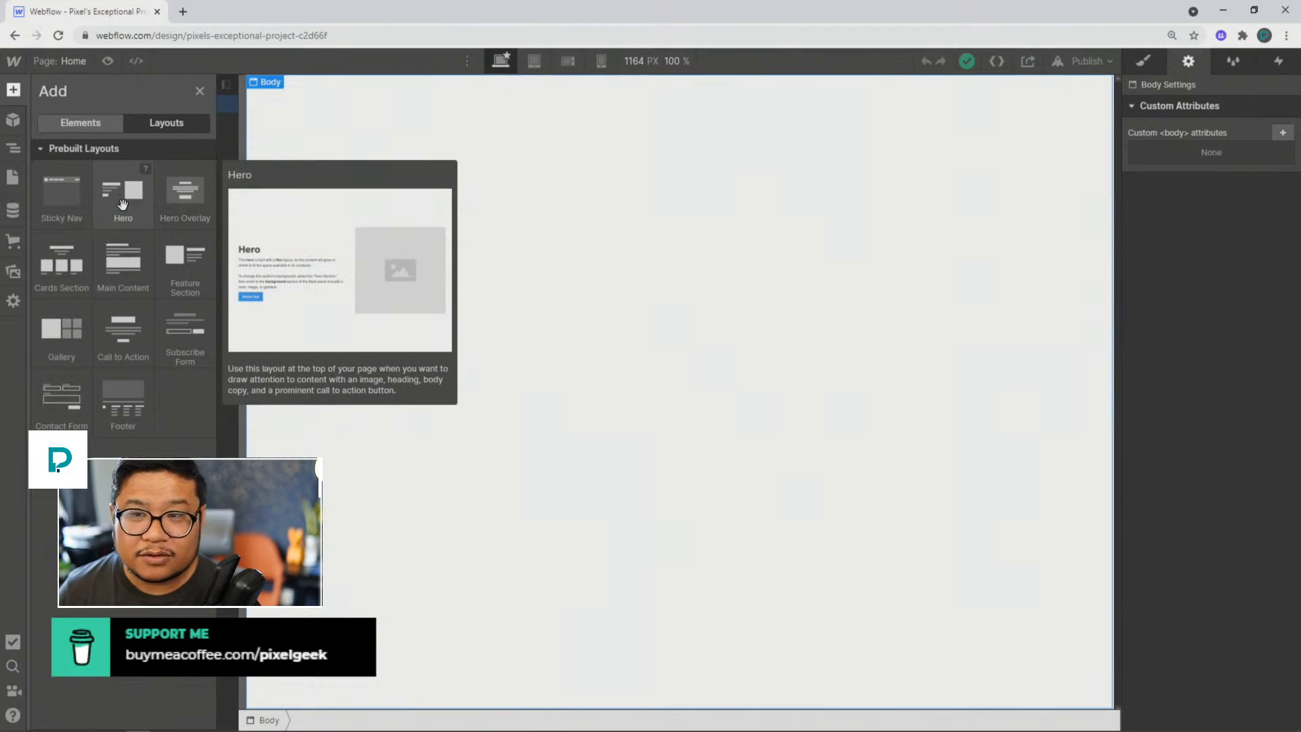
pyautogui.click(119, 200)
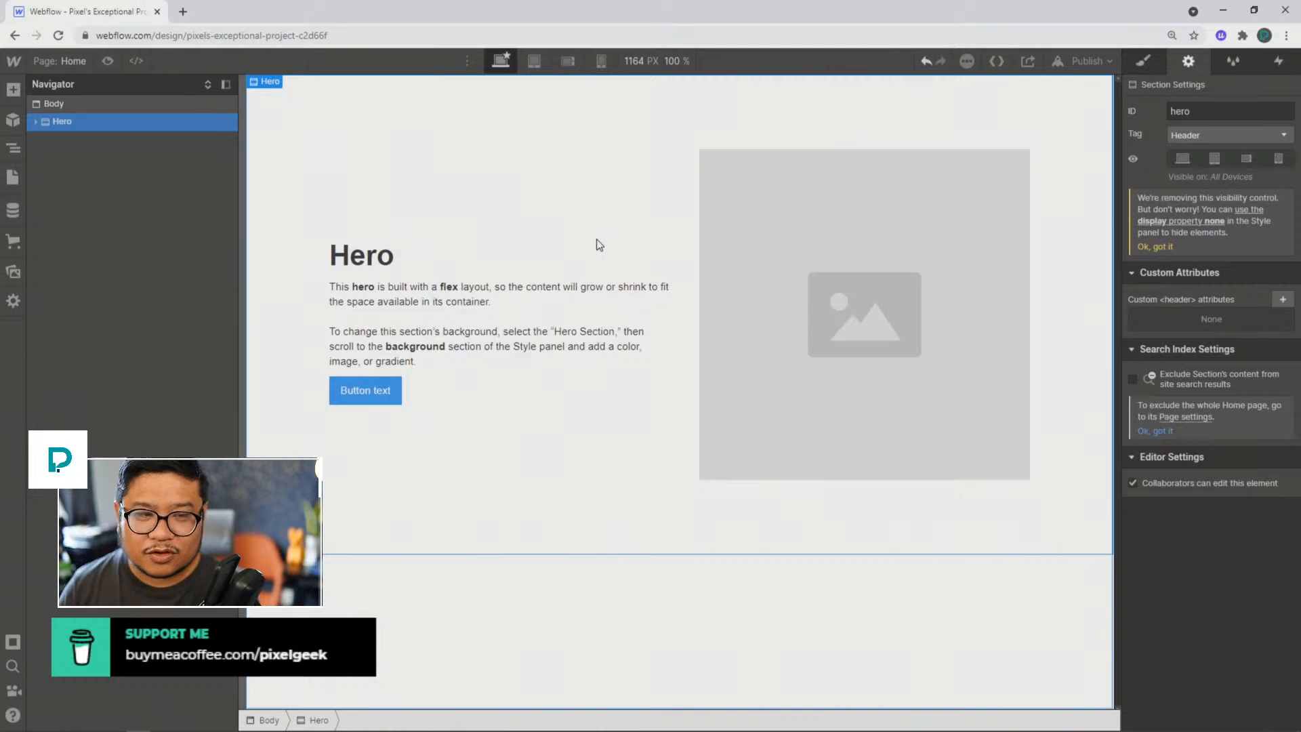
# Step: Examine the Hero section's nested structure, including its Flex Container, Div Block and Hero Image Mask
pyautogui.click(1155, 58)
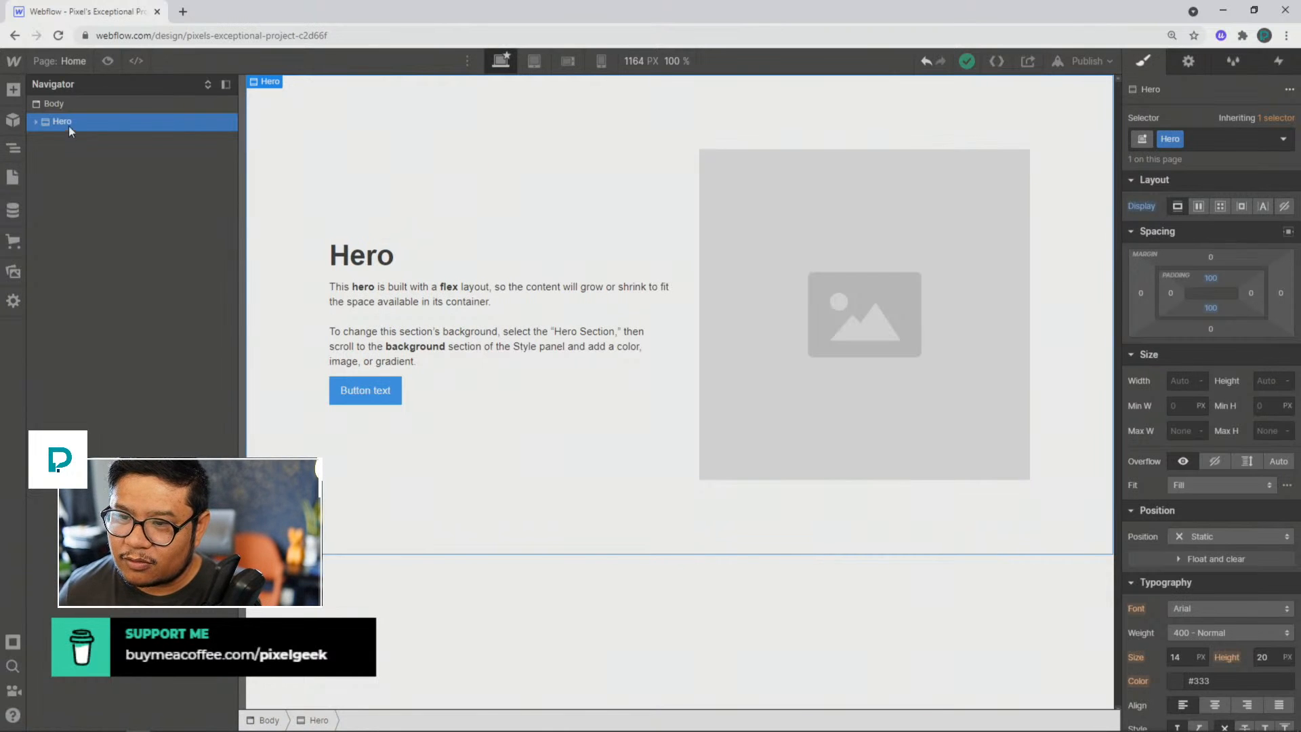
pyautogui.click(210, 84)
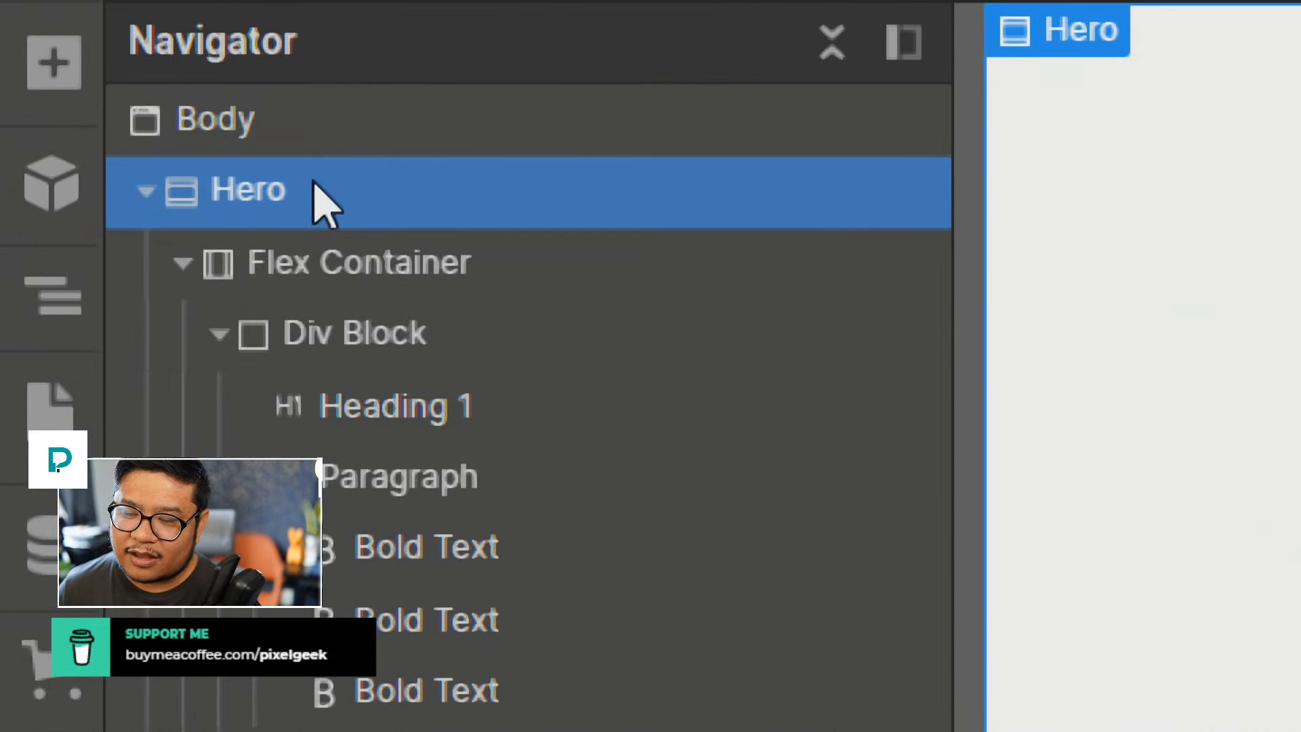
pyautogui.click(339, 264)
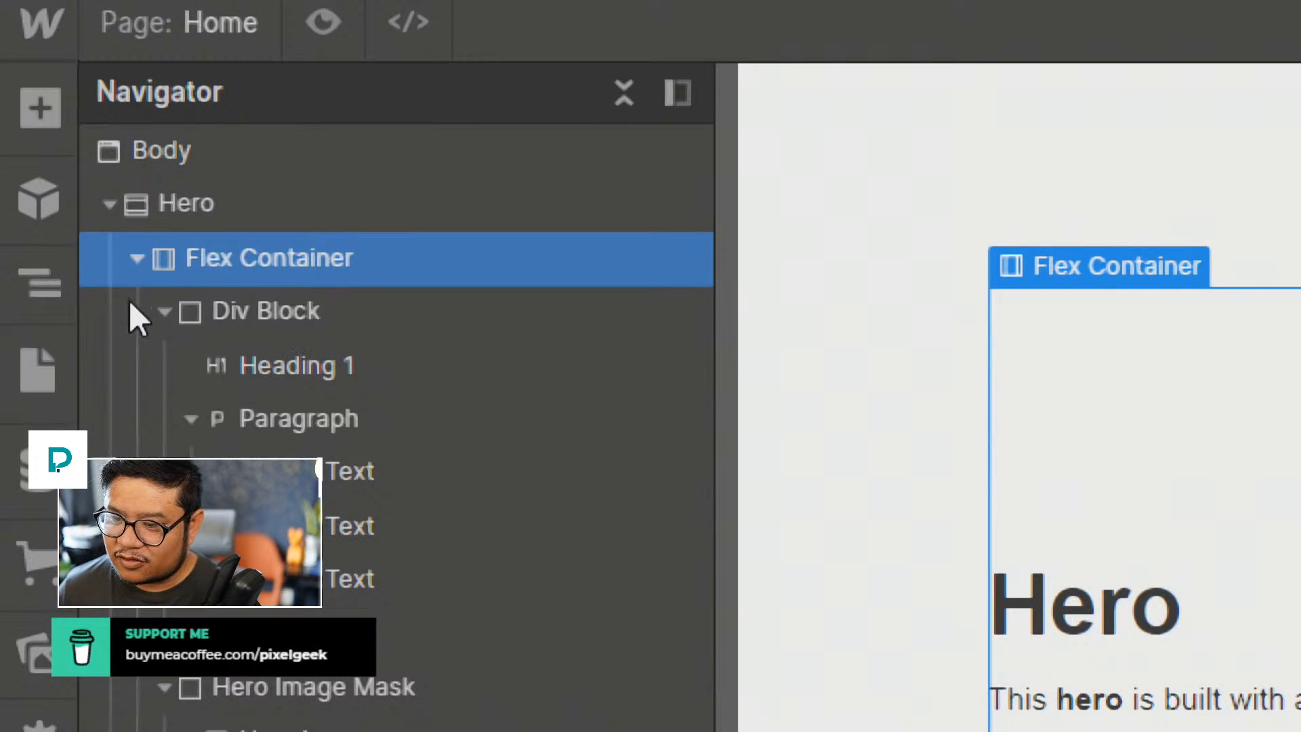
pyautogui.click(164, 312)
pyautogui.click(166, 360)
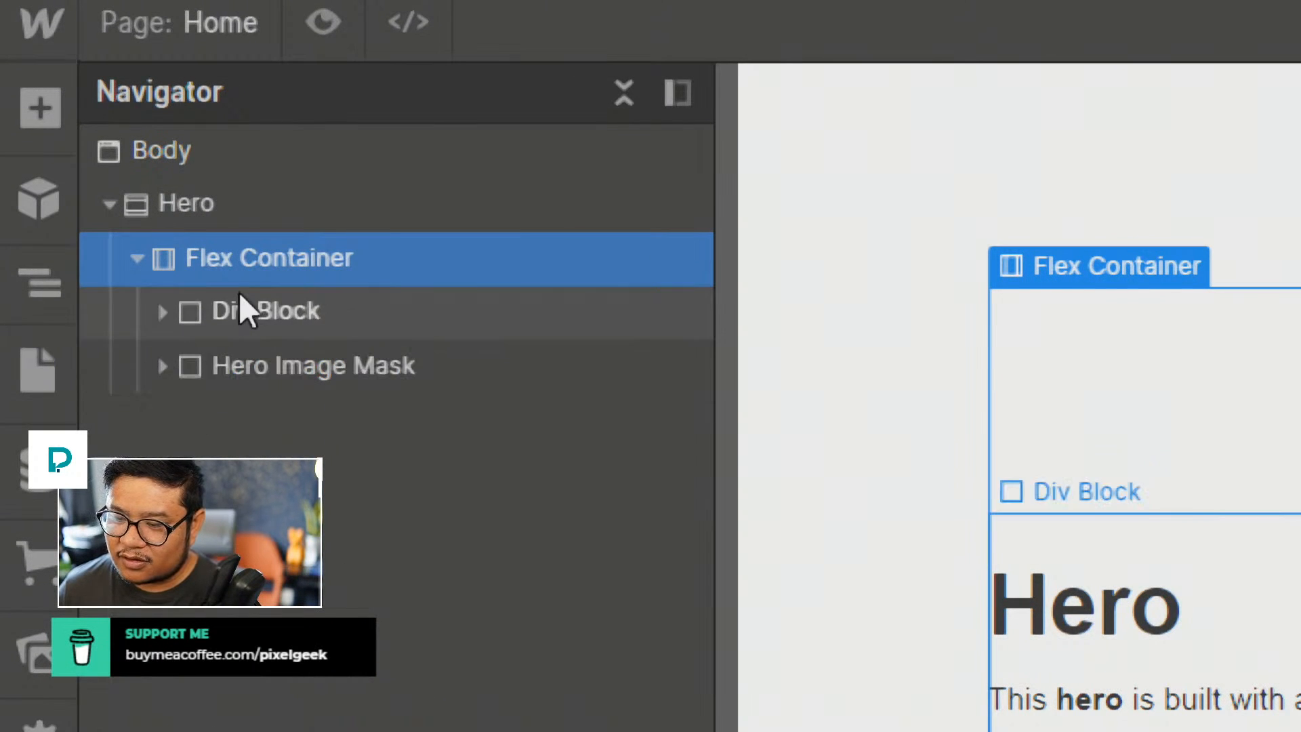
pyautogui.click(243, 308)
pyautogui.click(245, 369)
pyautogui.click(130, 306)
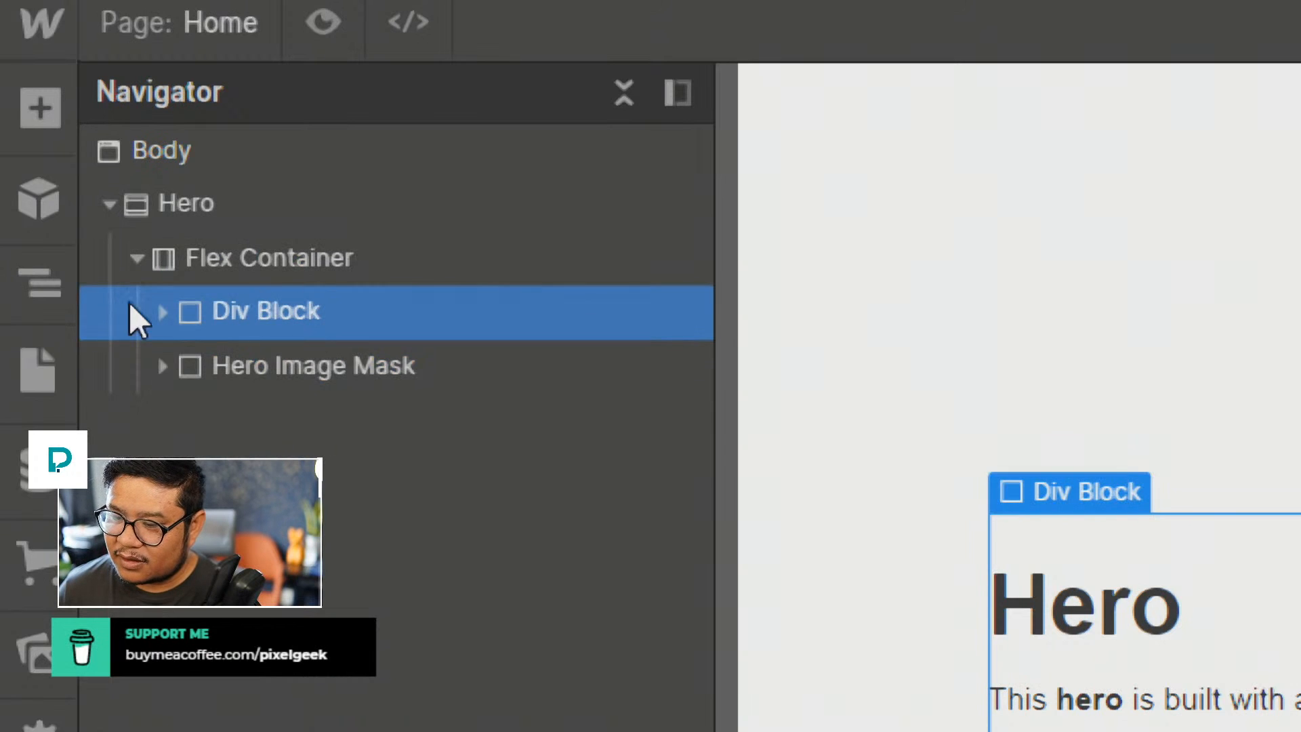
pyautogui.click(164, 316)
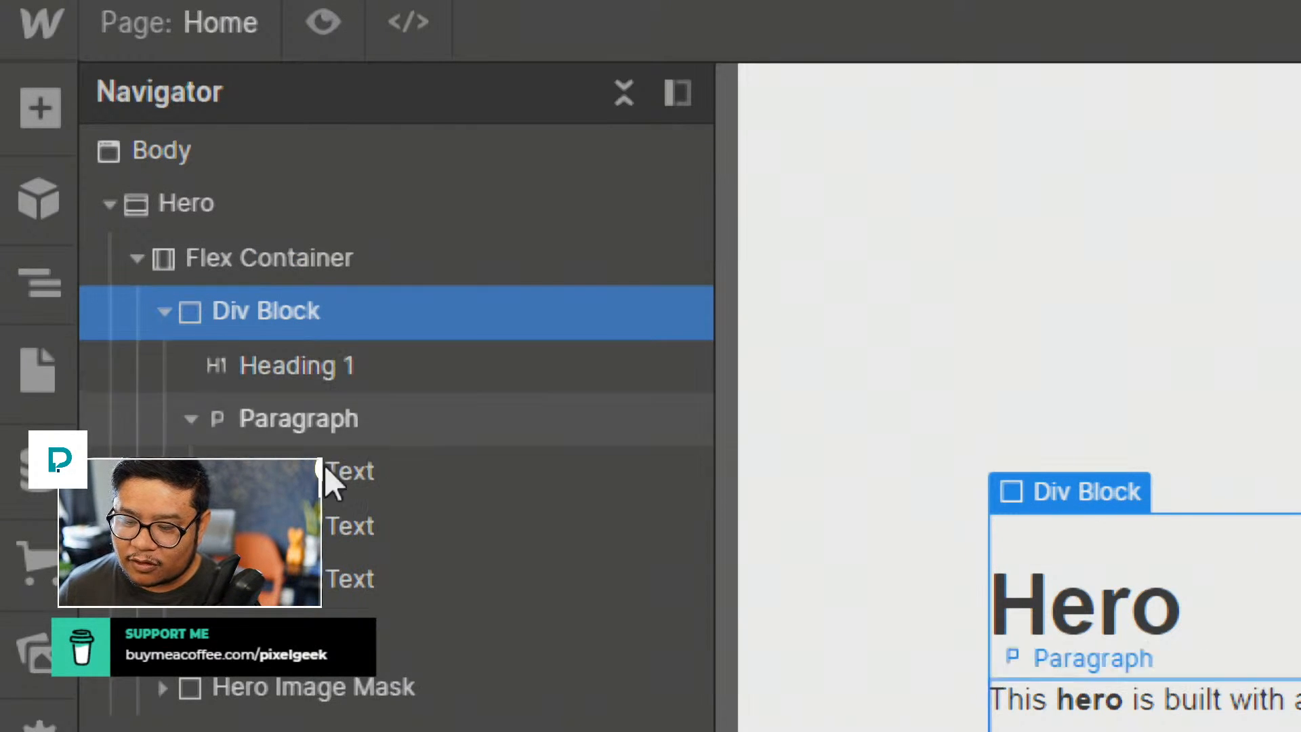
pyautogui.click(164, 672)
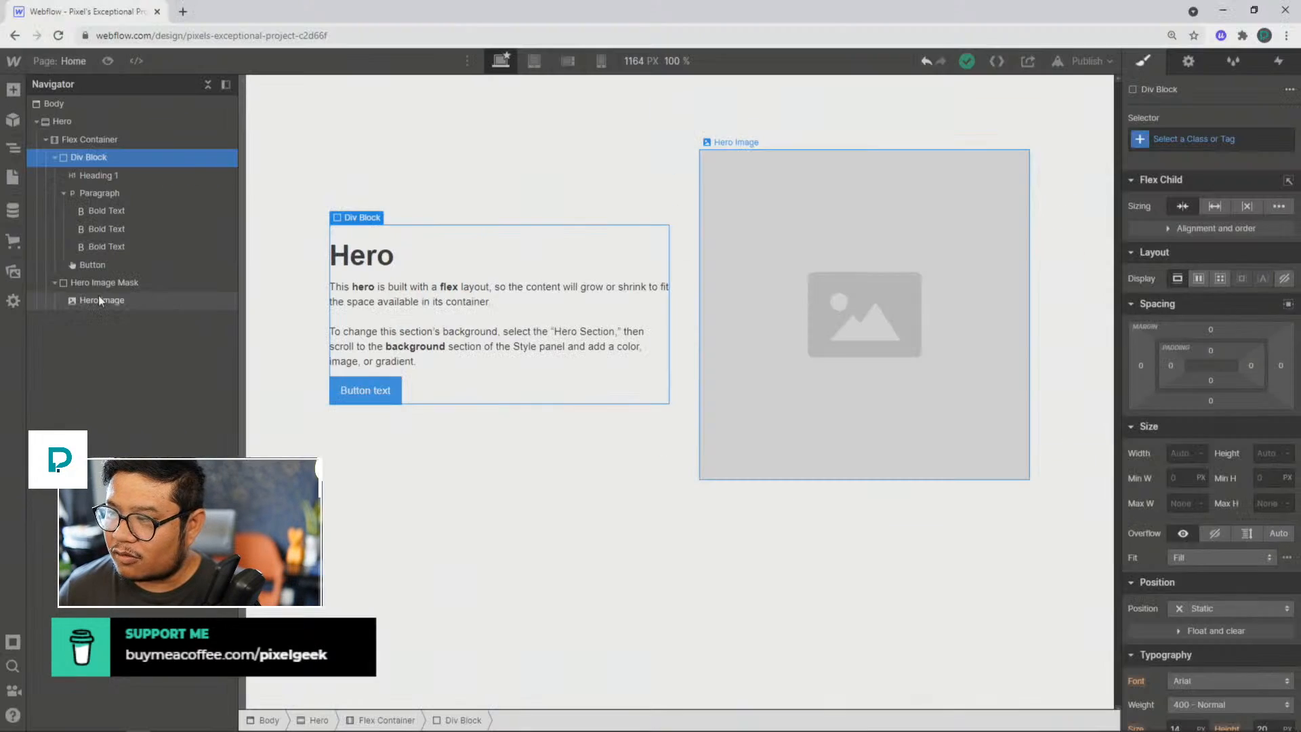
pyautogui.click(46, 138)
# Step: Set the Hero section's position to Relative
pyautogui.click(84, 123)
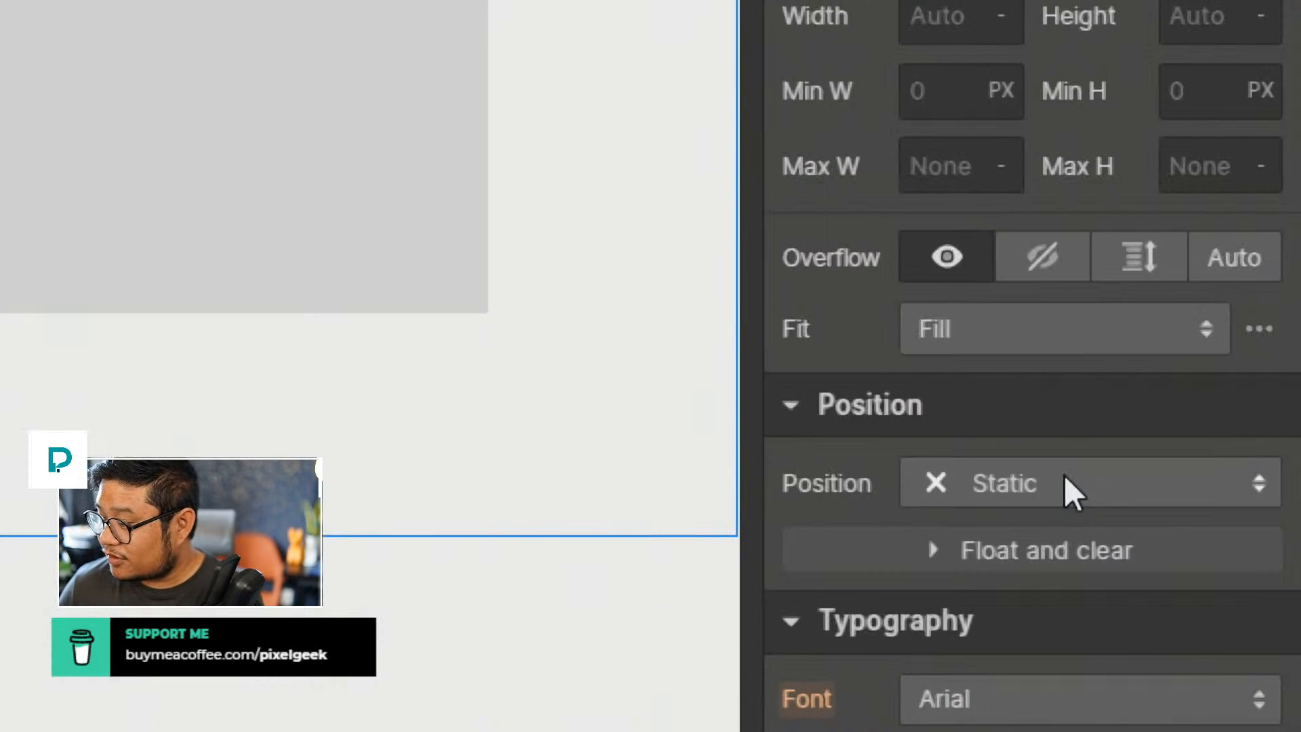
pyautogui.click(1192, 514)
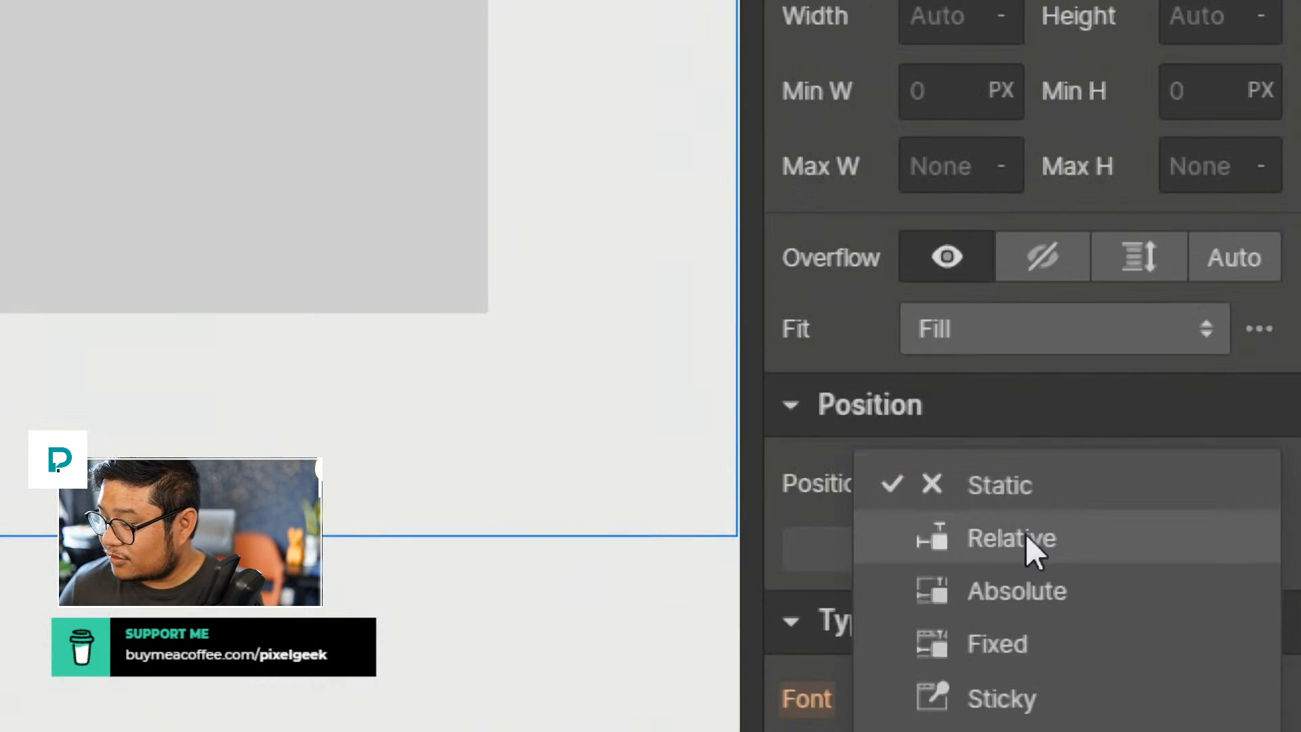
pyautogui.click(1150, 548)
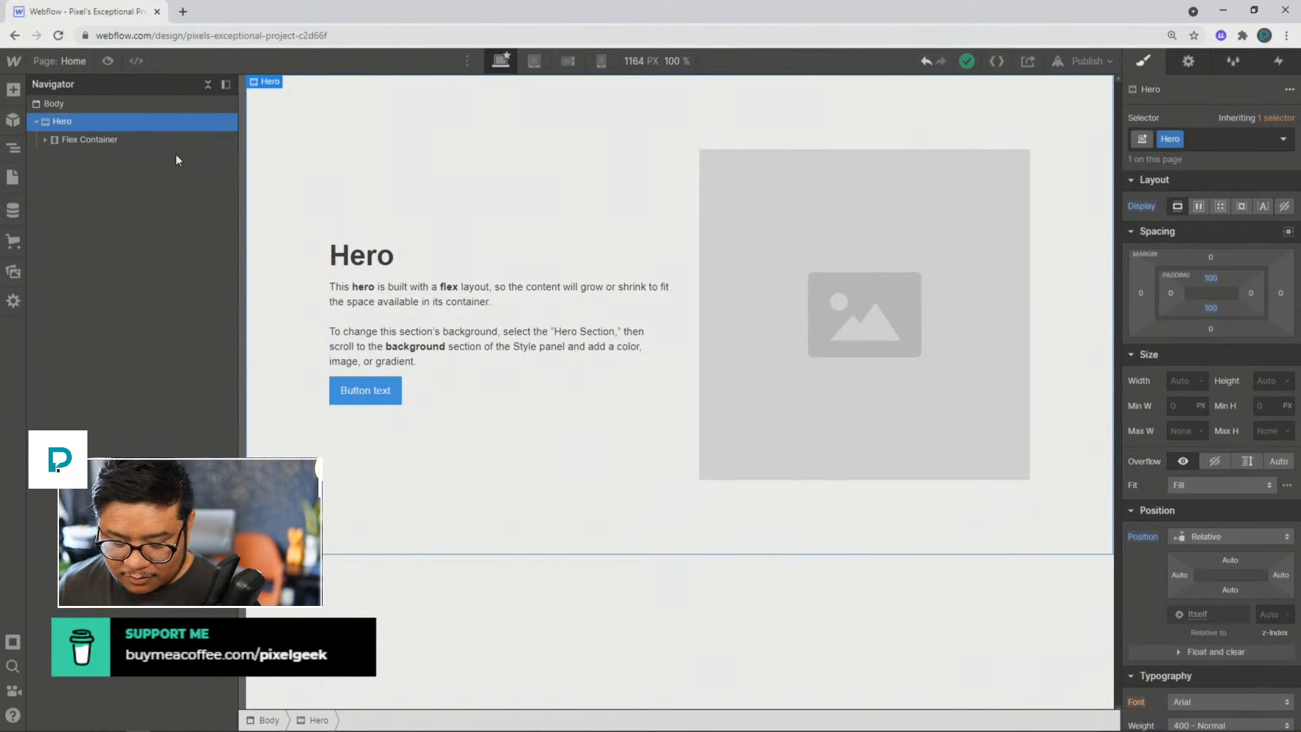
# Step: Add a div block inside the Hero section and give it the class "bg blur"
pyautogui.hotkey('ctrl', 'k')
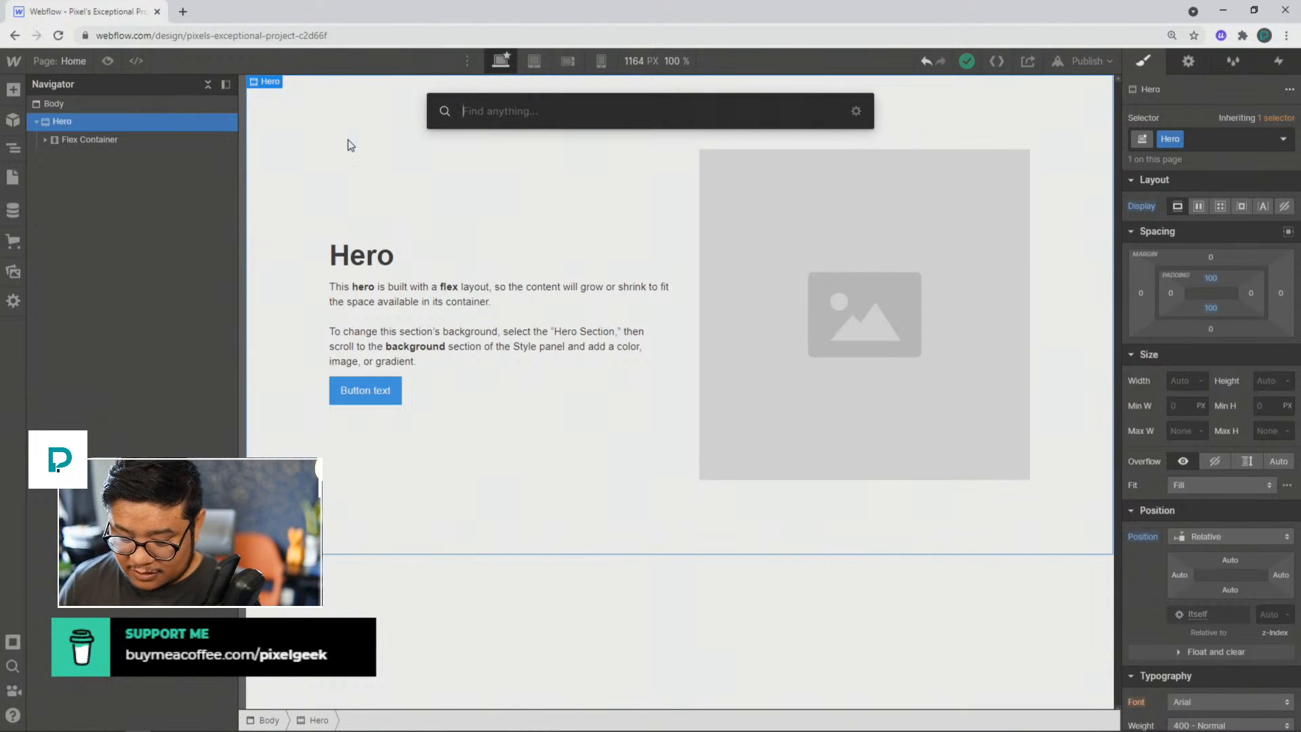
pyautogui.write('div')
pyautogui.press('Return')
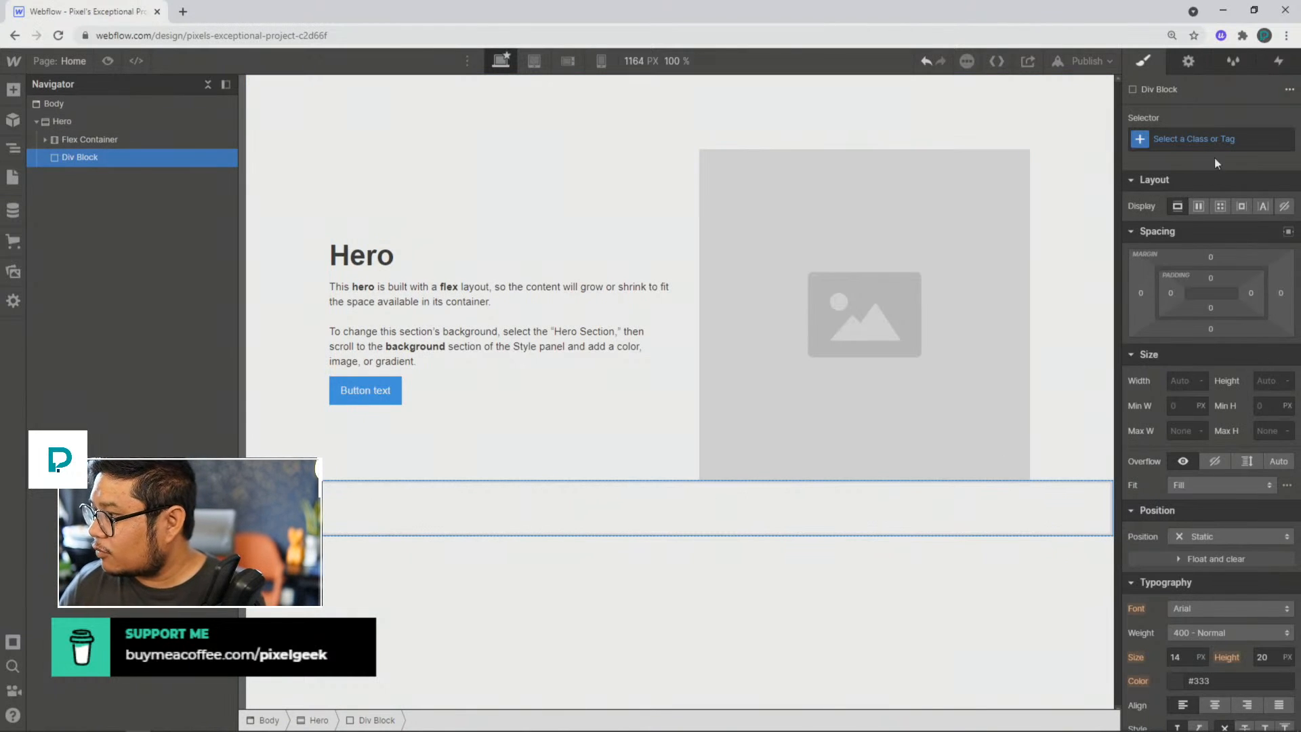
pyautogui.click(1207, 137)
pyautogui.write('bg blur')
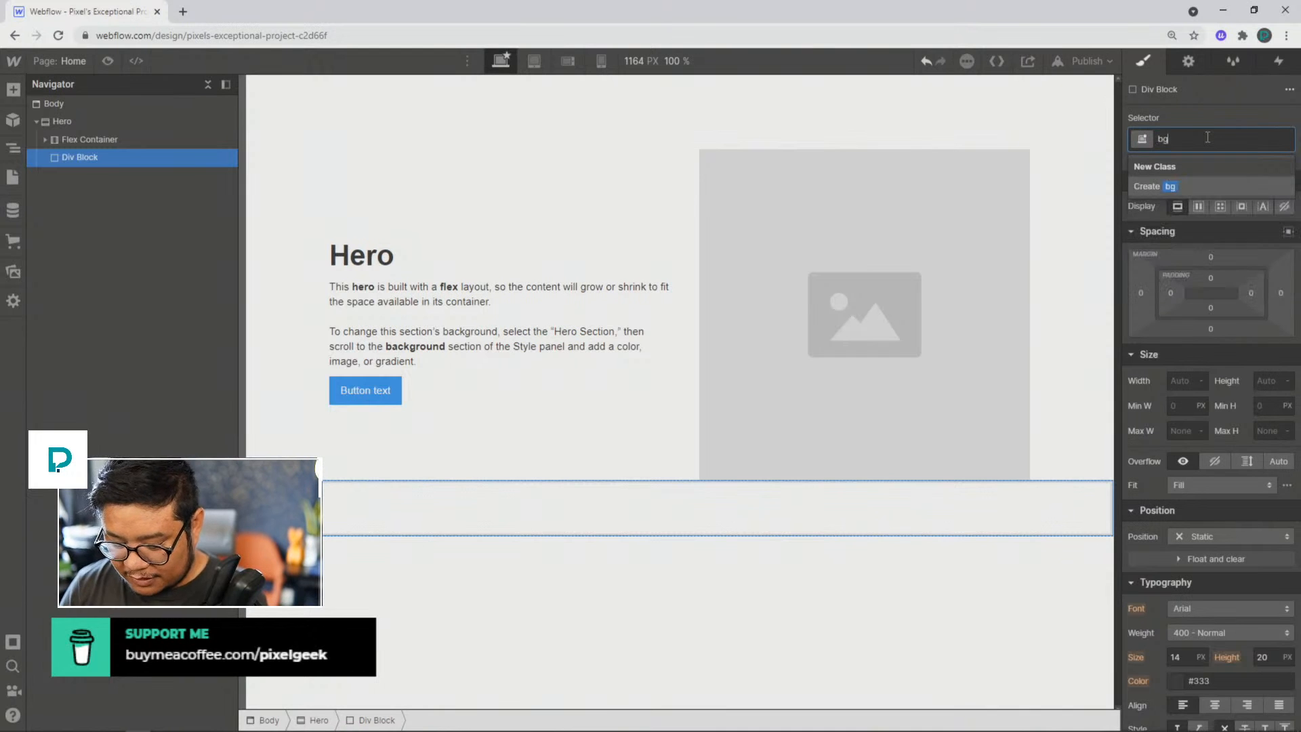
pyautogui.press('Return')
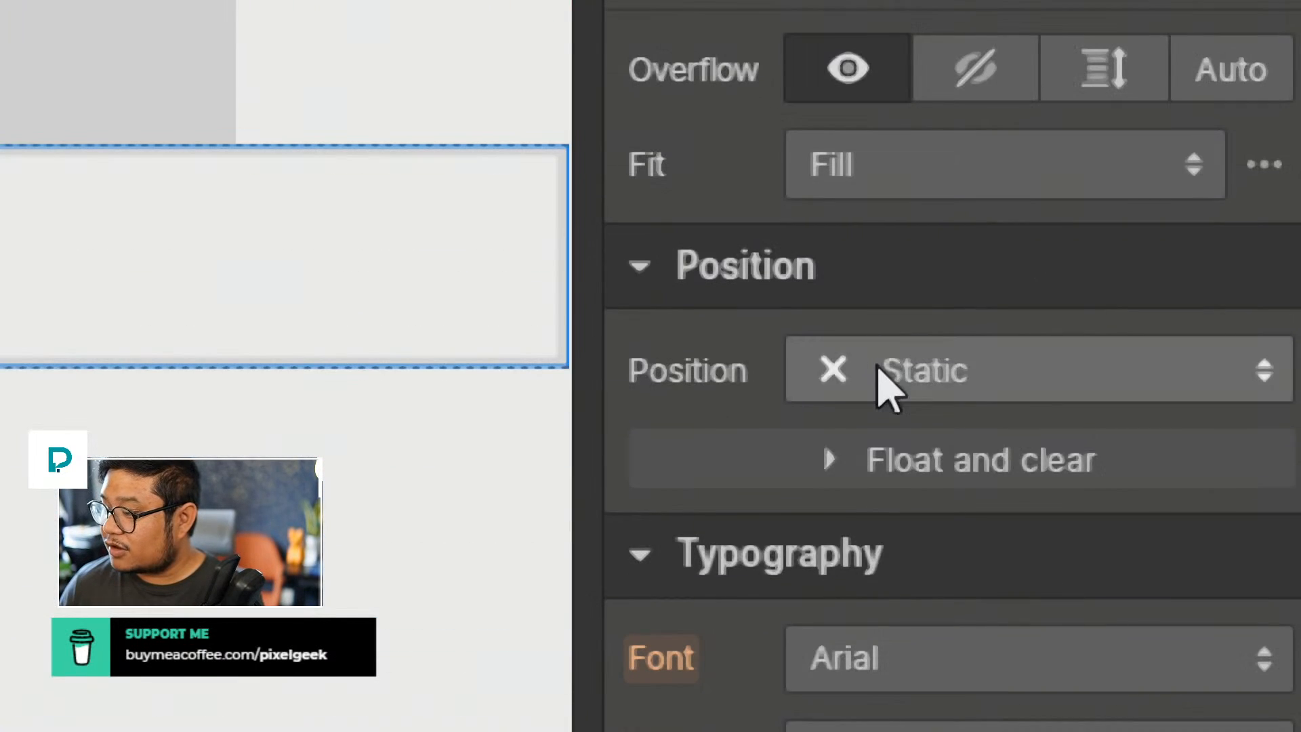
# Step: Position the bg blur div as Absolute and stretch it to full cover with 0% on all sides
pyautogui.click(885, 203)
pyautogui.click(908, 546)
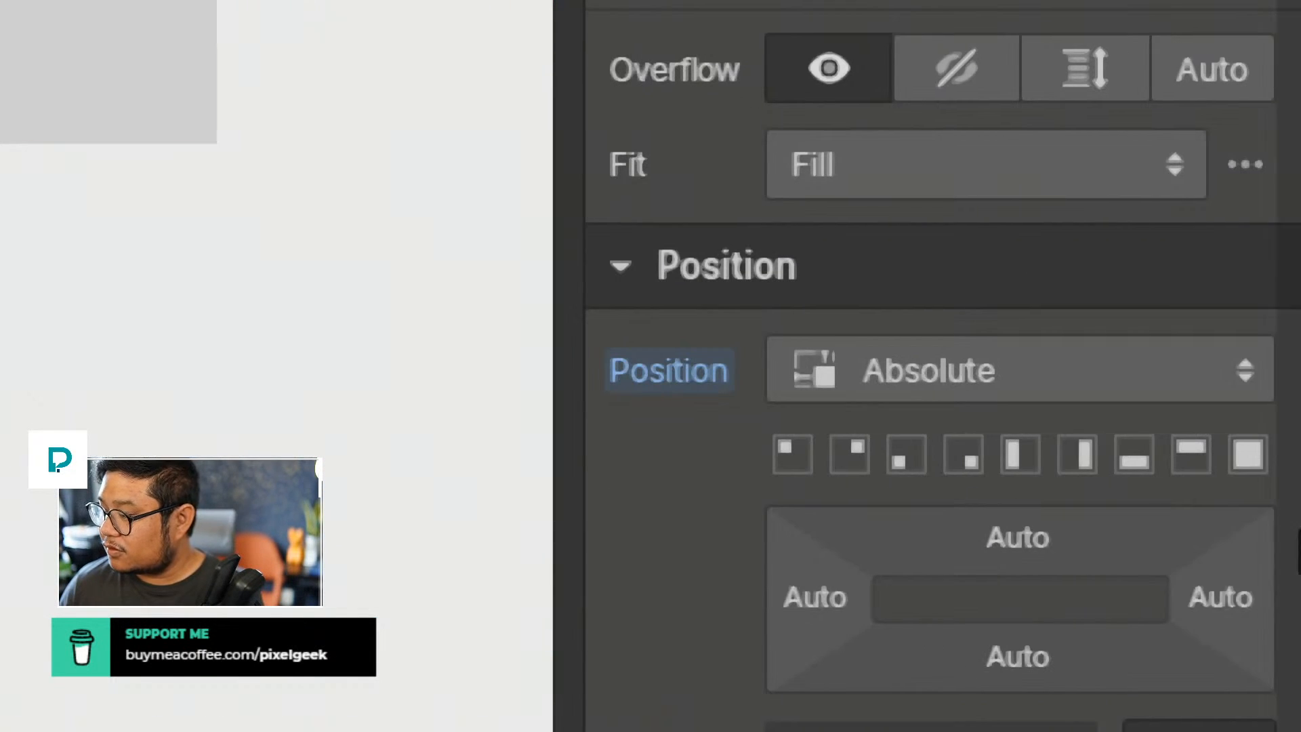
pyautogui.click(1261, 454)
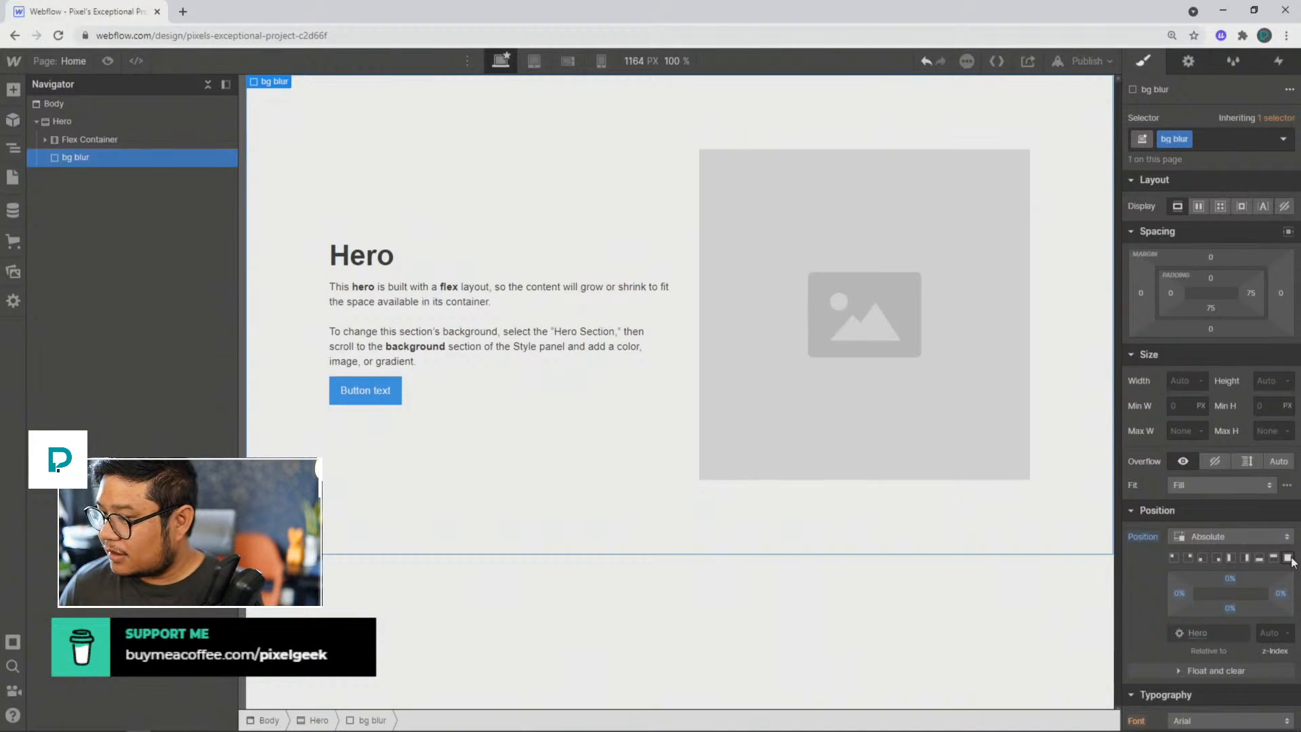
# Step: Set the Flex Container's position to Relative with a z-index of 2
pyautogui.click(115, 141)
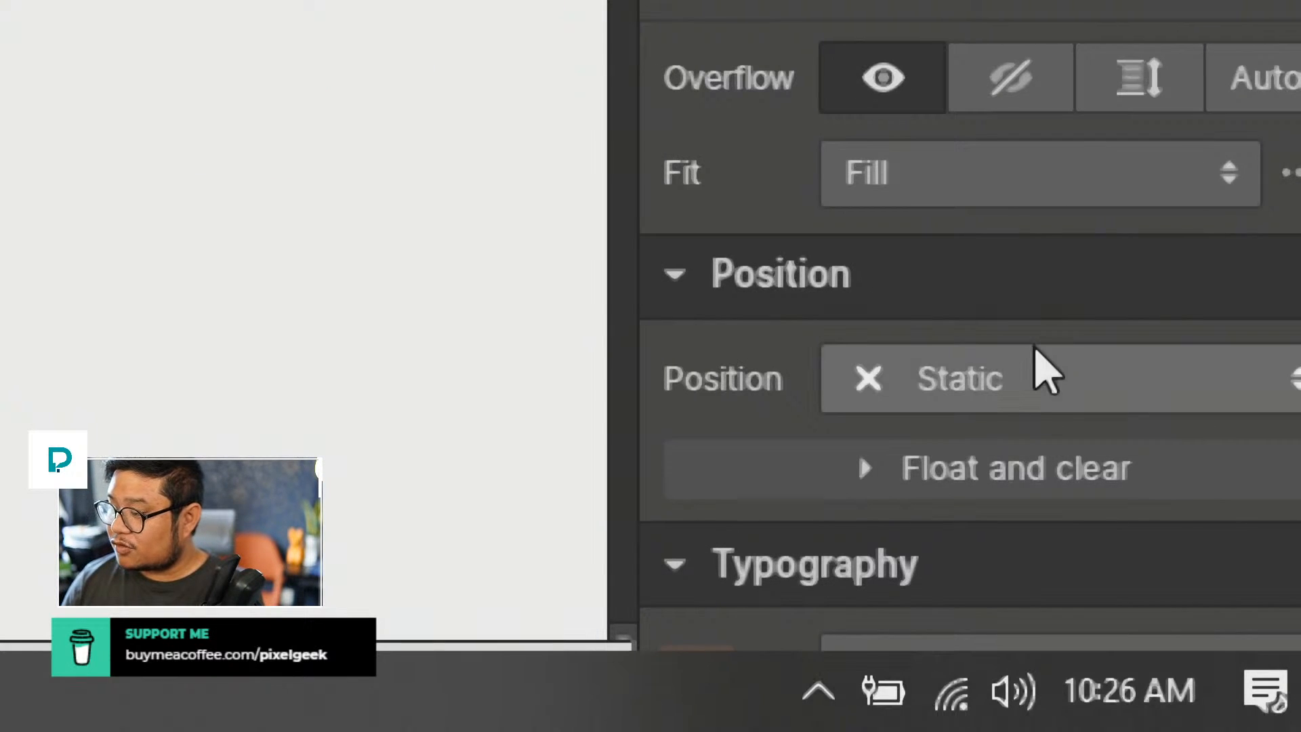
pyautogui.click(1040, 366)
pyautogui.click(997, 209)
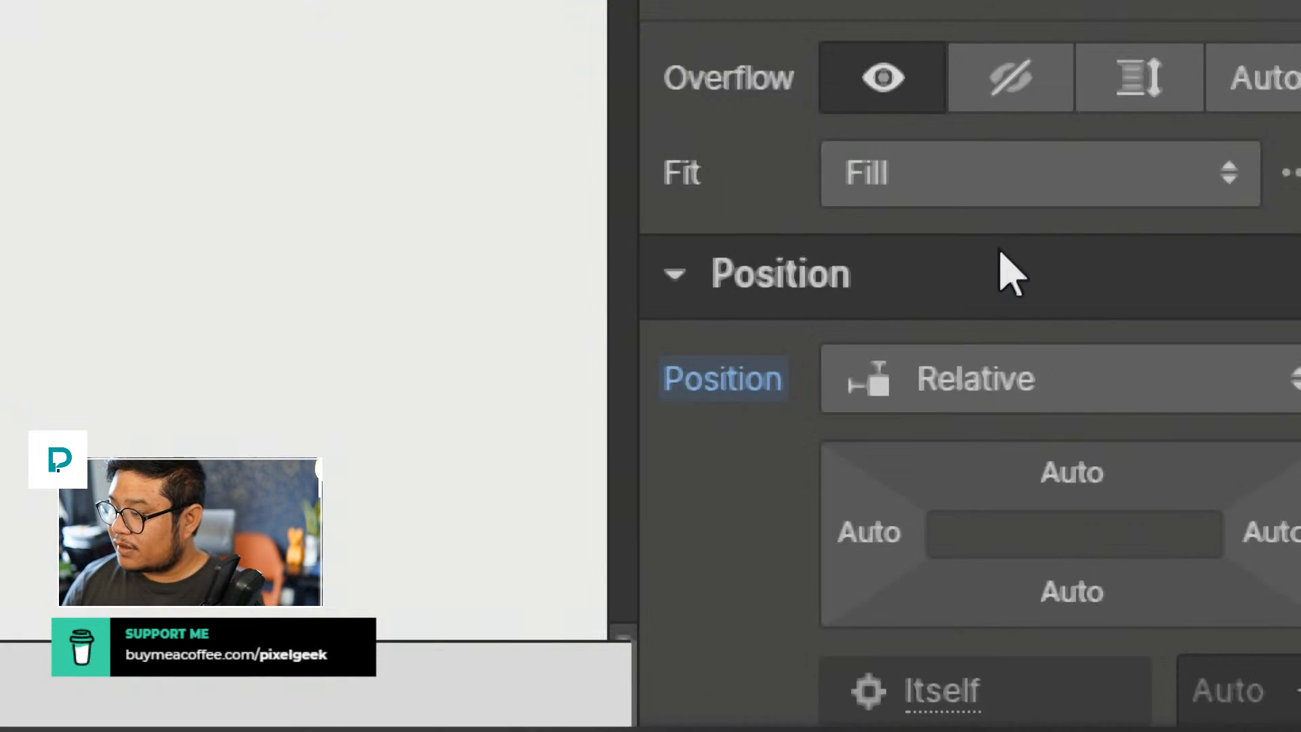
pyautogui.scroll(-6, 1088, 285)
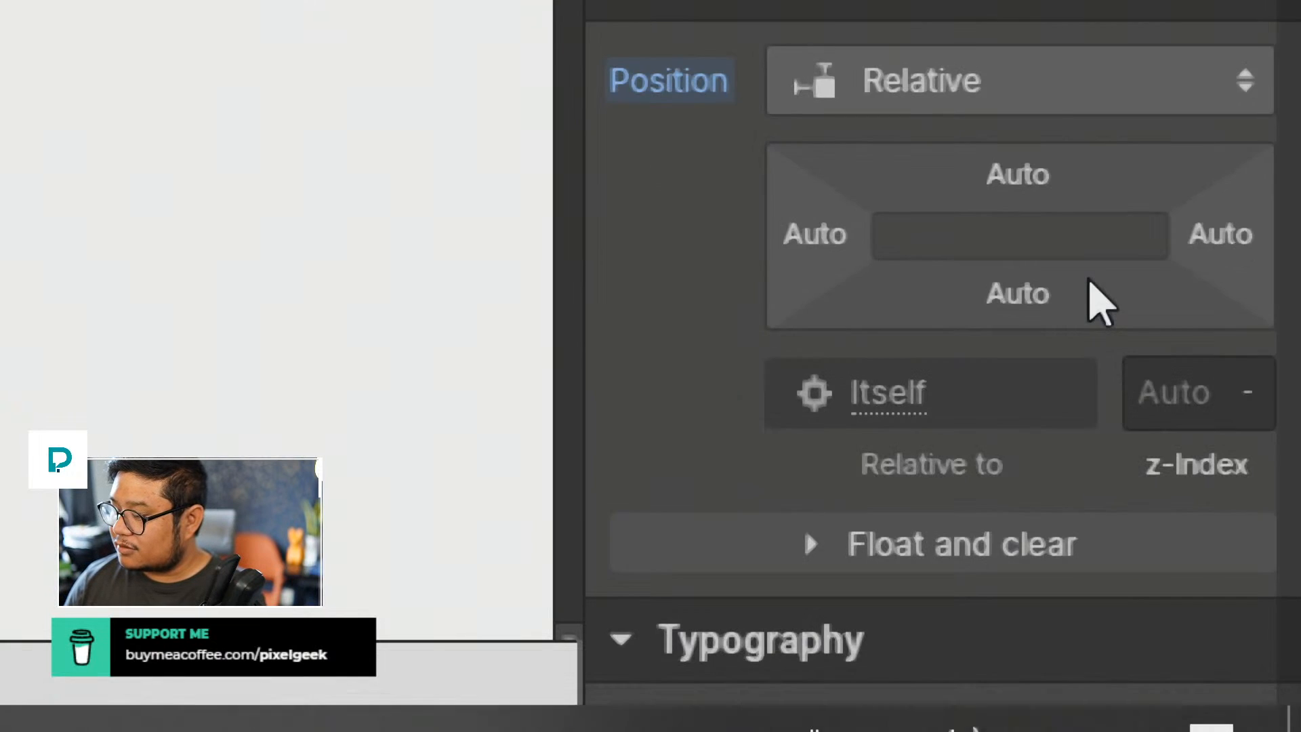
pyautogui.scroll(3, 1085, 275)
pyautogui.click(1150, 391)
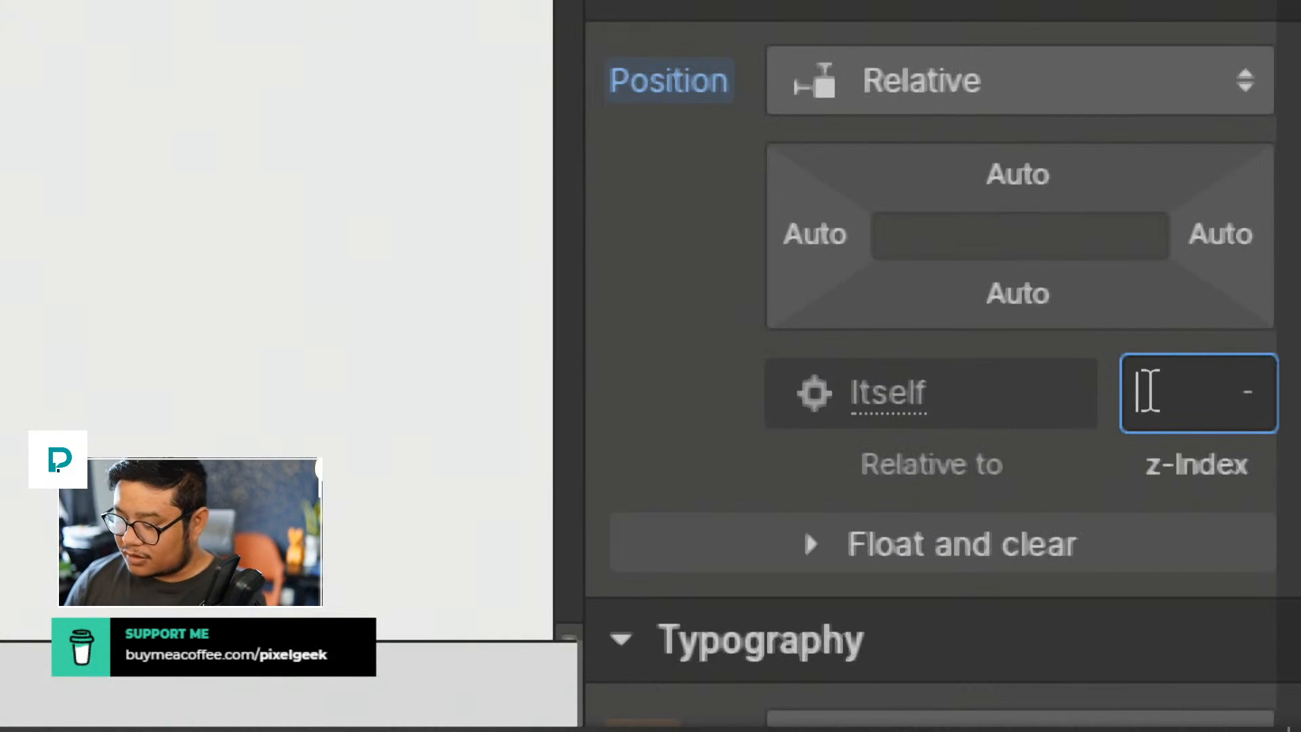
pyautogui.write('1')
pyautogui.press('Up')
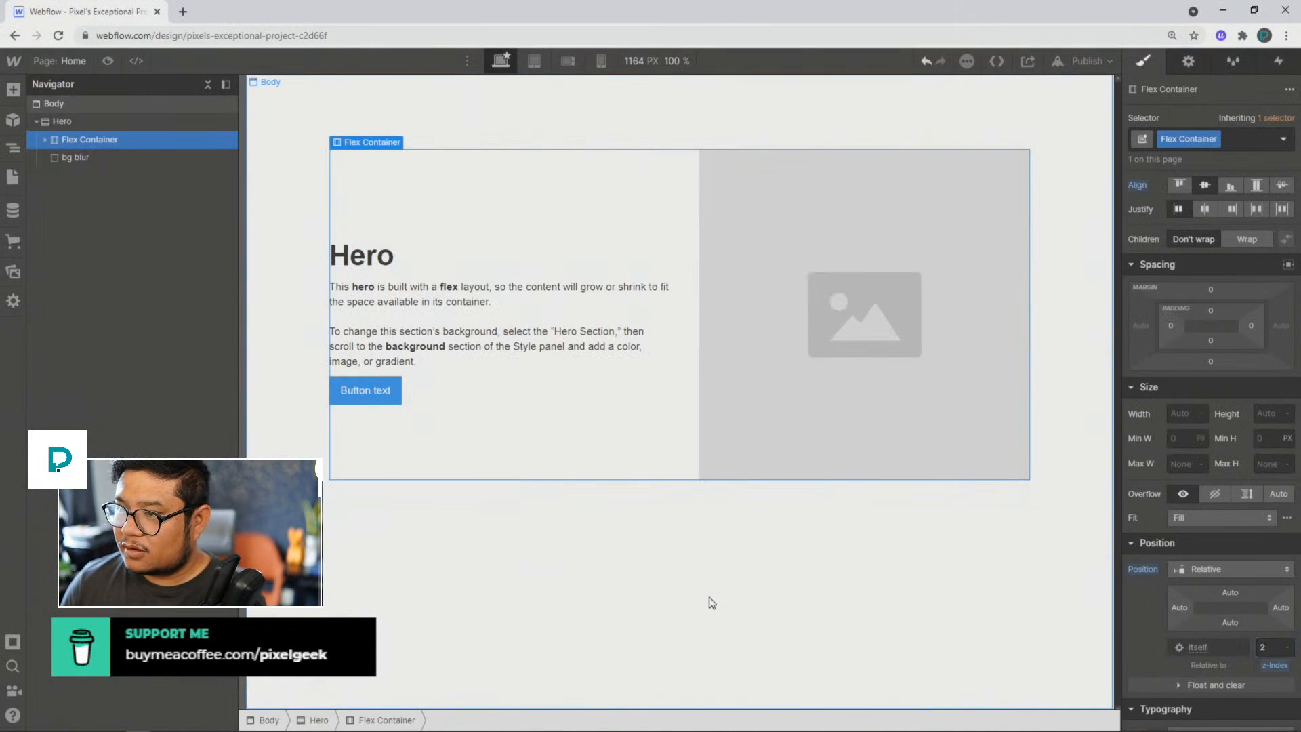
pyautogui.click(711, 603)
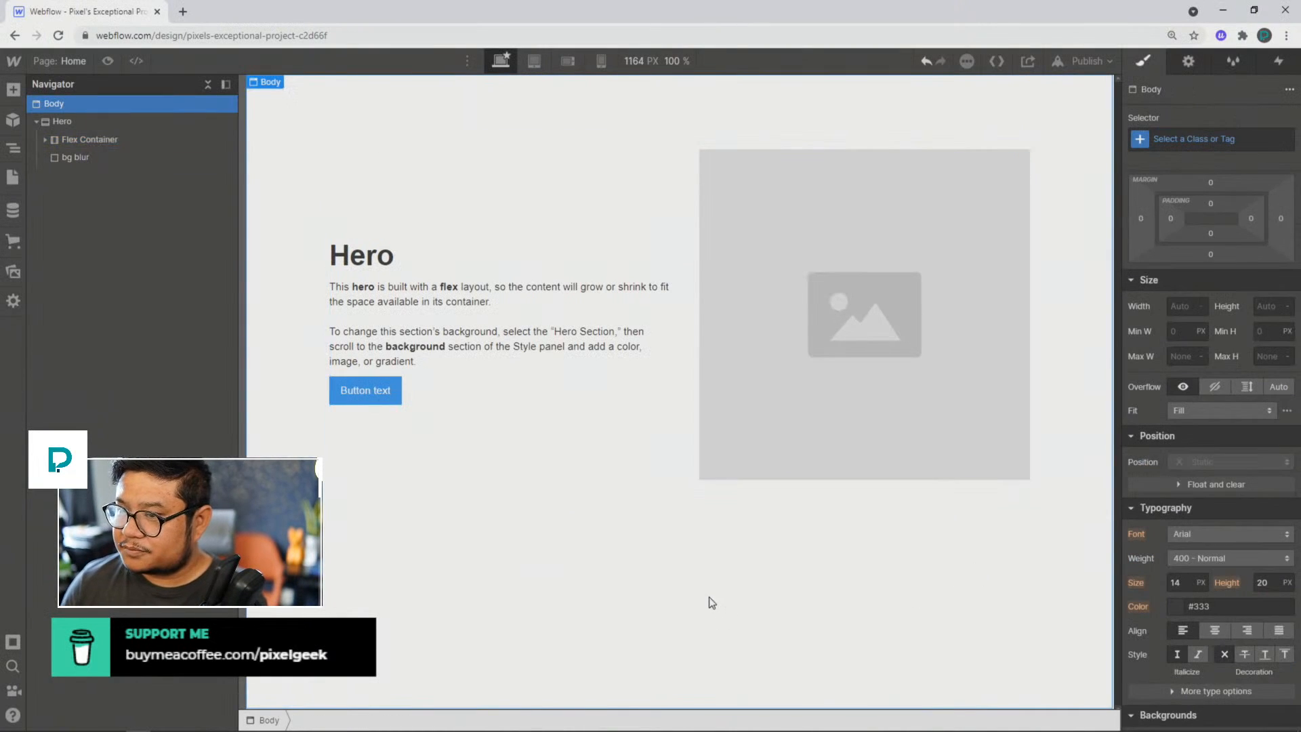
# Step: Set the bg blur div's overflow to hidden
pyautogui.click(74, 152)
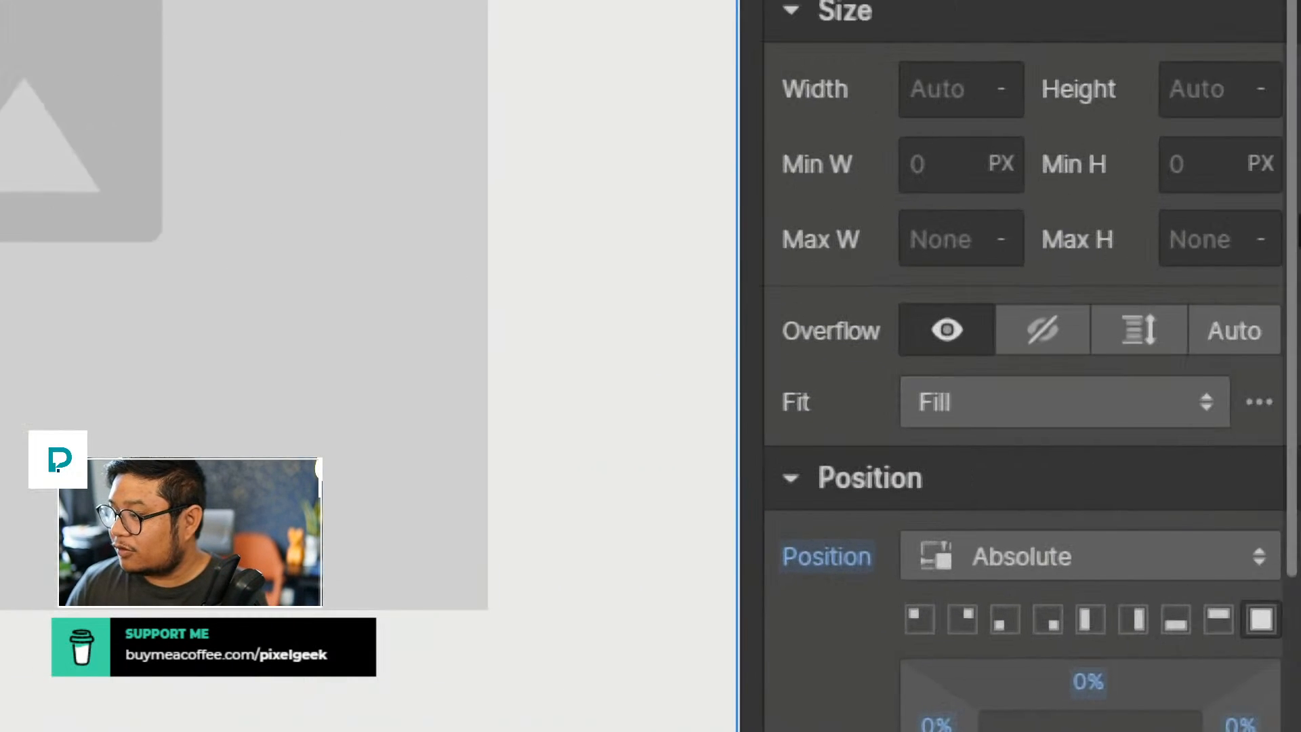
pyautogui.click(1042, 346)
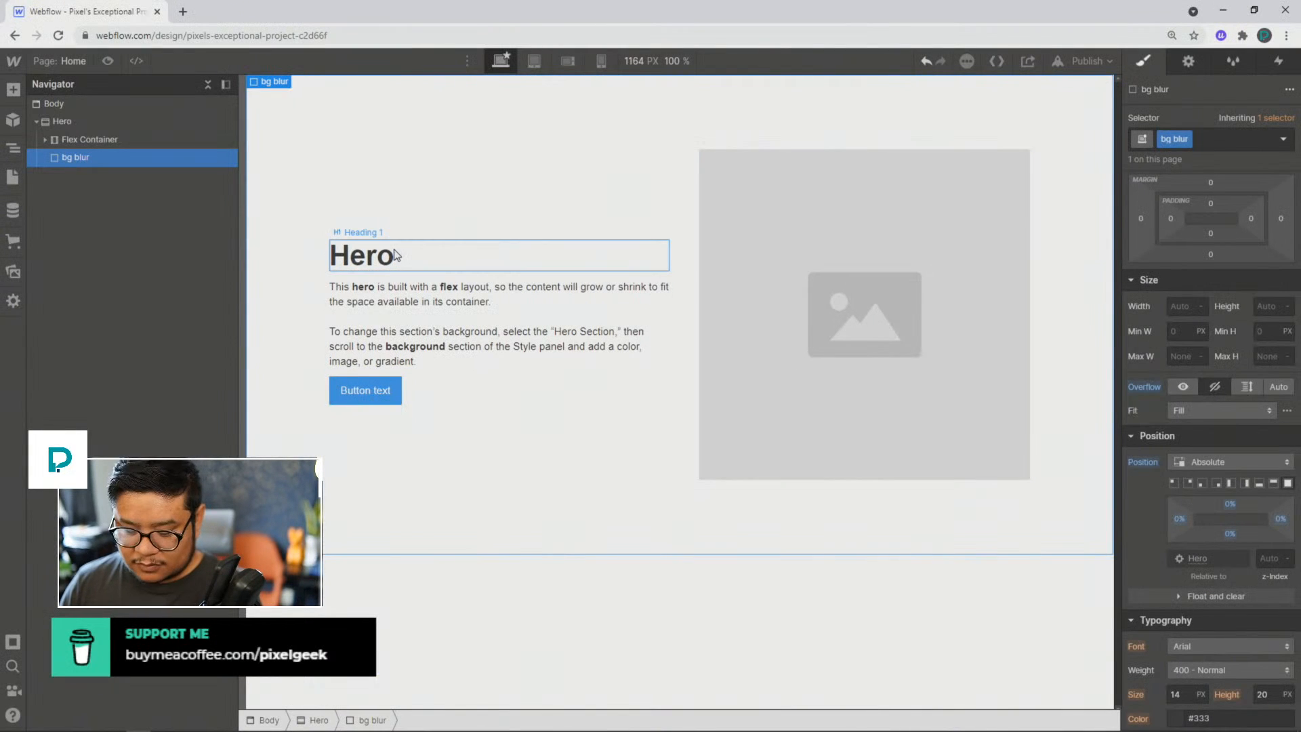
# Step: Add a div block inside the bg blur div and give it the class "bg circle"
pyautogui.hotkey('ctrl', 'e')
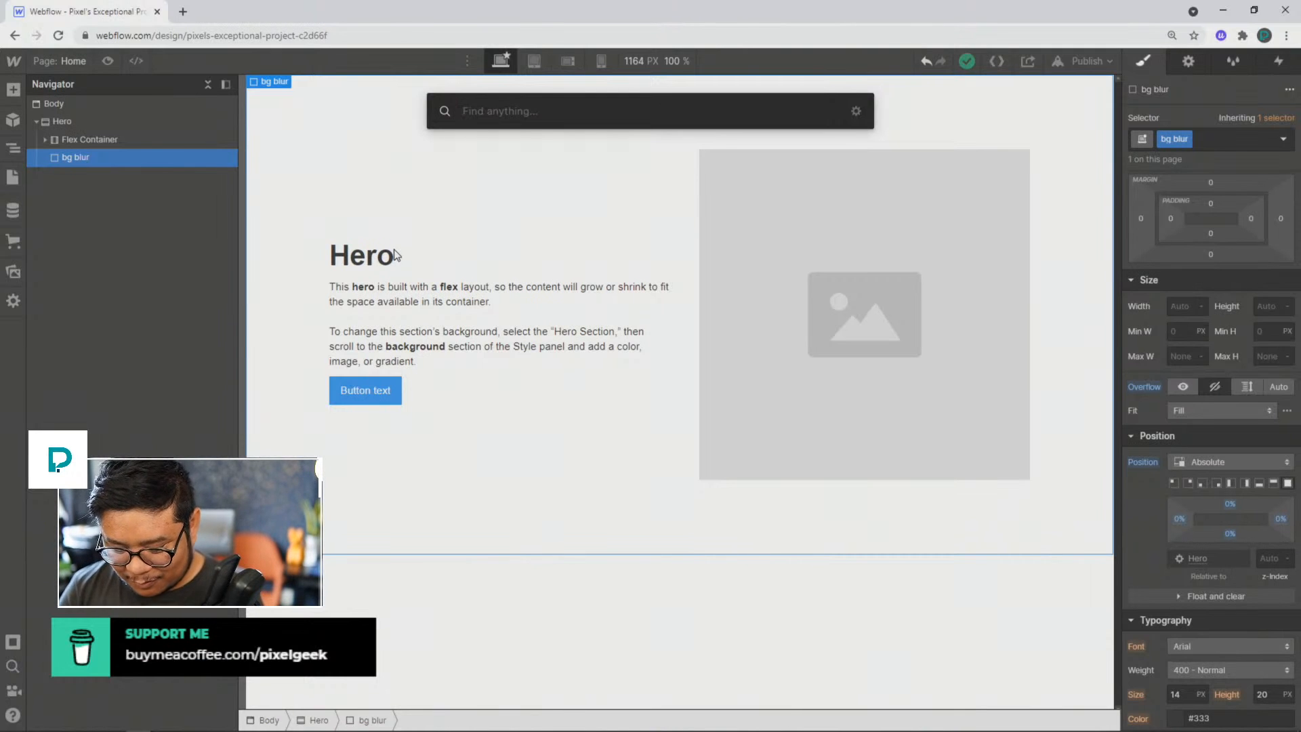
pyautogui.write('div')
pyautogui.press('Return')
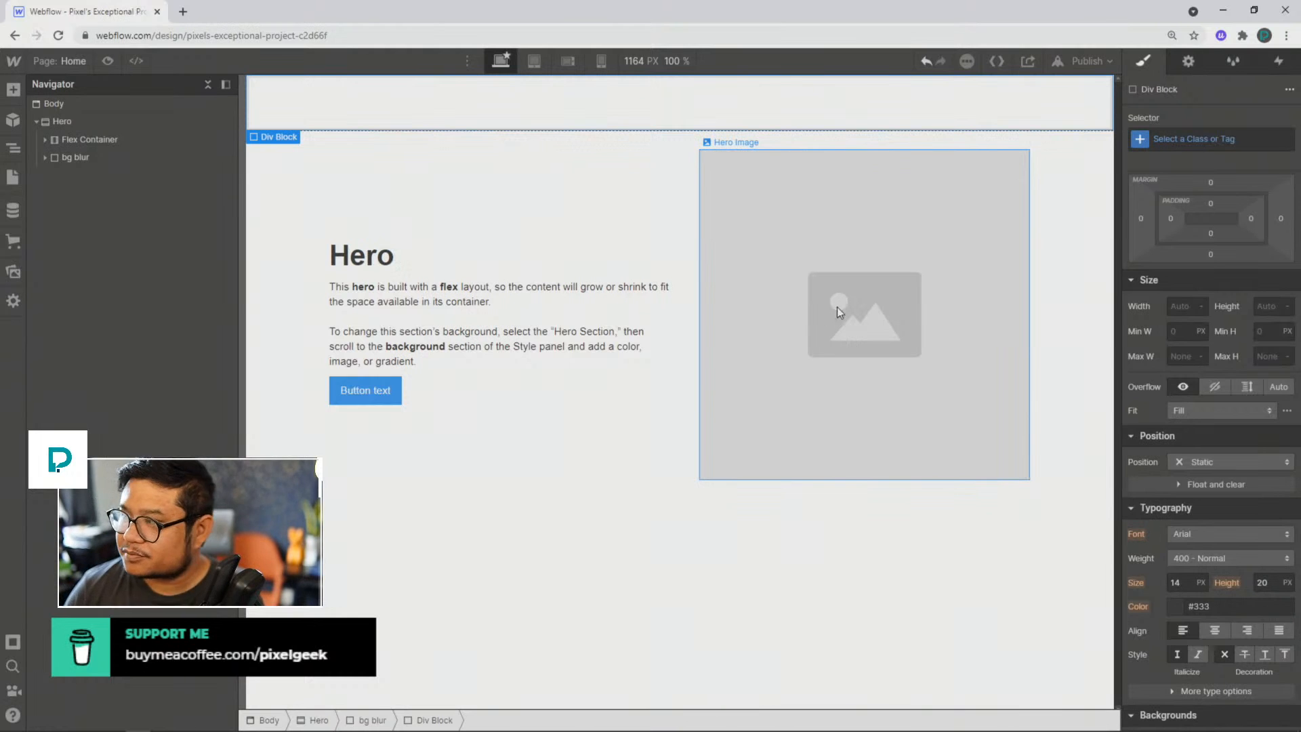
pyautogui.click(1166, 141)
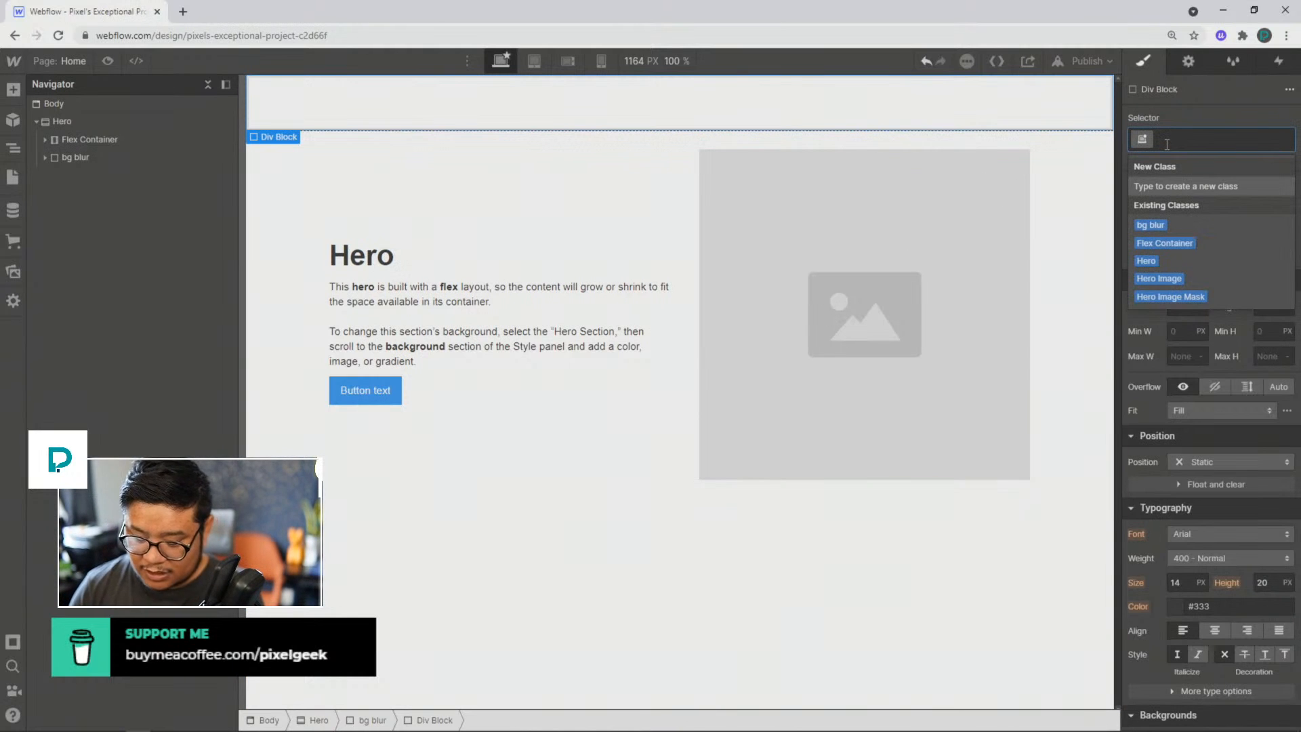
pyautogui.write('bg c')
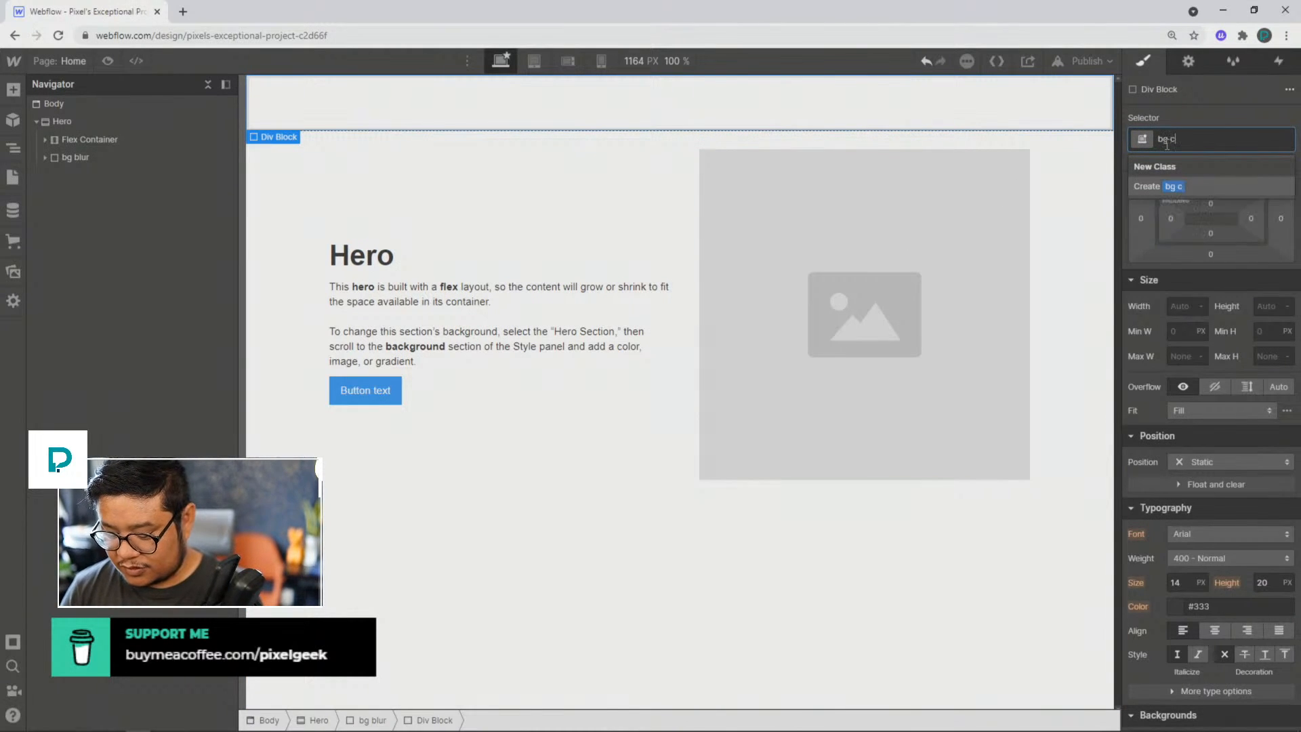
pyautogui.write('ircle')
pyautogui.press('Return')
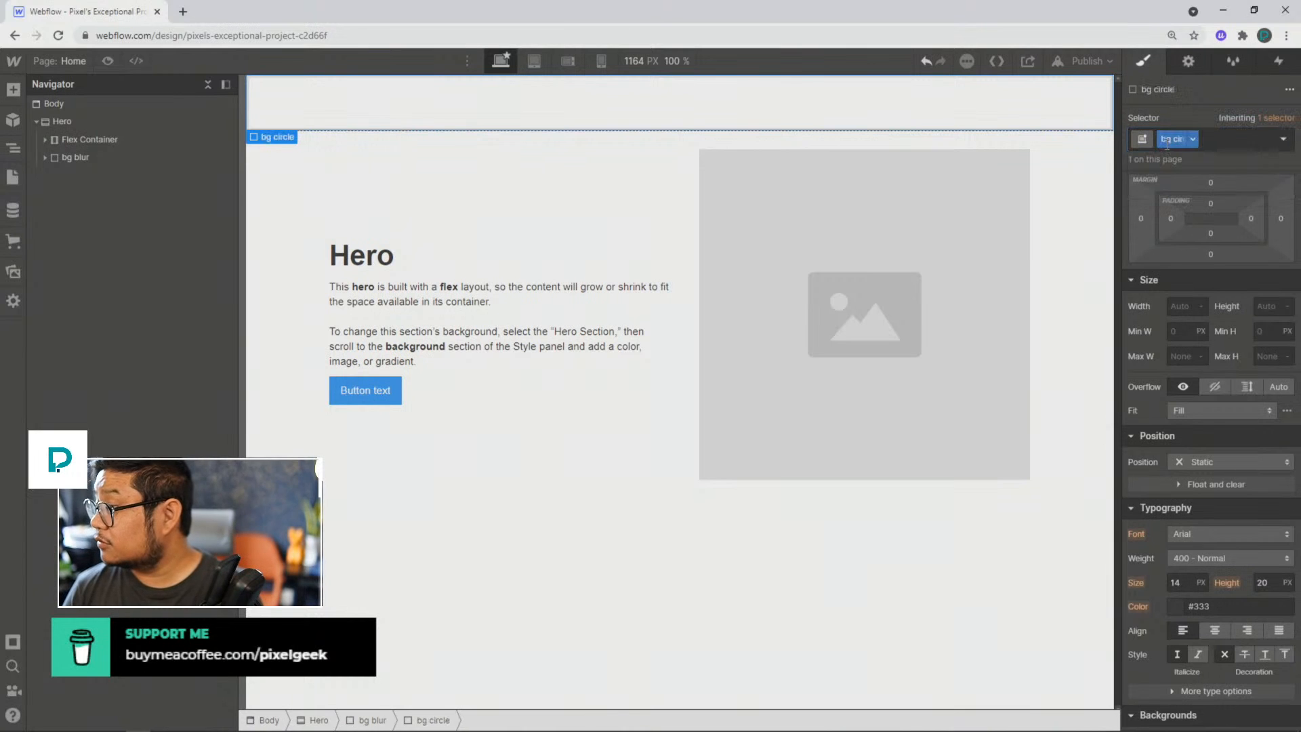
# Step: Set the bg circle div's width and height to 40 VW each
pyautogui.click(1176, 308)
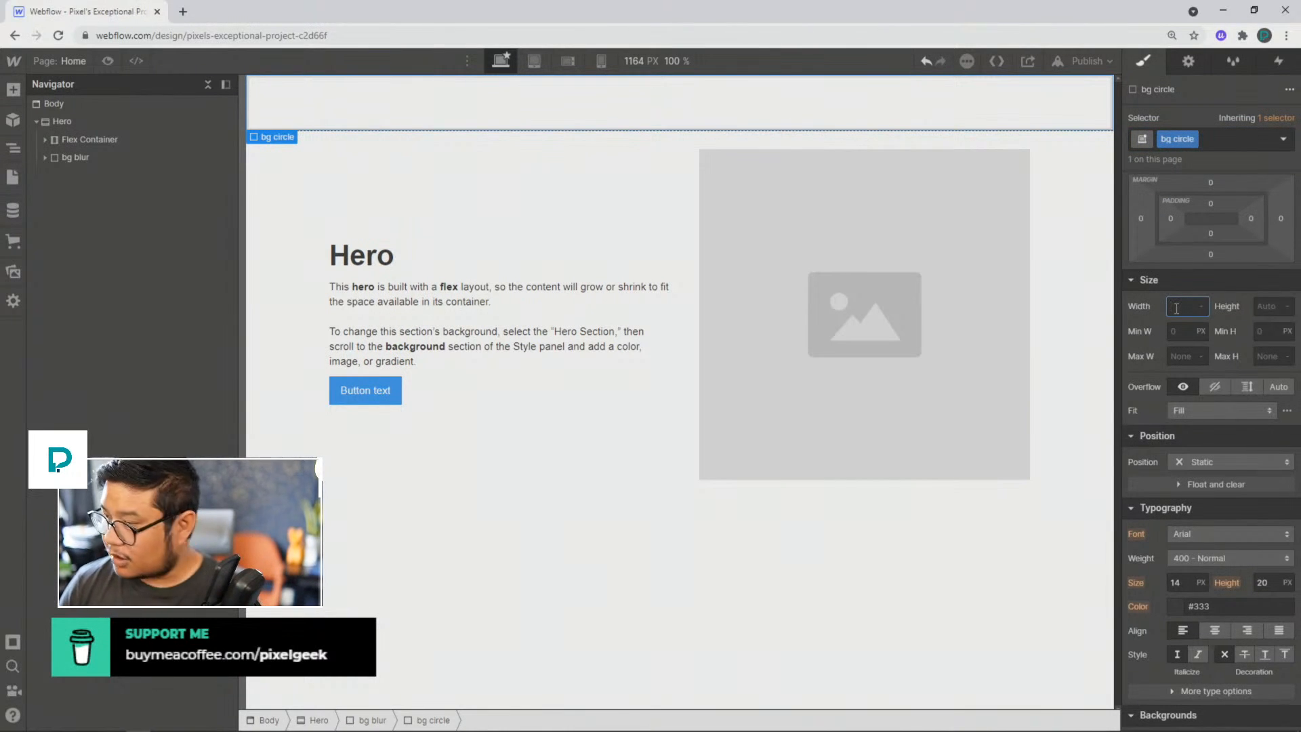
pyautogui.write('40vw')
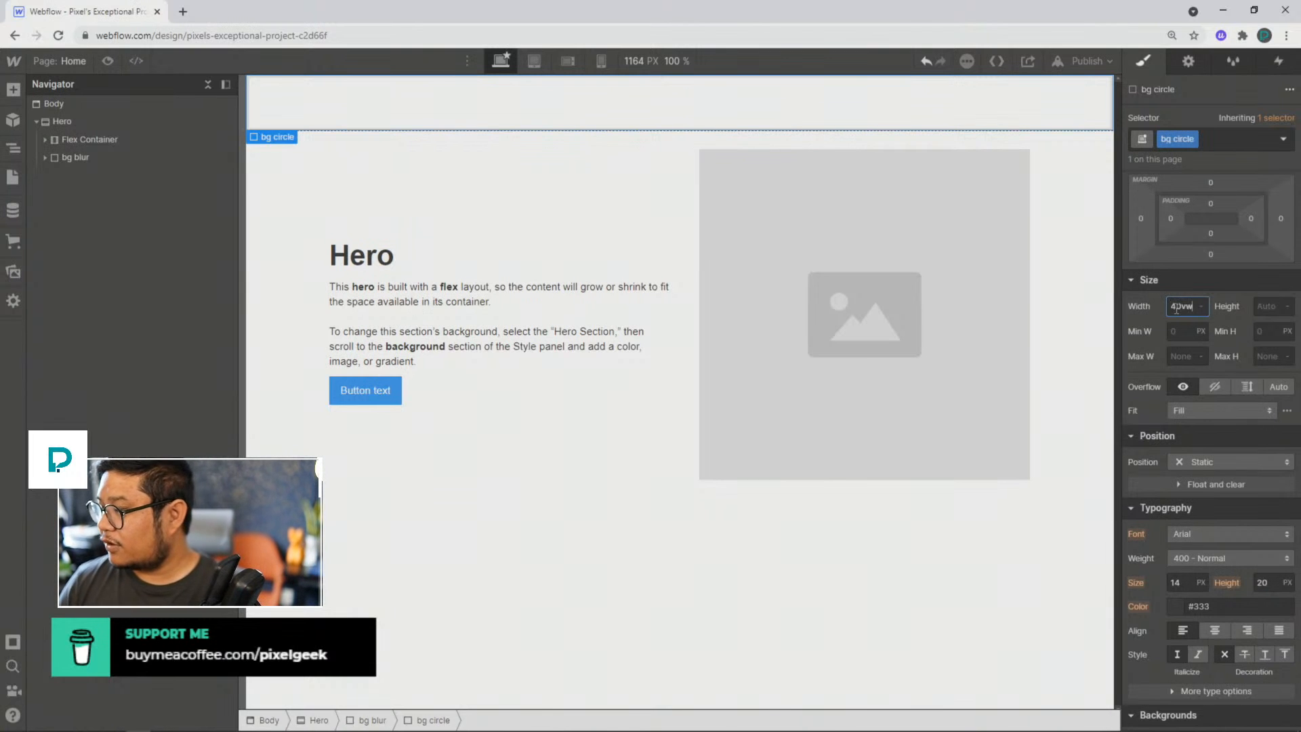
pyautogui.press('Tab')
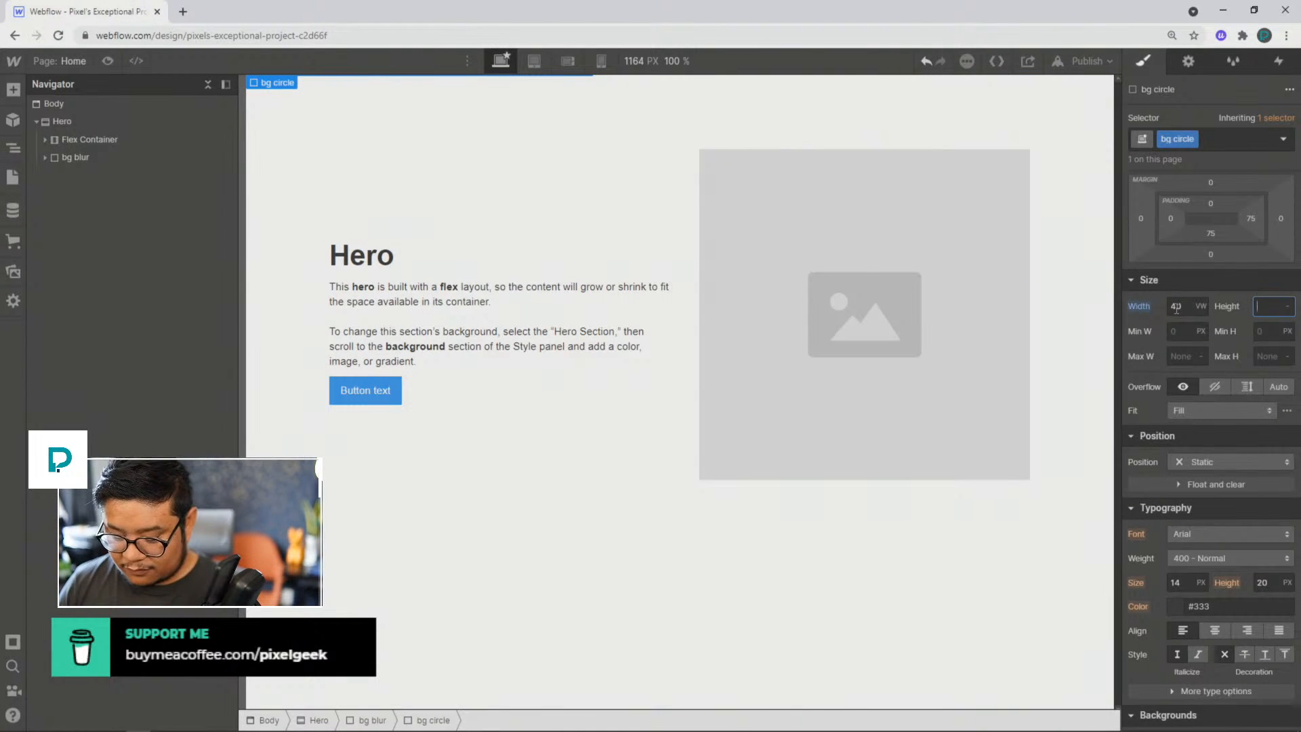
pyautogui.write('40')
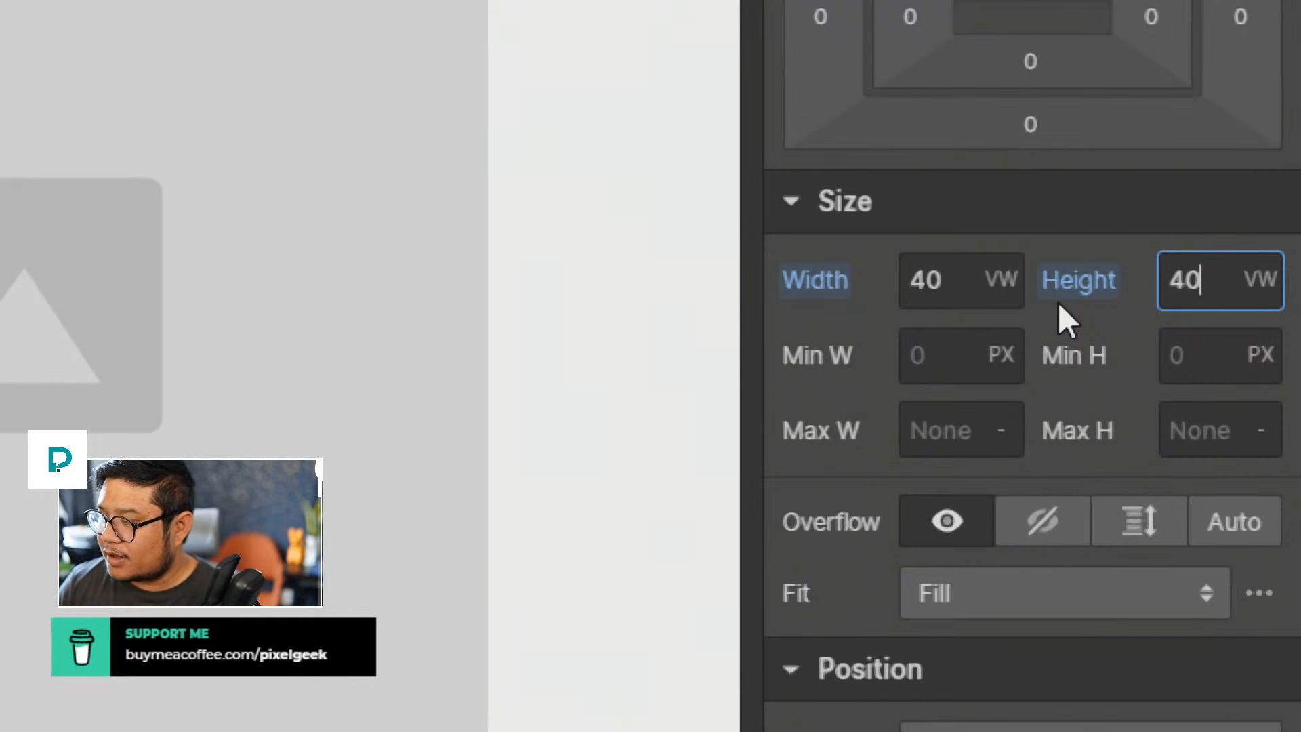
# Step: Position the bg circle div as Absolute, anchored to the top-left corner of bg blur with 0% top and left
pyautogui.scroll(-5, 1058, 302)
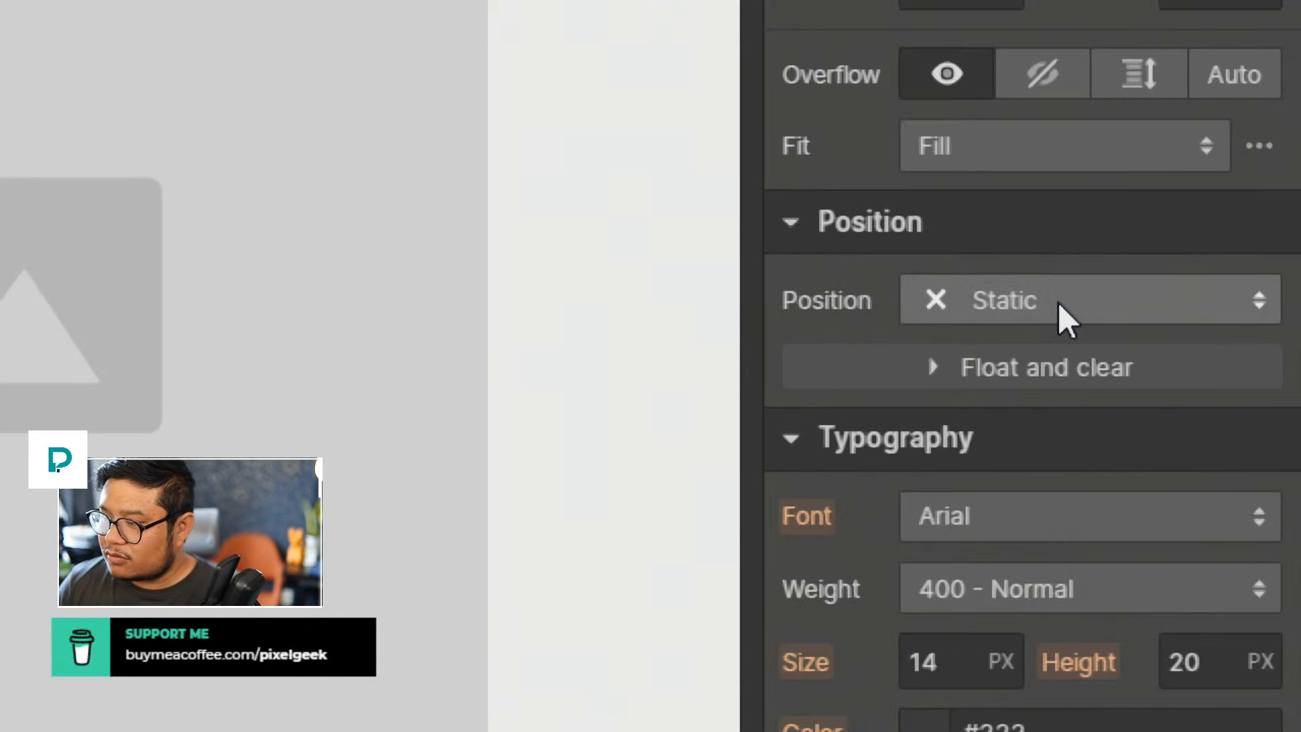
pyautogui.click(1058, 302)
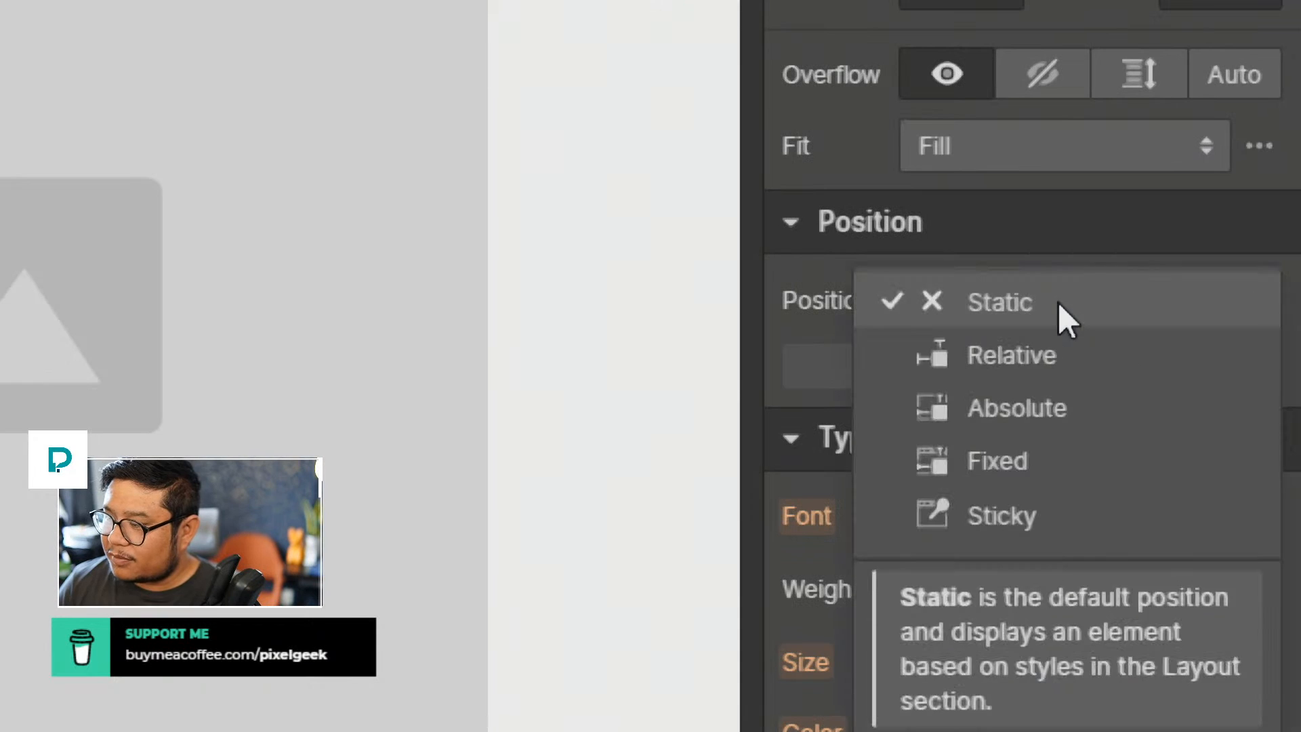
pyautogui.click(1039, 408)
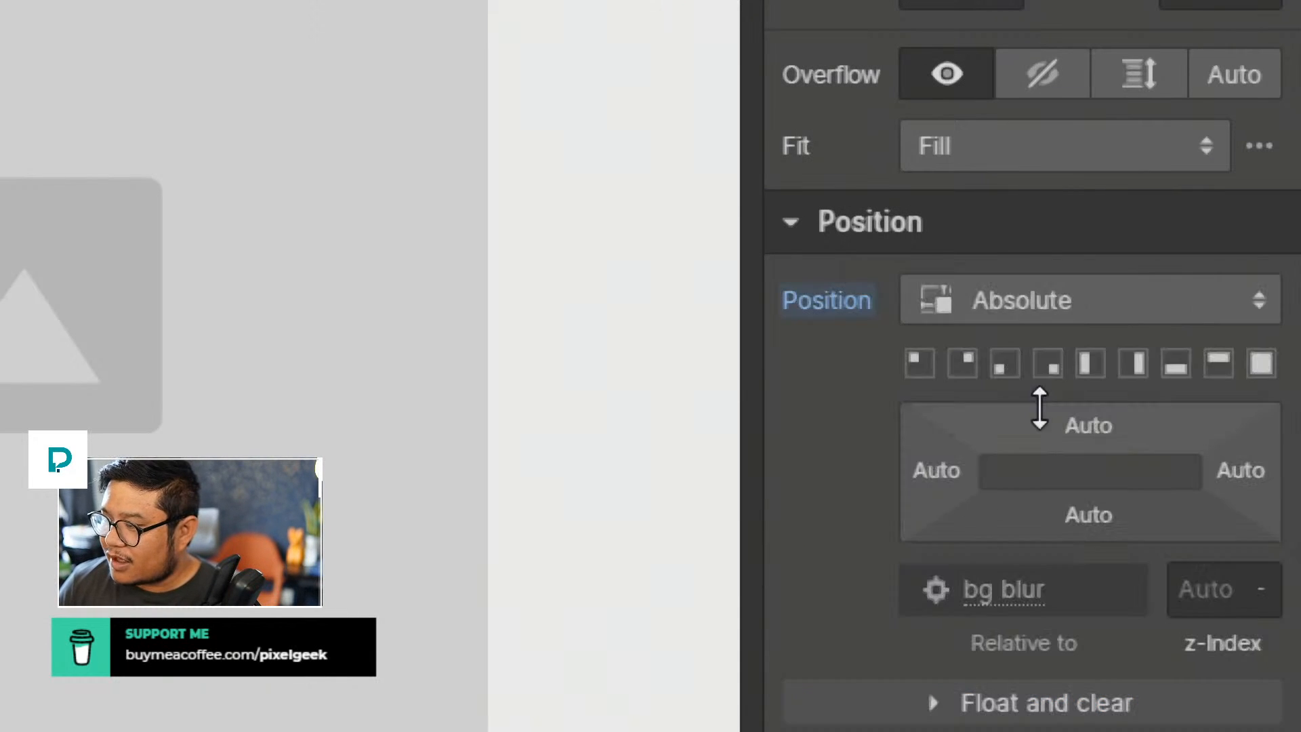
pyautogui.click(928, 356)
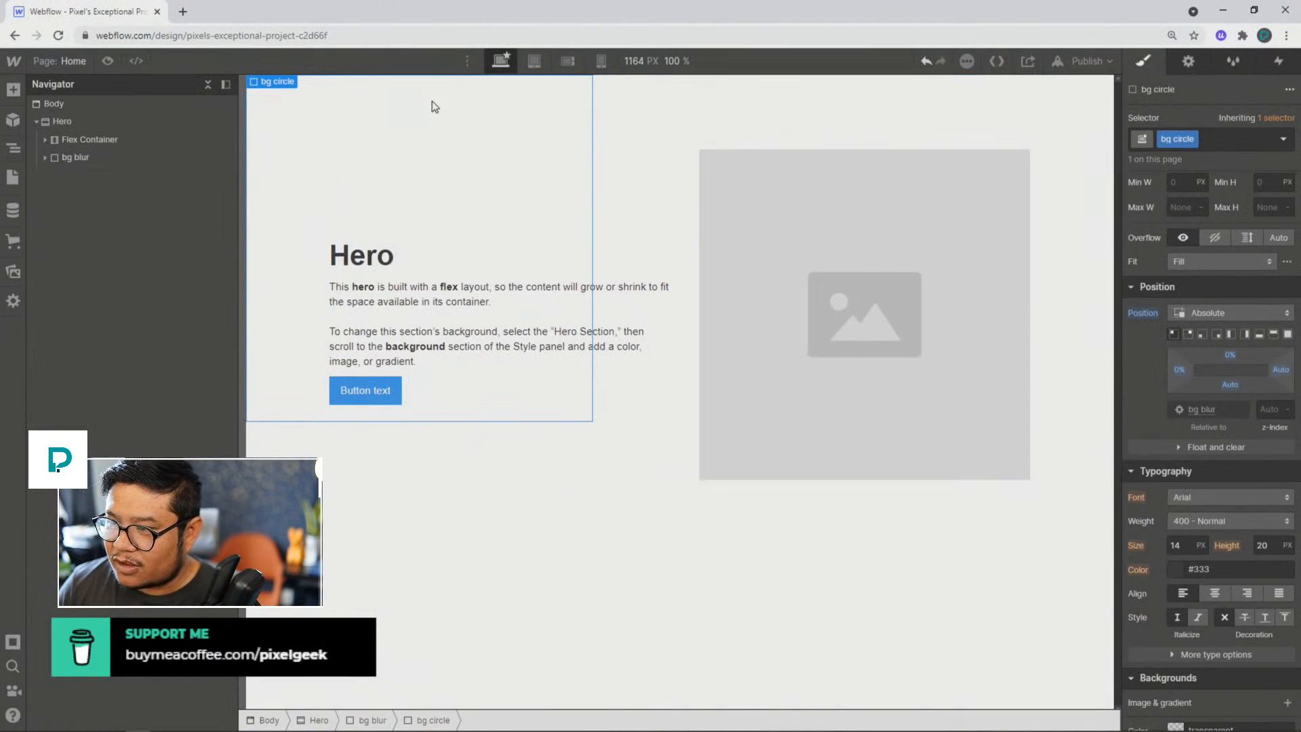
# Step: Round the bg circle div into a circle with a 50% border radius
pyautogui.scroll(-5, 1213, 489)
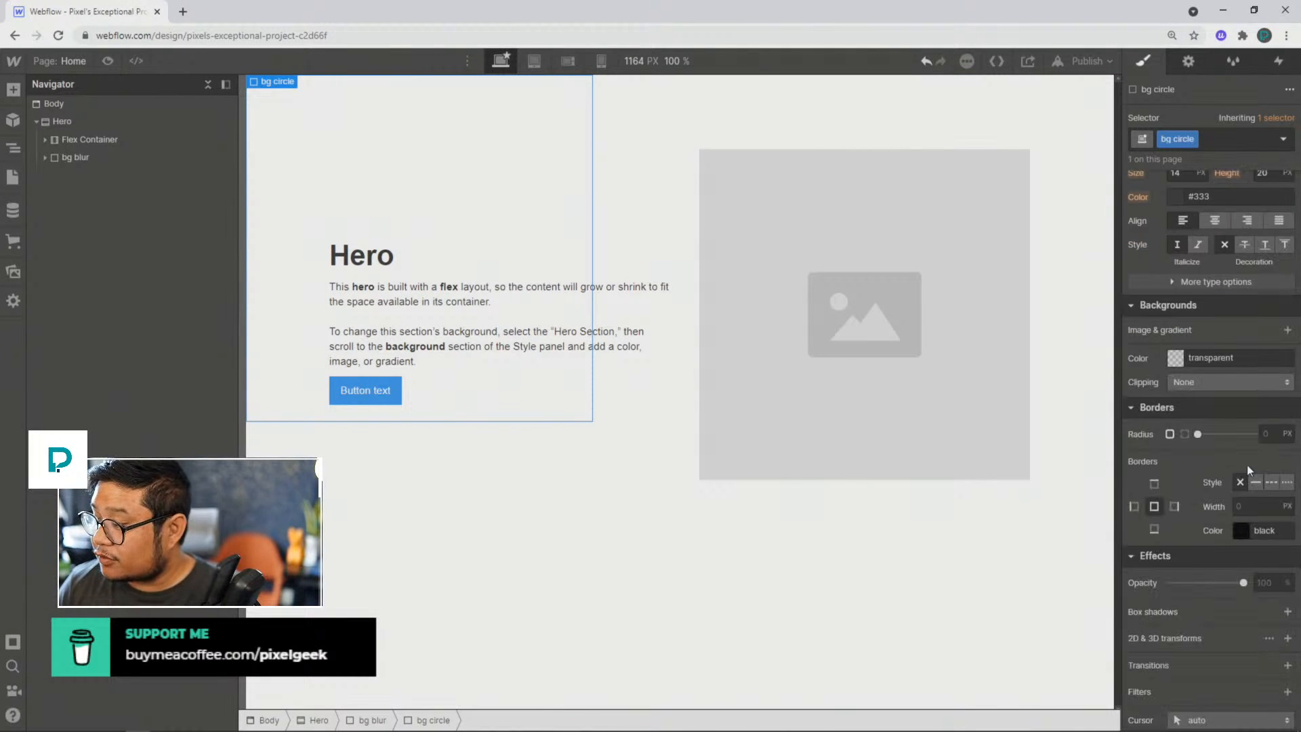
pyautogui.click(1266, 437)
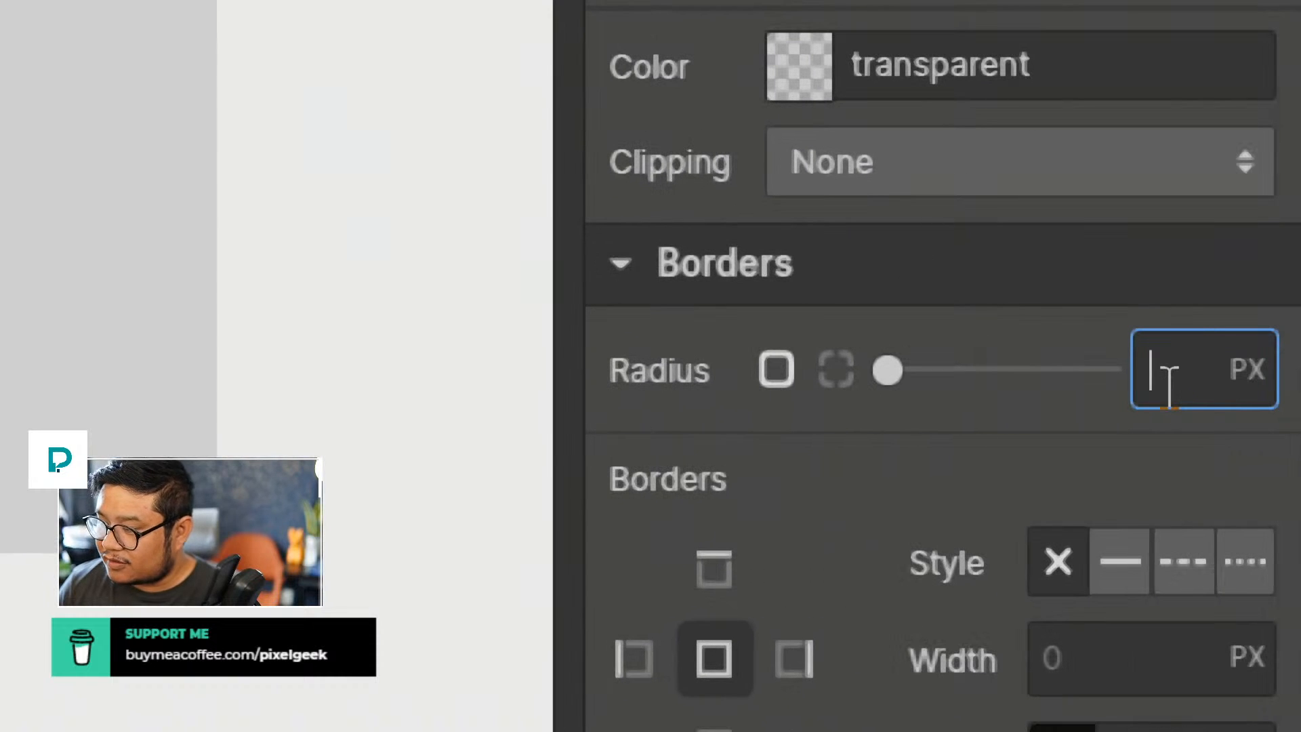
pyautogui.write('50%')
pyautogui.press('Return')
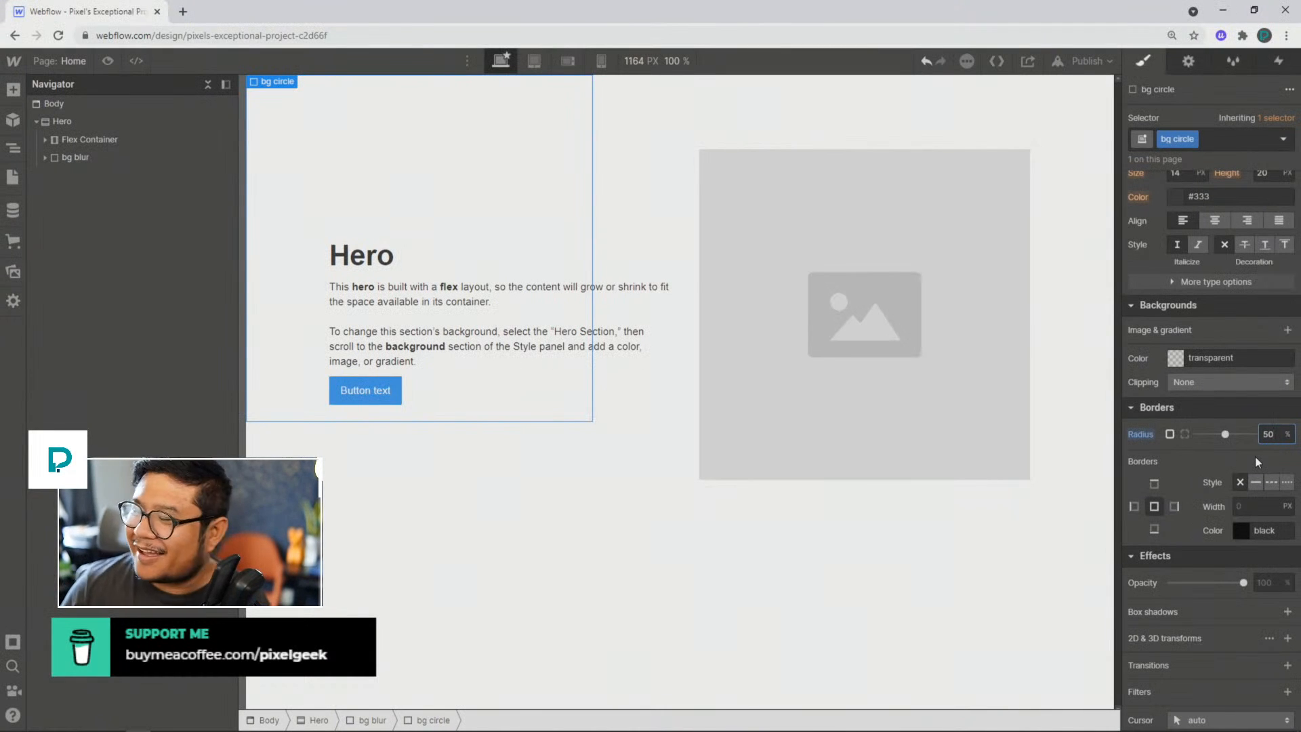
# Step: Give the bg circle div a light blue background colour, #a2d7ff
pyautogui.click(1179, 359)
pyautogui.click(1244, 499)
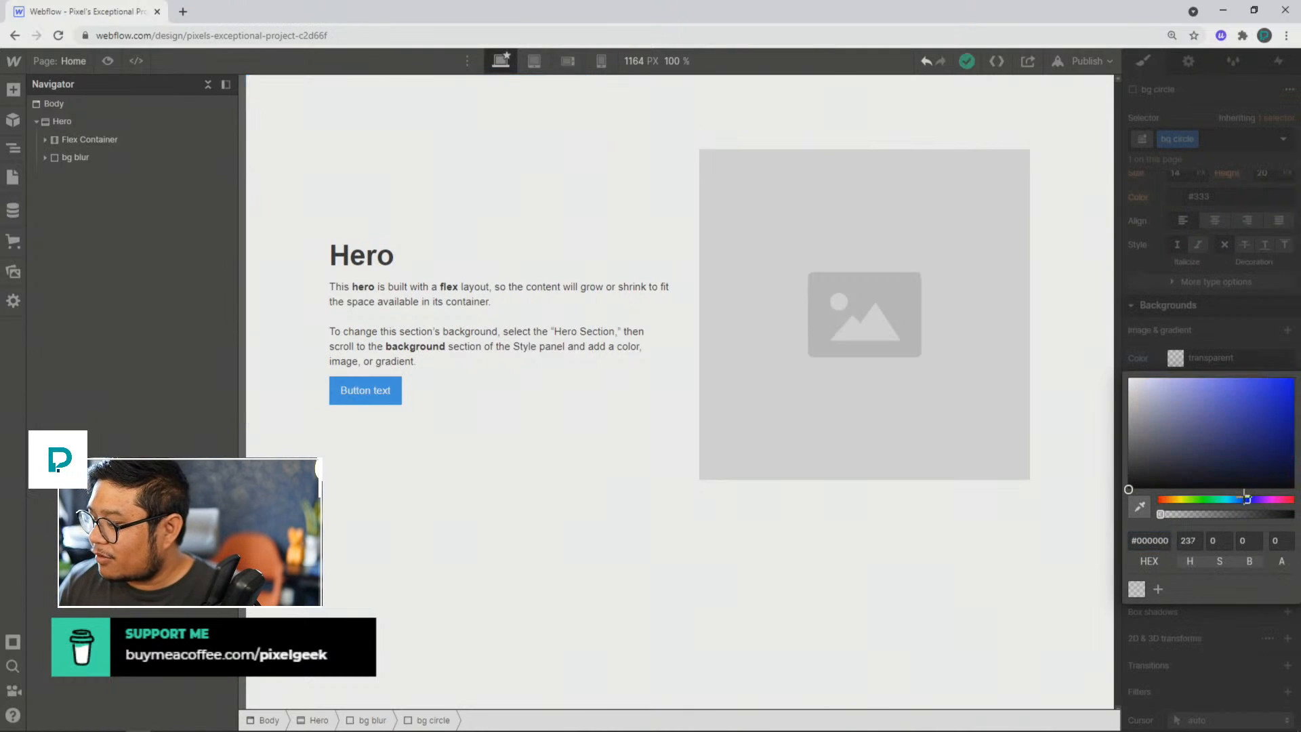
pyautogui.click(1193, 385)
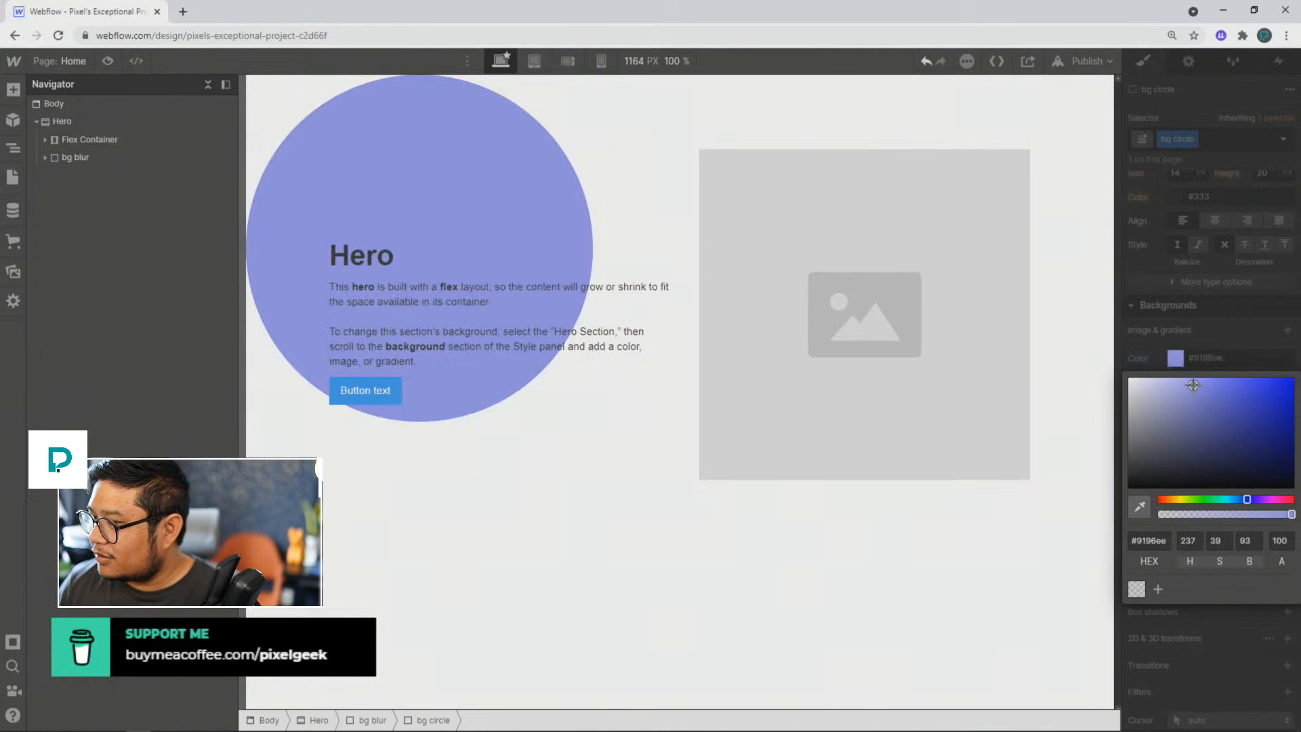
pyautogui.click(1234, 499)
pyautogui.moveTo(1206, 387); pyautogui.dragTo(1190, 363)
pyautogui.click(1224, 298)
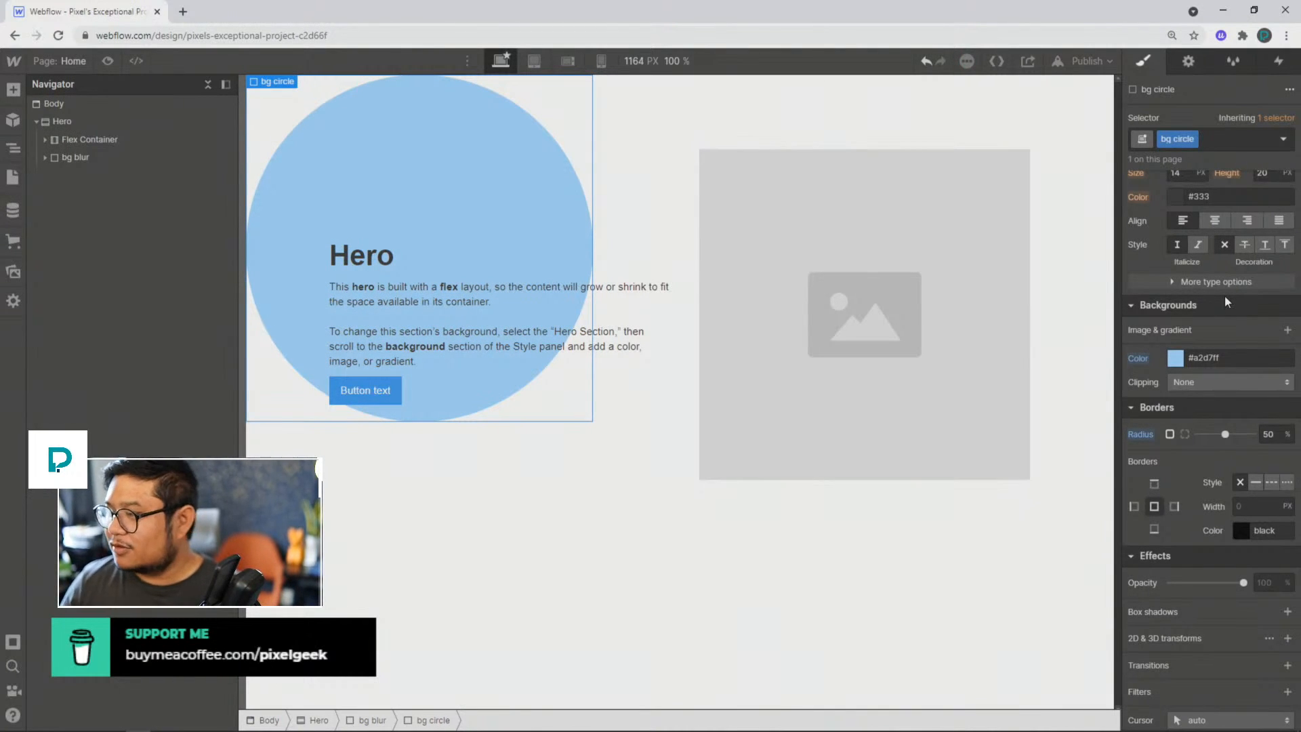
# Step: Preview how the circle scales at narrower canvas widths and the tablet breakpoint, and return to the desktop breakpoint
pyautogui.scroll(9, 1225, 296)
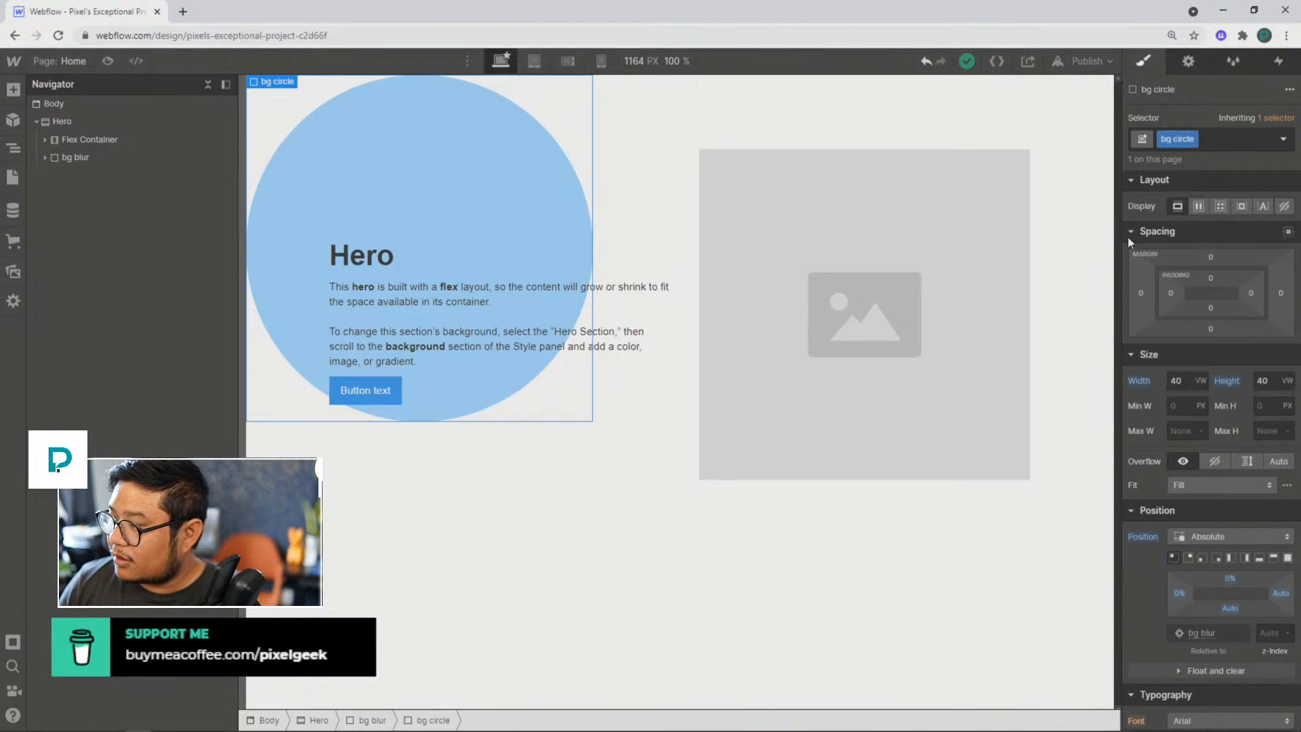
pyautogui.moveTo(1116, 237); pyautogui.dragTo(943, 241)
pyautogui.click(535, 60)
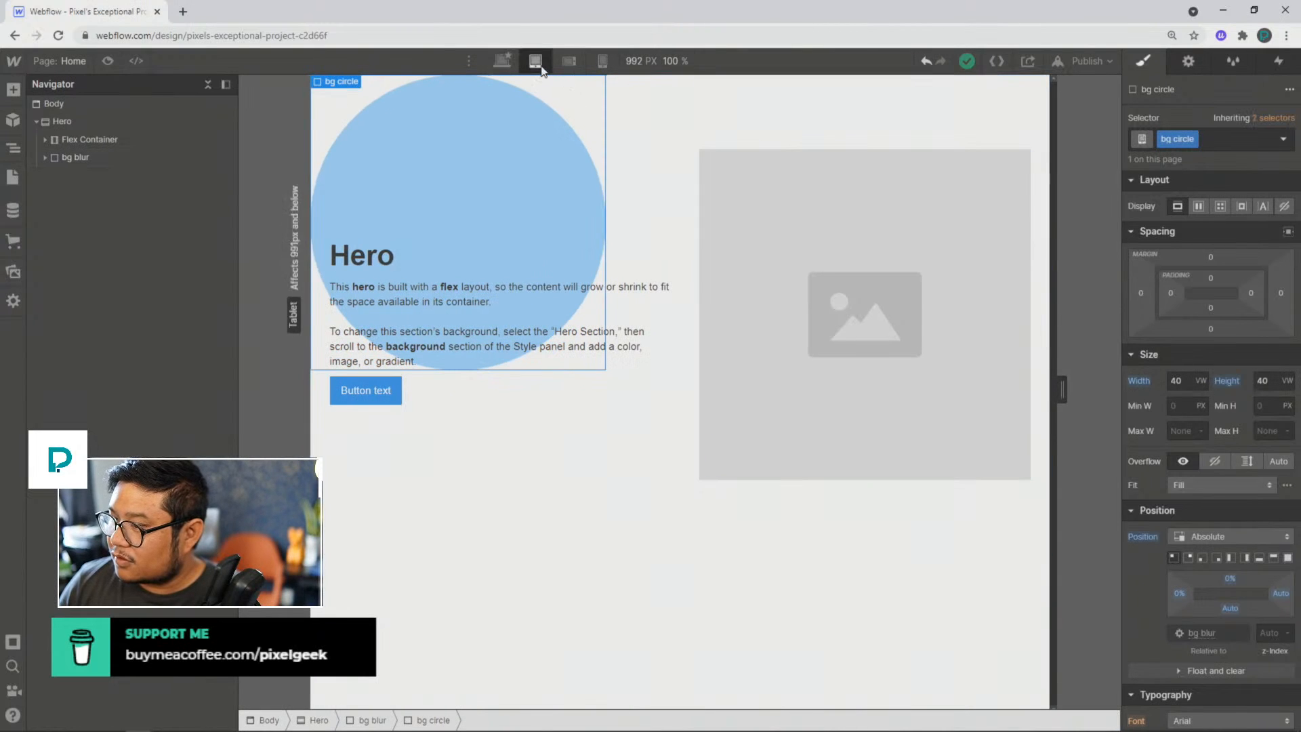
pyautogui.moveTo(979, 389); pyautogui.dragTo(1093, 358)
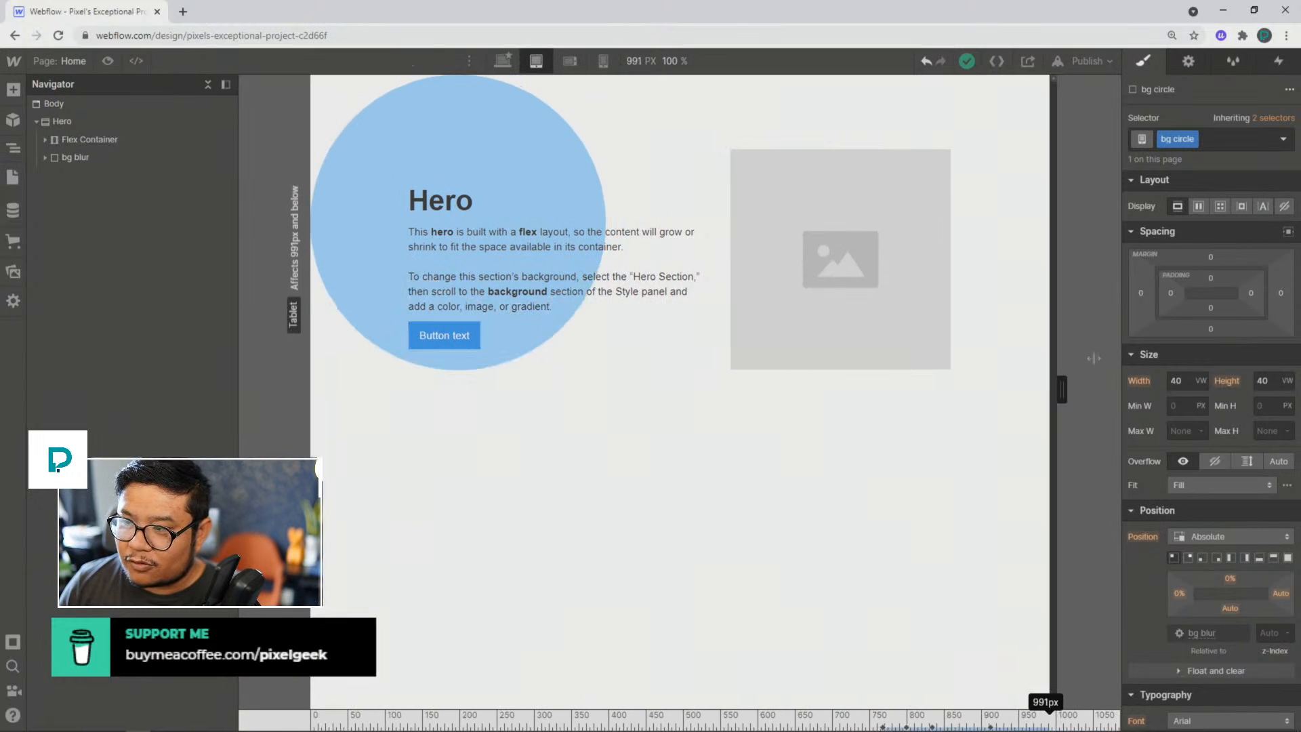
pyautogui.click(501, 60)
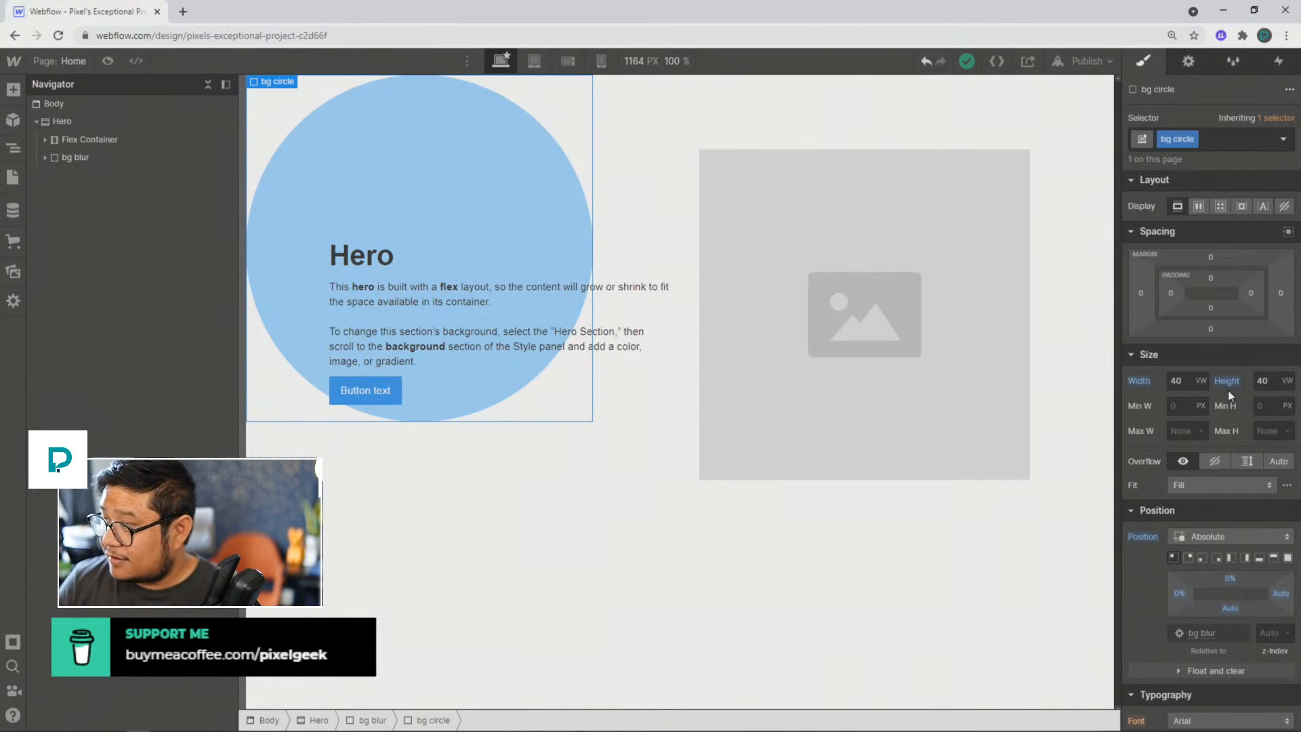
pyautogui.scroll(-1, 1227, 390)
pyautogui.scroll(1, 1228, 390)
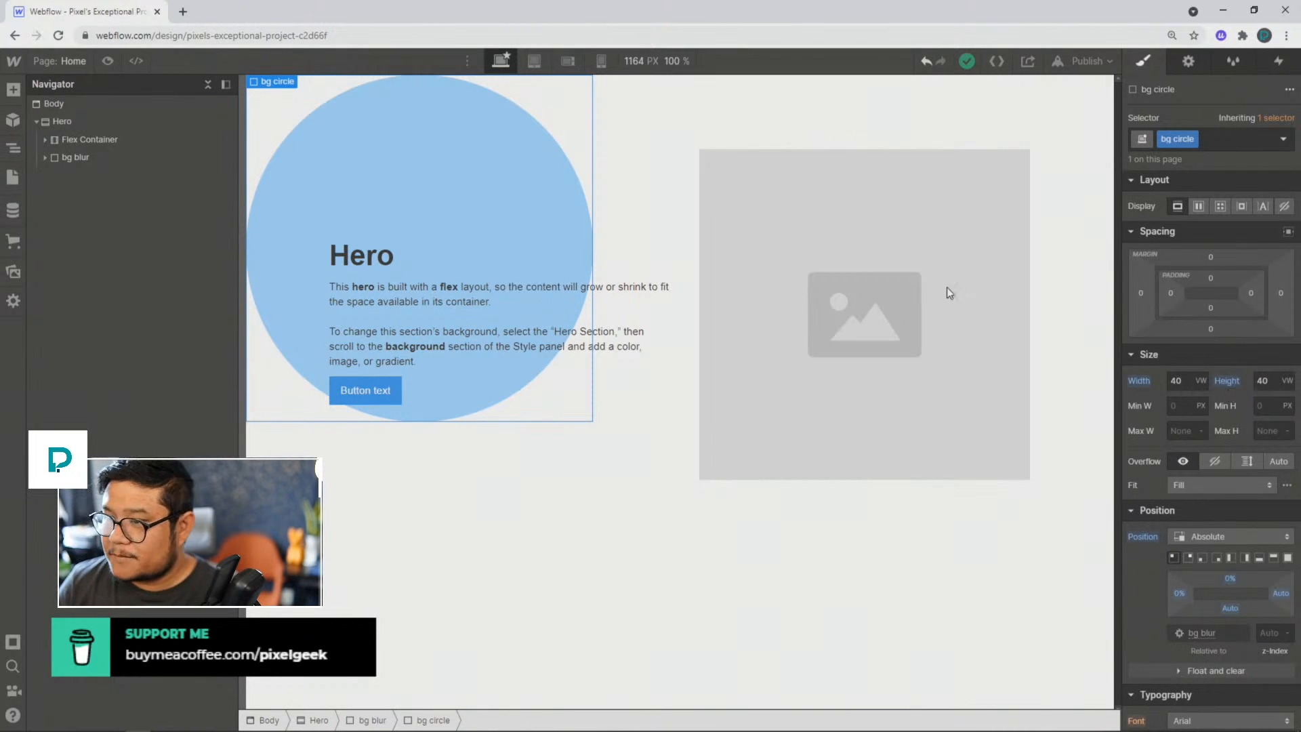
# Step: Duplicate the bg circle div inside bg blur and give the copy a duplicated class named "bg circle 2"
pyautogui.click(44, 159)
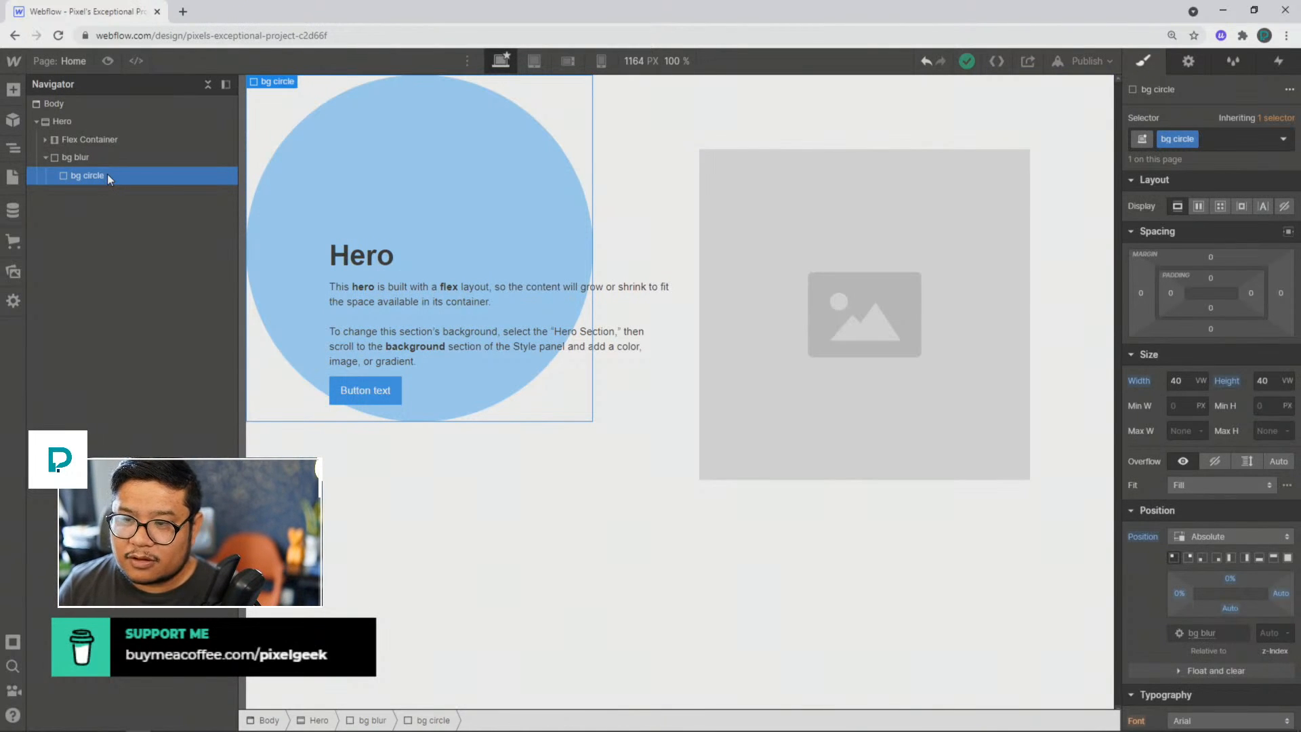
pyautogui.hotkey('ctrl', 'd')
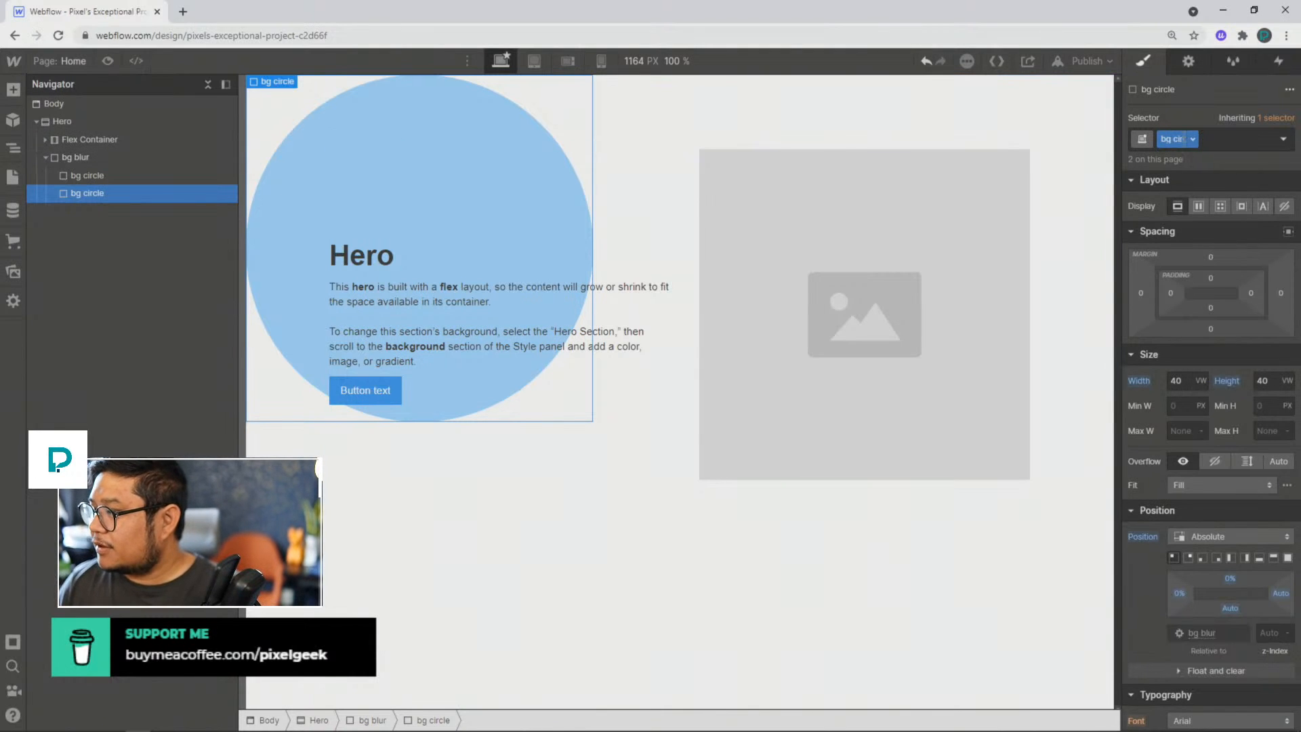
pyautogui.click(1192, 139)
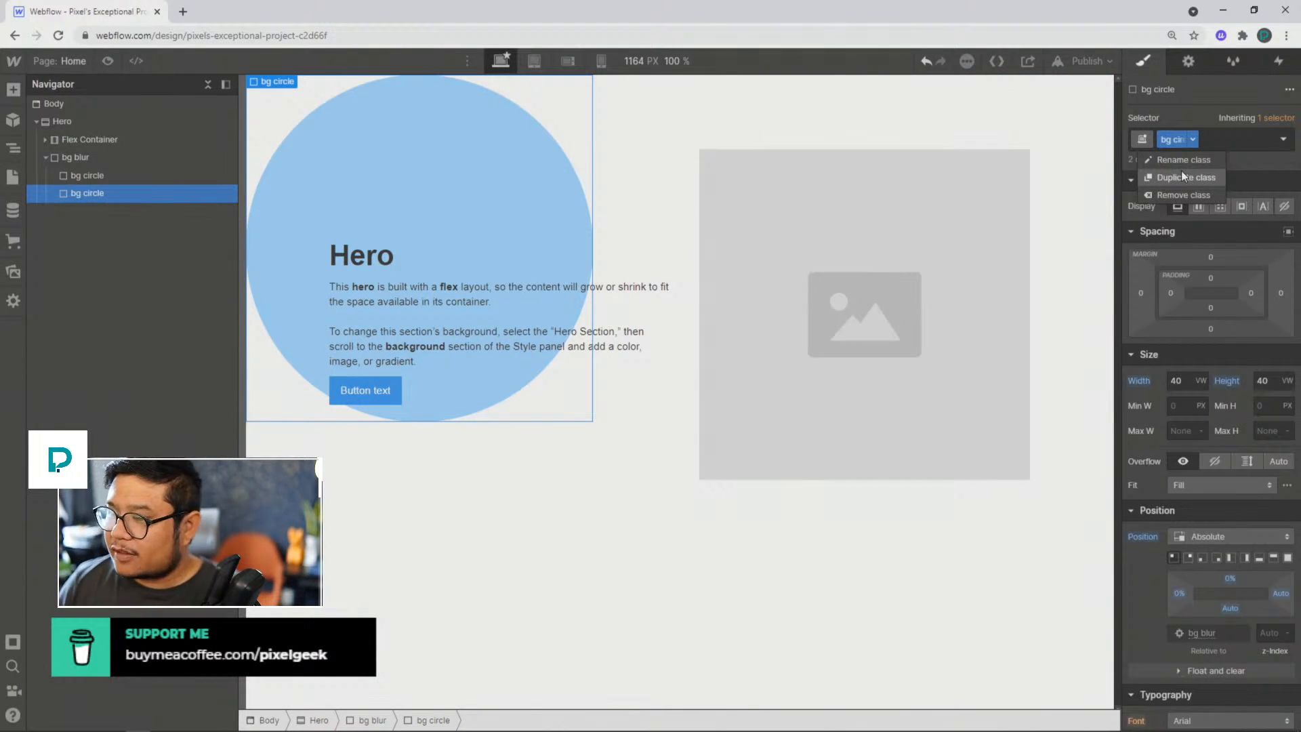
pyautogui.click(1181, 176)
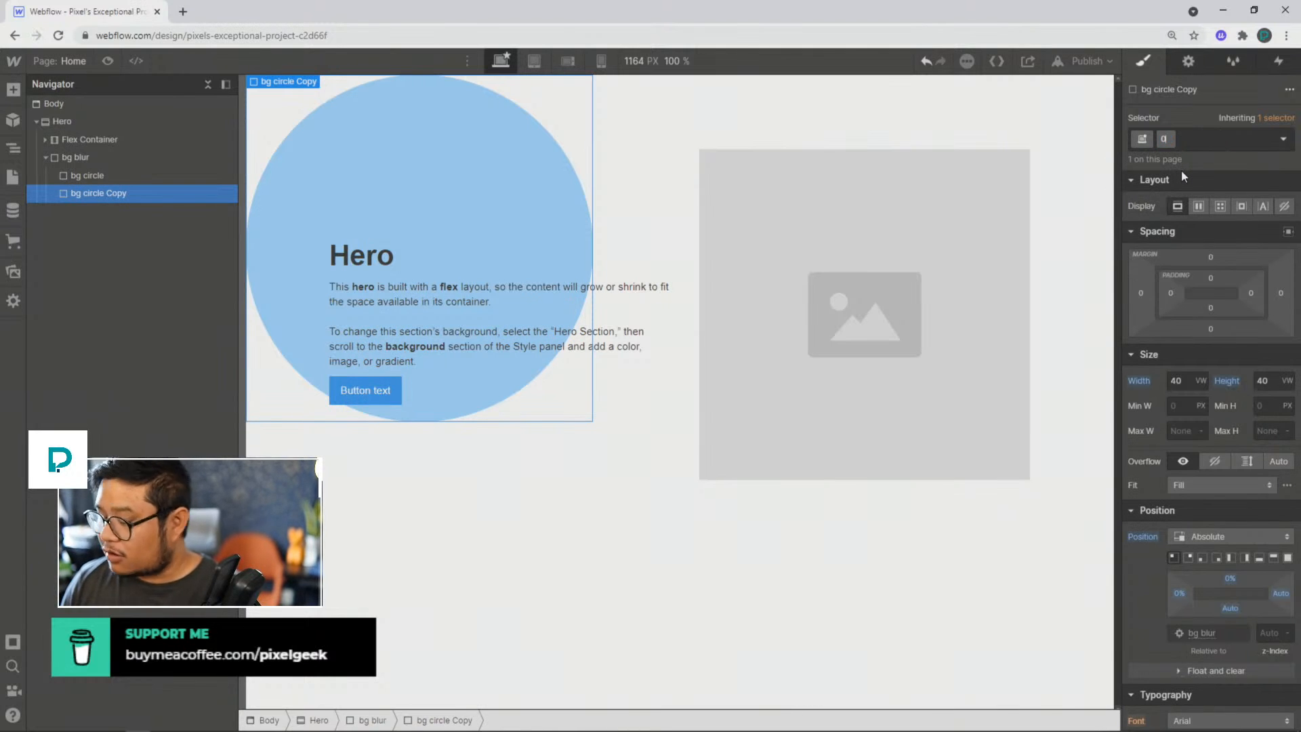
pyautogui.write('q')
pyautogui.press('BackSpace')
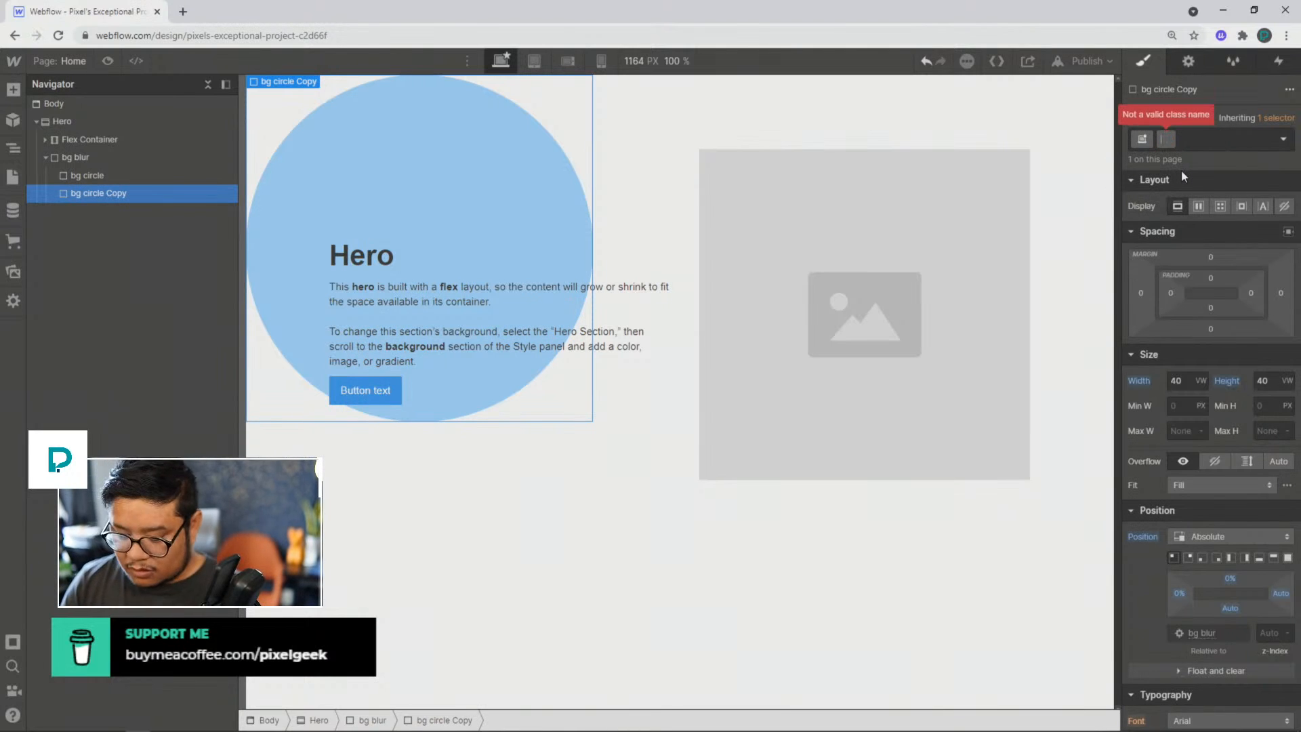
pyautogui.write('bg circle 2')
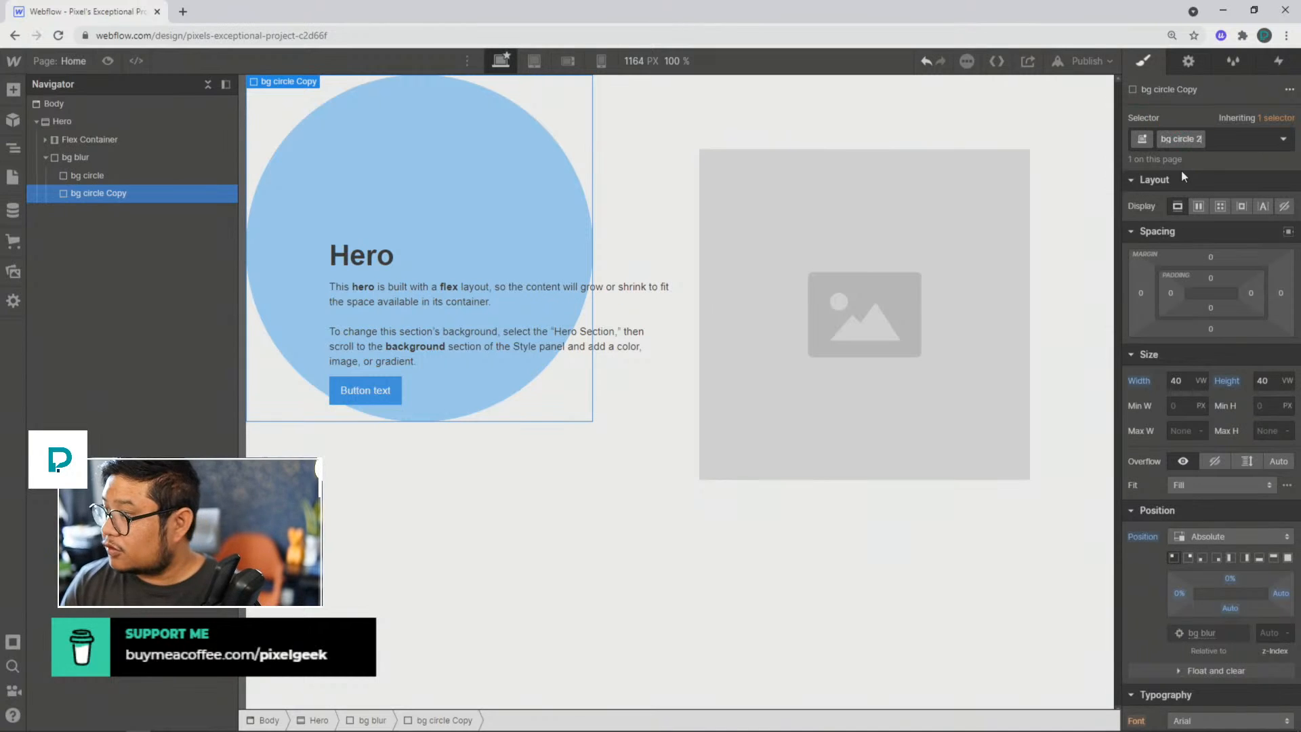
pyautogui.press('Return')
# Step: Change the bg circle 2 div's background colour to light pink, #ffd8ff
pyautogui.scroll(-5, 1261, 510)
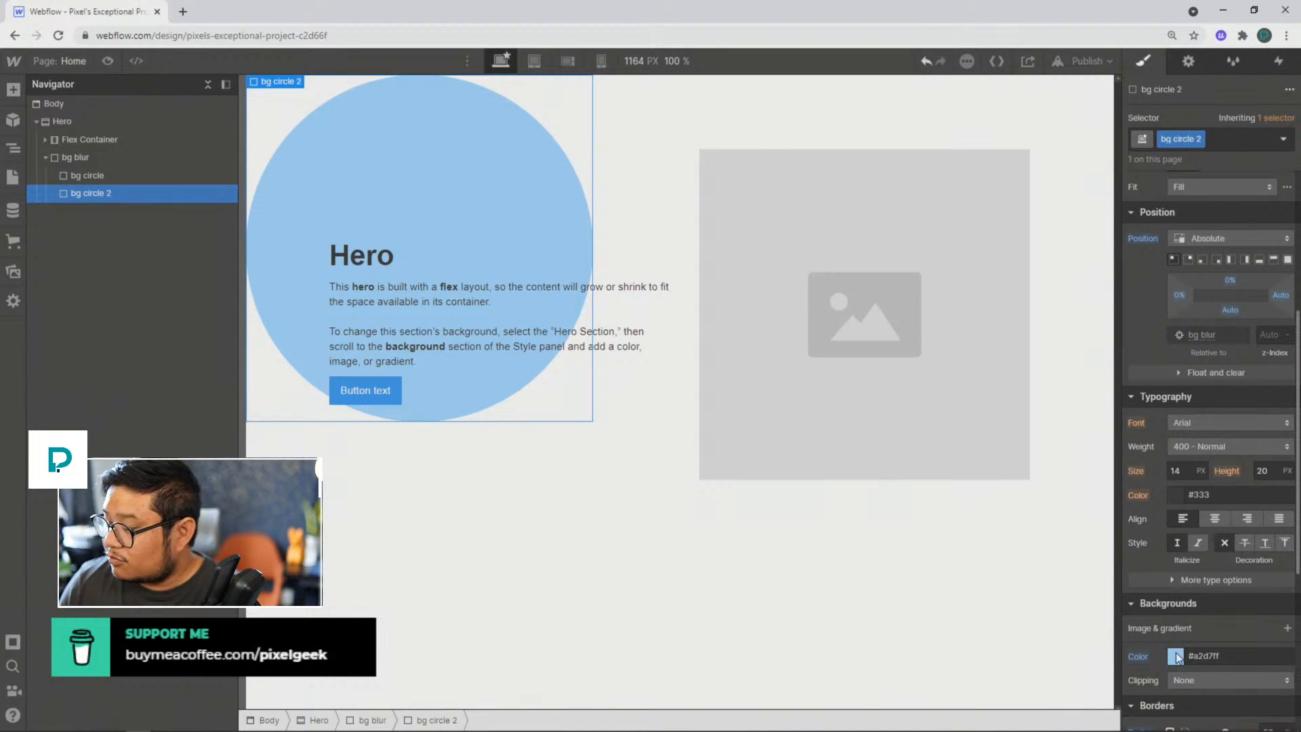
pyautogui.click(1179, 654)
pyautogui.click(1206, 539)
pyautogui.click(1270, 539)
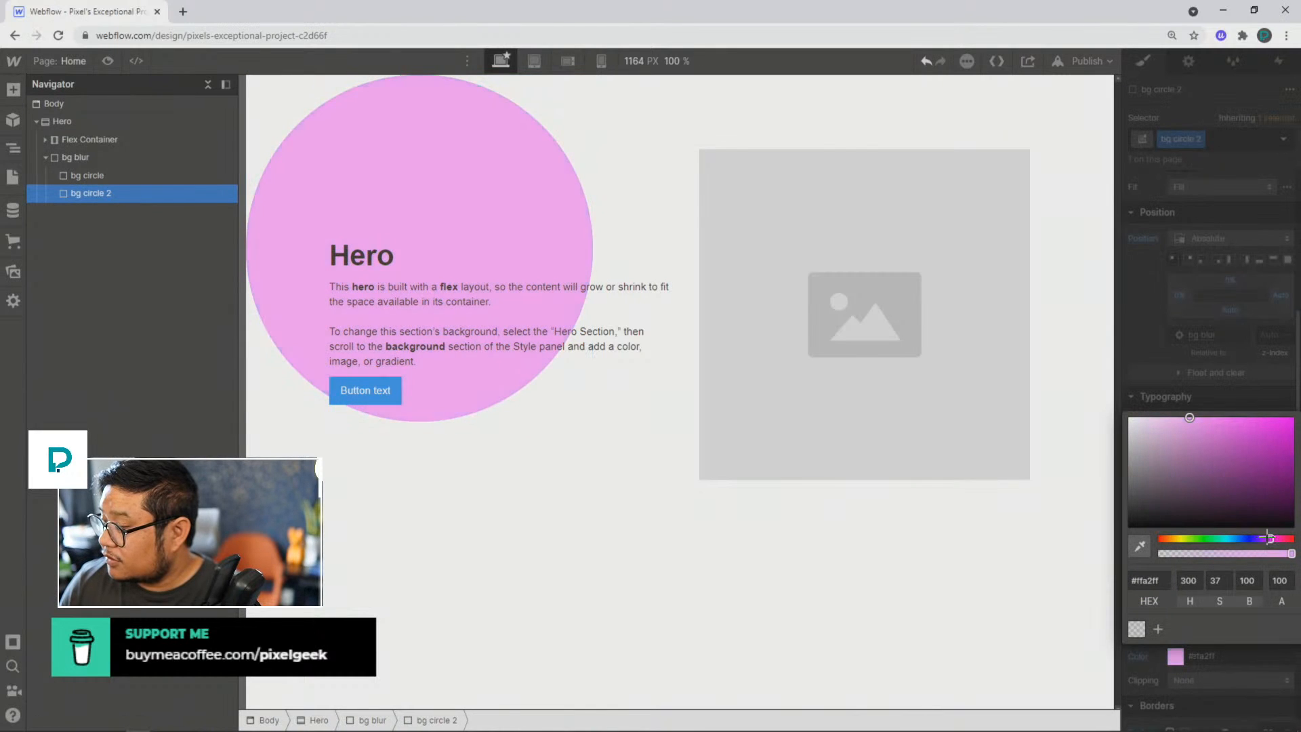
pyautogui.moveTo(1161, 418); pyautogui.dragTo(1152, 385)
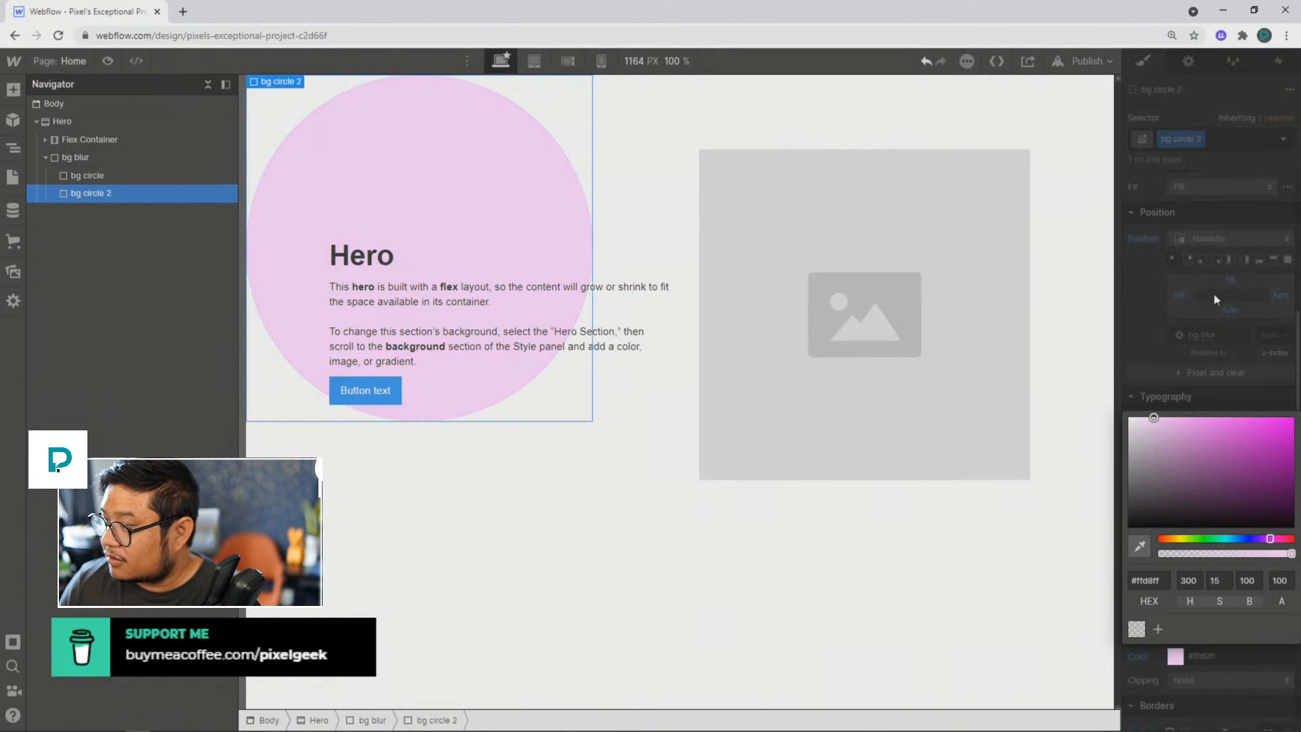
pyautogui.click(1213, 294)
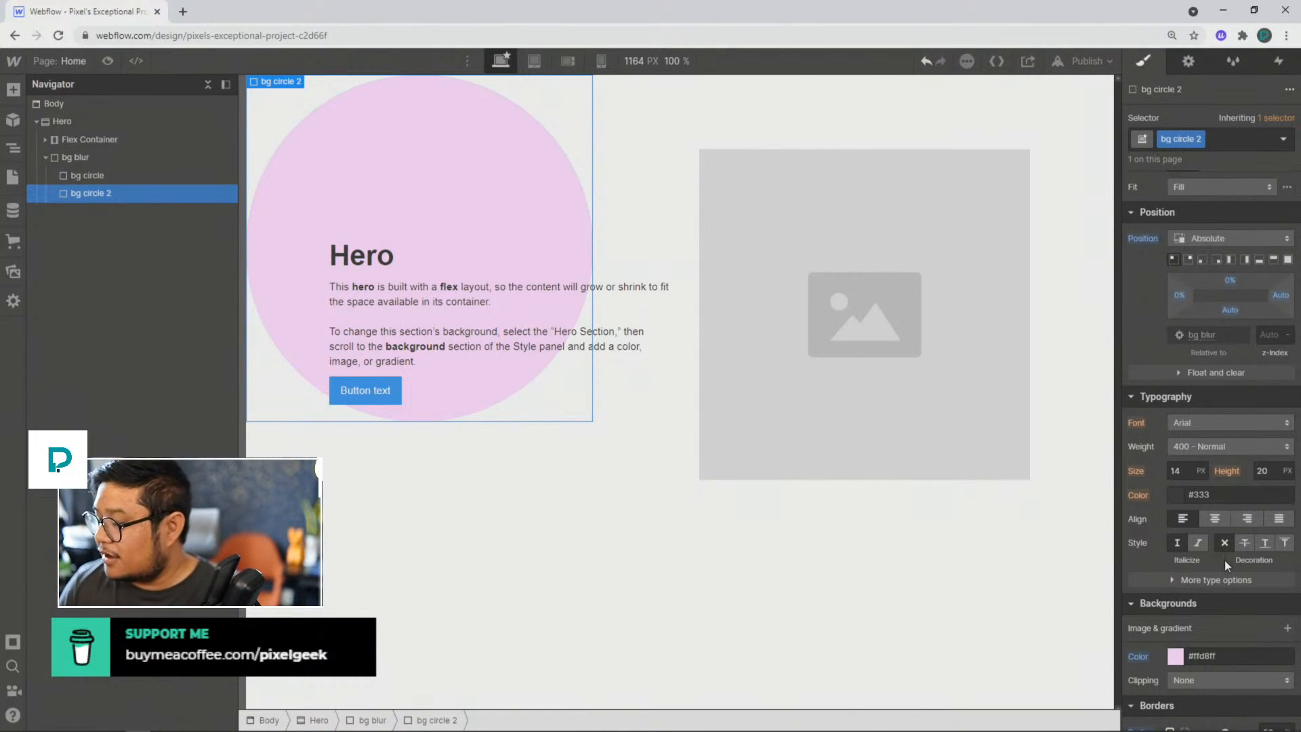
pyautogui.scroll(5, 1224, 559)
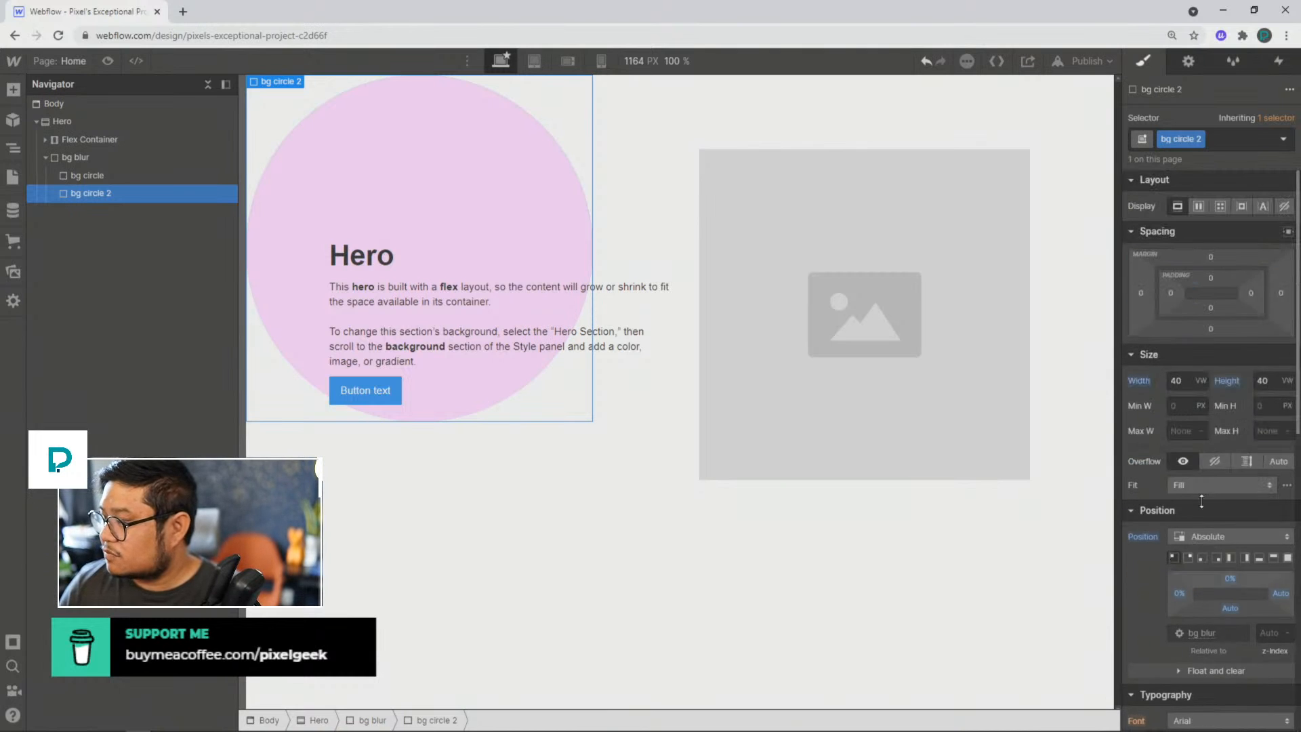
# Step: Set bg circle 2's width and height to 60 VW and check the hidden overflow setting on bg blur
pyautogui.click(1175, 380)
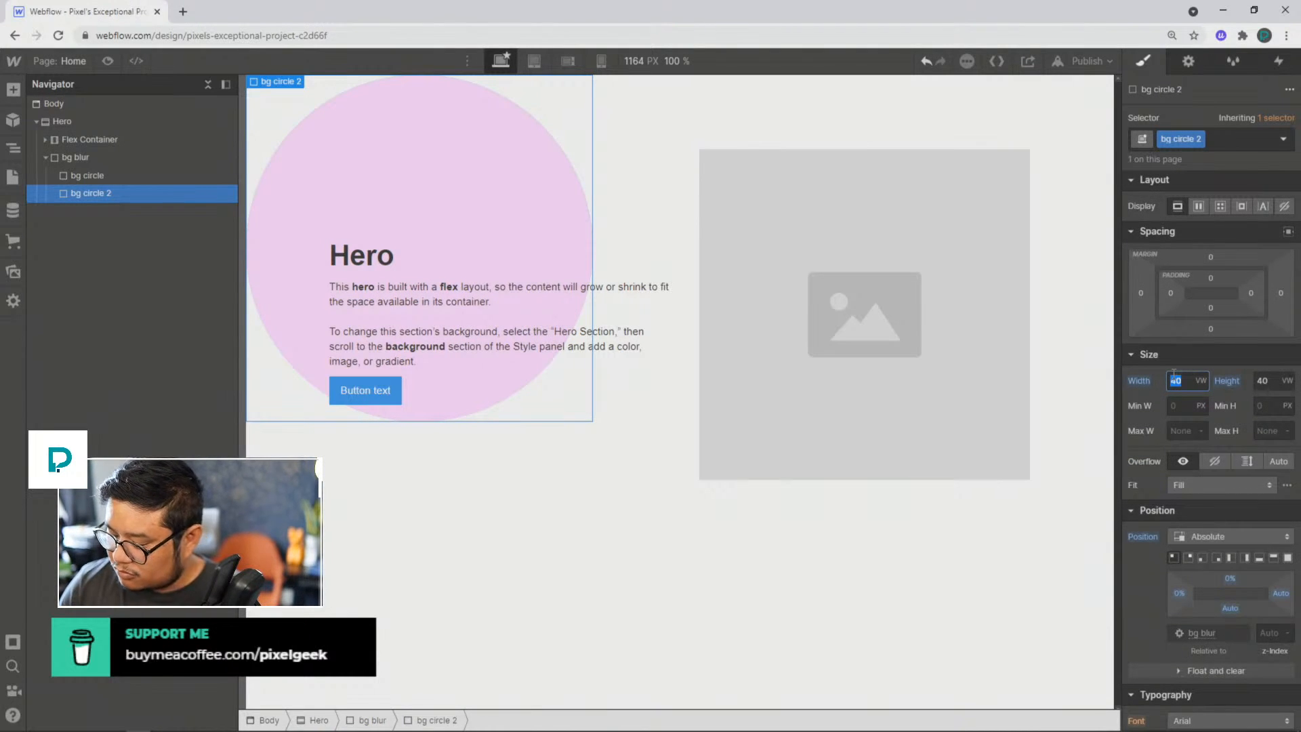
pyautogui.write('0')
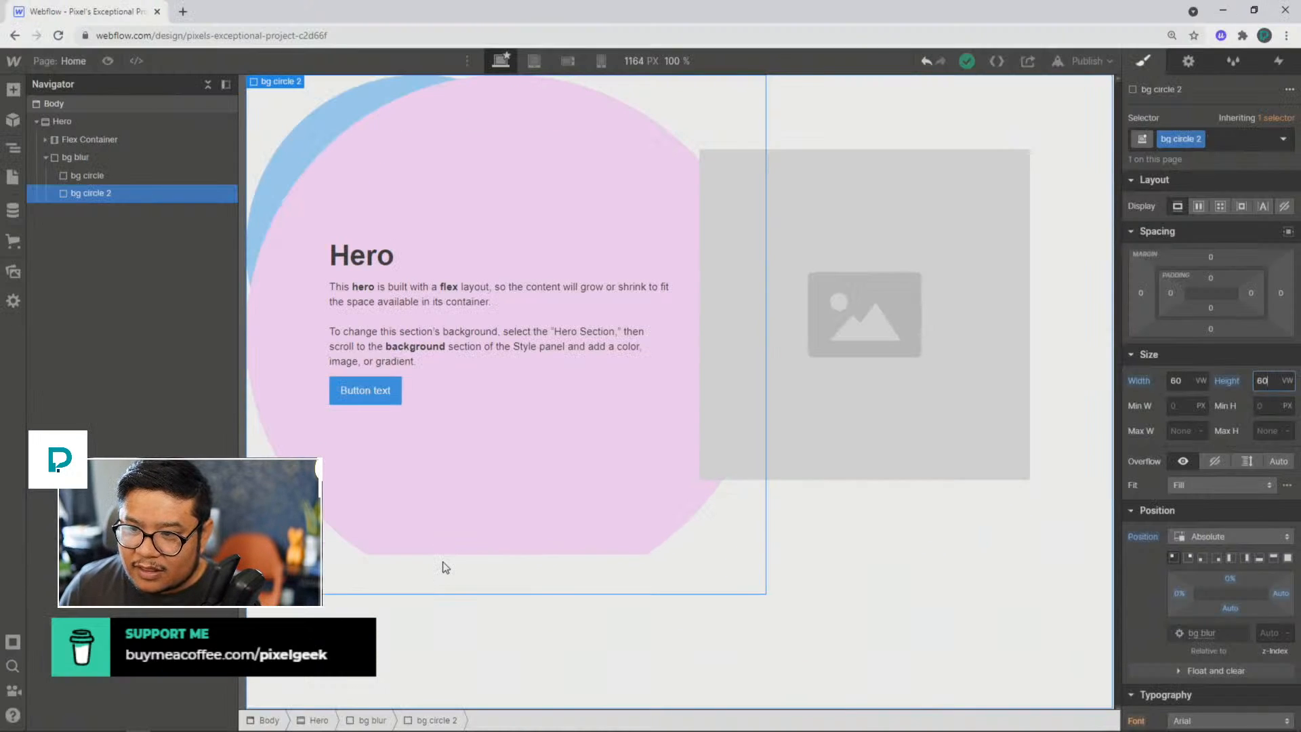
pyautogui.click(106, 156)
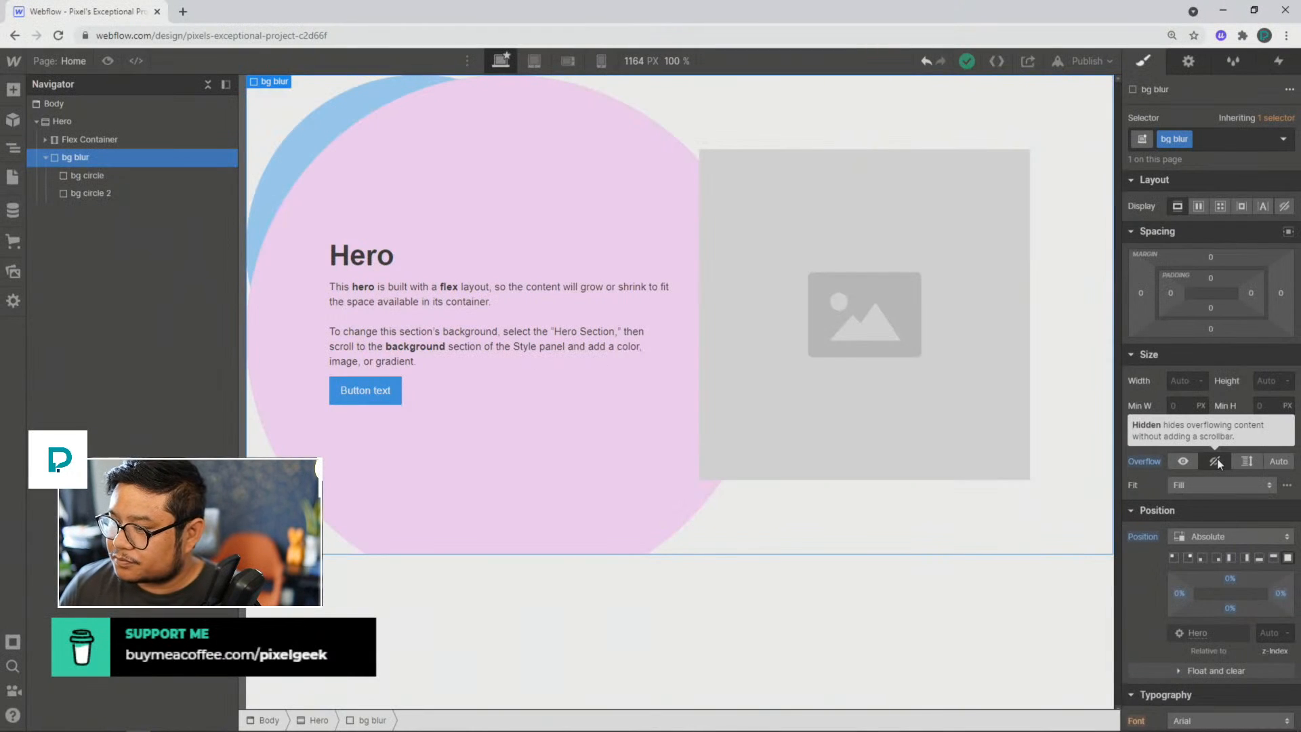
pyautogui.click(1179, 404)
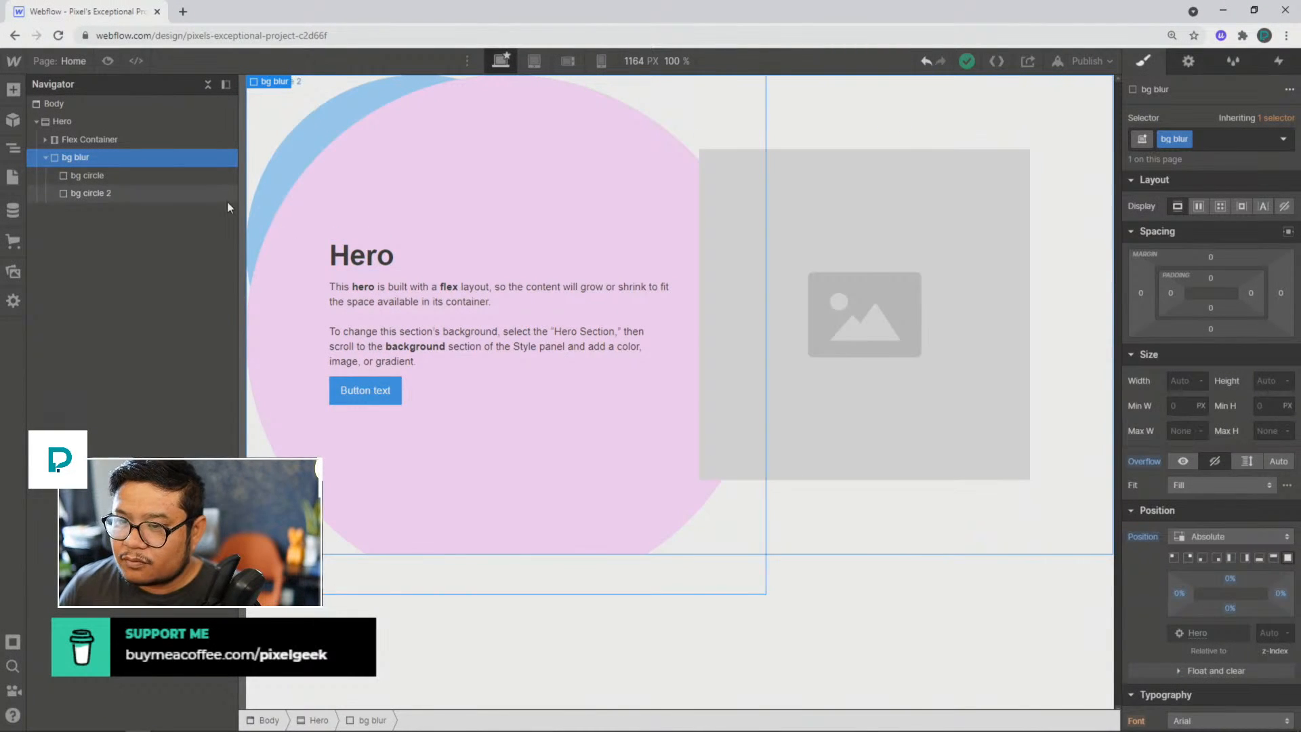
# Step: Anchor bg circle 2 absolutely to its parent's top-right corner, with offsets of -27% top and -10% right
pyautogui.click(158, 192)
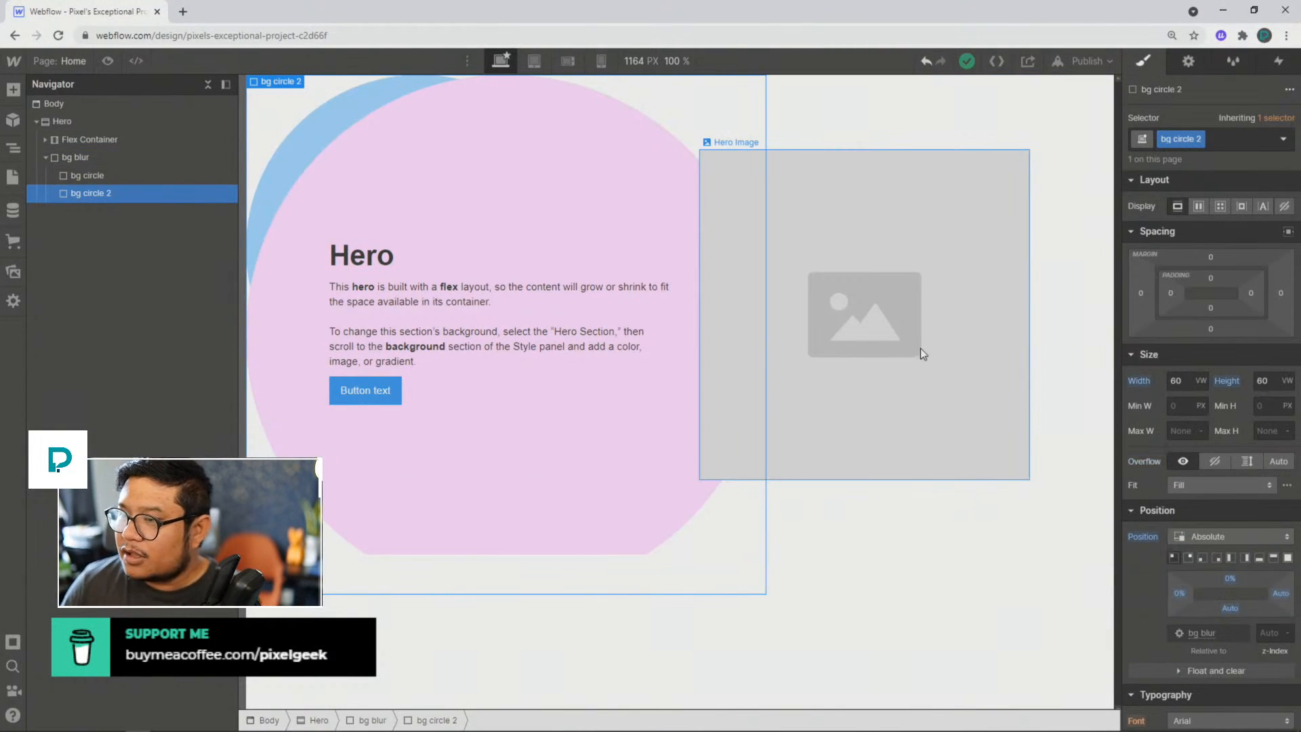
pyautogui.click(1187, 557)
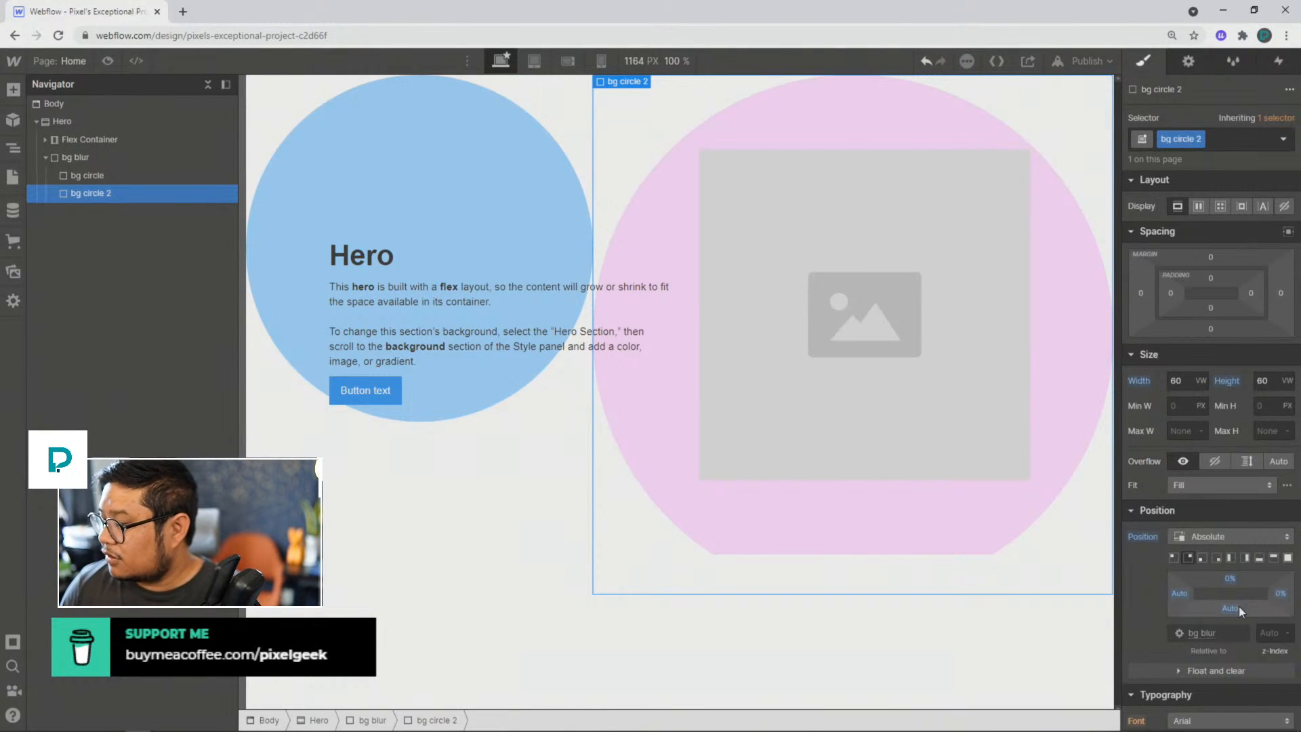
pyautogui.moveTo(1280, 594); pyautogui.dragTo(1242, 552)
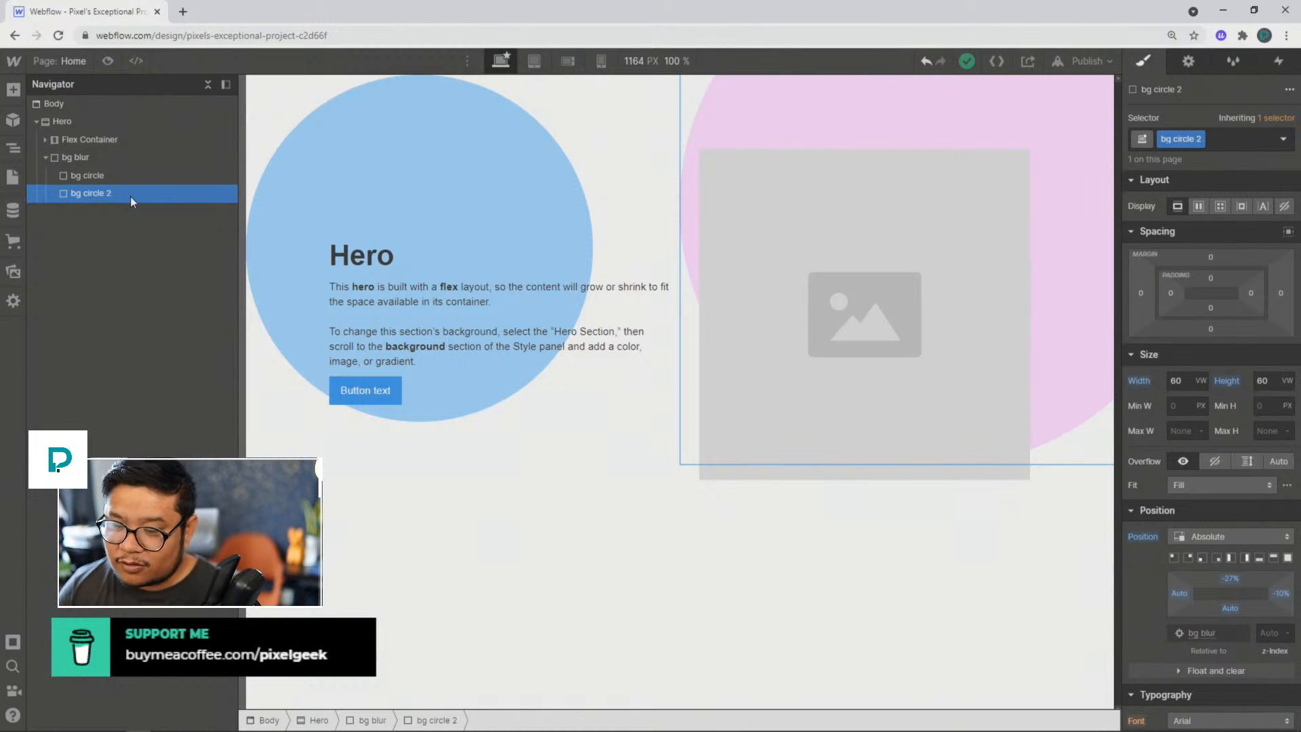
# Step: Duplicate the bg circle 2 div and give the copy a duplicated class named "bg circle 3"
pyautogui.hotkey('ctrl', 'd')
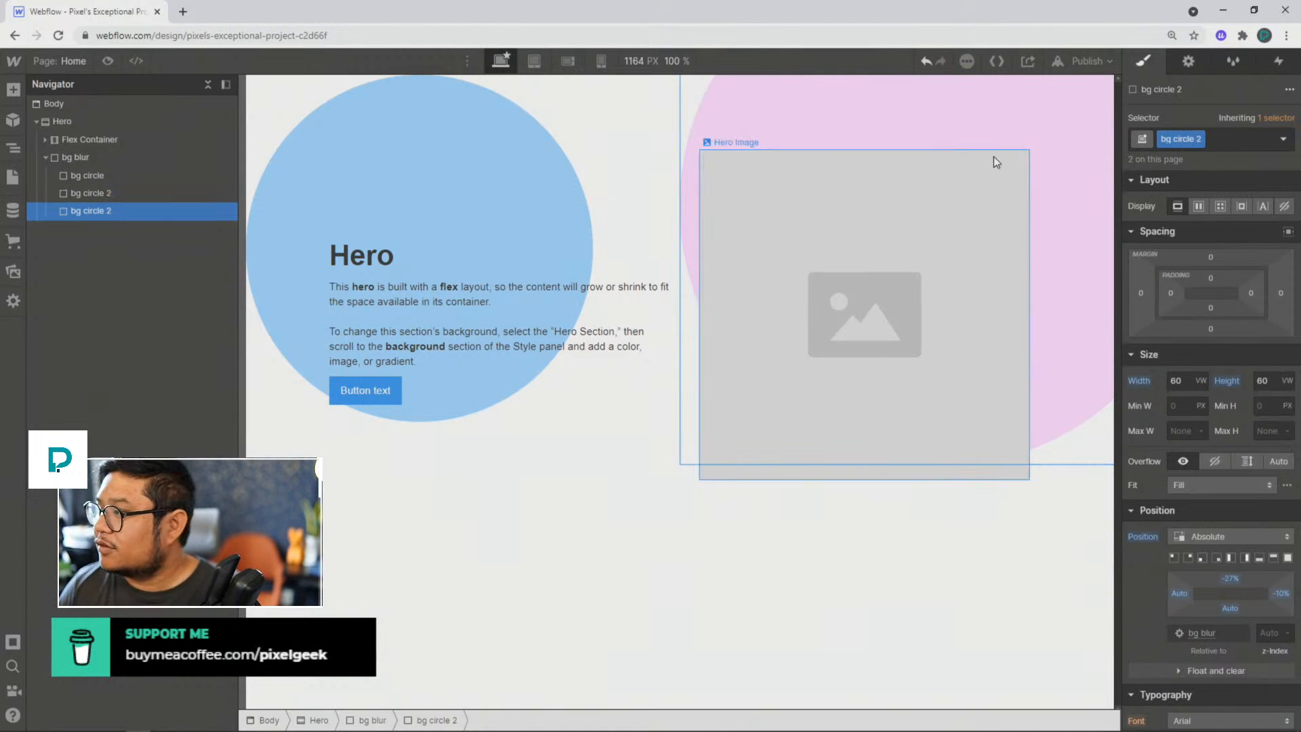
pyautogui.click(1199, 140)
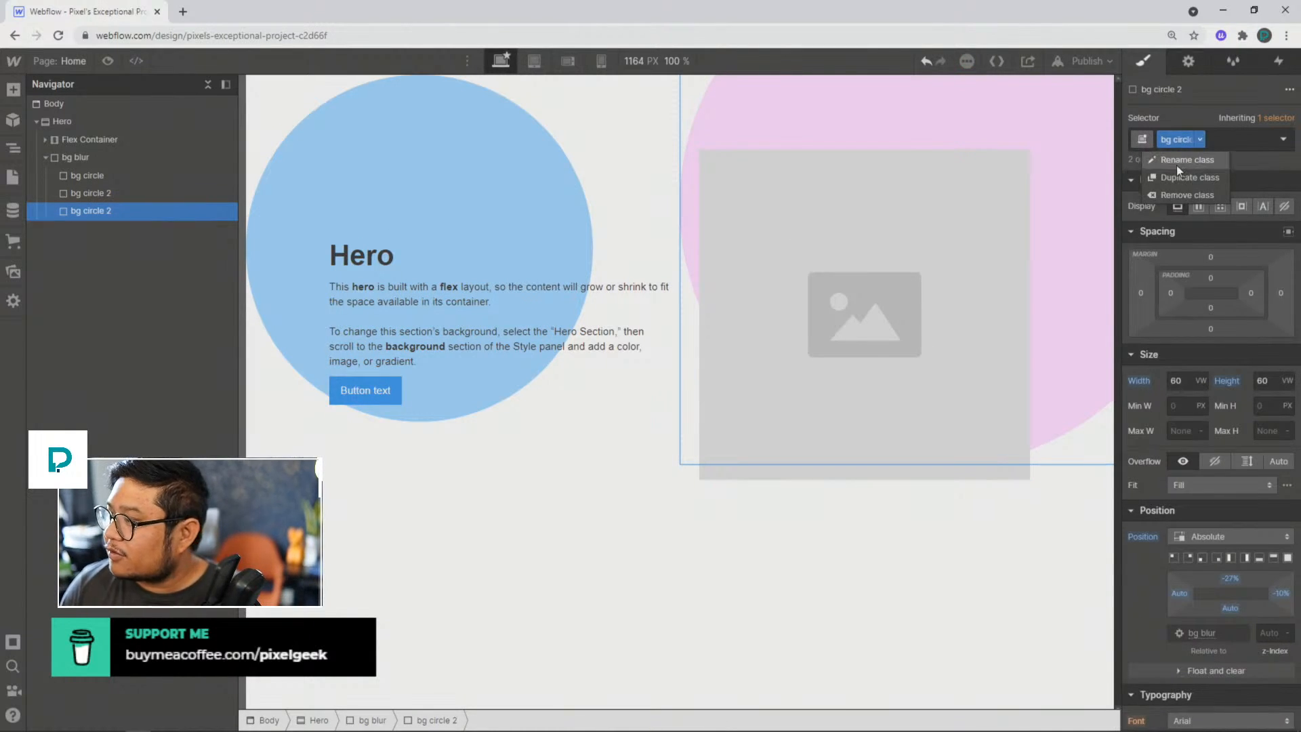
pyautogui.click(1176, 174)
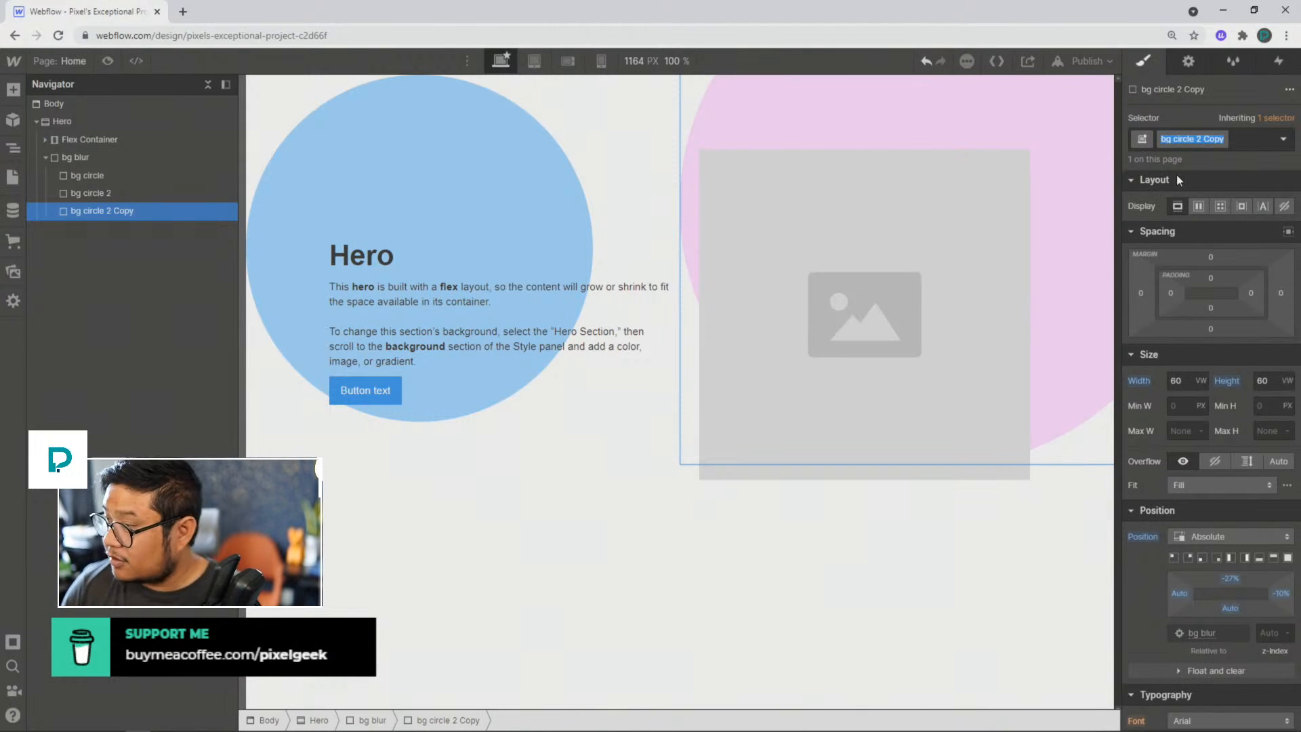
pyautogui.press('End')
pyautogui.hotkey('ctrl', 'shift', 'Left')
pyautogui.write('3')
pyautogui.press('Return')
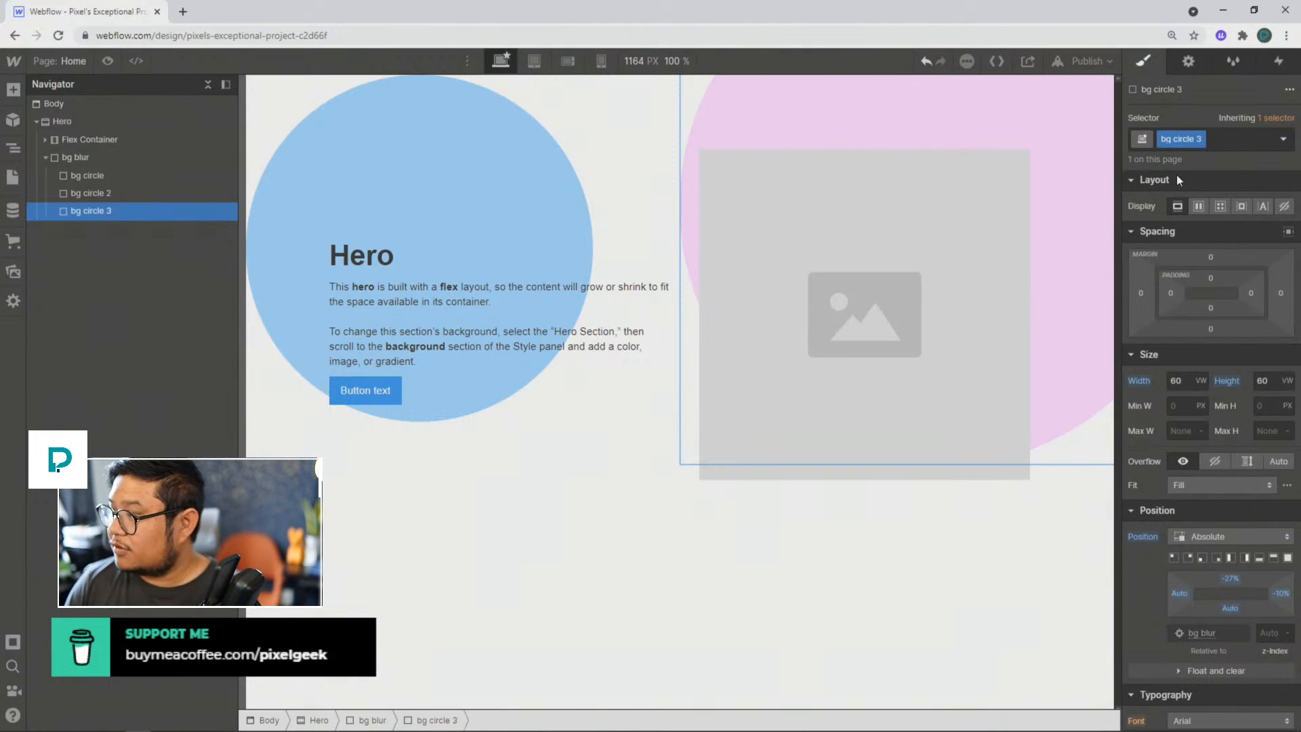
# Step: Set bg circle 3's width and height to 30 VW
pyautogui.click(1182, 384)
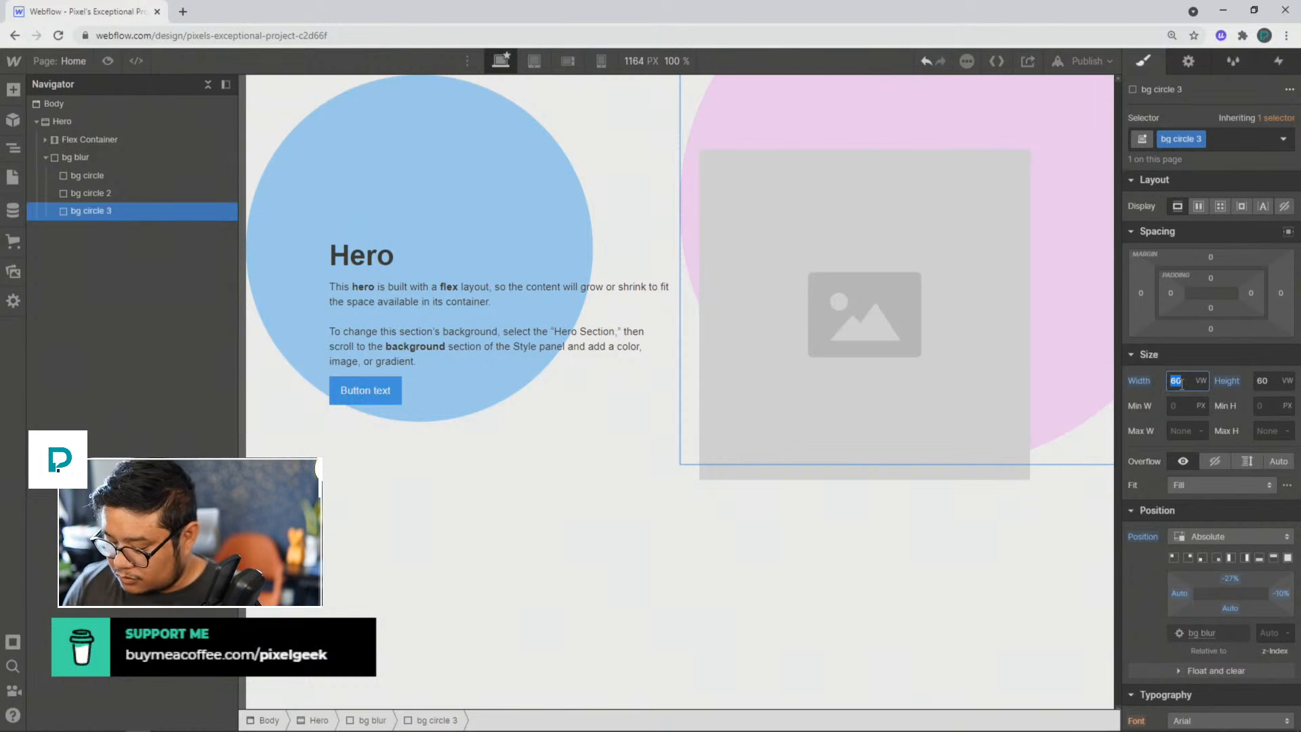
pyautogui.write('30')
pyautogui.press('Tab')
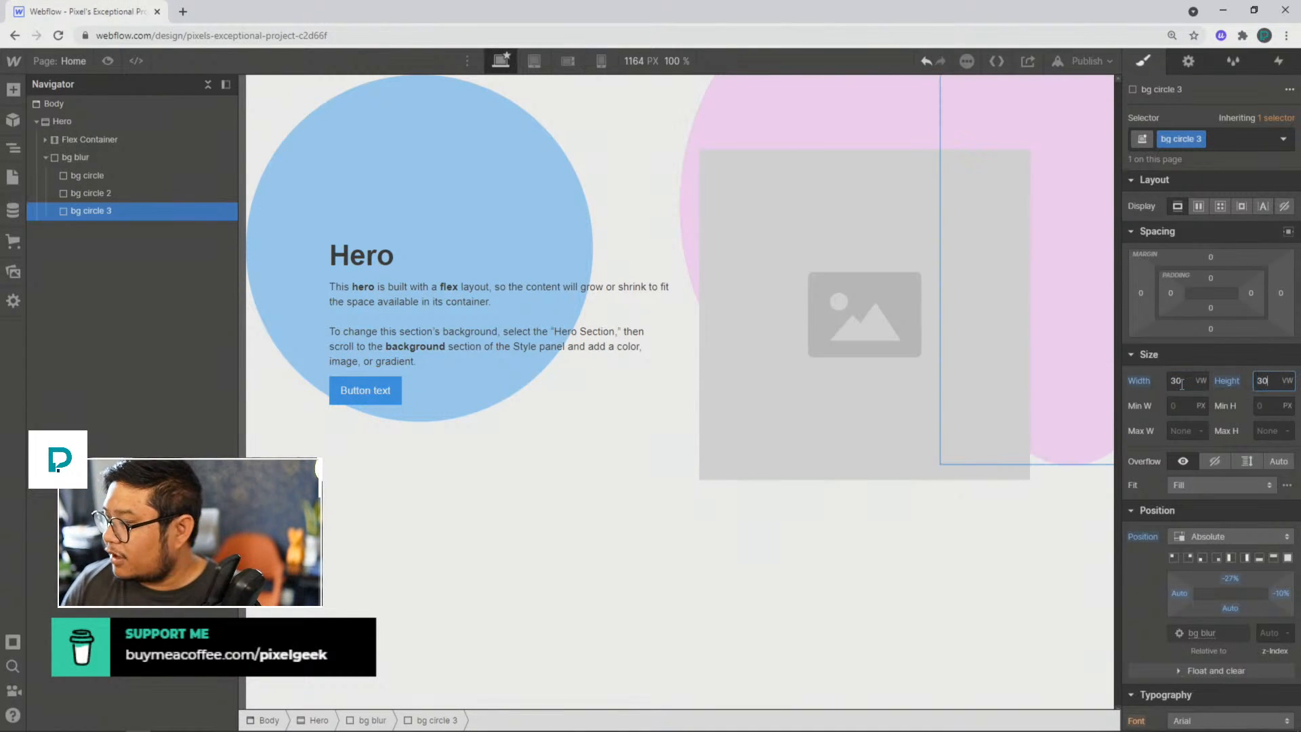
pyautogui.write('30')
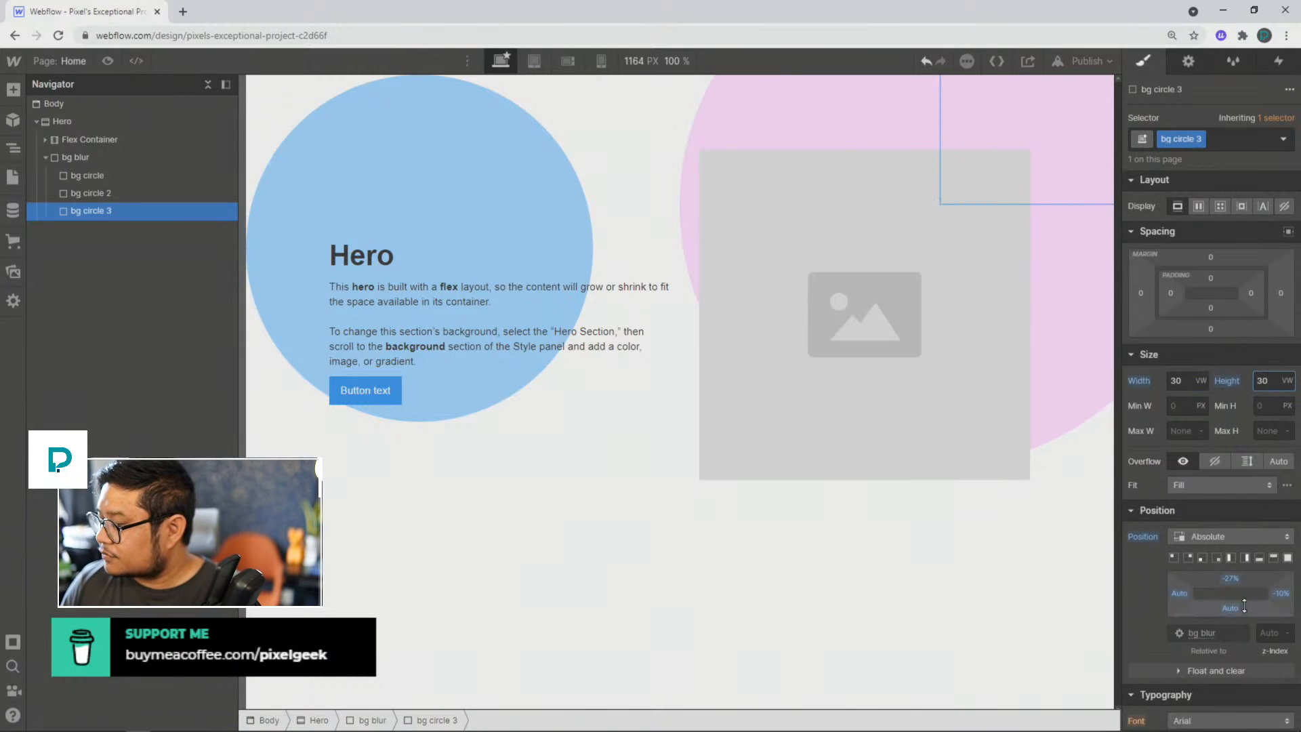
# Step: Give bg circle 3 a light green background, #d7ffda, and position offsets of -15% top and 44% right
pyautogui.scroll(-5, 1210, 589)
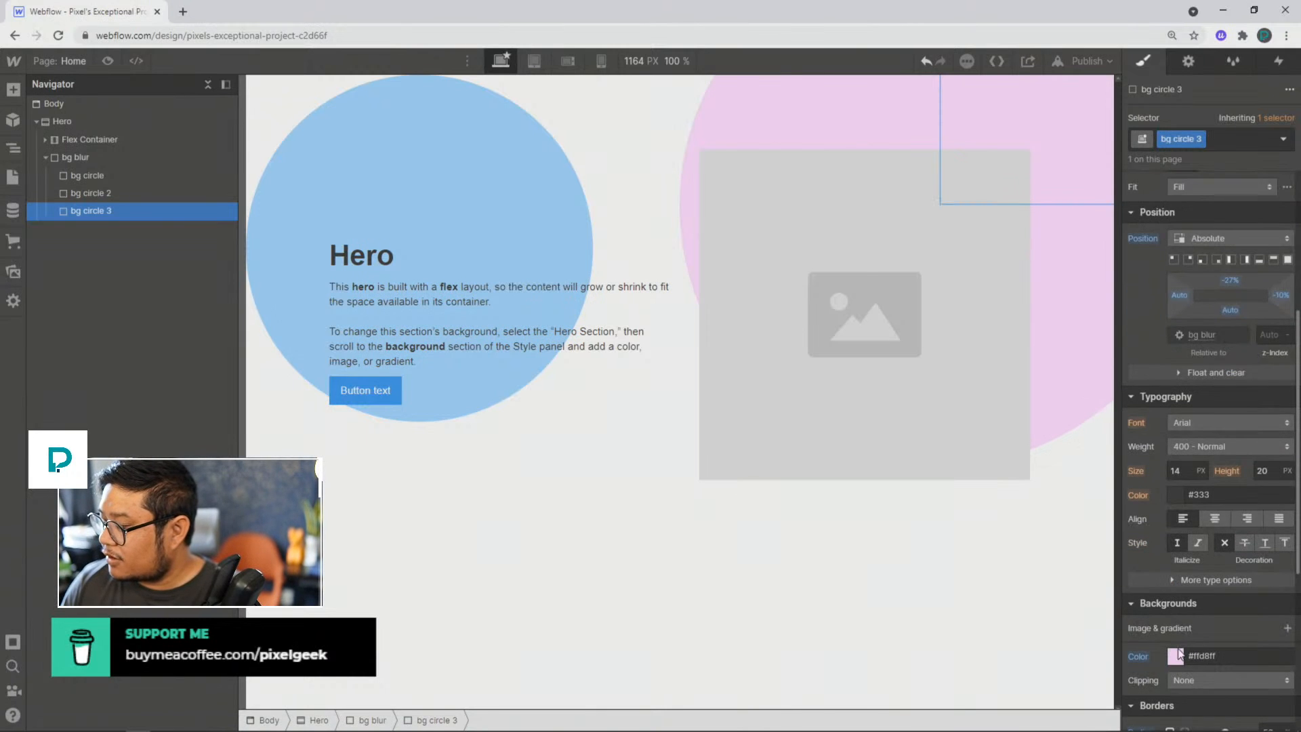
pyautogui.click(1174, 656)
pyautogui.click(1209, 539)
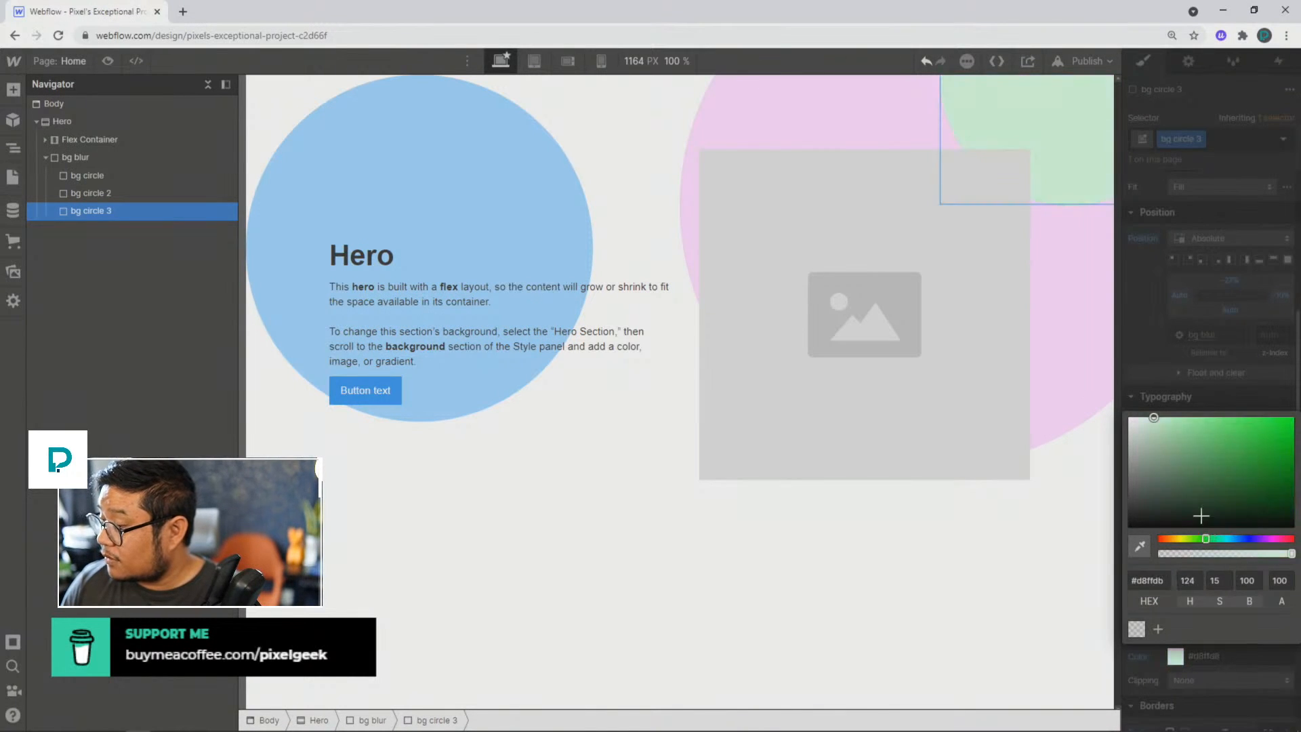
pyautogui.click(1154, 403)
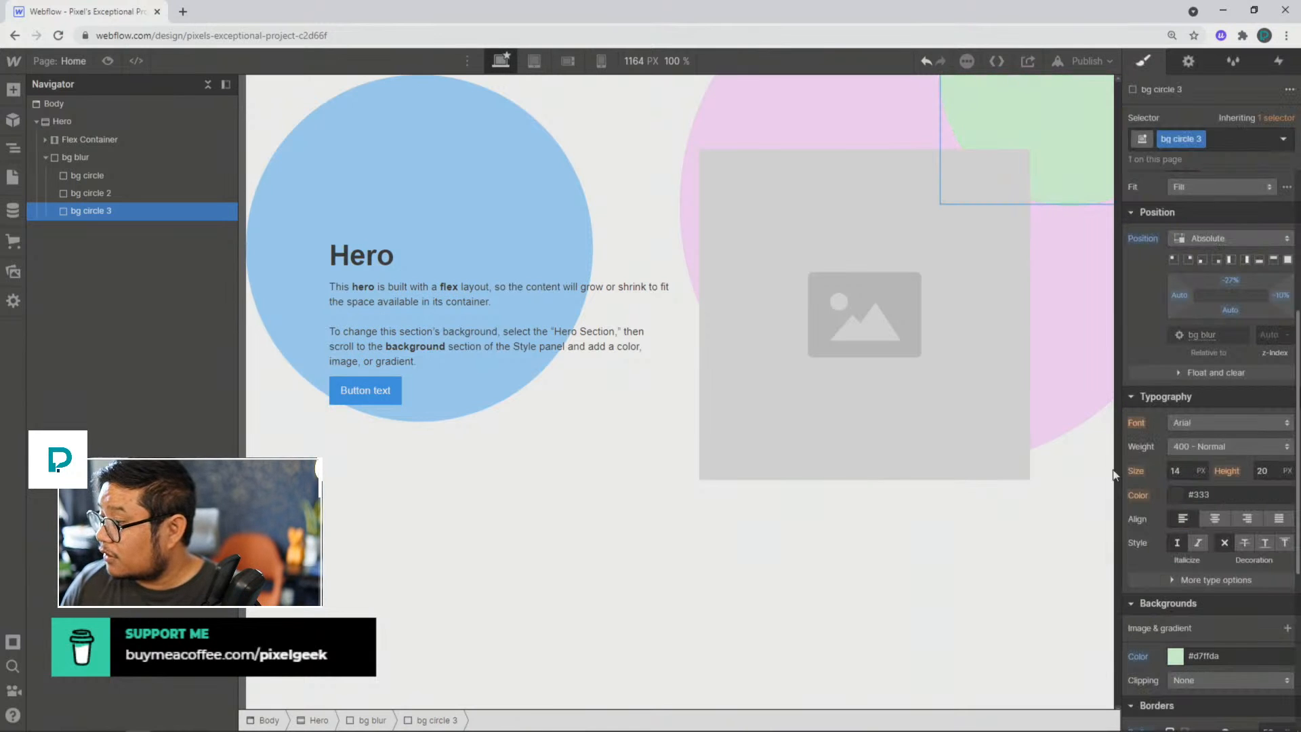
pyautogui.moveTo(1231, 280)
pyautogui.mouseDown()
pyautogui.moveTo(1232, 296)
pyautogui.moveTo(1295, 295)
pyautogui.moveTo(1229, 273)
pyautogui.mouseUp()
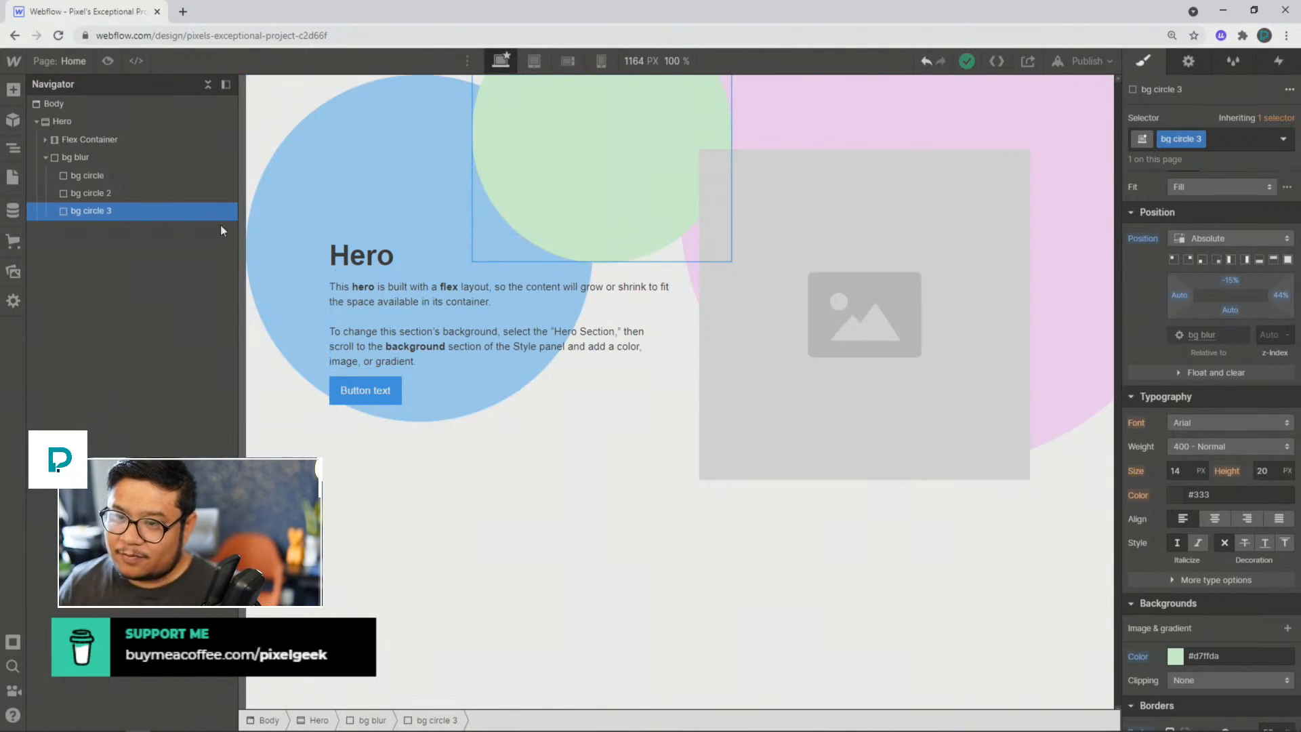
# Step: Add a Blur filter with a 200 px radius to the bg blur div
pyautogui.click(105, 160)
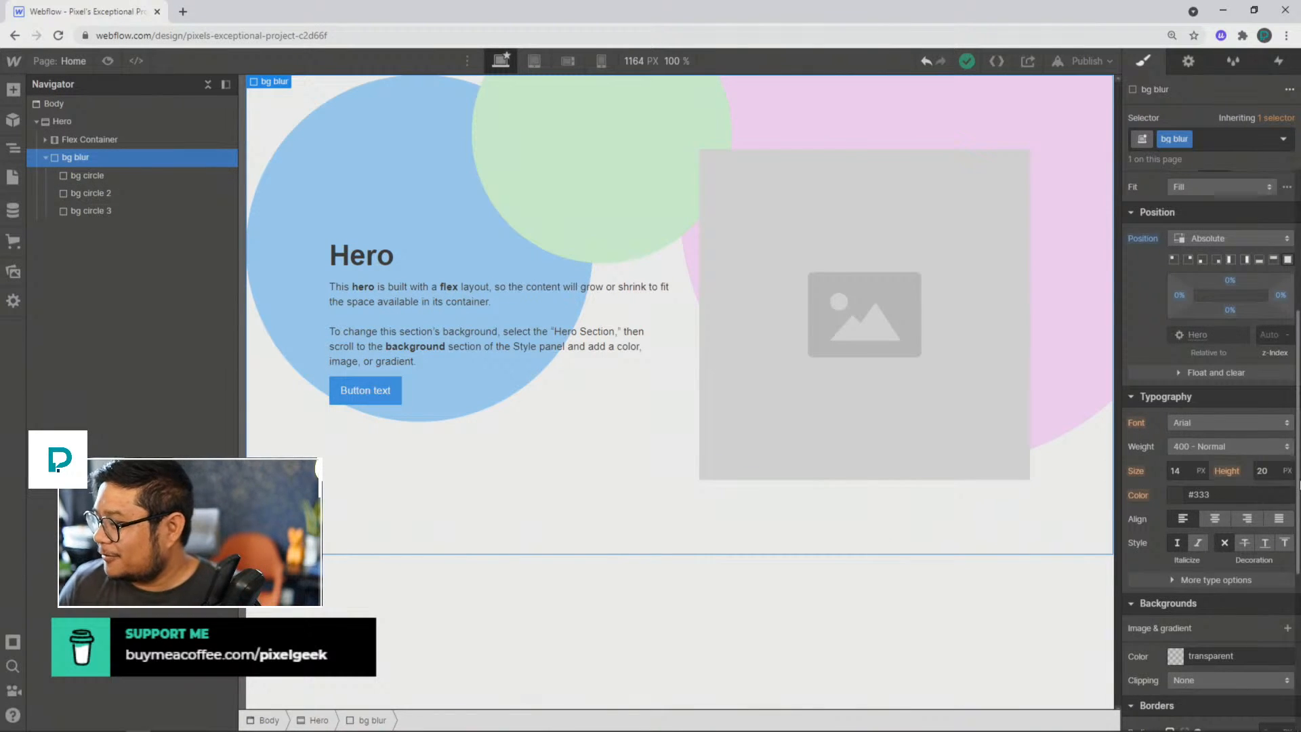
pyautogui.scroll(-5, 1254, 508)
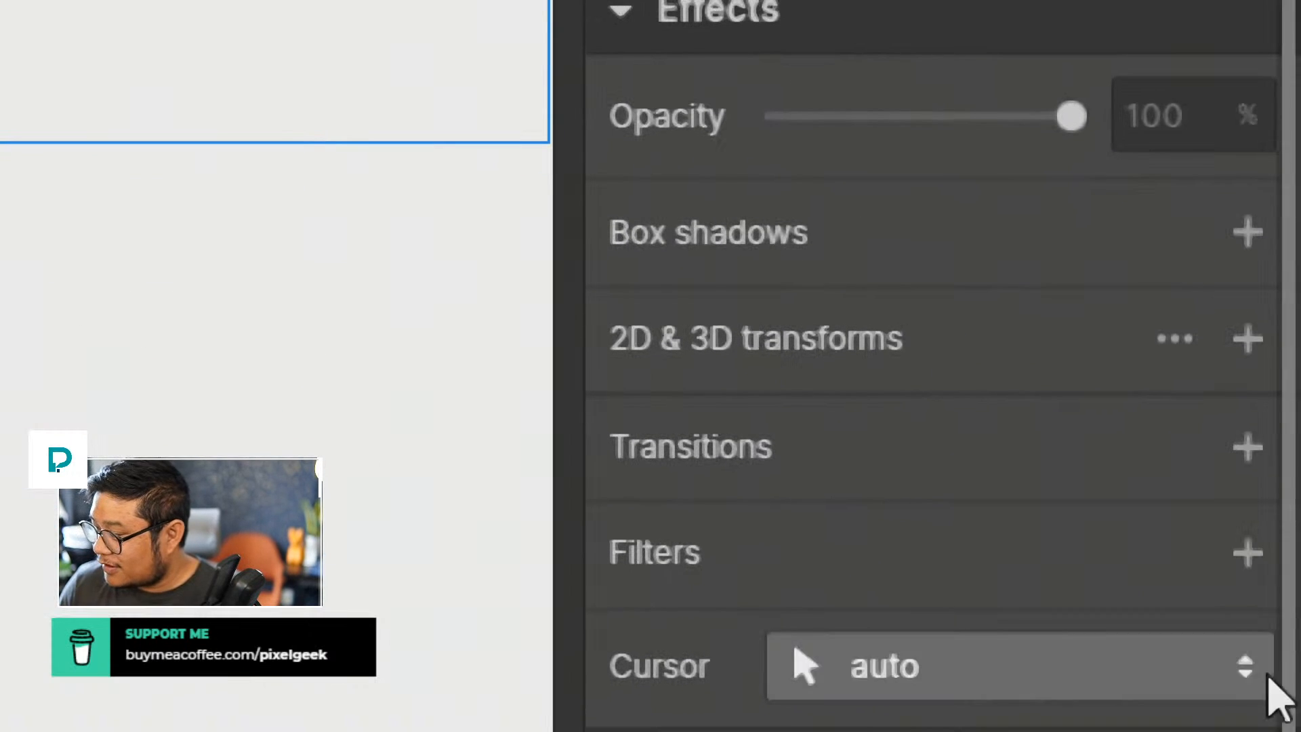
pyautogui.click(1245, 552)
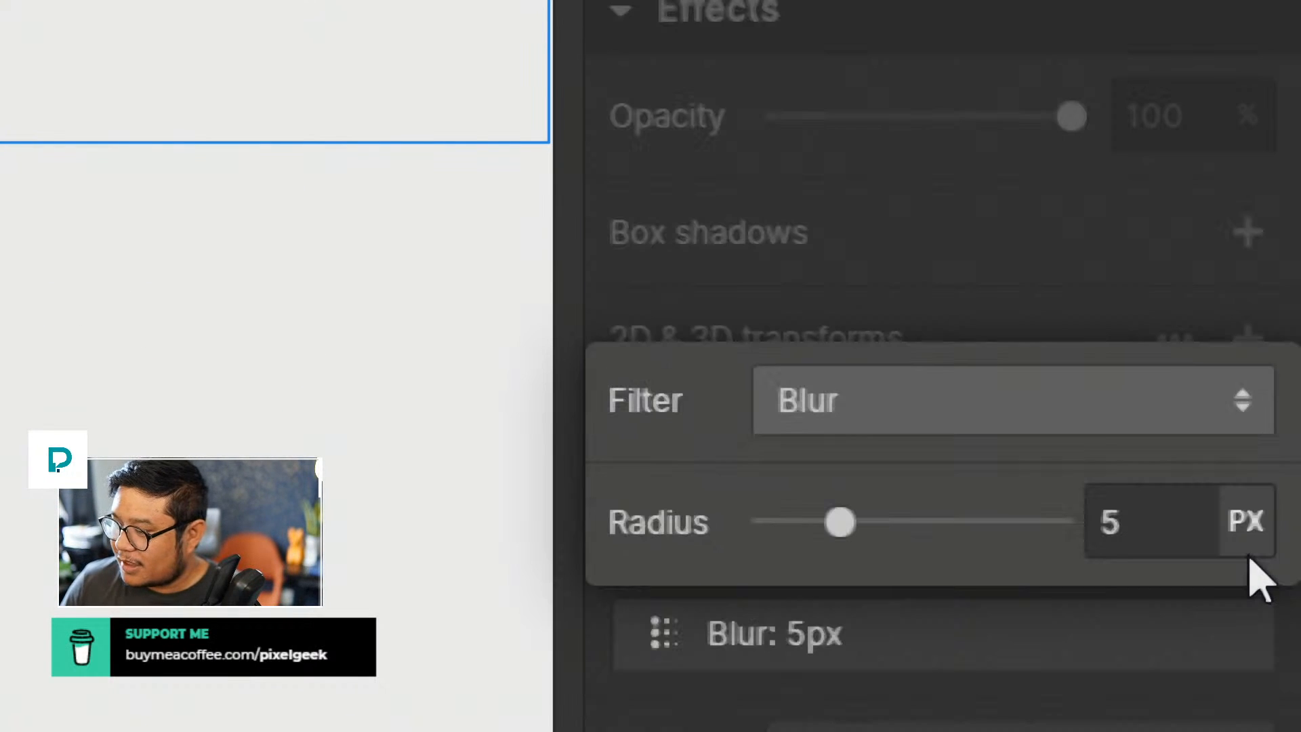
pyautogui.click(1121, 511)
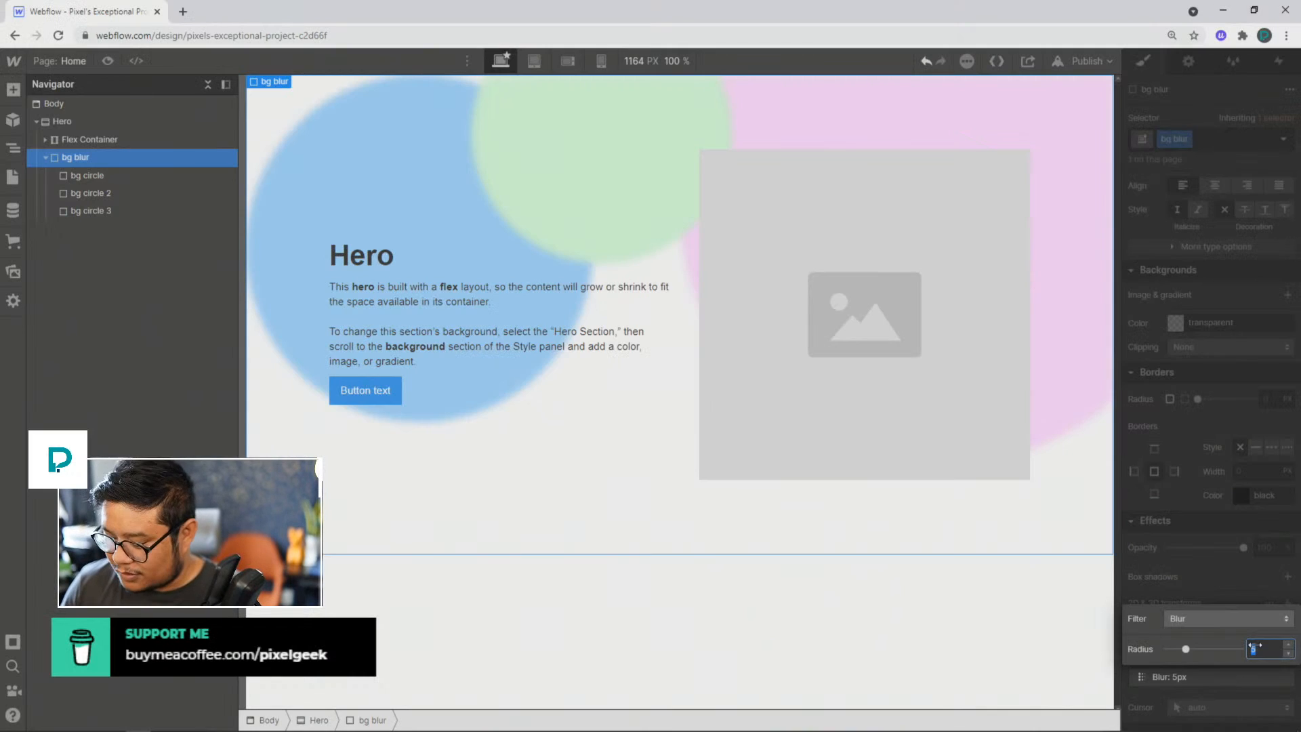
pyautogui.write('200')
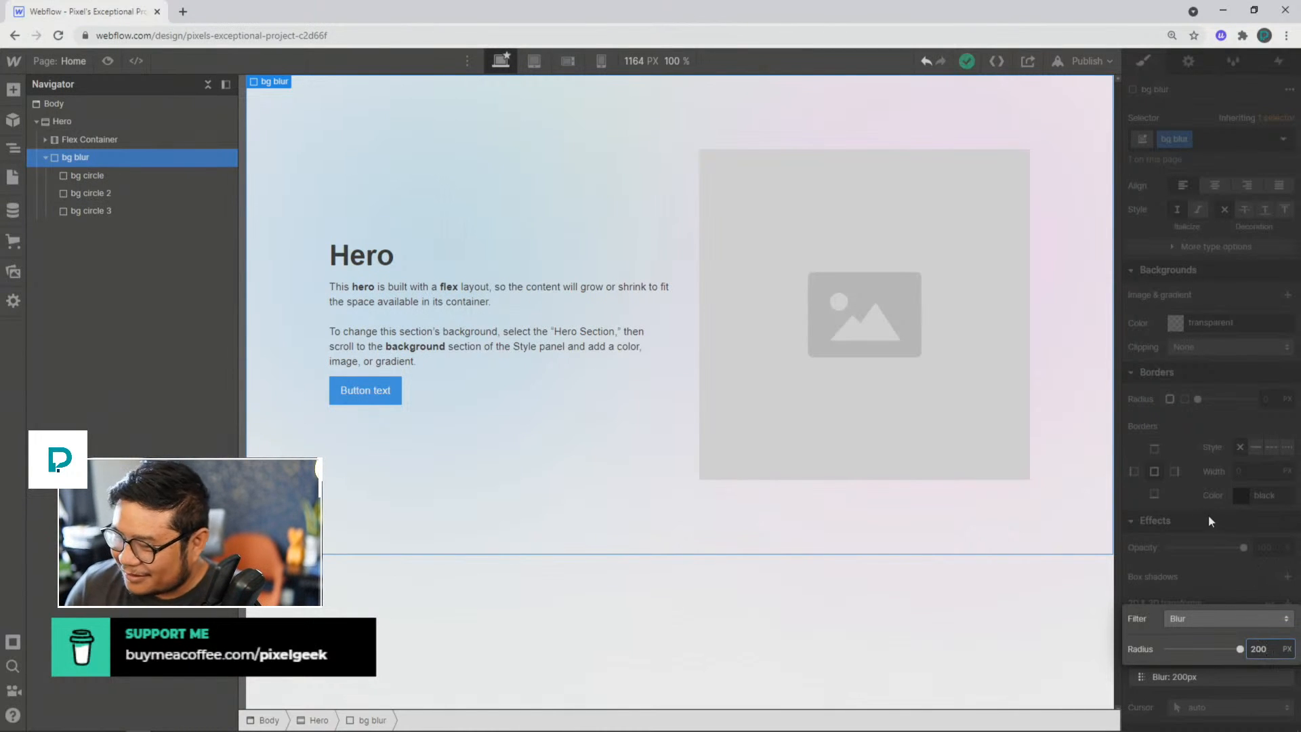
pyautogui.click(1181, 502)
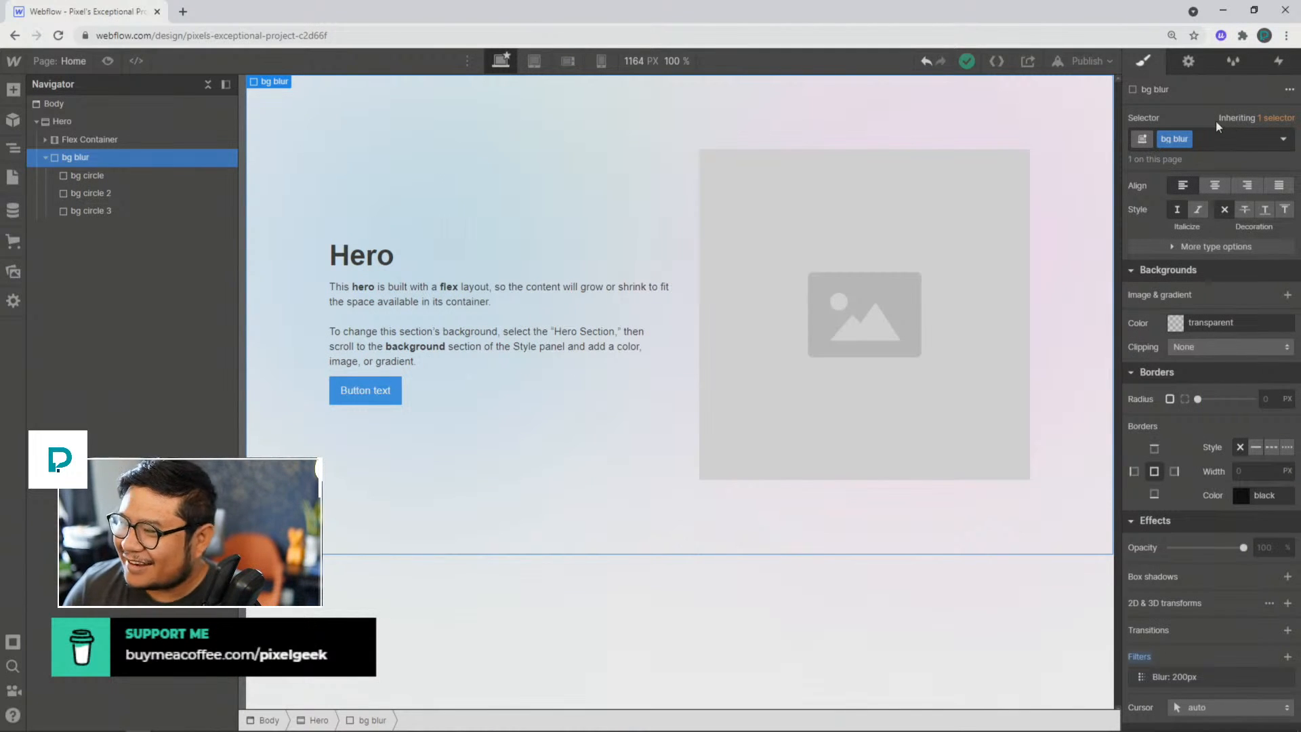
# Step: Create a Page load trigger that starts a new timed animation named "moving circles"
pyautogui.click(1280, 62)
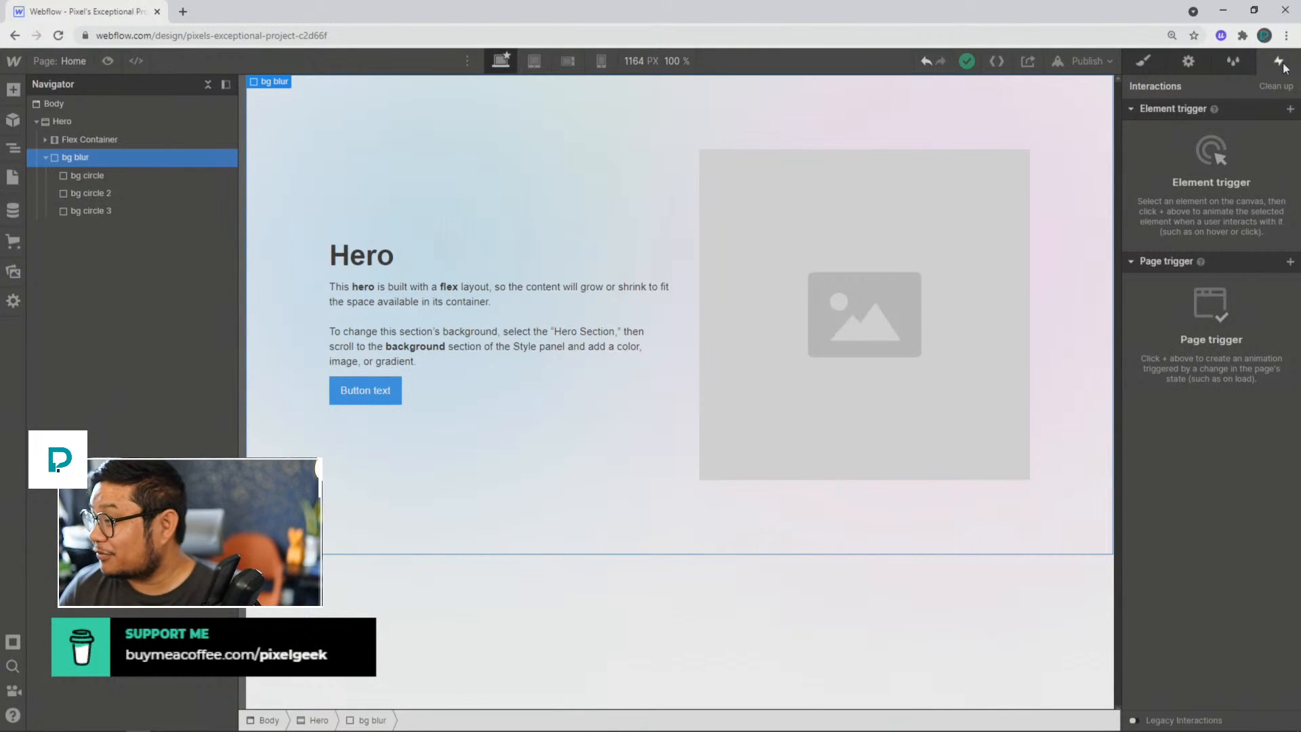
pyautogui.click(1289, 262)
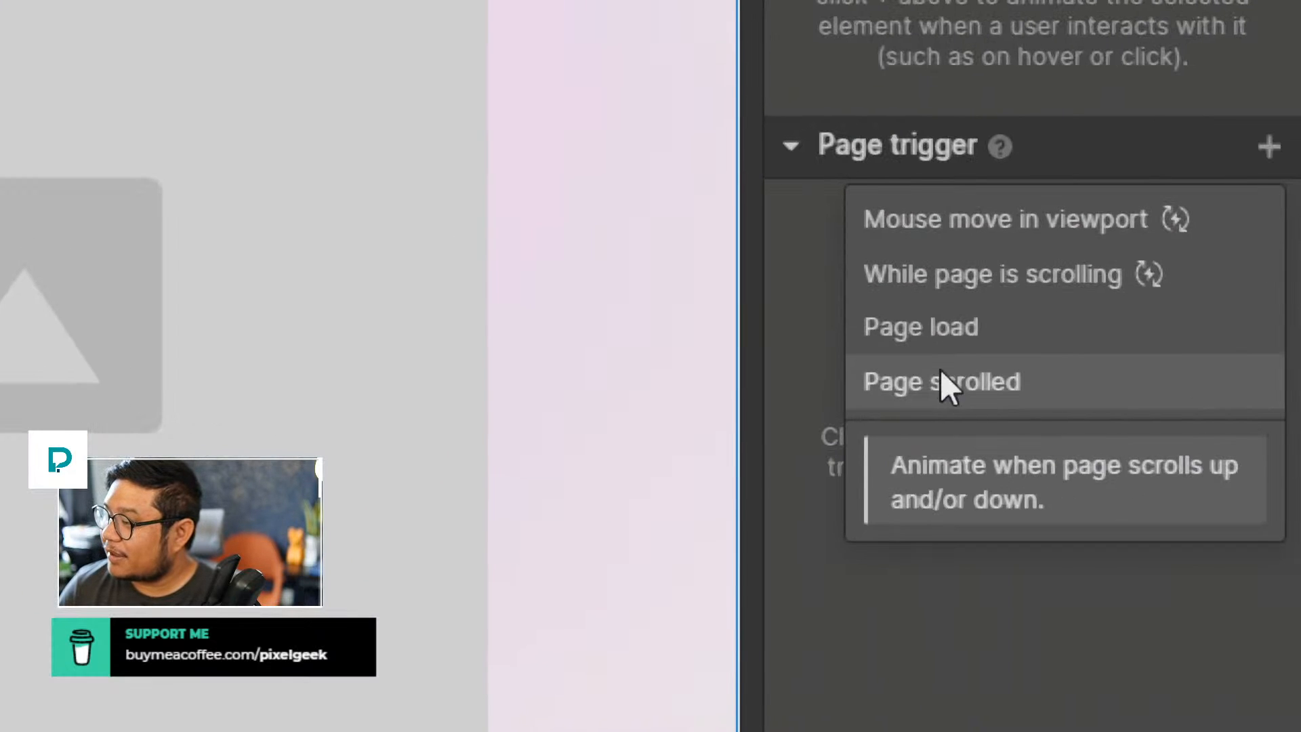
pyautogui.click(941, 351)
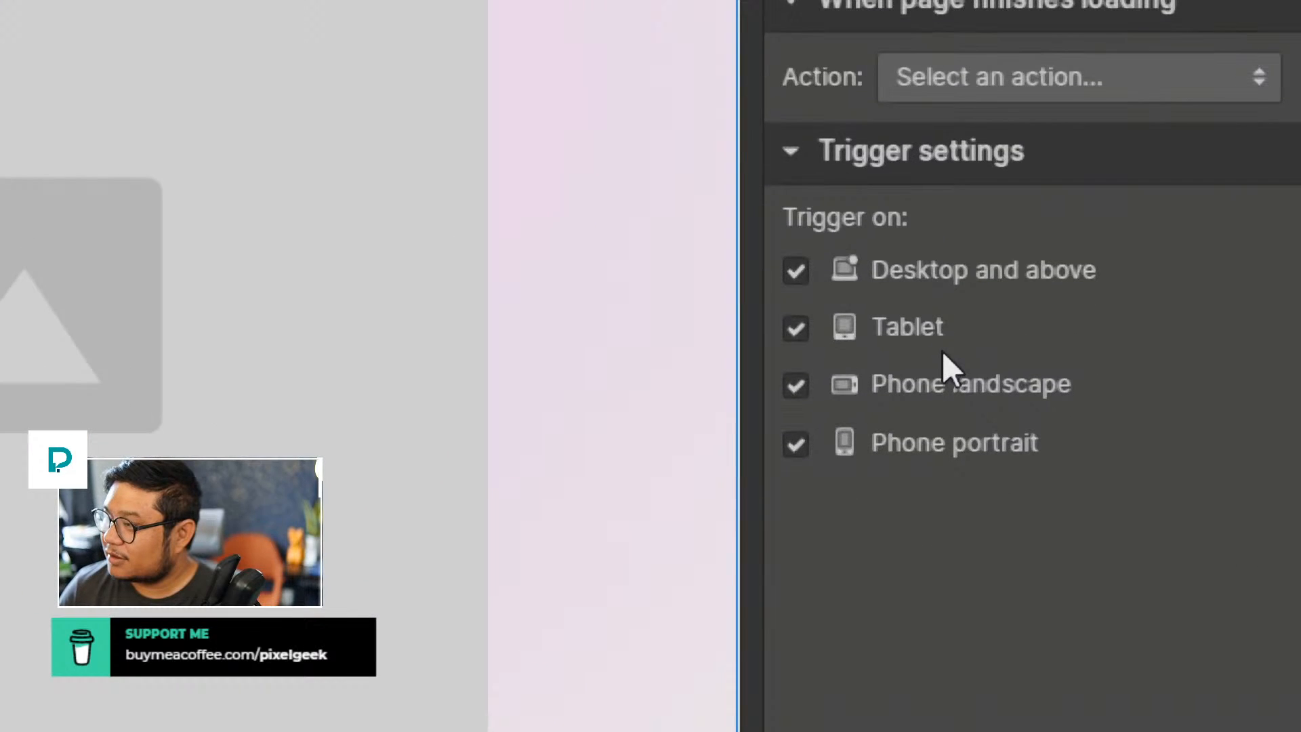
pyautogui.click(946, 75)
pyautogui.click(932, 181)
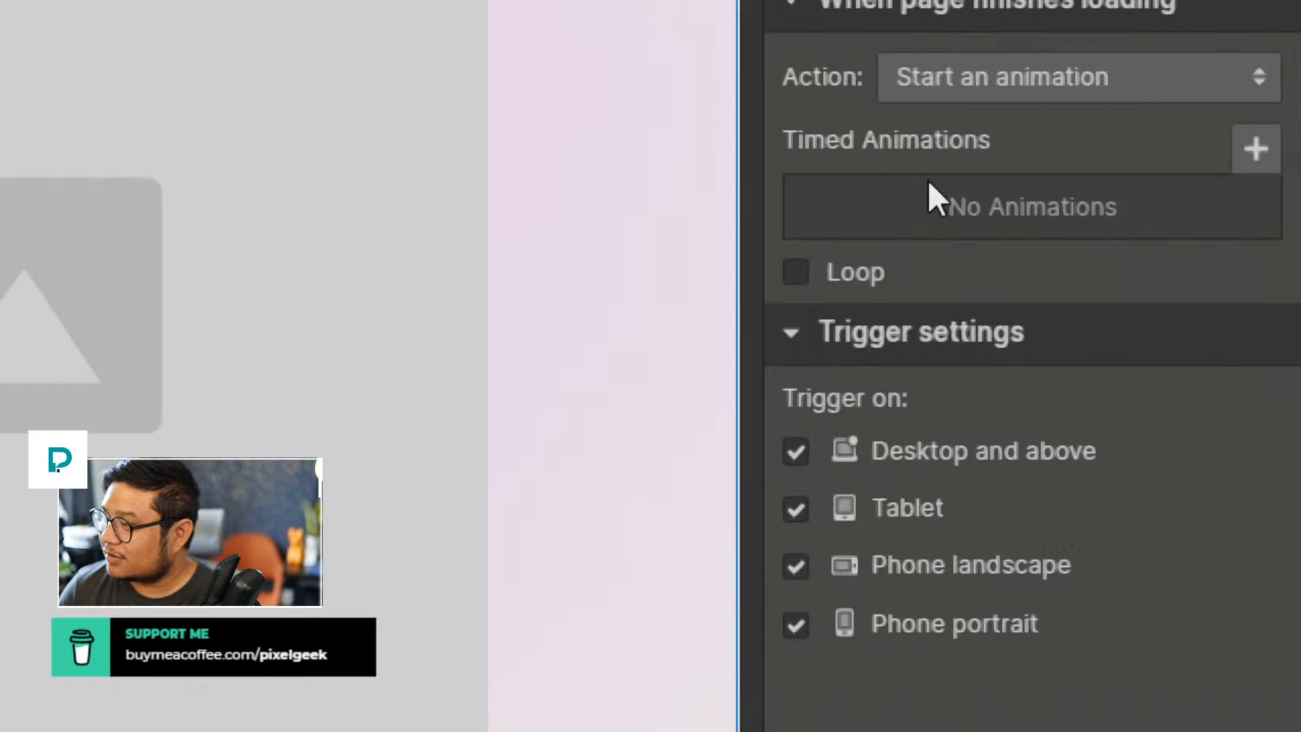
pyautogui.click(1248, 146)
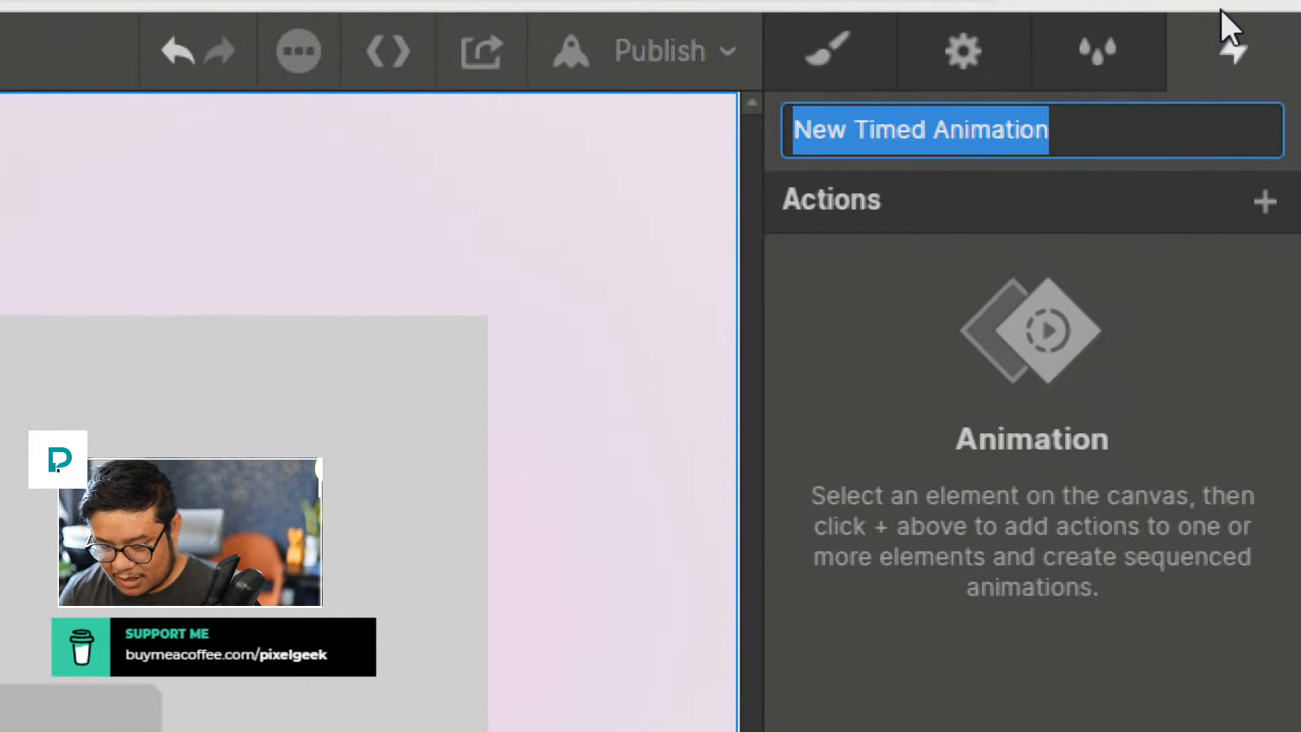
pyautogui.write('moving circles')
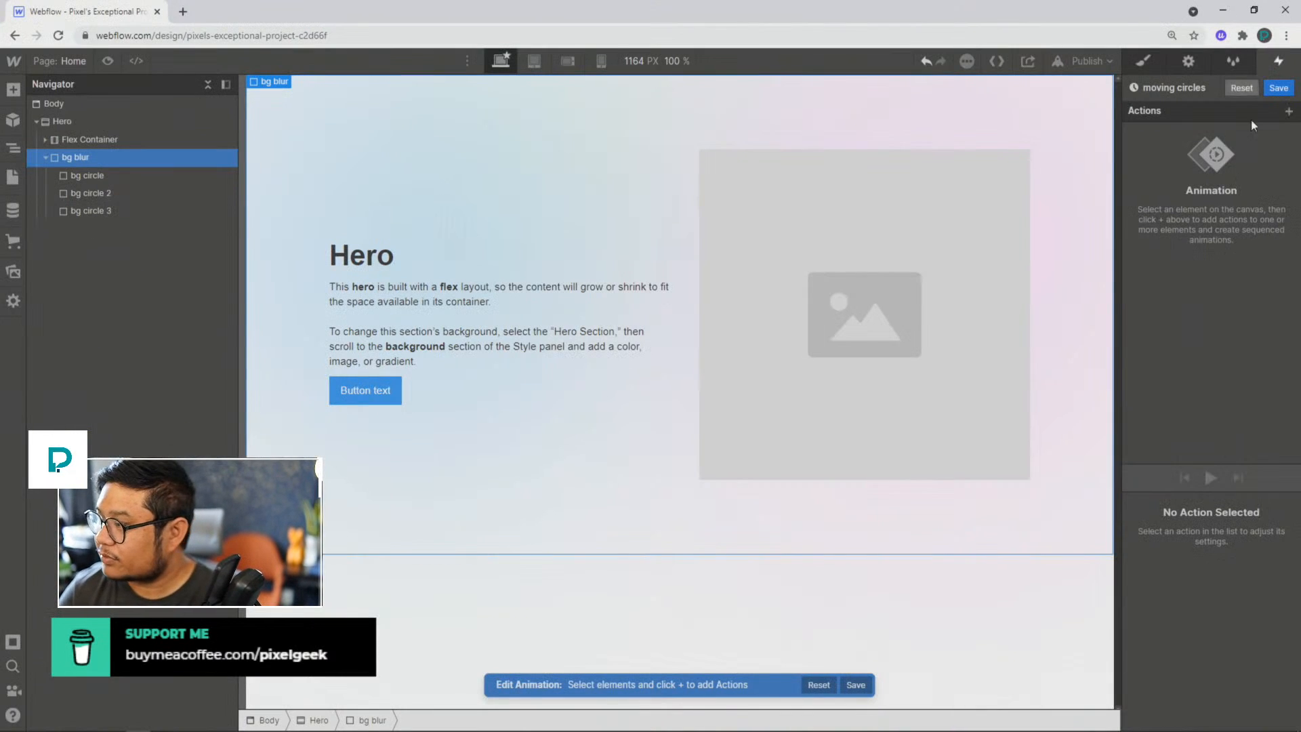
# Step: Add a Move action for bg circle to the animation, offset -10% on X and -5% on Y
pyautogui.click(177, 176)
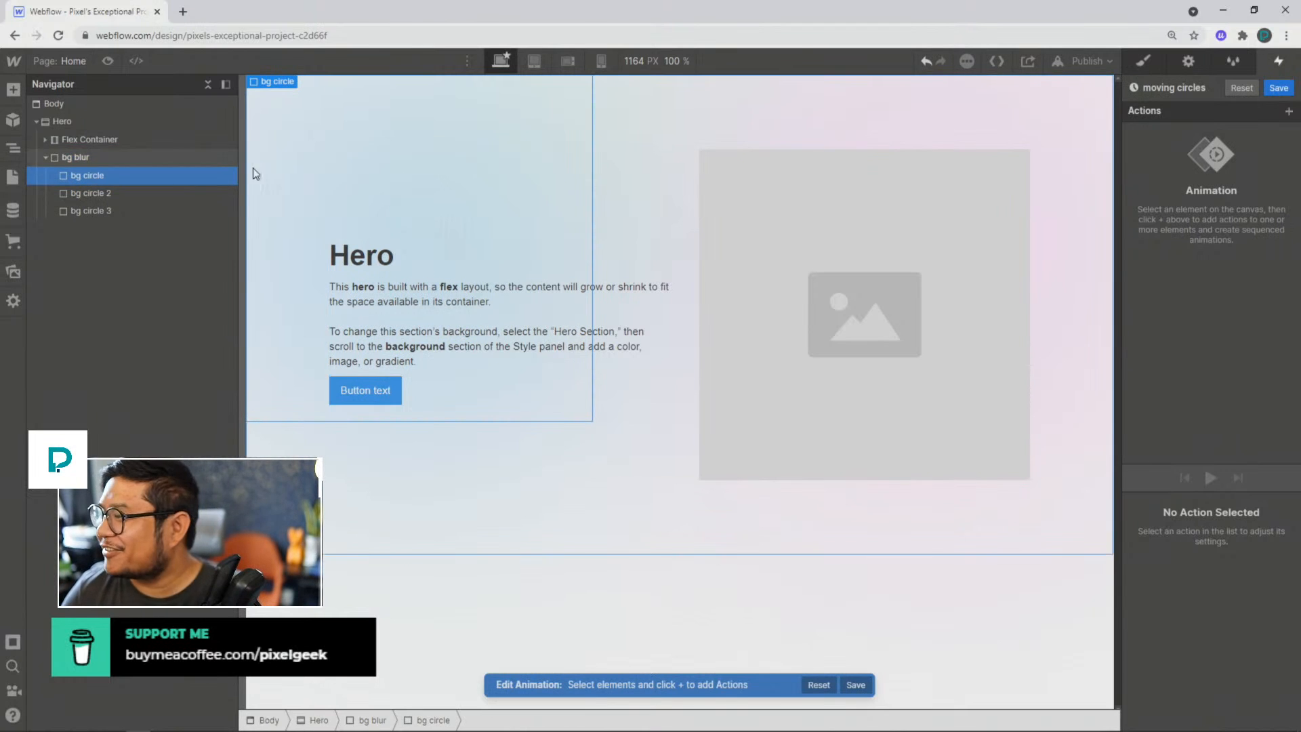
pyautogui.click(1289, 112)
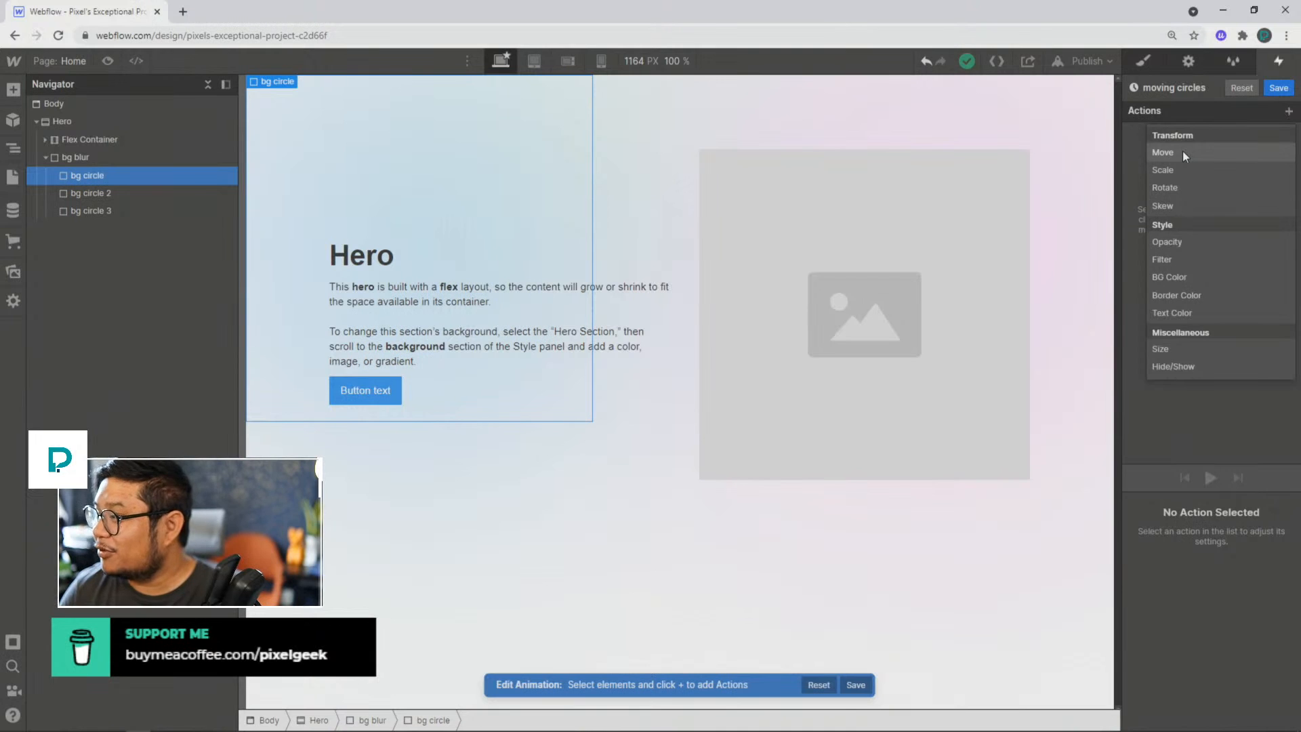
pyautogui.click(1183, 153)
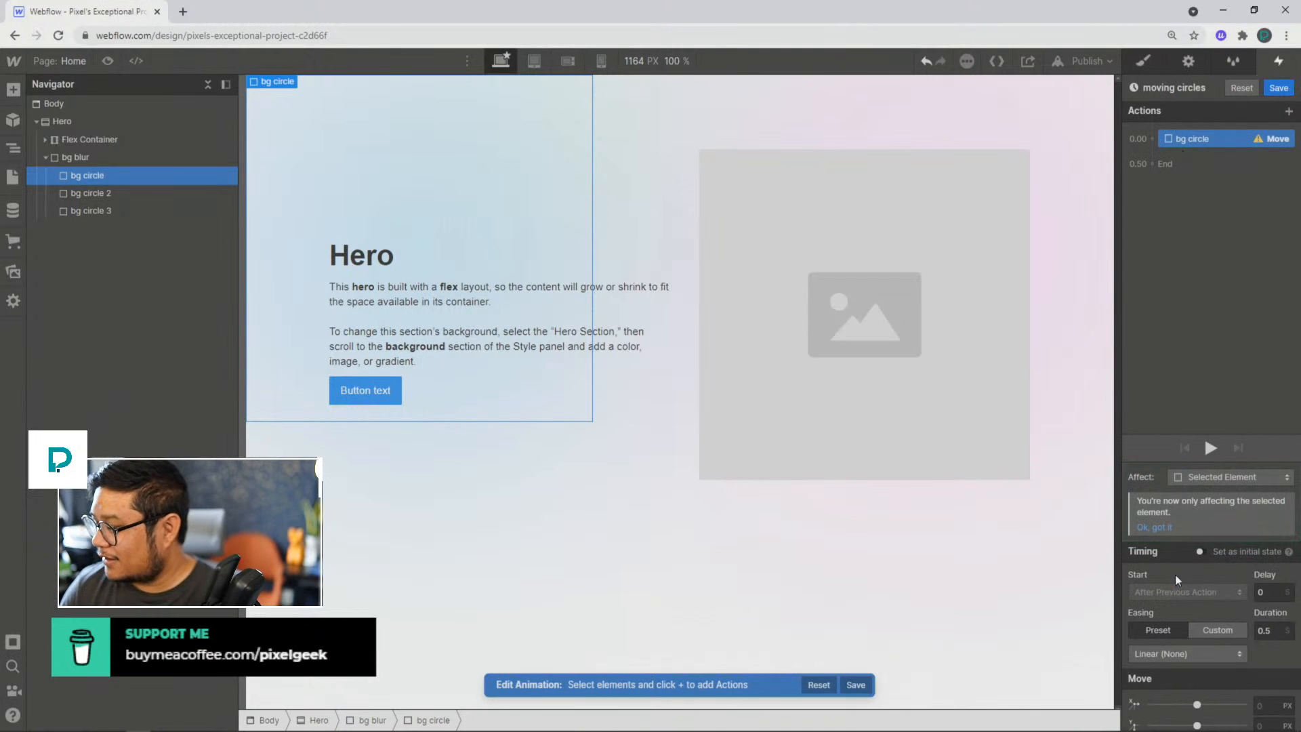
pyautogui.scroll(-1, 1182, 603)
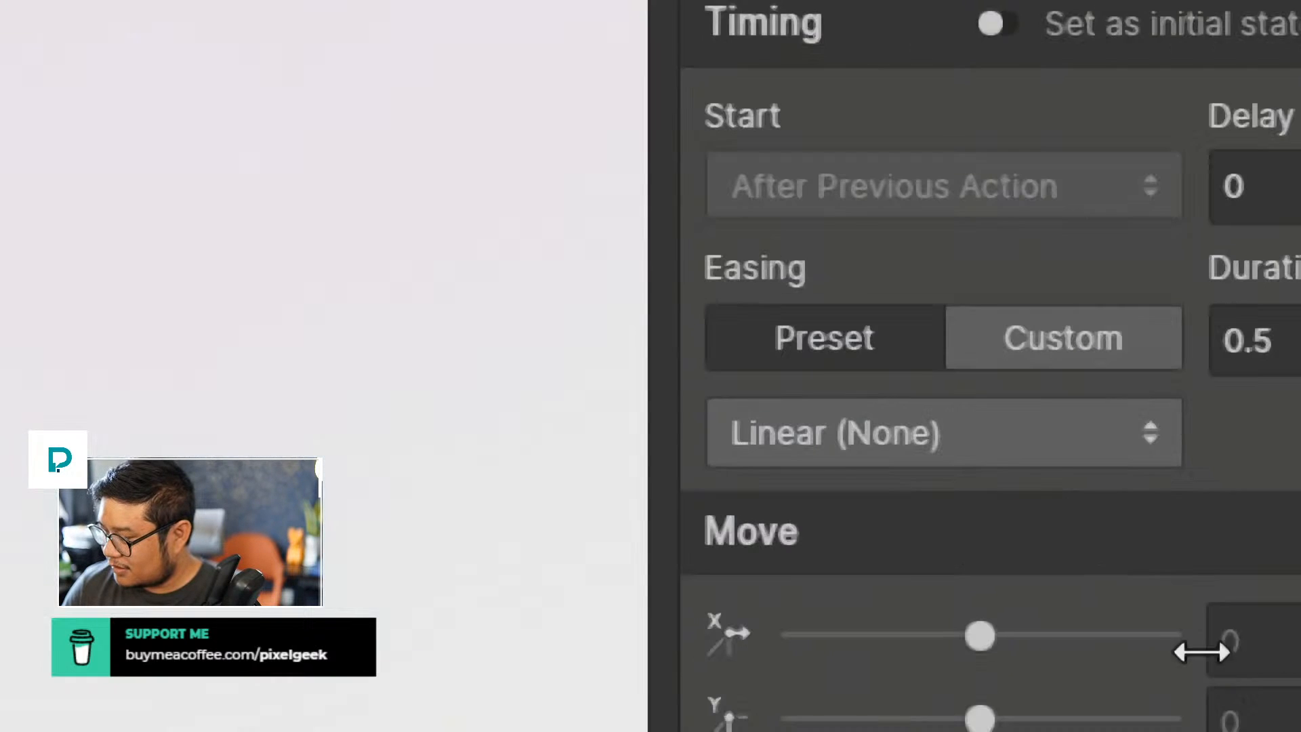
pyautogui.click(1256, 635)
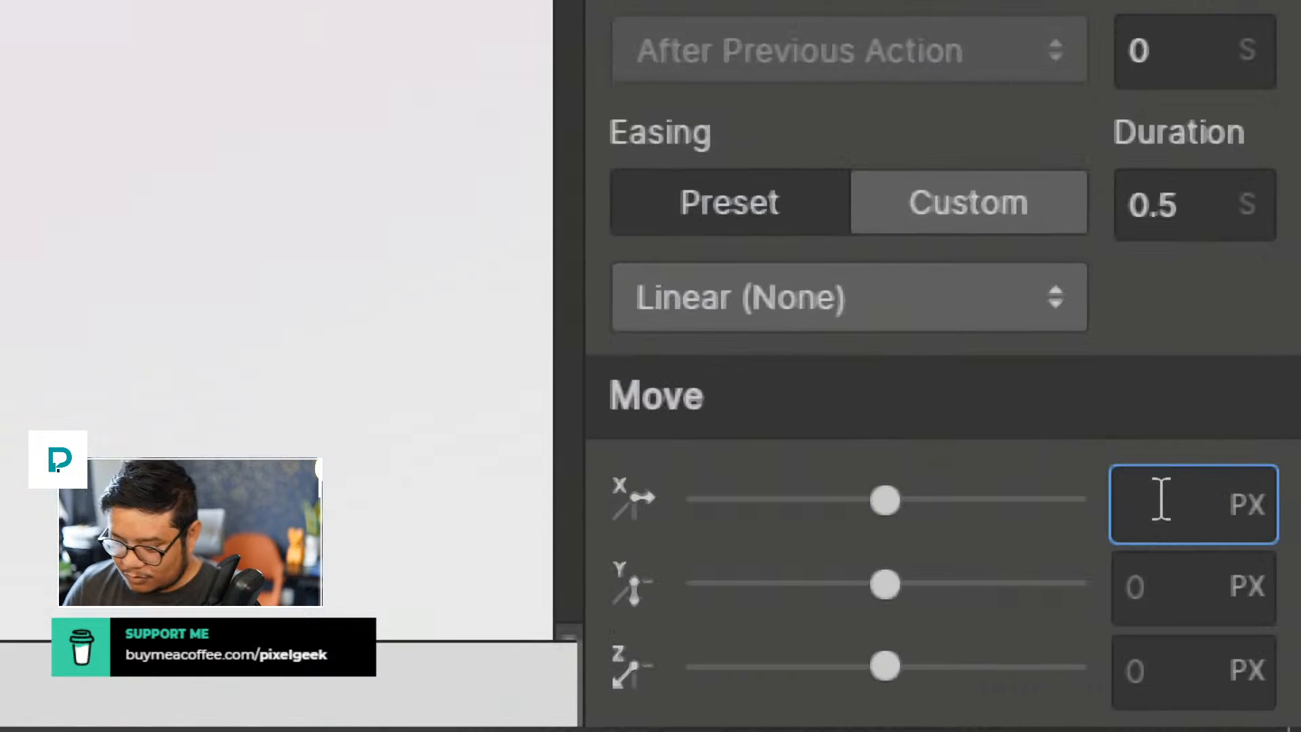
pyautogui.write('-10')
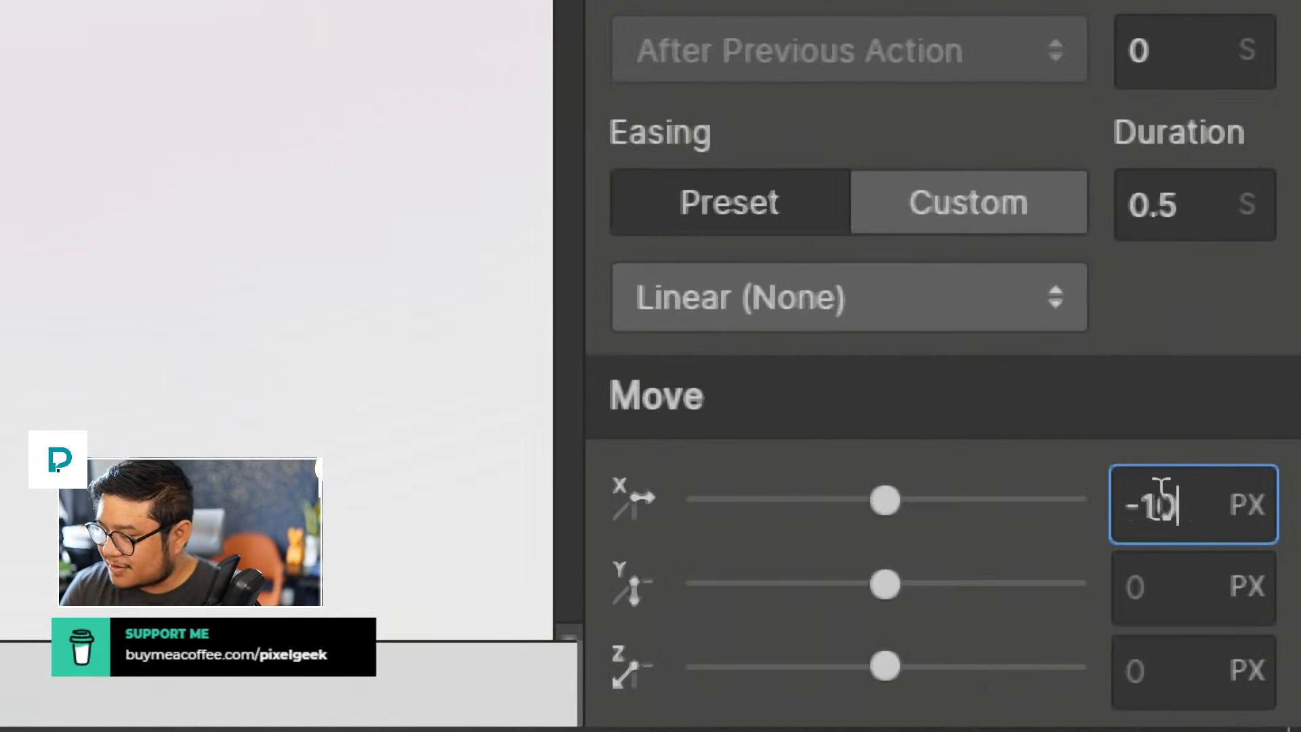
pyautogui.write('%')
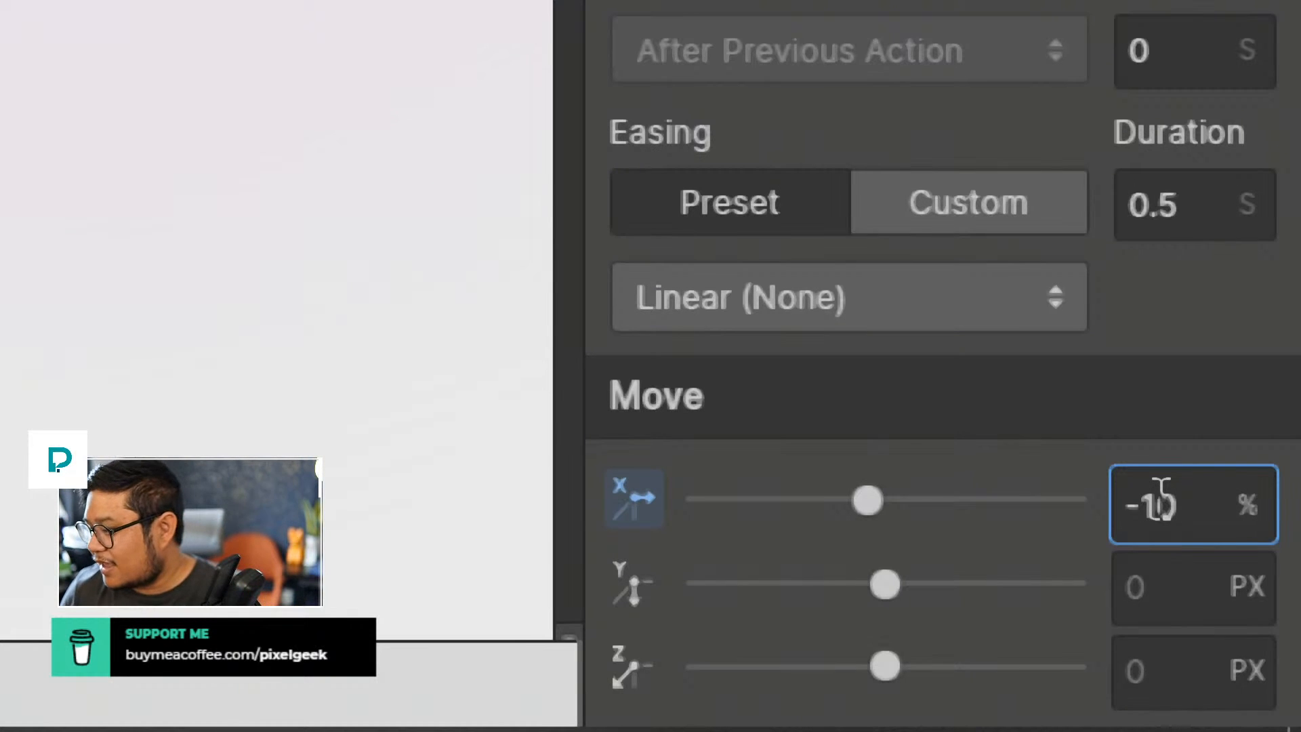
pyautogui.click(1158, 596)
pyautogui.write('-5%')
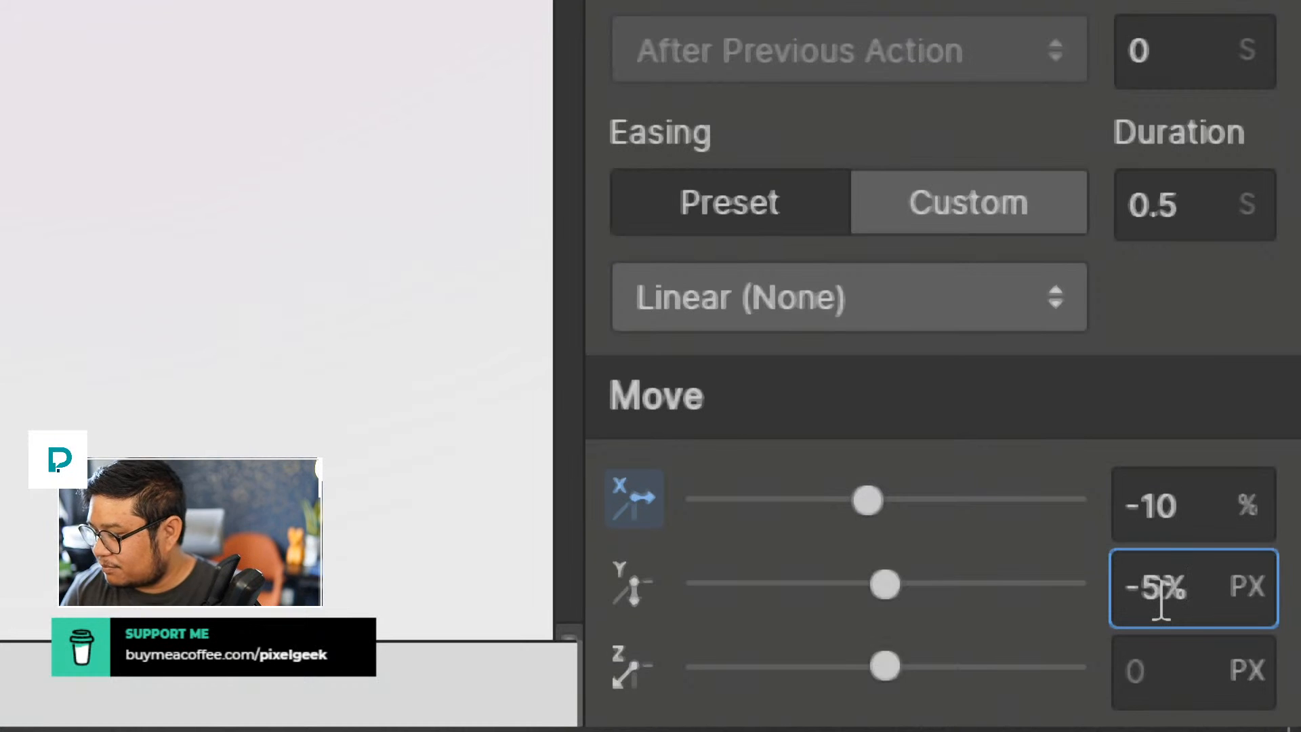
pyautogui.press('Return')
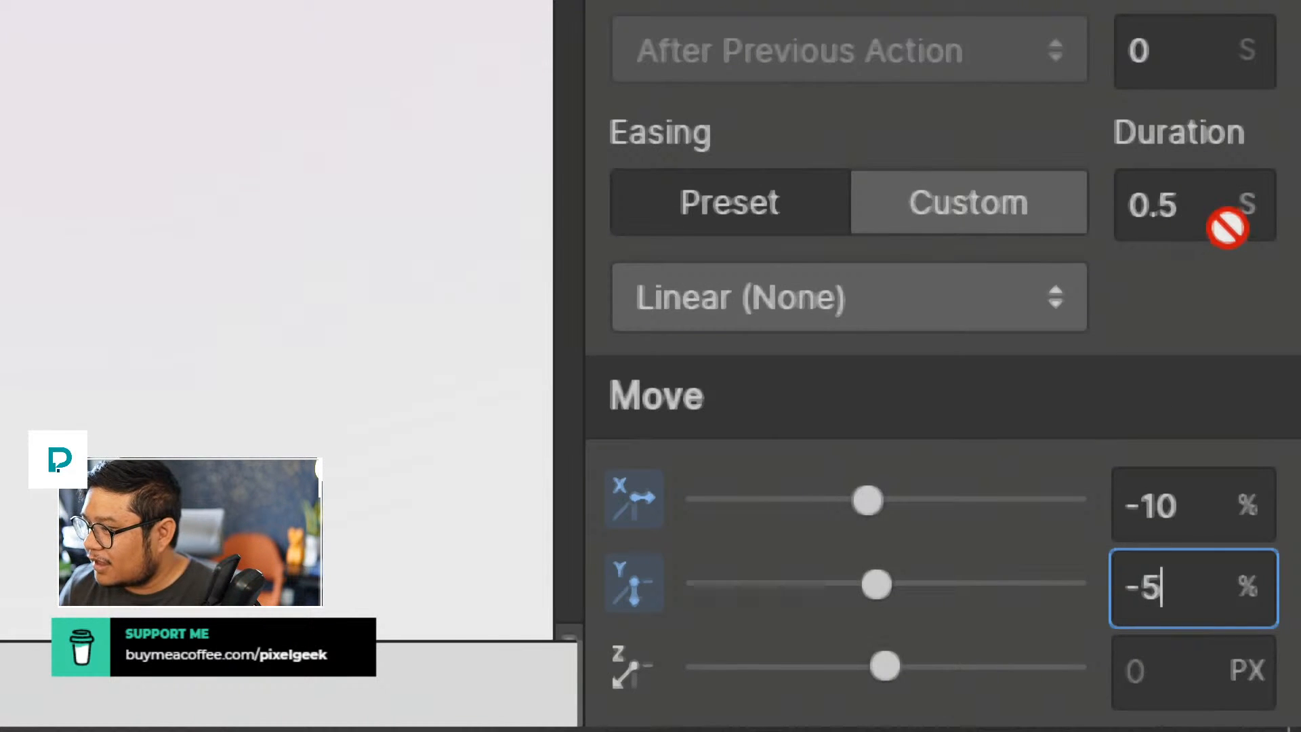
# Step: Set the bg circle Move action's duration to 10 seconds and its easing to Ease
pyautogui.scroll(3, 1210, 255)
pyautogui.click(1182, 434)
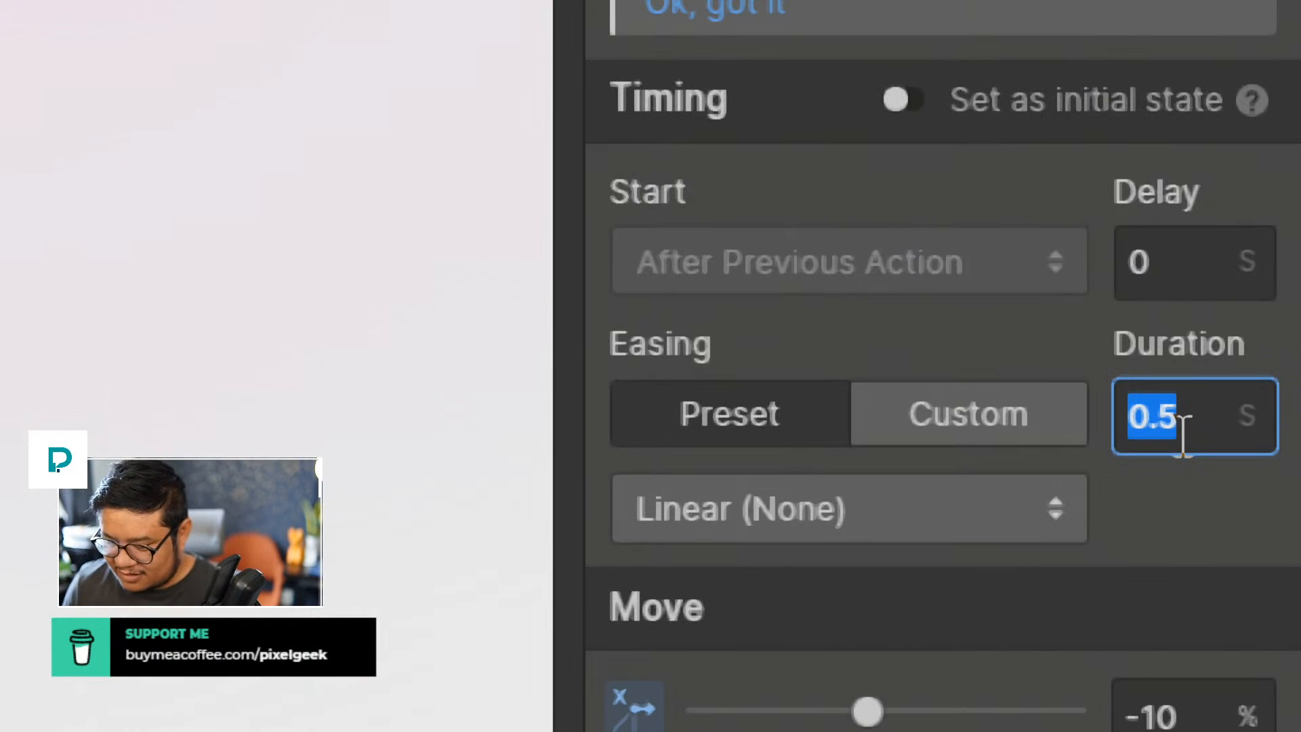
pyautogui.write('10')
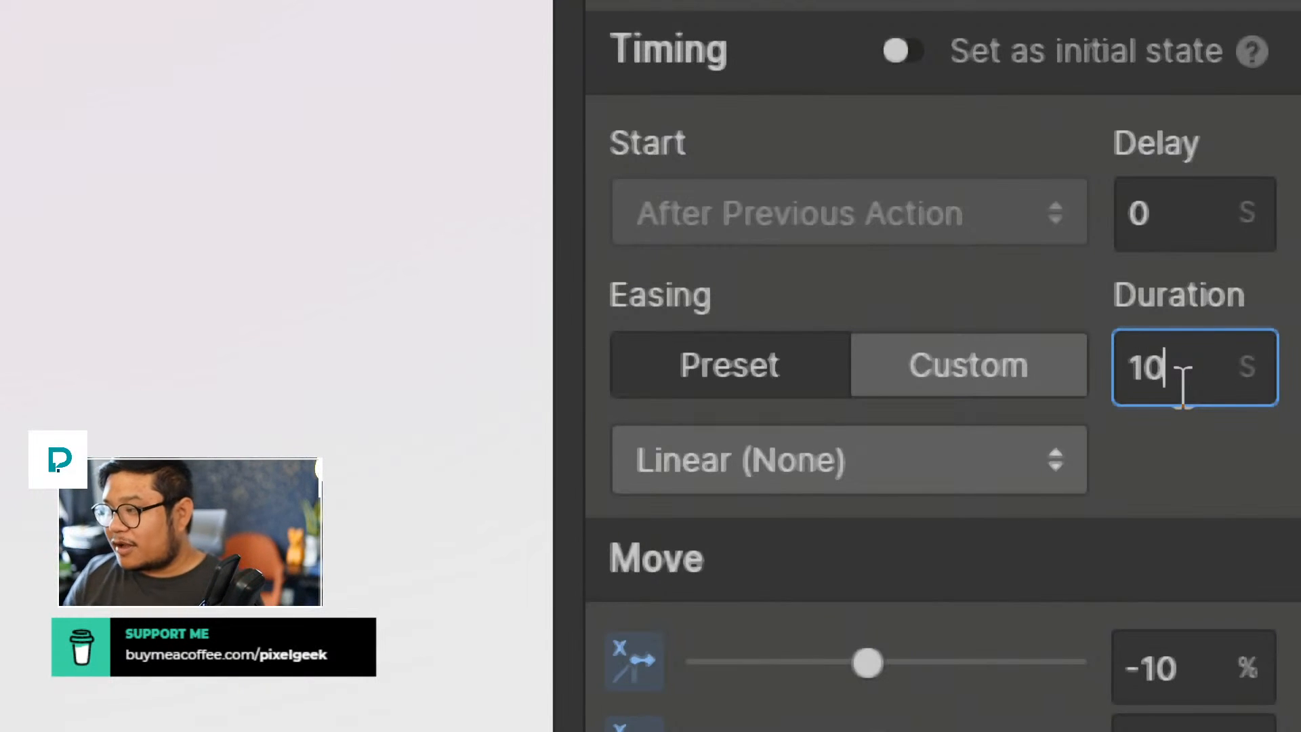
pyautogui.click(644, 437)
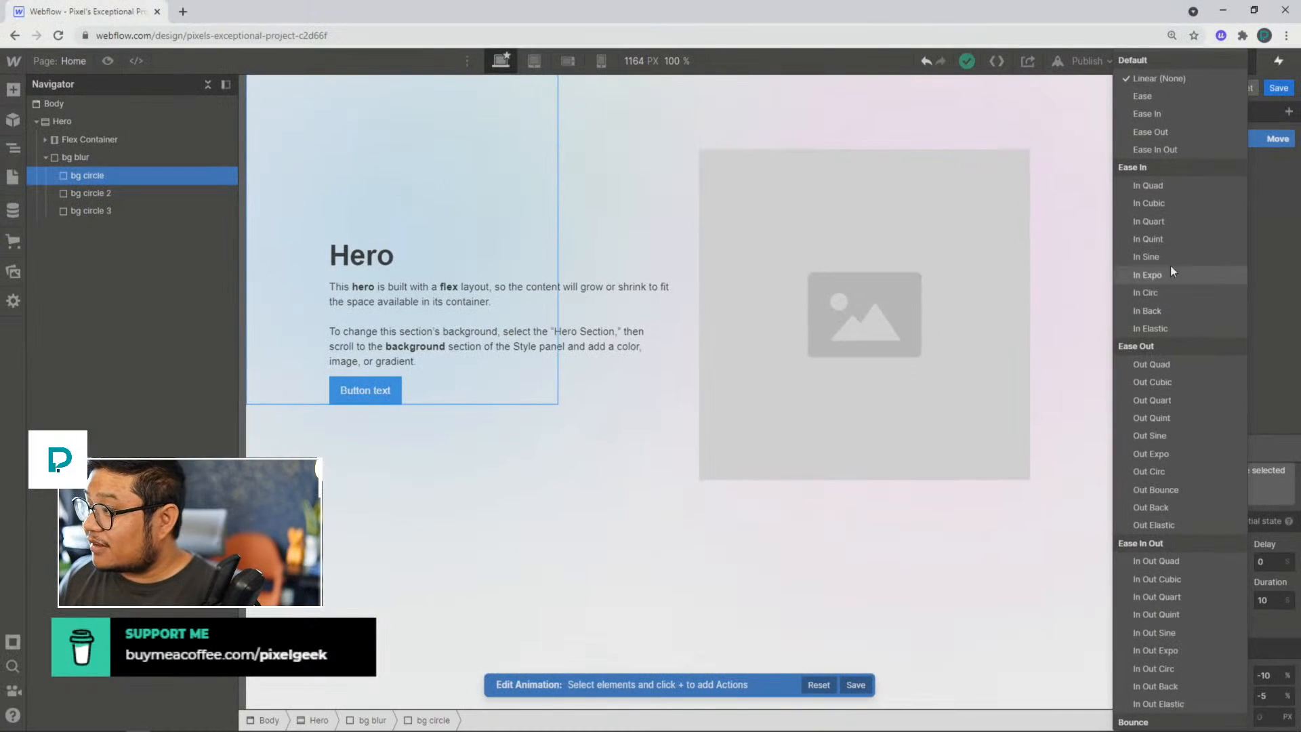
pyautogui.click(1149, 96)
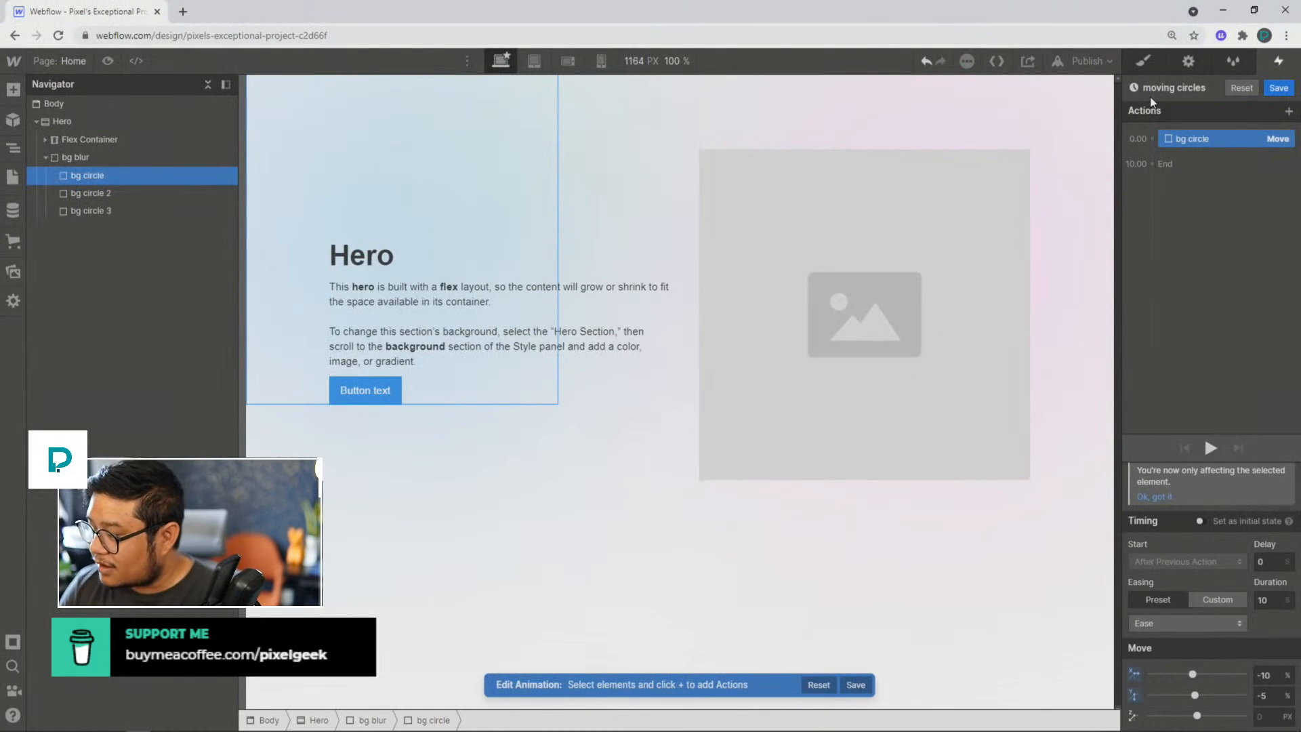
# Step: Preview the moving circles animation and save it
pyautogui.click(1192, 238)
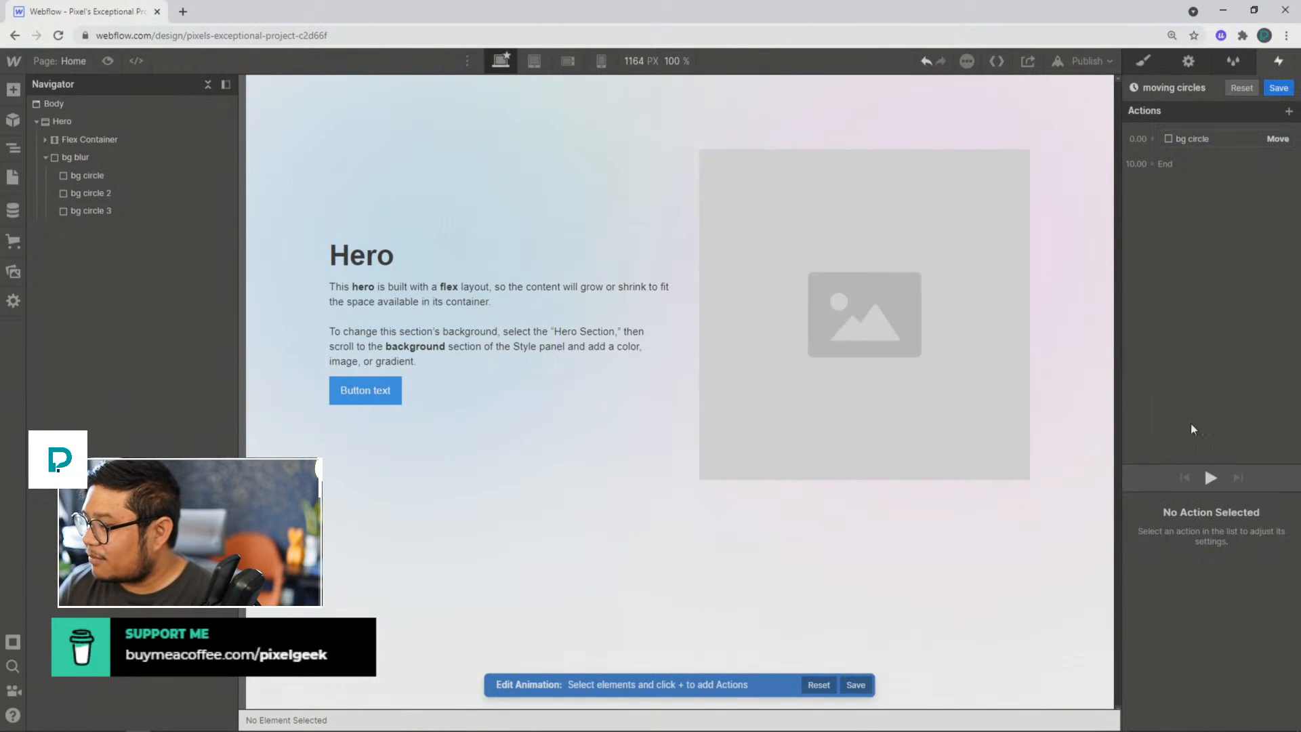
pyautogui.click(1207, 476)
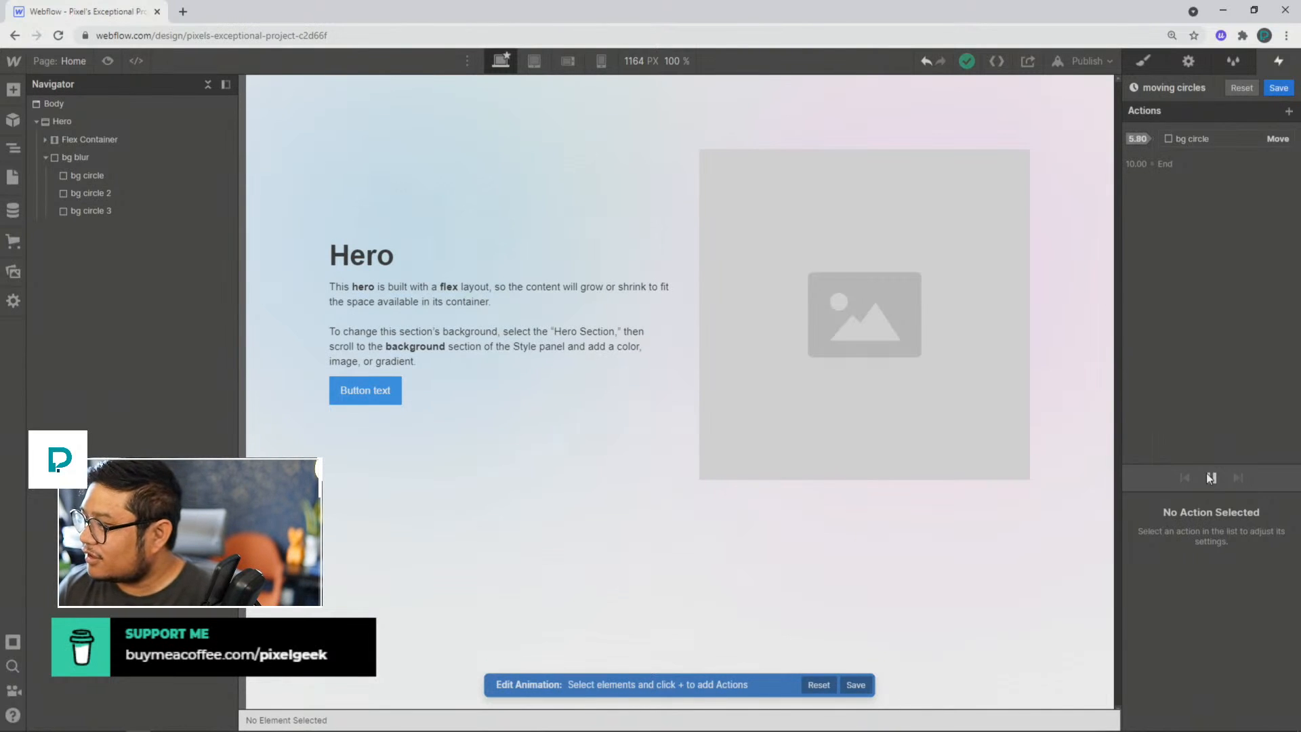
pyautogui.click(1279, 88)
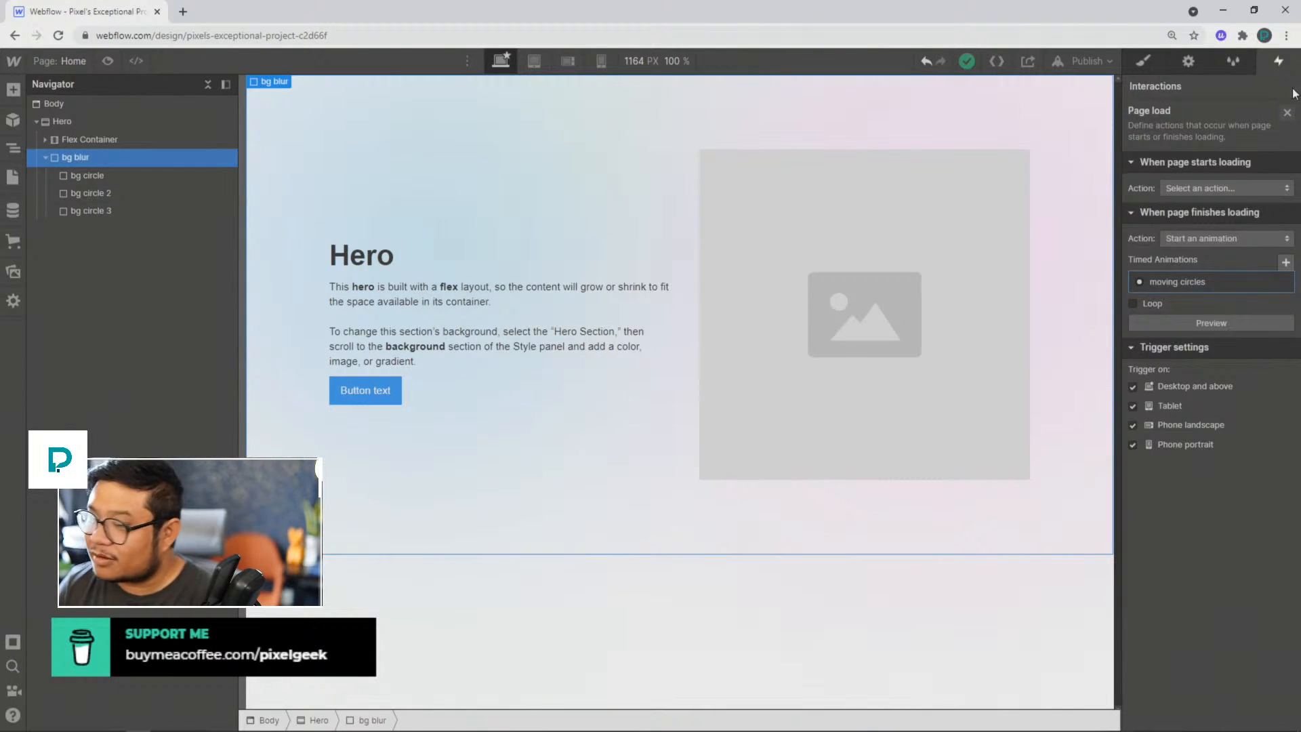
# Step: Hide the 200 px Blur filter on the bg blur div
pyautogui.click(1143, 61)
pyautogui.scroll(-10, 1202, 610)
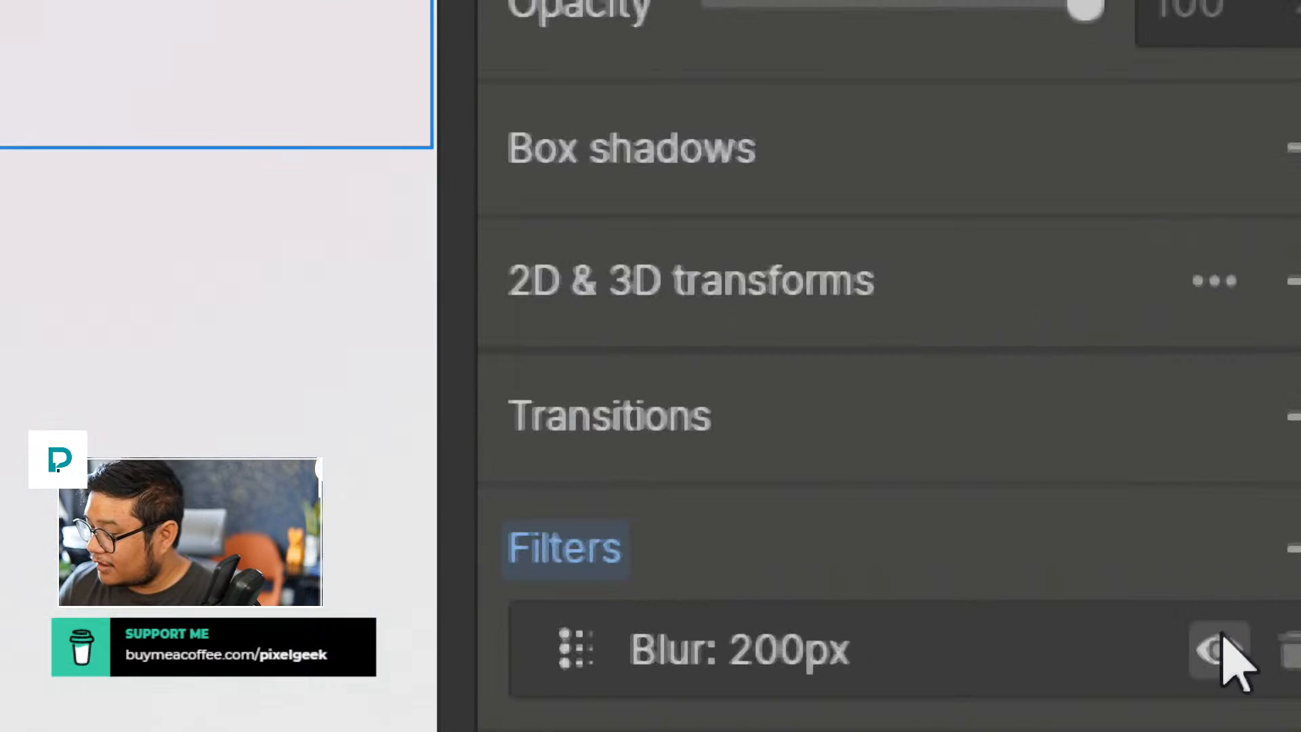
pyautogui.click(1219, 642)
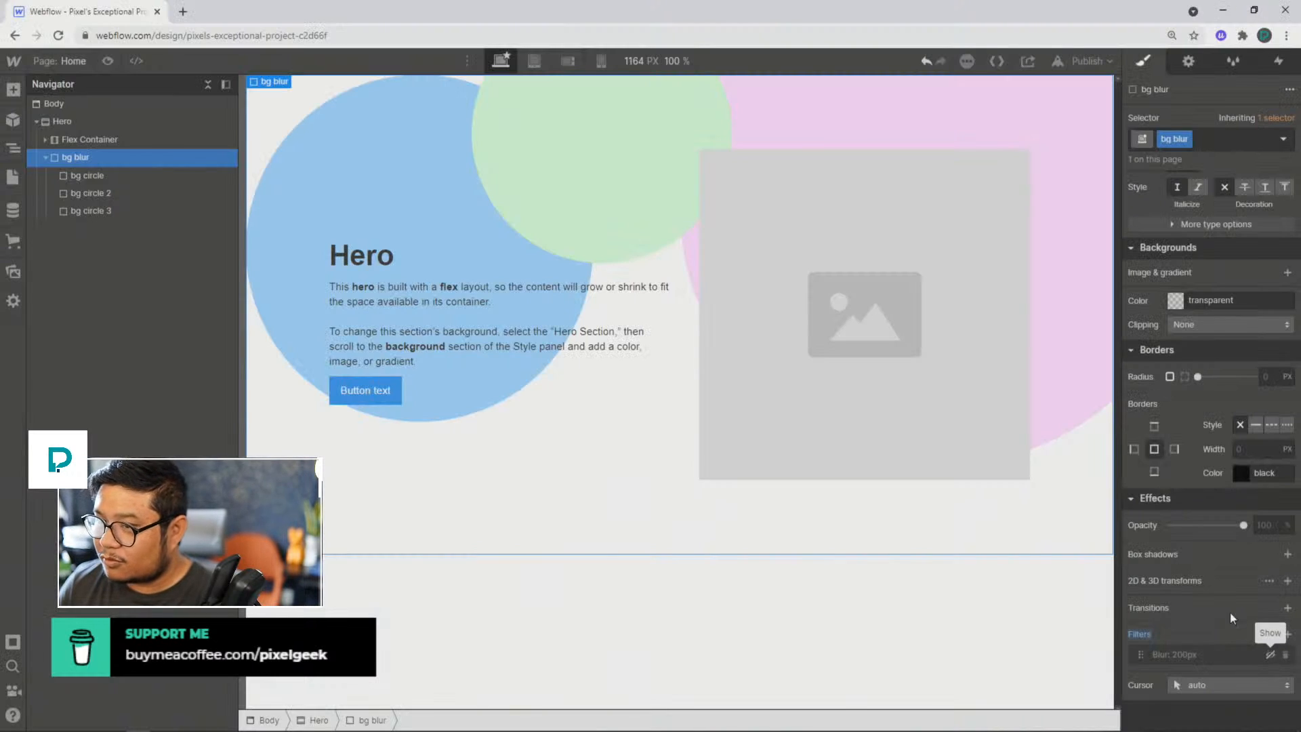
# Step: Reopen the moving circles animation from the Page load trigger and play it with the circles unblurred
pyautogui.click(1277, 61)
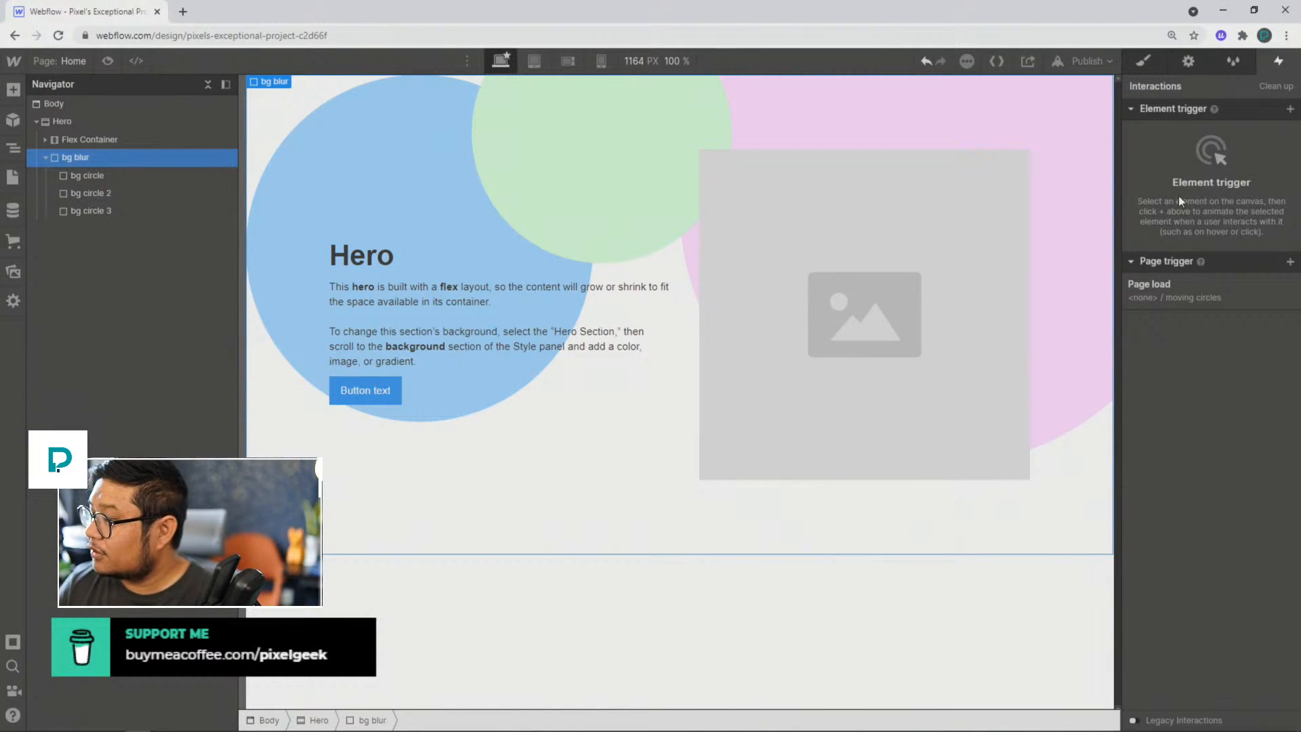
pyautogui.click(1156, 295)
pyautogui.click(1167, 291)
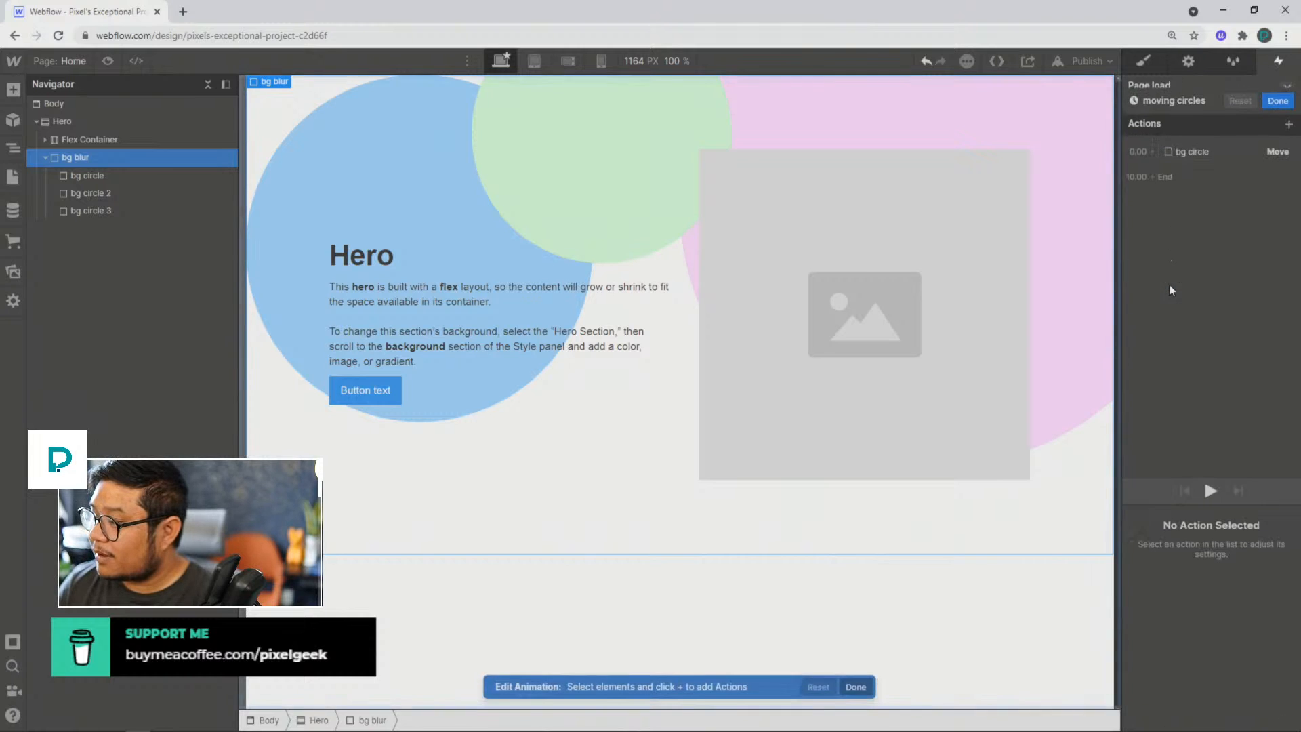
pyautogui.click(1211, 478)
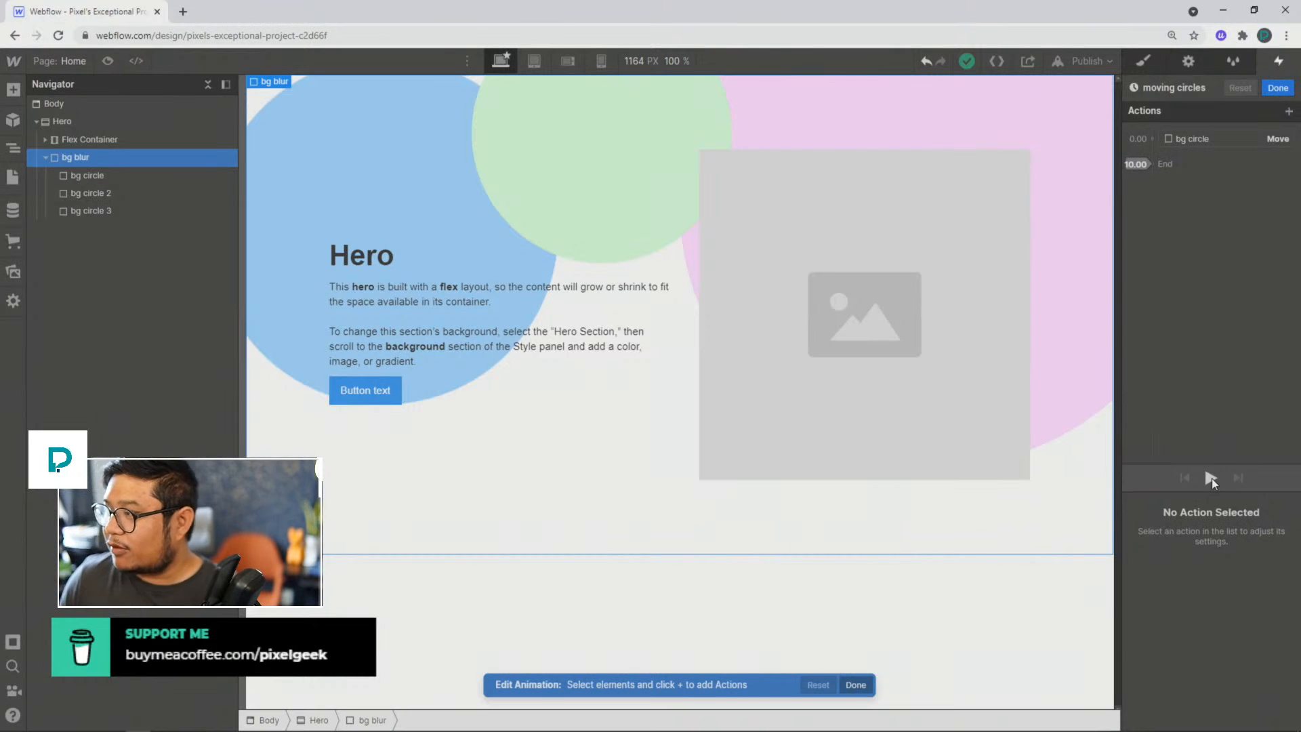
# Step: Add a Scale action for bg circle alongside its Move action, with a 10-second duration and Ease easing
pyautogui.click(1190, 139)
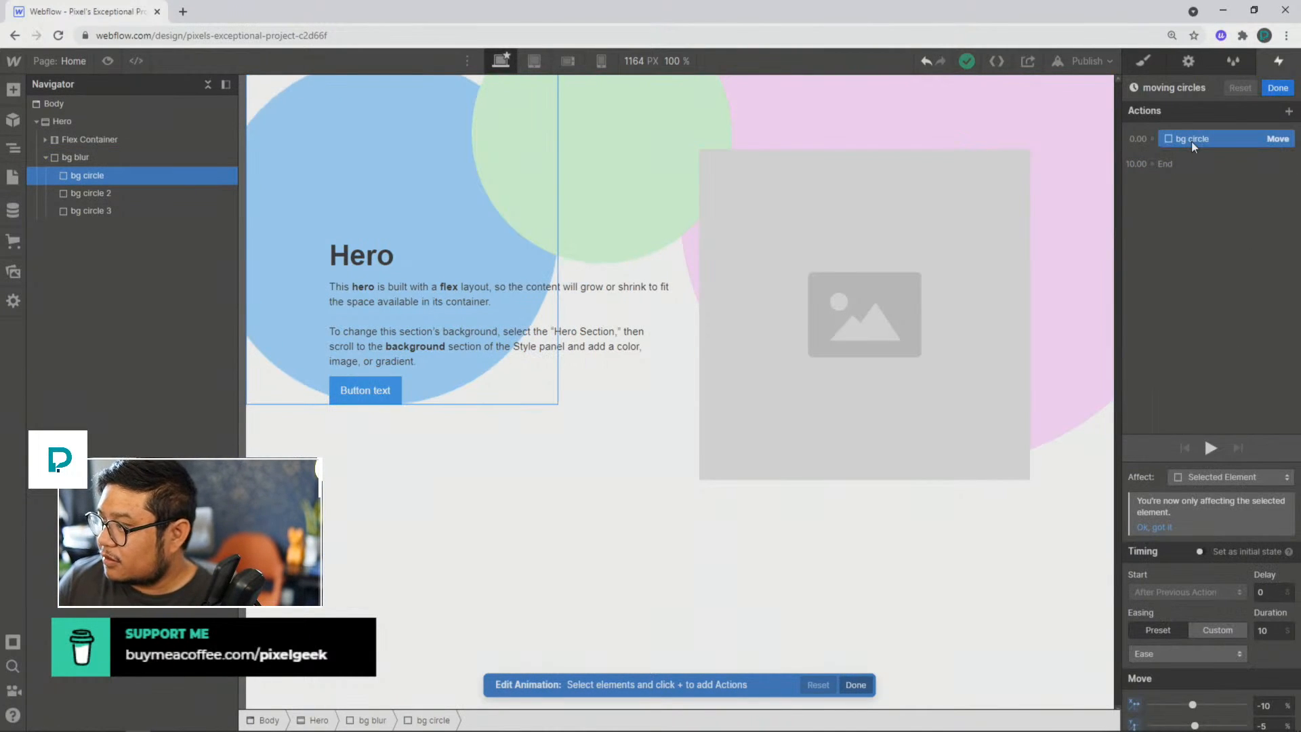
pyautogui.click(1150, 139)
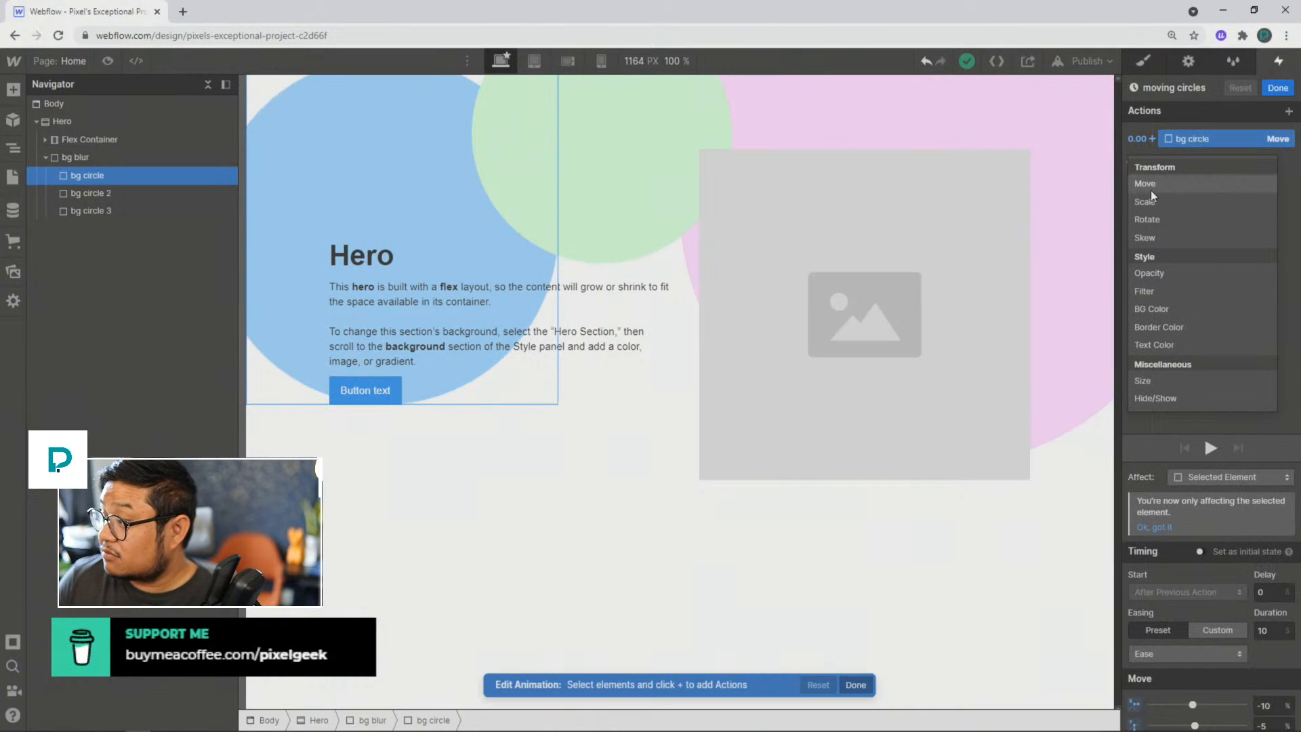
pyautogui.click(1155, 207)
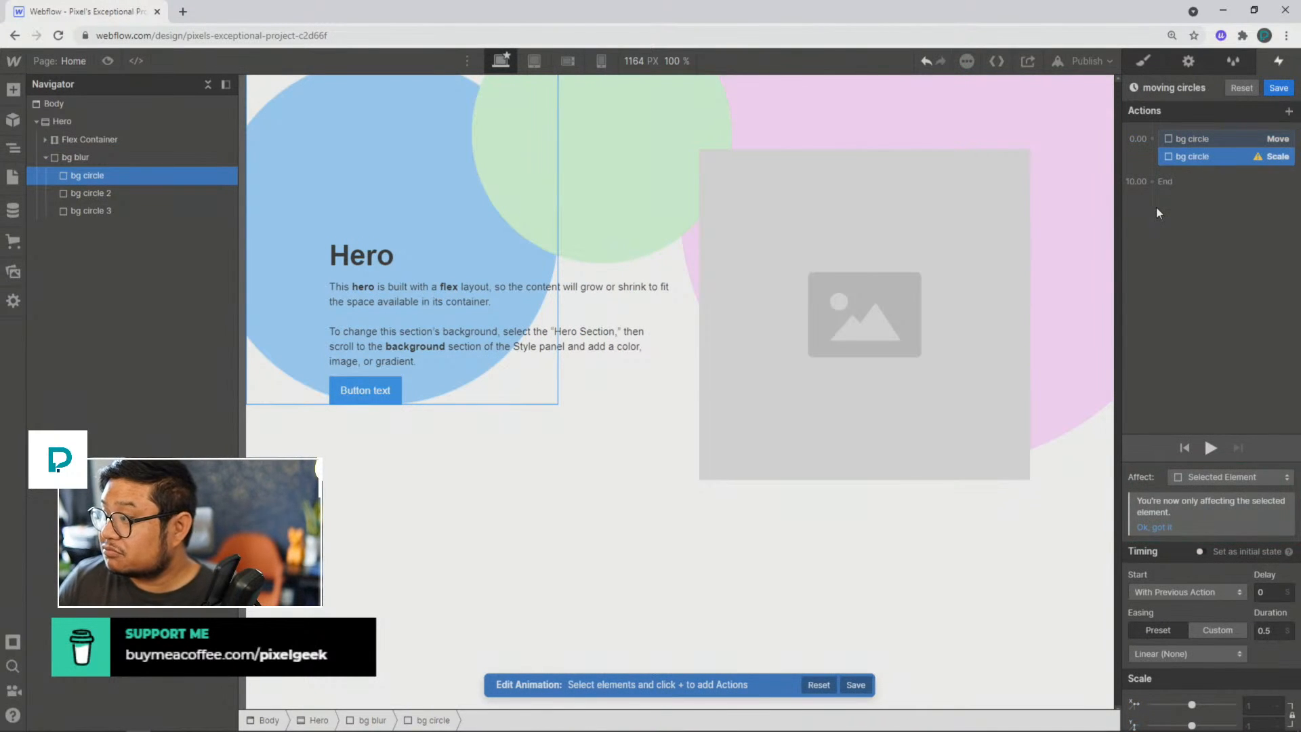
pyautogui.click(1270, 629)
pyautogui.write('10')
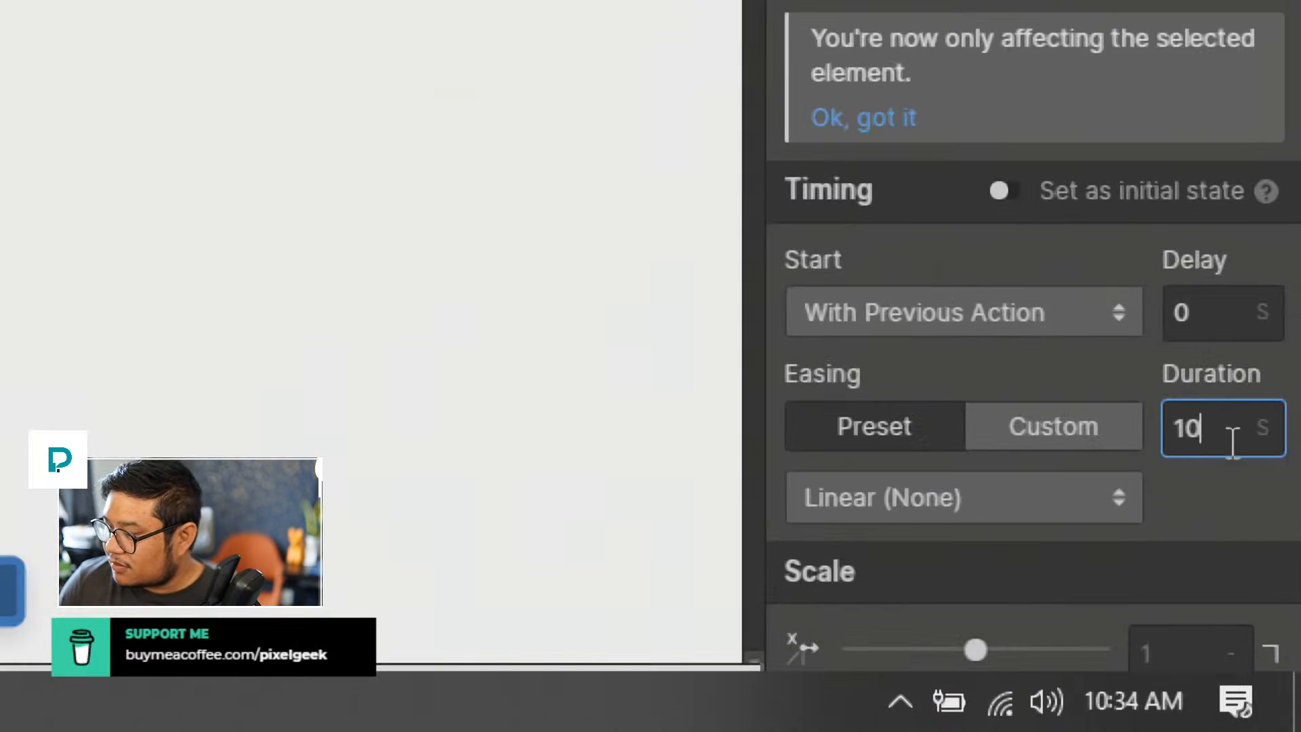
pyautogui.click(1005, 502)
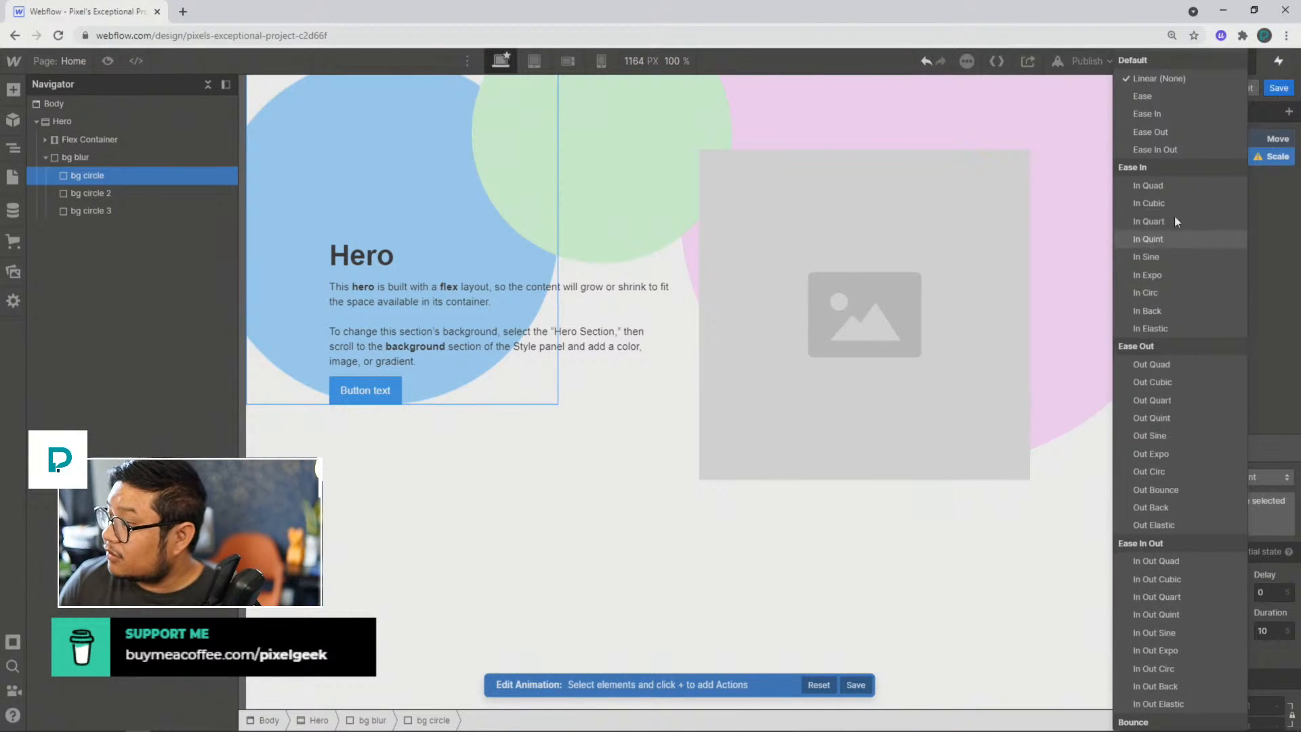
pyautogui.click(1161, 95)
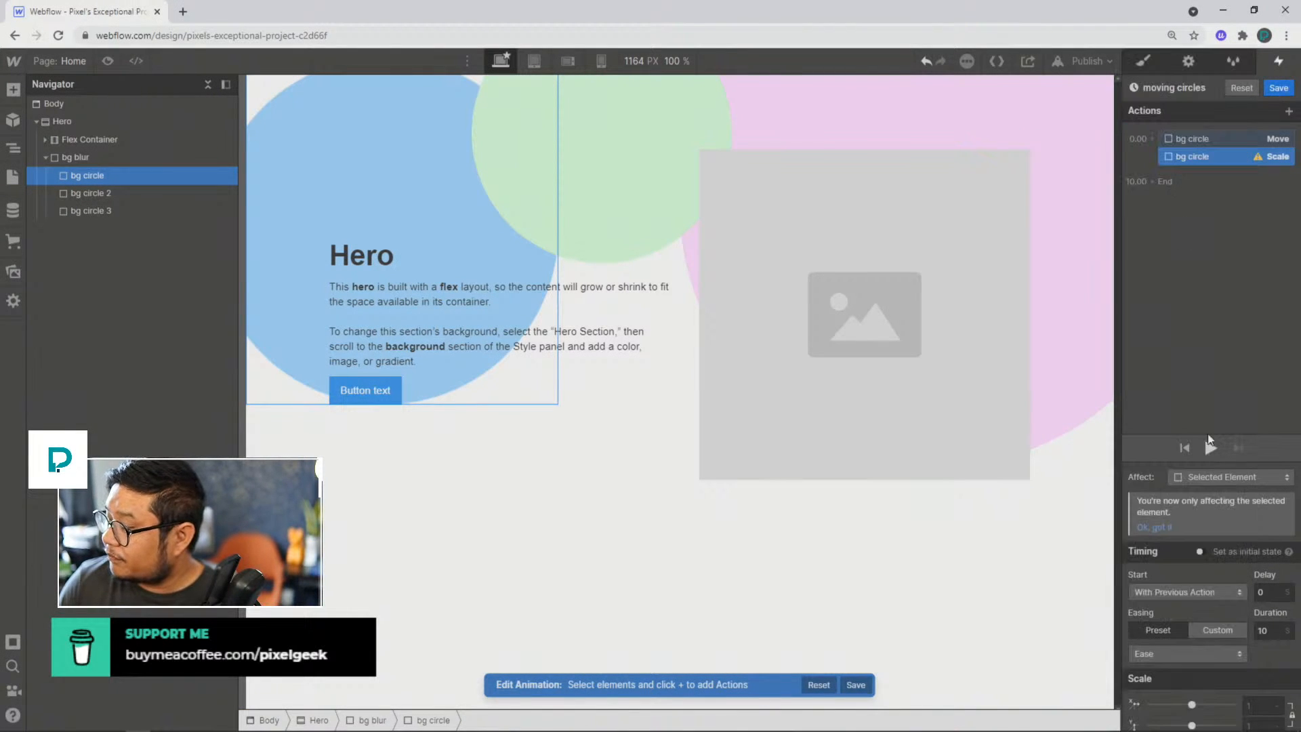
# Step: Set bg circle's Scale action to 1.2 on X and Y, and preview the animation
pyautogui.scroll(-1, 1245, 645)
pyautogui.click(1259, 675)
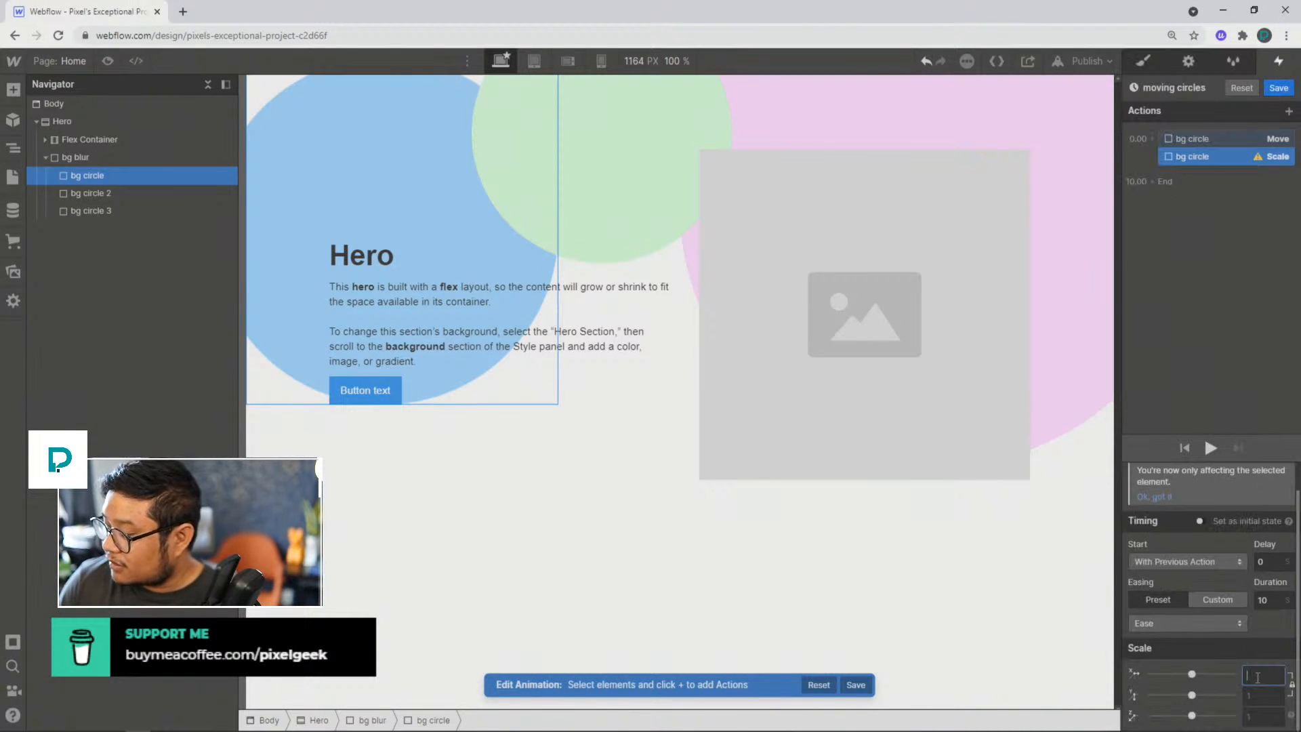
pyautogui.write('2')
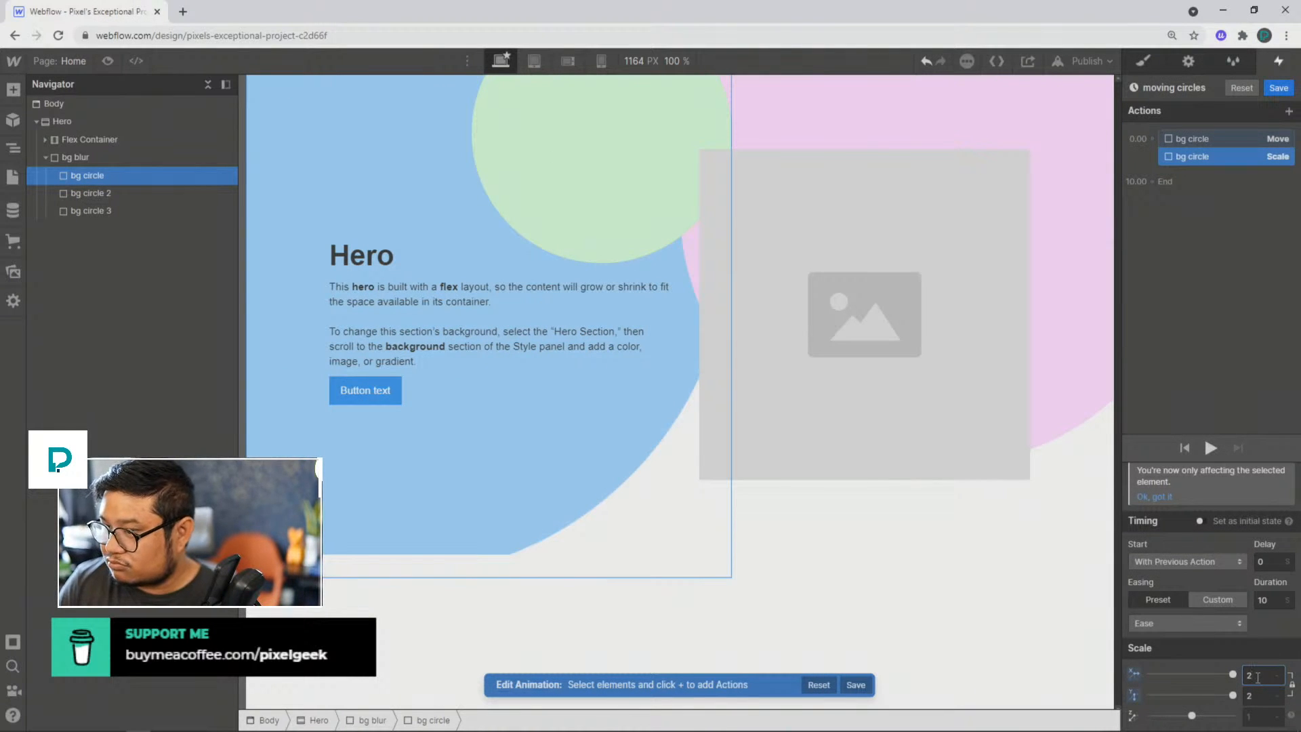
pyautogui.press('BackSpace')
pyautogui.write('1')
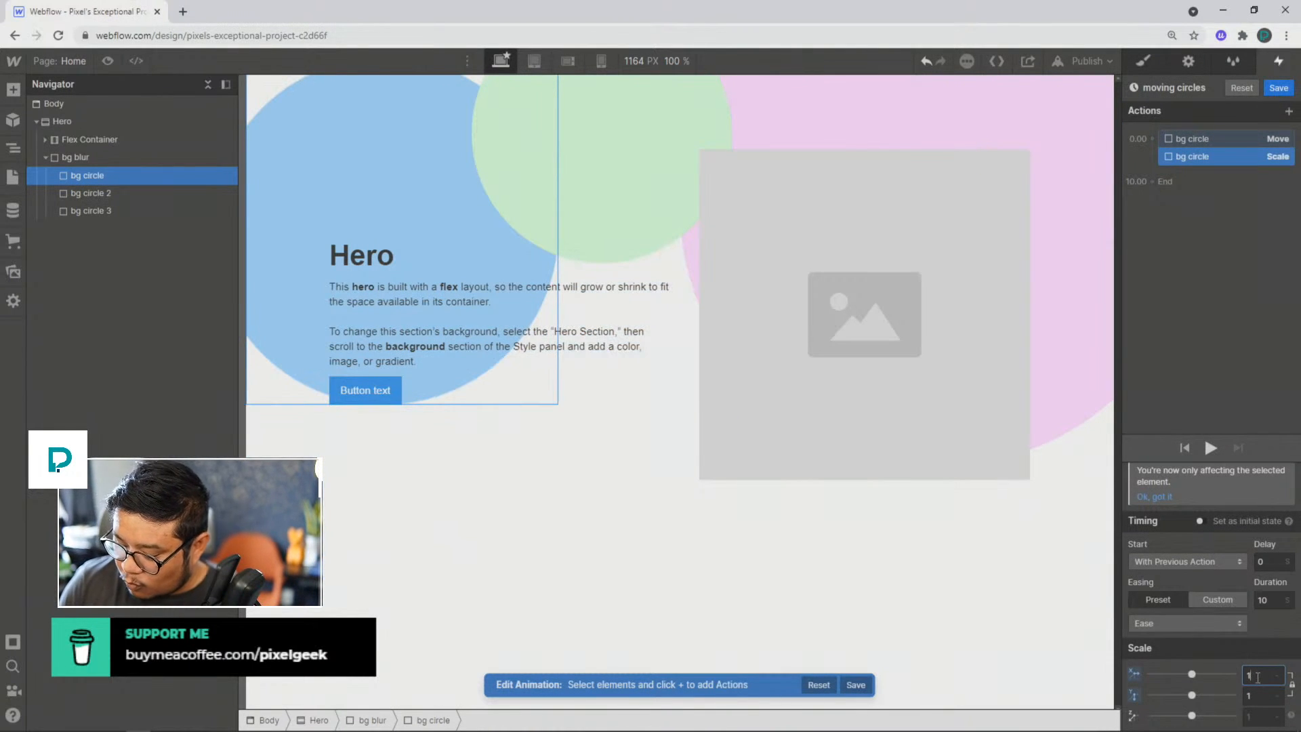
pyautogui.write('.5')
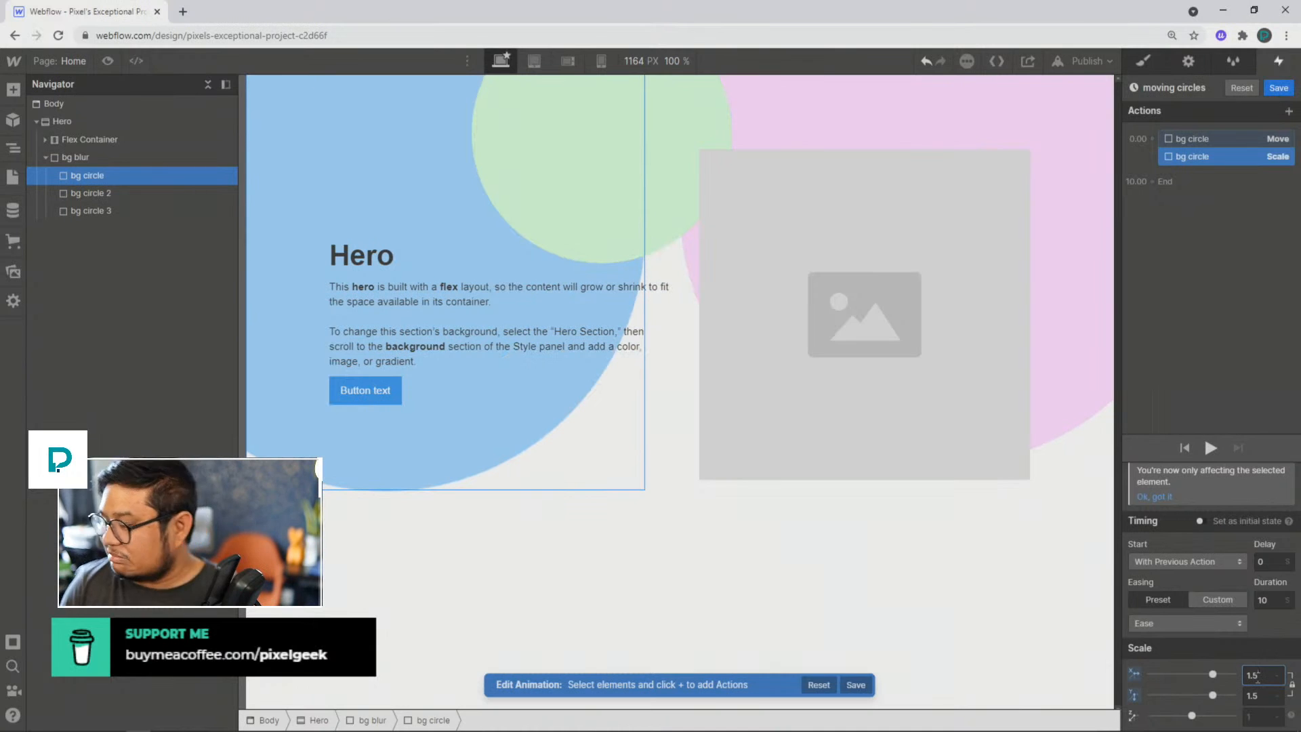
pyautogui.press('BackSpace')
pyautogui.write('25')
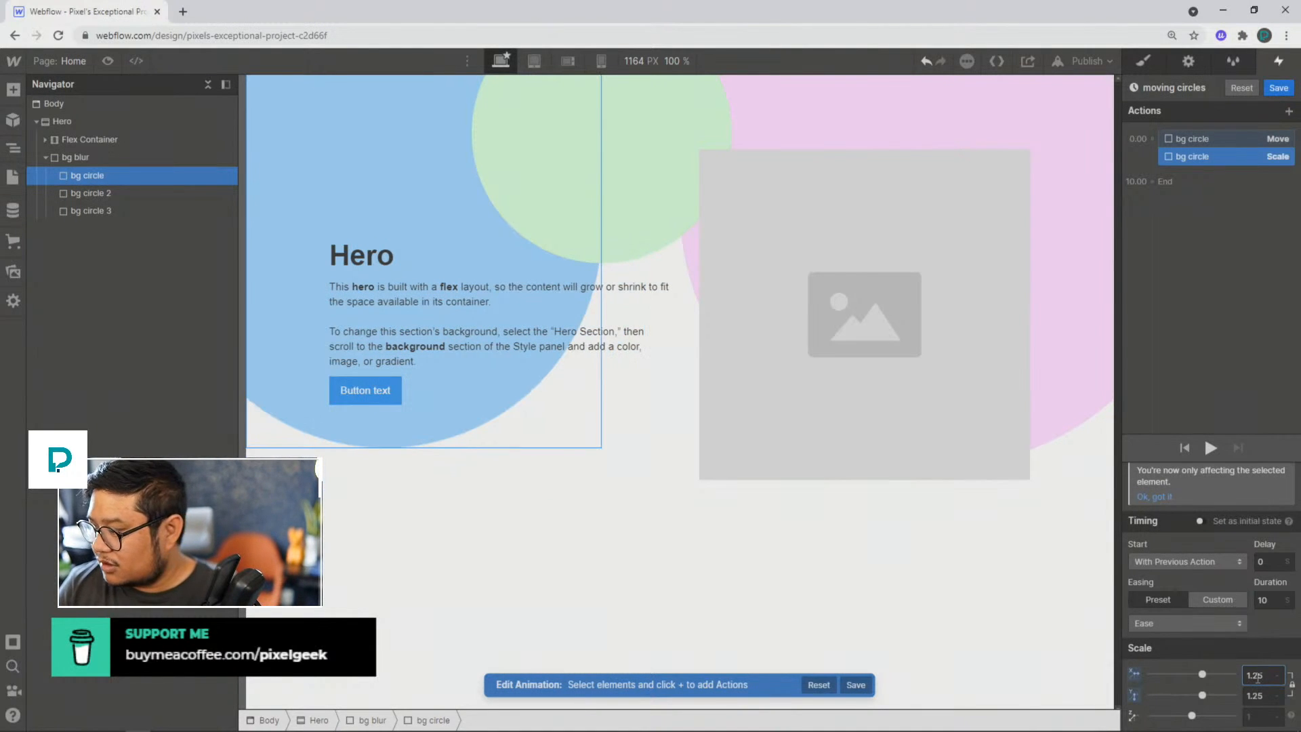
pyautogui.press('BackSpace')
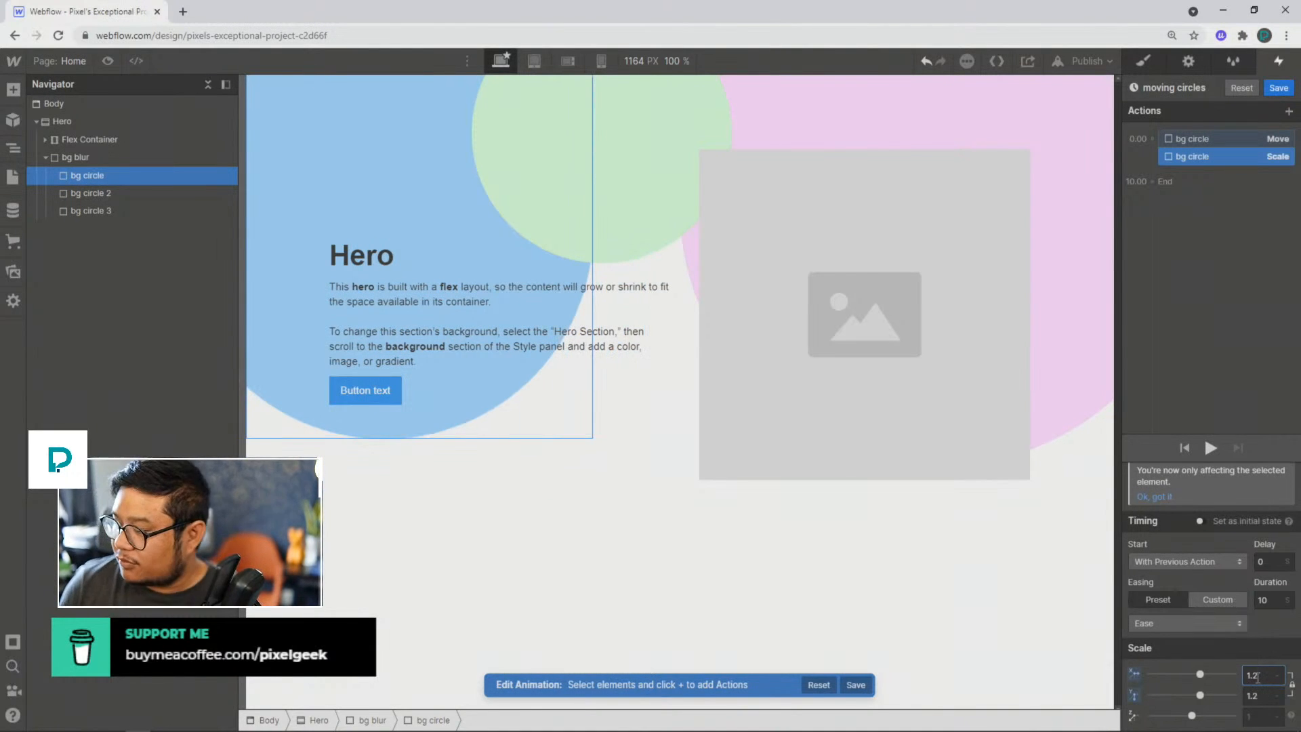
pyautogui.click(1210, 449)
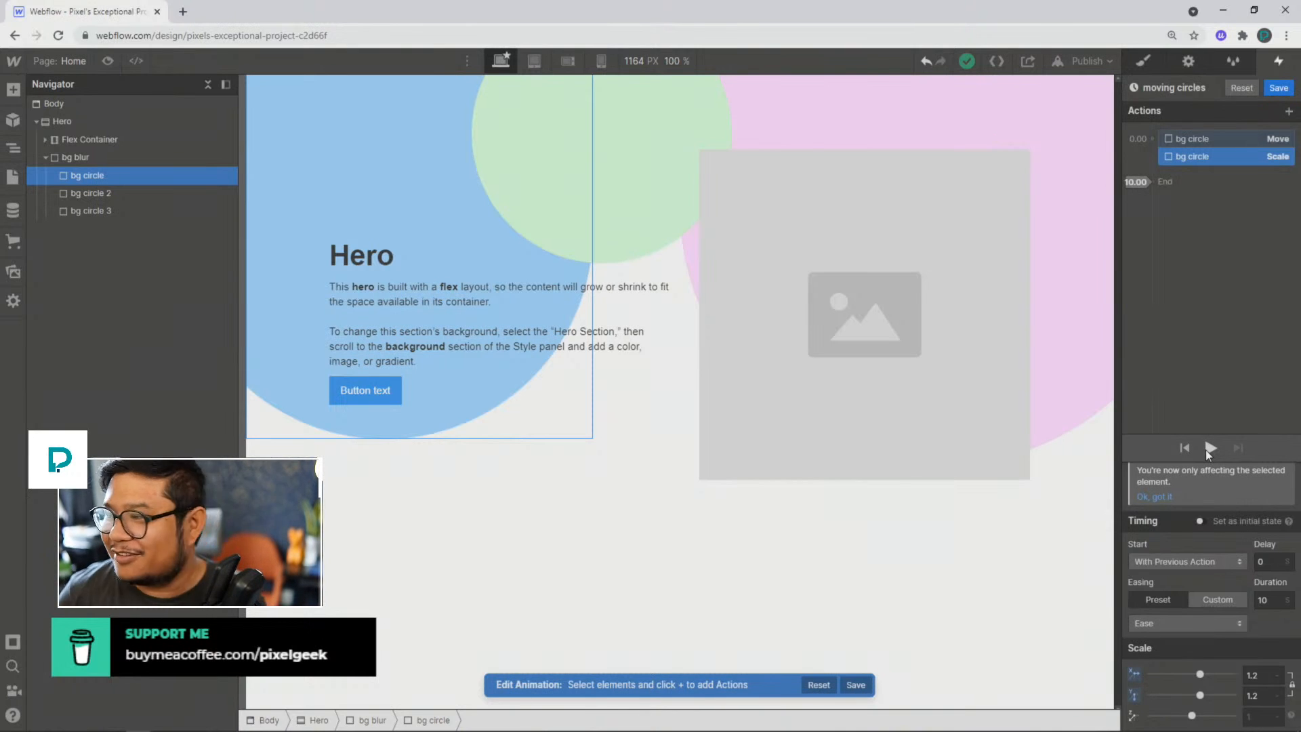
# Step: Duplicate bg circle's Move and Scale actions together as a second pair following the first
pyautogui.keyDown('shift'); pyautogui.click(1205, 141); pyautogui.keyUp('shift')
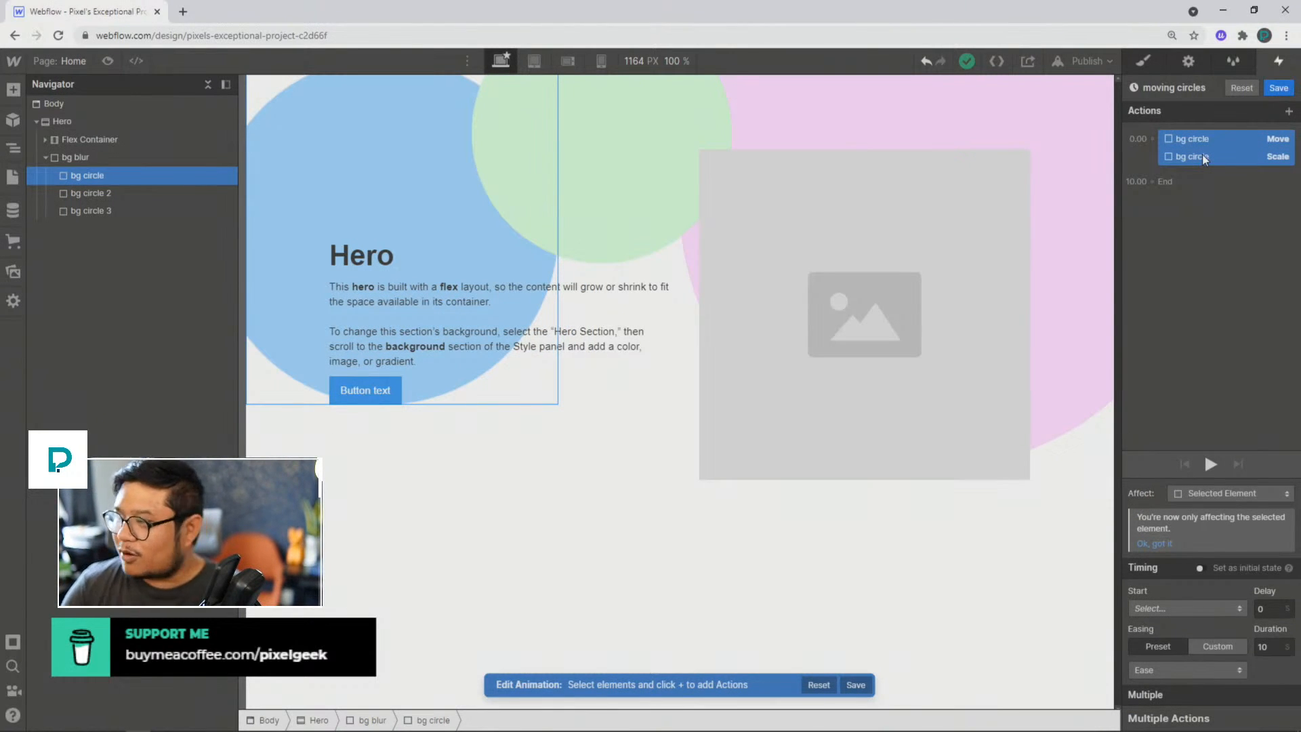
pyautogui.rightClick(1203, 157)
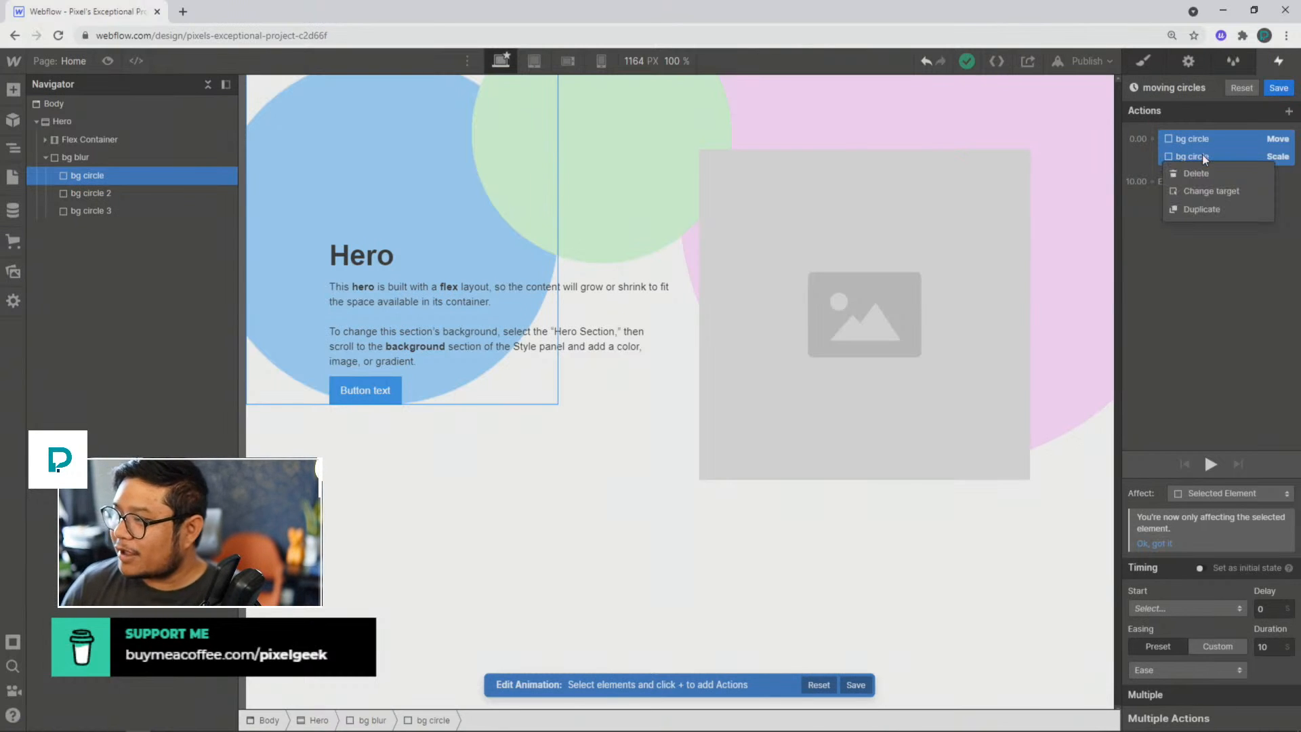
pyautogui.keyDown('shift'); pyautogui.click(1215, 143); pyautogui.keyUp('shift')
pyautogui.keyDown('shift'); pyautogui.click(1193, 137); pyautogui.keyUp('shift')
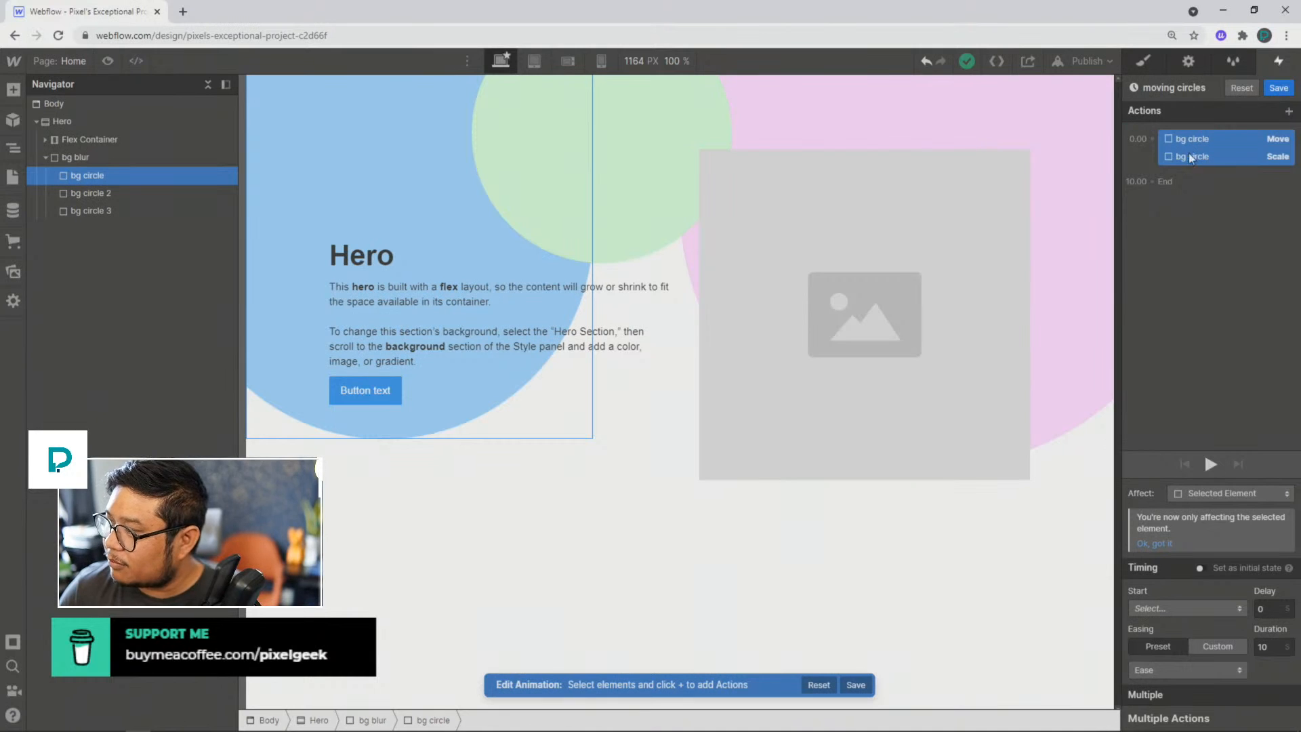
pyautogui.rightClick(1191, 147)
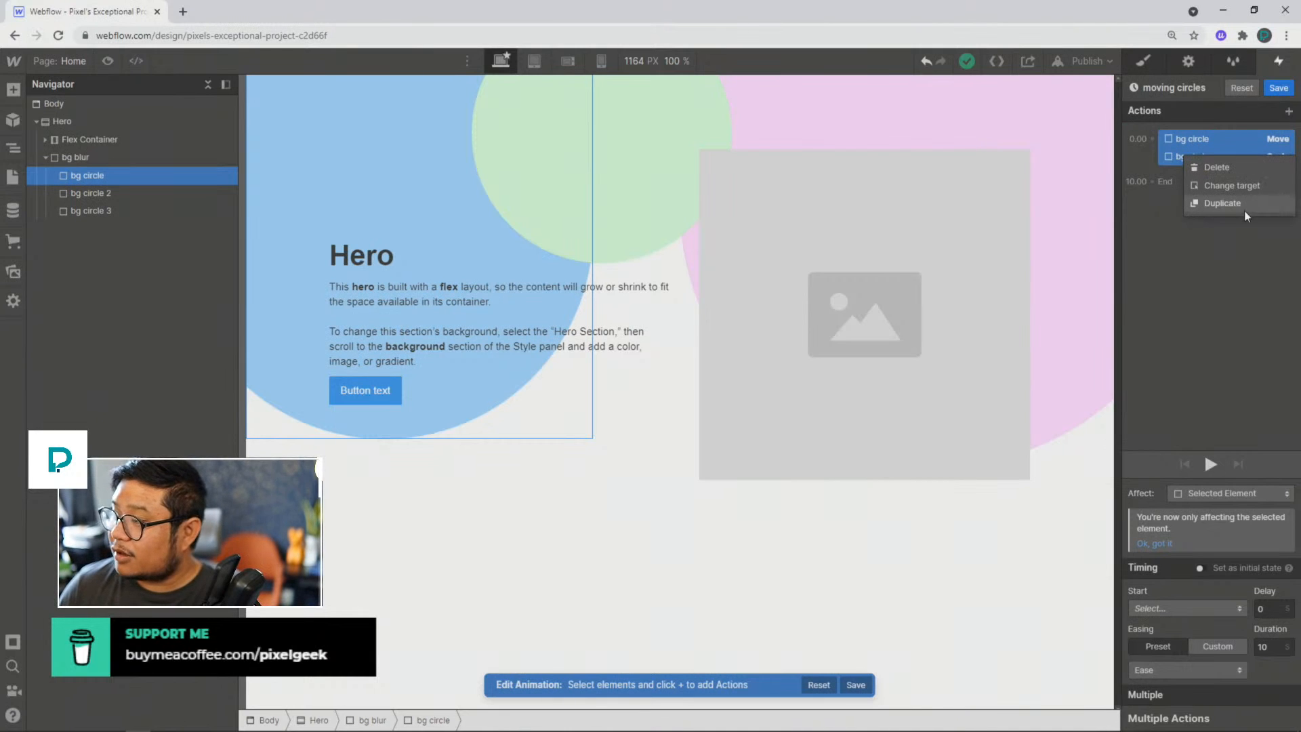
pyautogui.click(1211, 203)
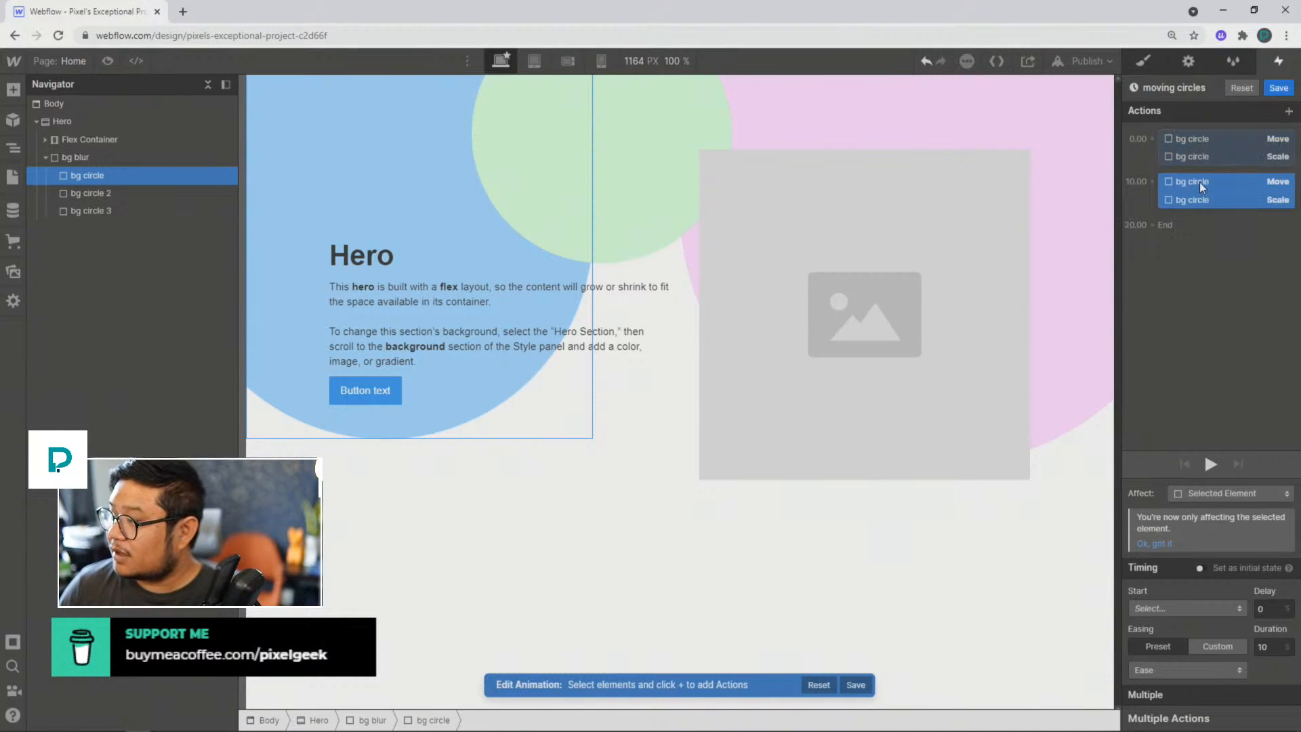
# Step: Set the duplicated bg circle Move action to 0% on both X and Y
pyautogui.click(1199, 181)
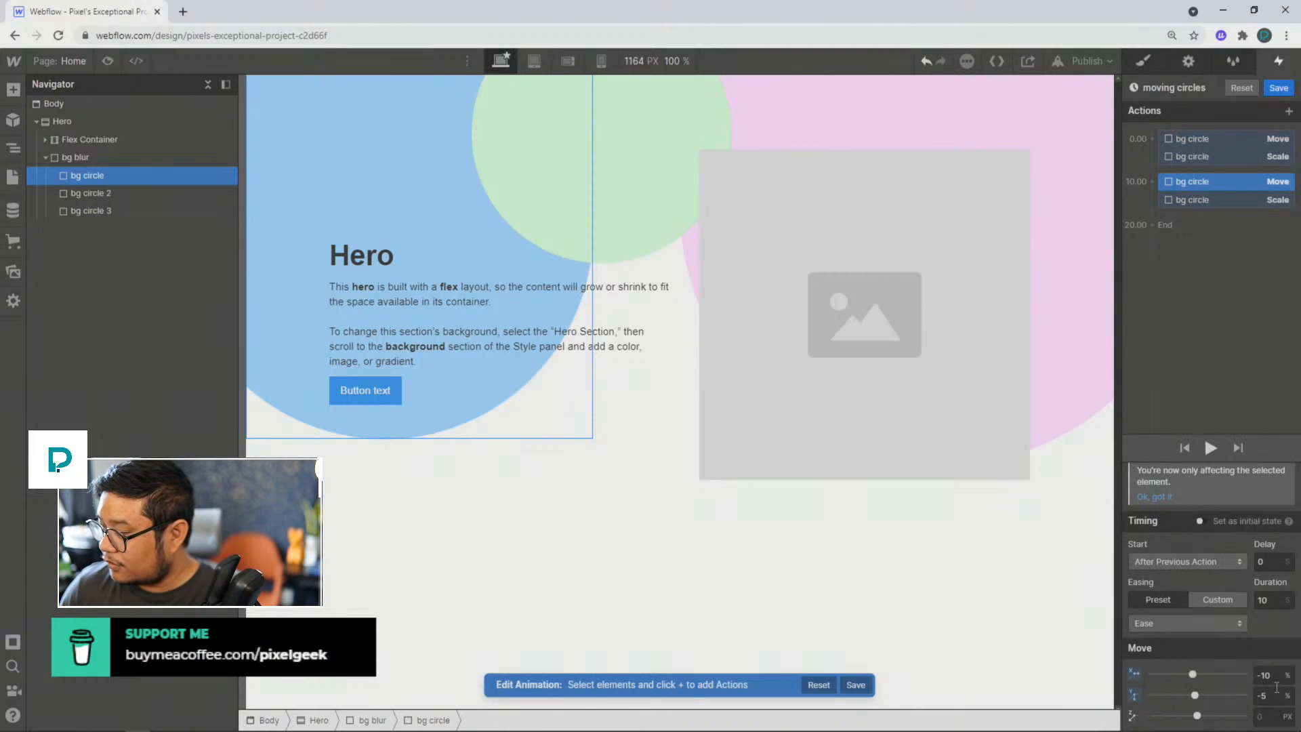
pyautogui.moveTo(1273, 675); pyautogui.dragTo(1233, 672)
pyautogui.write('-')
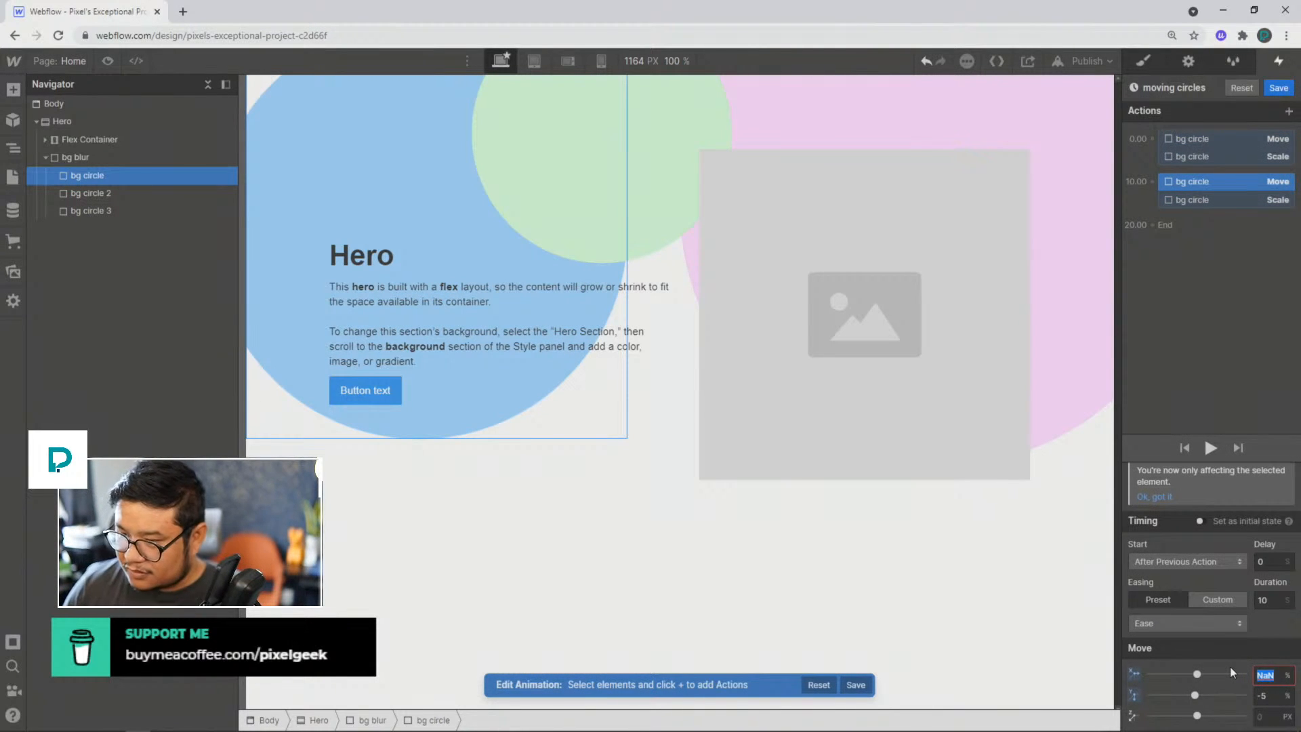
pyautogui.write('0')
pyautogui.click(1264, 699)
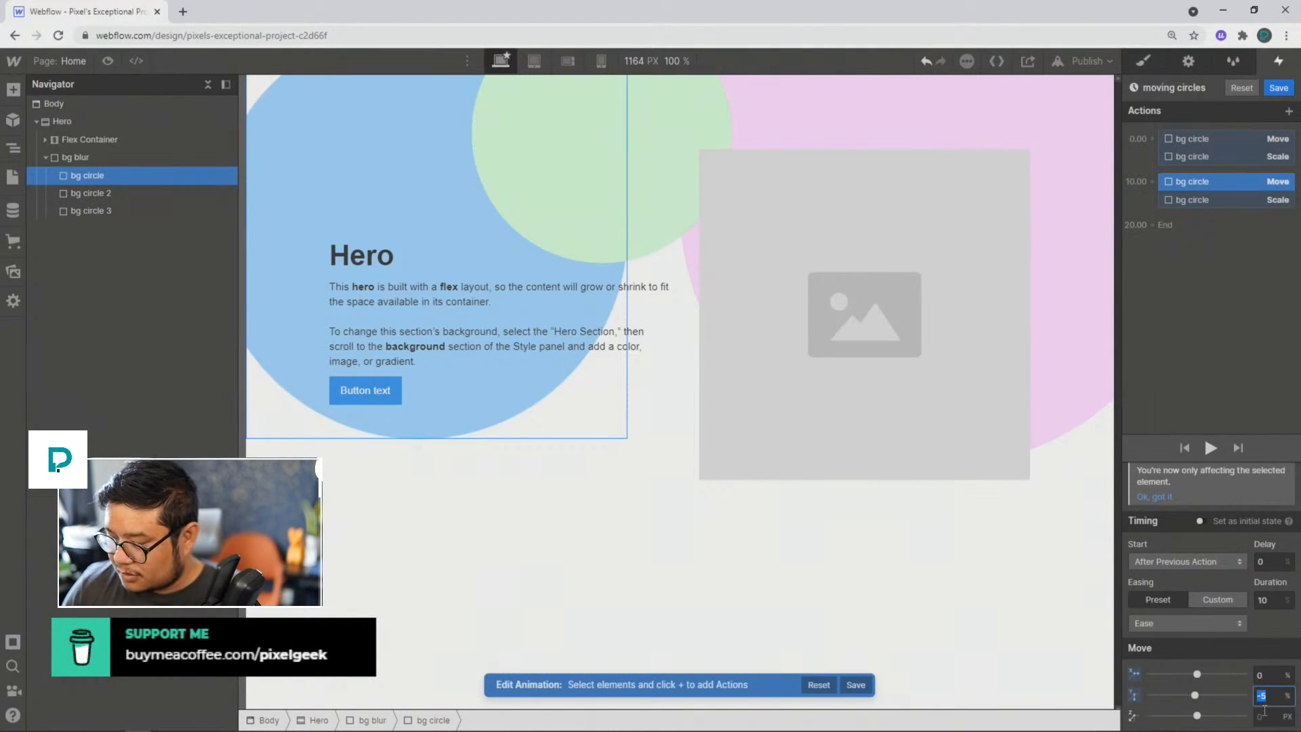
pyautogui.write('0')
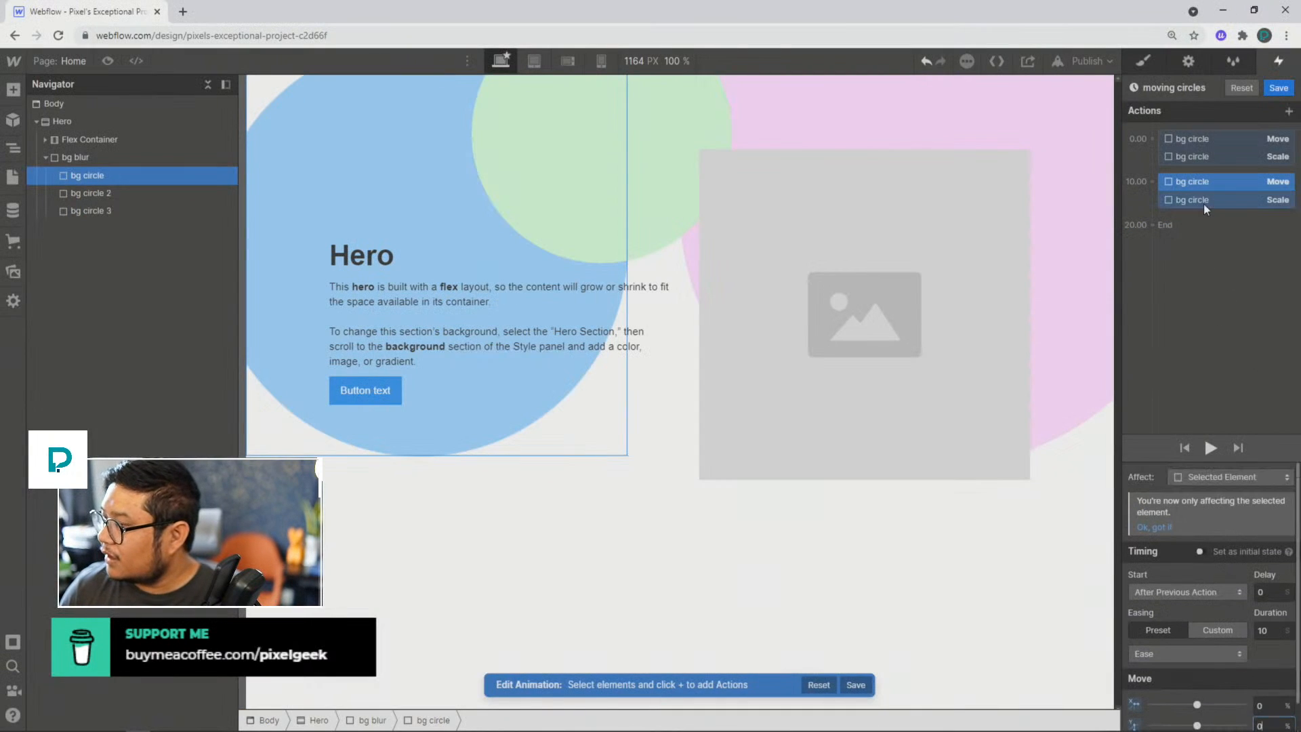
# Step: Set the duplicated bg circle Scale action to 1 on X and Y, and preview the whole animation
pyautogui.click(1206, 200)
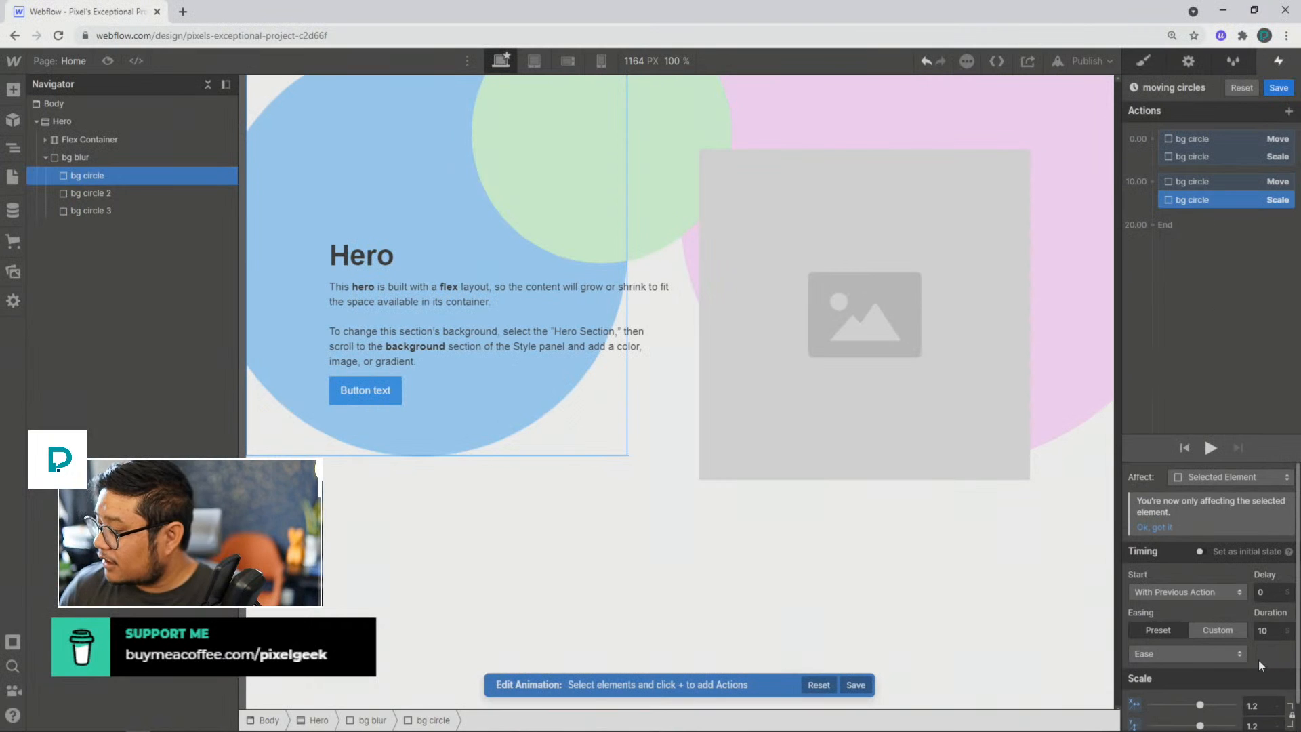
pyautogui.scroll(-1, 1258, 660)
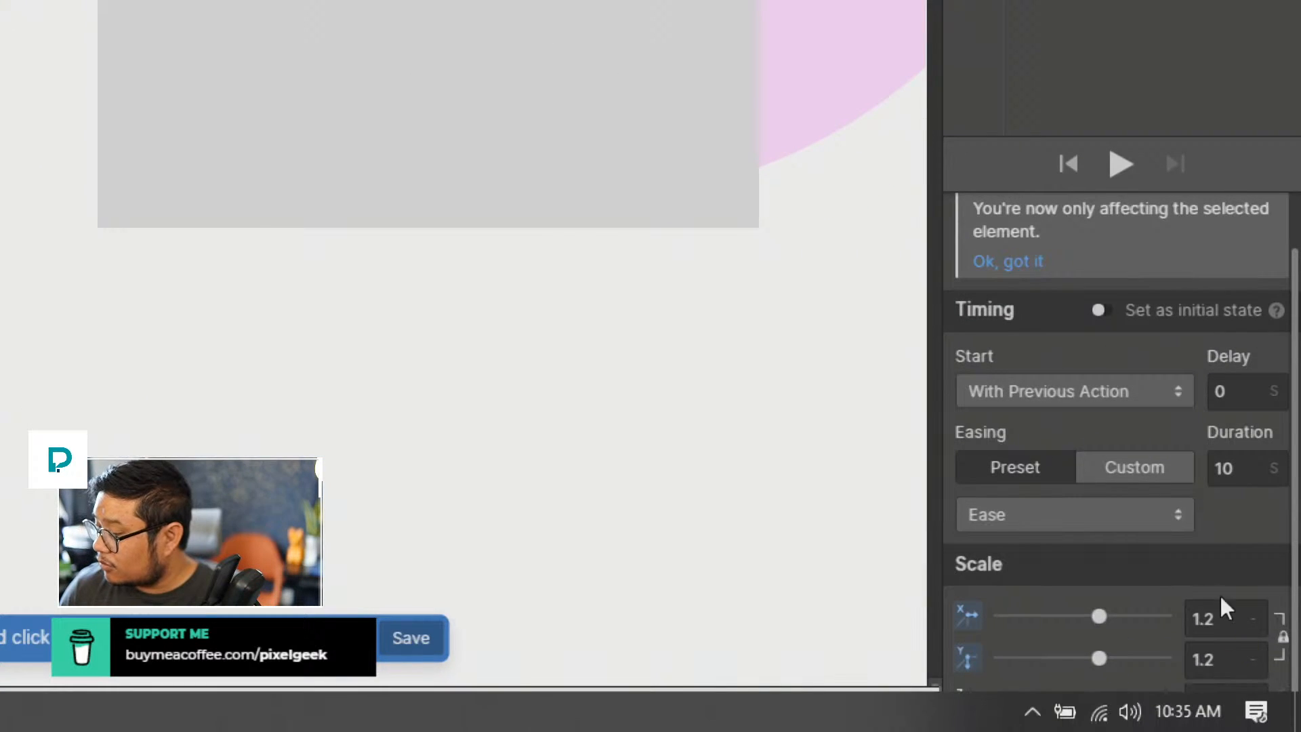
pyautogui.doubleClick(1225, 608)
pyautogui.write('1')
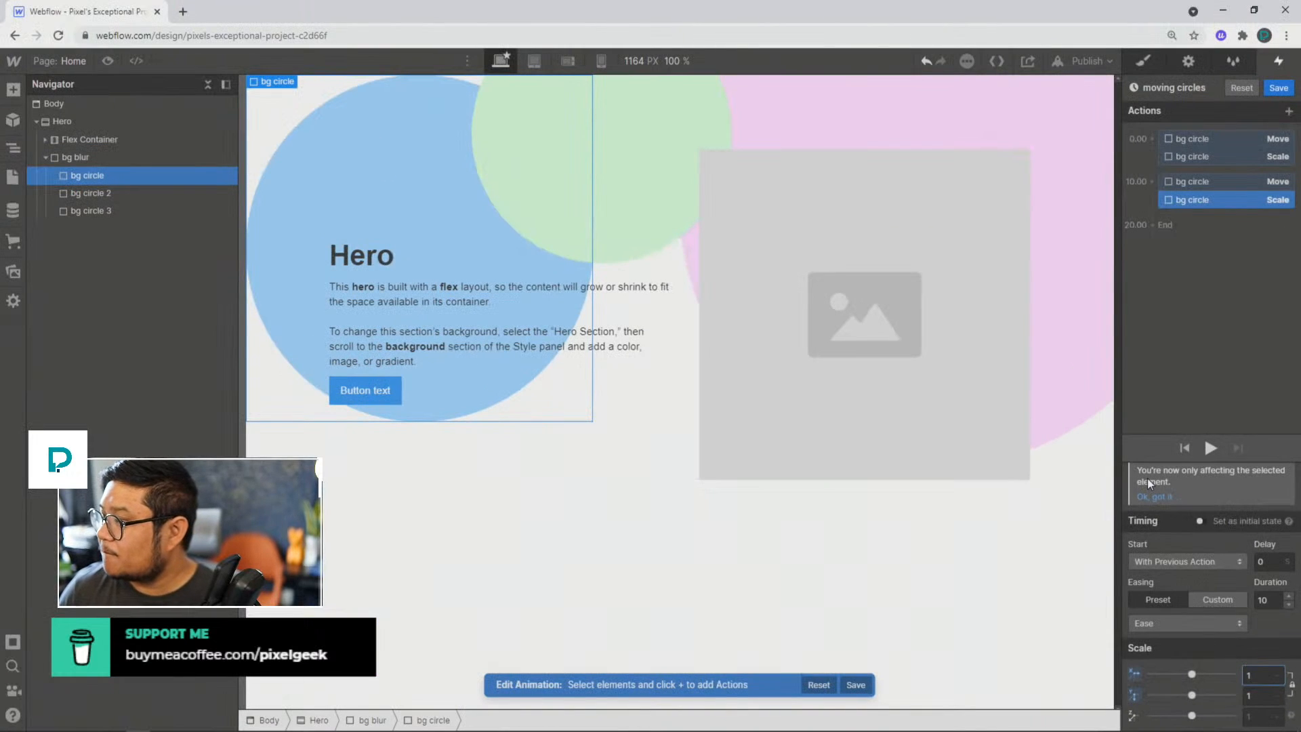
pyautogui.click(1212, 447)
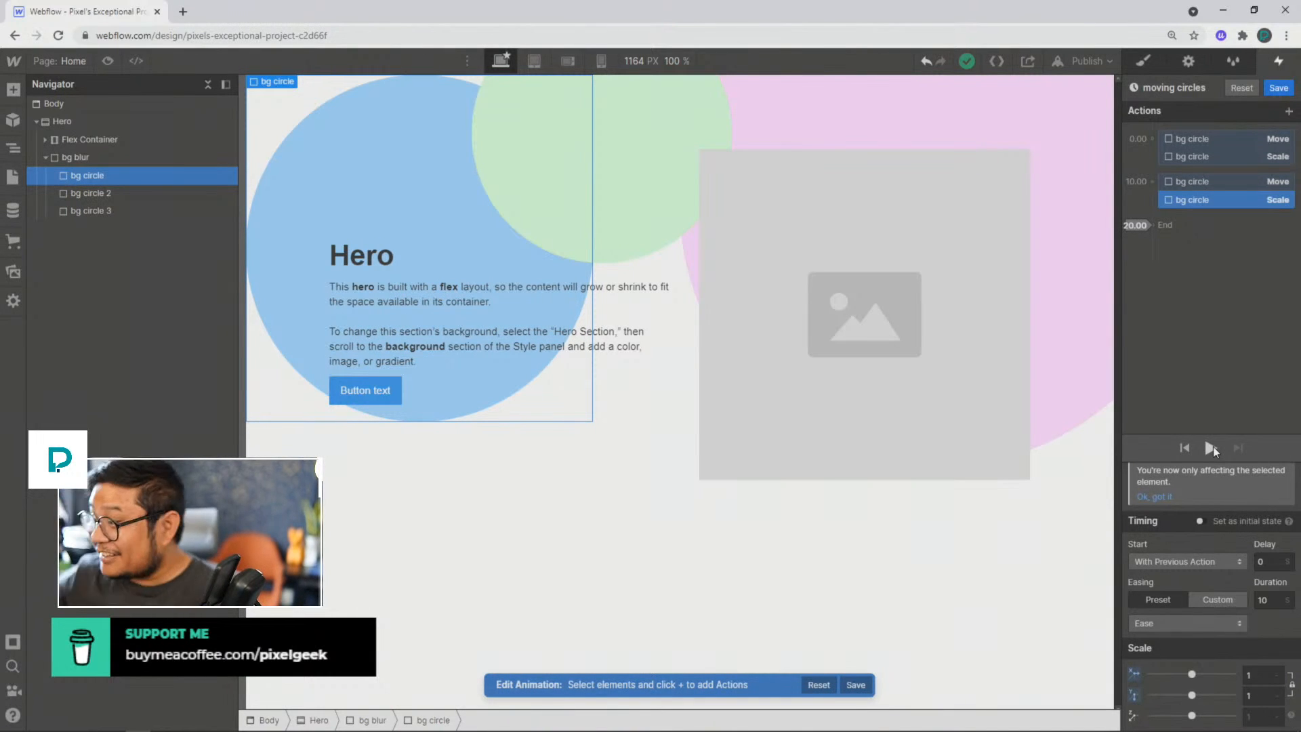
pyautogui.click(654, 125)
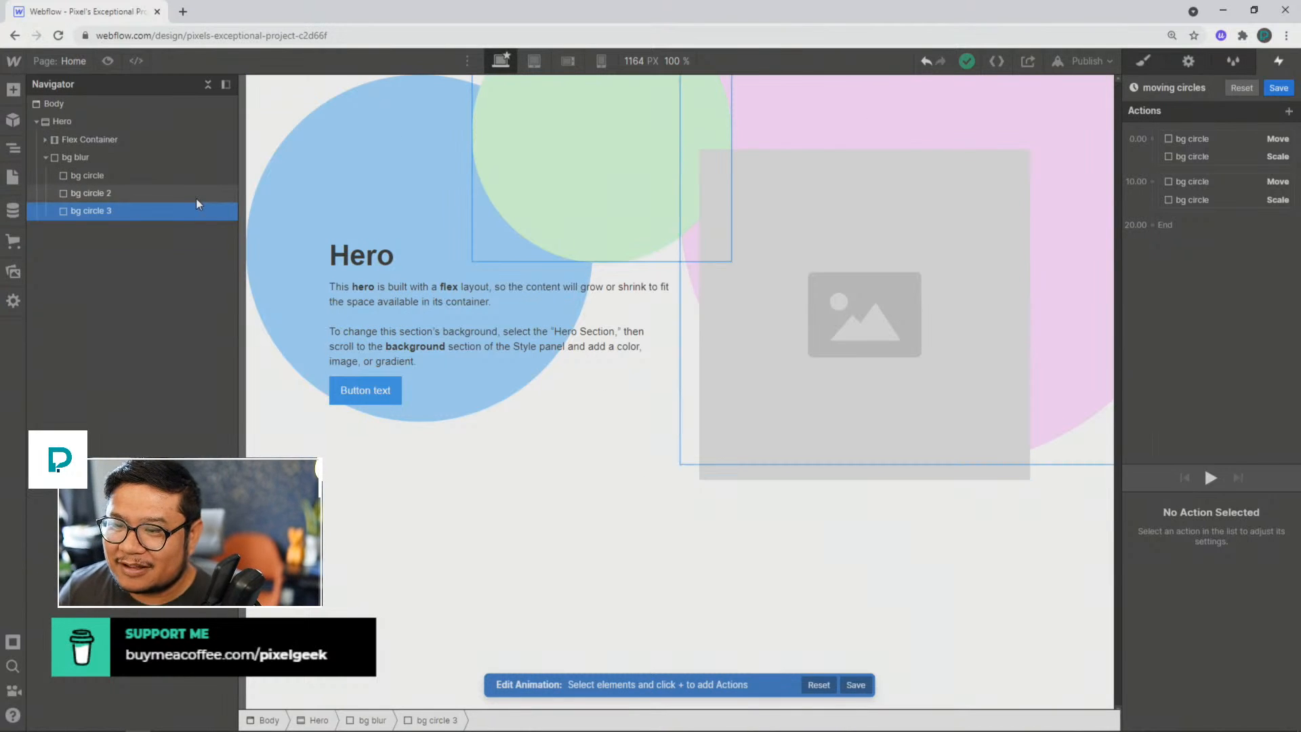
pyautogui.click(108, 193)
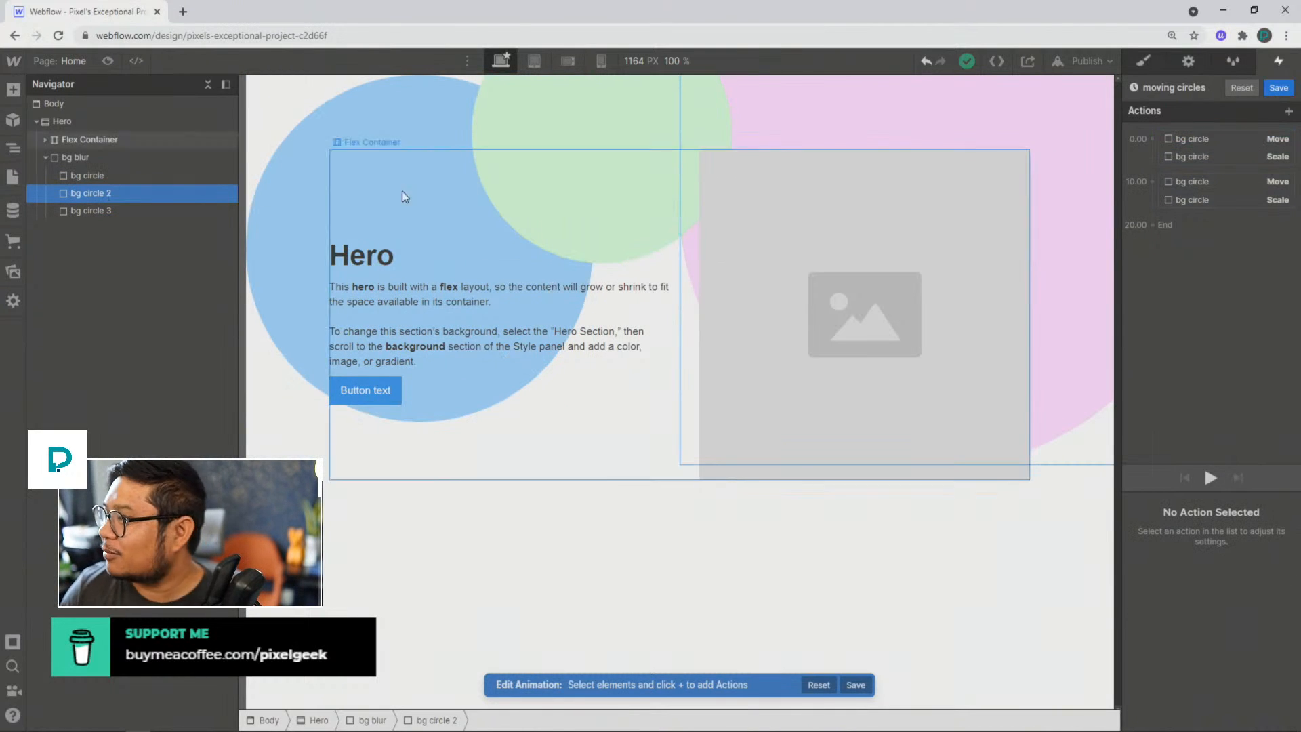
pyautogui.click(1147, 136)
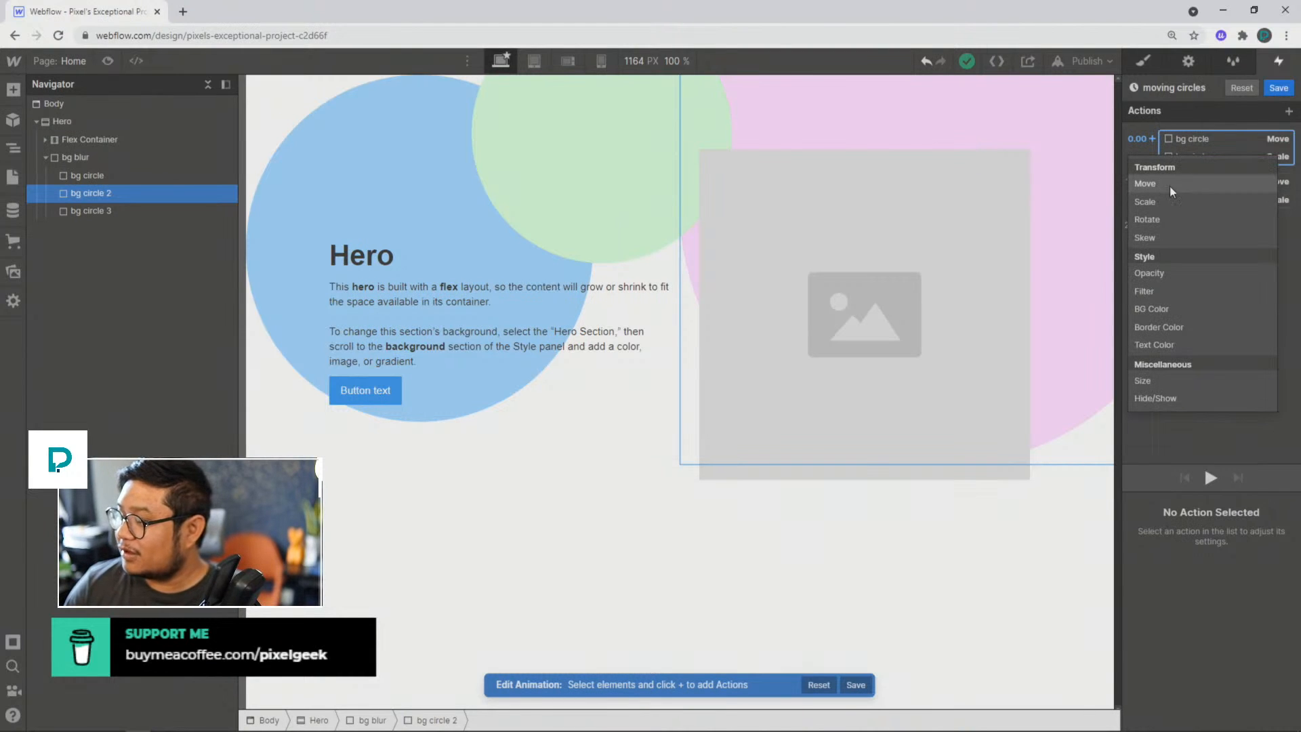
pyautogui.click(1181, 456)
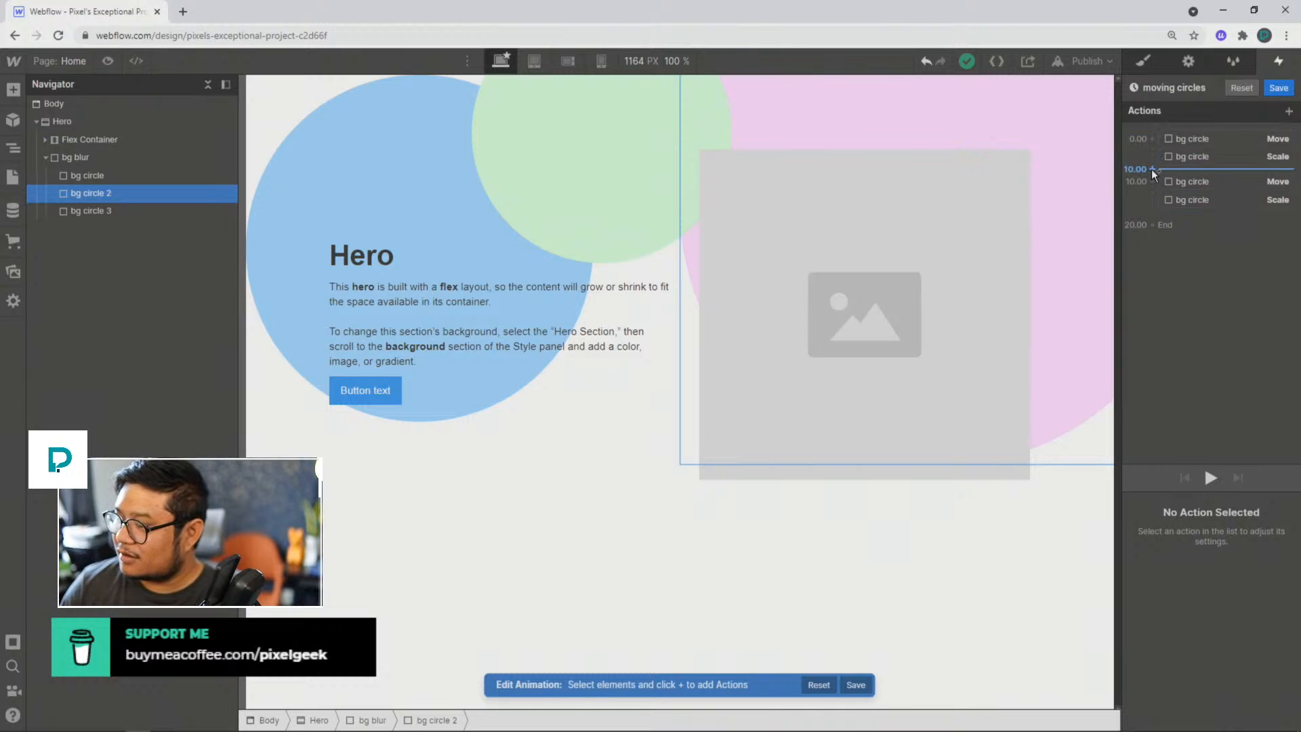
pyautogui.click(1151, 169)
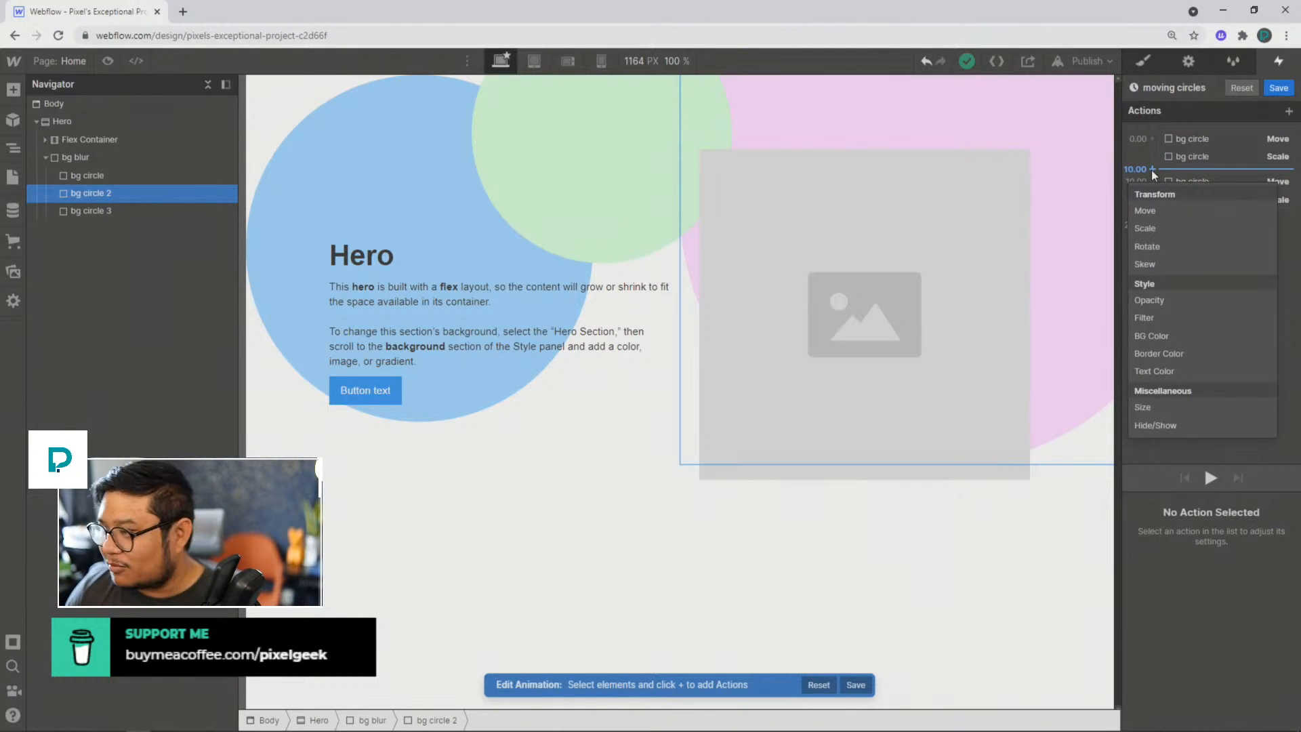
pyautogui.click(1162, 210)
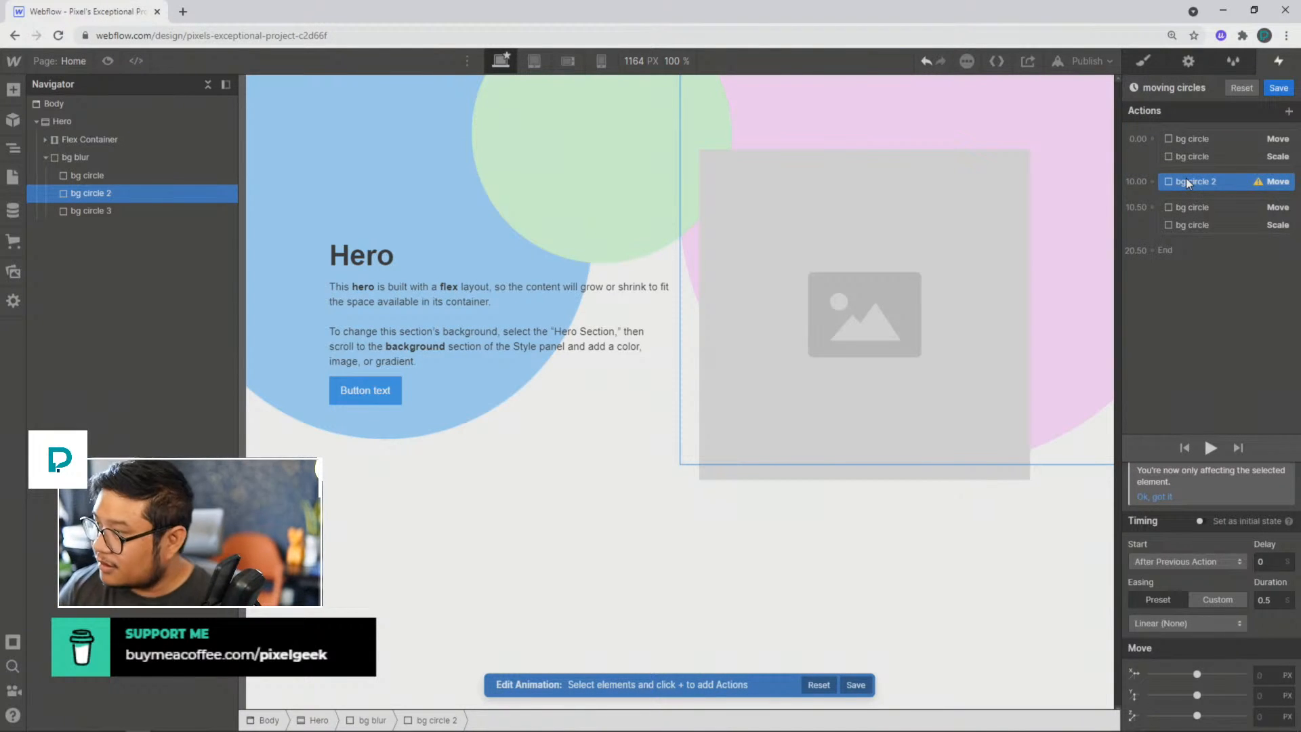
pyautogui.press('Delete')
# Step: Add a Move action for bg circle 2 alongside bg circle's first actions, with a 3.2-second delay, 7-second duration and Ease easing
pyautogui.click(117, 193)
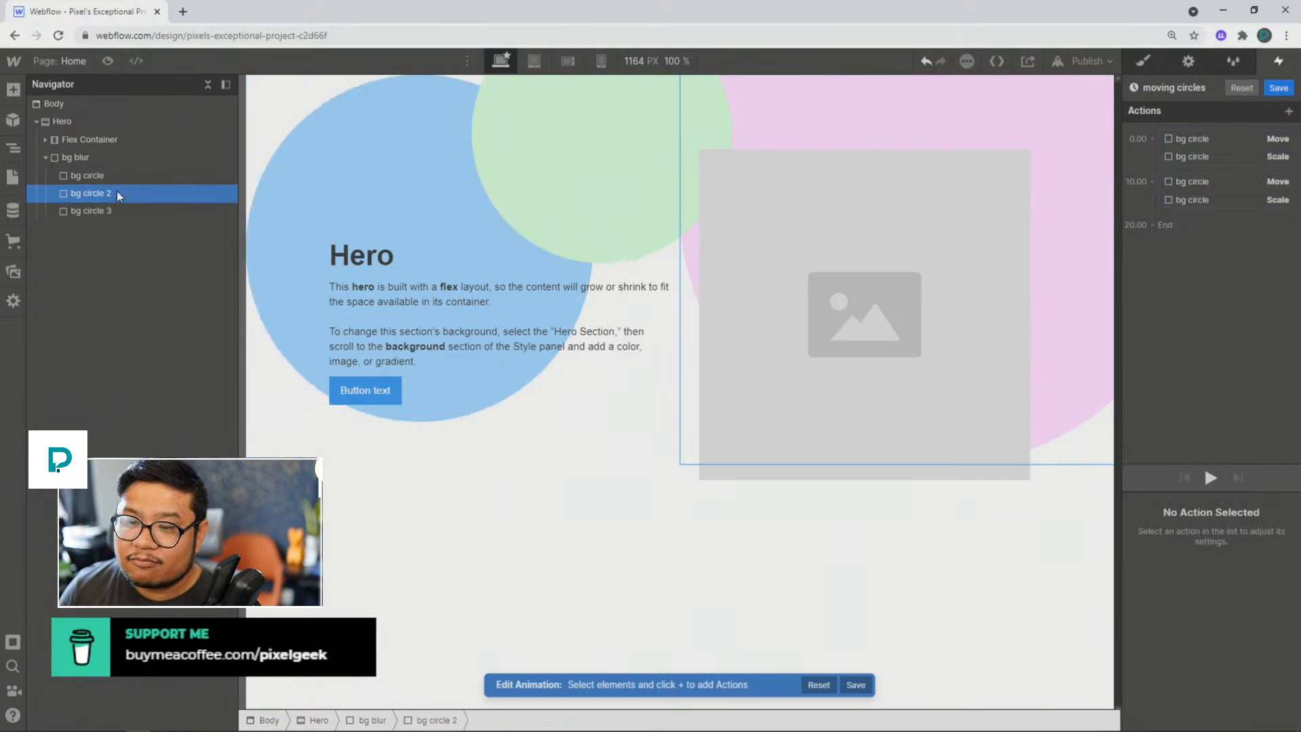
pyautogui.click(1152, 138)
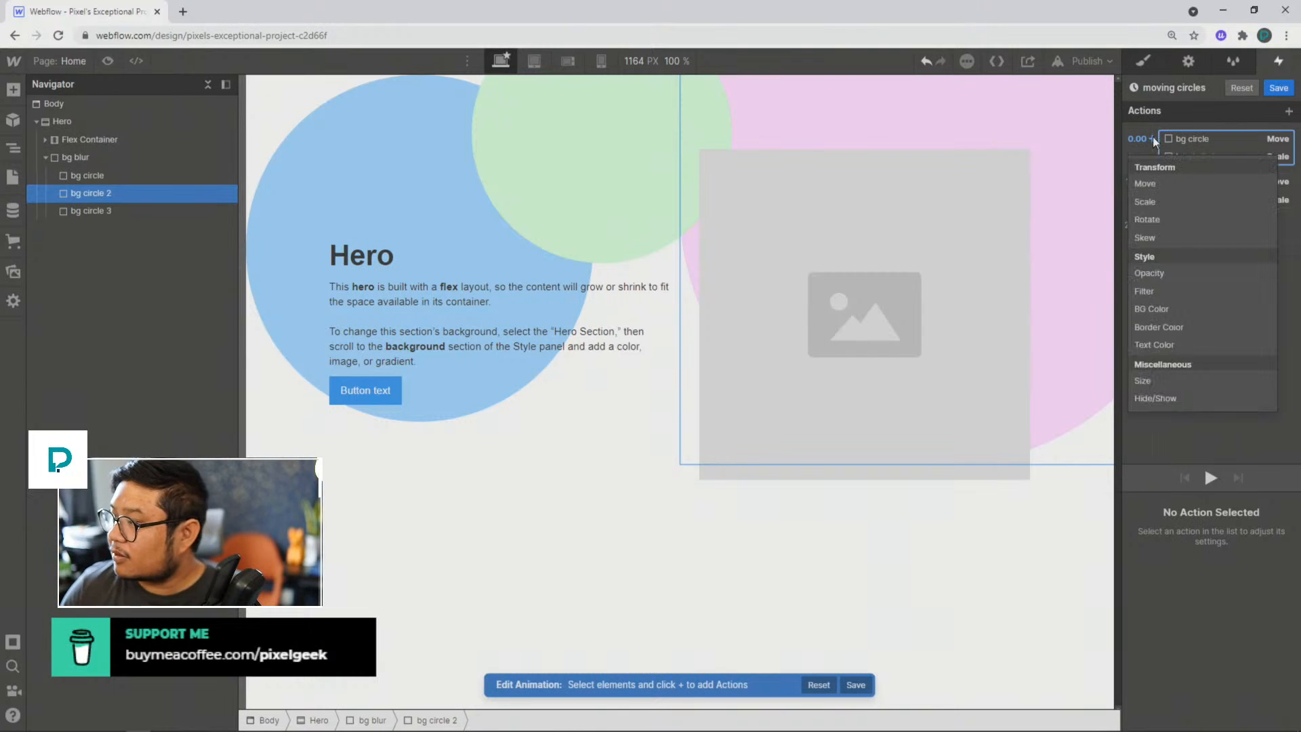
pyautogui.click(1149, 186)
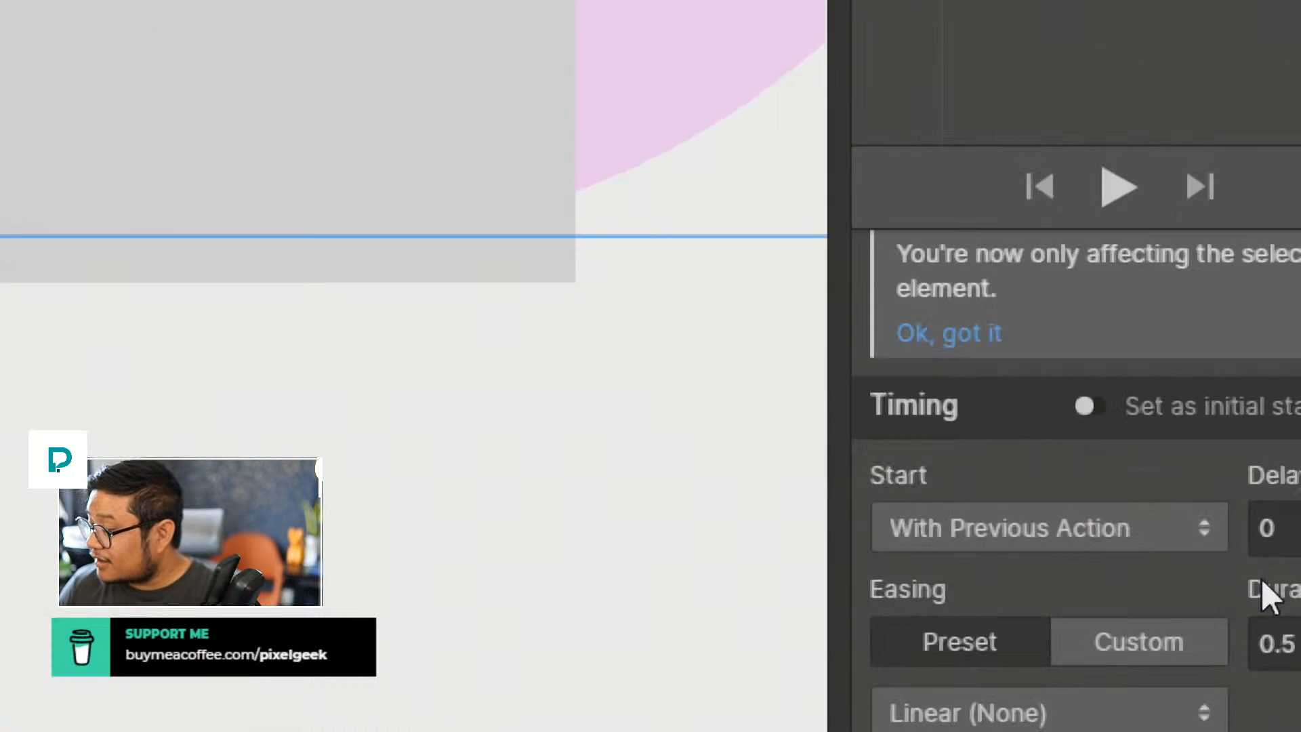
pyautogui.click(1266, 563)
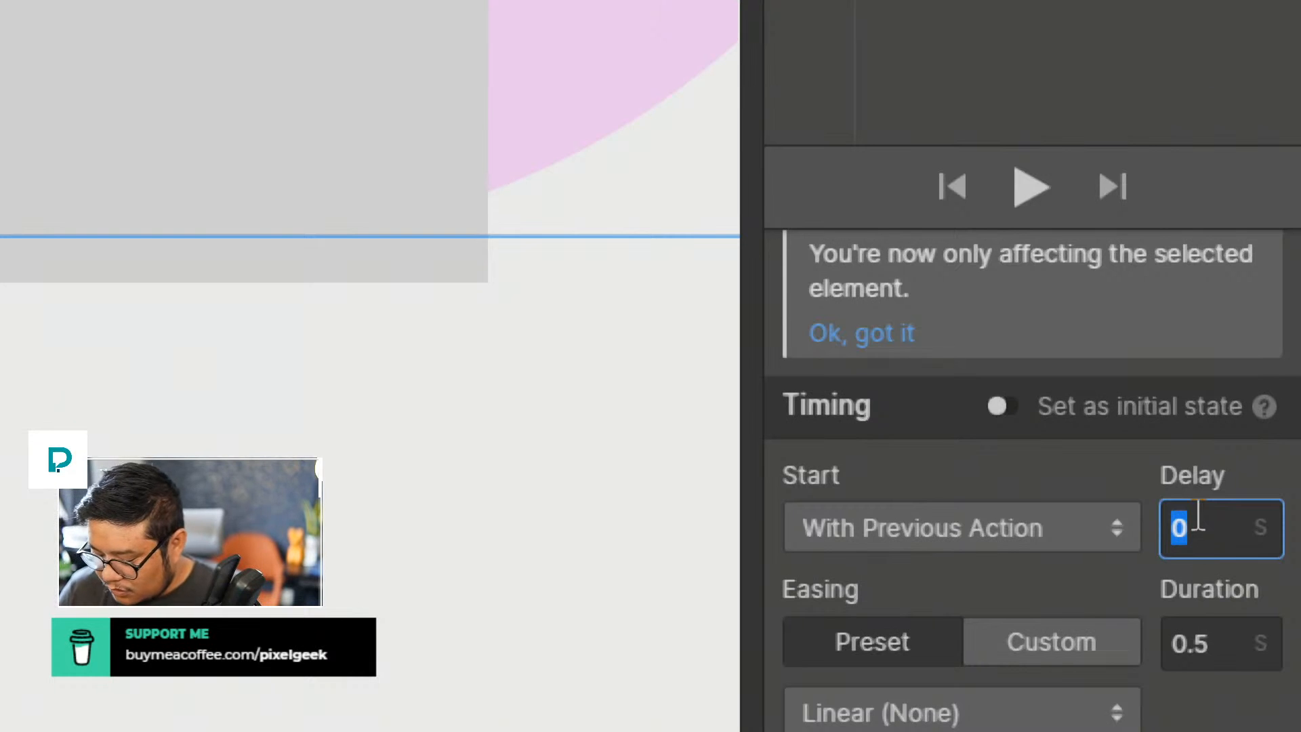
pyautogui.write('3.2')
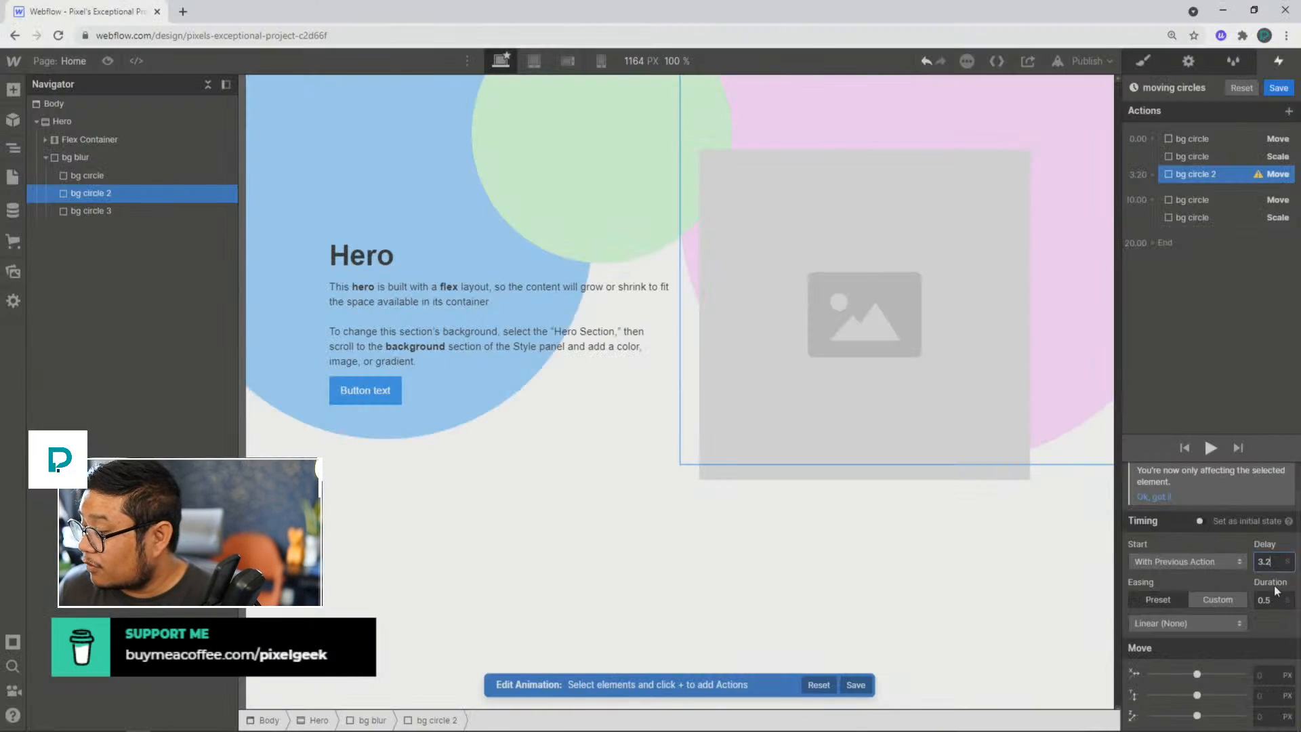
pyautogui.click(1270, 600)
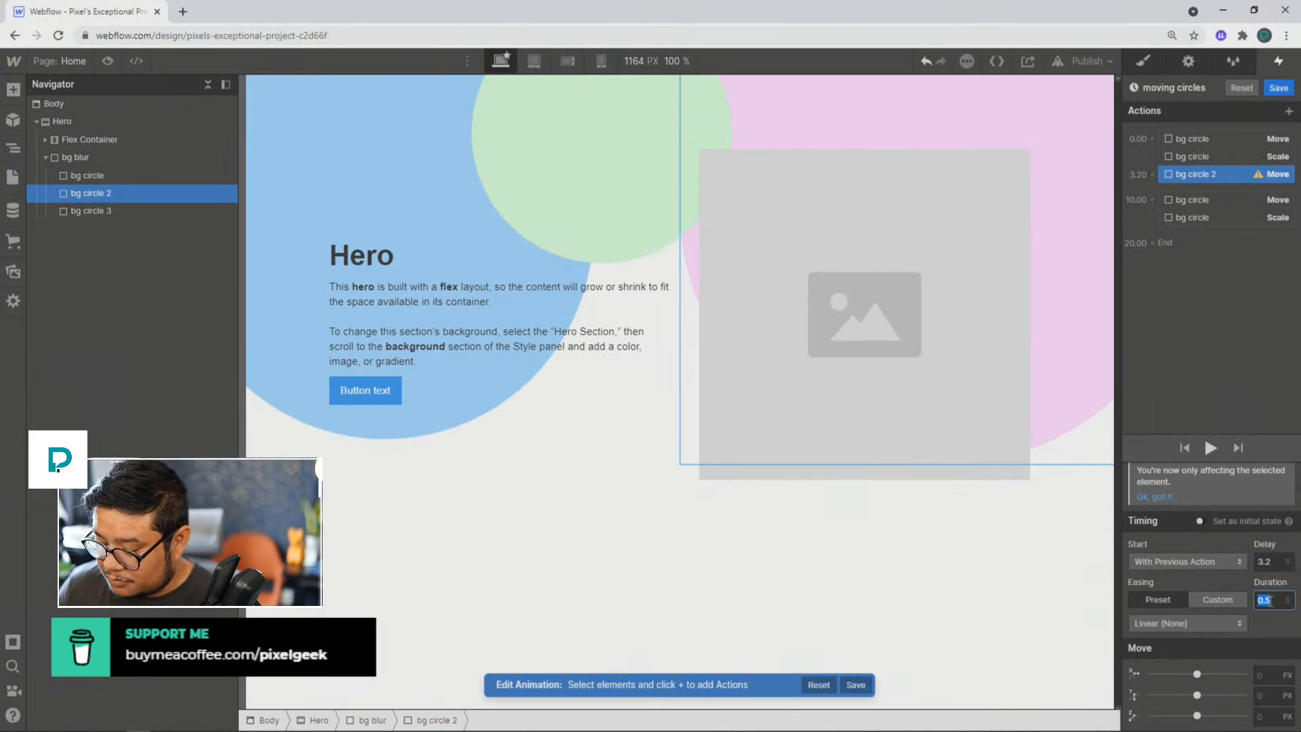
pyautogui.write('7')
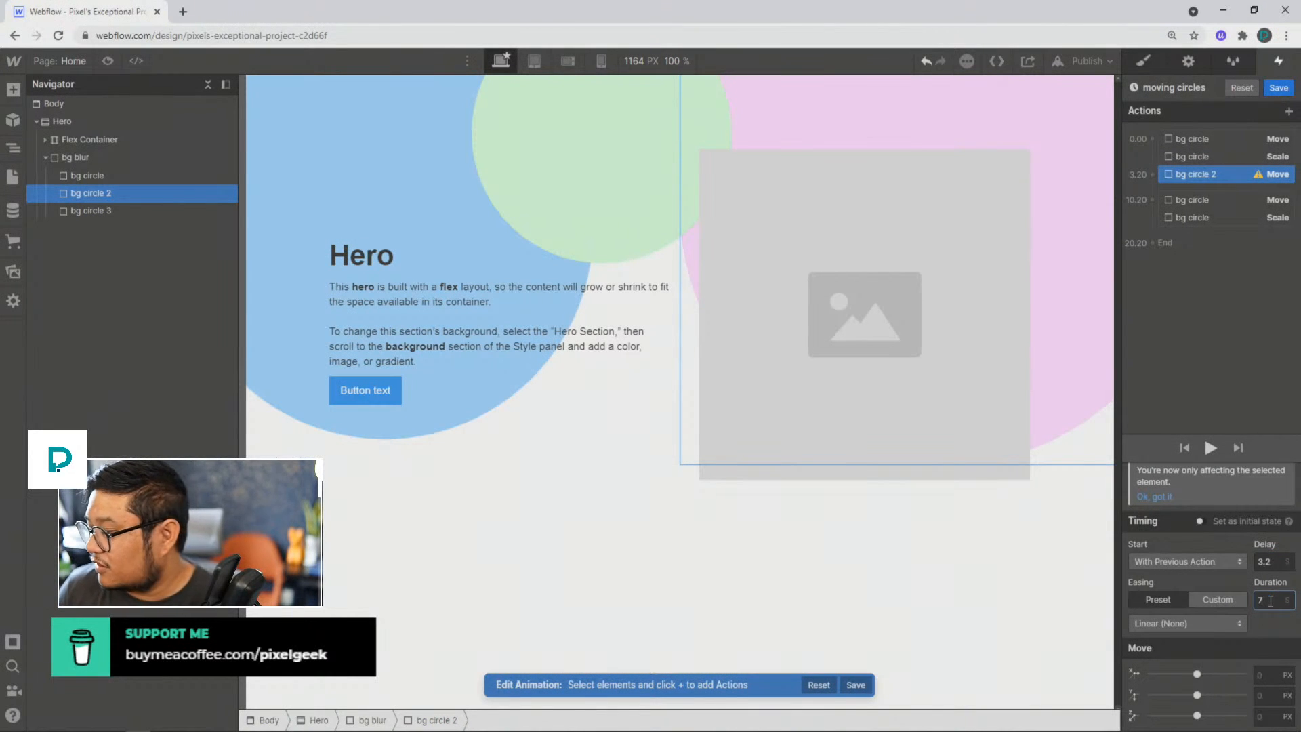
pyautogui.click(1158, 620)
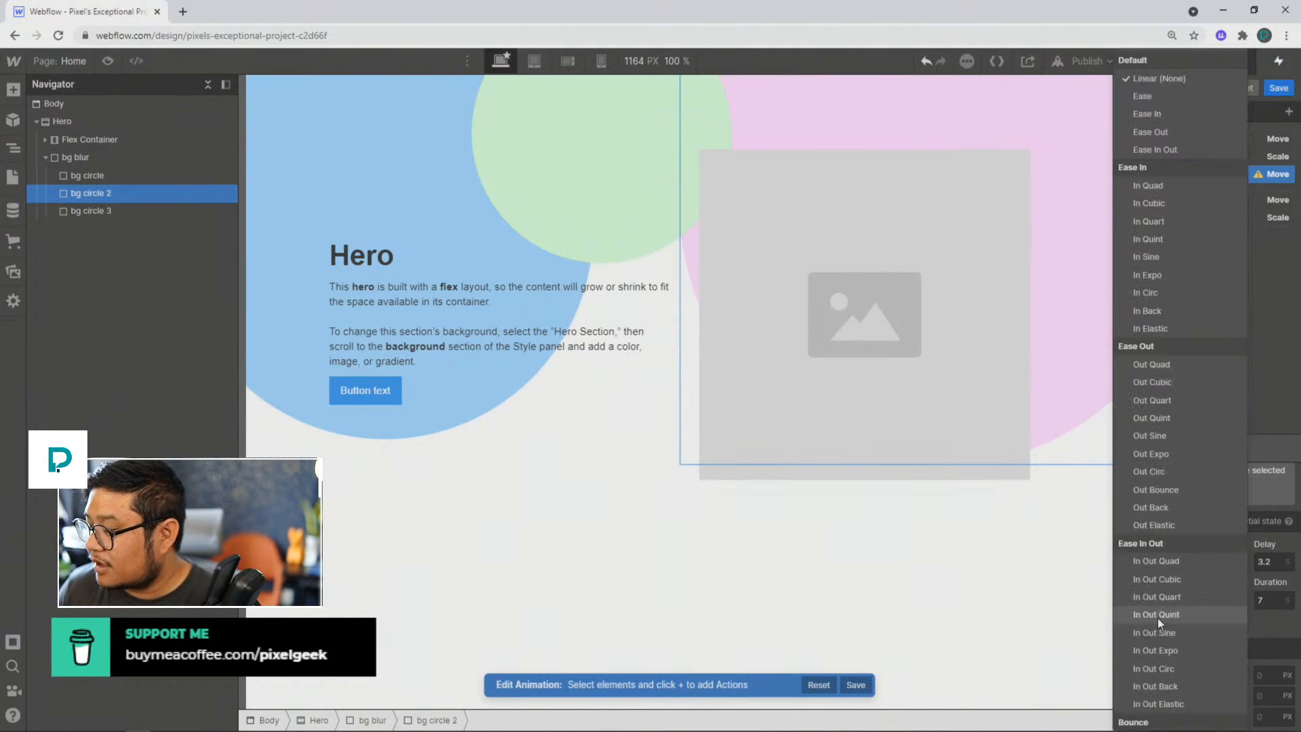
pyautogui.click(1179, 95)
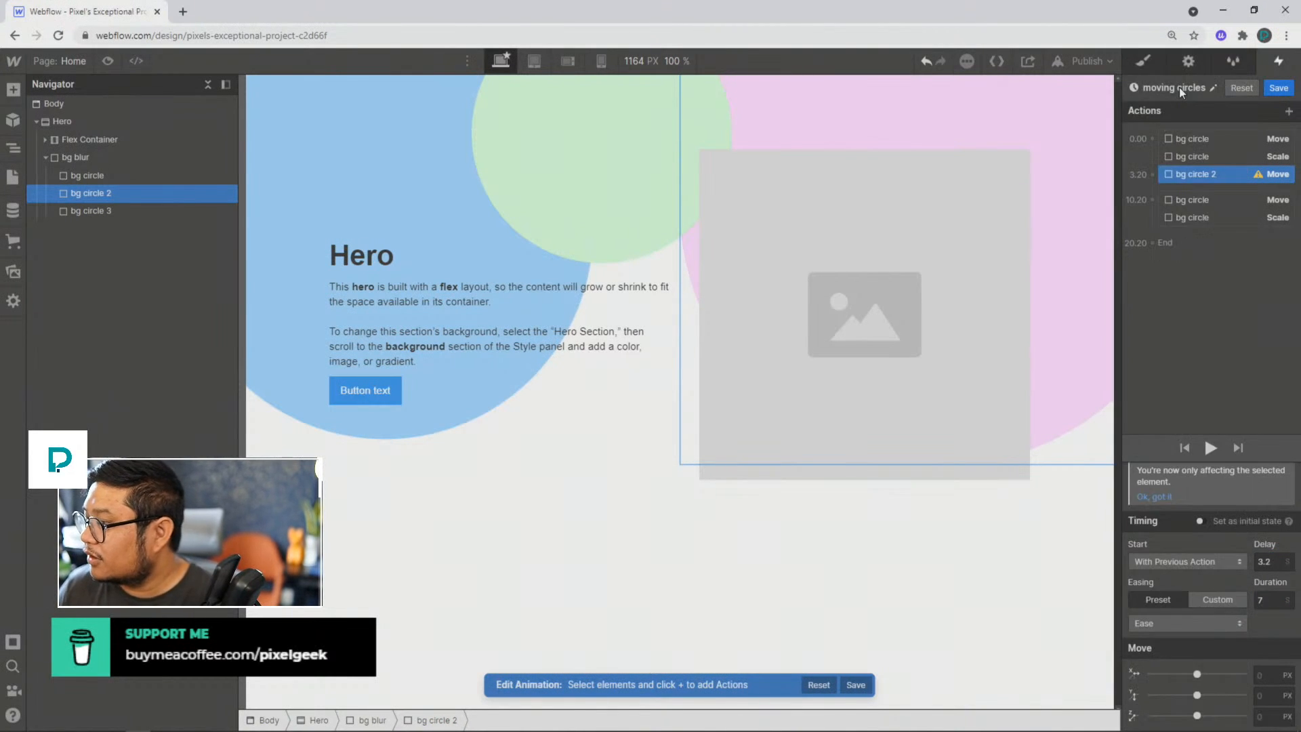
# Step: Set bg circle 2's Move action to -15% on X, after trying 20% and -20%
pyautogui.click(1262, 677)
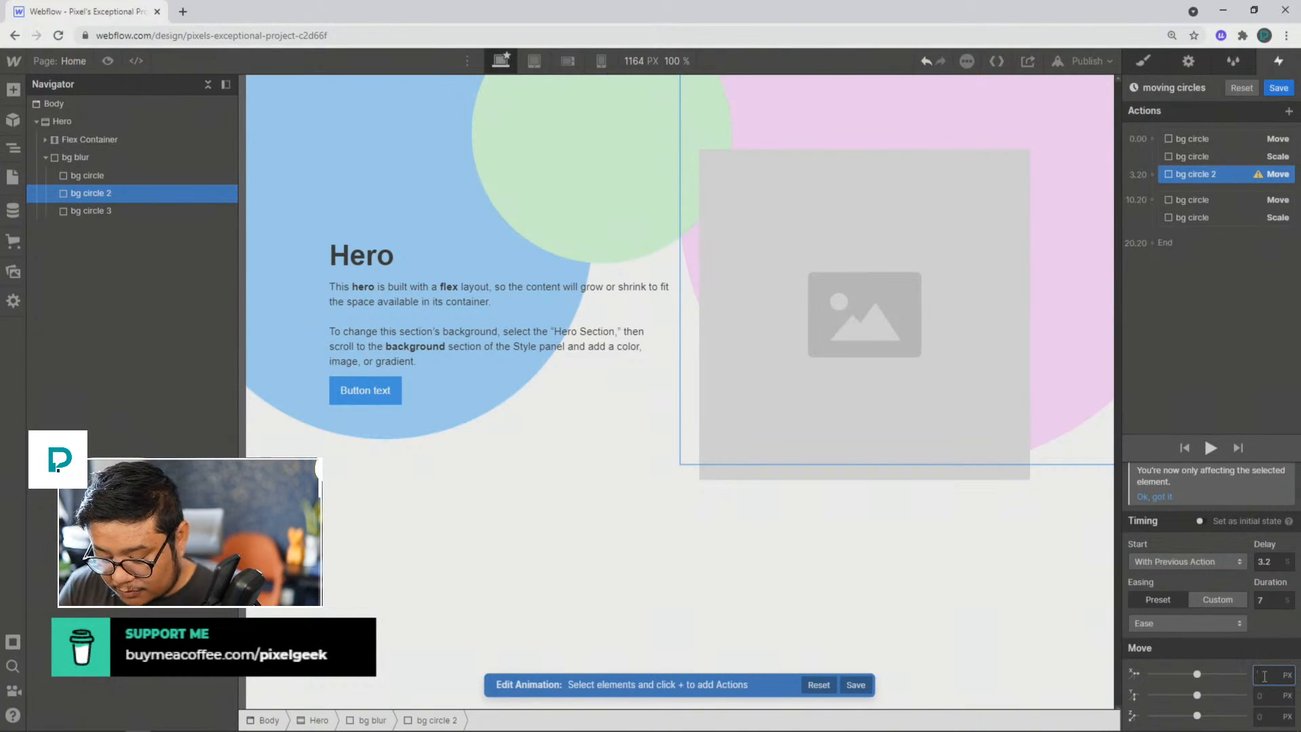
pyautogui.write('20%')
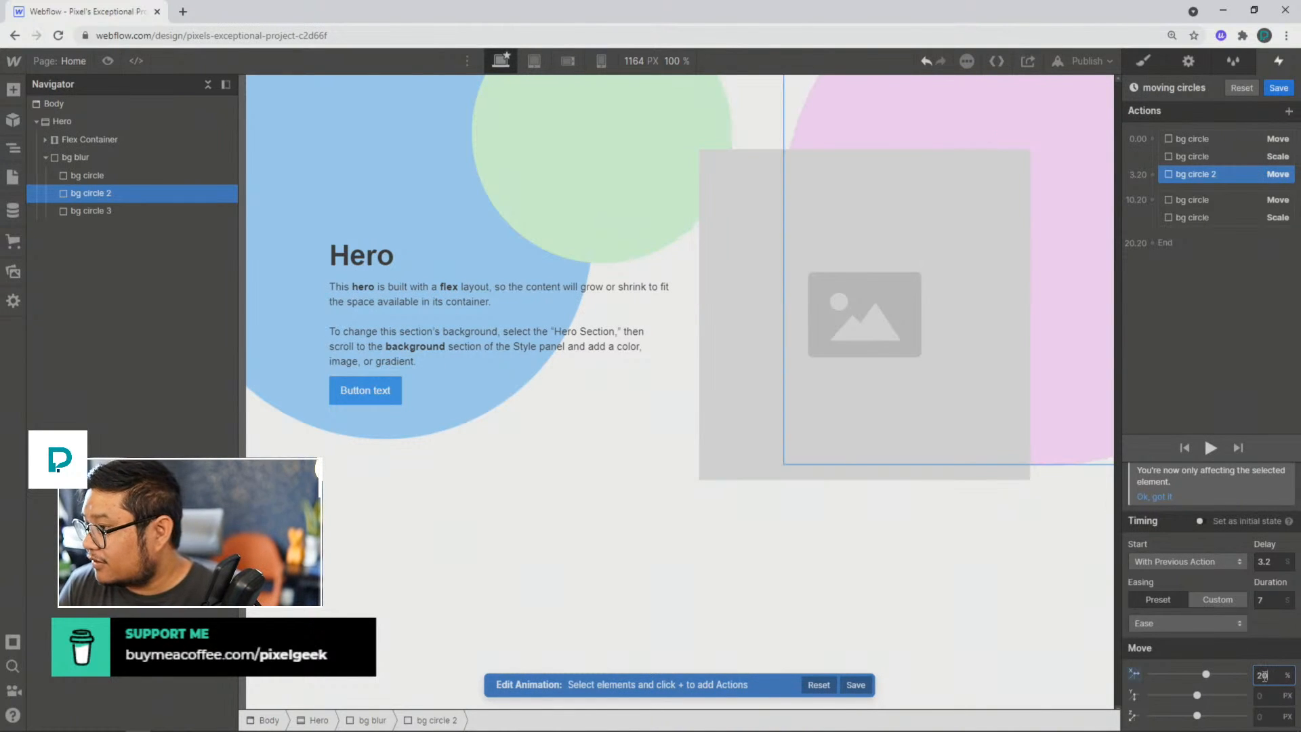
pyautogui.press('BackSpace')
pyautogui.press('BackSpace')
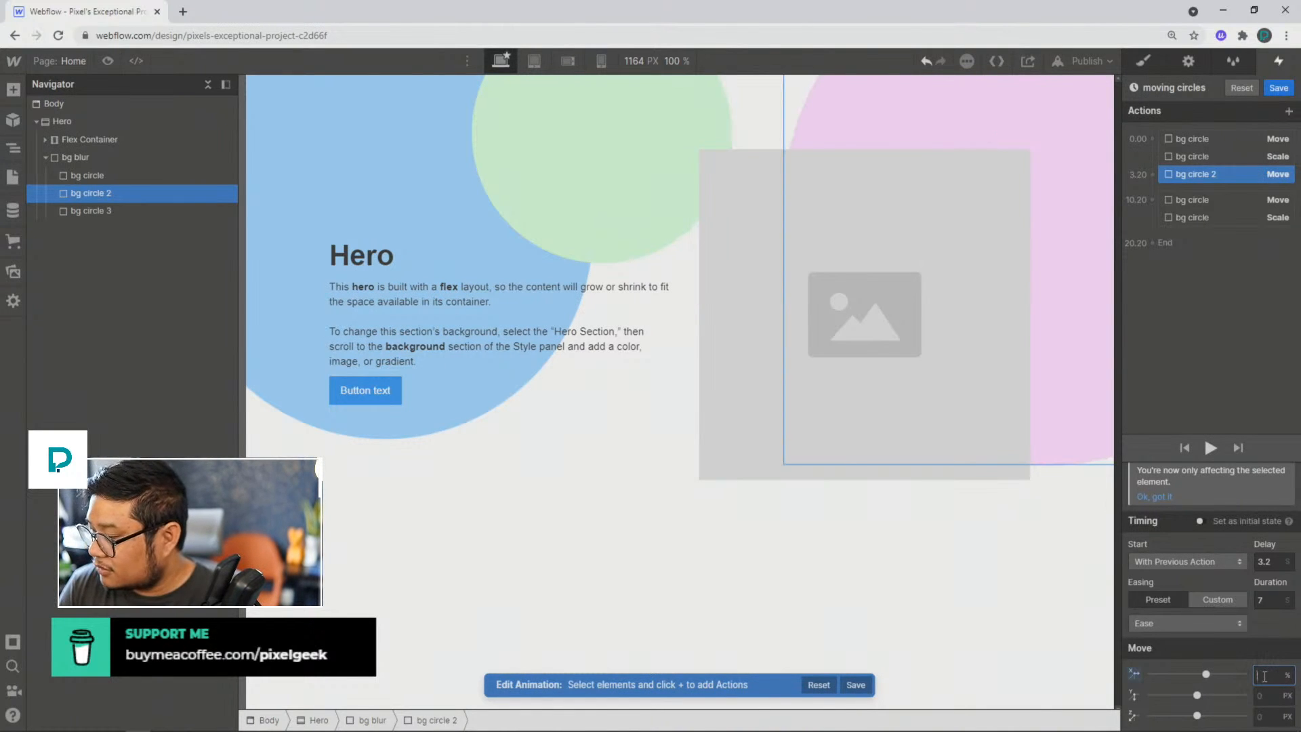
pyautogui.write('-20')
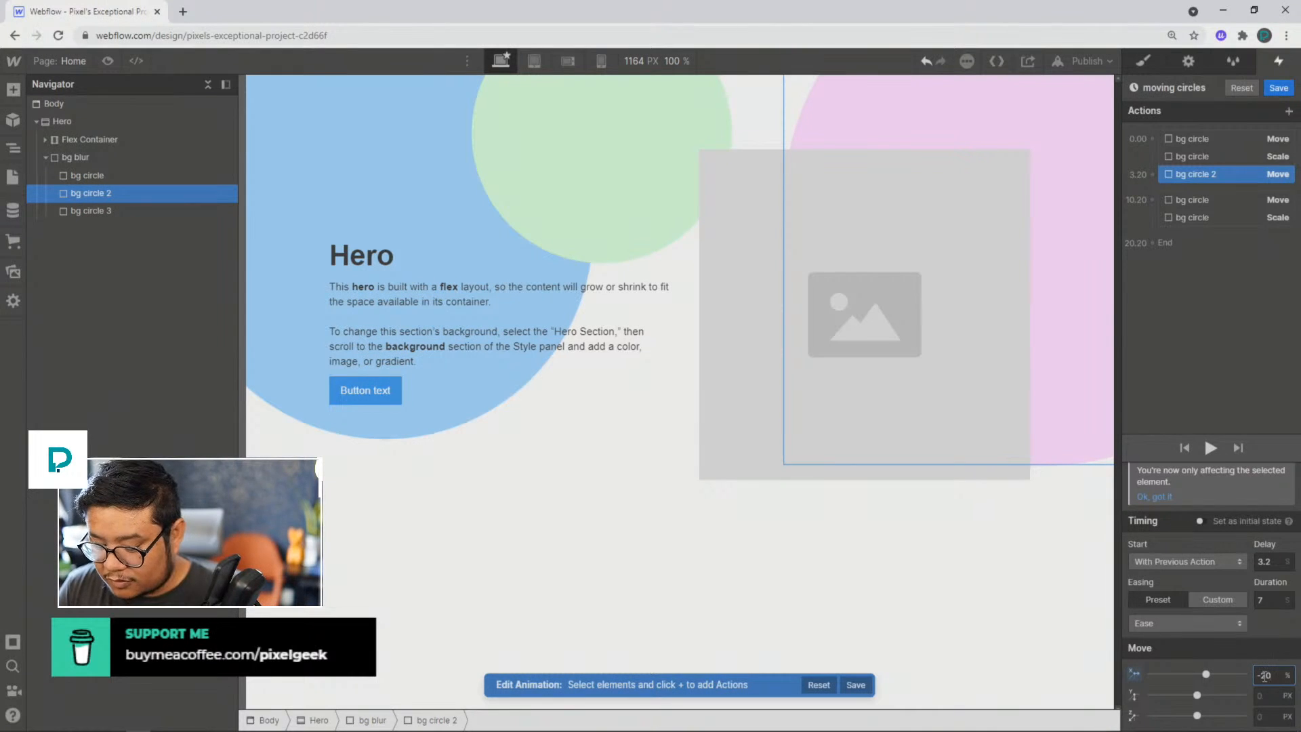
pyautogui.press('Return')
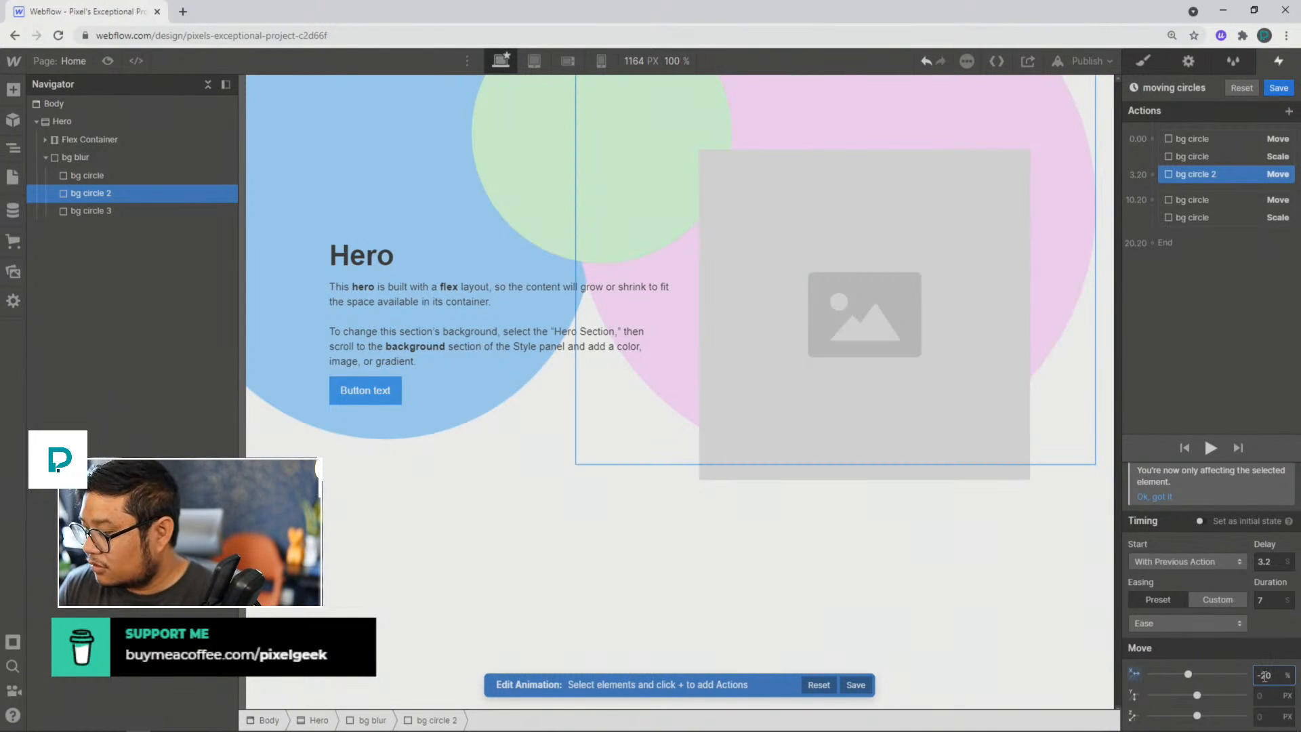
pyautogui.press('BackSpace')
pyautogui.press('BackSpace')
pyautogui.write('15')
pyautogui.press('Return')
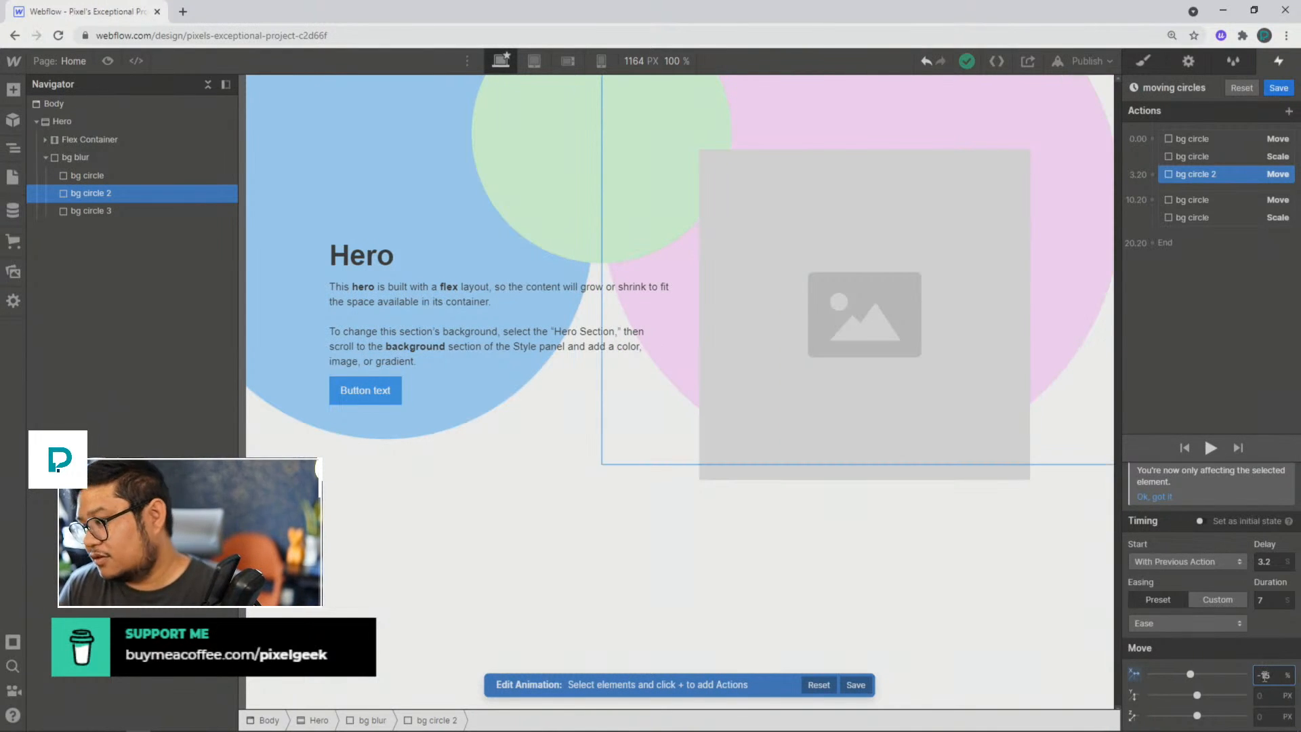
pyautogui.press('Tab')
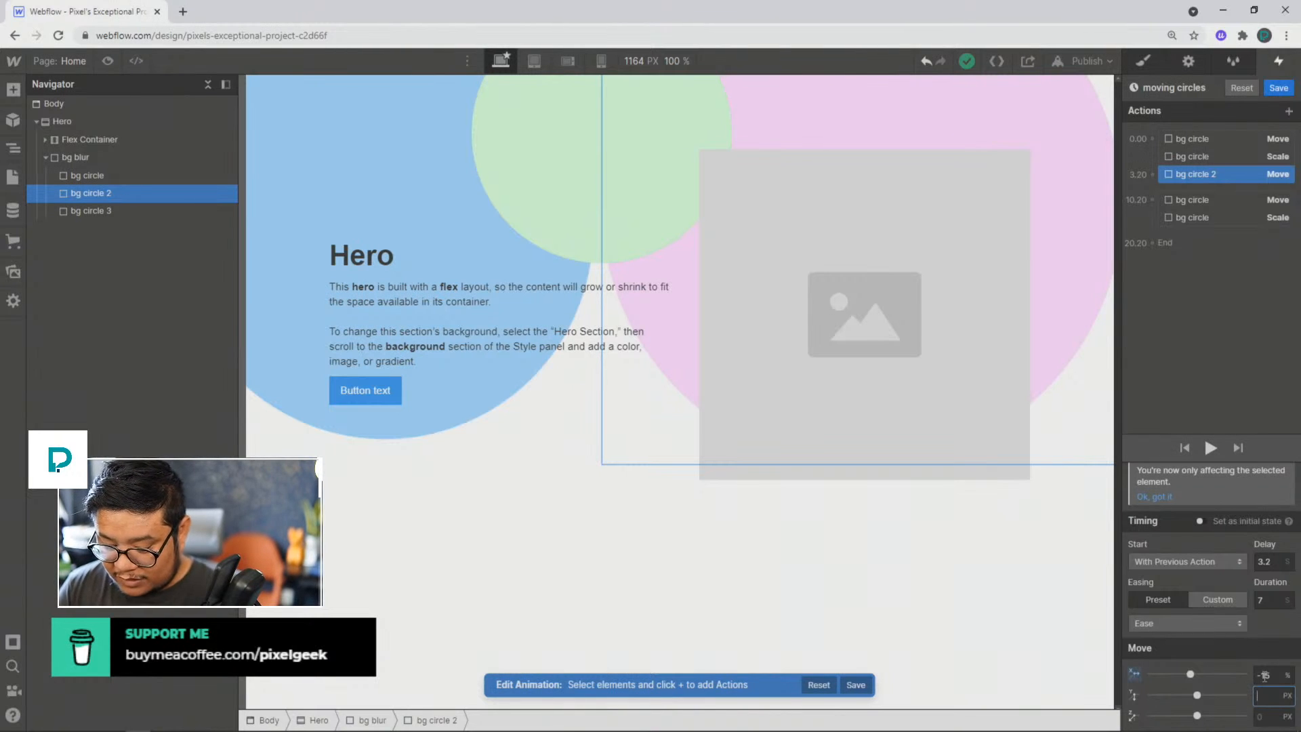
# Step: Set bg circle 2's Move action to 25% on Y and add a Scale action of 0.8 on X and Y, after trying 1.5
pyautogui.write('25')
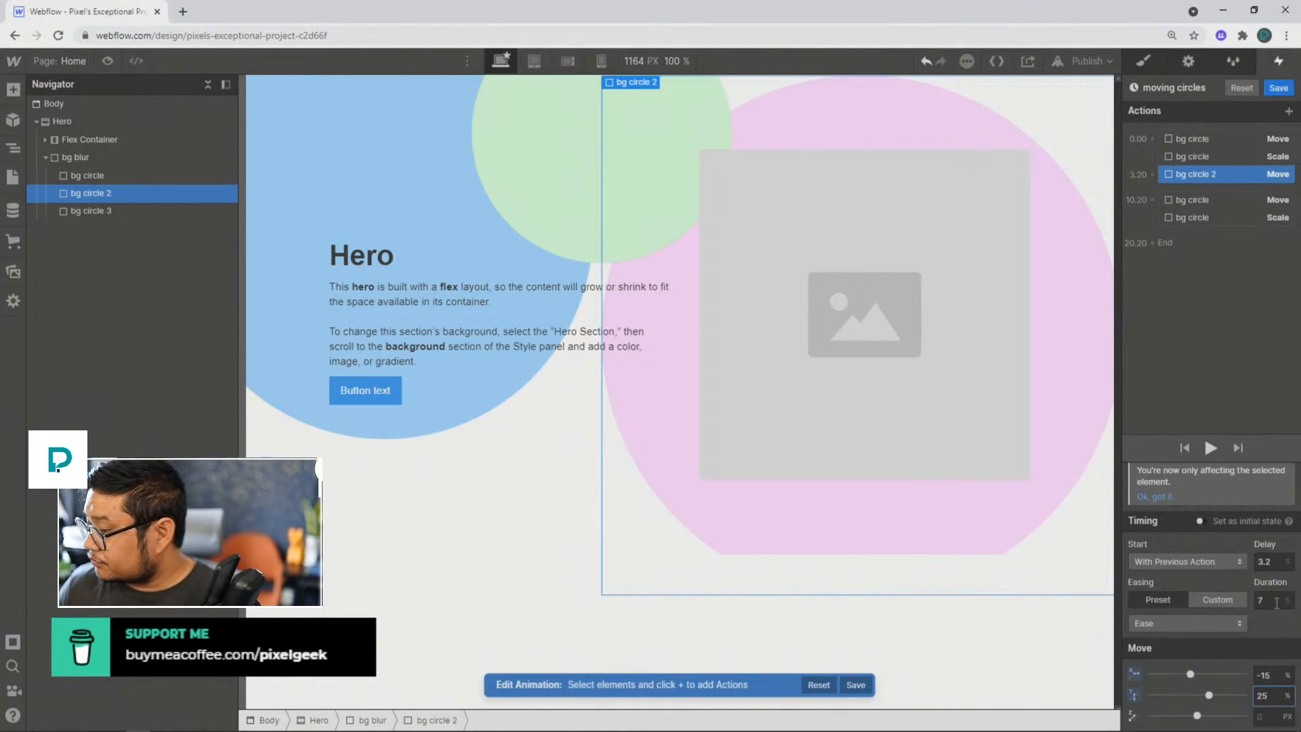
pyautogui.click(1153, 173)
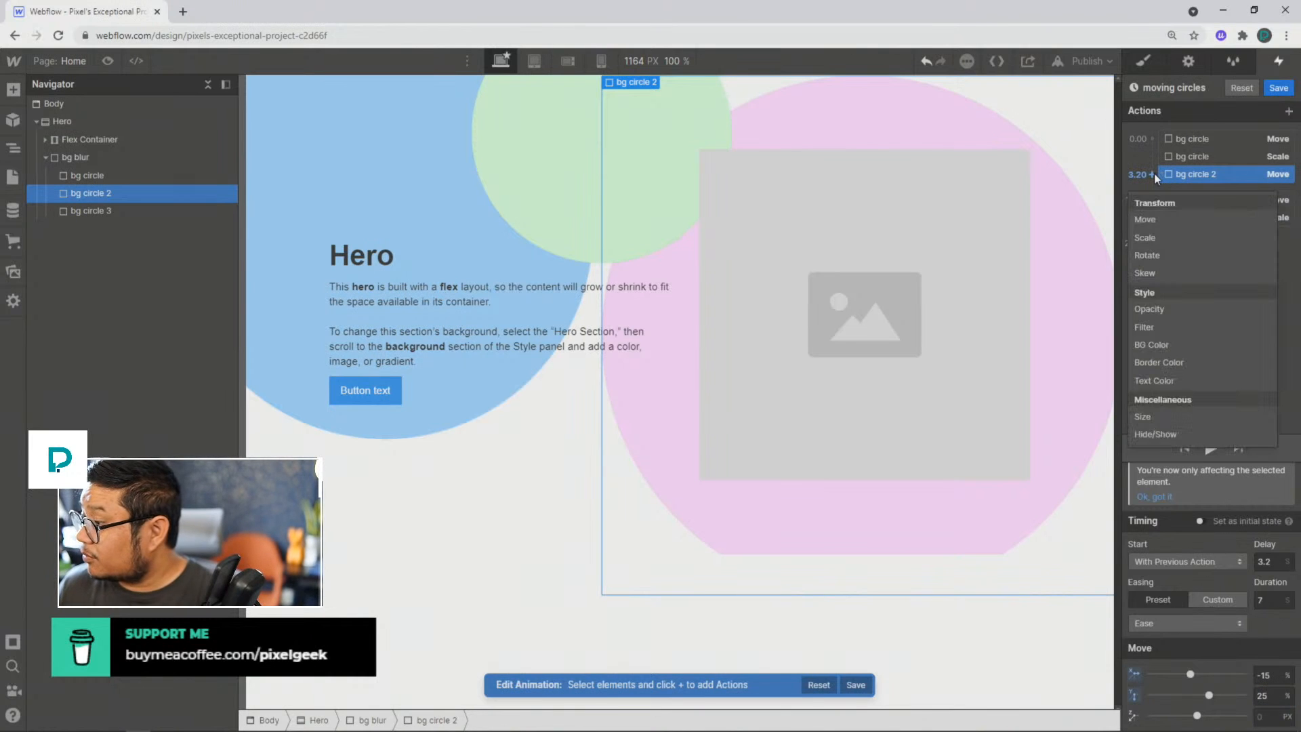
pyautogui.click(1162, 235)
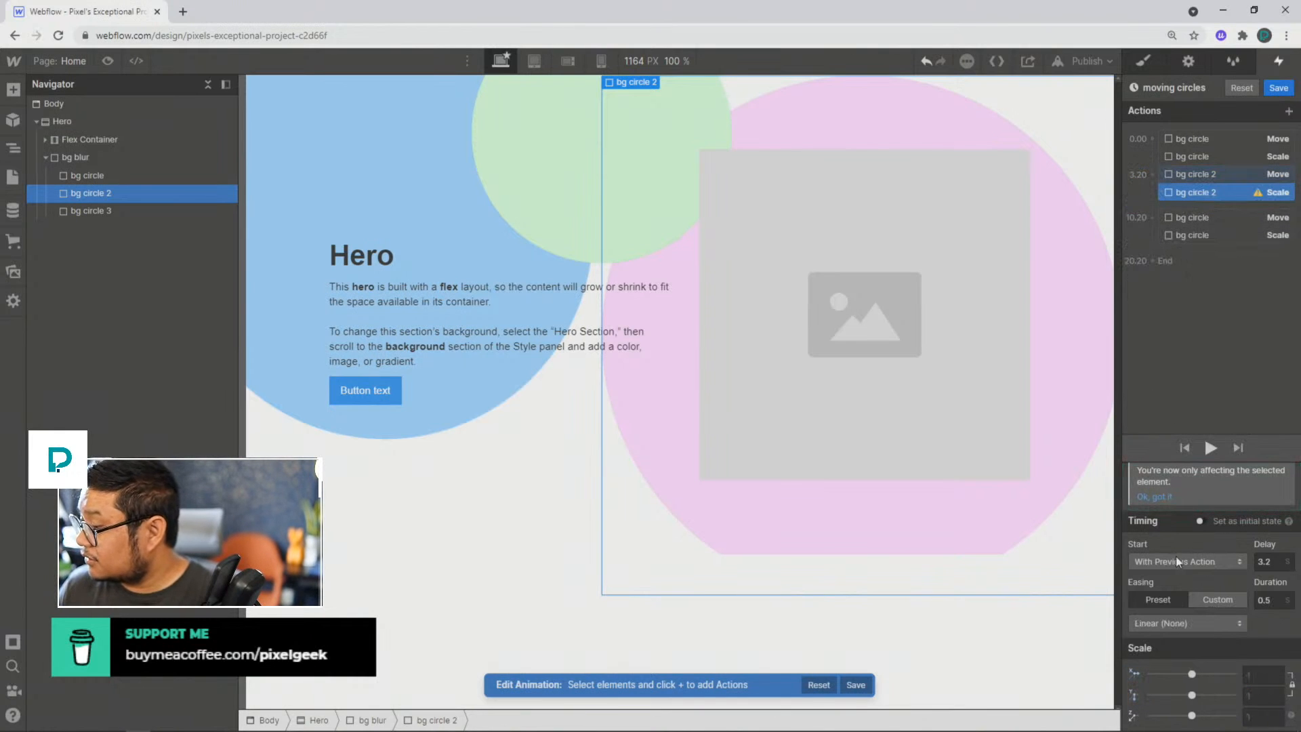
pyautogui.click(1262, 676)
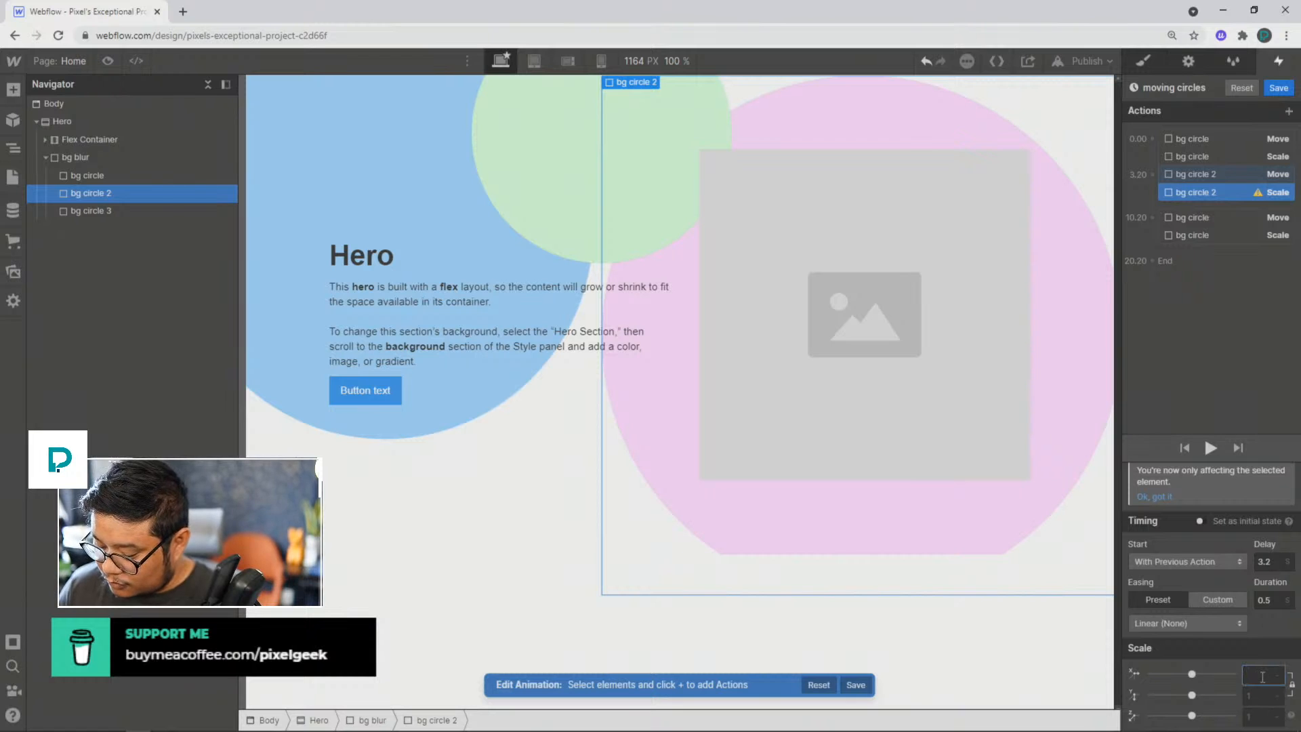
pyautogui.write('1.5')
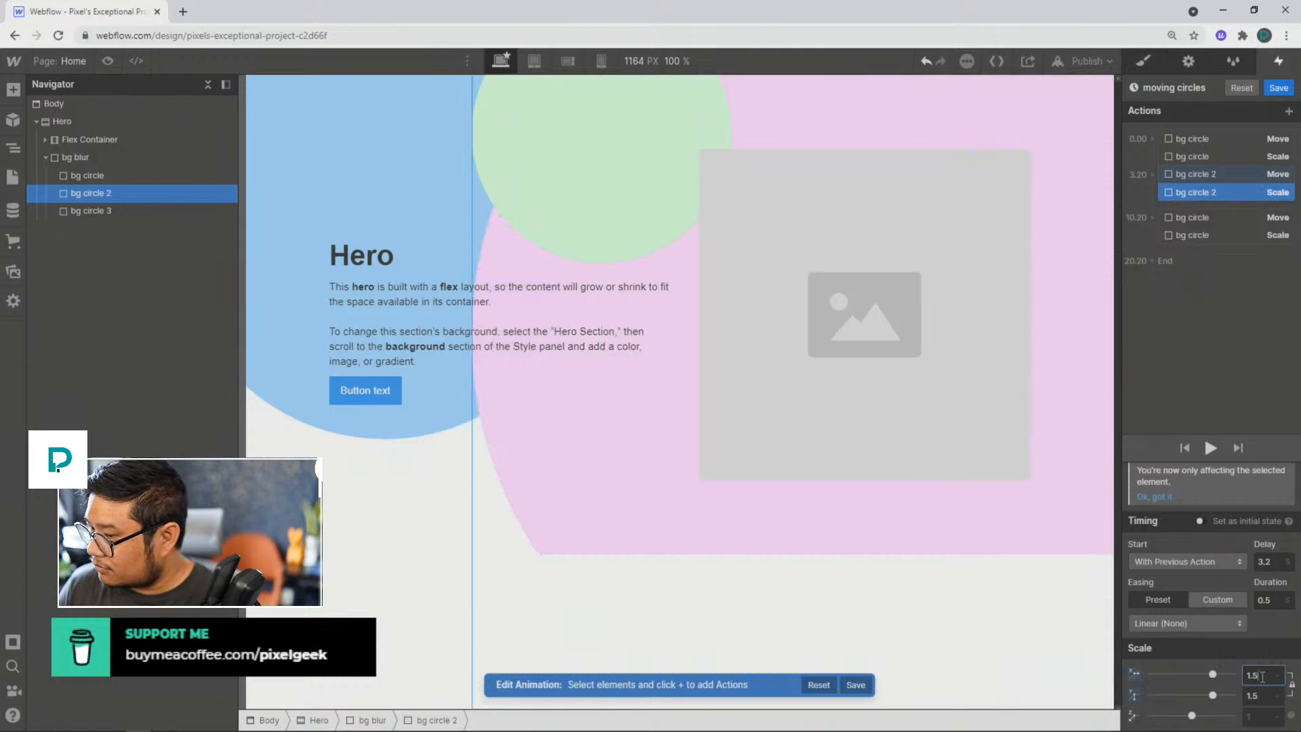
pyautogui.doubleClick(1262, 676)
pyautogui.press('BackSpace')
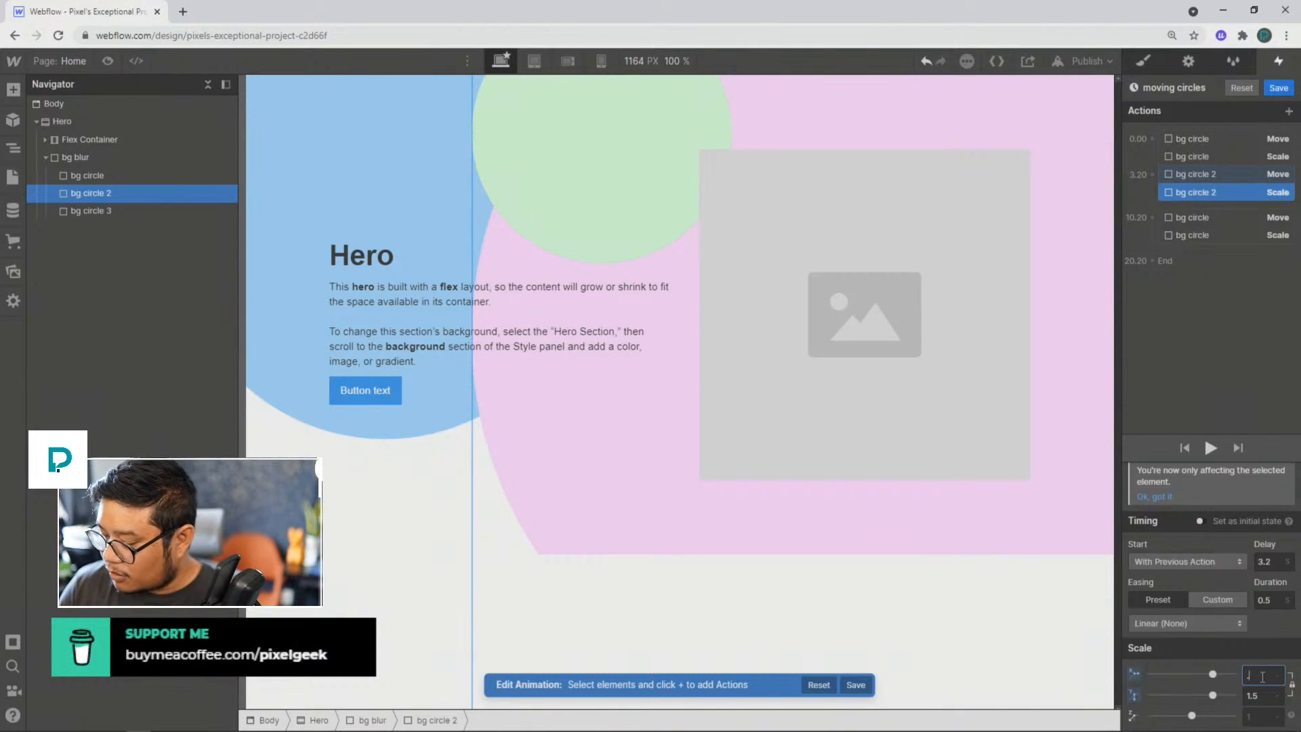
pyautogui.write('0.8')
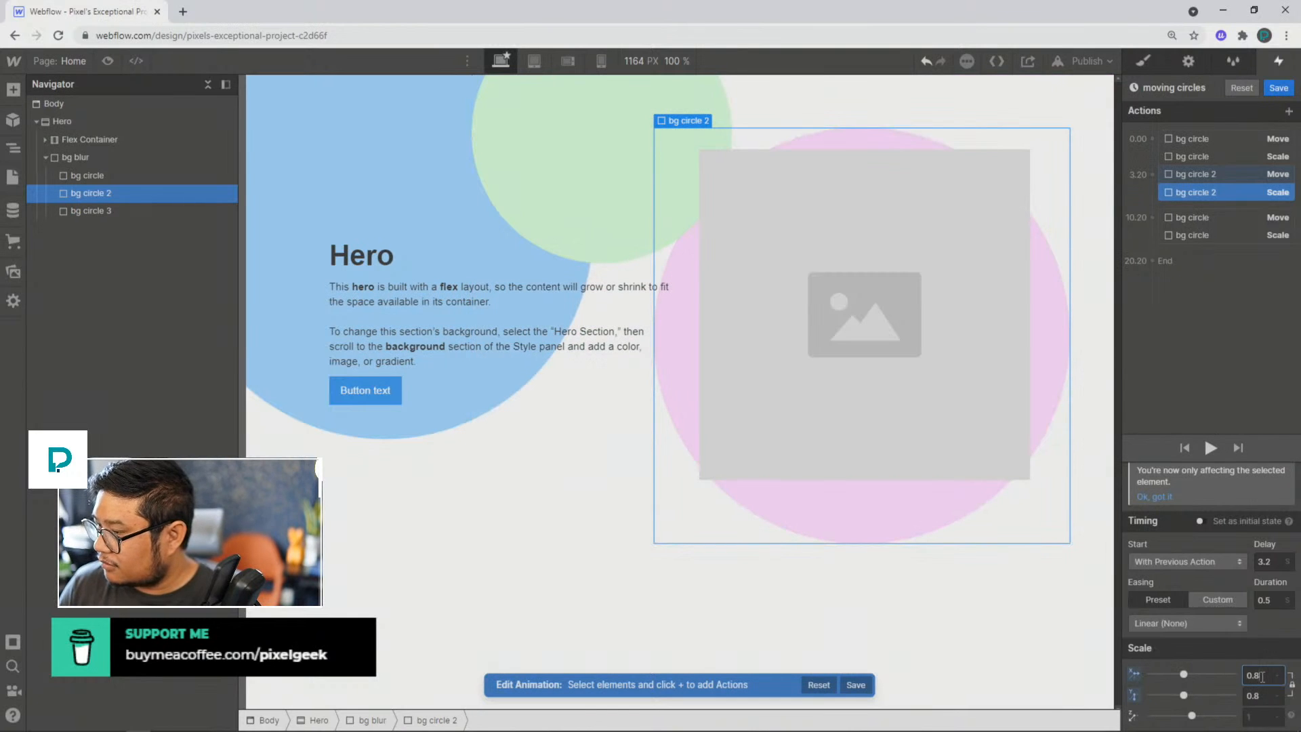
# Step: Duplicate bg circle 2's Move and Scale actions and place the copies after bg circle's second Move and Scale actions in the same group
pyautogui.keyDown('shift'); pyautogui.click(1212, 175); pyautogui.keyUp('shift')
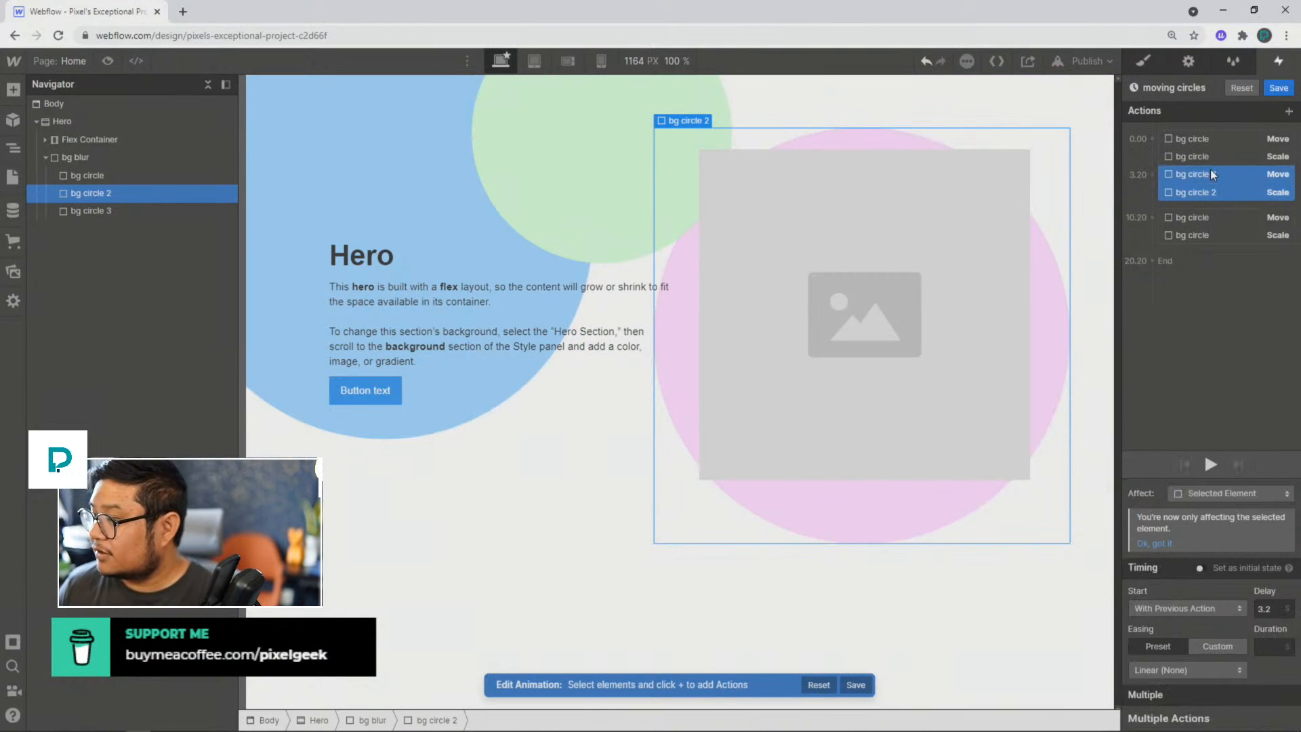
pyautogui.rightClick(1206, 176)
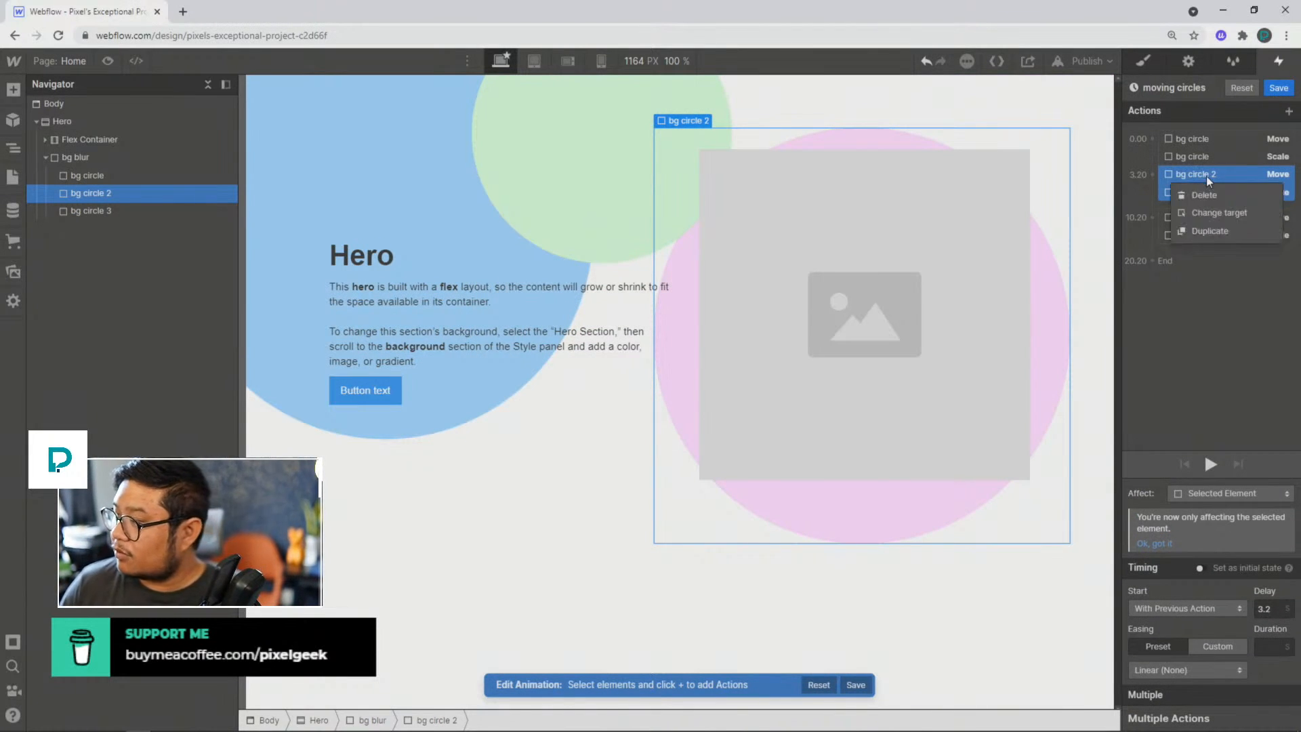
pyautogui.click(1218, 230)
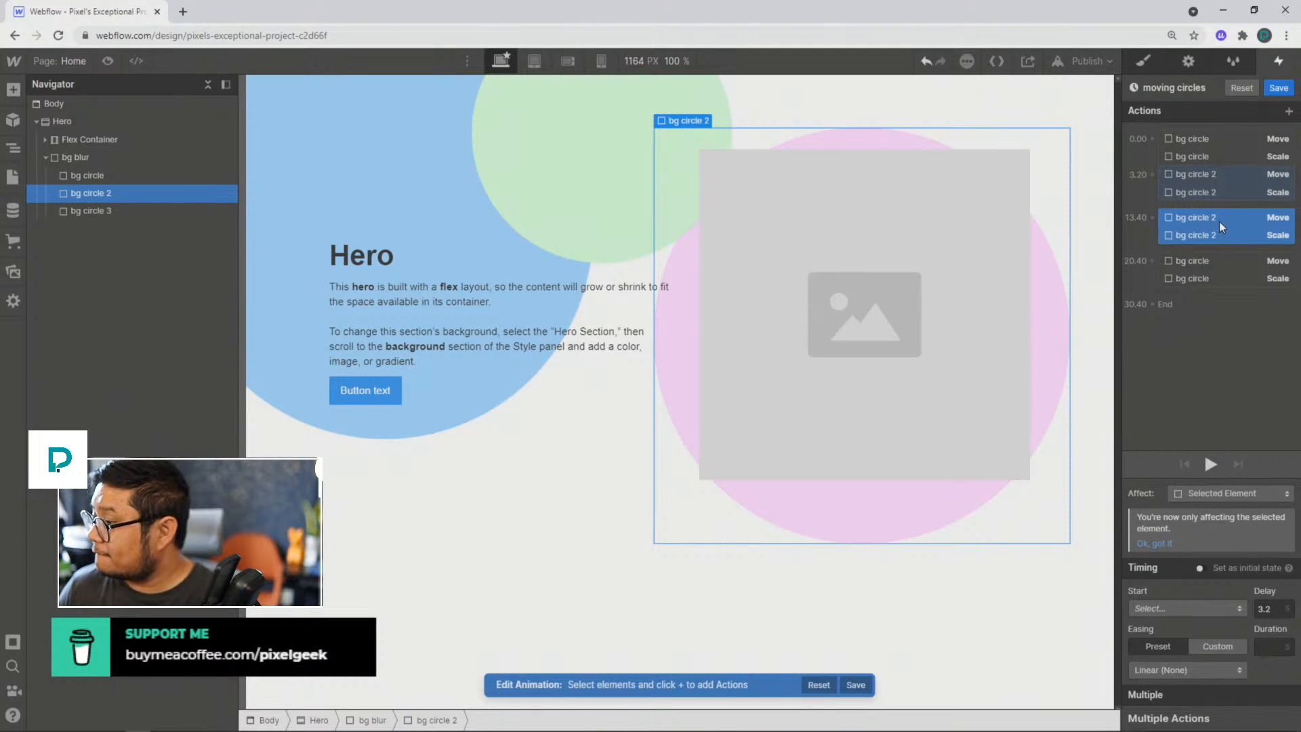
pyautogui.moveTo(1214, 217); pyautogui.dragTo(1202, 269)
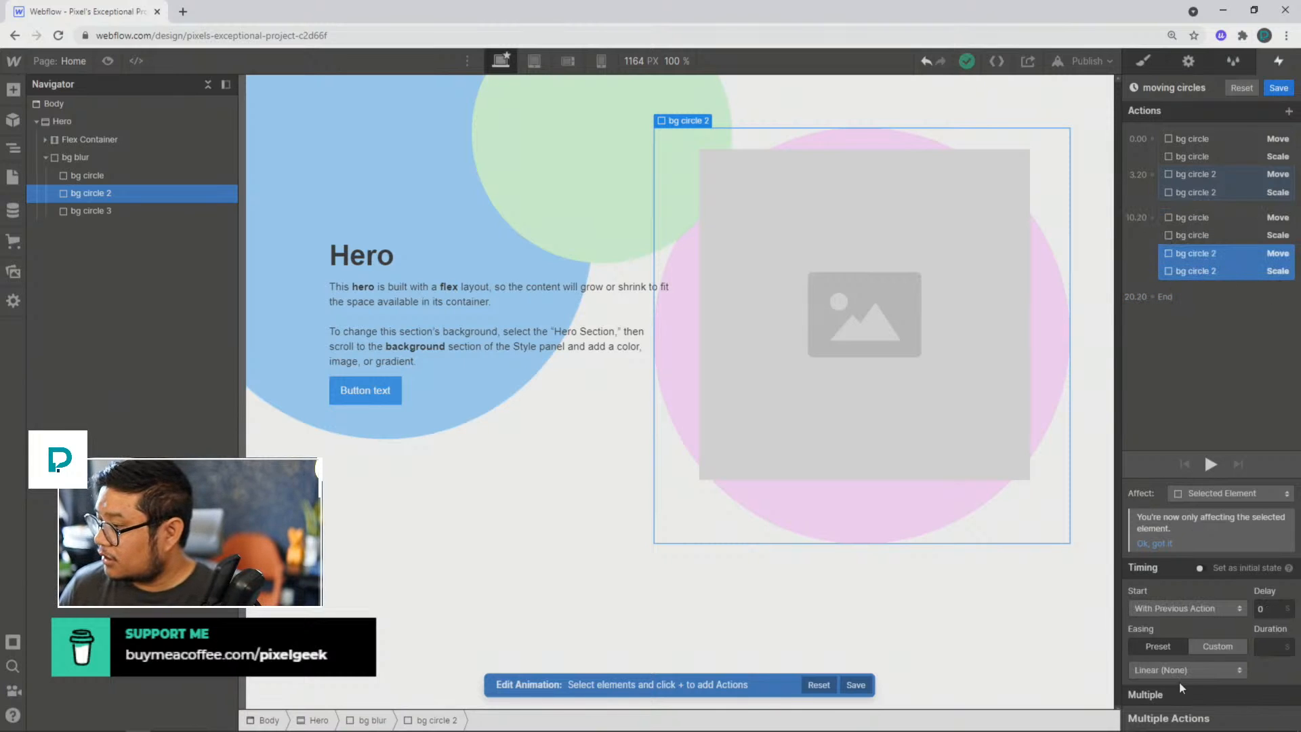
# Step: Set the duplicated bg circle 2 Move action to 0% on both X and Y
pyautogui.click(1218, 248)
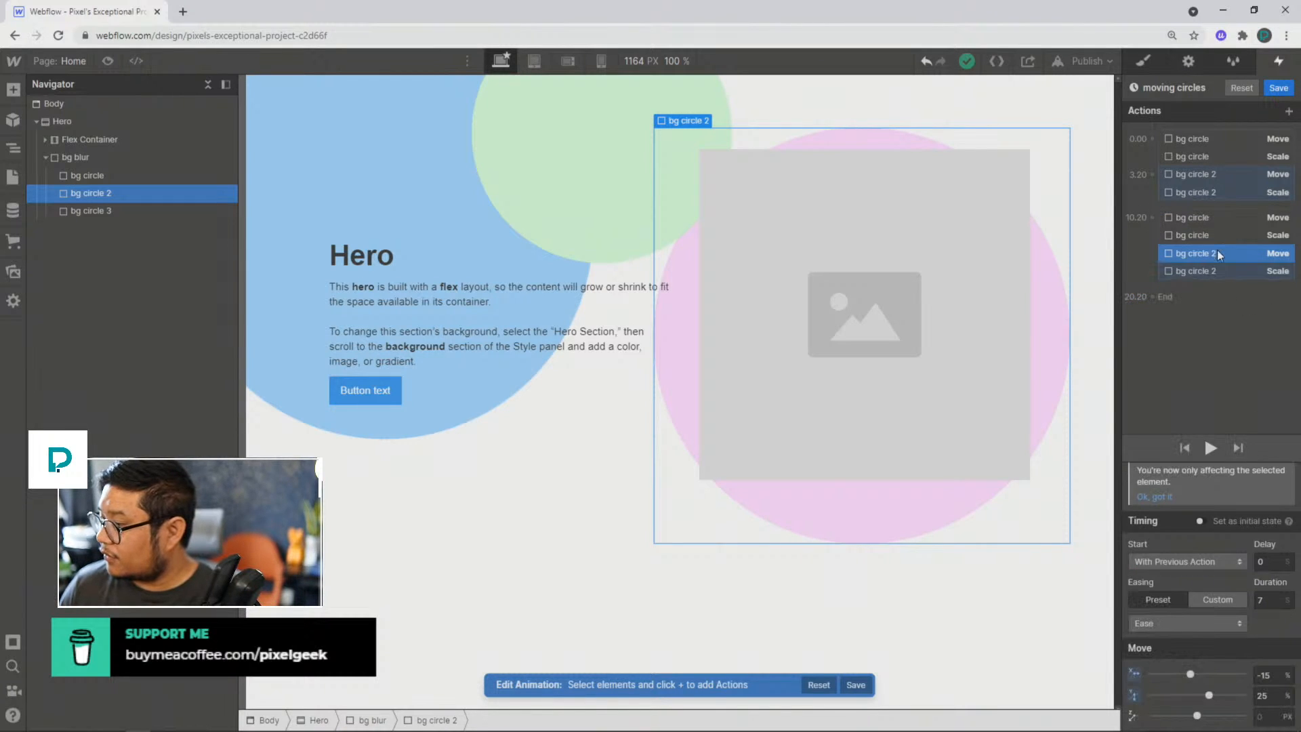
pyautogui.click(1270, 675)
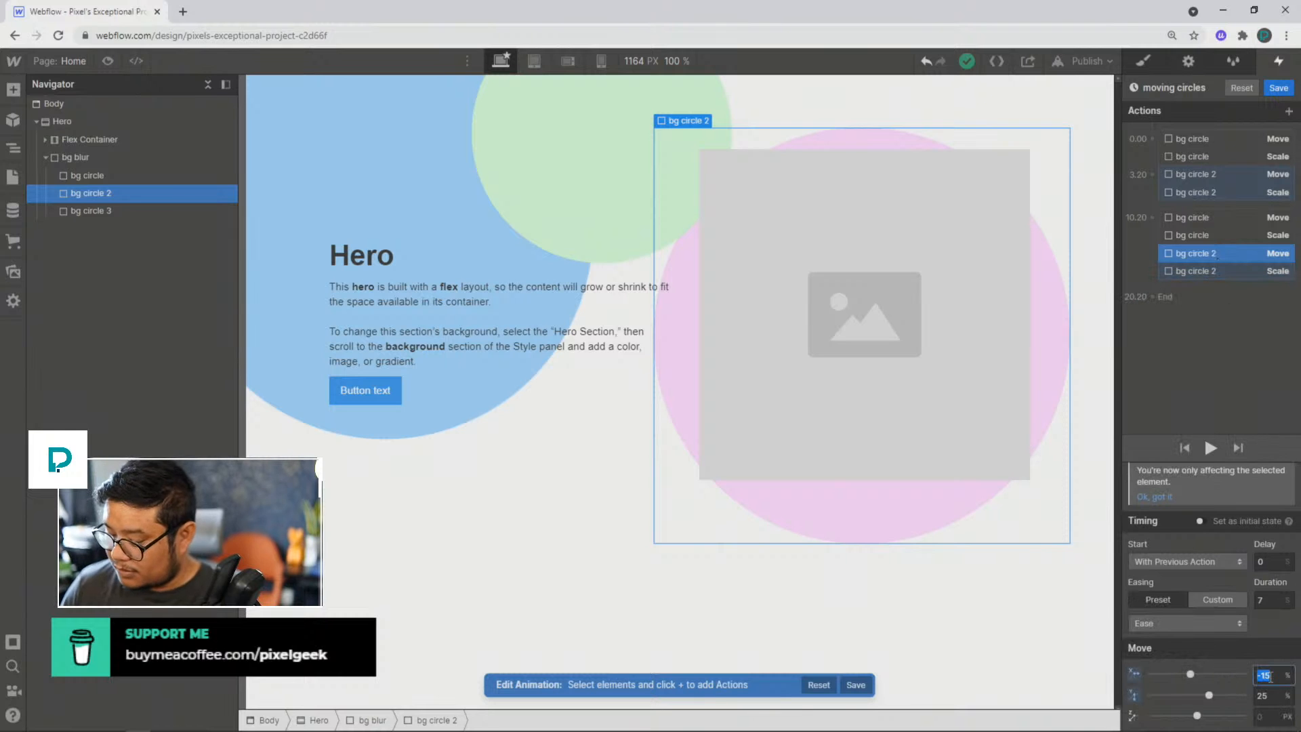
pyautogui.write('0')
pyautogui.click(1274, 693)
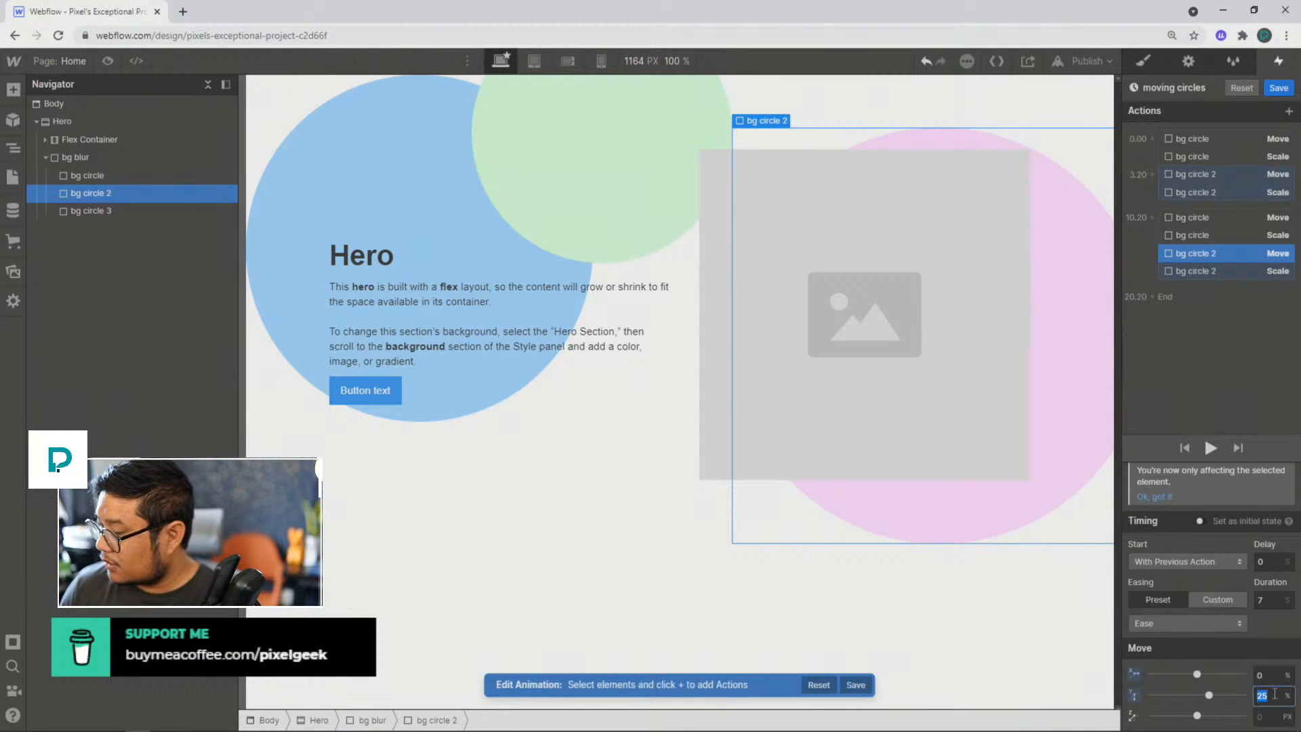
pyautogui.write('0')
# Step: Set the duplicated bg circle 2 Scale action to 1 on X and Y, and preview the animation
pyautogui.click(1212, 271)
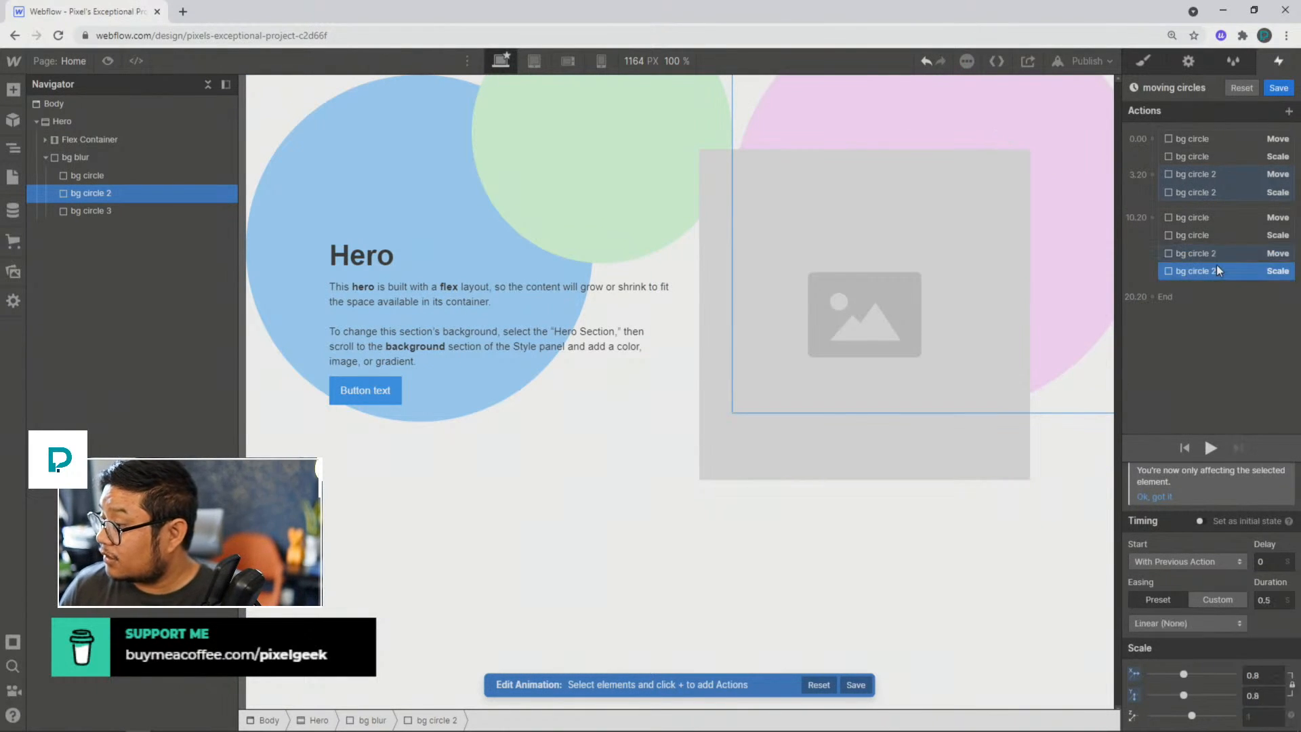
pyautogui.click(1262, 675)
pyautogui.write('1')
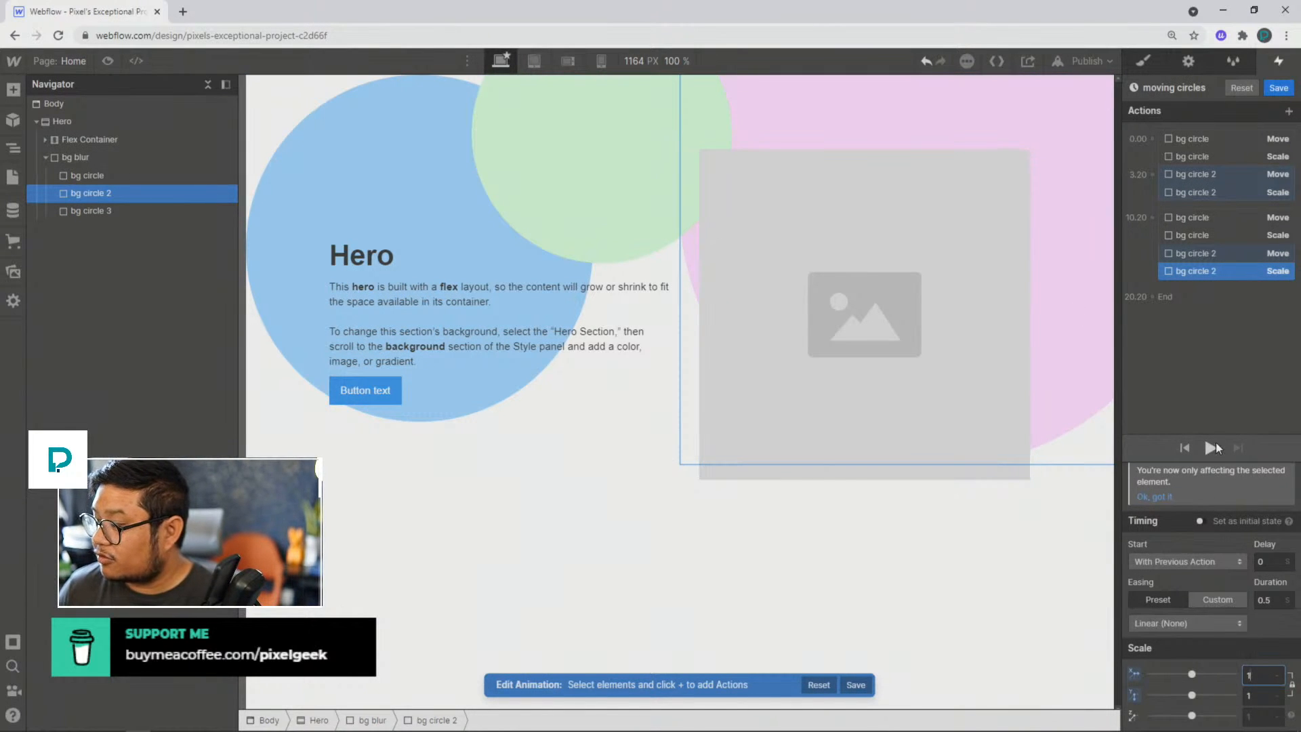
pyautogui.click(1213, 447)
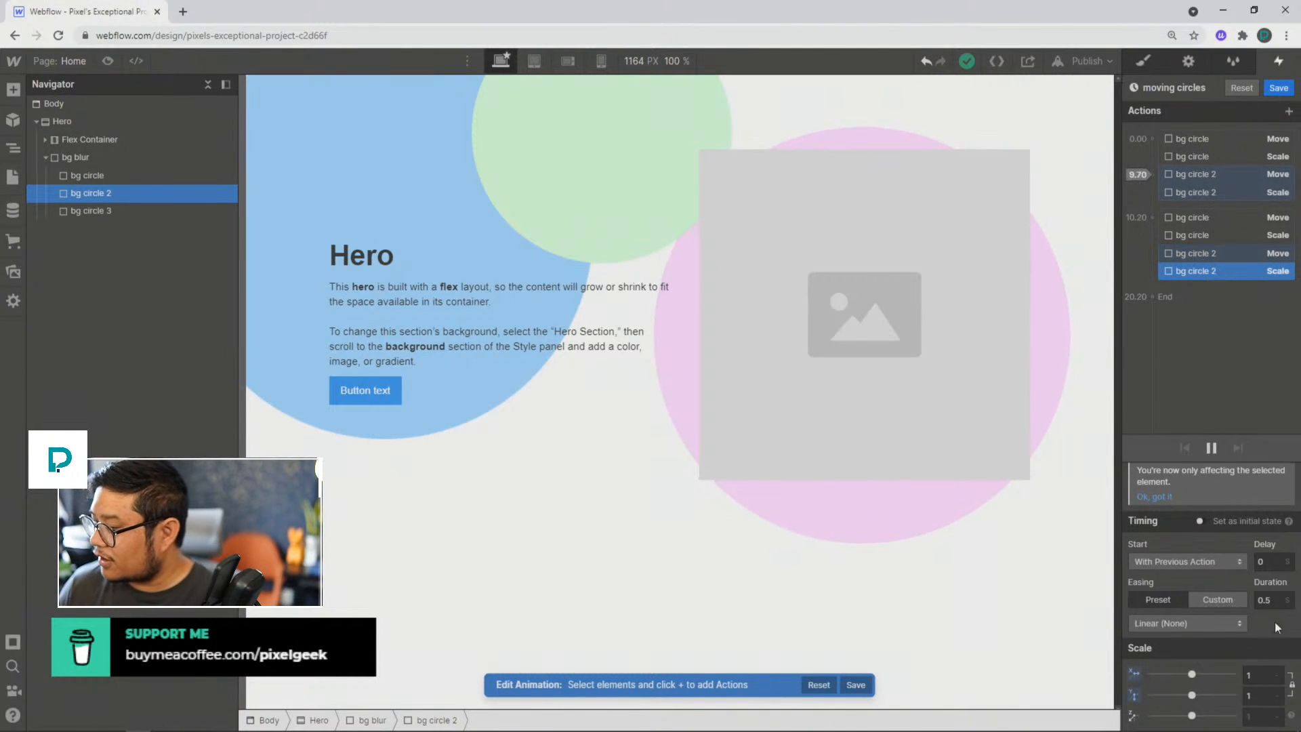
# Step: Set the duration of the duplicated bg circle 2 Scale action to 7 seconds and preview the animation
pyautogui.click(1205, 254)
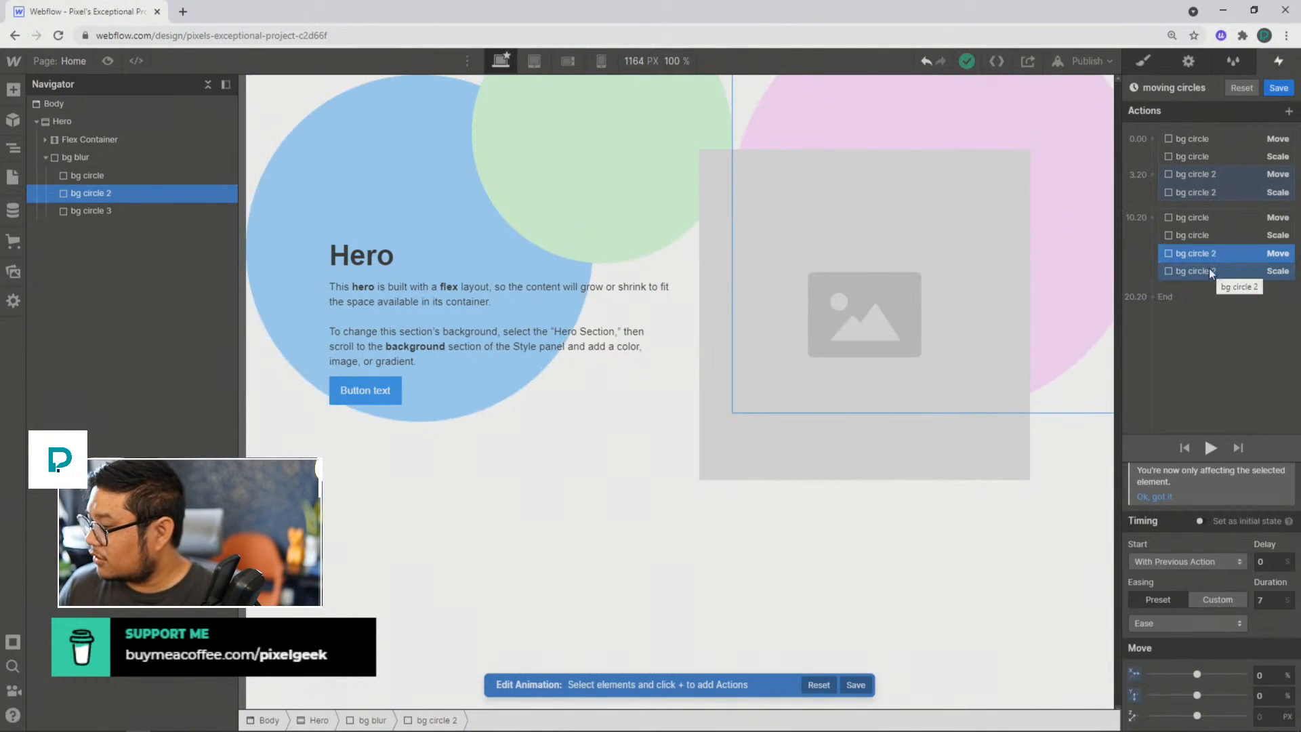
pyautogui.click(1209, 271)
pyautogui.click(1269, 599)
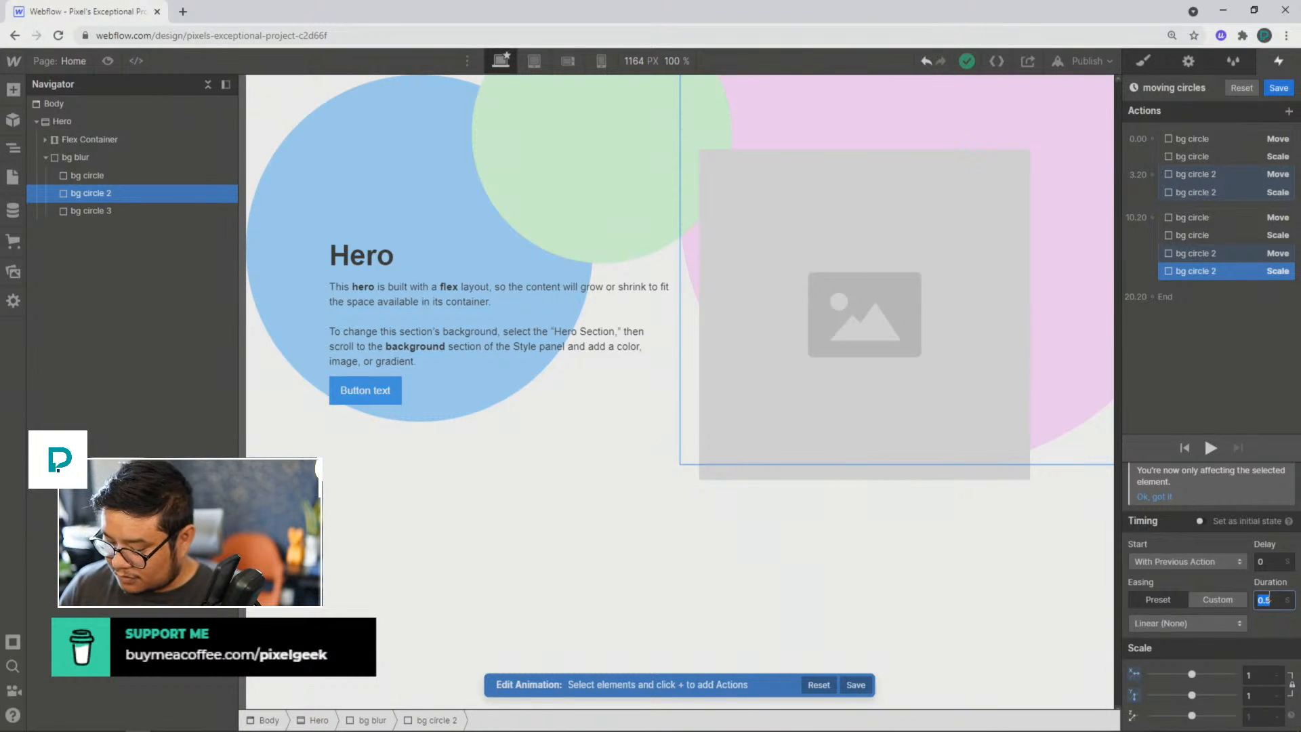
pyautogui.write('7')
pyautogui.click(1210, 445)
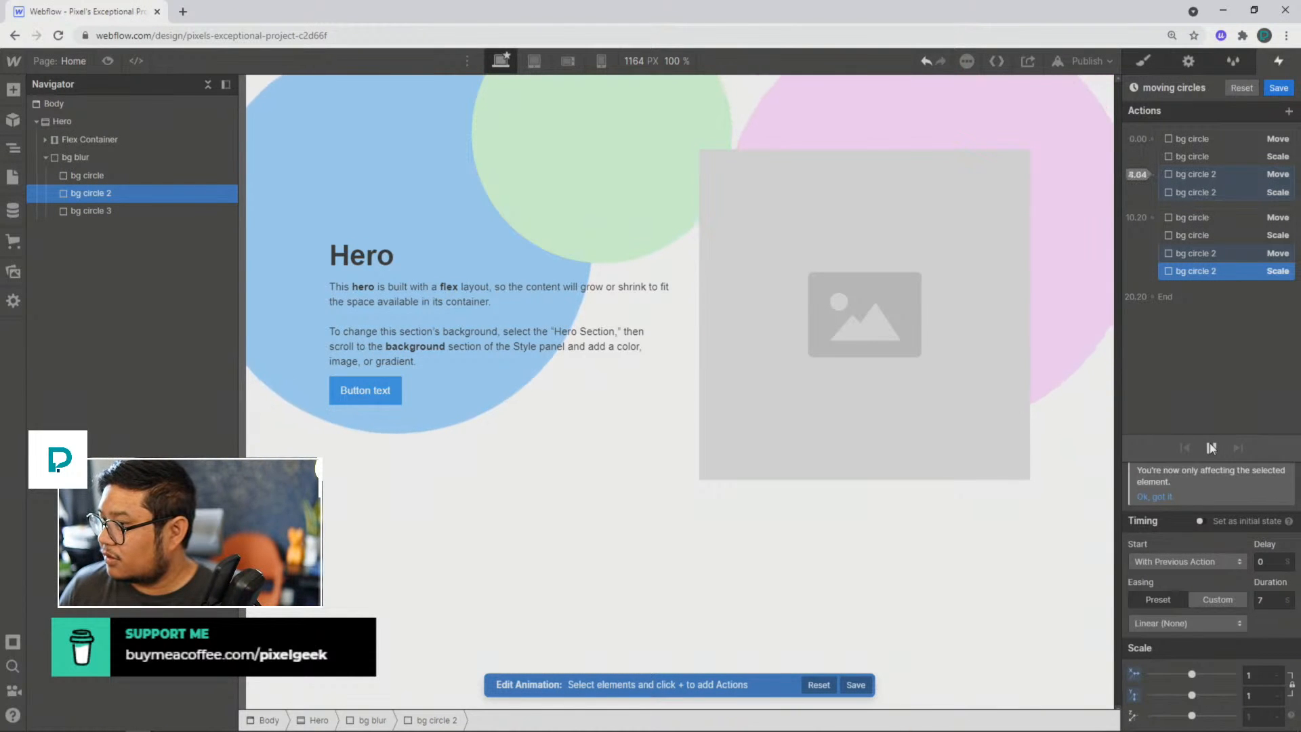
# Step: Set the duration of bg circle 2's first Scale action to 7 seconds and preview the animation again
pyautogui.click(1200, 175)
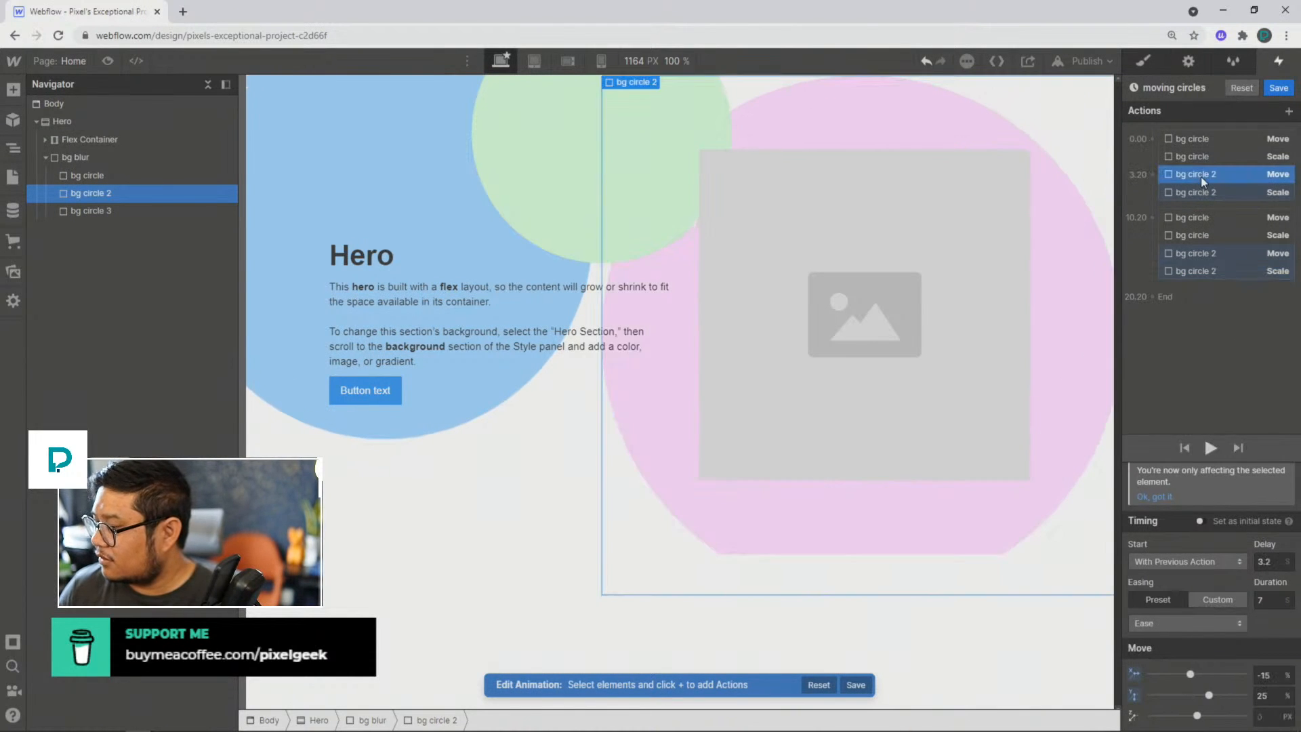
pyautogui.click(1192, 193)
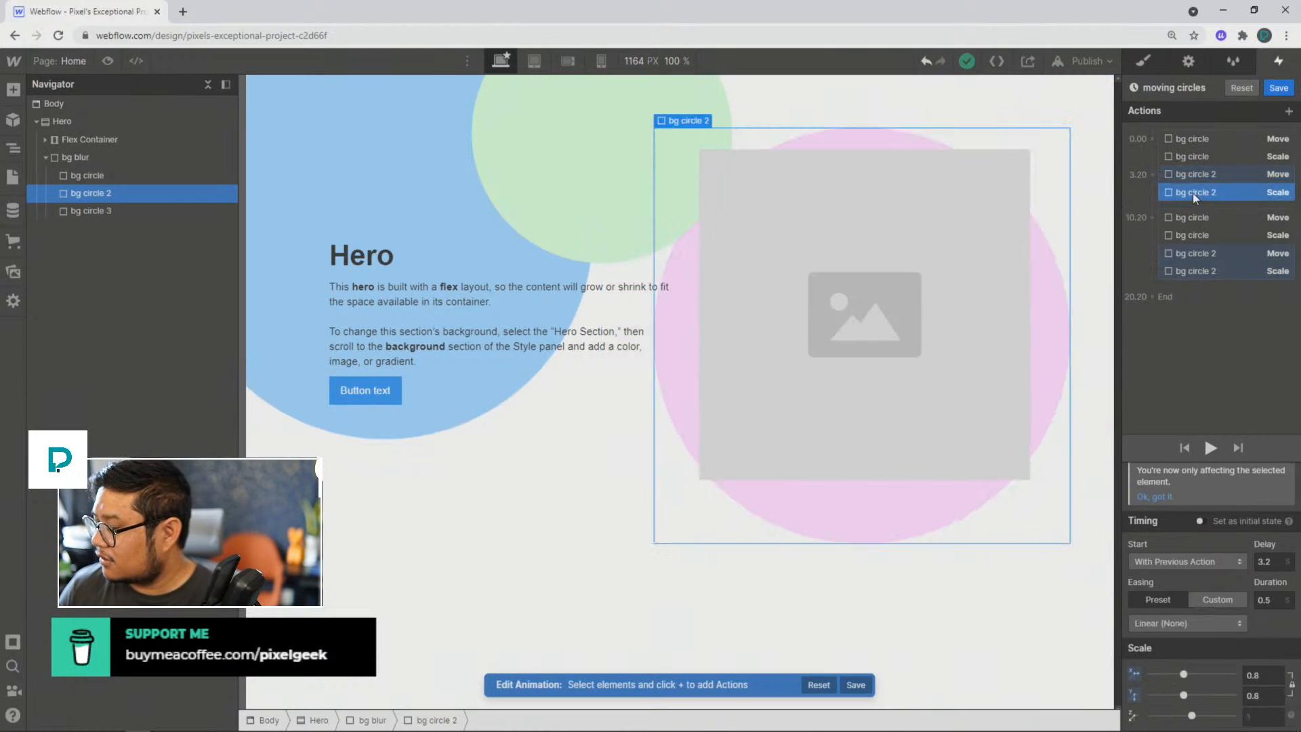
pyautogui.click(1275, 599)
pyautogui.write('7')
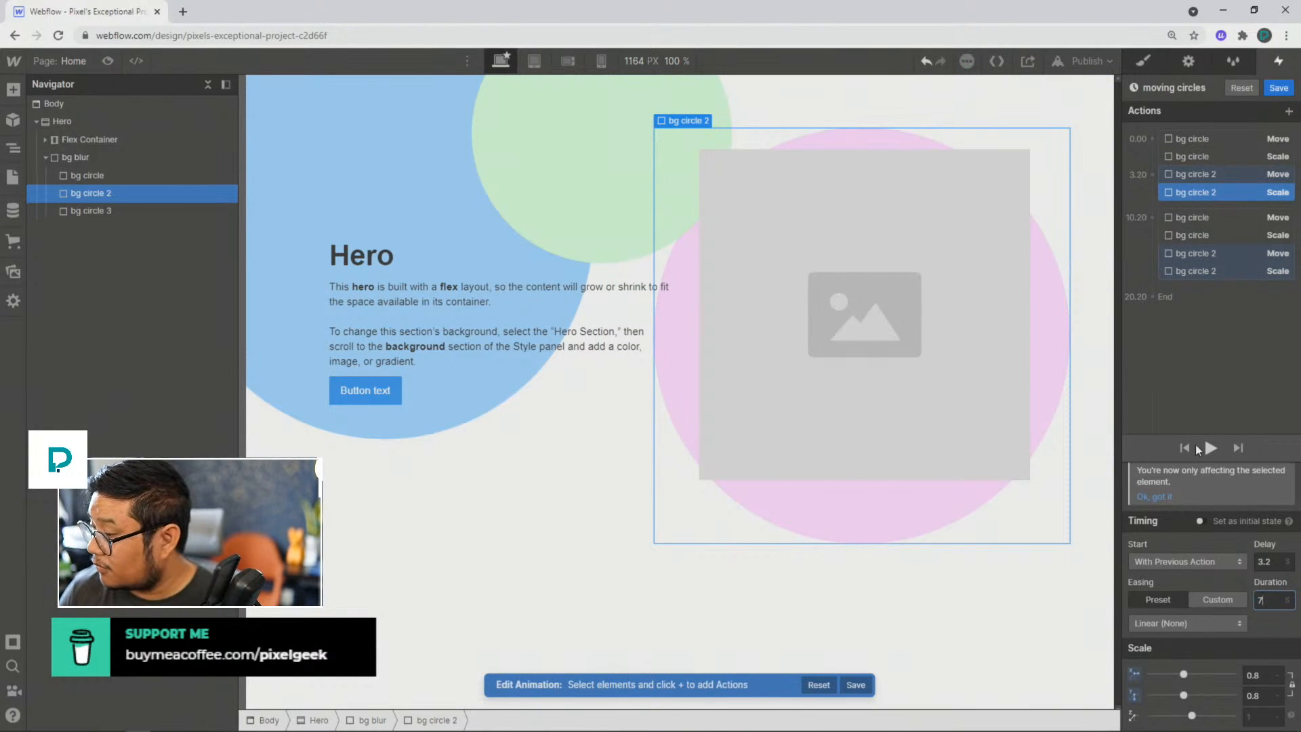
pyautogui.click(1210, 447)
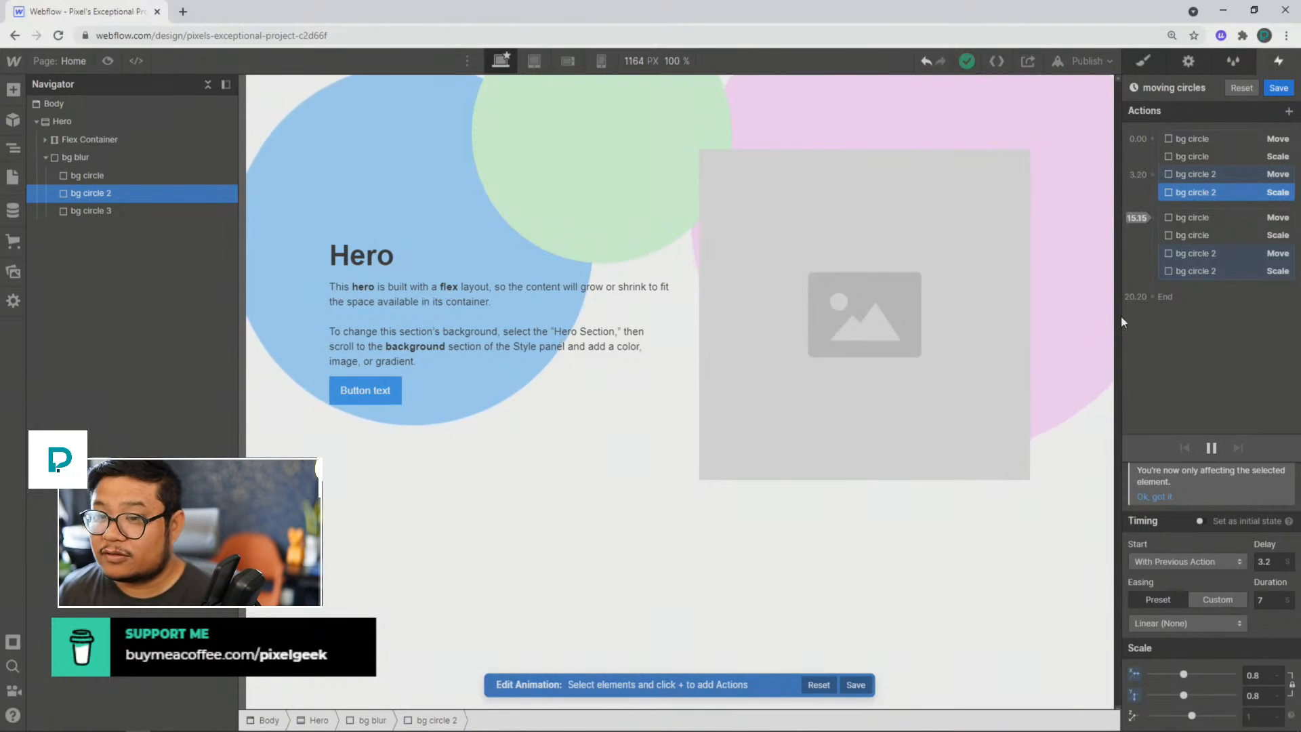
# Step: Add a Move action for bg circle 3 alongside the first actions, with a 5-second delay, Ease easing and 9-second duration
pyautogui.click(120, 213)
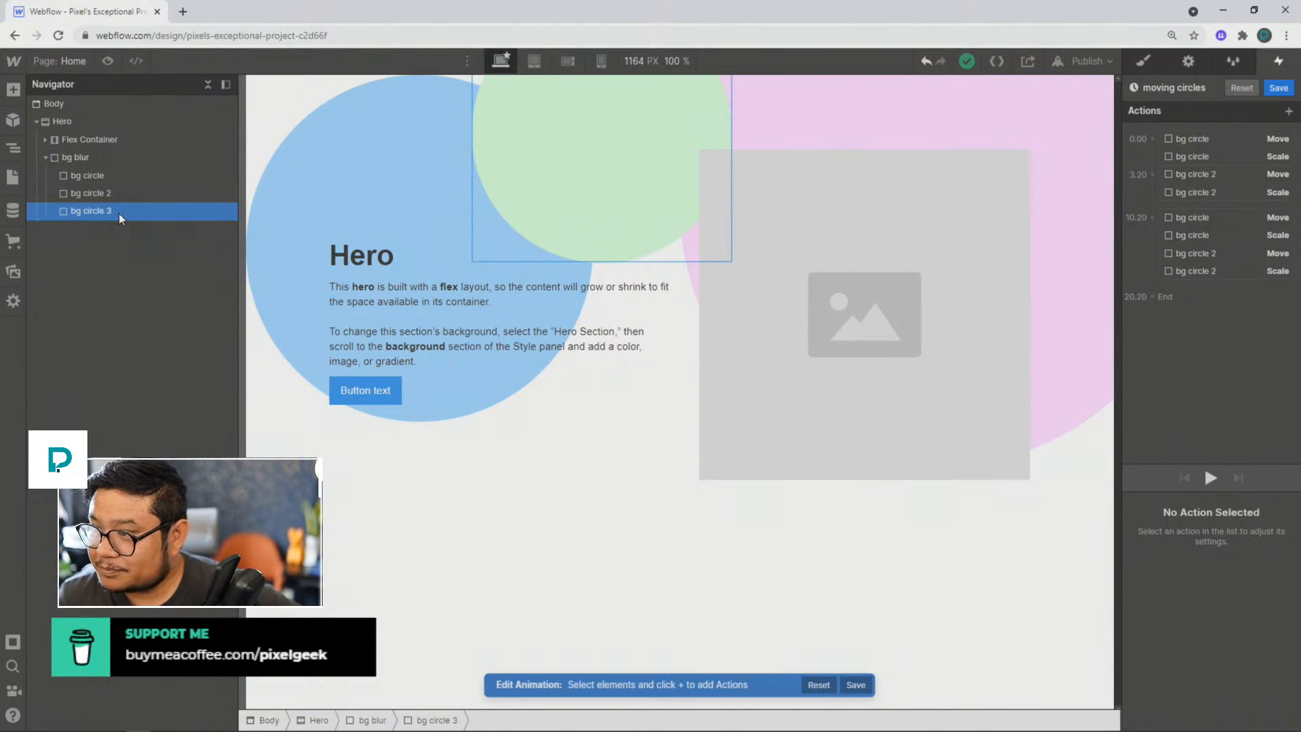
pyautogui.click(1152, 139)
pyautogui.click(1148, 189)
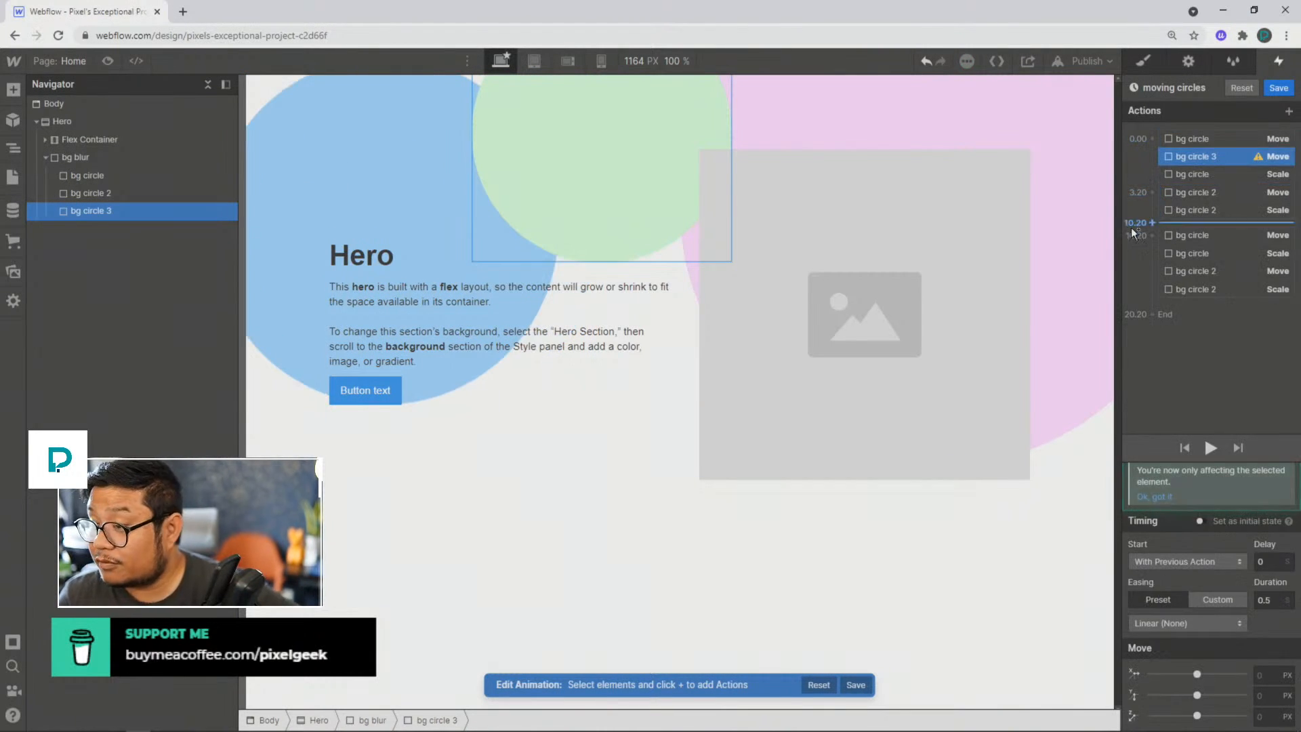
pyautogui.click(1264, 562)
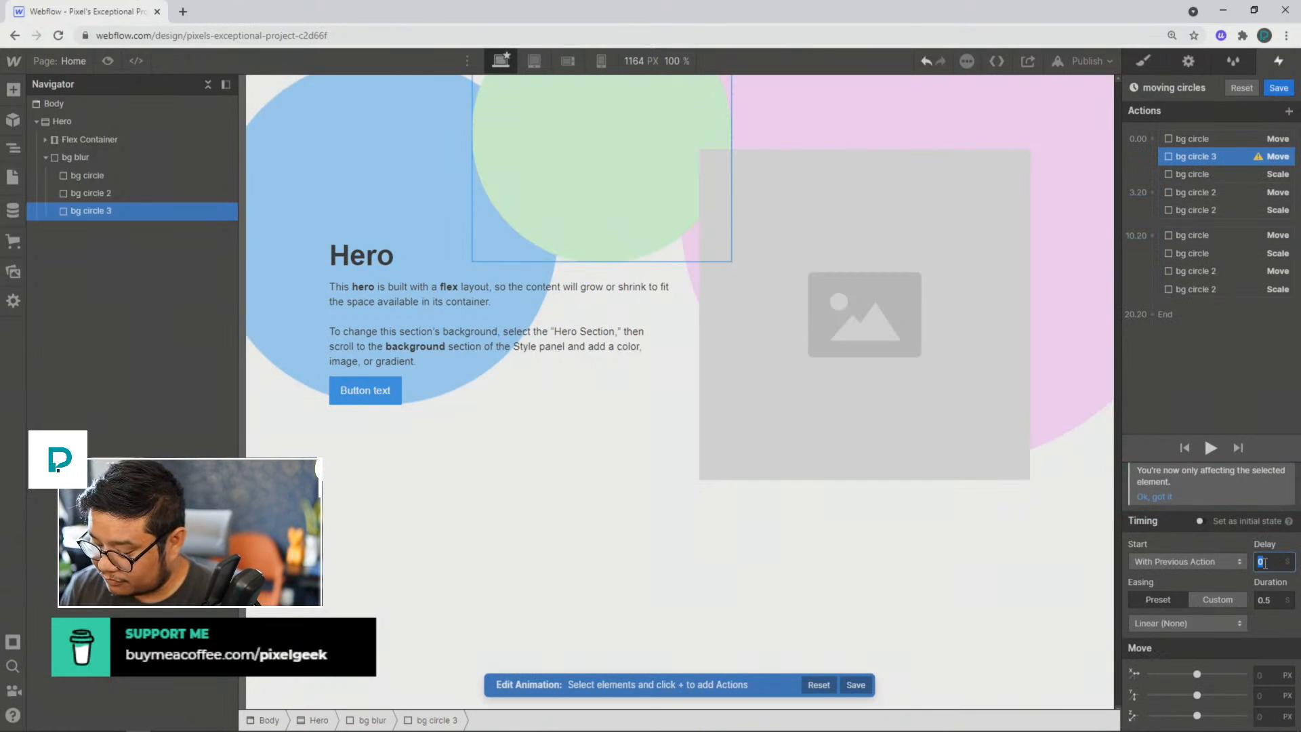
pyautogui.write('5')
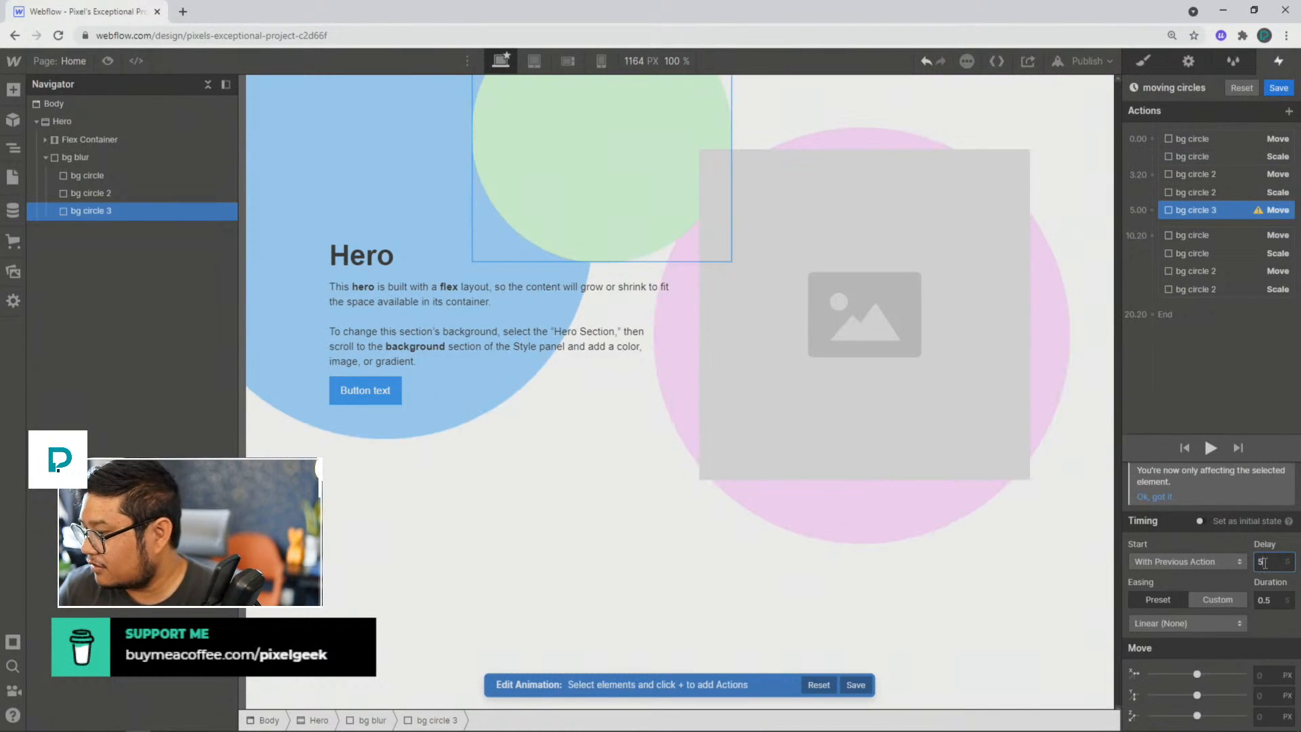
pyautogui.press('Tab')
pyautogui.press('Tab')
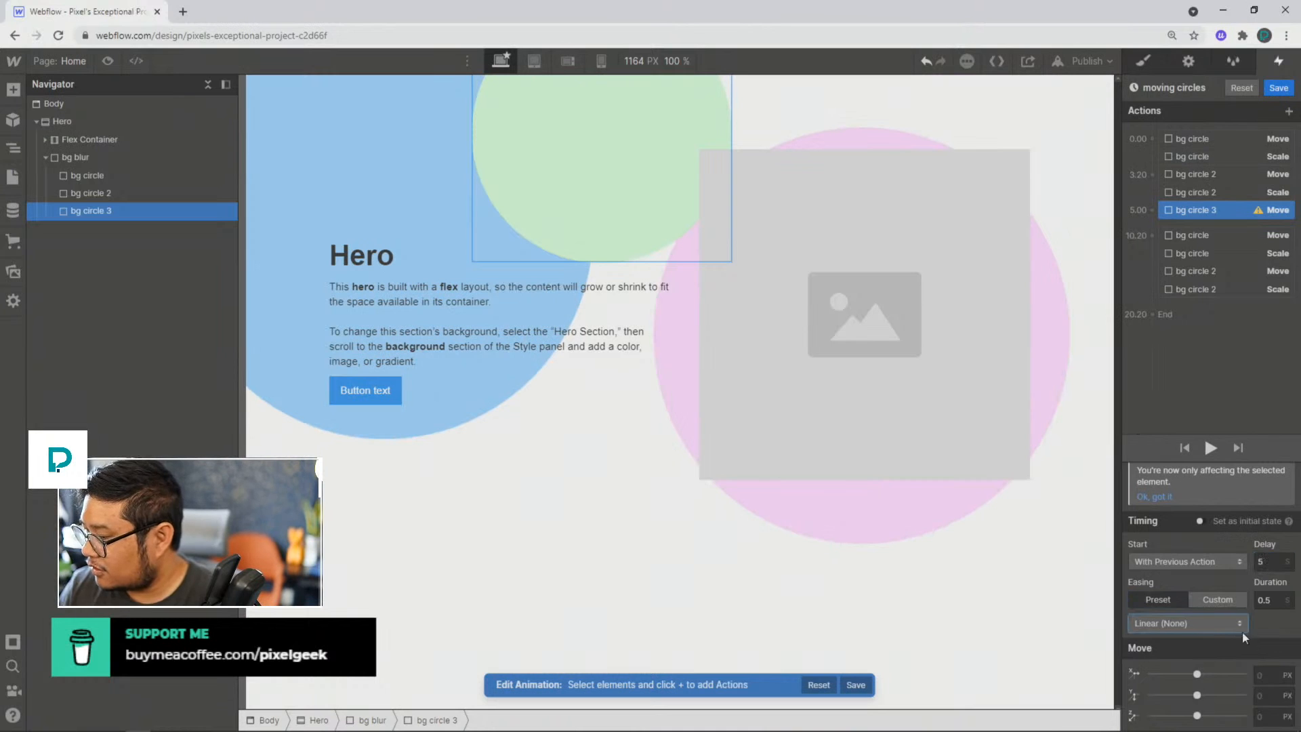
pyautogui.click(1241, 630)
pyautogui.click(1169, 92)
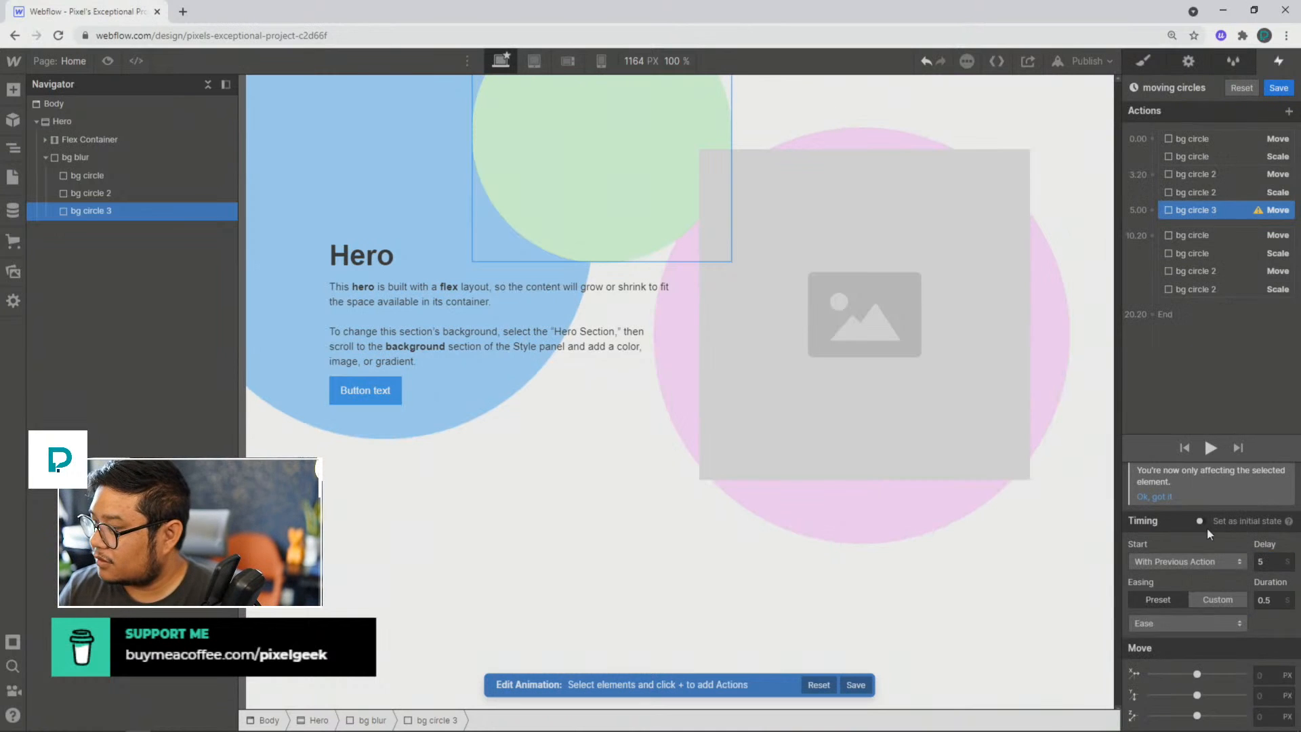
pyautogui.click(1264, 600)
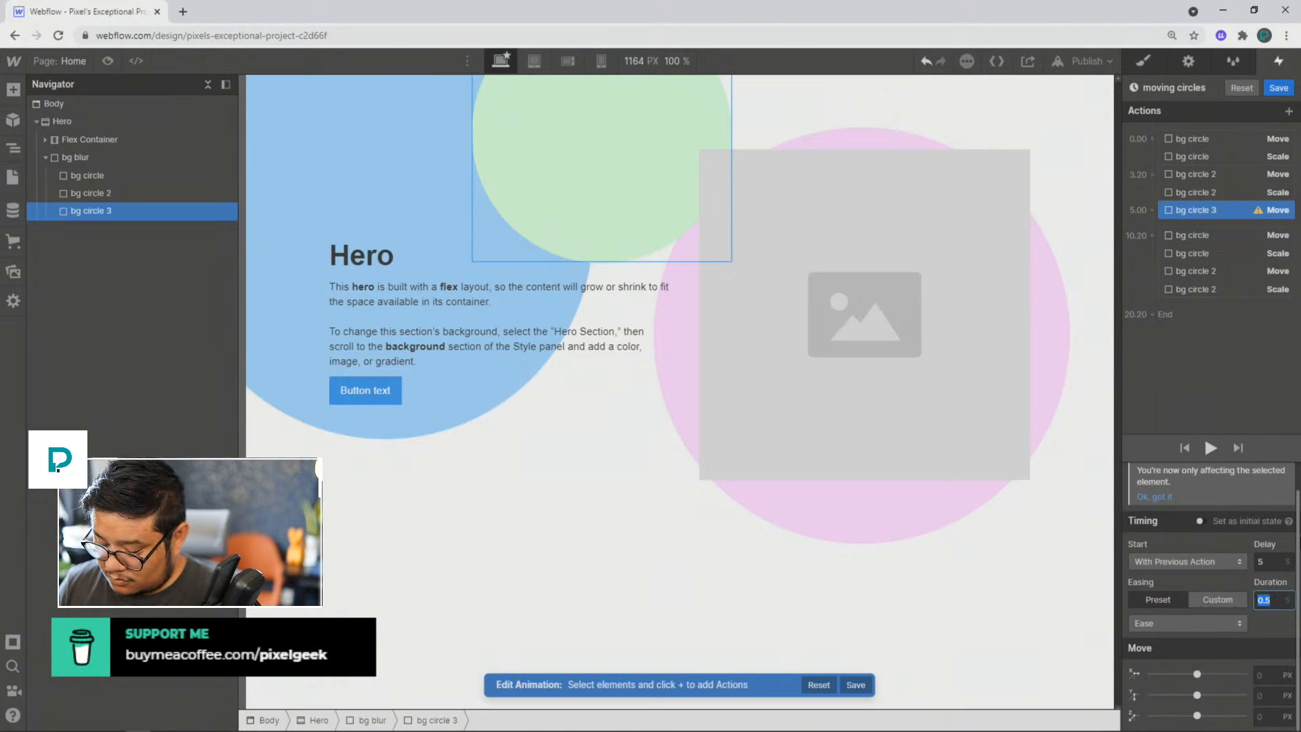
pyautogui.write('9')
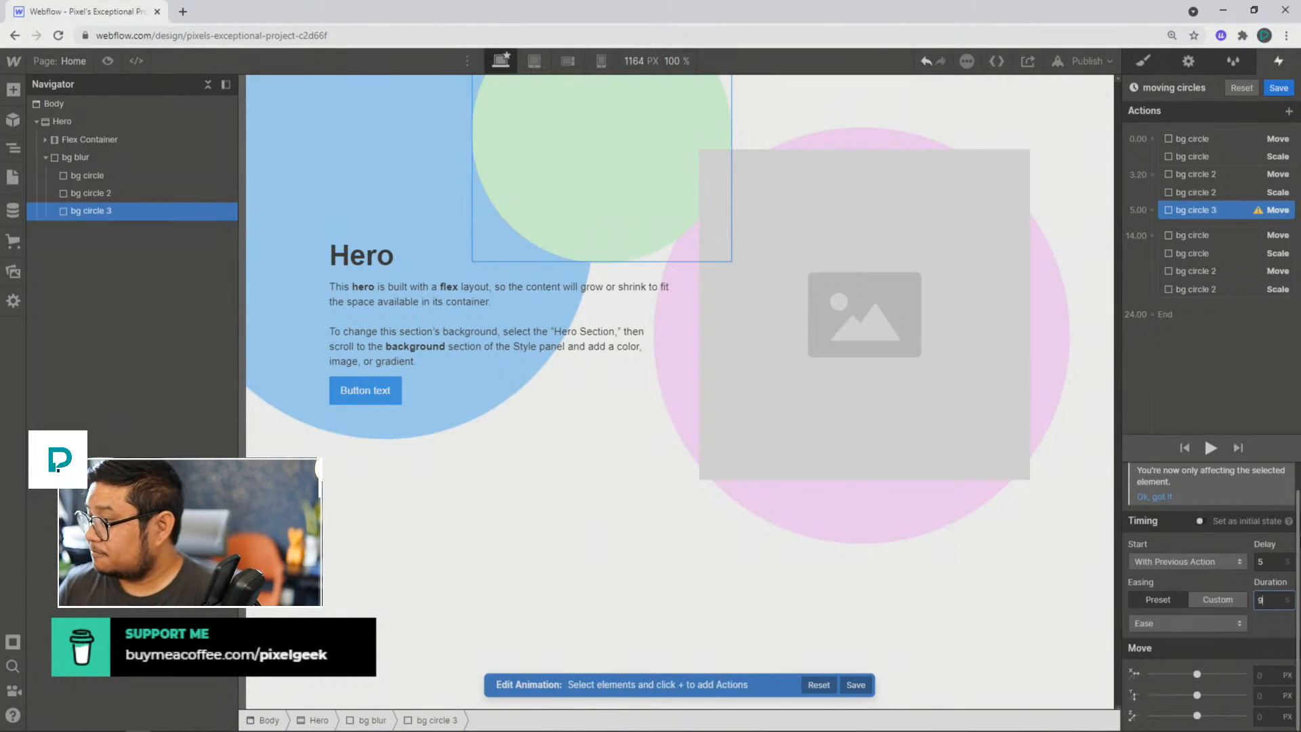
# Step: Set the Move action of bg circle 3 to 30% on X and 40% on Y
pyautogui.click(1268, 674)
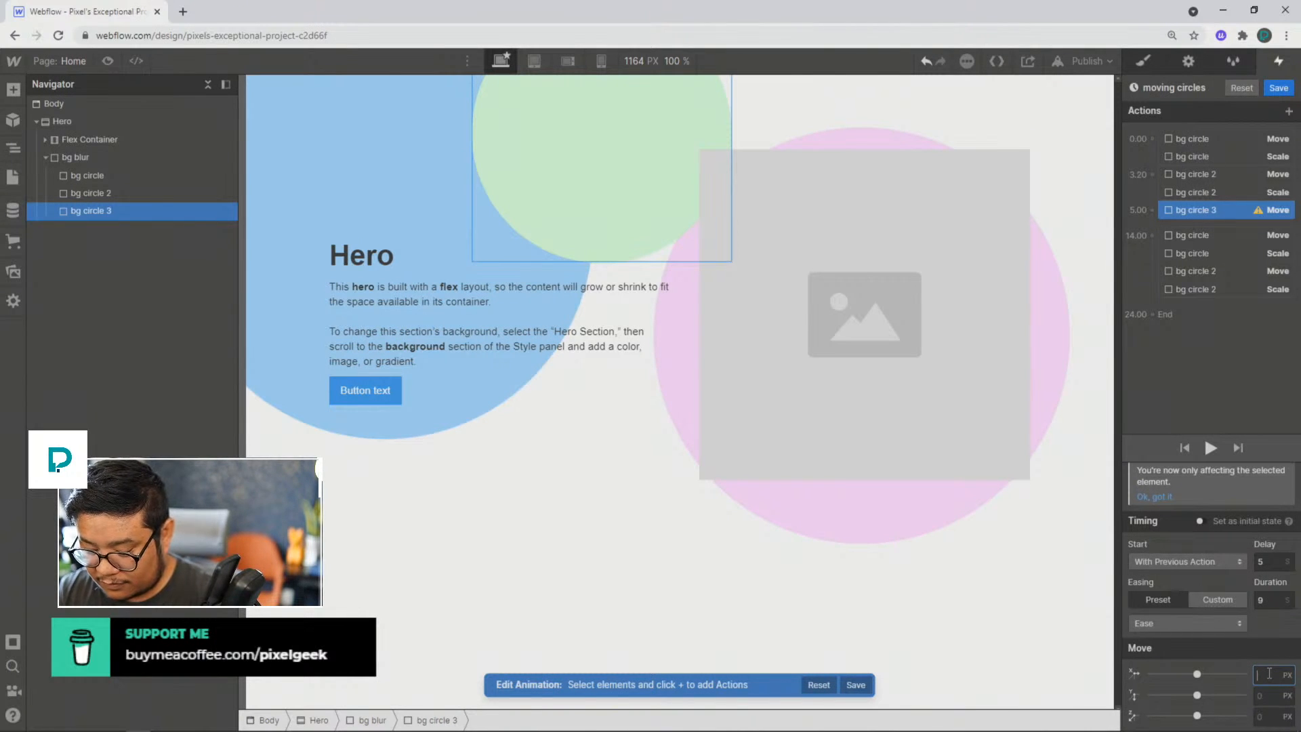
pyautogui.write('5%')
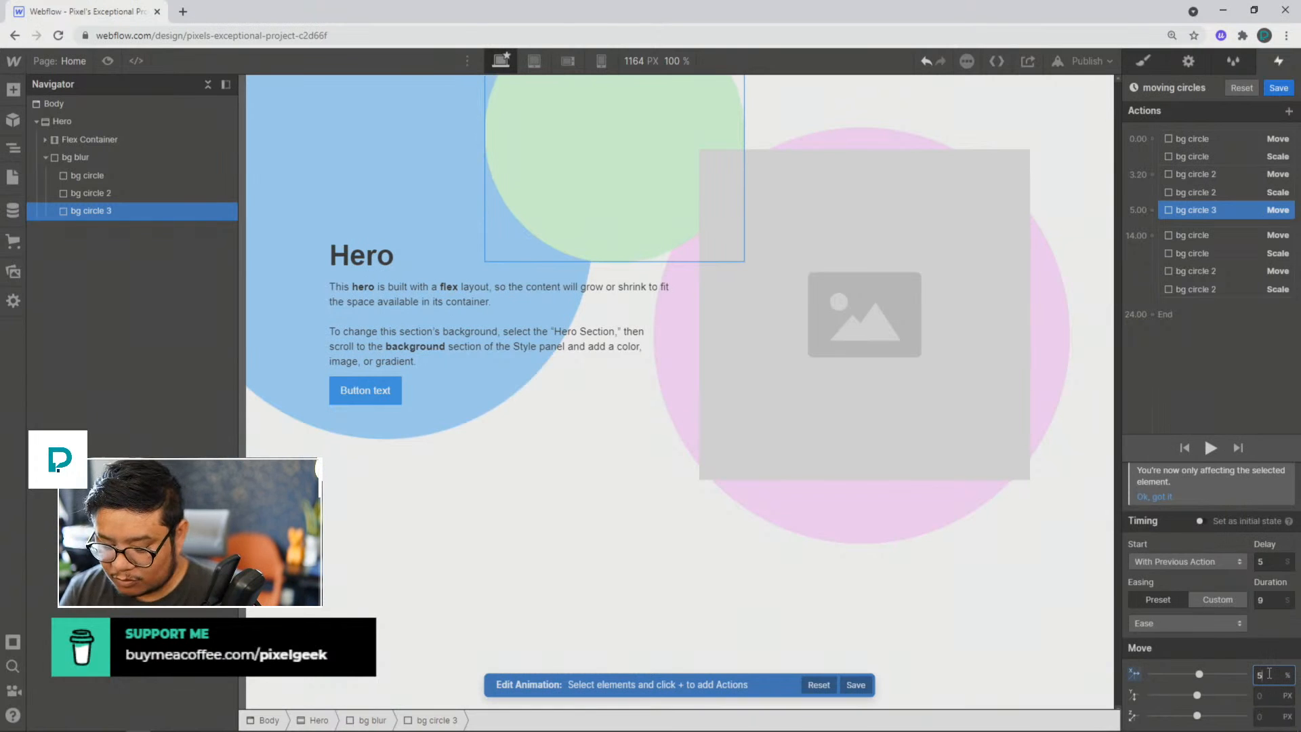
pyautogui.press('BackSpace')
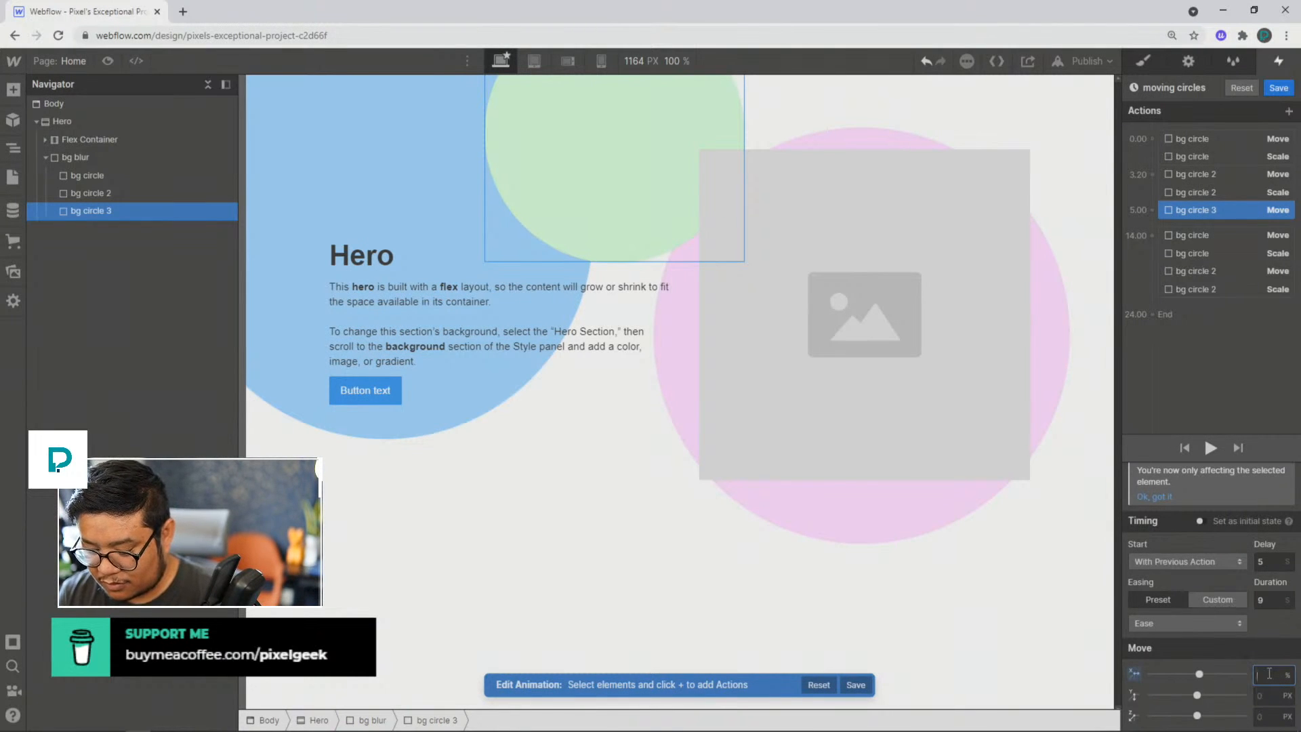
pyautogui.write('30')
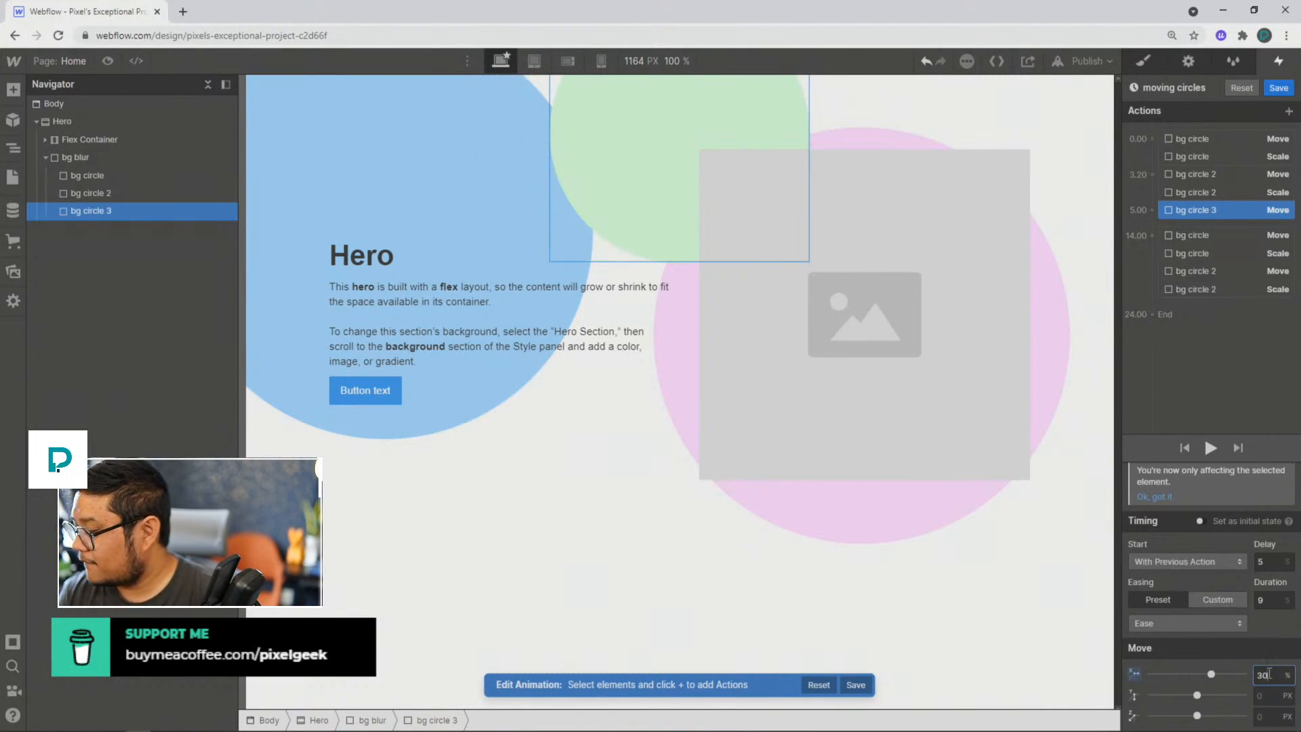
pyautogui.press('Tab')
pyautogui.write('30')
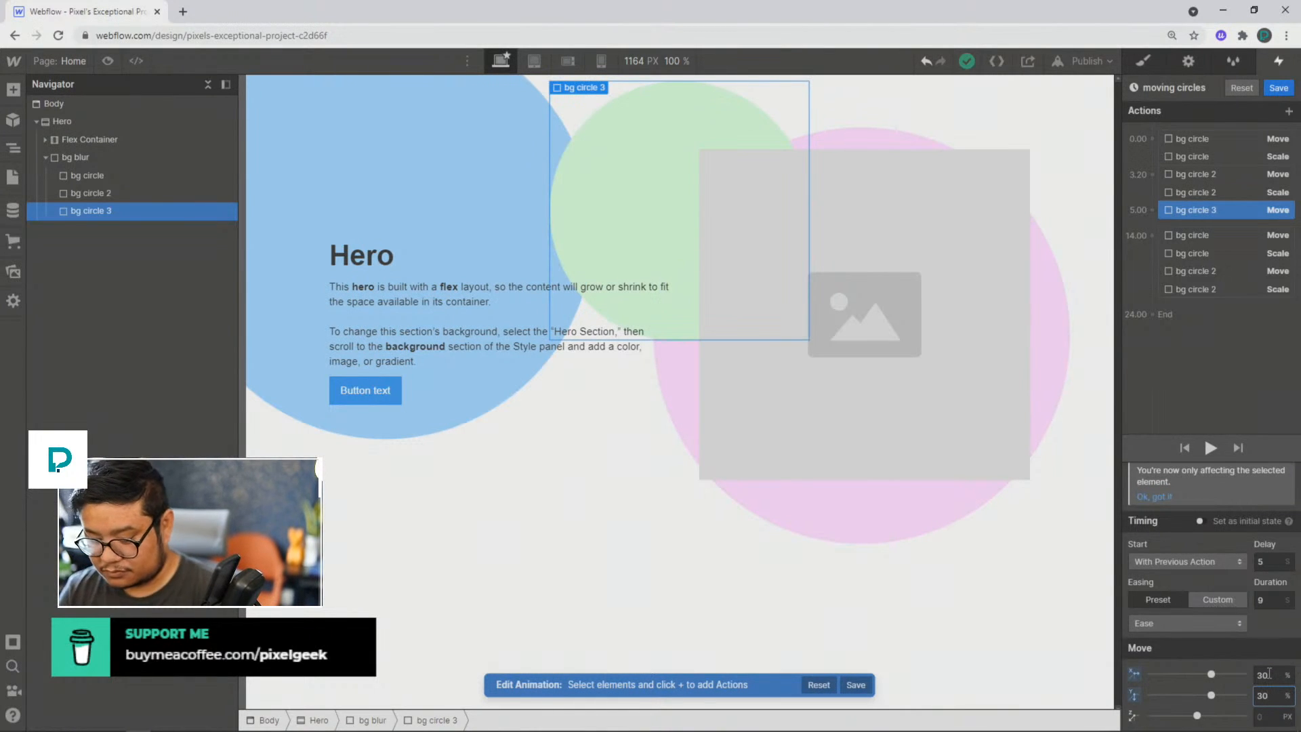
pyautogui.press('Return')
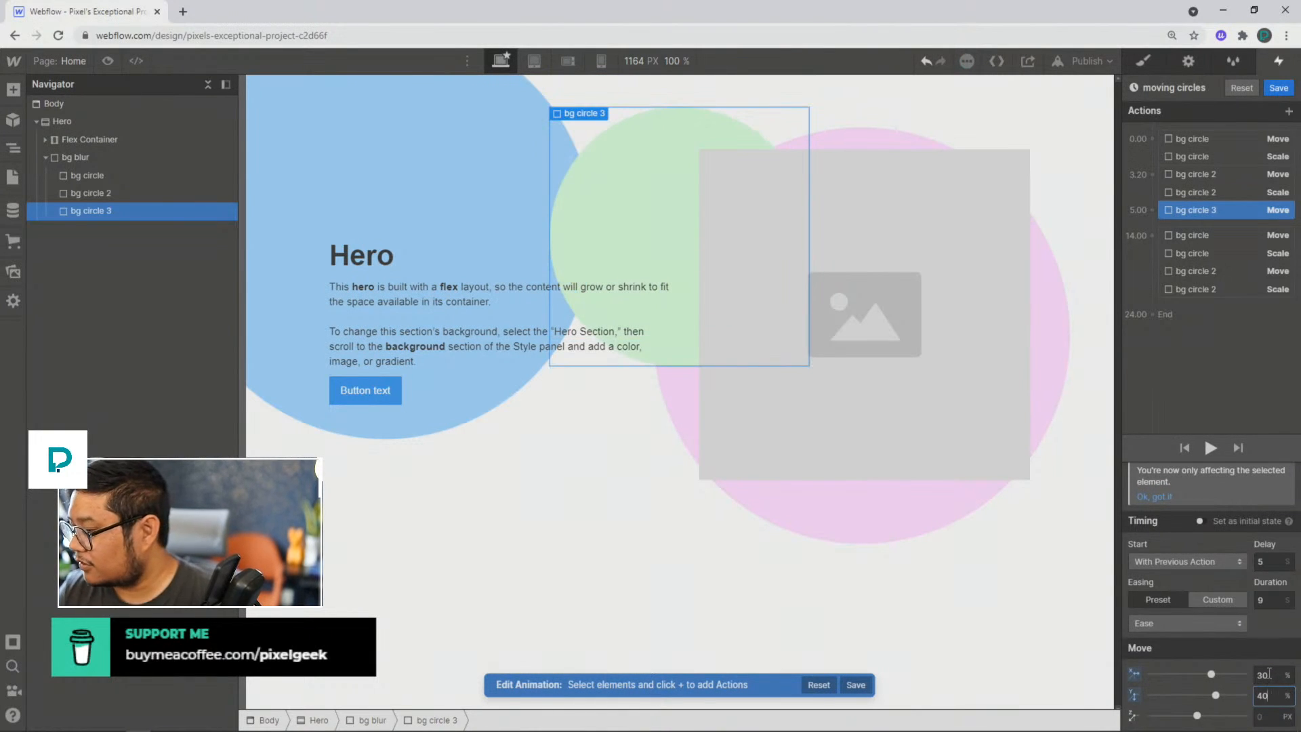
# Step: Add a Scale action for bg circle 3 at 5 seconds, scaling X and Y to 2 with Ease easing and a 9-second duration
pyautogui.click(1152, 210)
pyautogui.click(1151, 275)
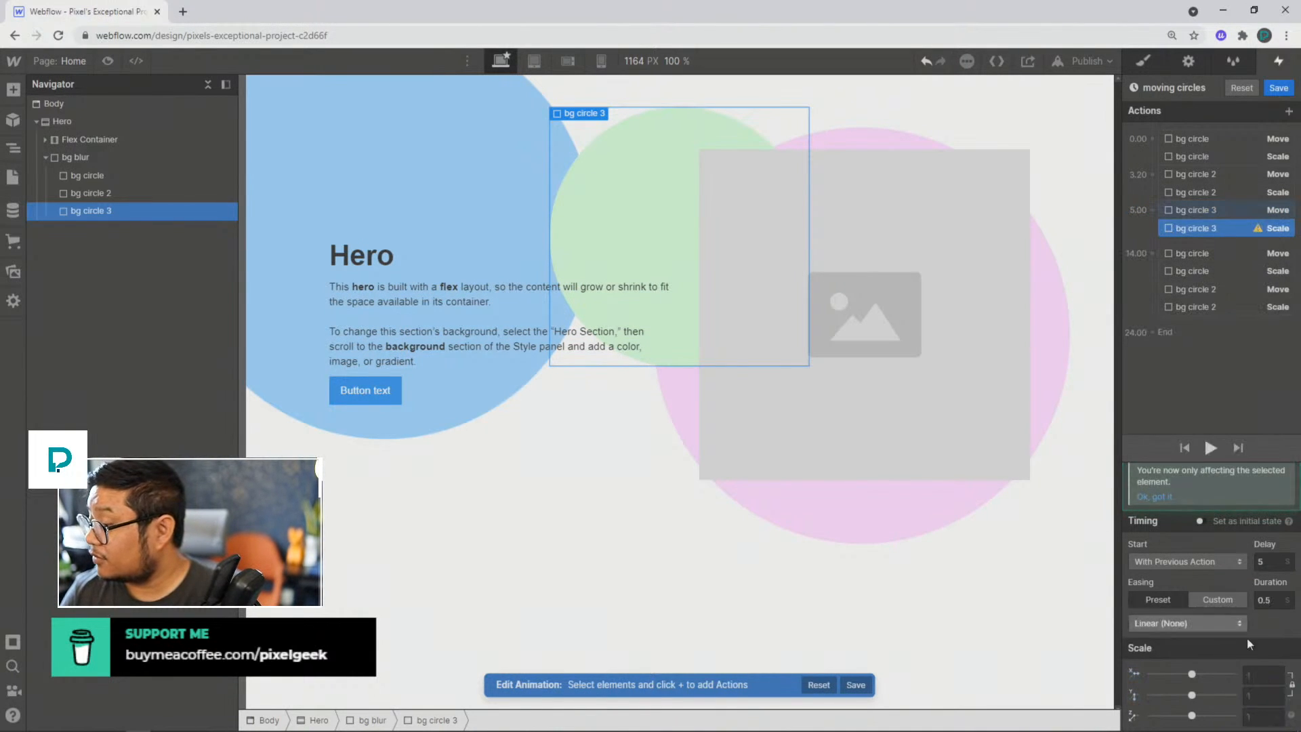
pyautogui.click(1265, 672)
pyautogui.write('2')
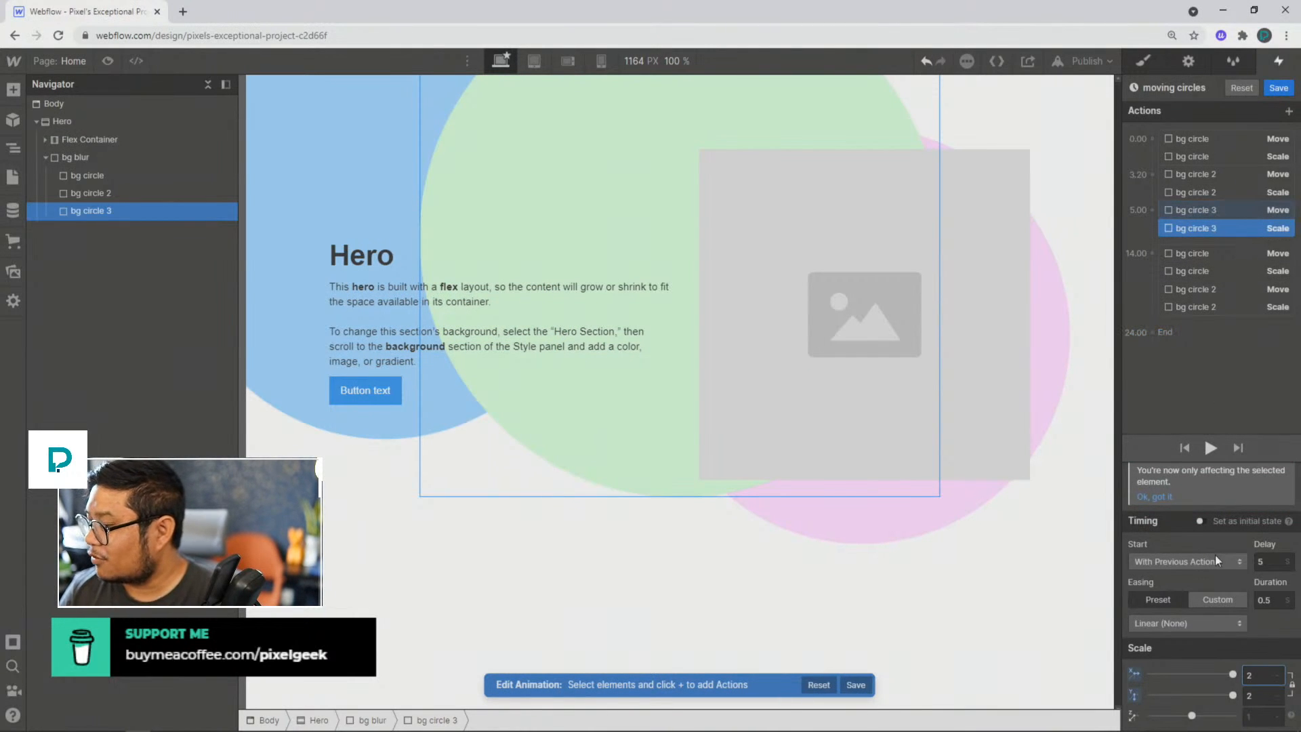
pyautogui.click(1180, 624)
pyautogui.click(1157, 87)
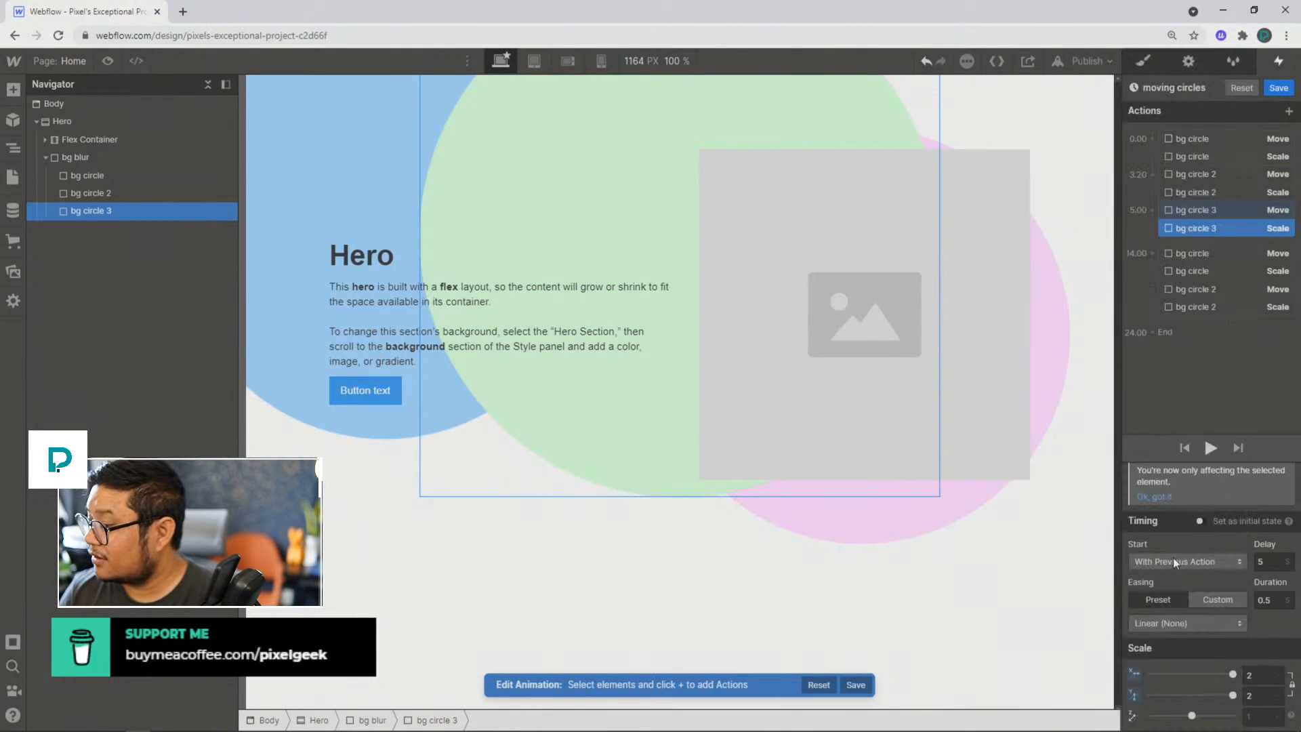
pyautogui.click(1166, 624)
pyautogui.click(1143, 95)
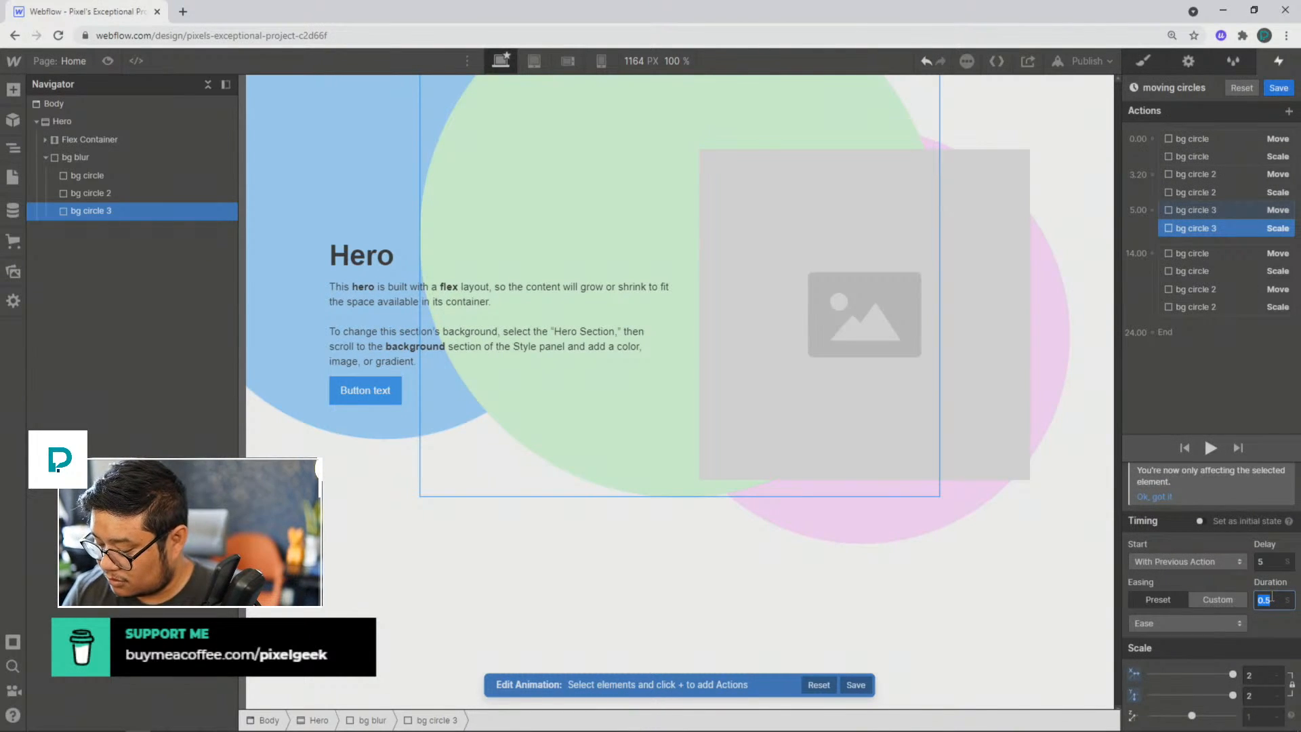
pyautogui.write('9')
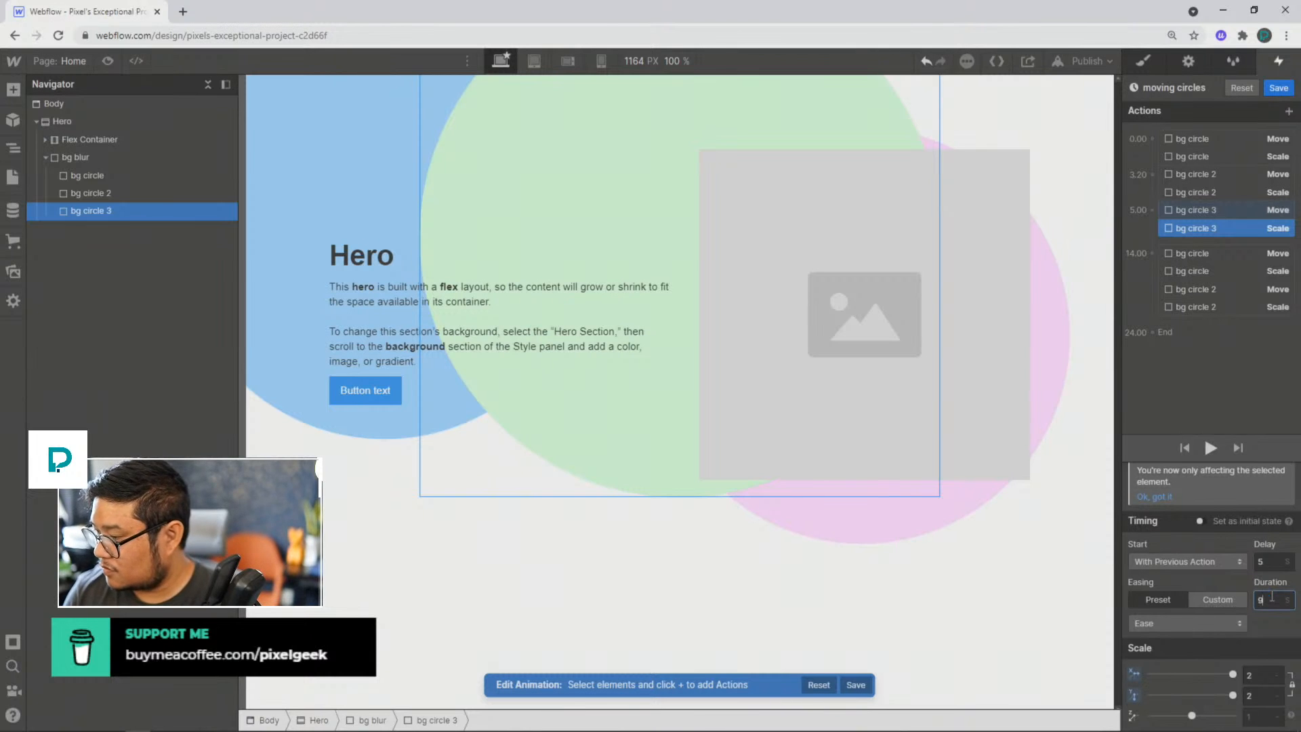
# Step: Duplicate bg circle 3's Move and Scale actions together and place the copies at the end of the 14-second group
pyautogui.click(1214, 205)
pyautogui.click(1202, 231)
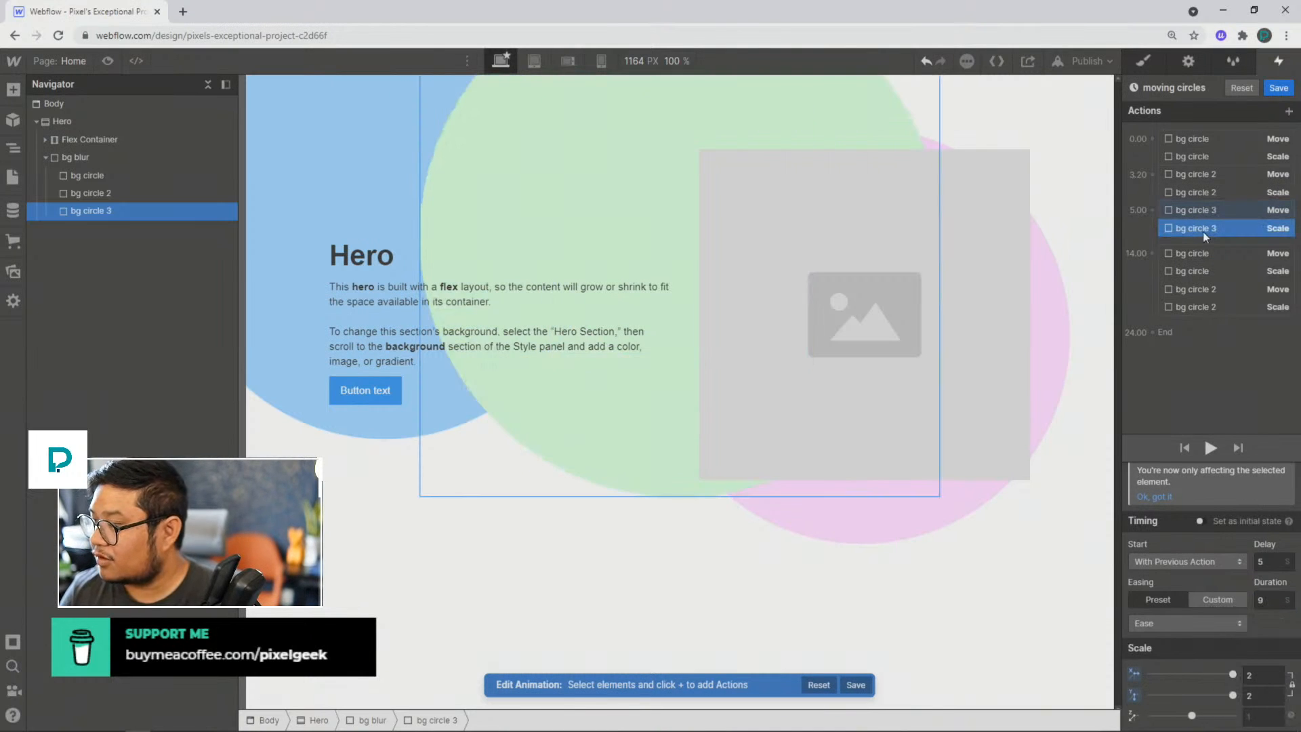
pyautogui.click(1202, 210)
pyautogui.rightClick(1202, 211)
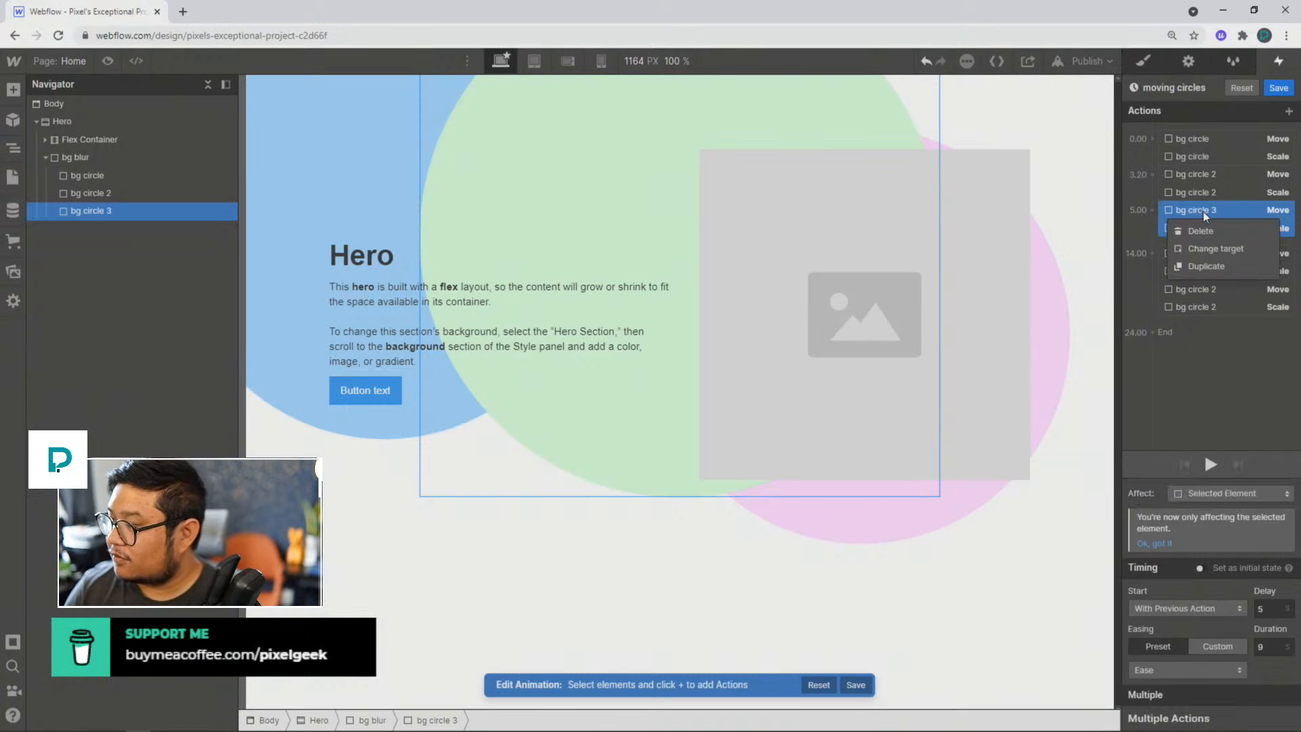
pyautogui.click(1214, 265)
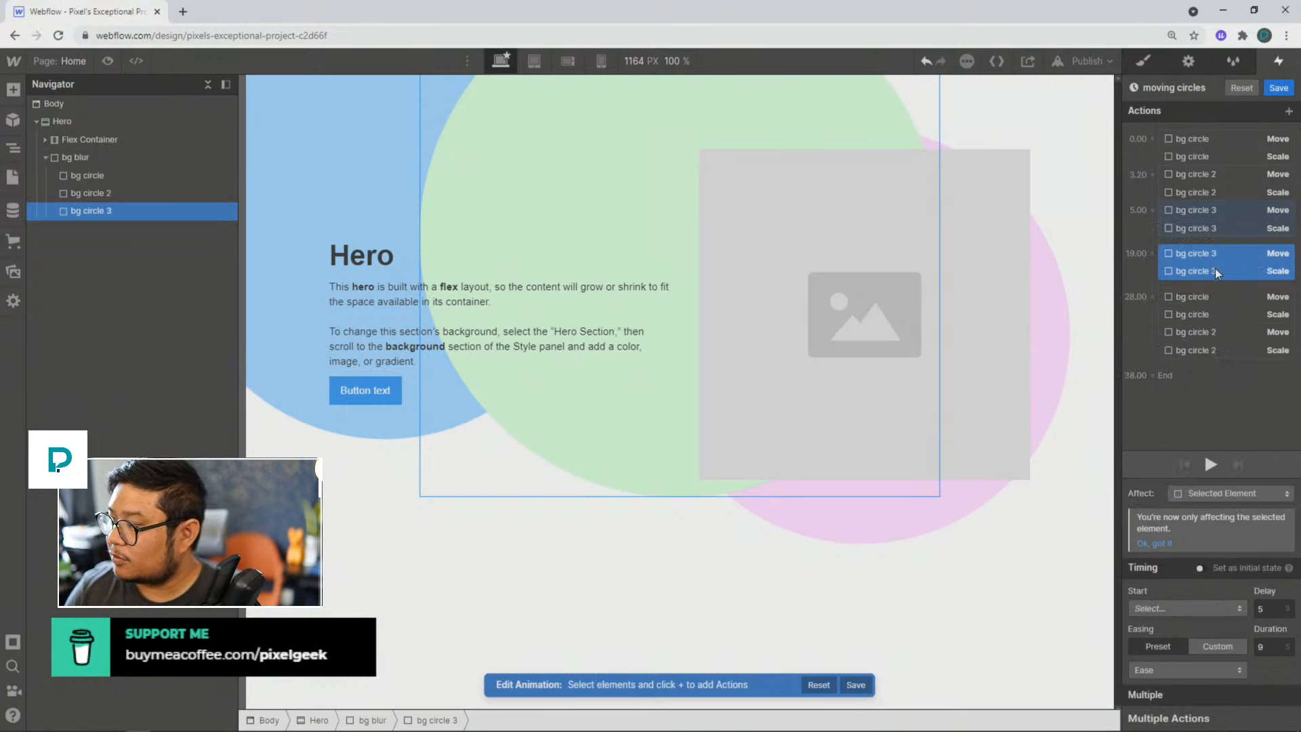
pyautogui.moveTo(1186, 253); pyautogui.dragTo(1202, 333)
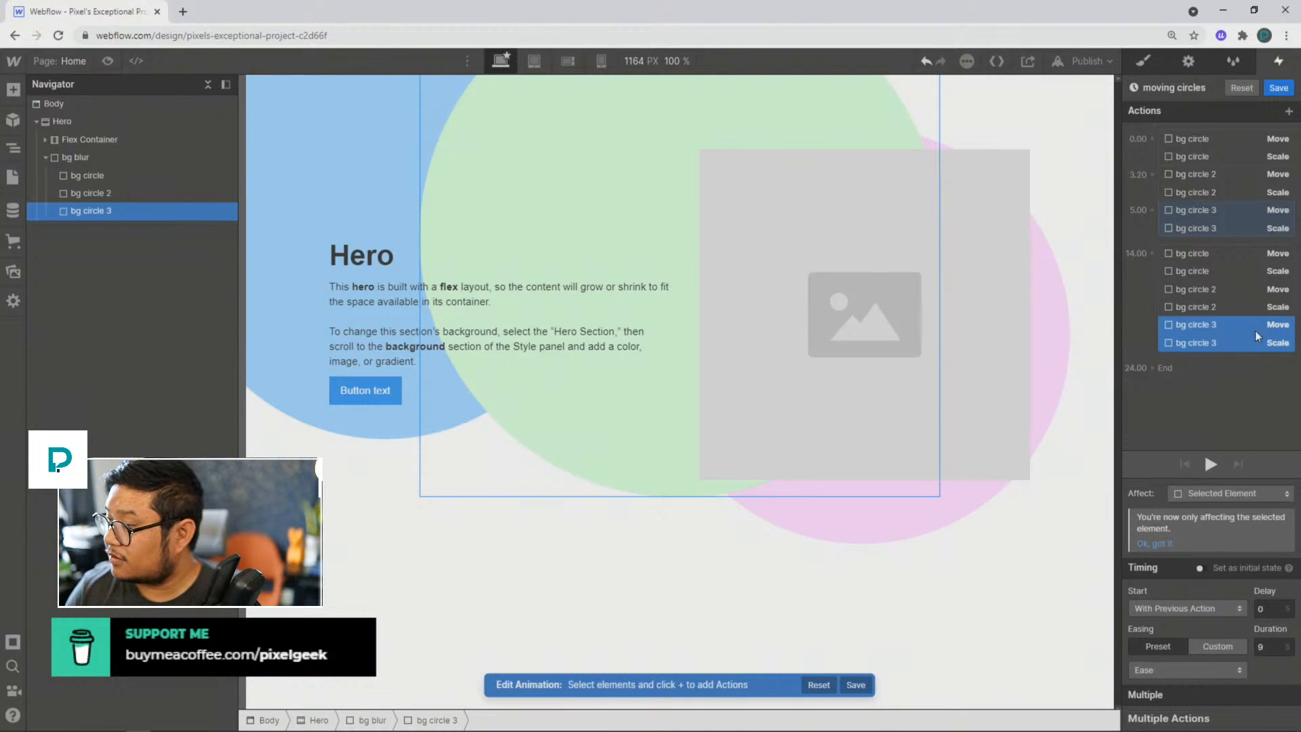
# Step: Set the duplicated bg circle 3 Move action to 0% on X and Y
pyautogui.click(1225, 325)
pyautogui.click(1264, 679)
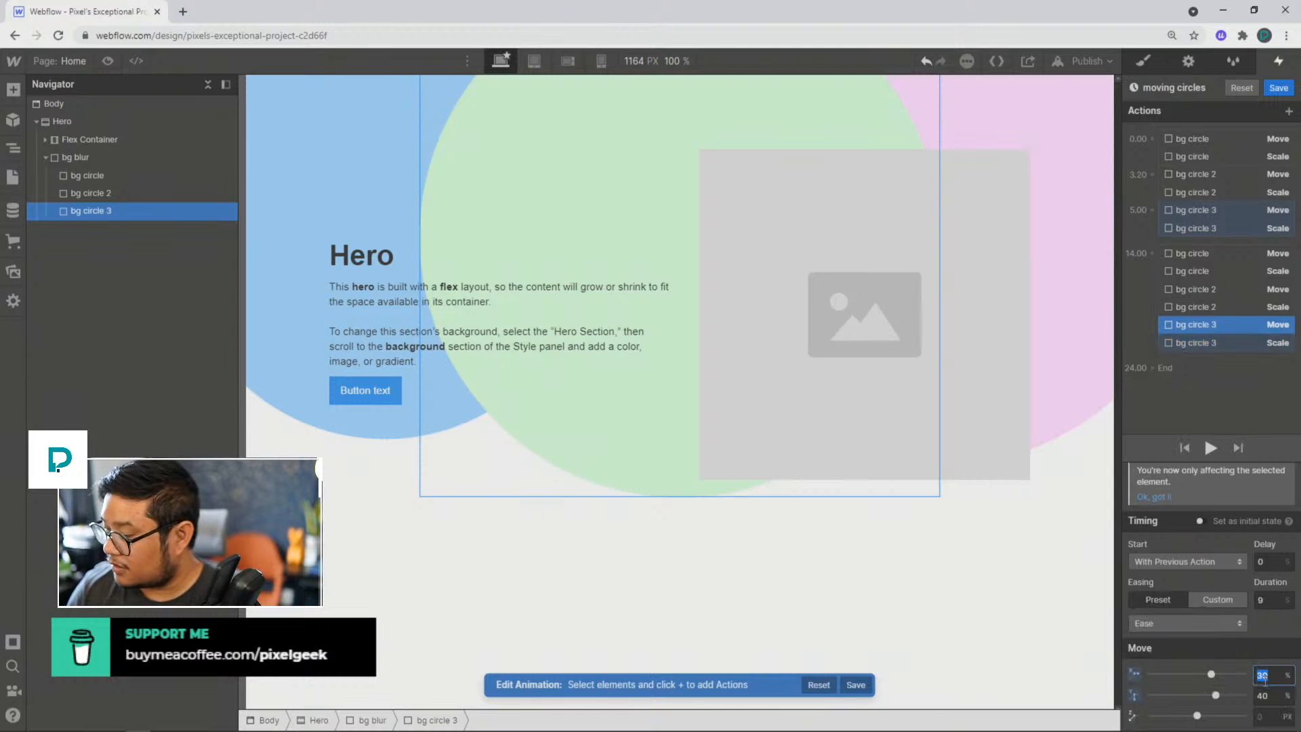
pyautogui.write('0')
pyautogui.press('Tab')
pyautogui.write('0')
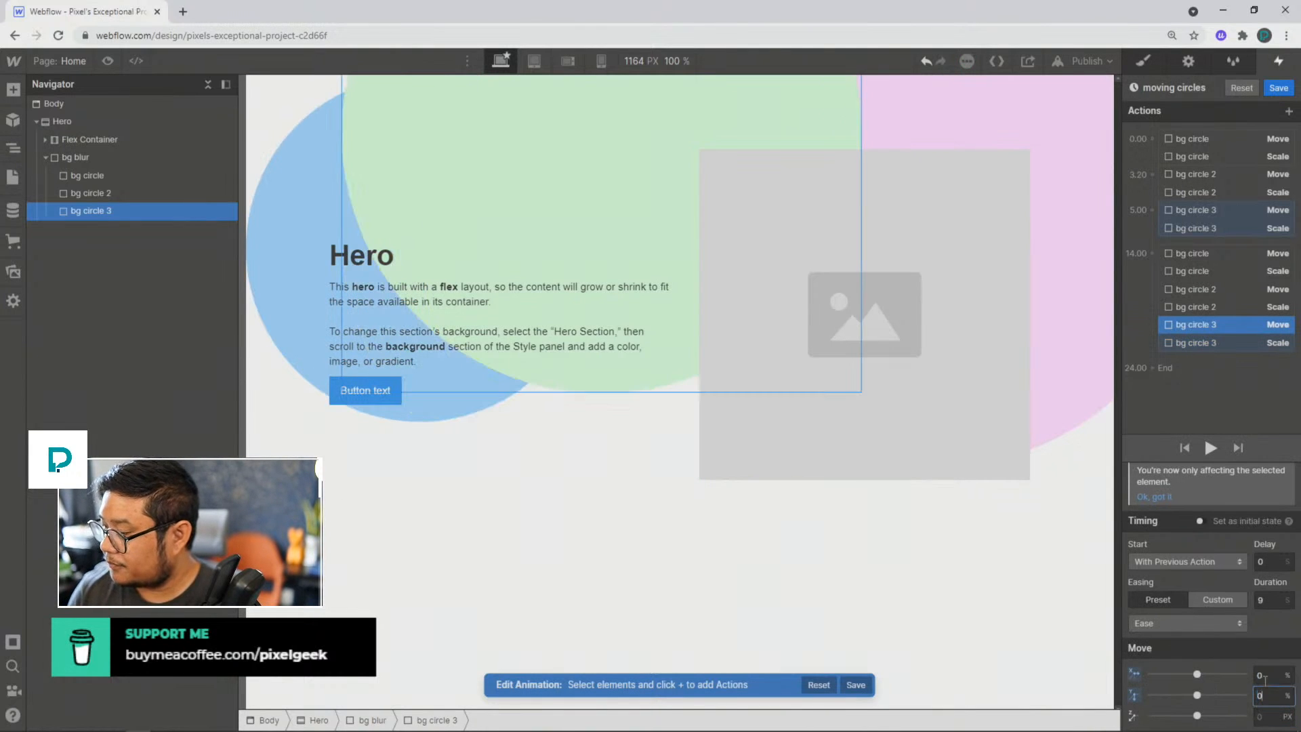
# Step: Set the duplicated bg circle 3 Scale action to 1 on X and Y, and preview the animation
pyautogui.click(1206, 343)
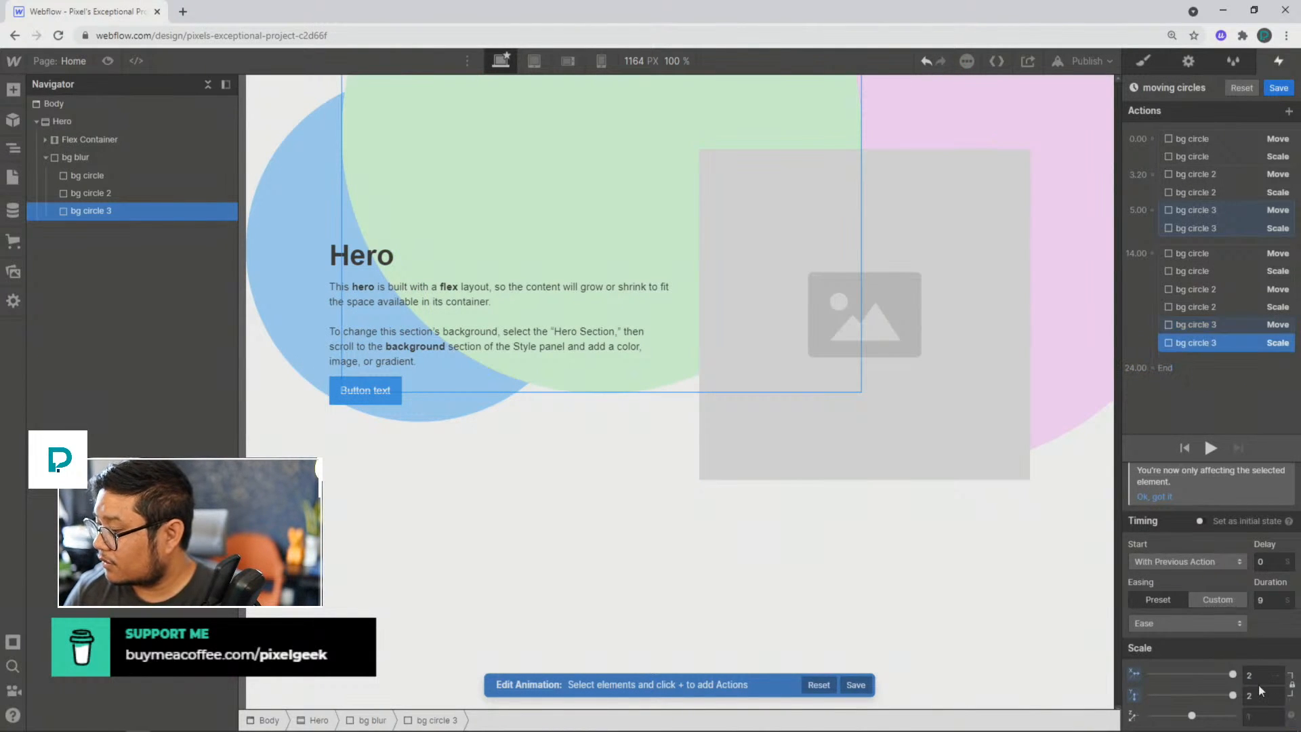
pyautogui.click(1259, 673)
pyautogui.write('11')
pyautogui.press('Tab')
pyautogui.write('11')
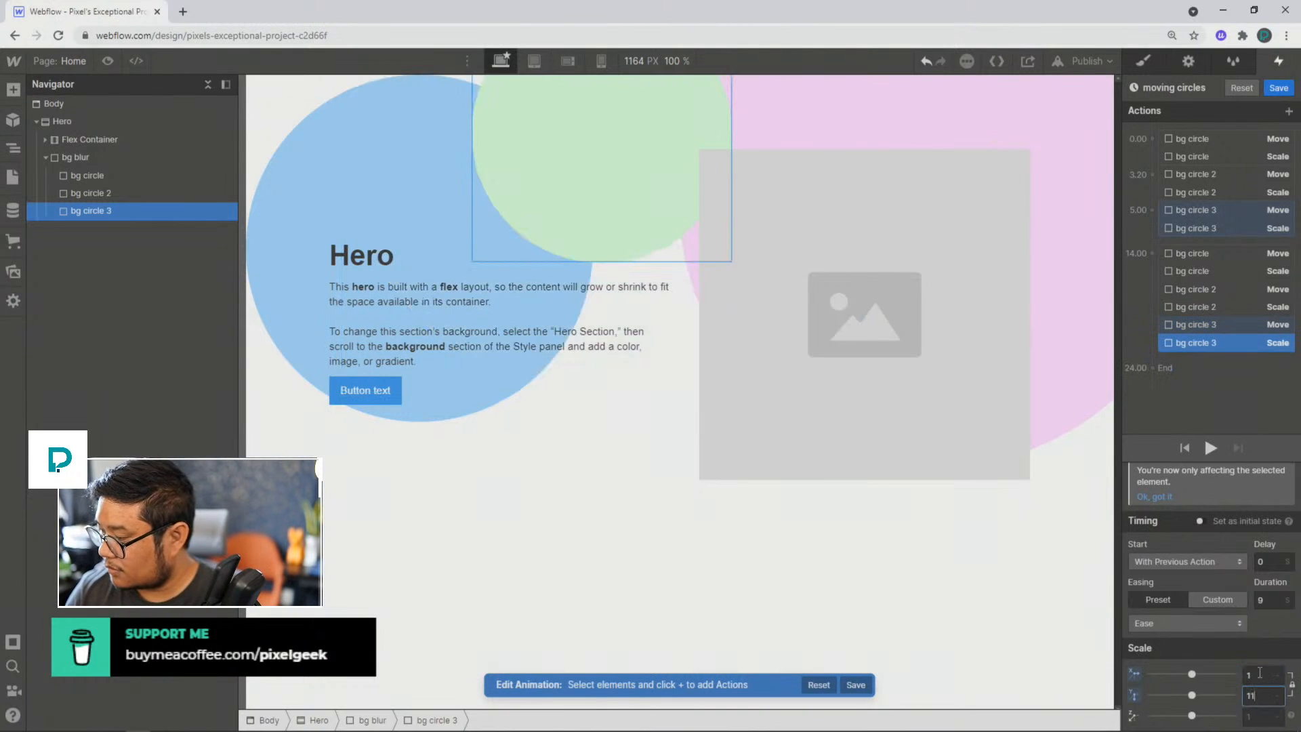
pyautogui.press('BackSpace')
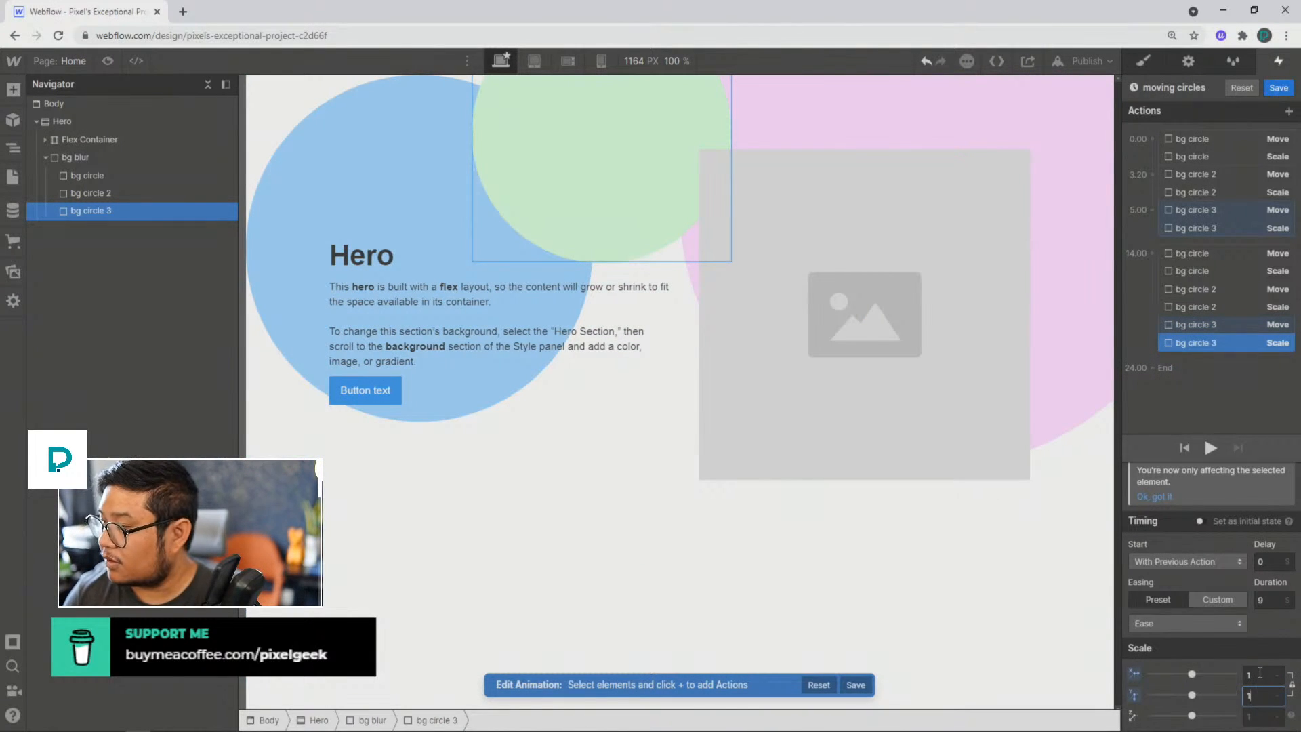
pyautogui.click(1210, 447)
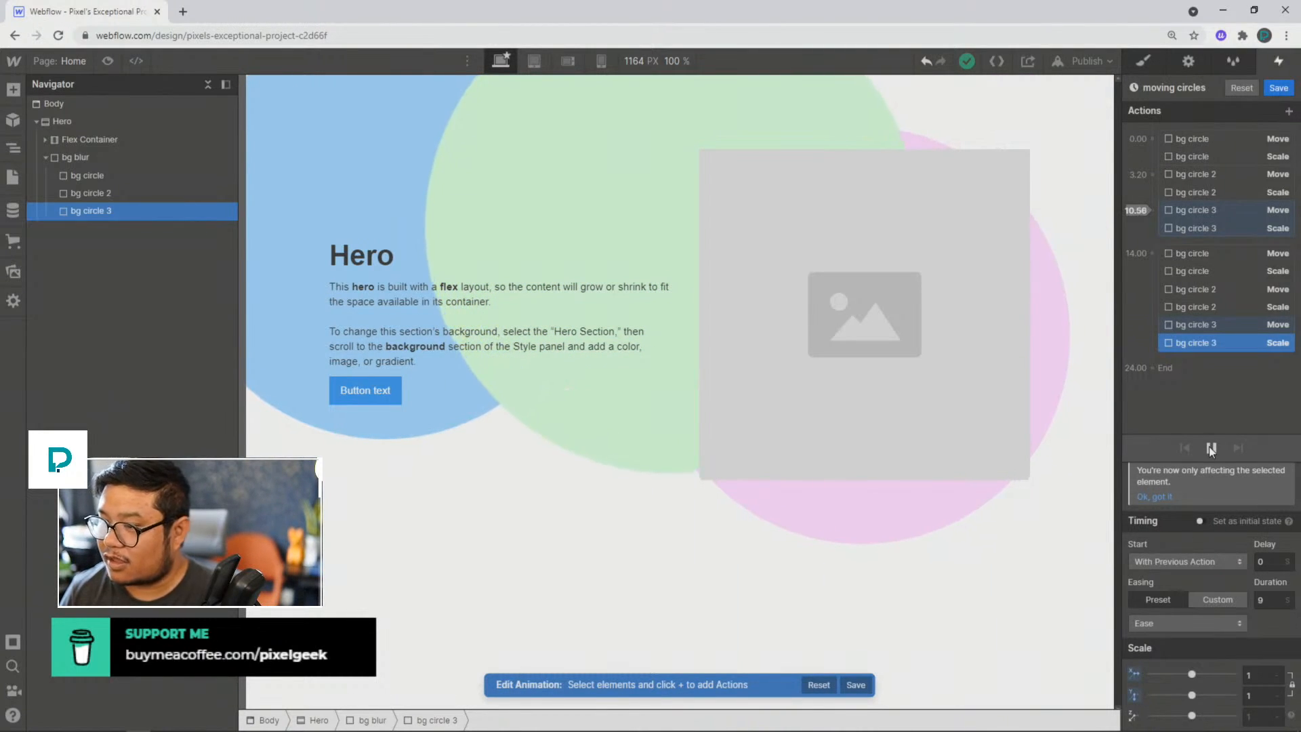
# Step: Save the moving circles animation and re-enable the 200px Blur filter on bg blur
pyautogui.click(1279, 89)
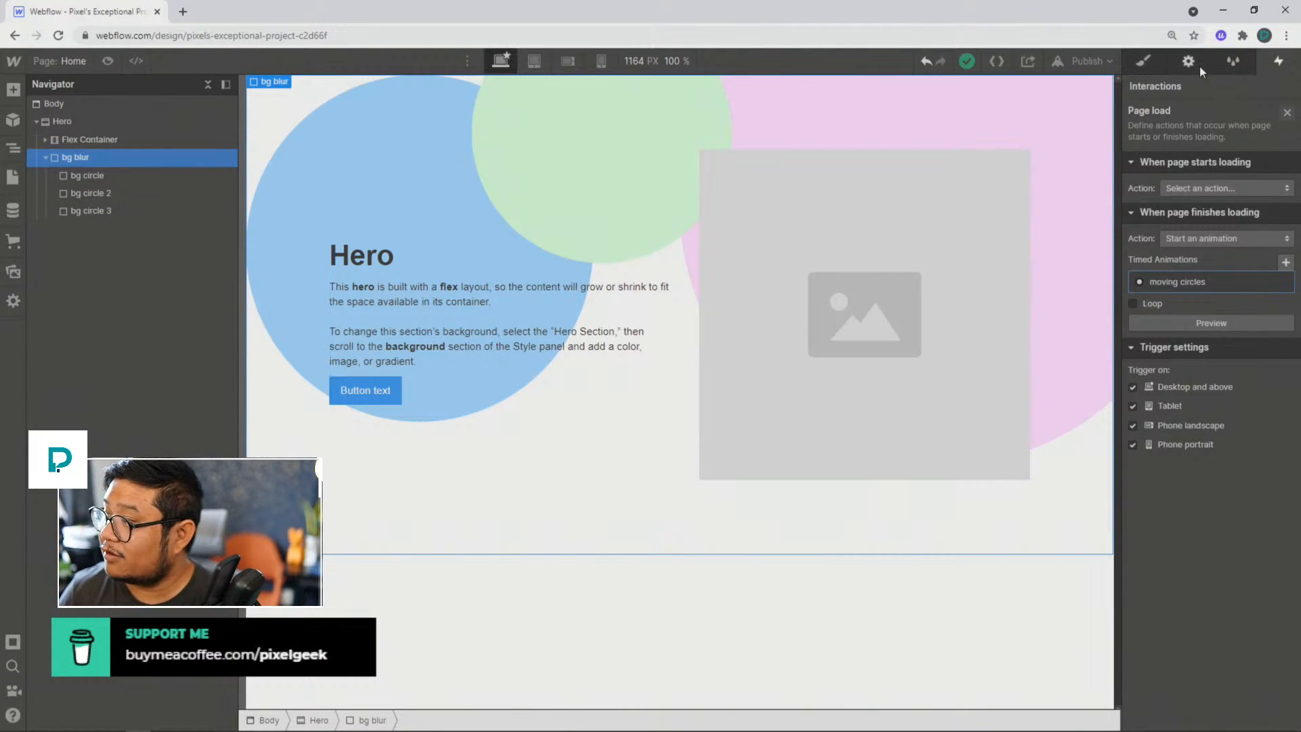
pyautogui.click(1141, 67)
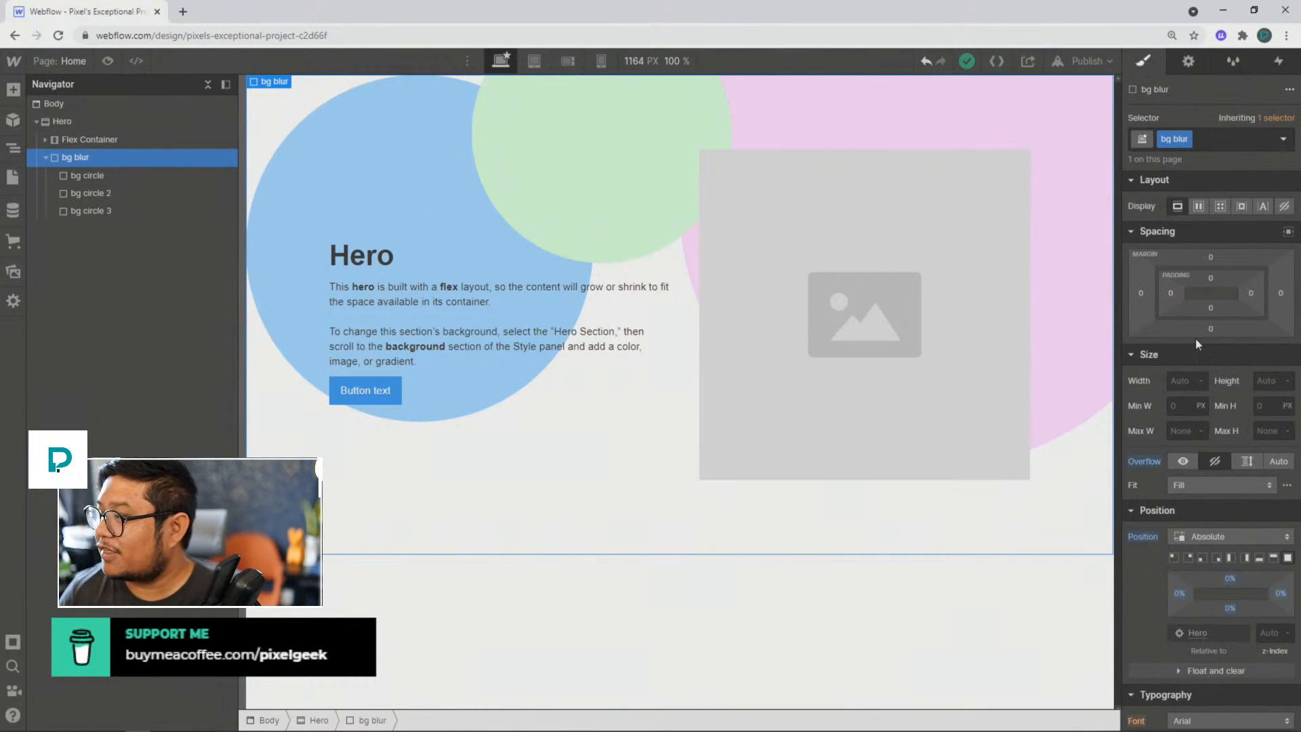
pyautogui.scroll(-10, 1199, 352)
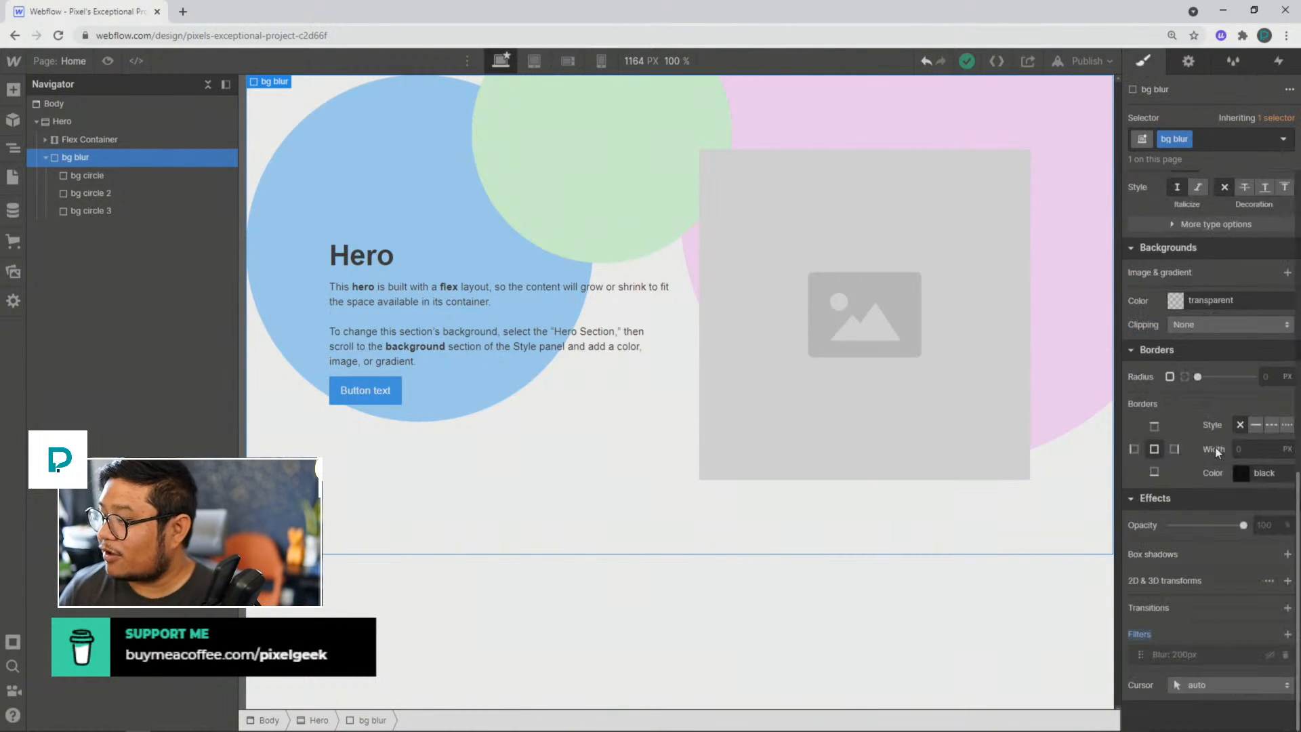
pyautogui.click(1269, 654)
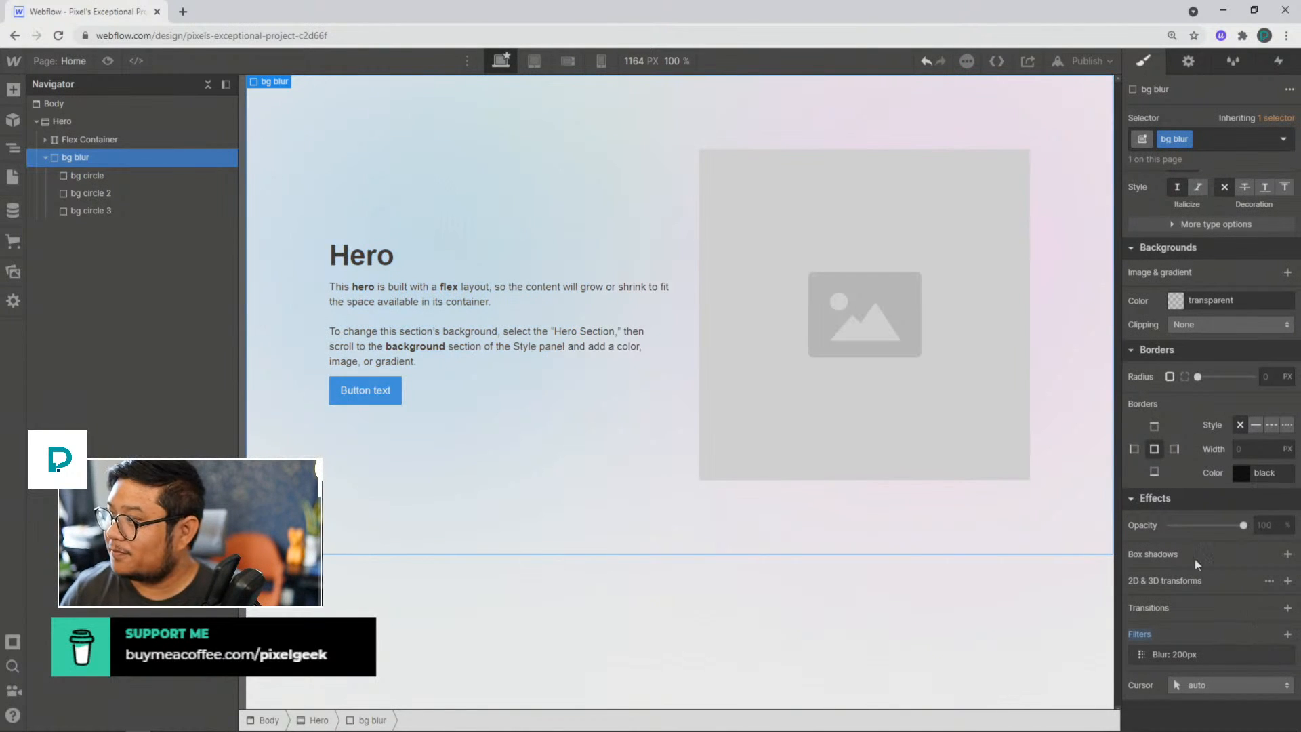
# Step: Publish the site to its webflow.io subdomain and view the animated background on the live page
pyautogui.click(1091, 61)
pyautogui.click(1021, 252)
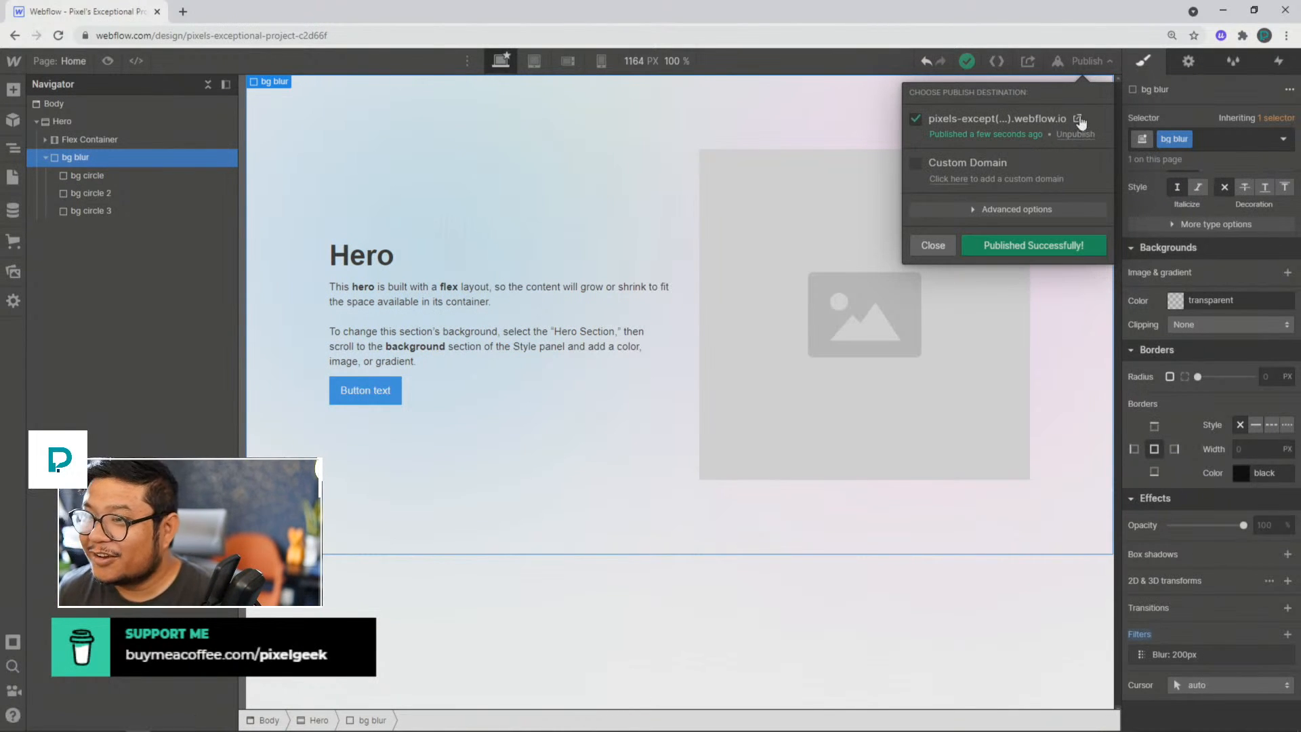
pyautogui.click(1078, 120)
pyautogui.click(261, 32)
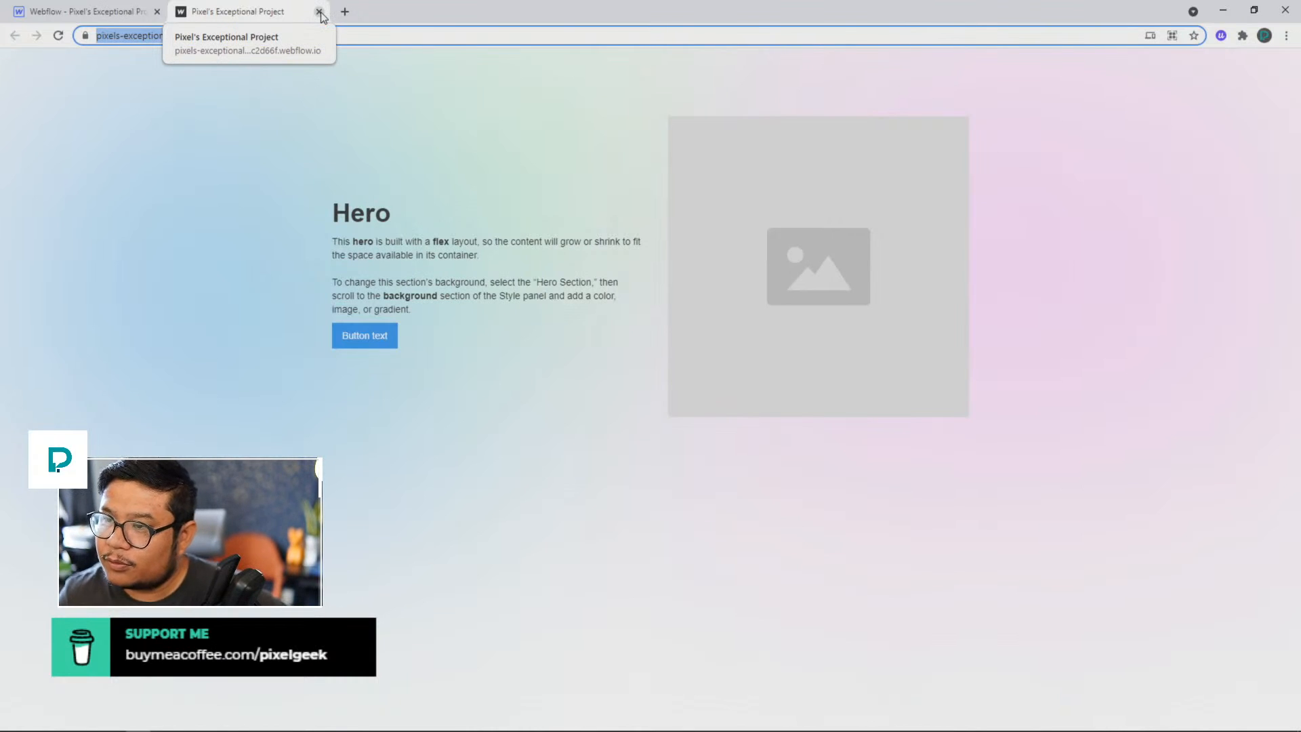
# Step: Back in the Webflow Designer, enable looping for the page-load moving circles animation, and remove the Page load trigger
pyautogui.click(139, 19)
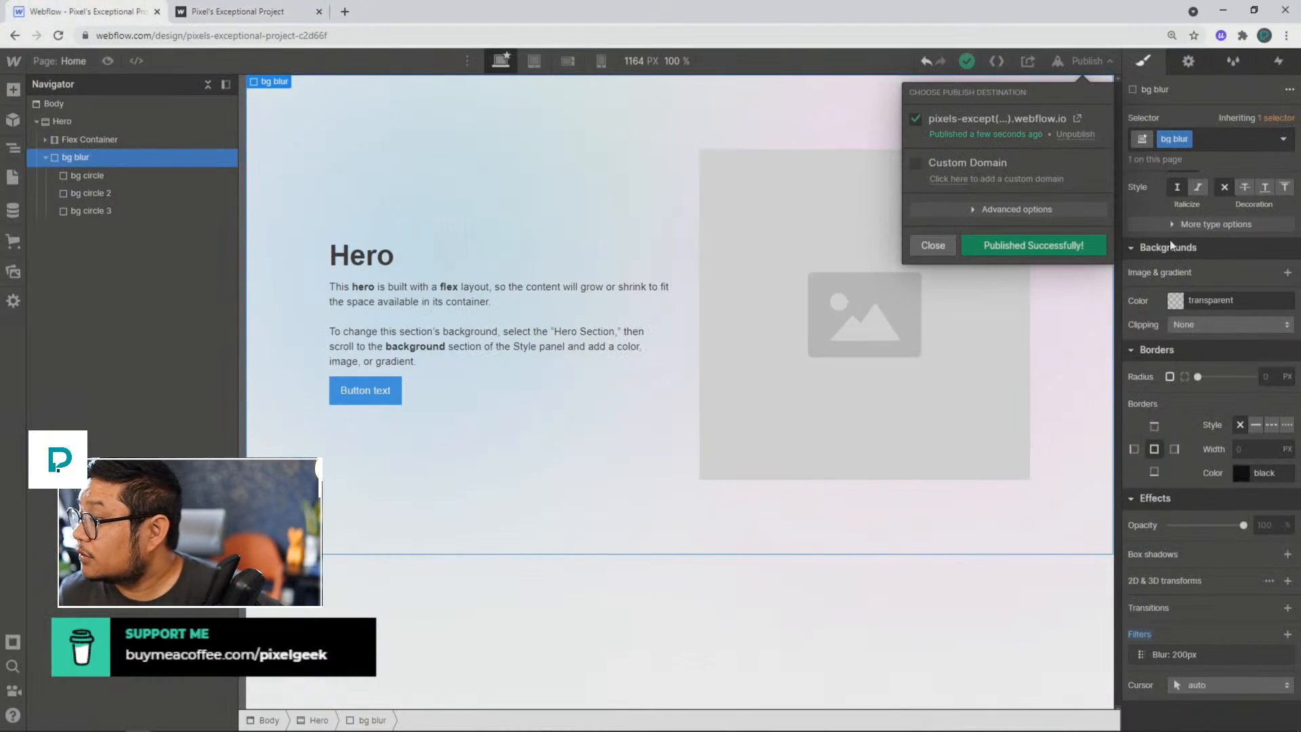
pyautogui.click(1279, 61)
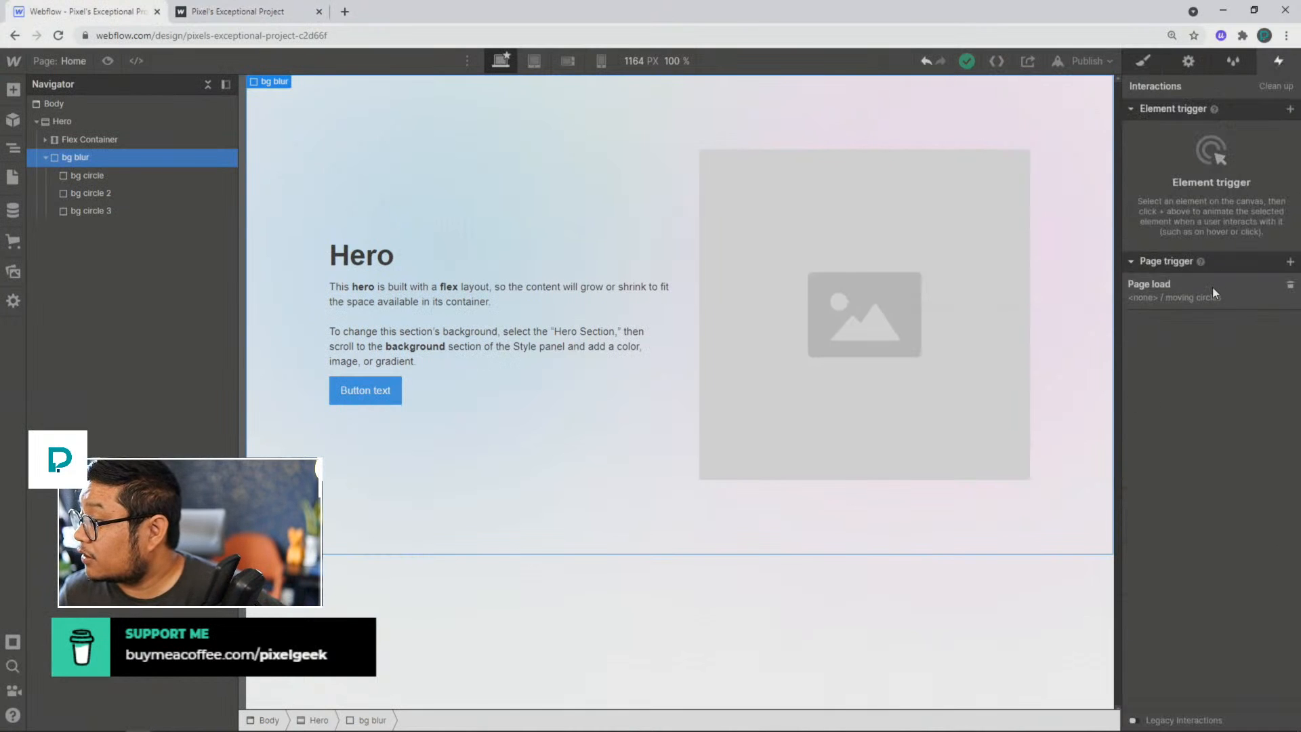
pyautogui.click(1212, 288)
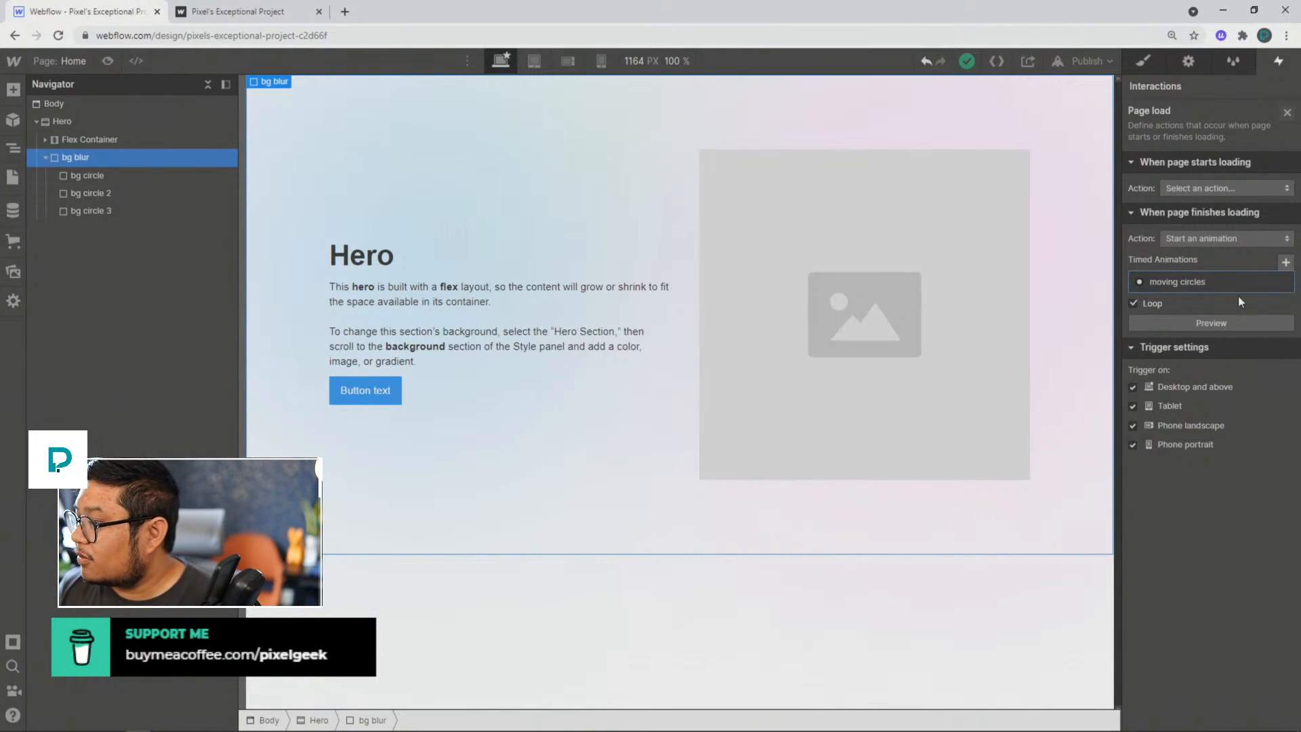
pyautogui.moveTo(1265, 283)
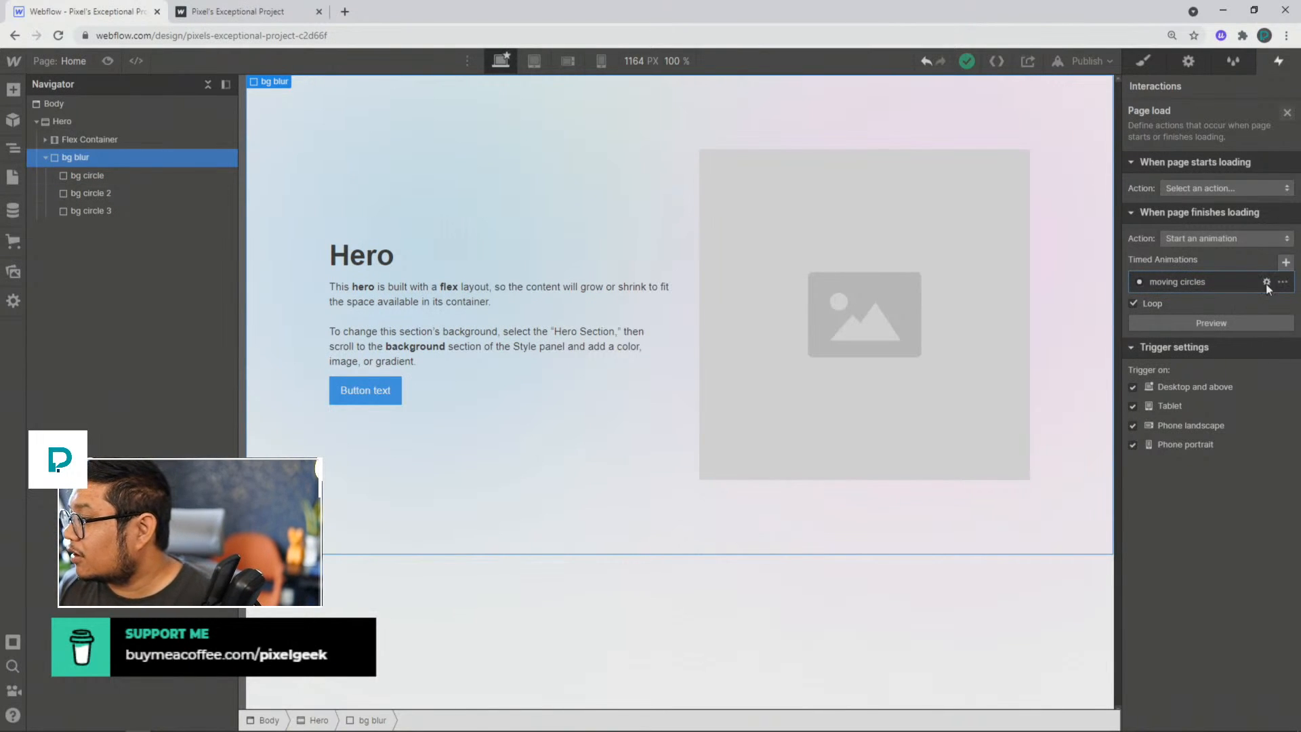
pyautogui.click(1287, 112)
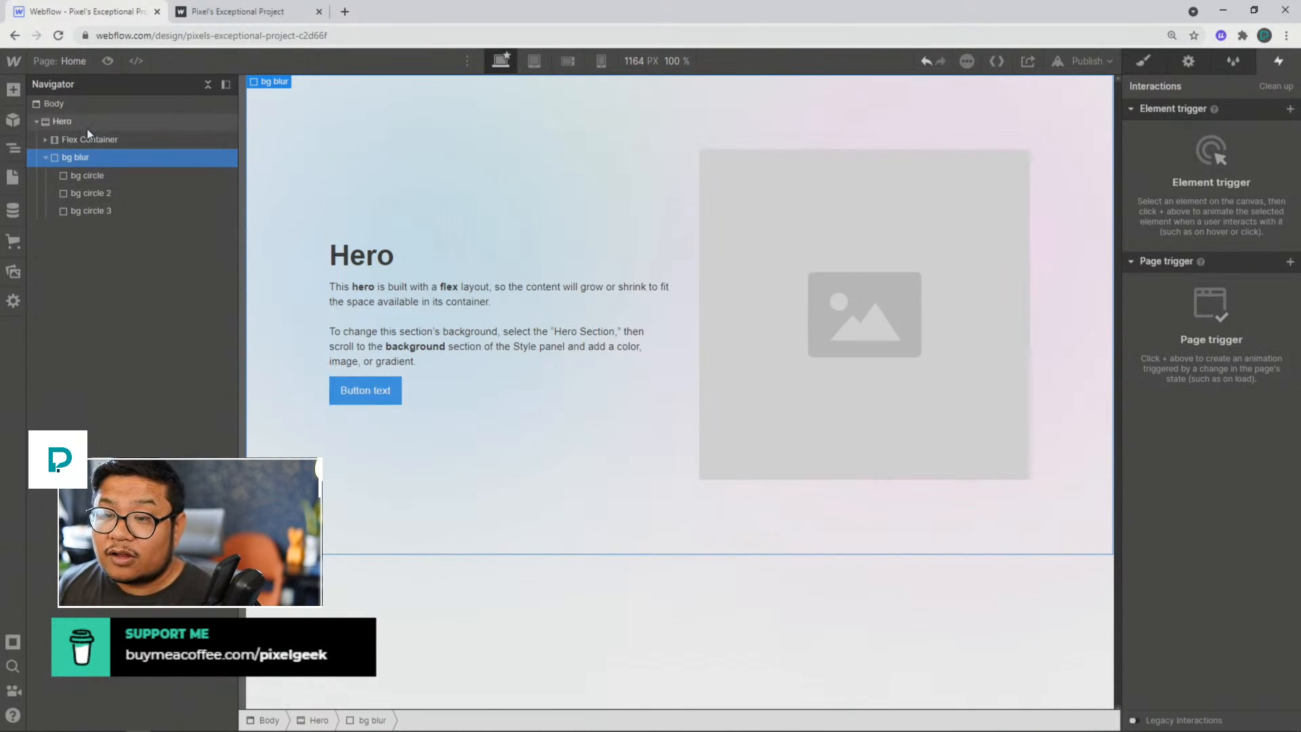
# Step: Insert the prebuilt Hero Overlay layout above the Hero section
pyautogui.click(14, 92)
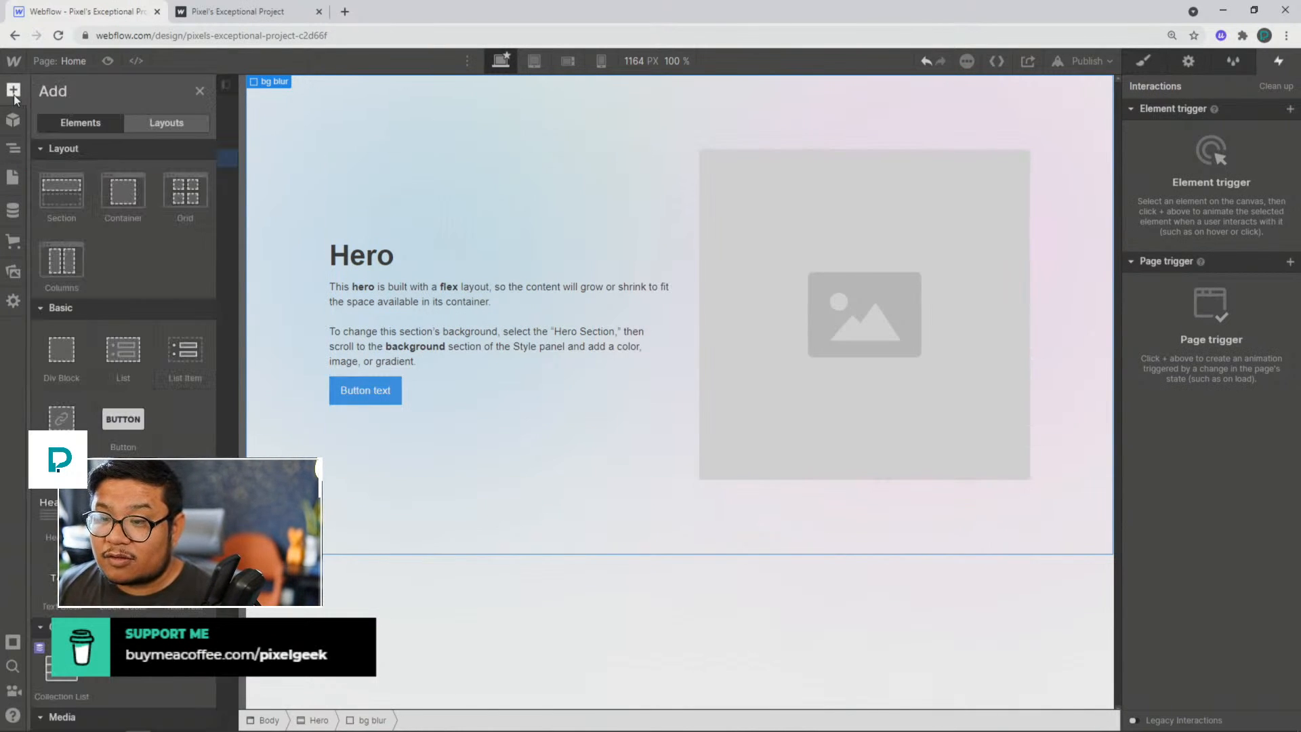
pyautogui.click(161, 123)
pyautogui.moveTo(195, 208); pyautogui.dragTo(116, 117)
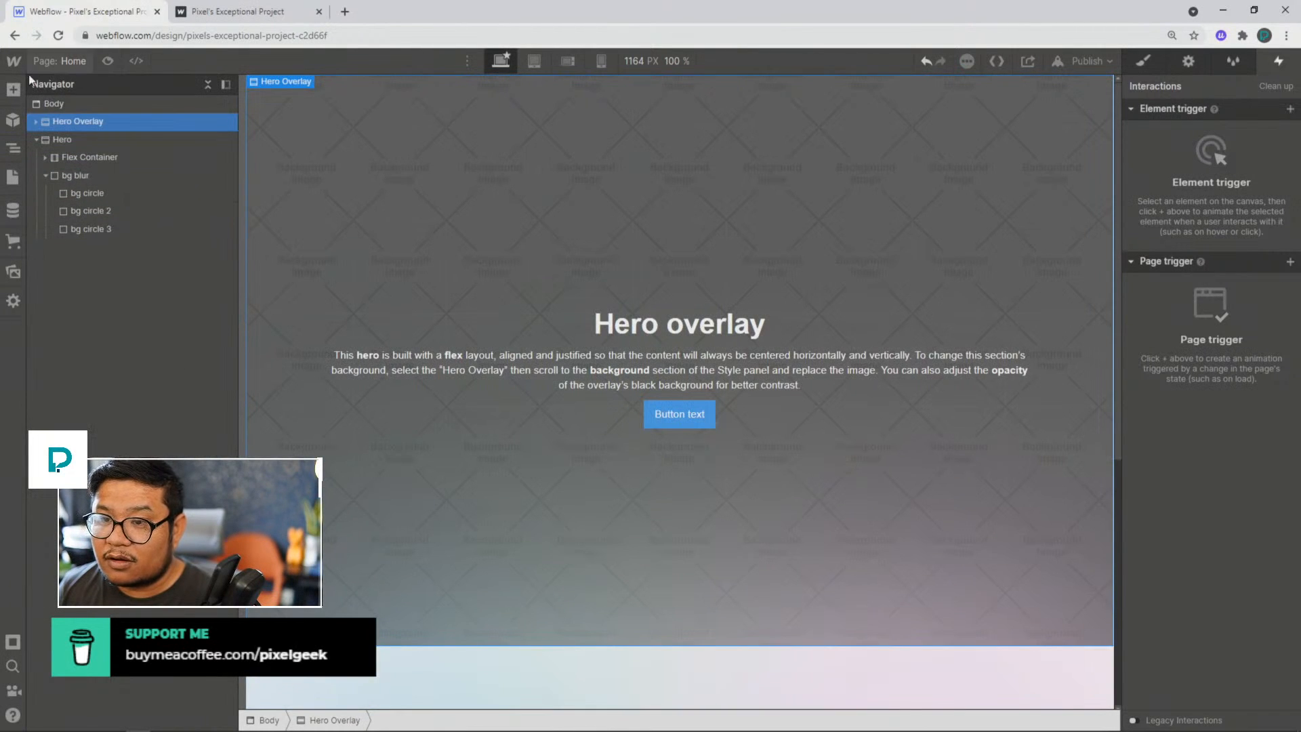
# Step: Insert the prebuilt Cards Section layout between the Hero Overlay and Hero sections
pyautogui.click(8, 92)
pyautogui.click(152, 124)
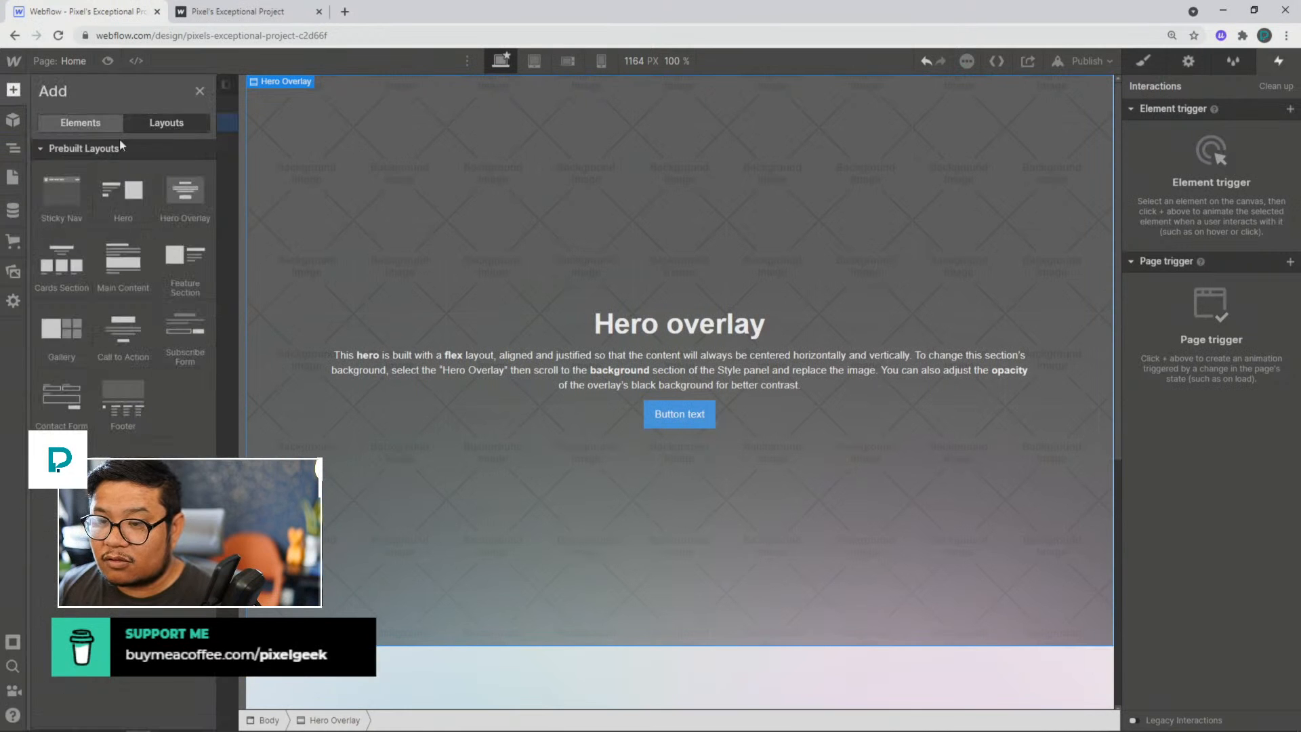
pyautogui.moveTo(107, 201)
pyautogui.moveTo(64, 265); pyautogui.dragTo(111, 144)
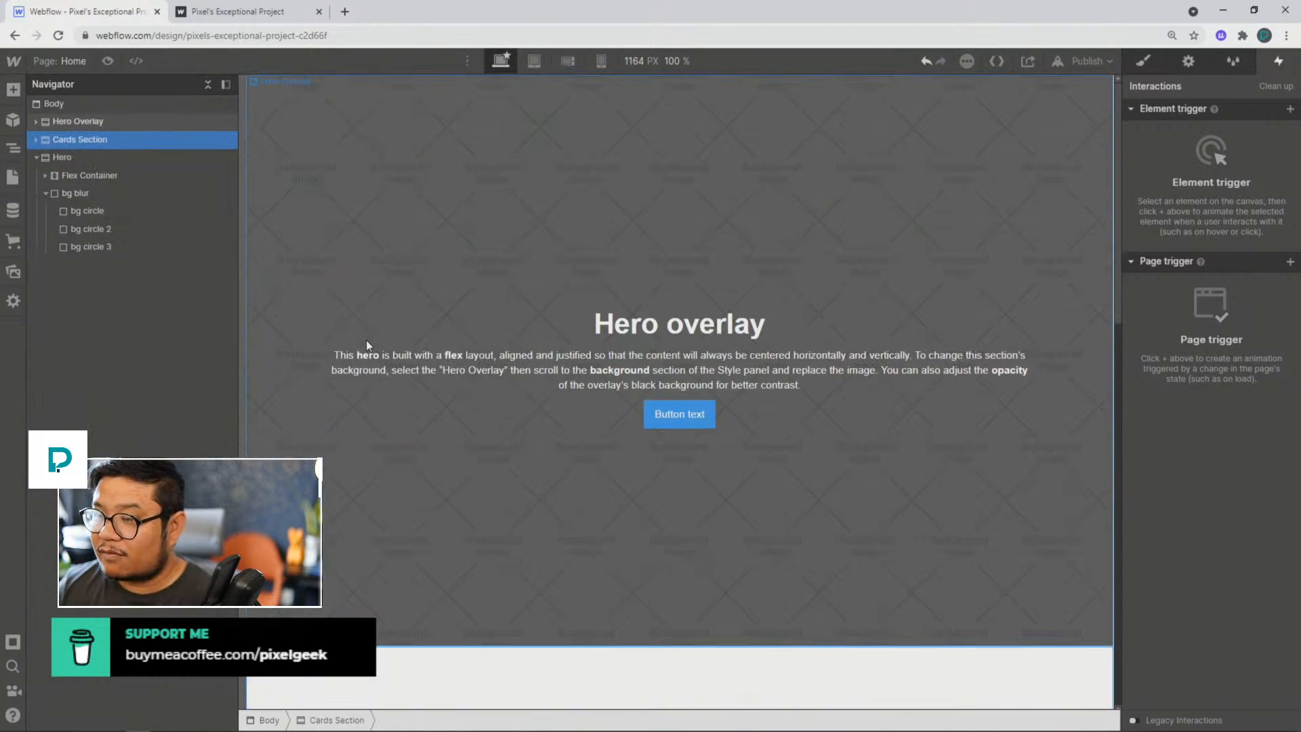
pyautogui.scroll(-7, 366, 340)
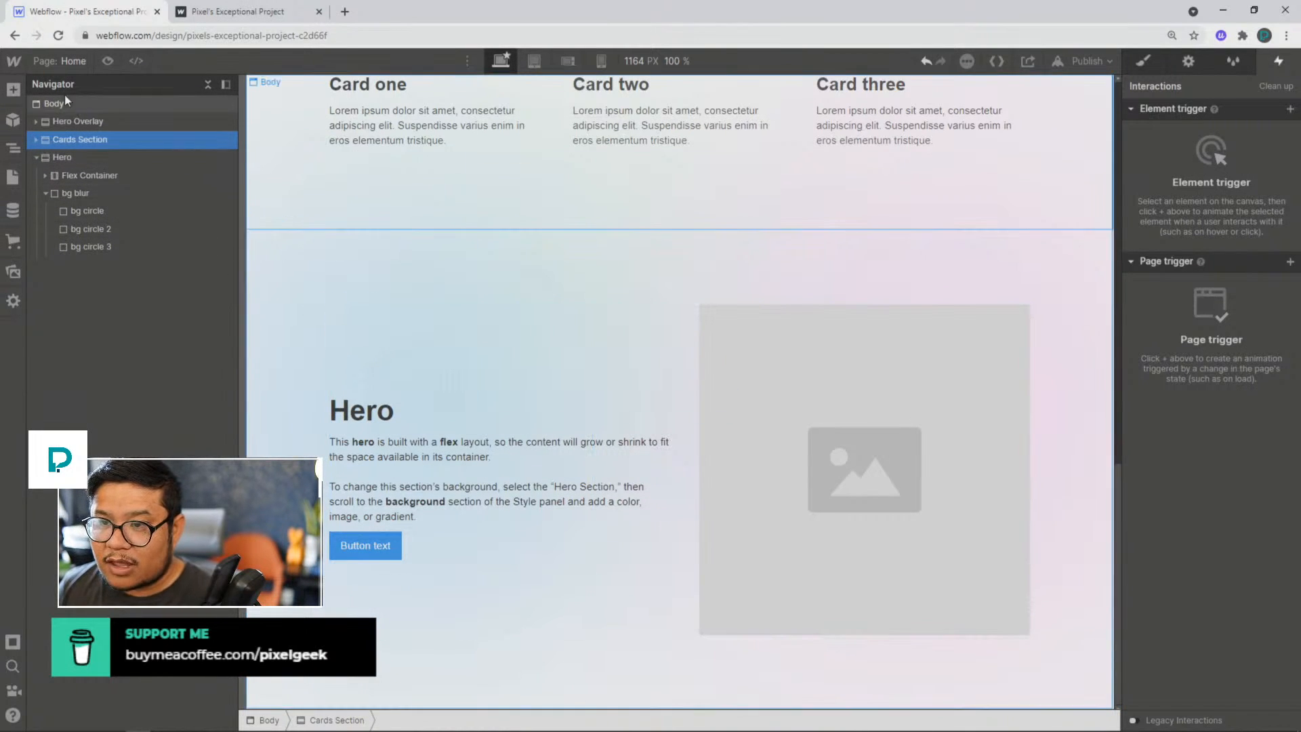
# Step: Insert the prebuilt Call to Action layout below the Hero section
pyautogui.click(14, 89)
pyautogui.click(166, 123)
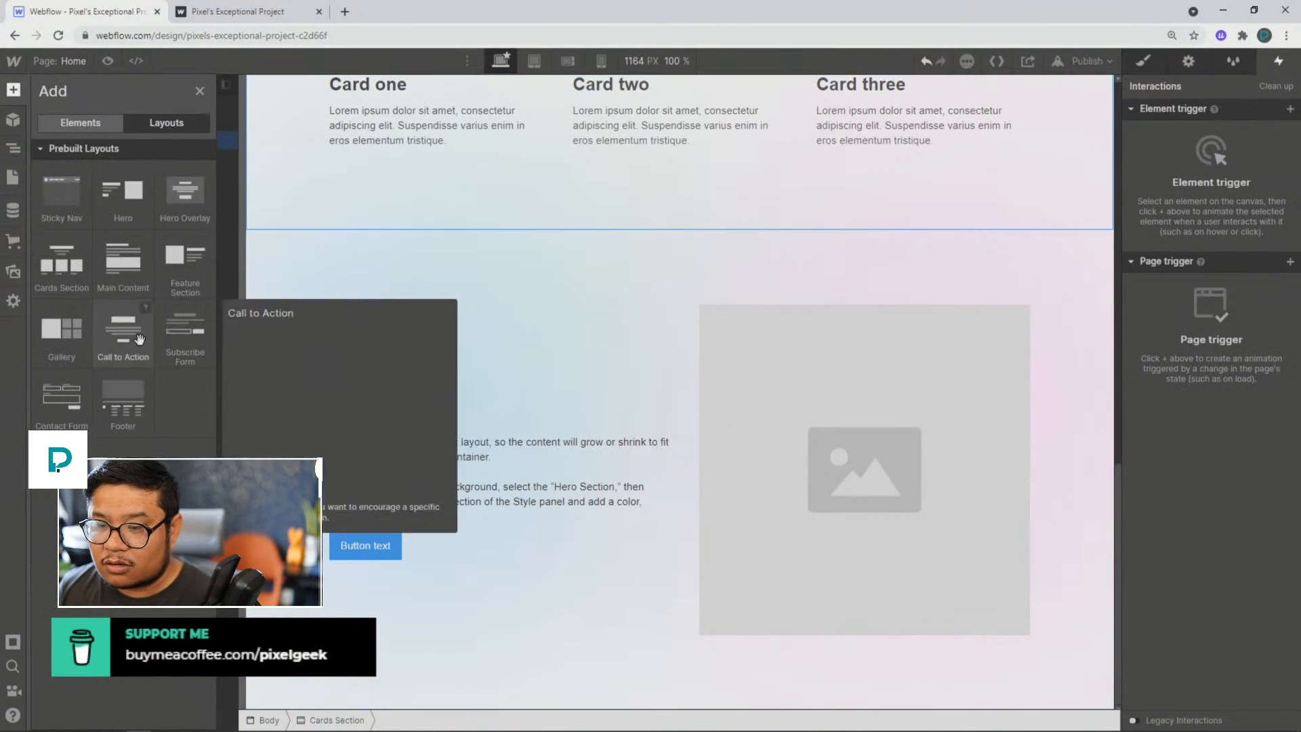
pyautogui.moveTo(122, 333); pyautogui.dragTo(83, 270)
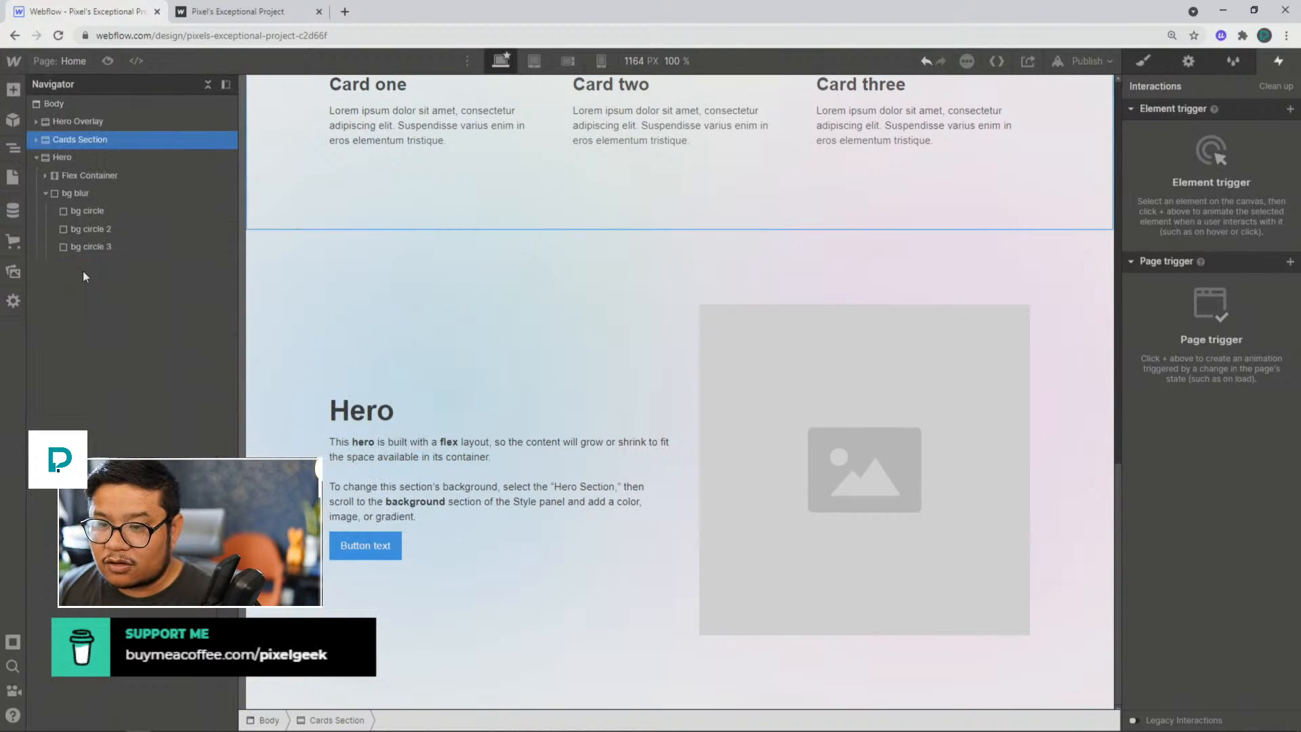
pyautogui.click(14, 90)
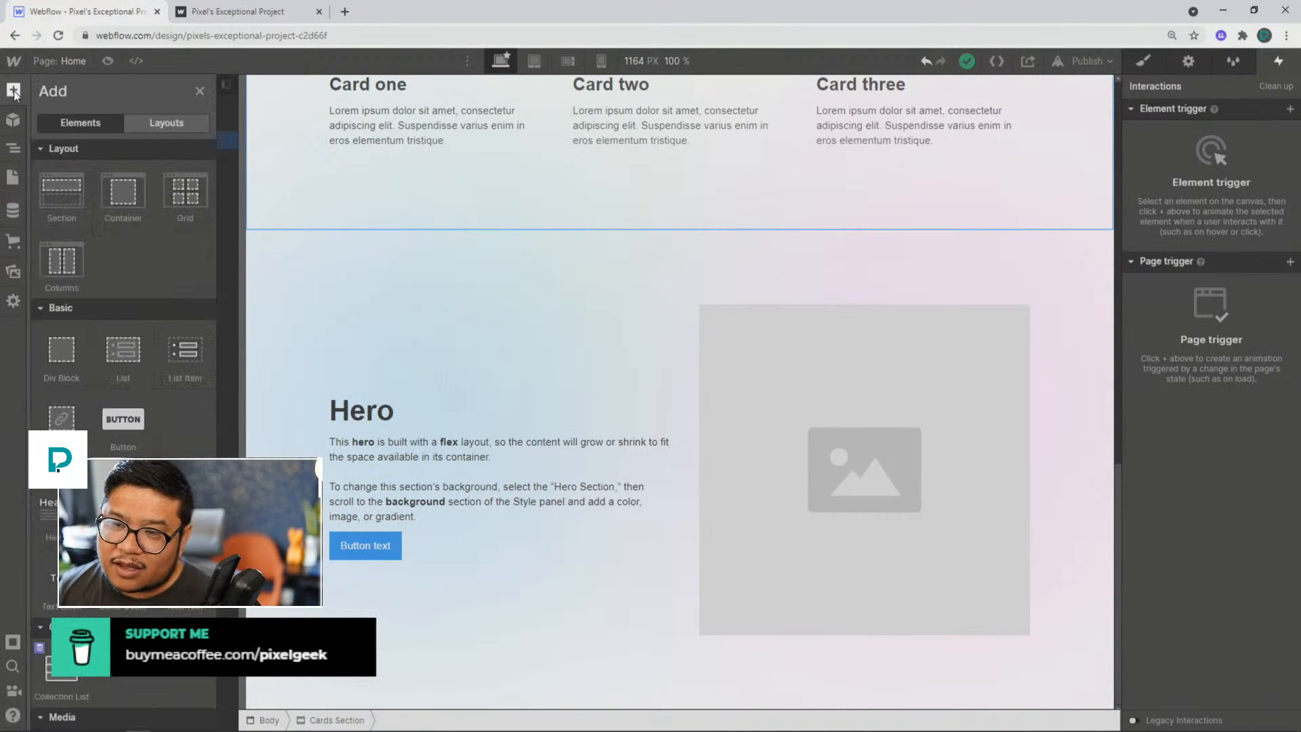
pyautogui.click(152, 132)
pyautogui.moveTo(123, 334); pyautogui.dragTo(67, 160)
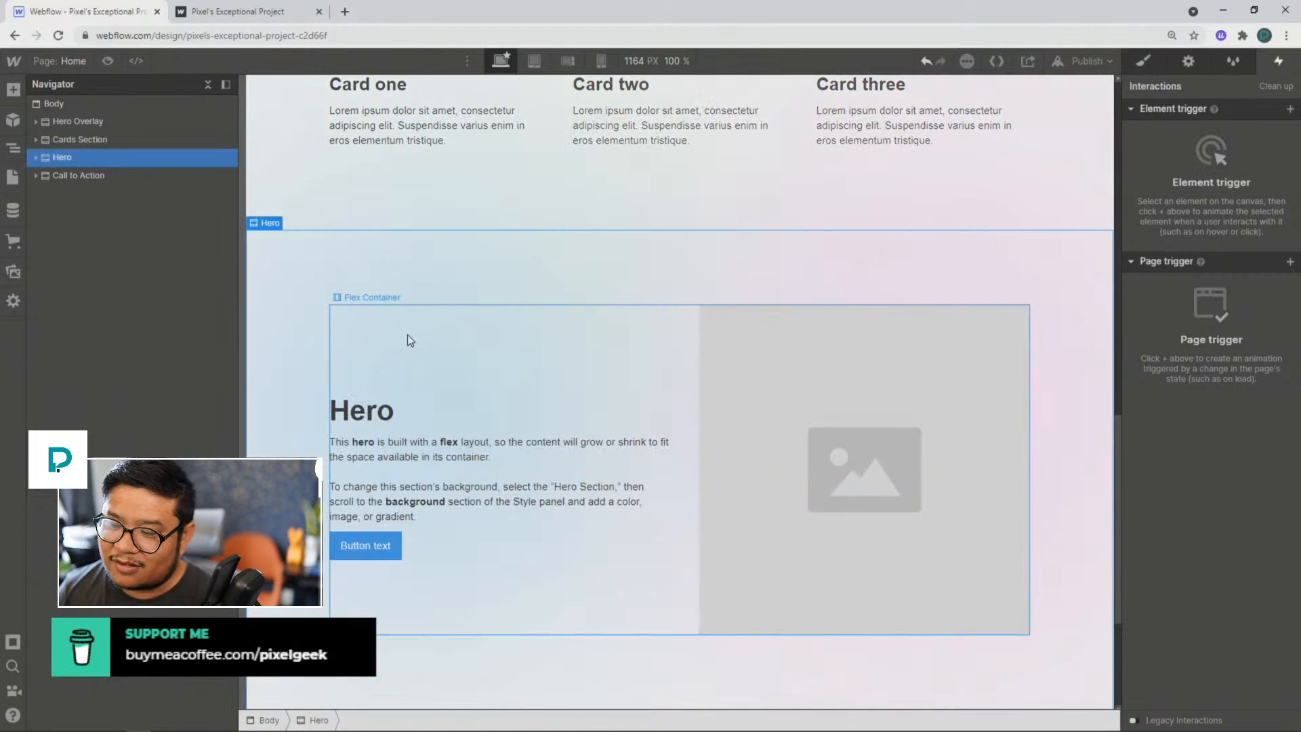
# Step: Set the Hero section's Overflow to hidden, comparing it with the default, so the blurred circles stay within the section
pyautogui.scroll(-3, 408, 334)
pyautogui.scroll(10, 407, 334)
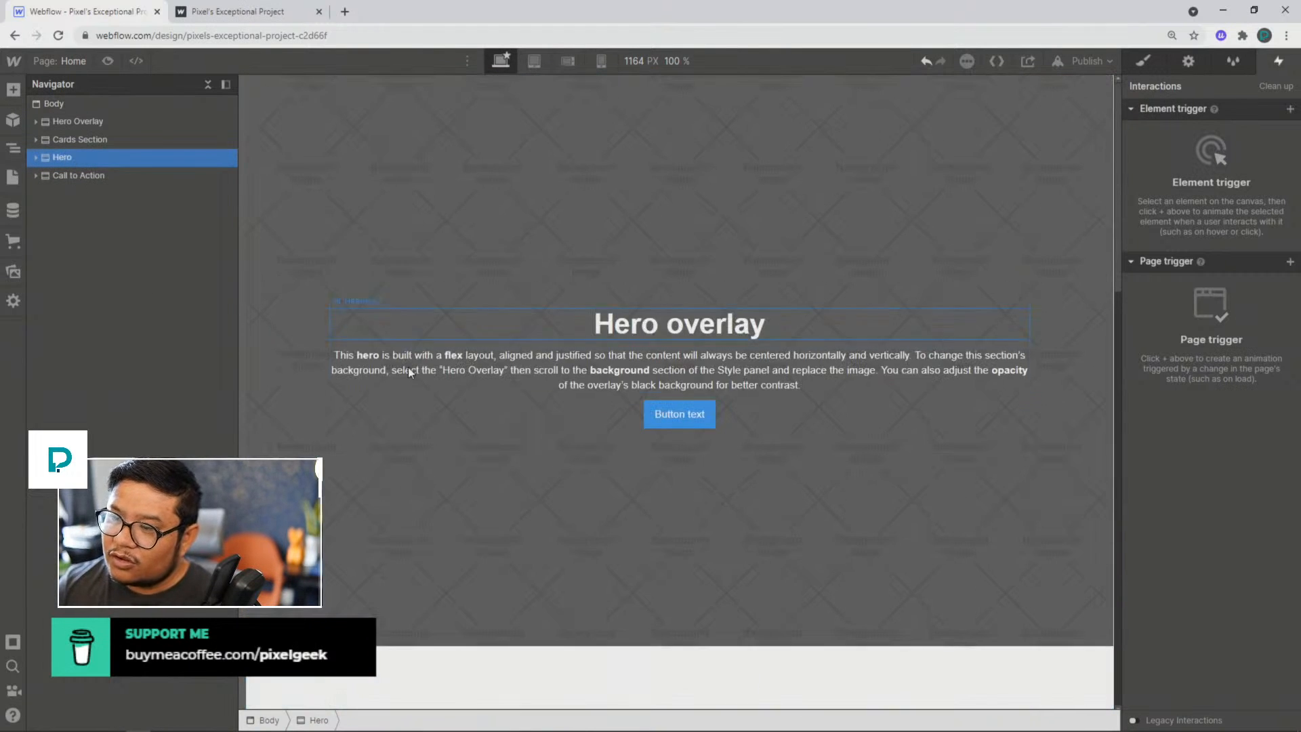
pyautogui.scroll(-10, 408, 369)
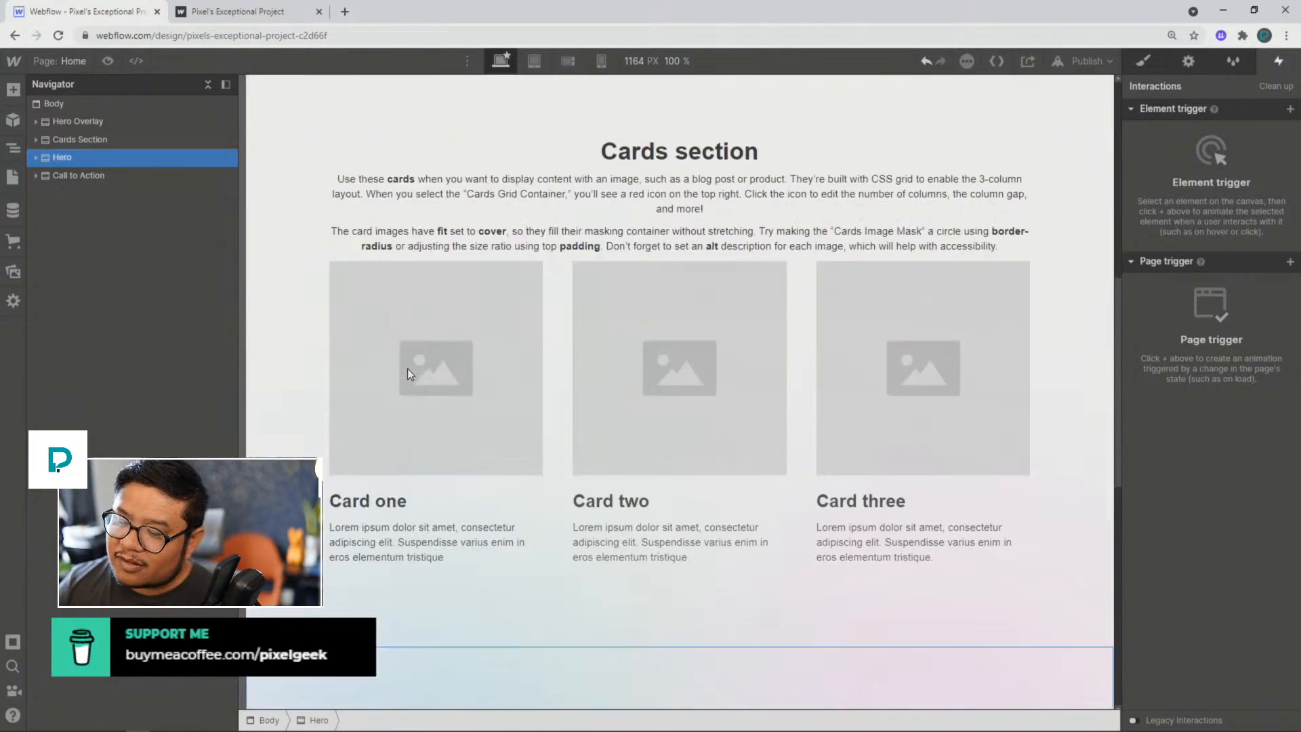
pyautogui.scroll(-4, 410, 374)
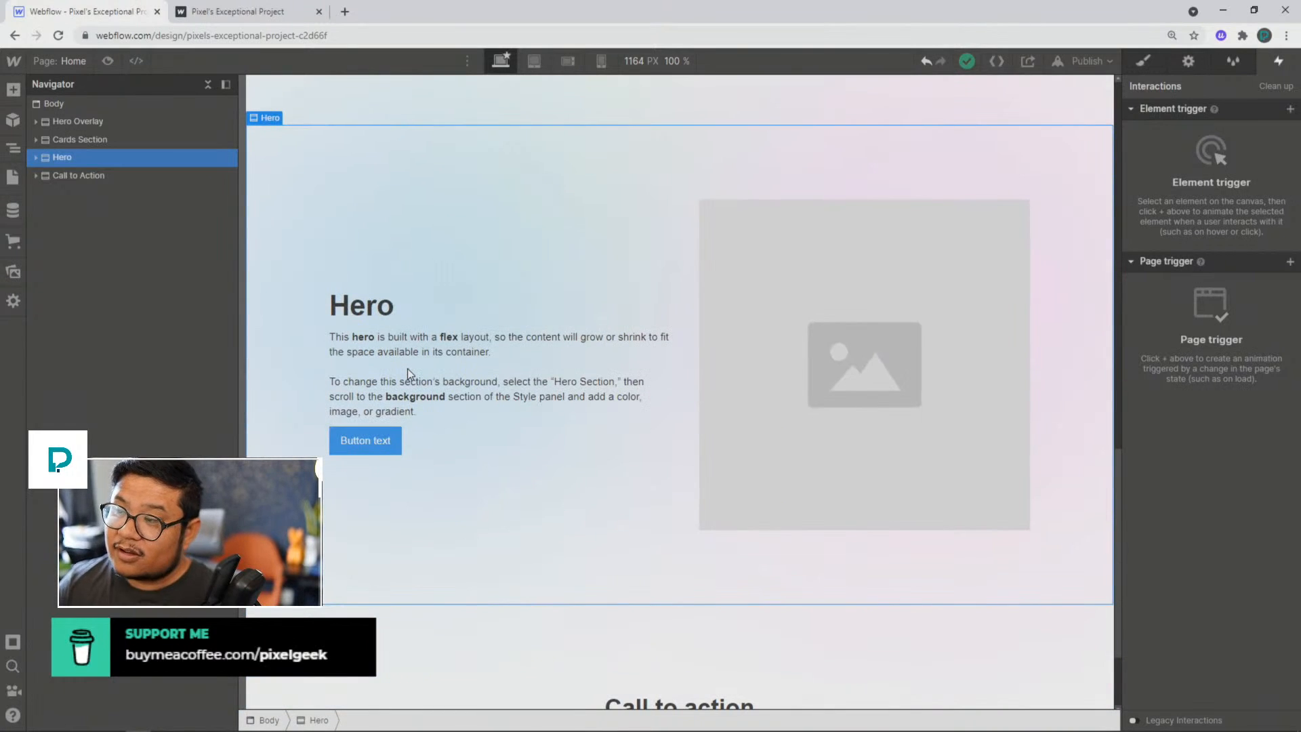
pyautogui.scroll(4, 480, 200)
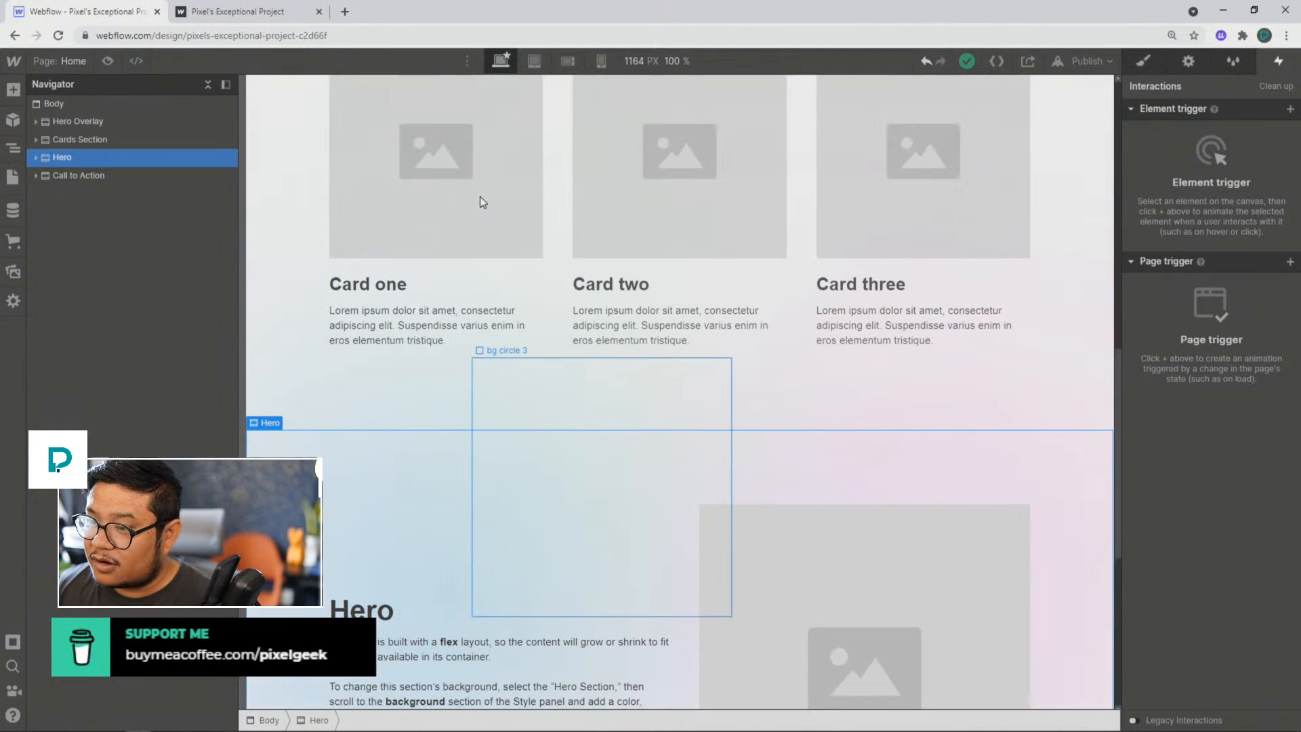
pyautogui.scroll(-3, 480, 200)
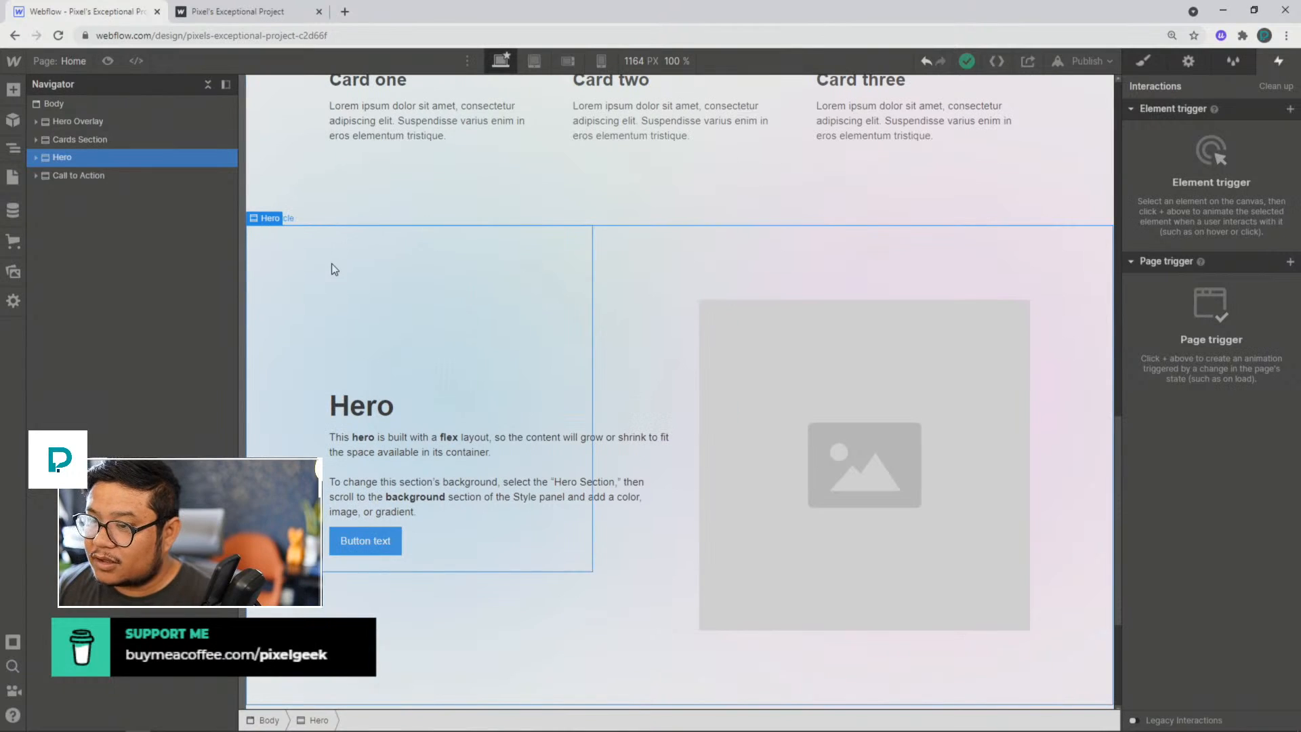
pyautogui.click(1143, 62)
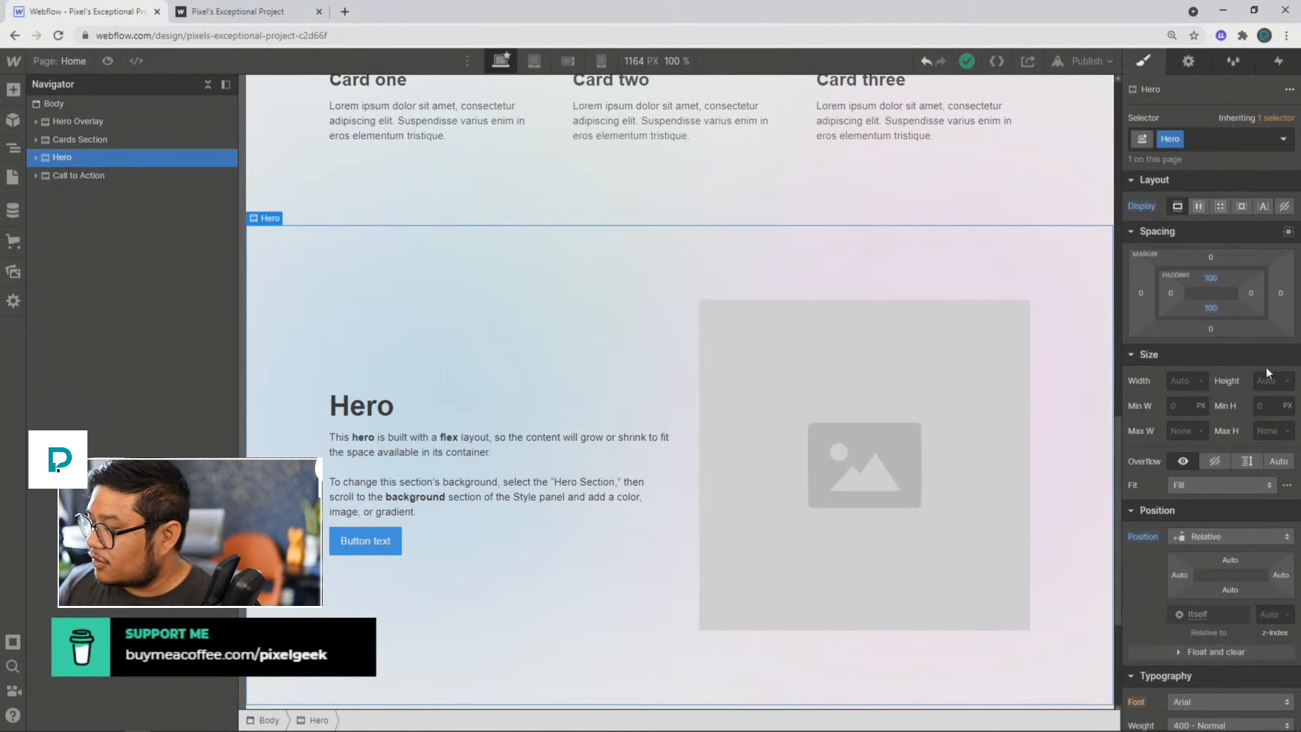
pyautogui.click(1215, 461)
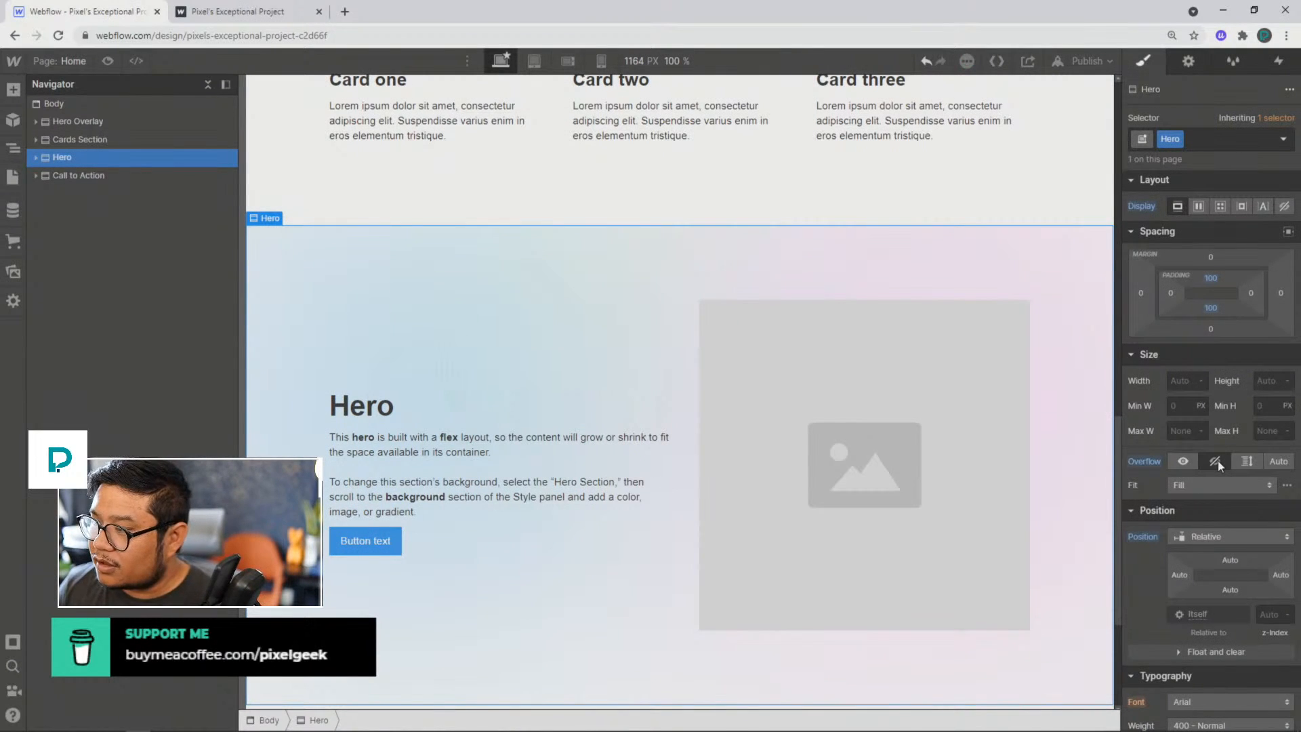
pyautogui.scroll(2, 711, 313)
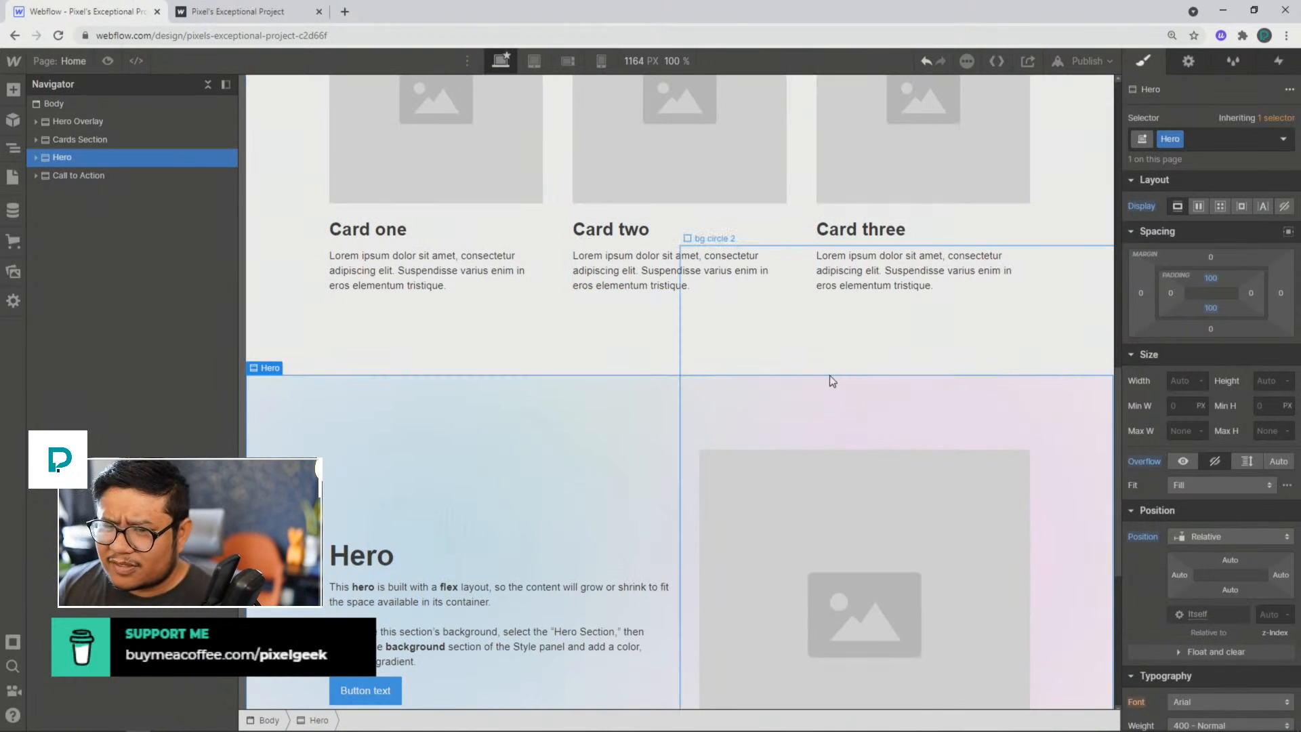
pyautogui.keyDown('alt'); pyautogui.click(1136, 461); pyautogui.keyUp('alt')
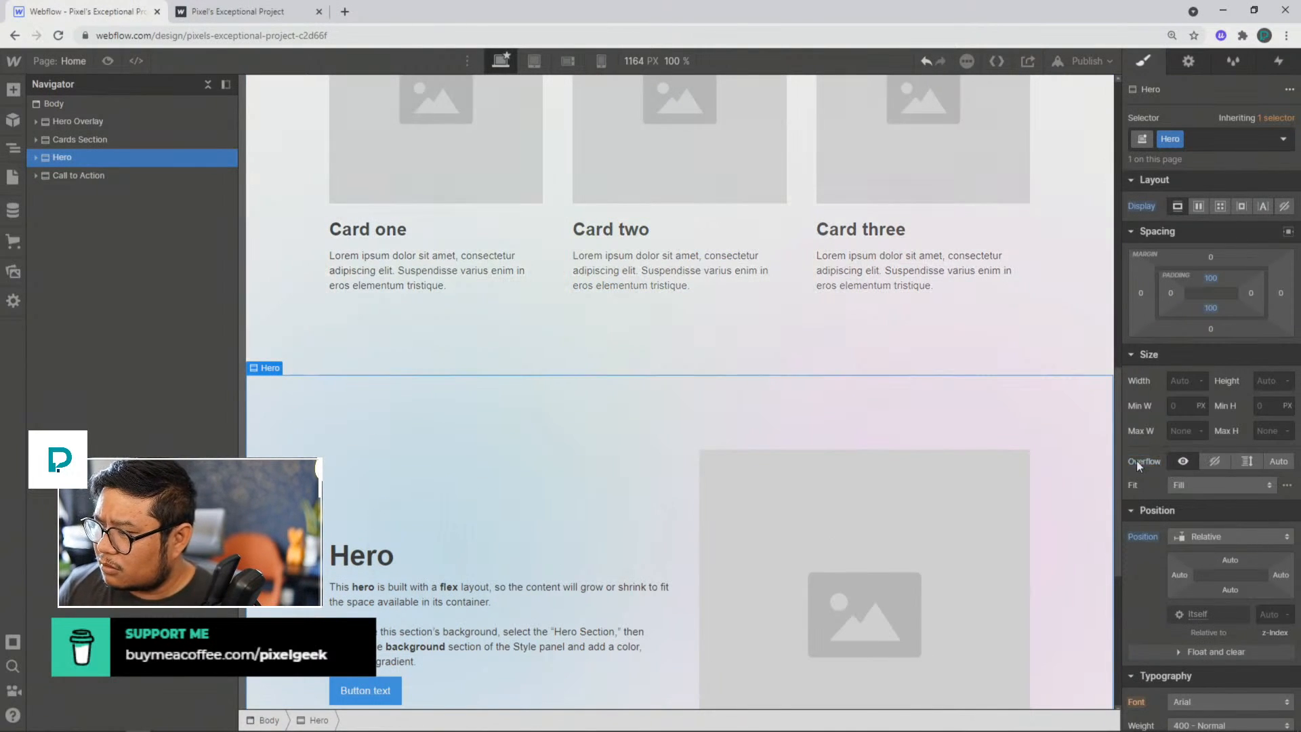
pyautogui.click(1216, 460)
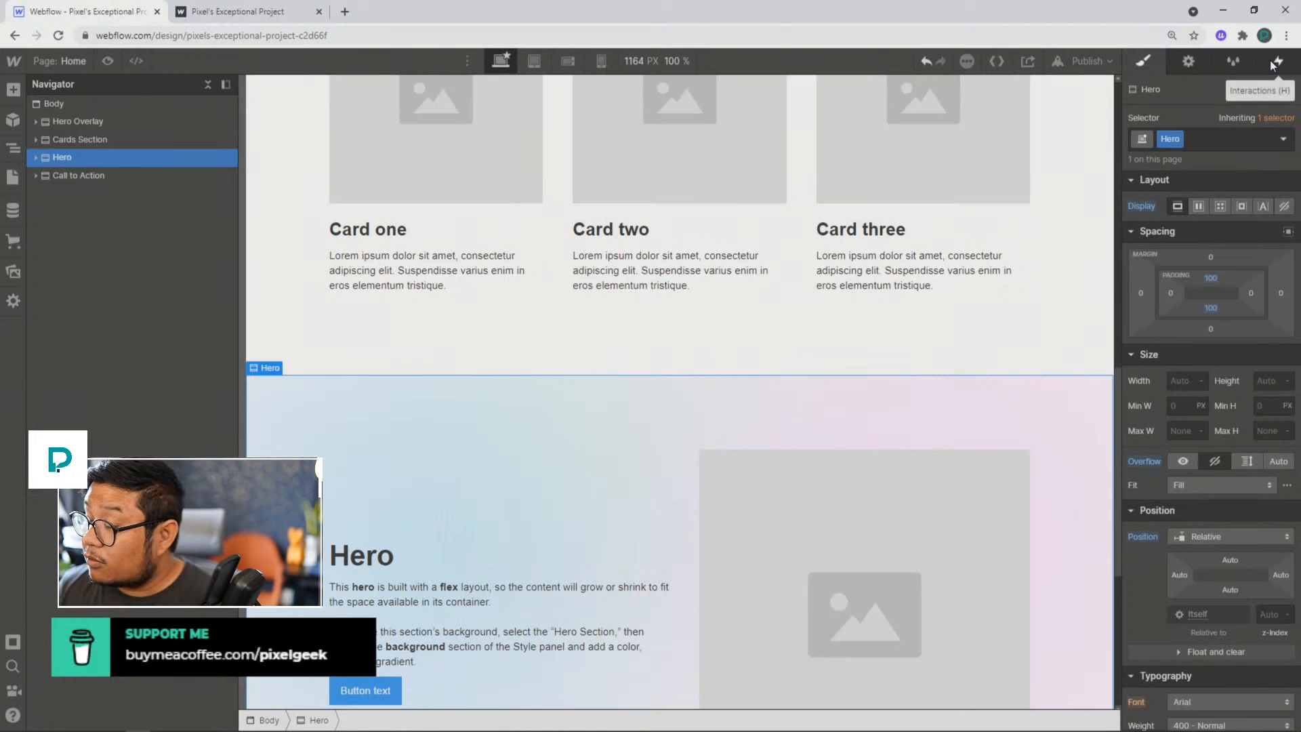
# Step: Add a Scroll into view element trigger to the Hero section
pyautogui.click(36, 159)
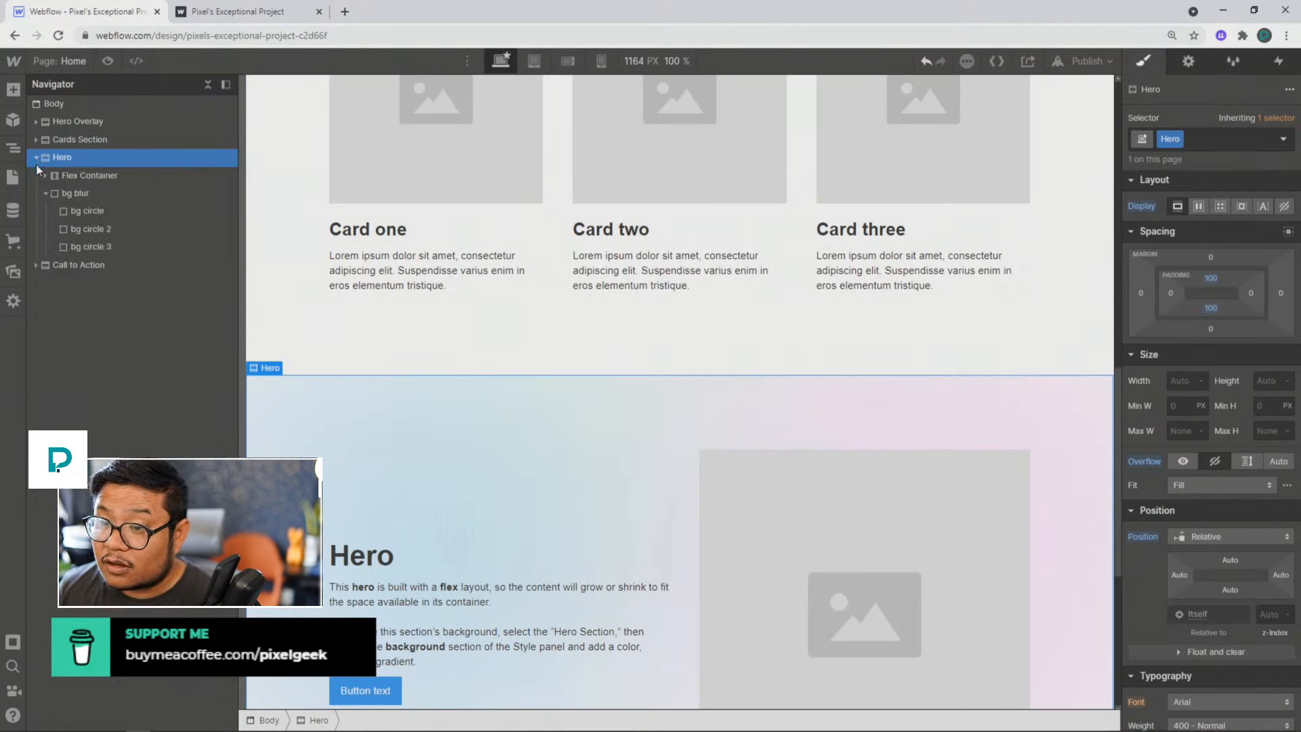
pyautogui.click(122, 195)
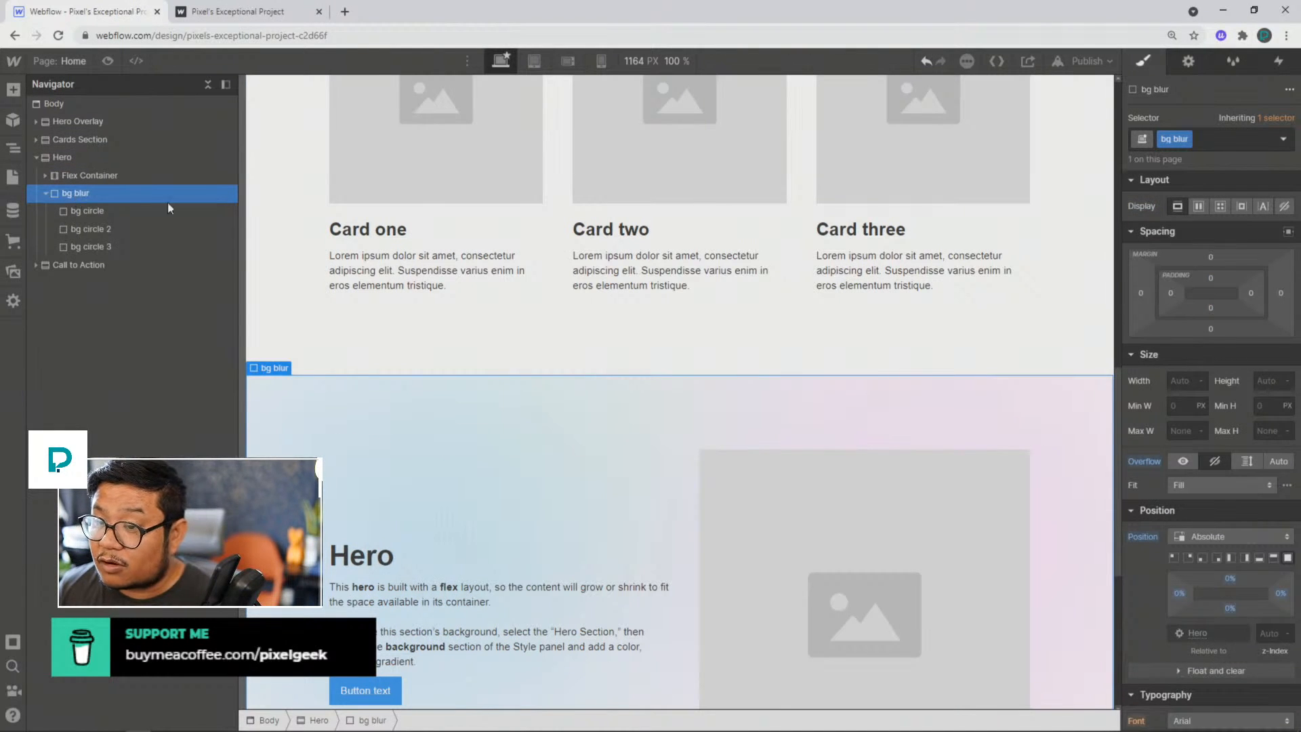
pyautogui.click(1278, 62)
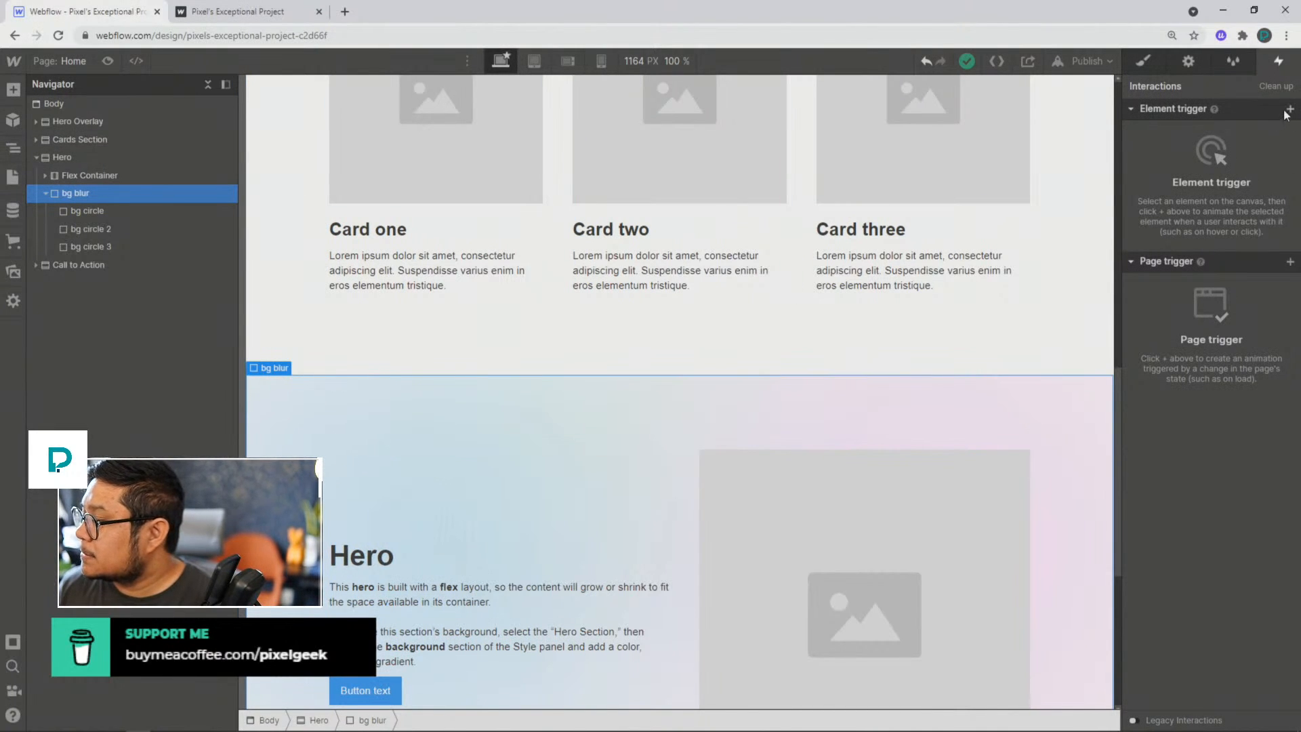
pyautogui.click(96, 156)
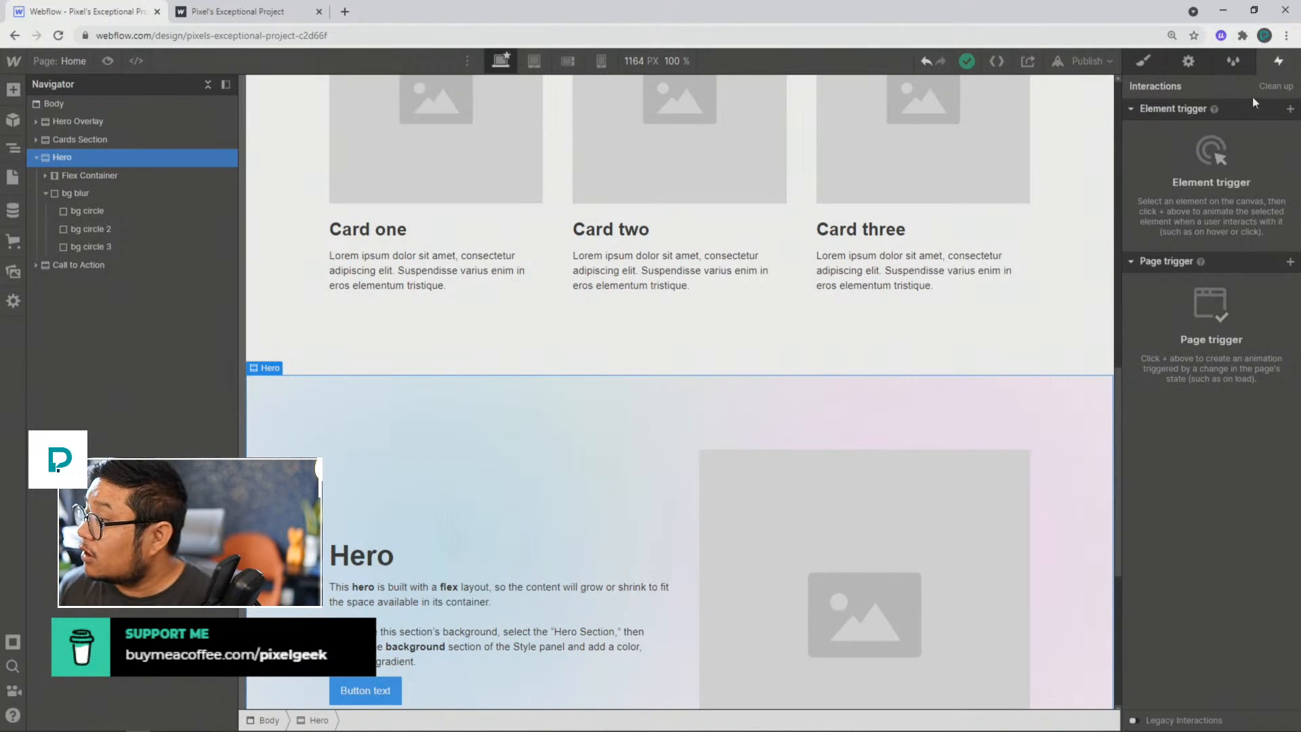
pyautogui.click(1289, 110)
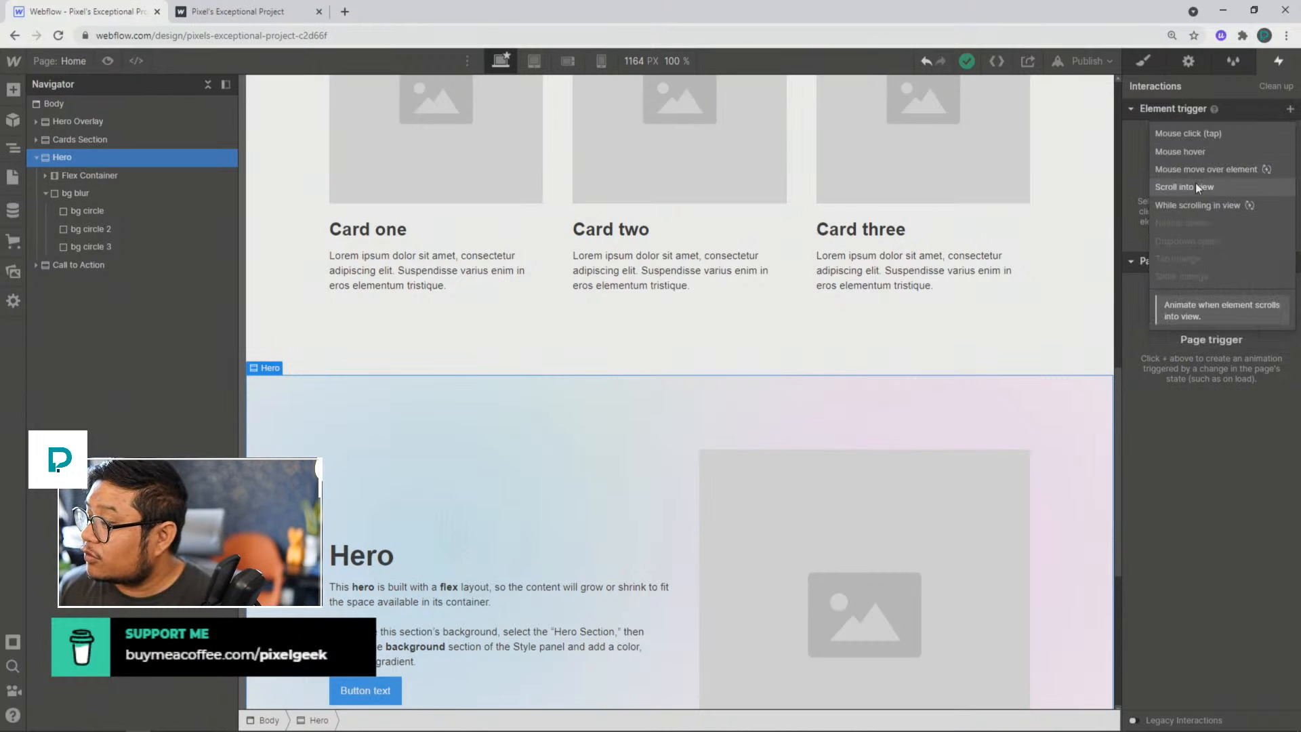
pyautogui.click(1242, 184)
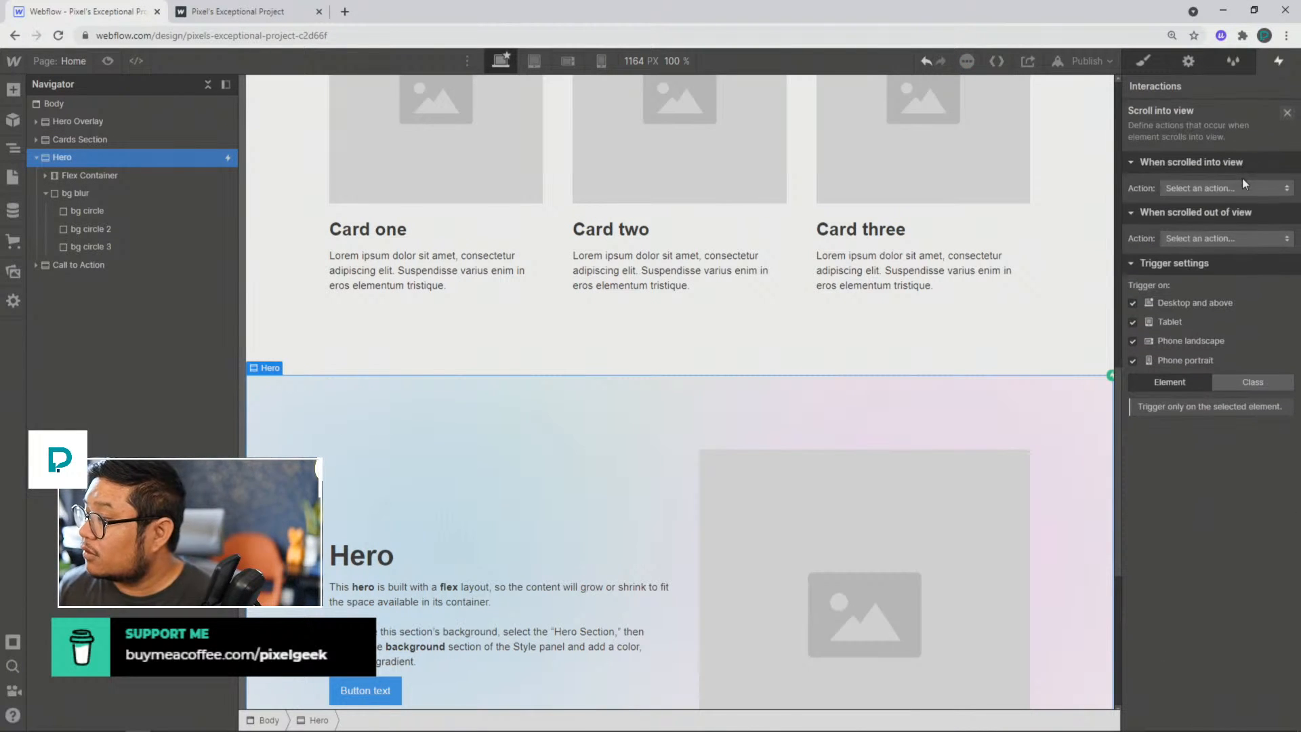
# Step: Make the Hero start the moving circles animation when scrolled into view, with a 20% offset
pyautogui.click(1215, 187)
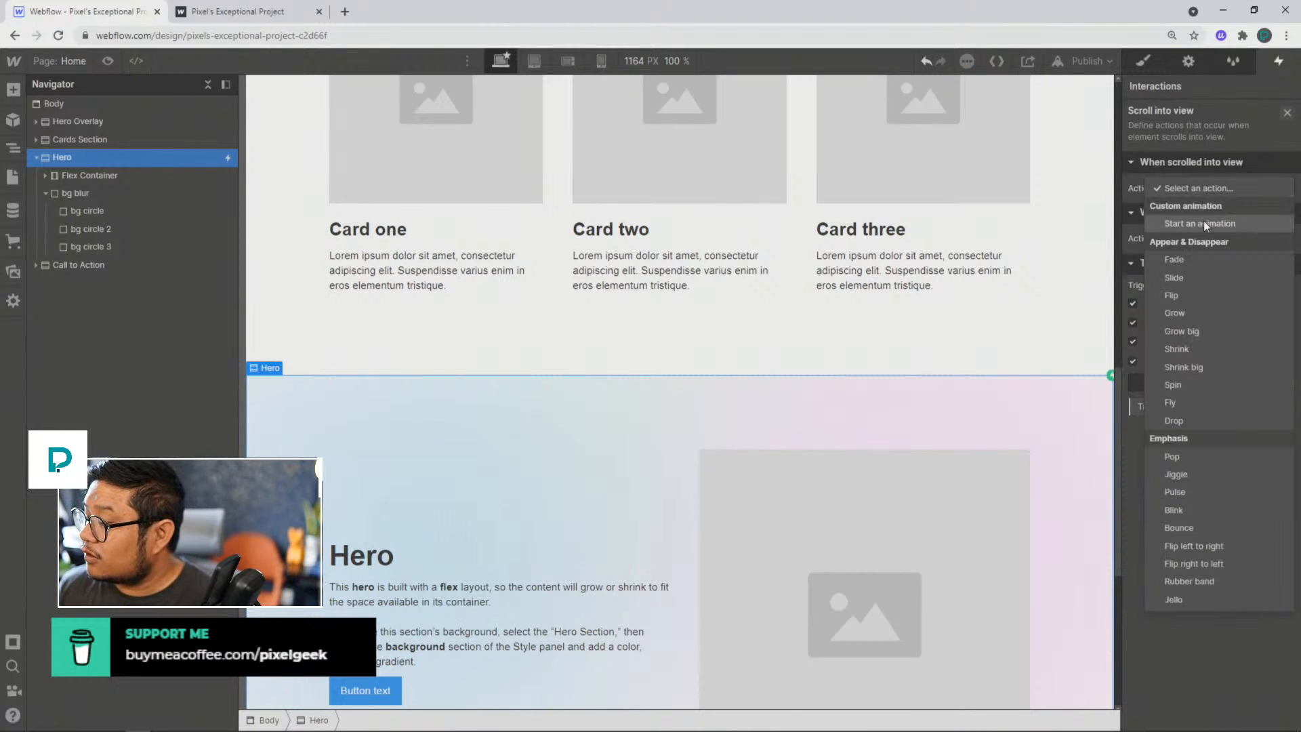
pyautogui.click(1203, 221)
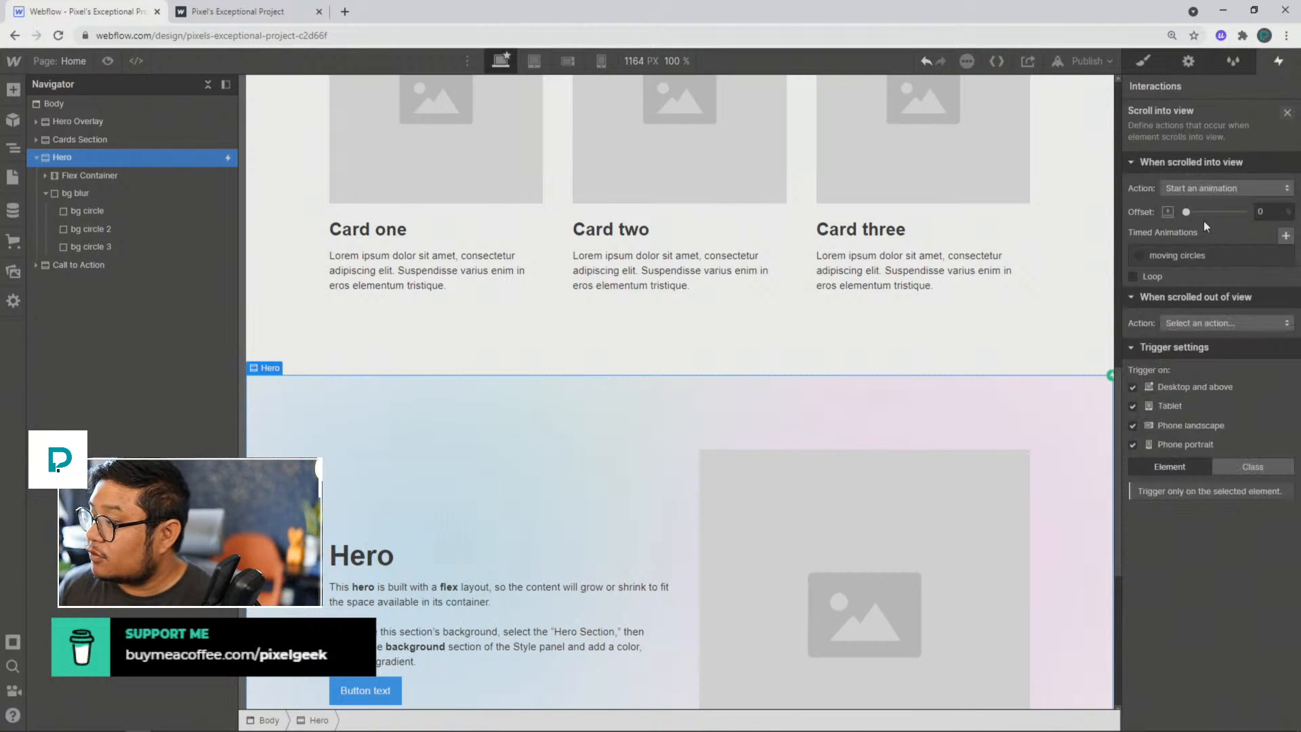
pyautogui.click(1179, 252)
pyautogui.click(1270, 210)
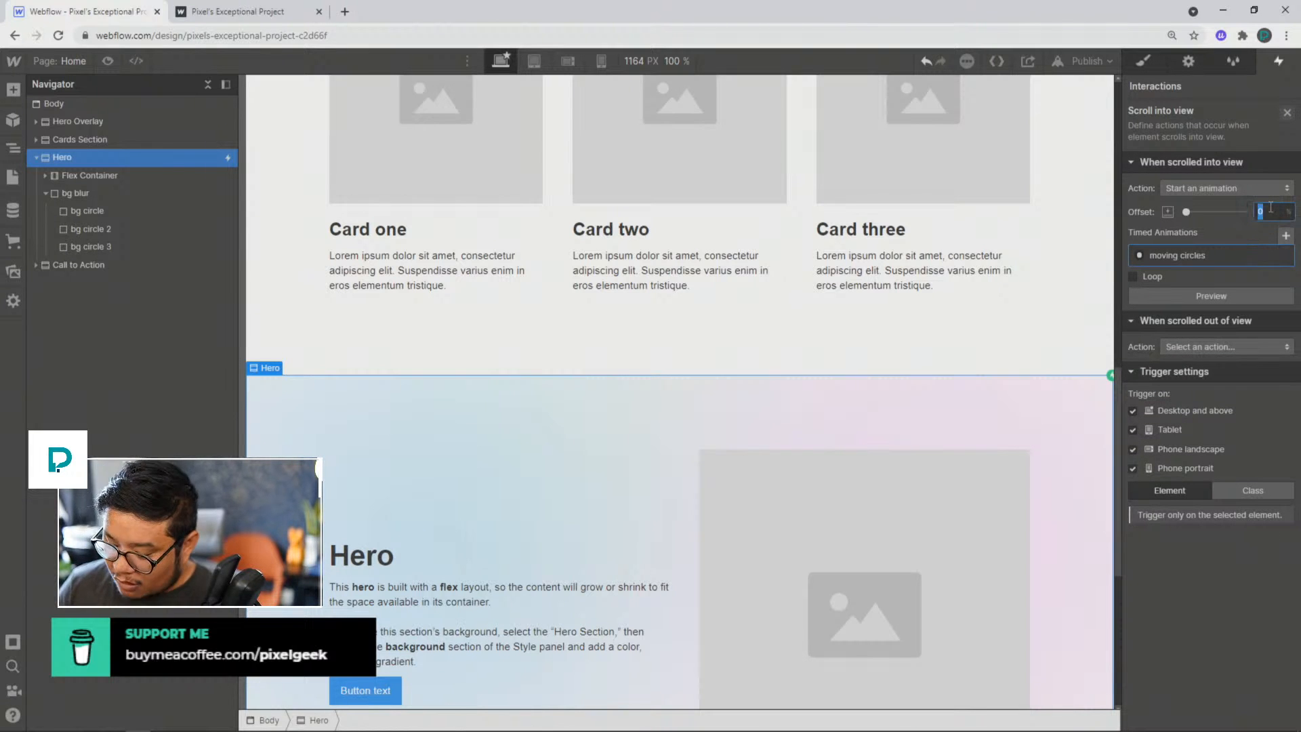
pyautogui.write('20')
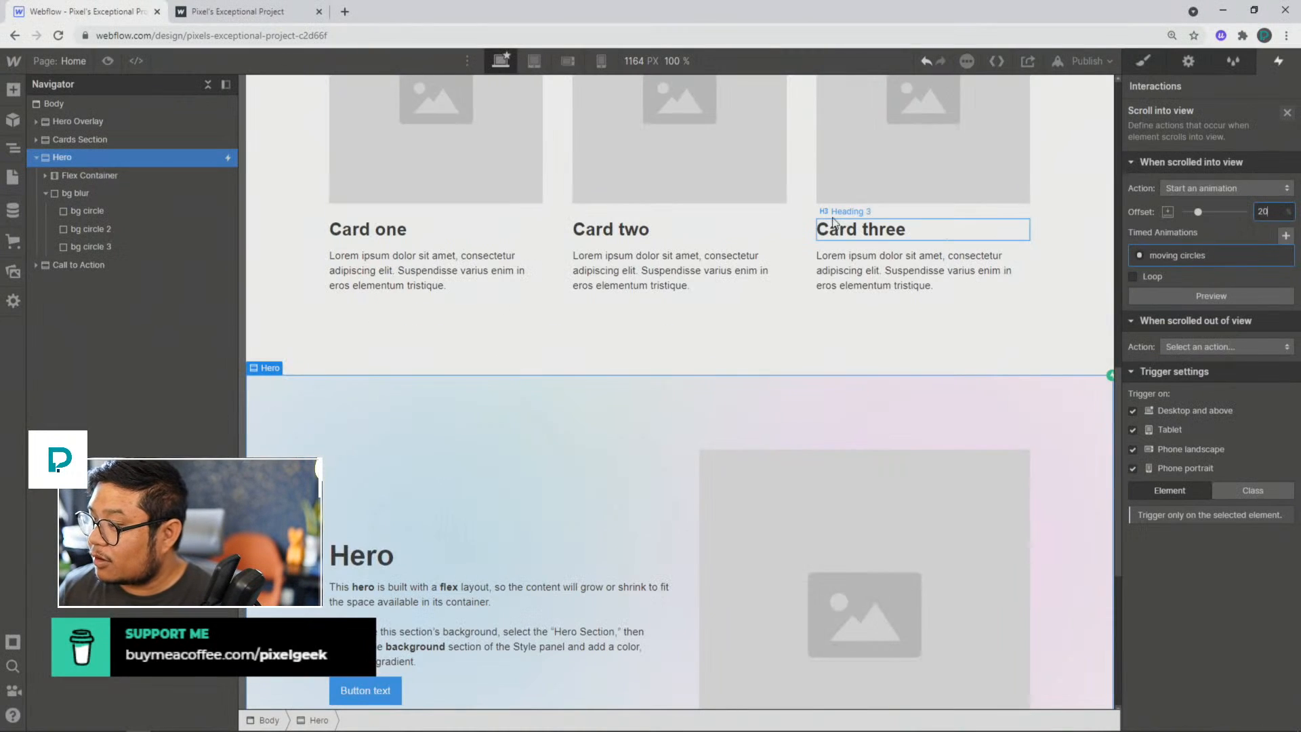
# Step: Preview the page from its beginning down to the Hero to check the circle animation, and compare with the published page
pyautogui.scroll(10, 783, 226)
pyautogui.click(107, 61)
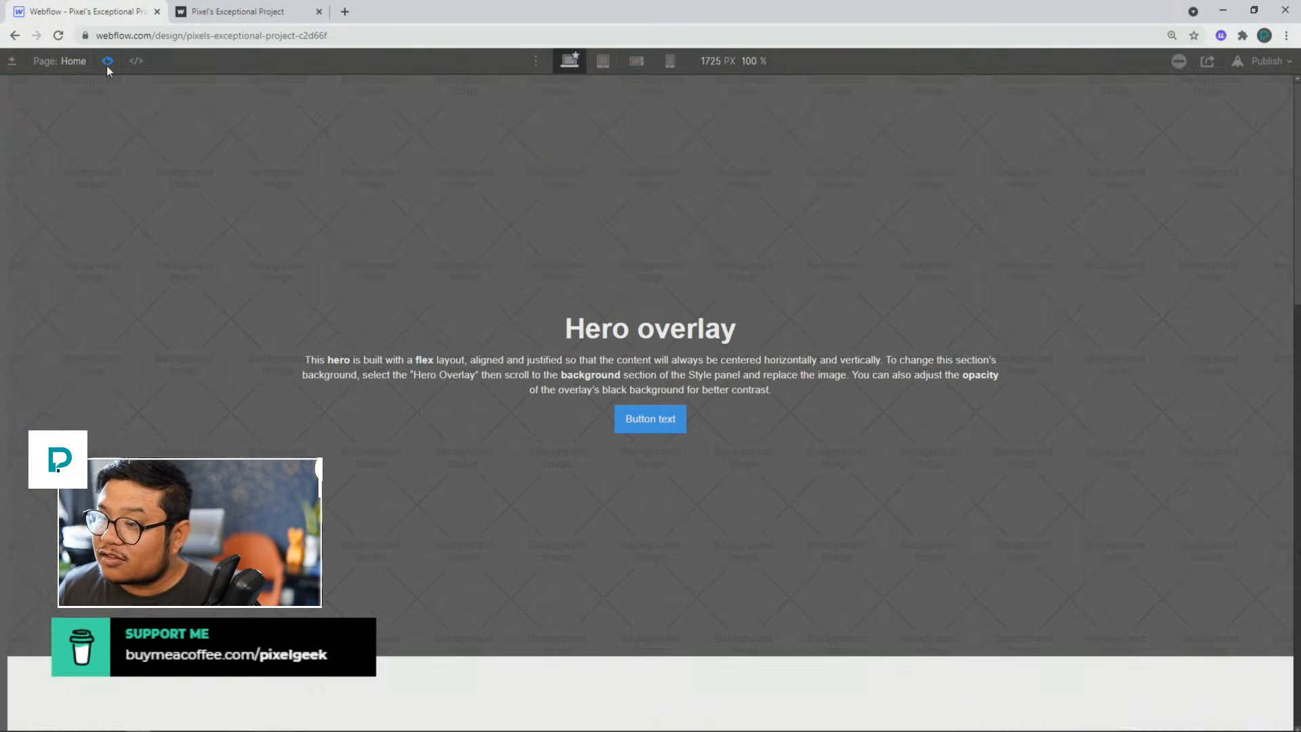
pyautogui.scroll(-9, 1039, 301)
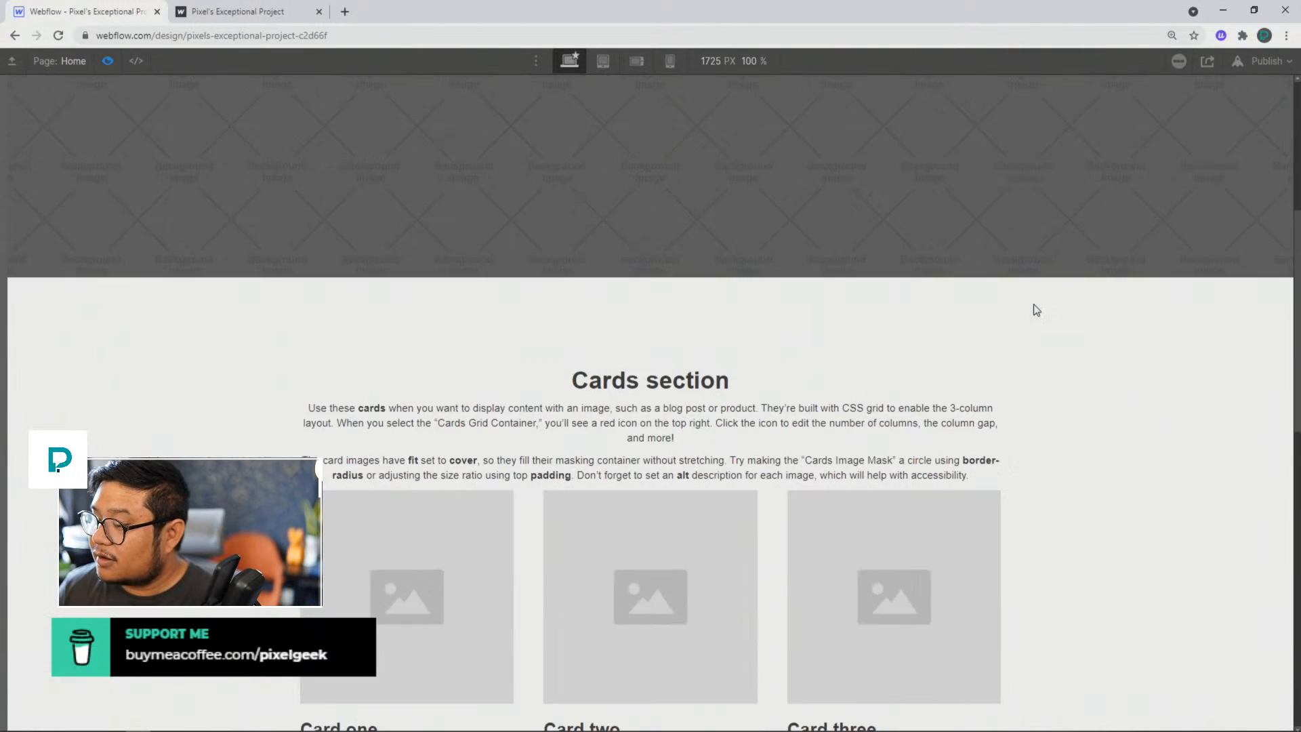
pyautogui.scroll(-5, 1035, 309)
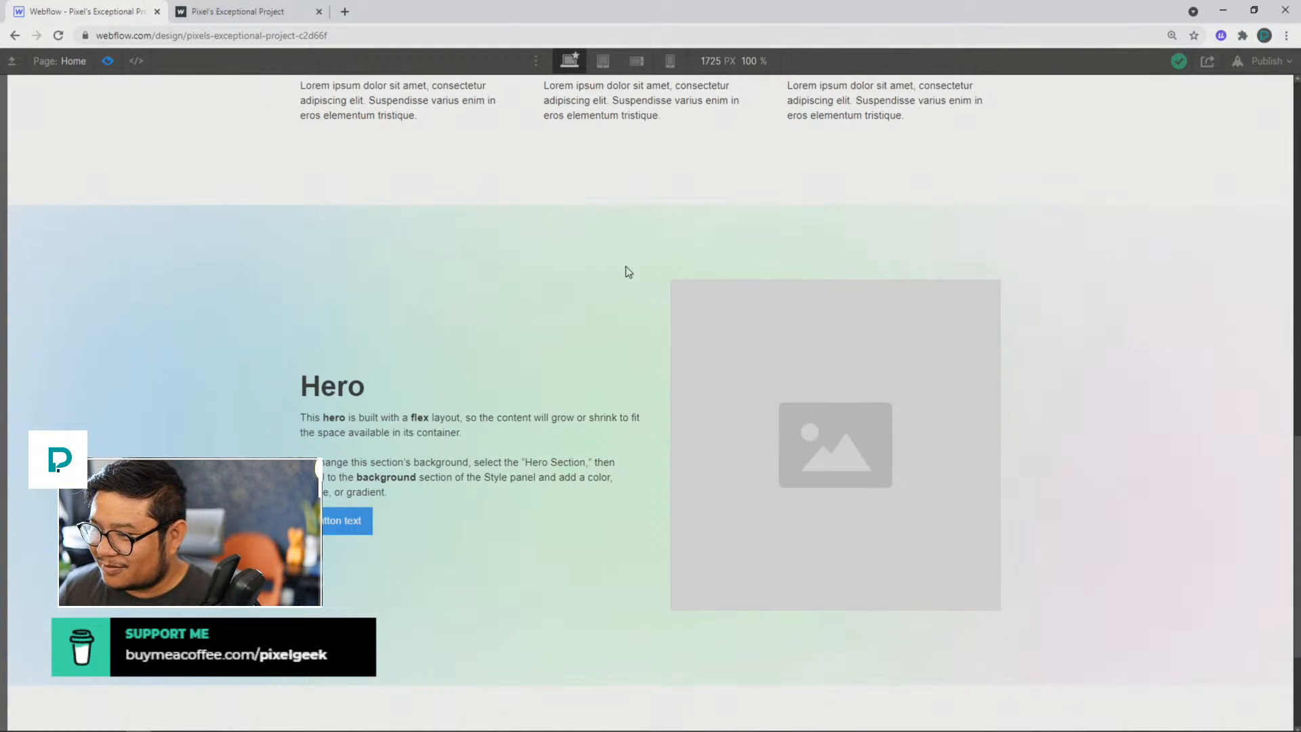
pyautogui.click(101, 62)
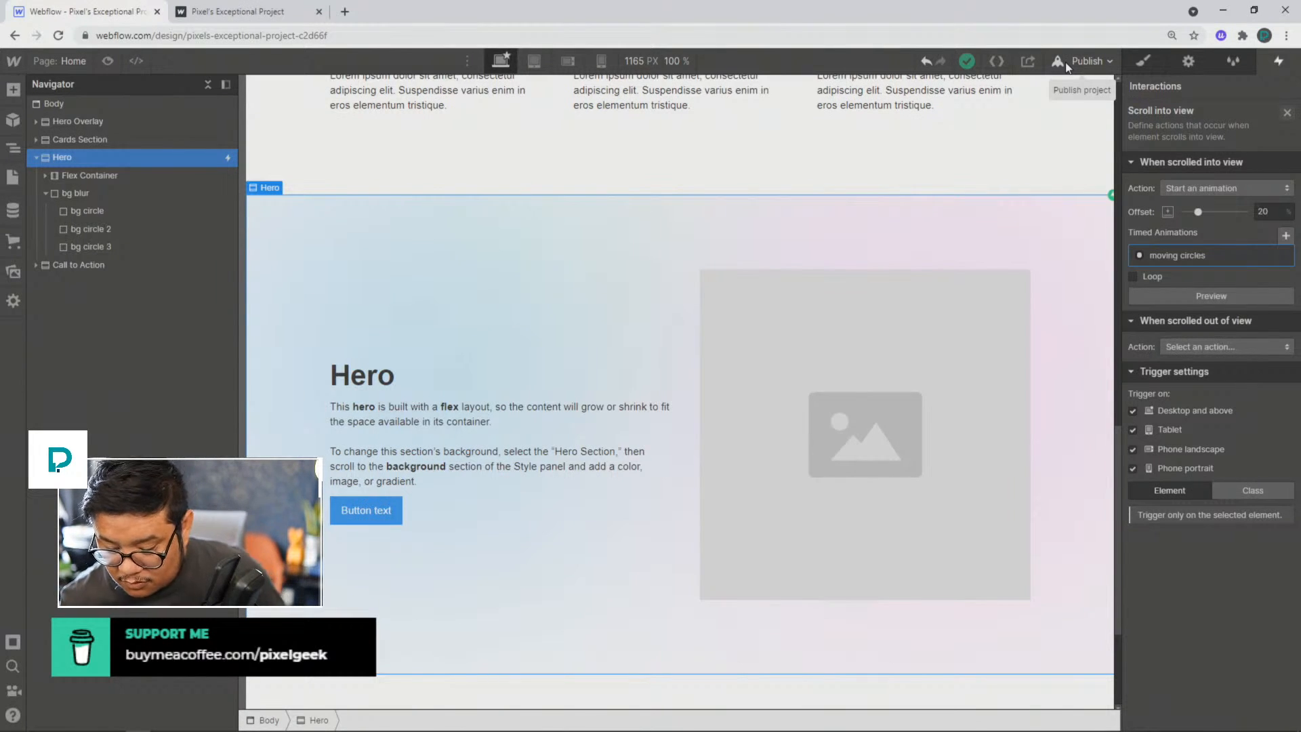
pyautogui.click(272, 18)
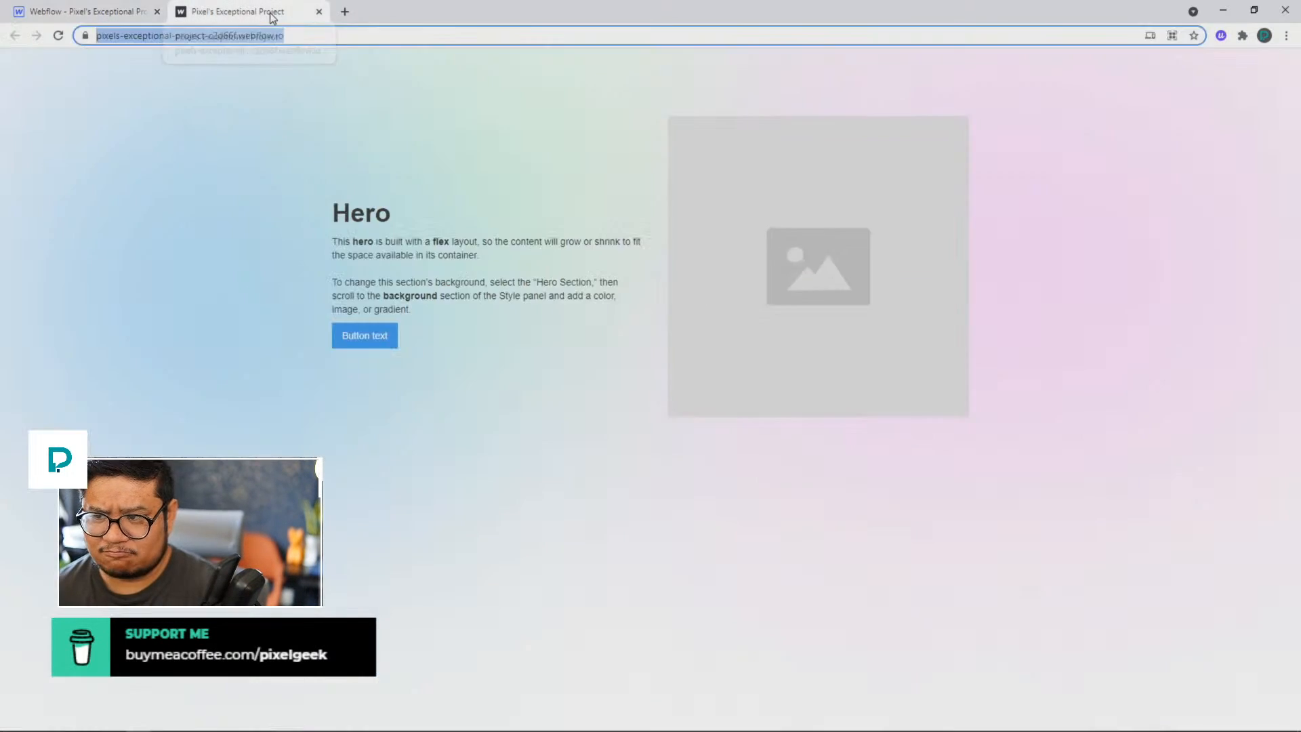
pyautogui.click(119, 18)
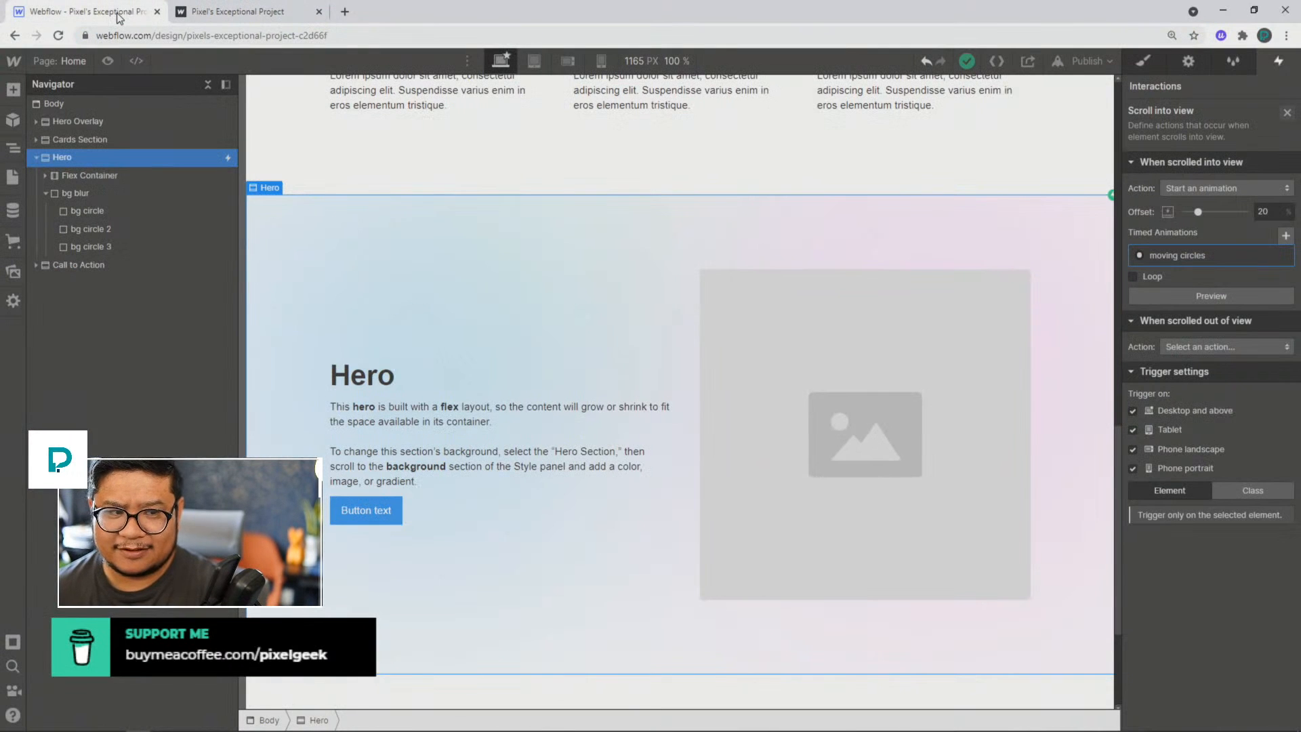
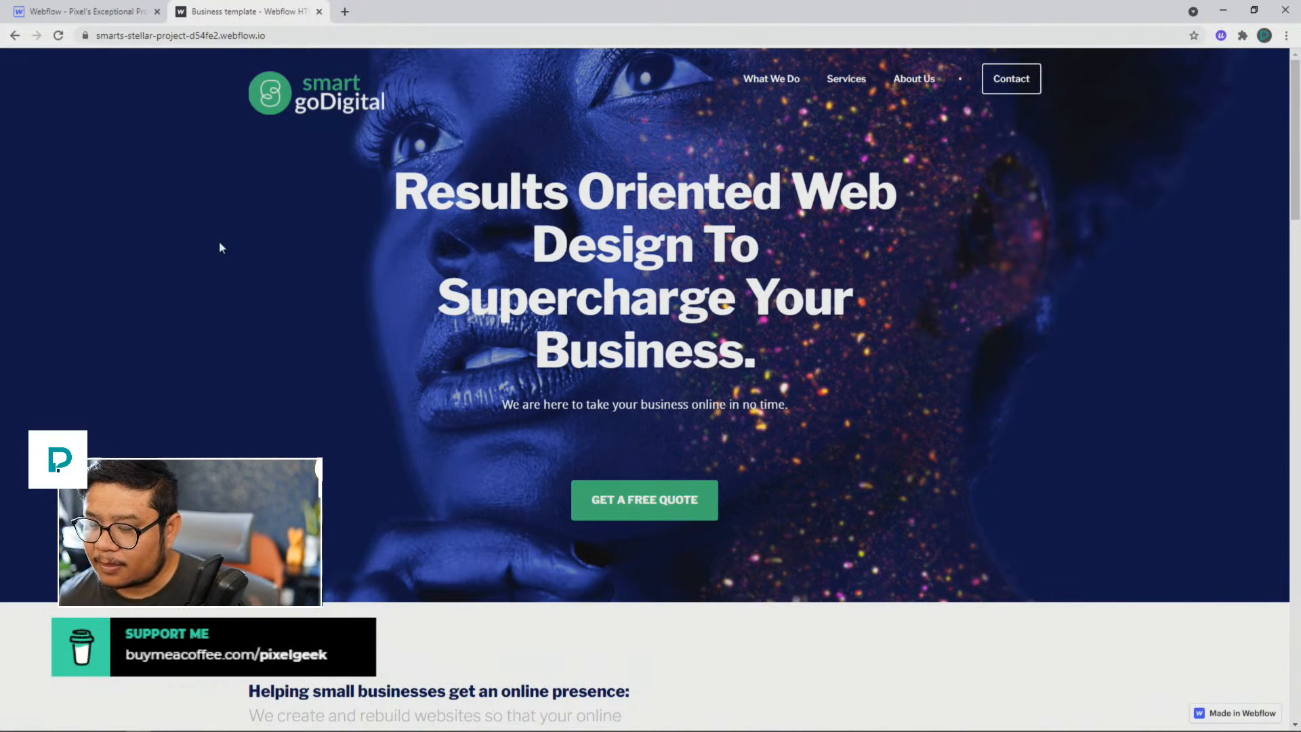
# Step: Search the web for blushapp in a new tab, open the Blush illustrations site and dismiss its What's New notice
pyautogui.click(341, 13)
pyautogui.write('blush')
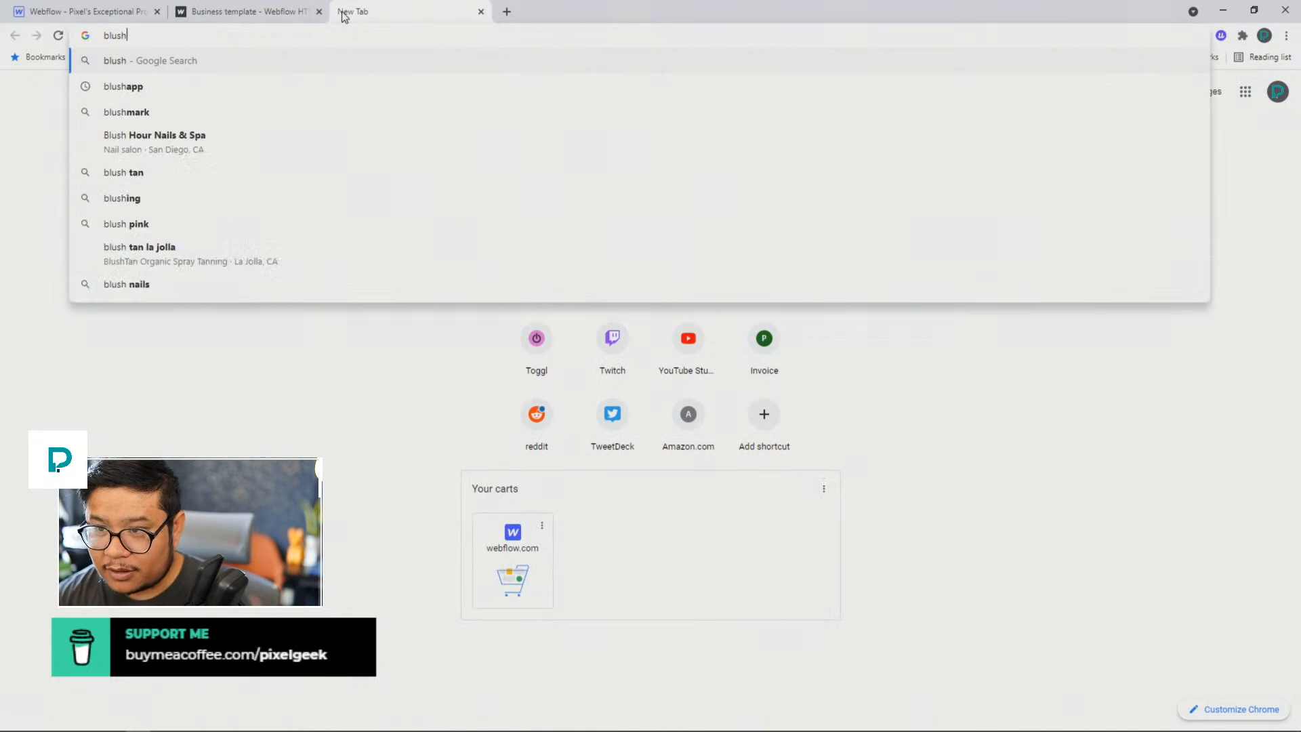
pyautogui.write('app')
pyautogui.press('Return')
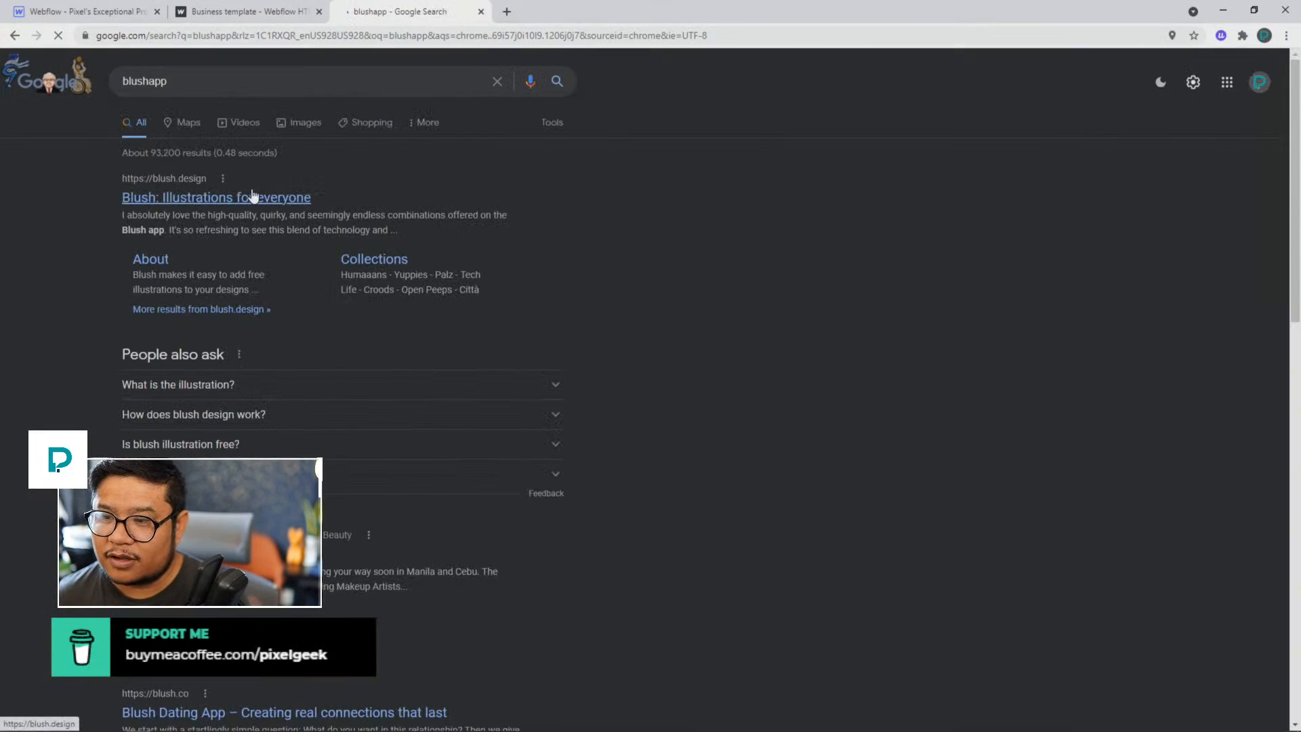
pyautogui.click(252, 196)
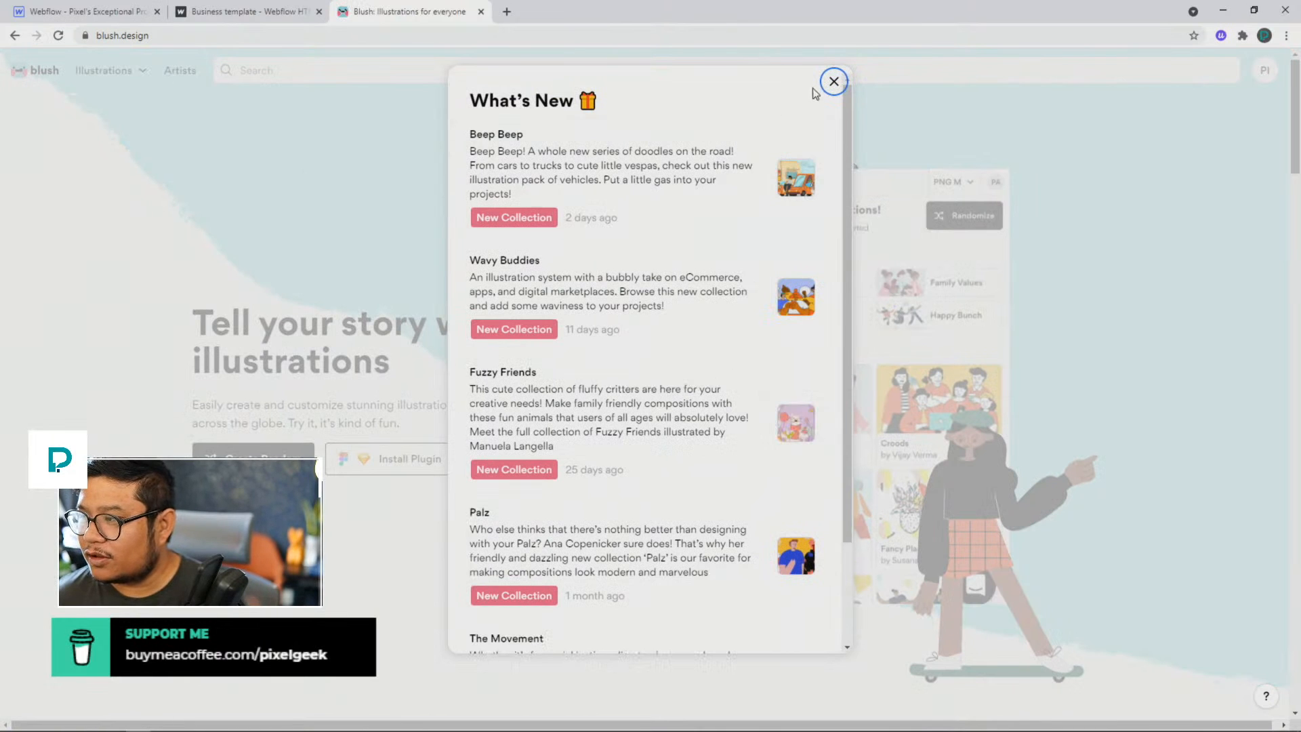
pyautogui.click(832, 82)
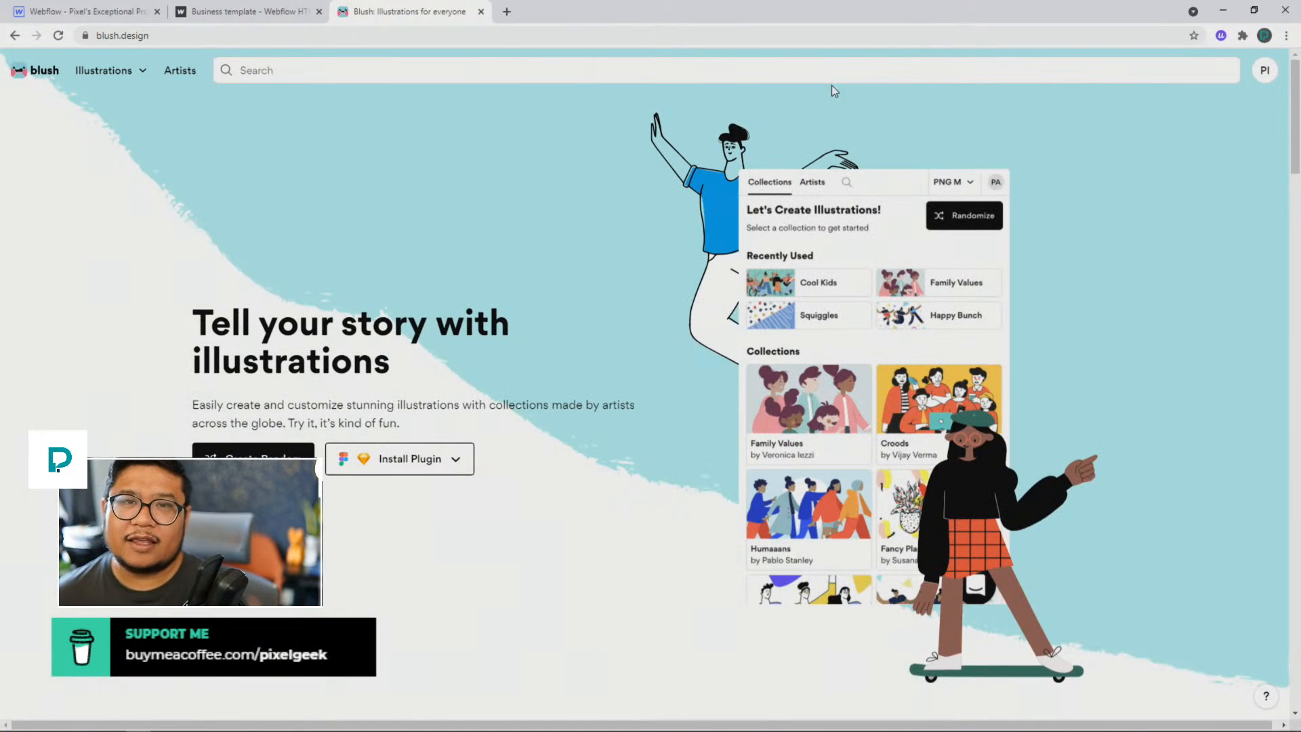
# Step: Look over the Blush homepage, including its explanation of how the illustrations work and its collections
pyautogui.scroll(-1, 654, 241)
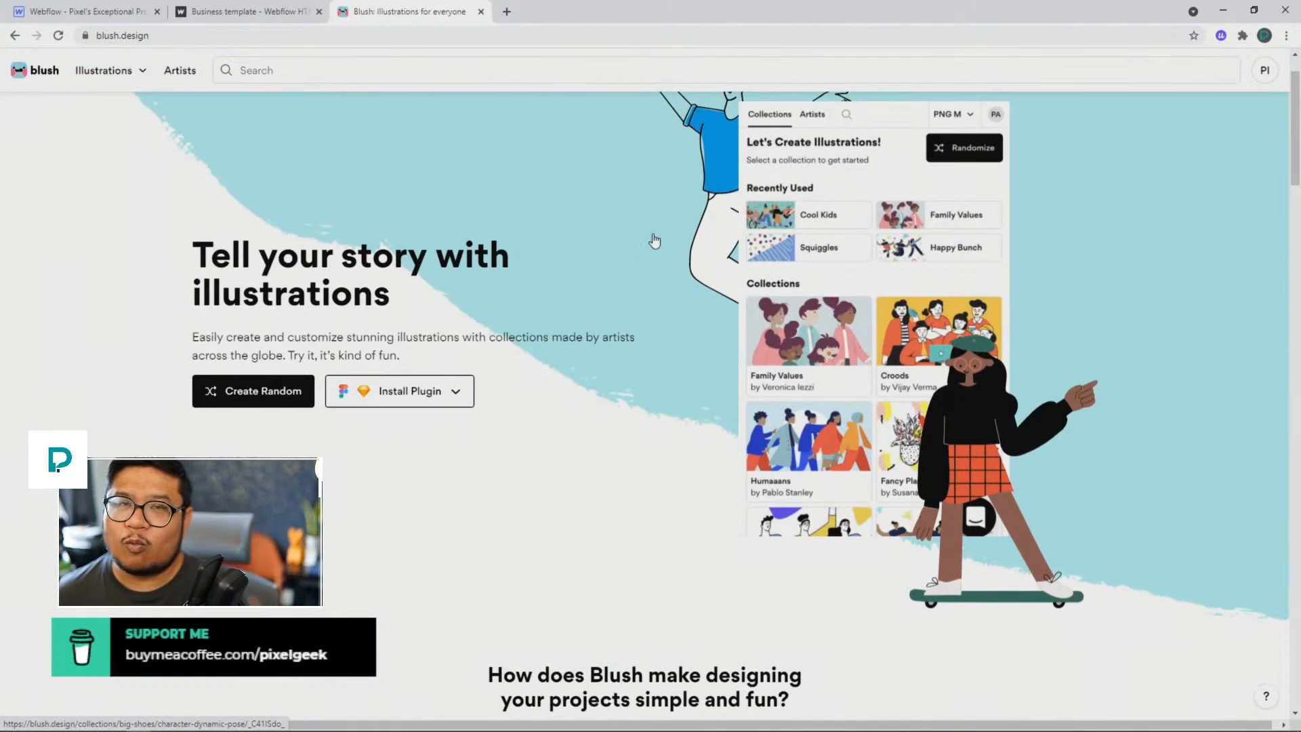
pyautogui.scroll(-1, 654, 240)
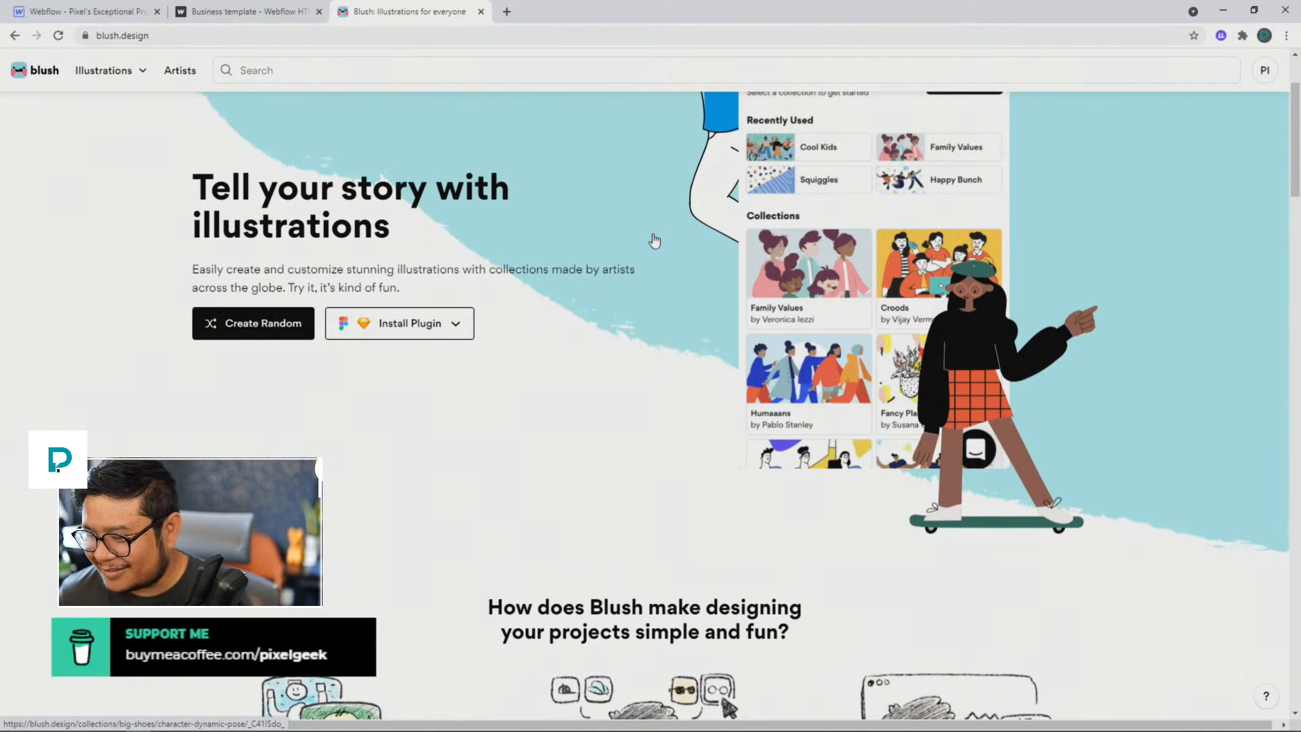
pyautogui.scroll(2, 655, 241)
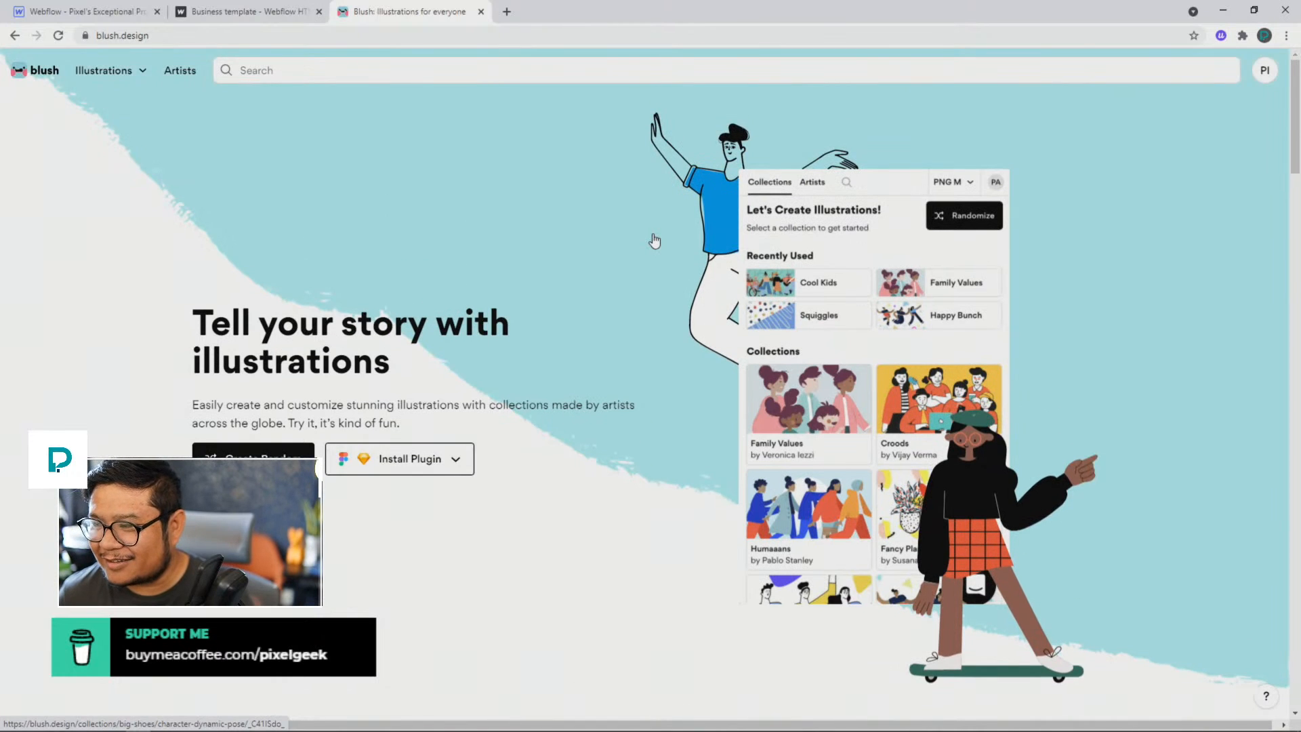
pyautogui.scroll(-3, 655, 240)
pyautogui.scroll(1, 654, 241)
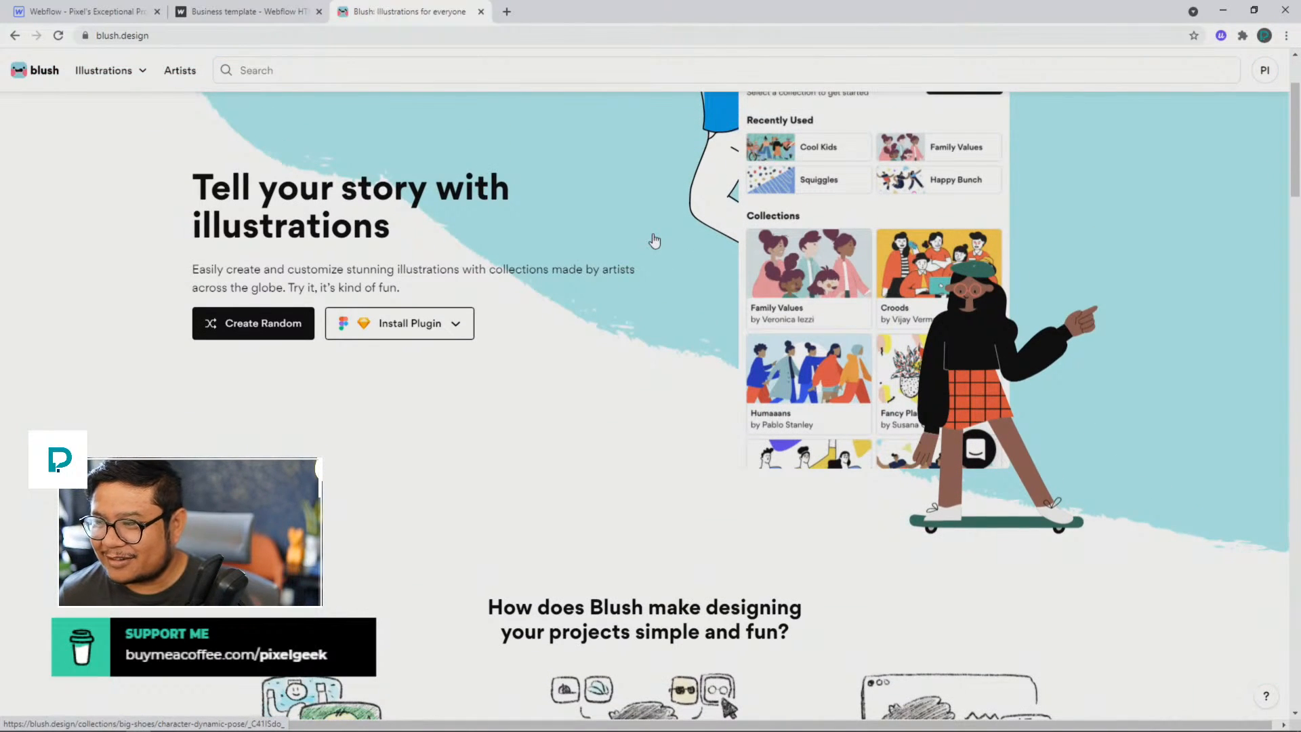
pyautogui.scroll(1, 654, 240)
pyautogui.scroll(1, 654, 241)
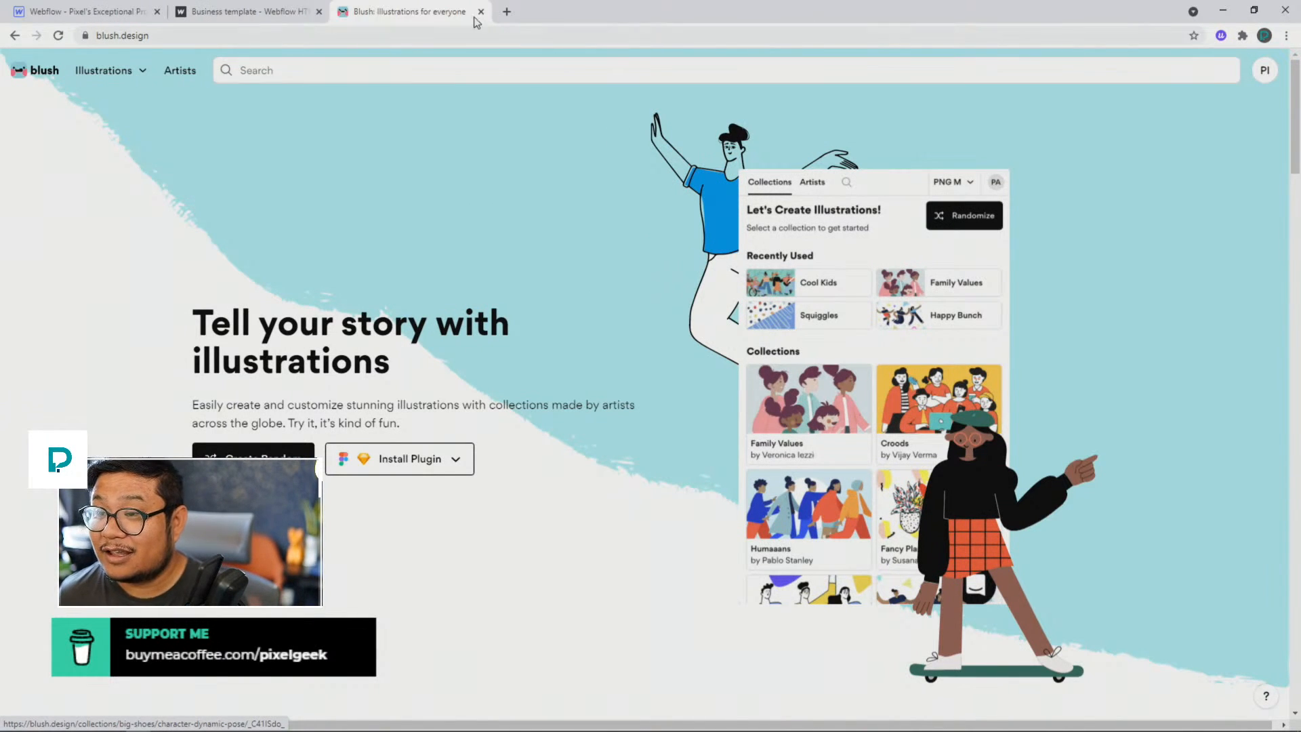
pyautogui.click(288, 12)
pyautogui.click(374, 12)
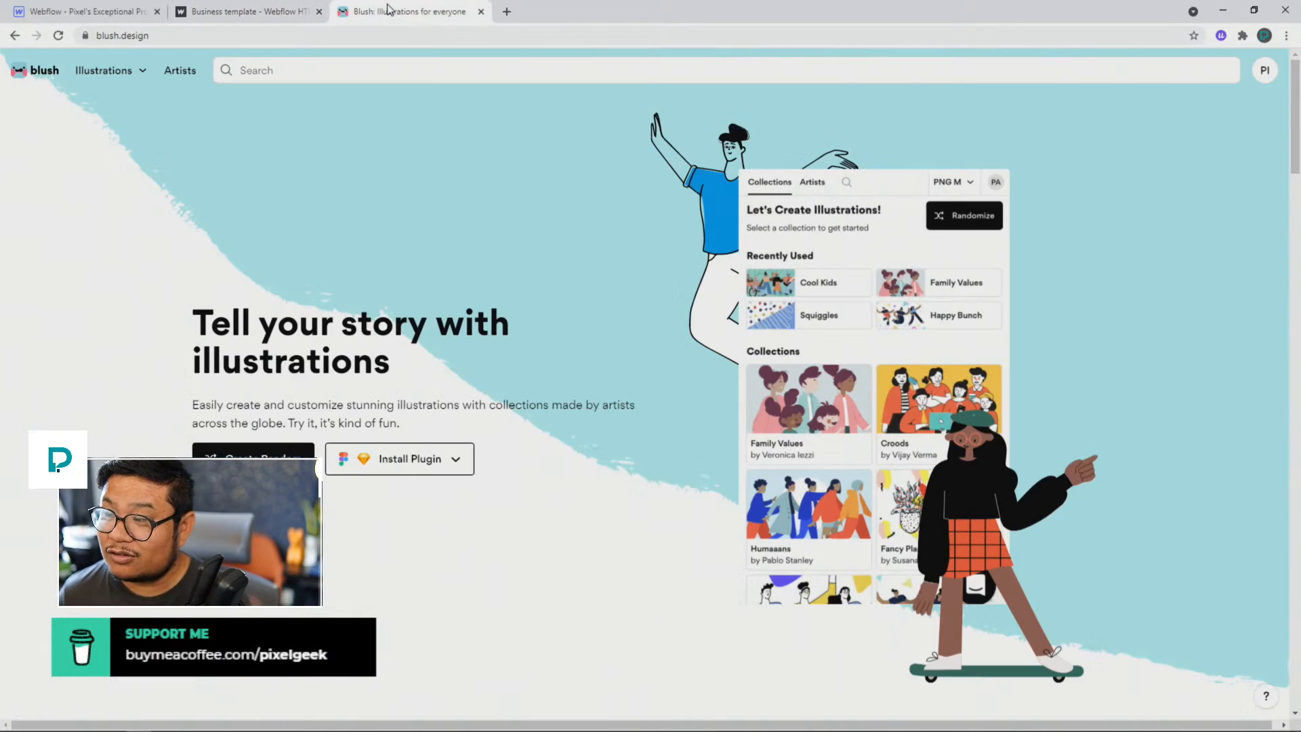
pyautogui.scroll(-8, 549, 324)
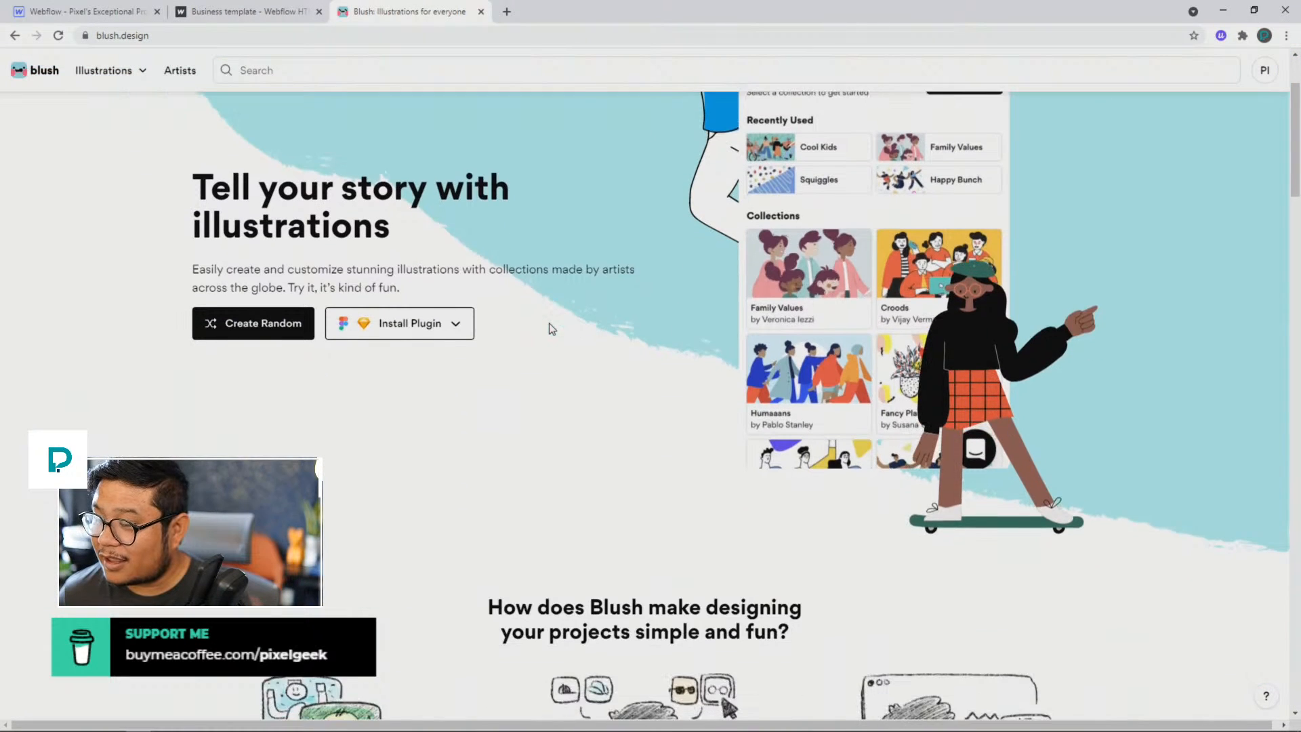
pyautogui.scroll(-3, 550, 328)
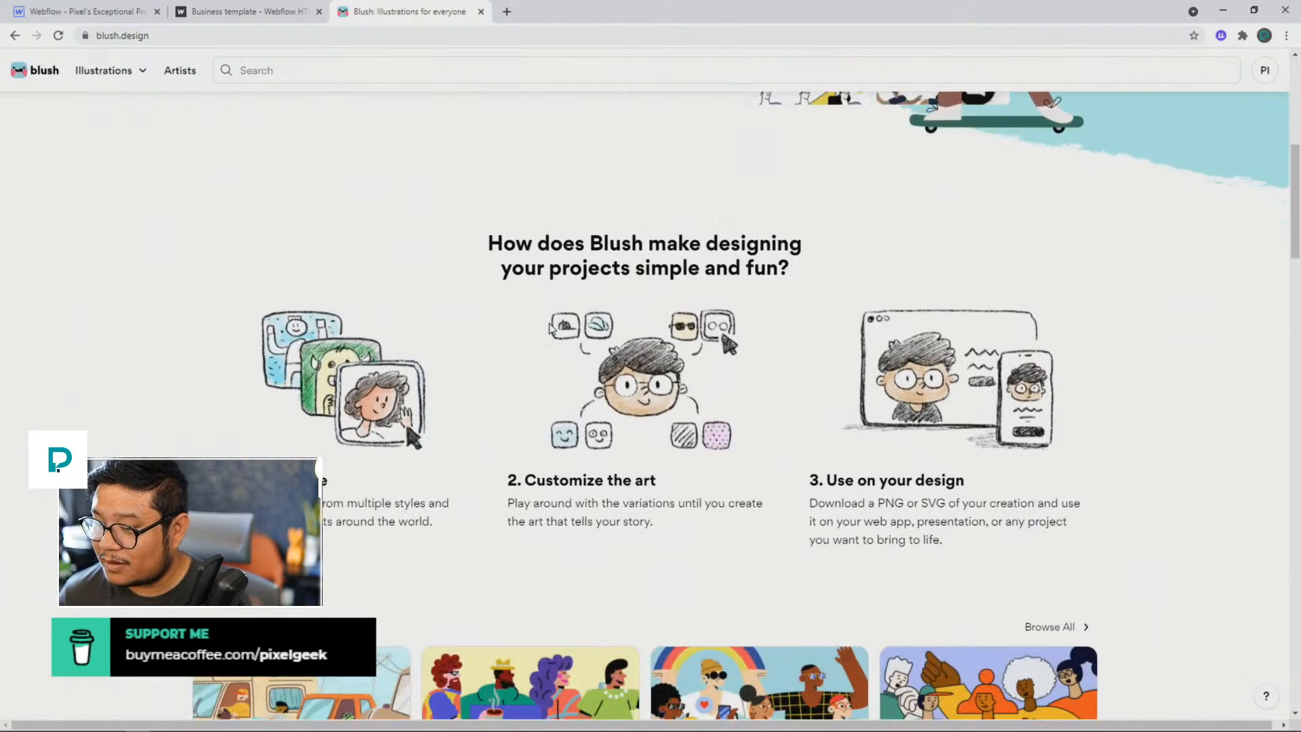
pyautogui.scroll(1, 550, 324)
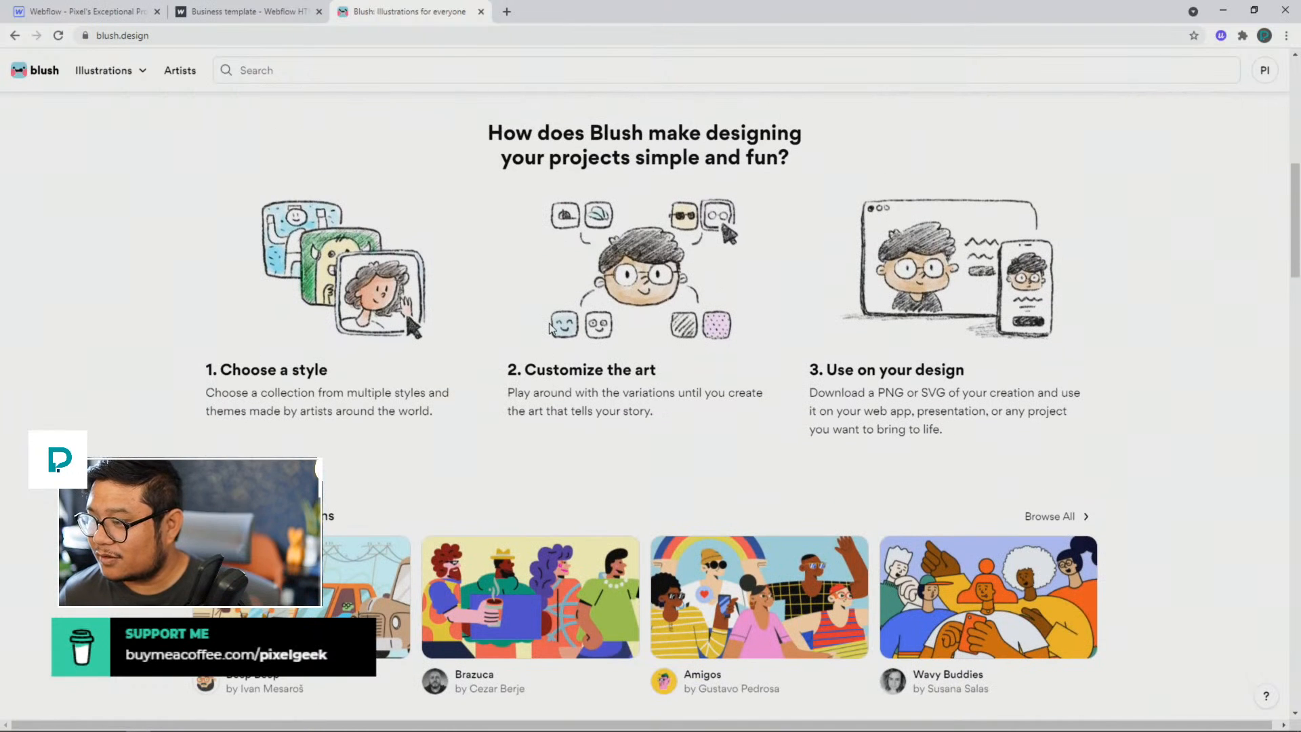
pyautogui.scroll(7, 550, 328)
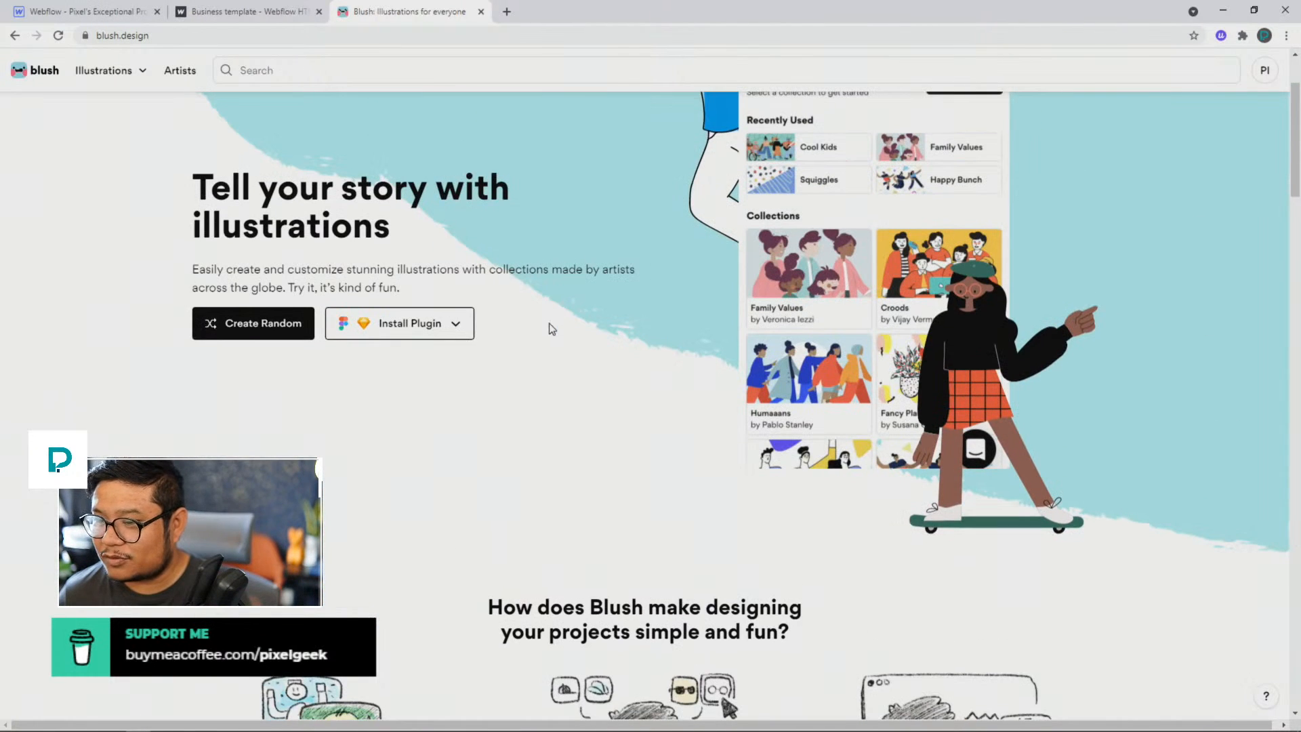
# Step: Create a random Blush illustration and look over its customization options
pyautogui.click(242, 339)
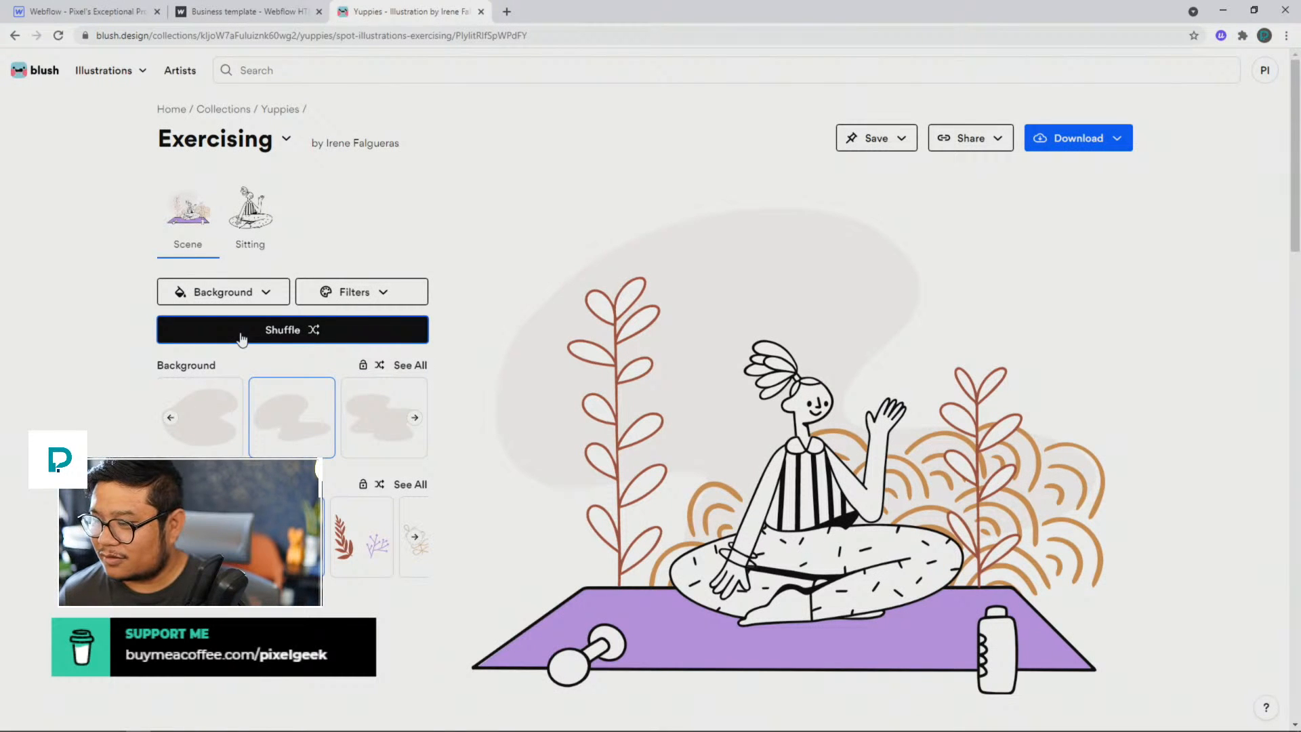
pyautogui.scroll(-2, 722, 465)
pyautogui.scroll(2, 732, 456)
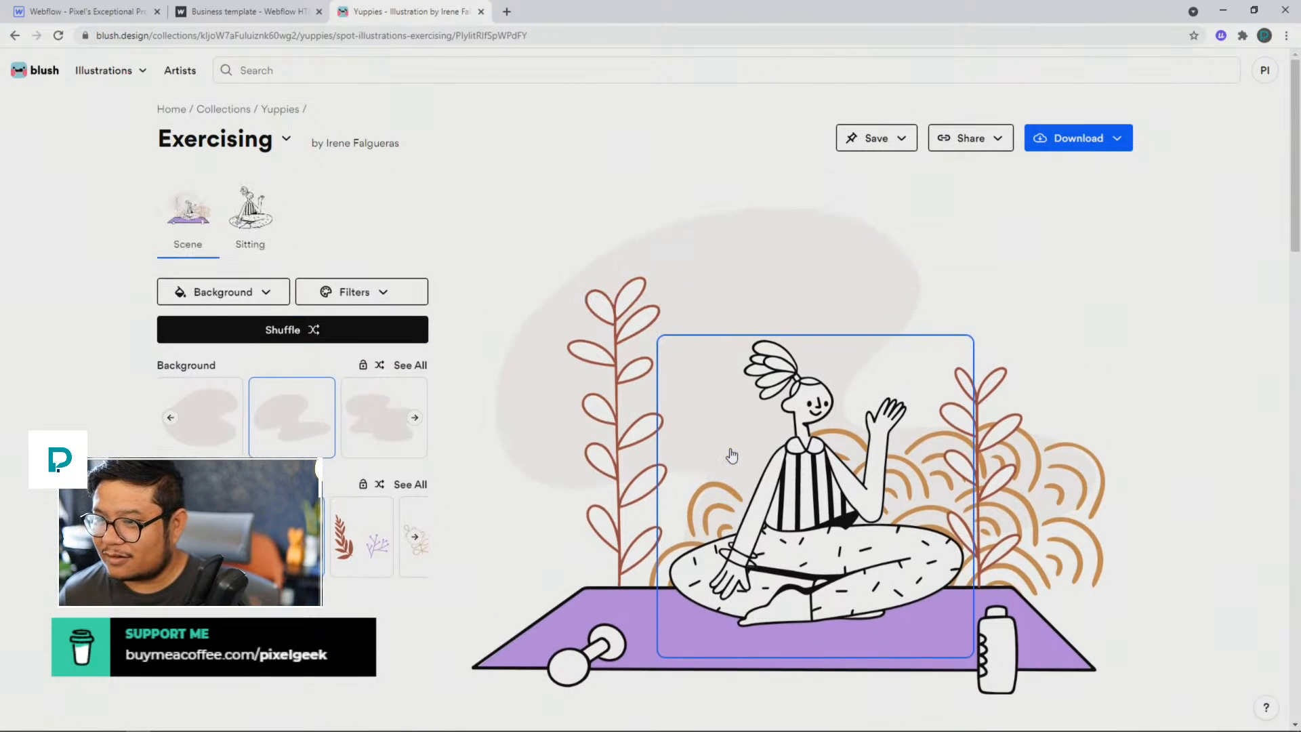
# Step: Give the illustration's Sitting character the kneeling polka-dot legs, the Hat head and the crossed-arms Bomber body
pyautogui.click(255, 222)
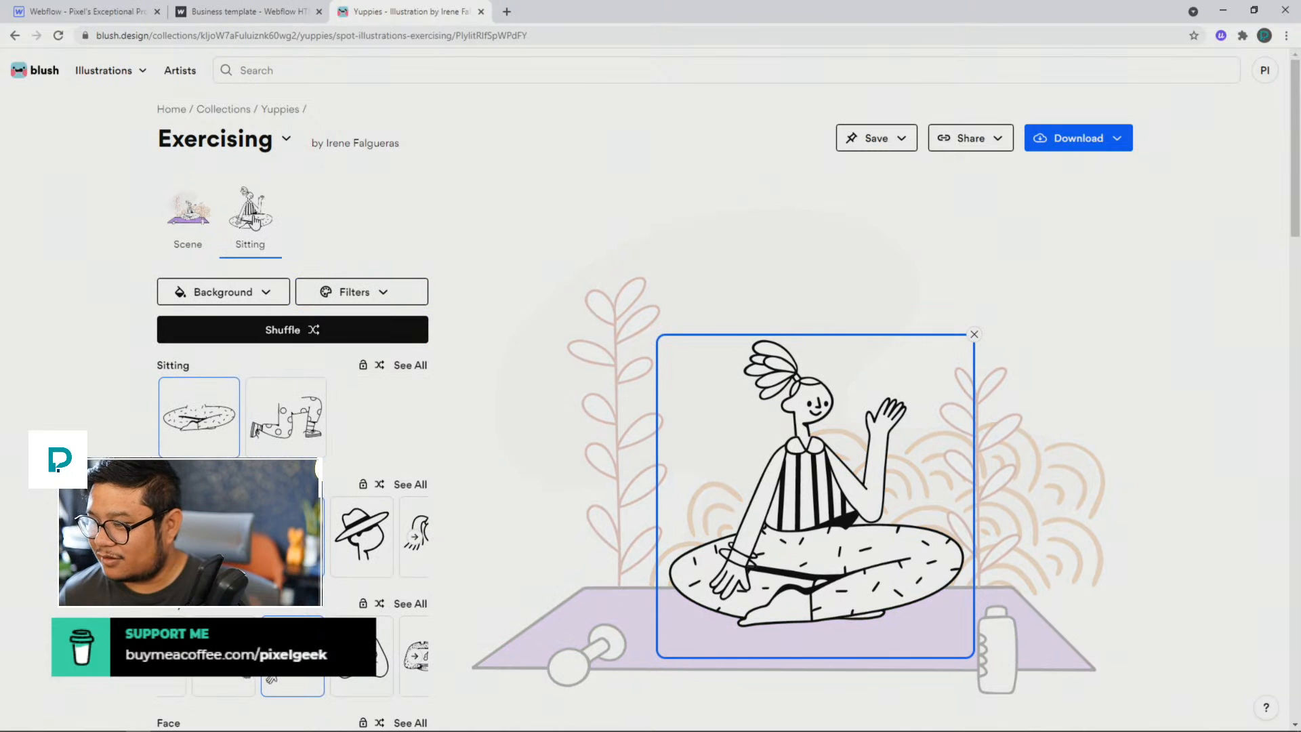
pyautogui.click(285, 417)
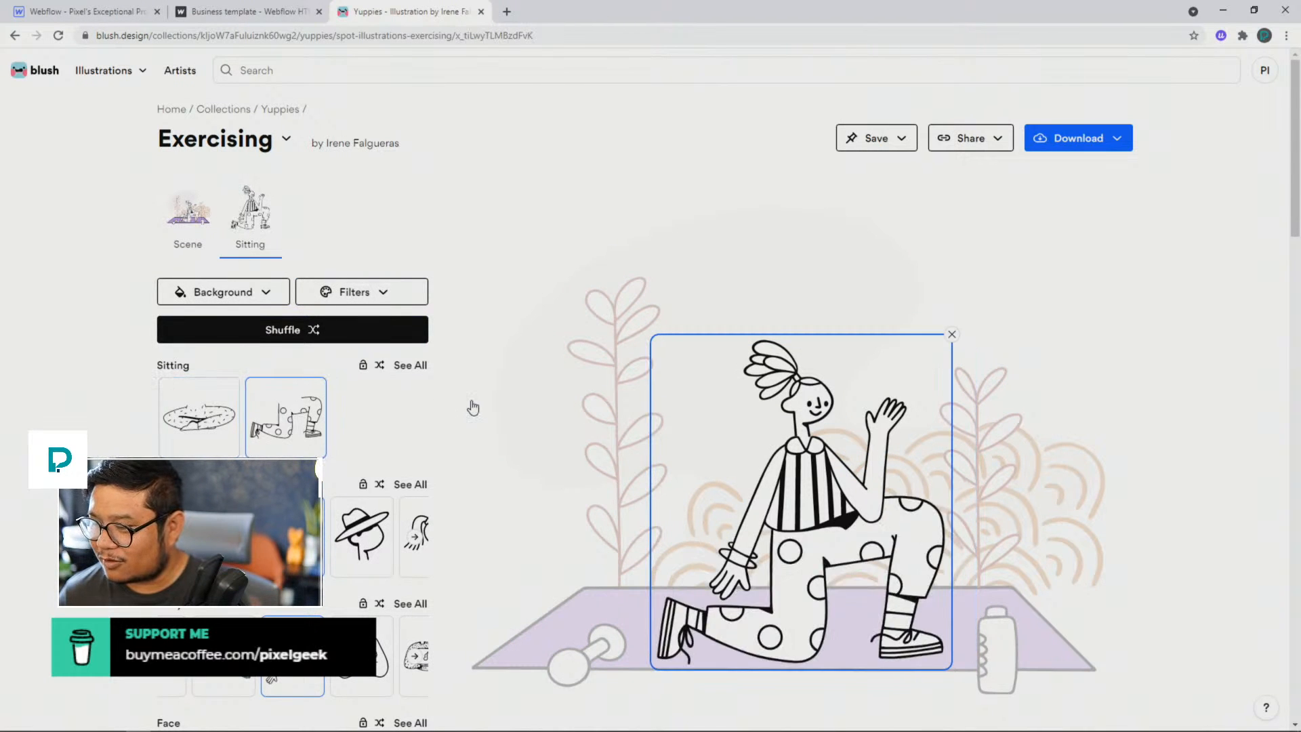
pyautogui.scroll(-1, 473, 407)
pyautogui.click(361, 468)
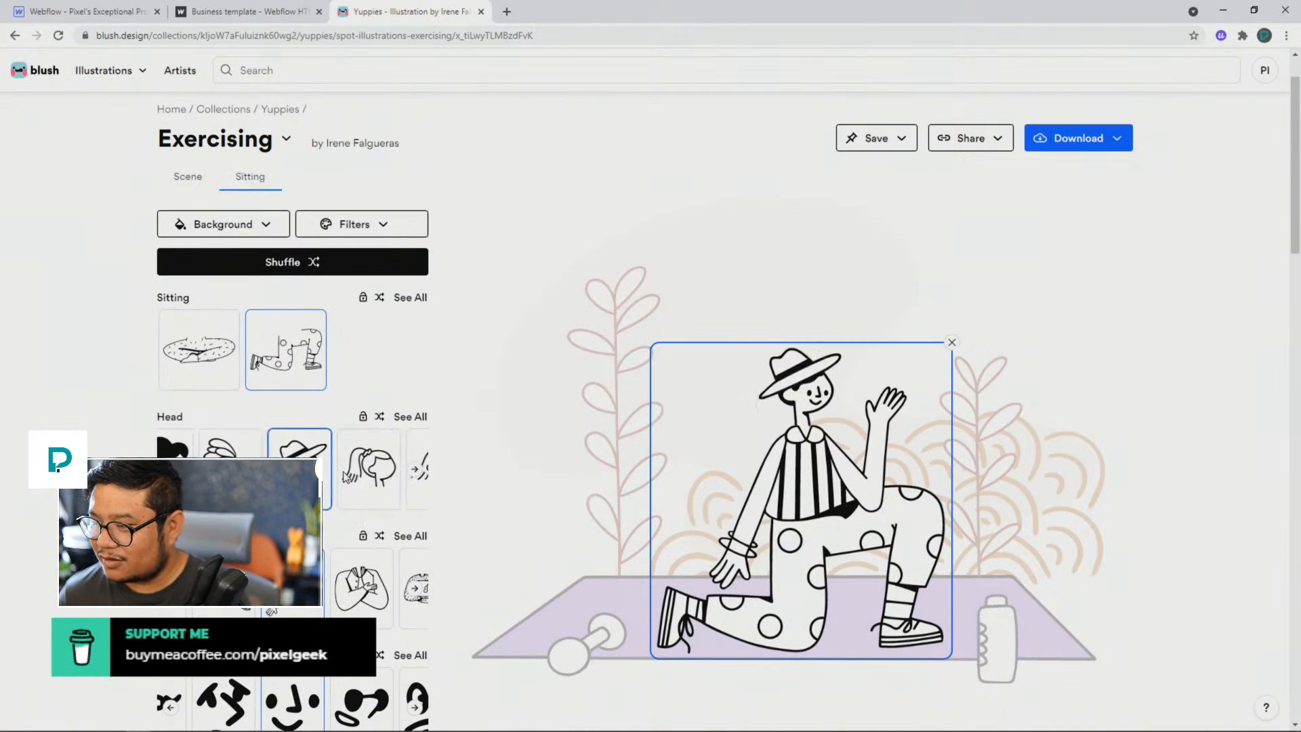
pyautogui.click(348, 585)
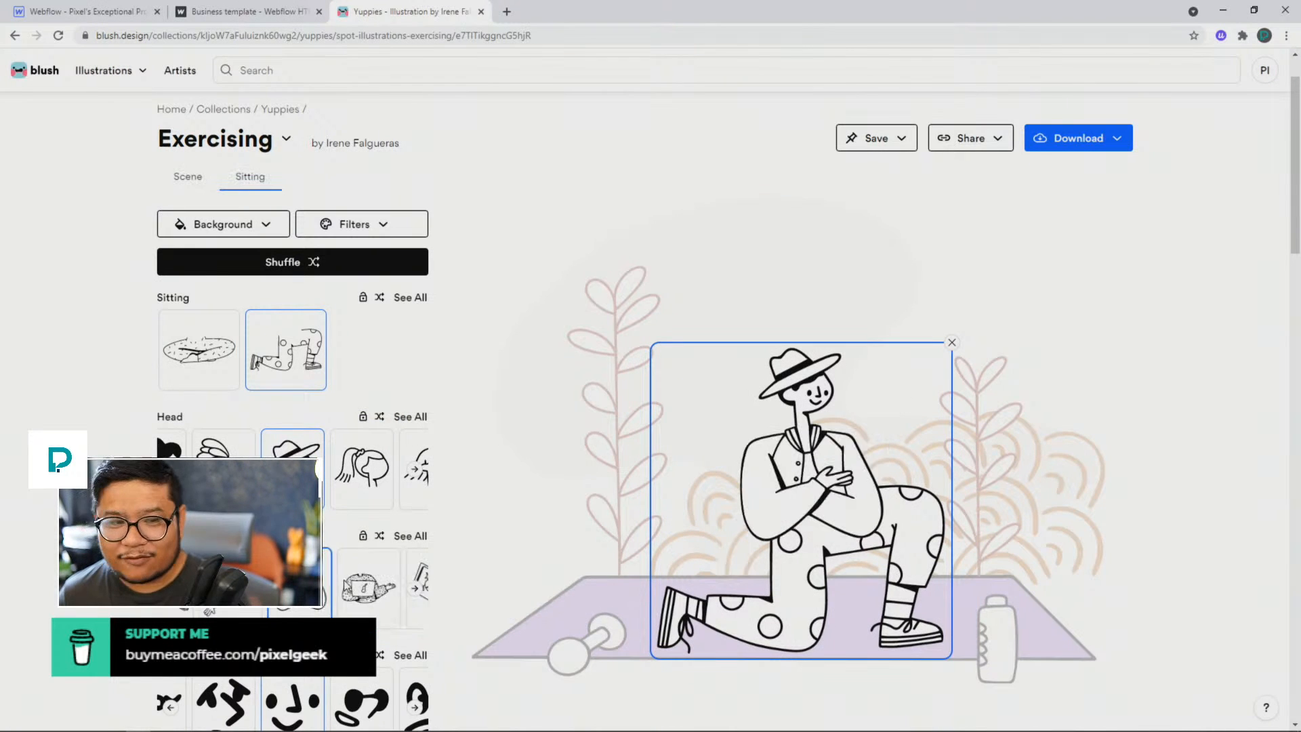
# Step: Try different faces on the character, choose the one with round glasses, and switch the sitting pose to crossed legs
pyautogui.scroll(-2, 351, 572)
pyautogui.scroll(-2, 350, 568)
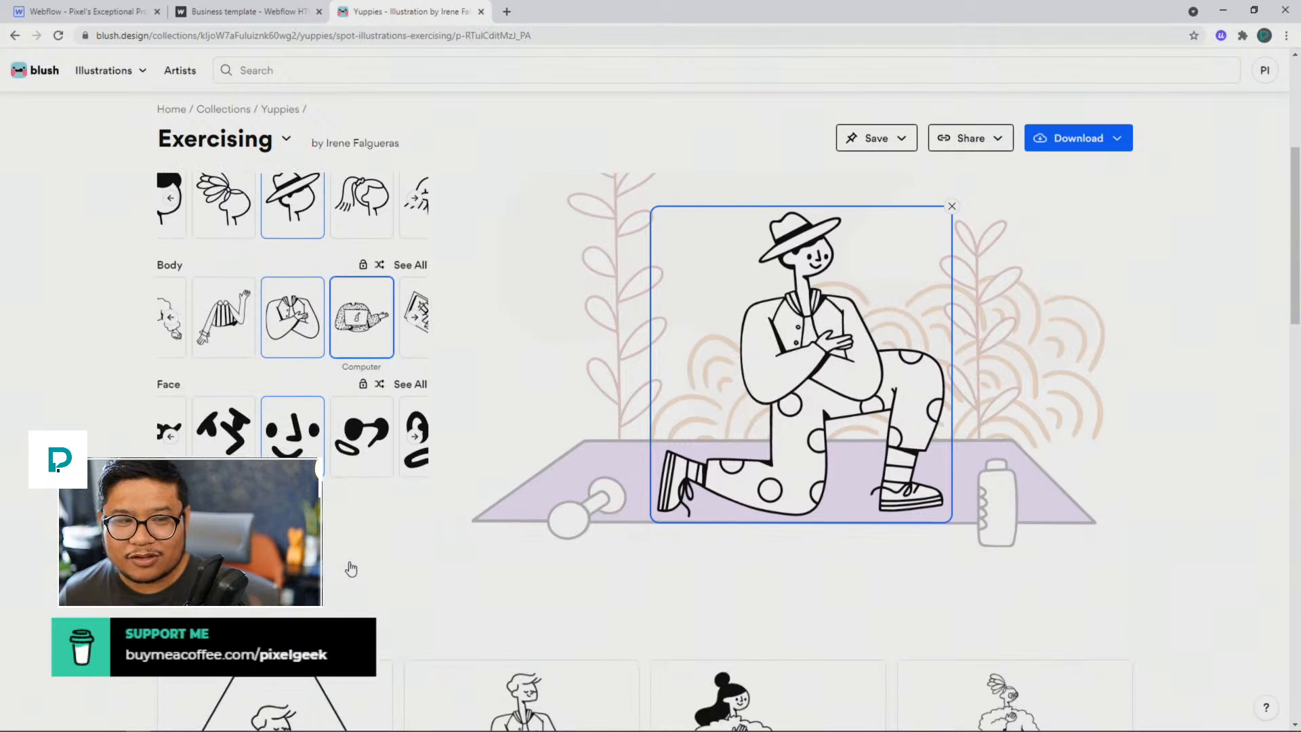
pyautogui.click(364, 465)
pyautogui.click(363, 455)
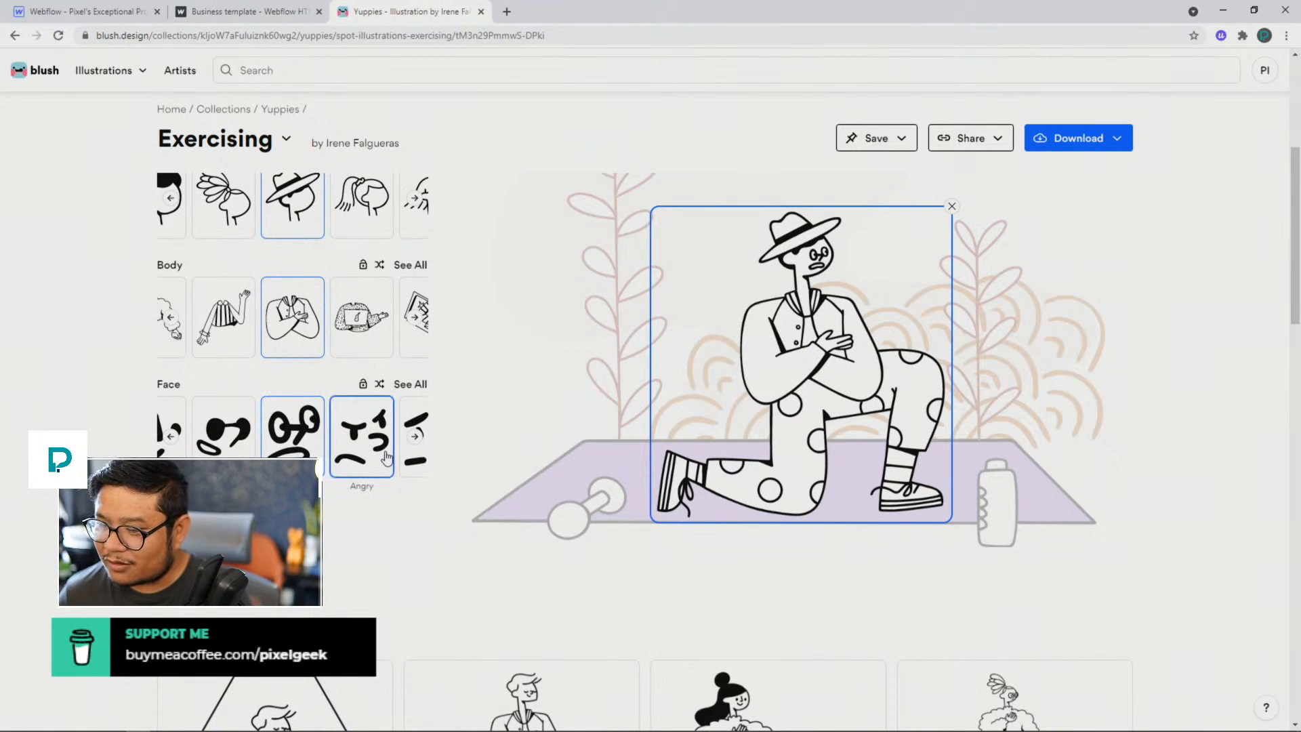
pyautogui.click(416, 437)
pyautogui.click(415, 437)
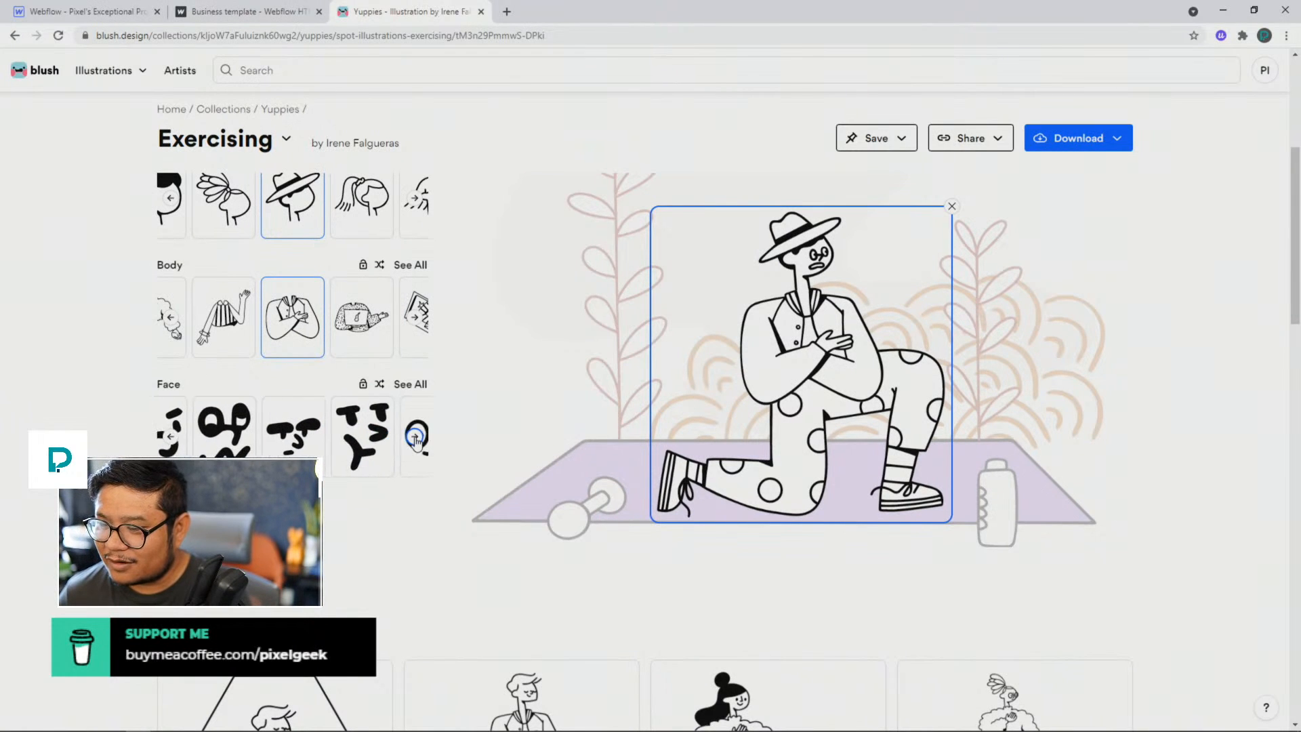
pyautogui.click(295, 439)
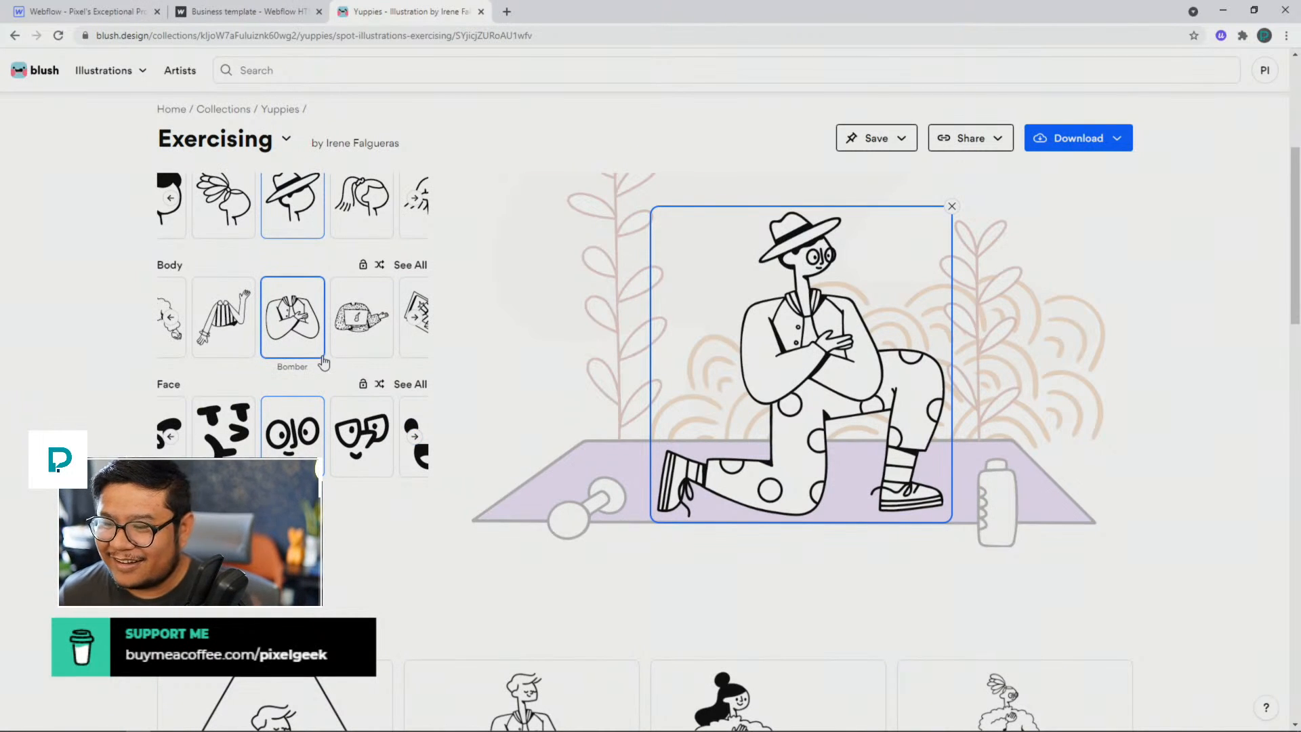
pyautogui.scroll(2, 391, 288)
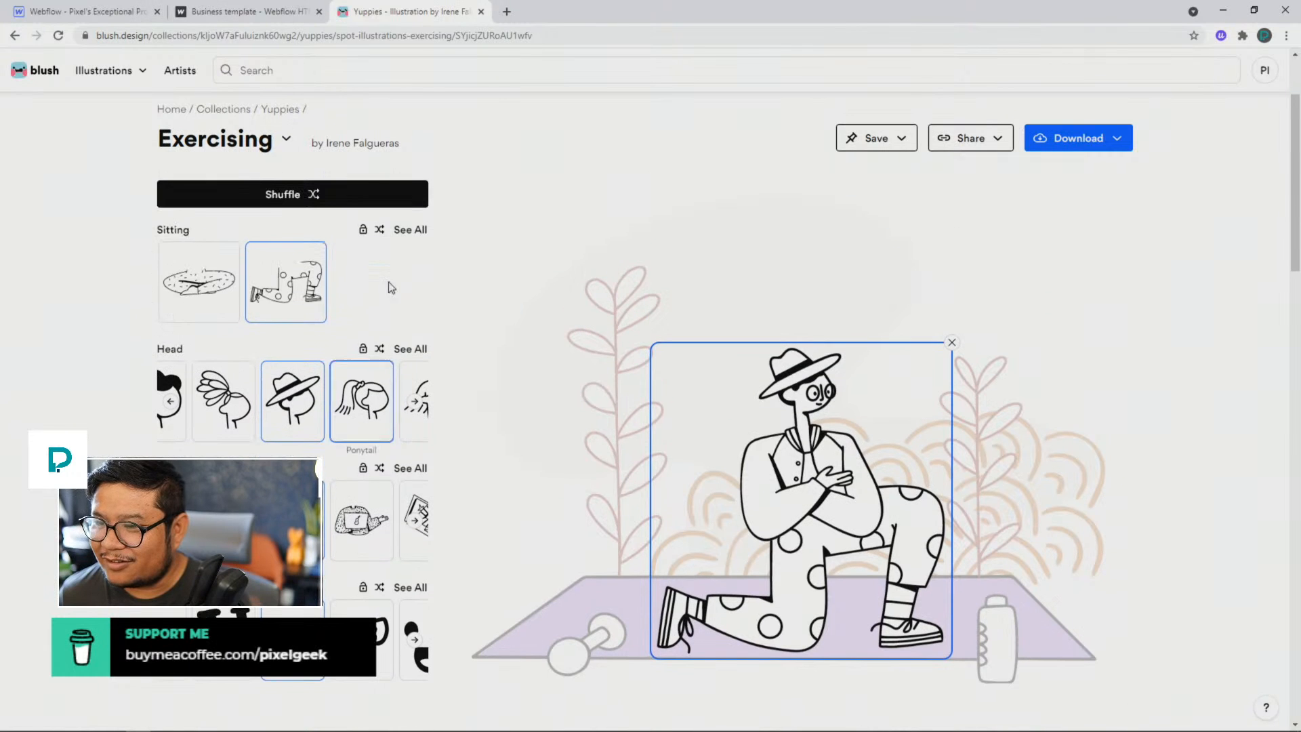
pyautogui.click(199, 281)
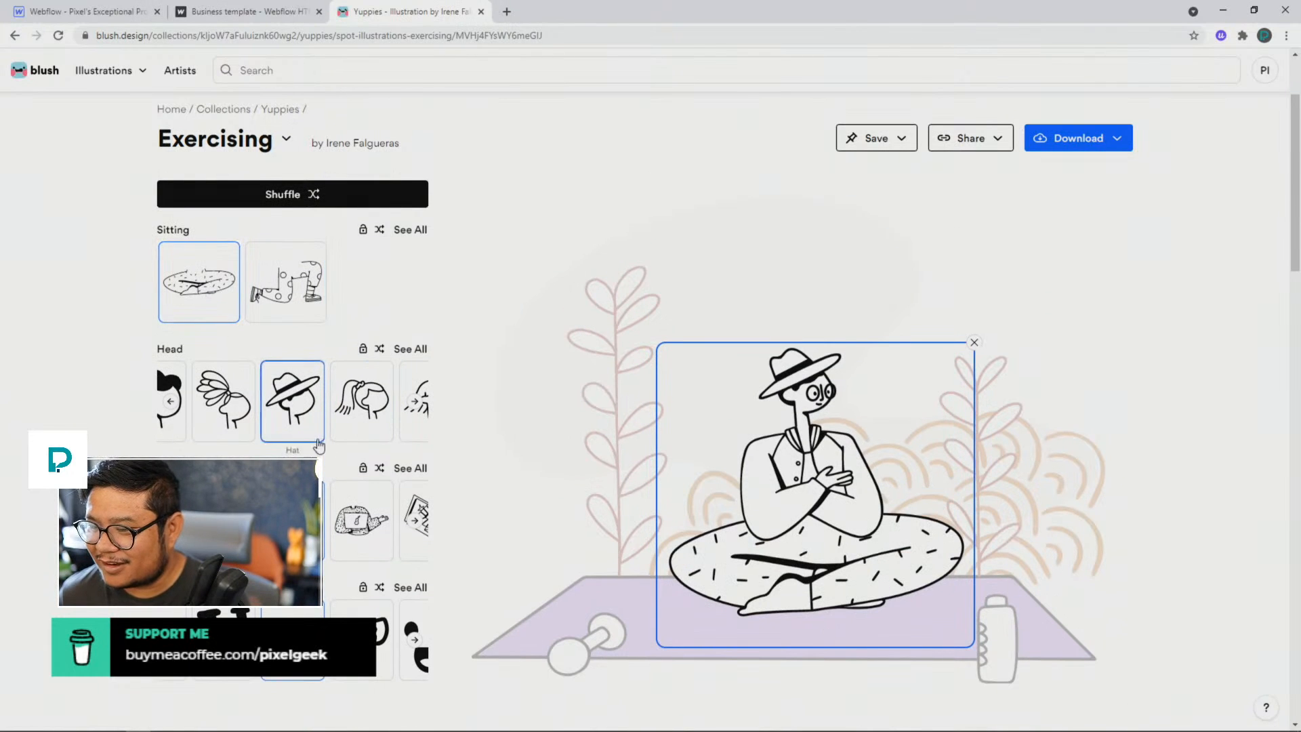
# Step: Browse the other Yuppies illustrations on the page and open Remote Team
pyautogui.scroll(-3, 383, 558)
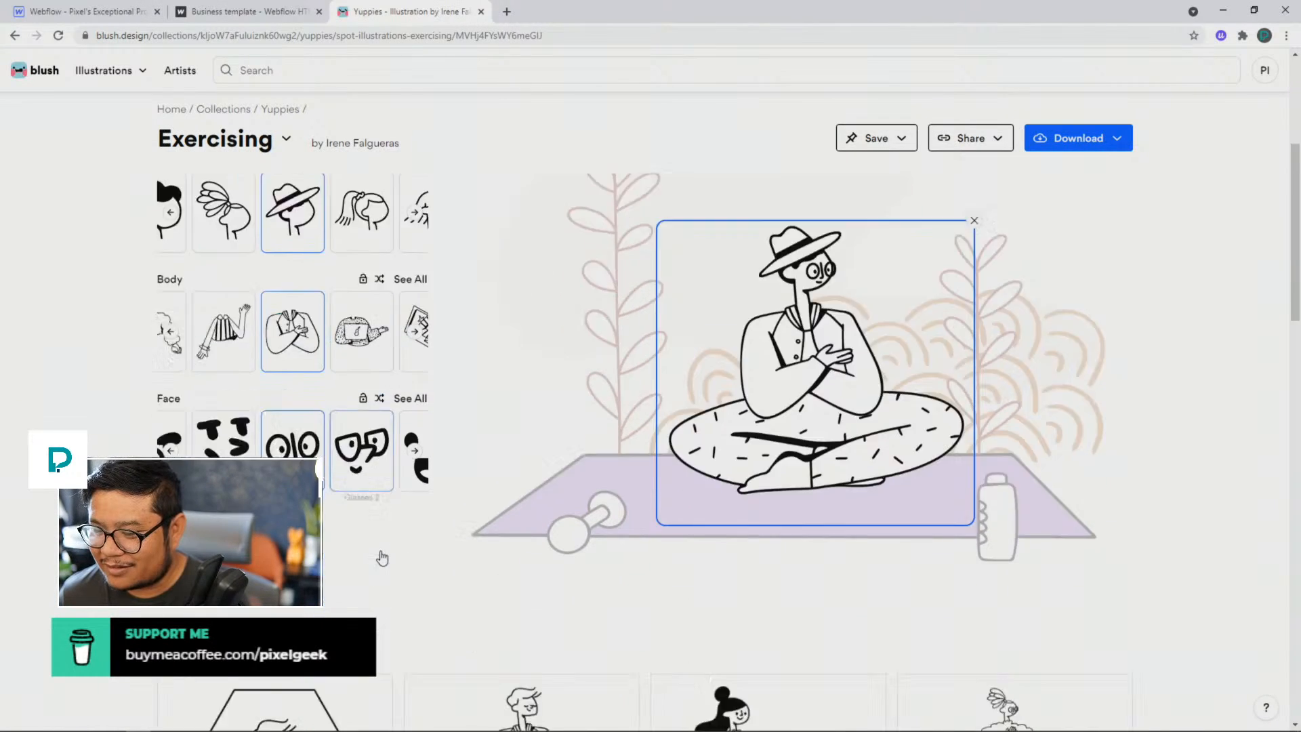
pyautogui.scroll(-3, 383, 557)
pyautogui.rightClick(382, 557)
pyautogui.click(287, 387)
pyautogui.scroll(-4, 474, 427)
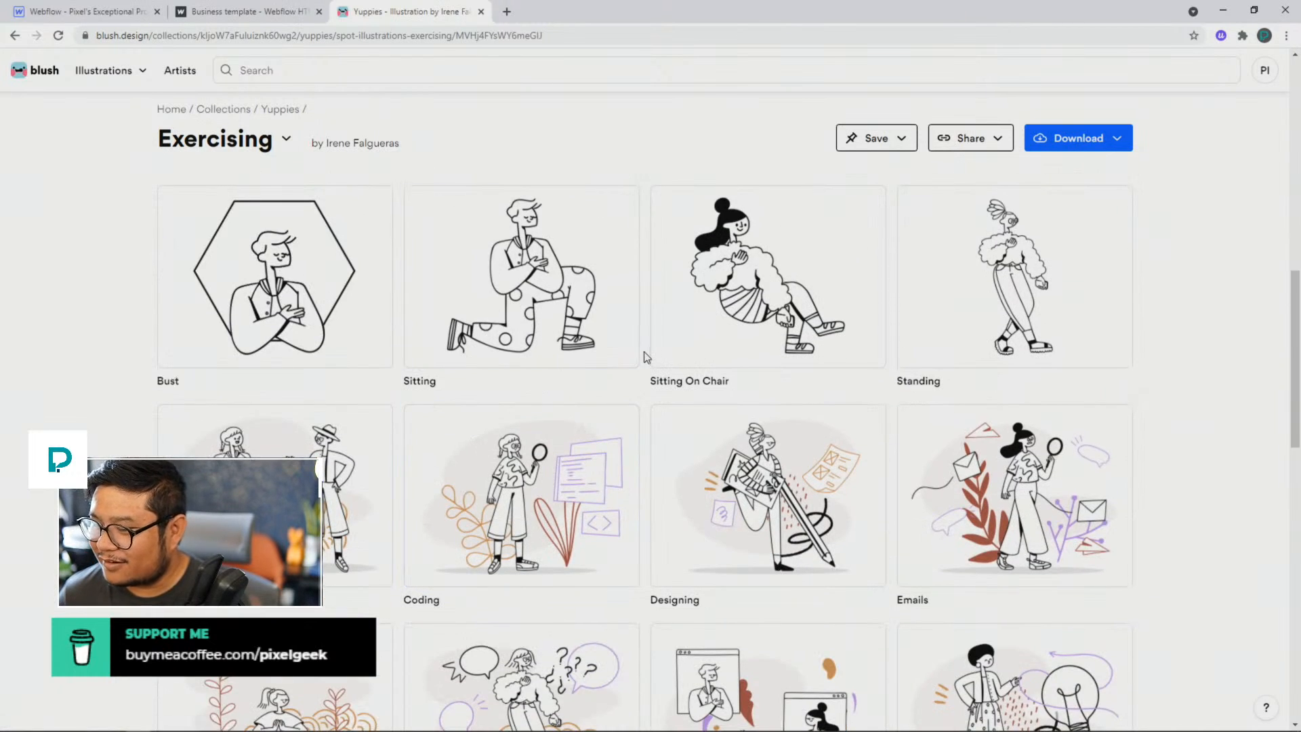
pyautogui.scroll(-4, 644, 357)
pyautogui.scroll(-1, 641, 362)
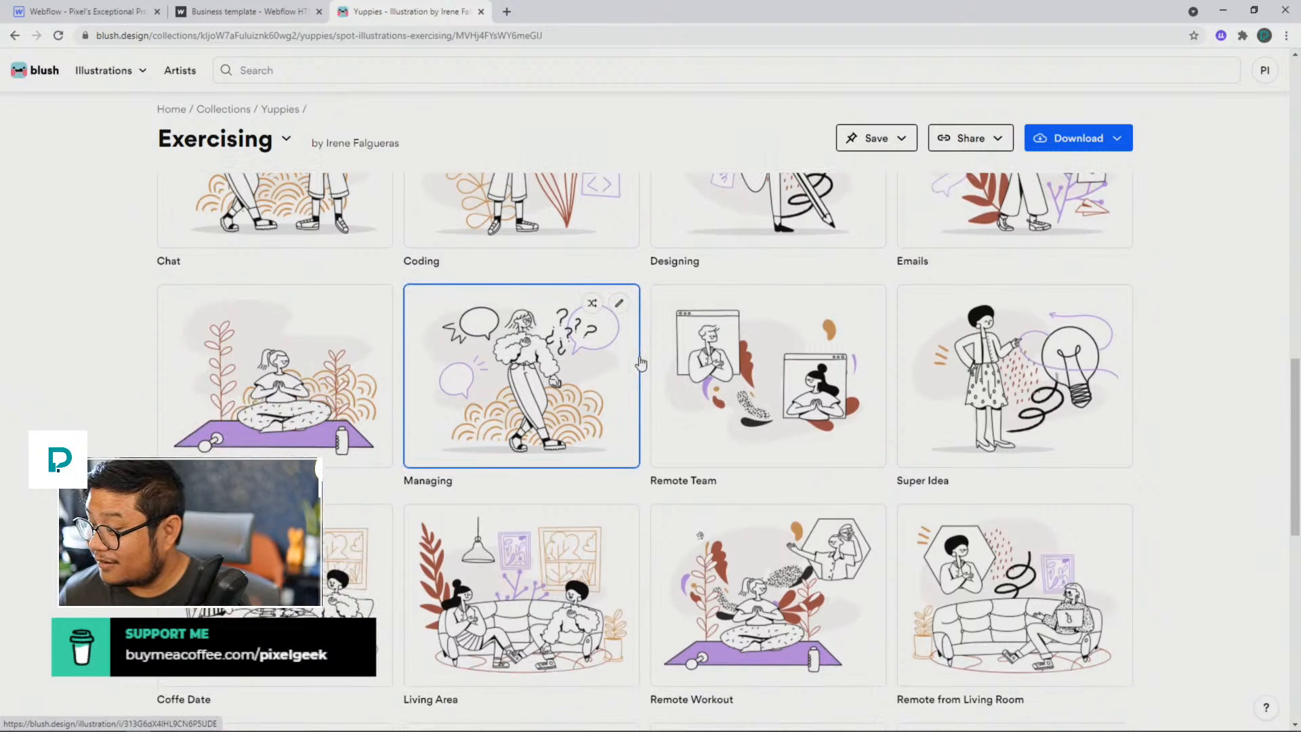
pyautogui.click(759, 366)
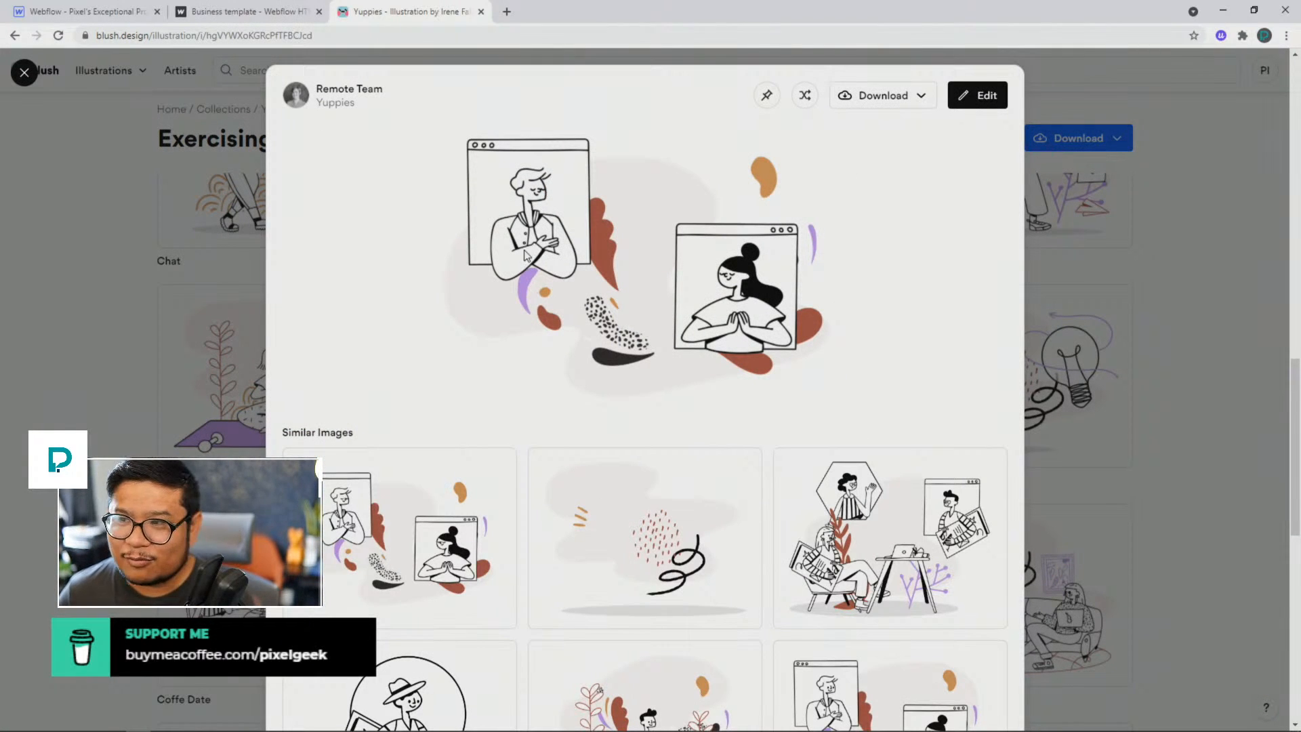
# Step: Switch to the published smart goDigital page and inspect the hero heading's HTML, expanding its span element
pyautogui.click(251, 12)
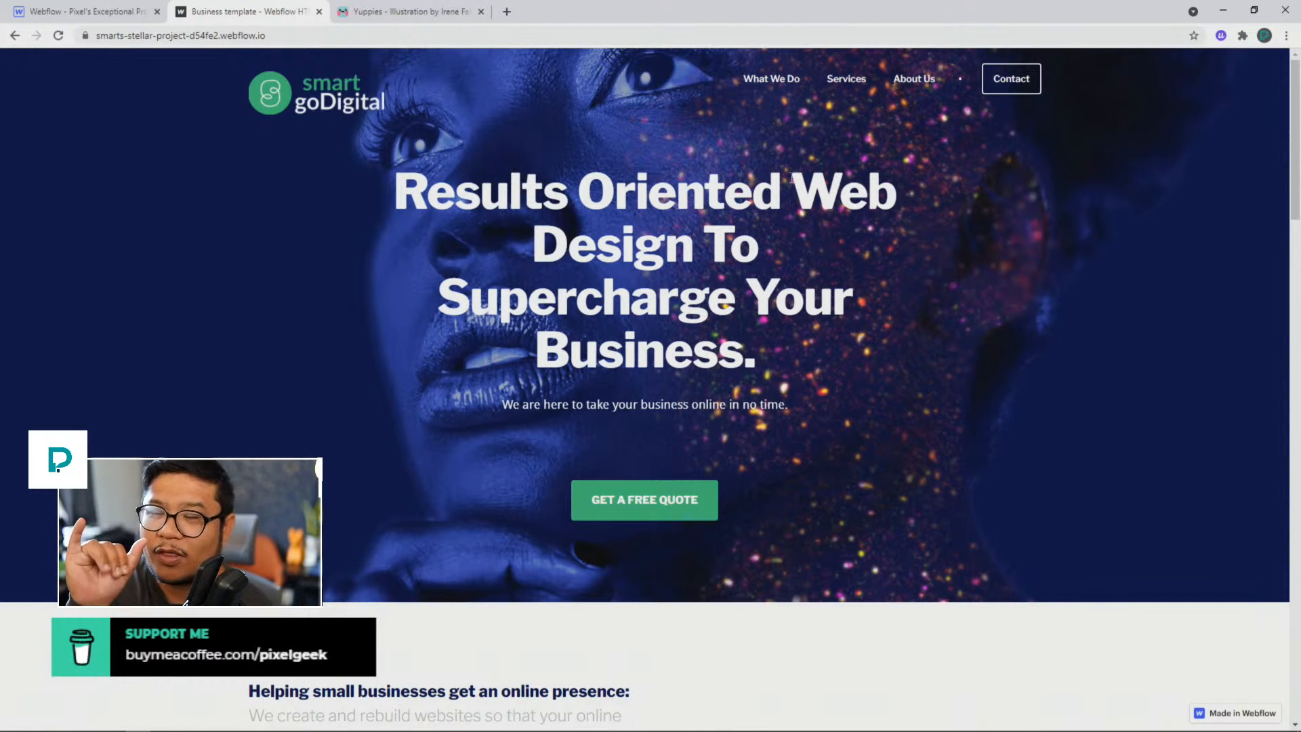
pyautogui.moveTo(791, 178); pyautogui.dragTo(685, 247)
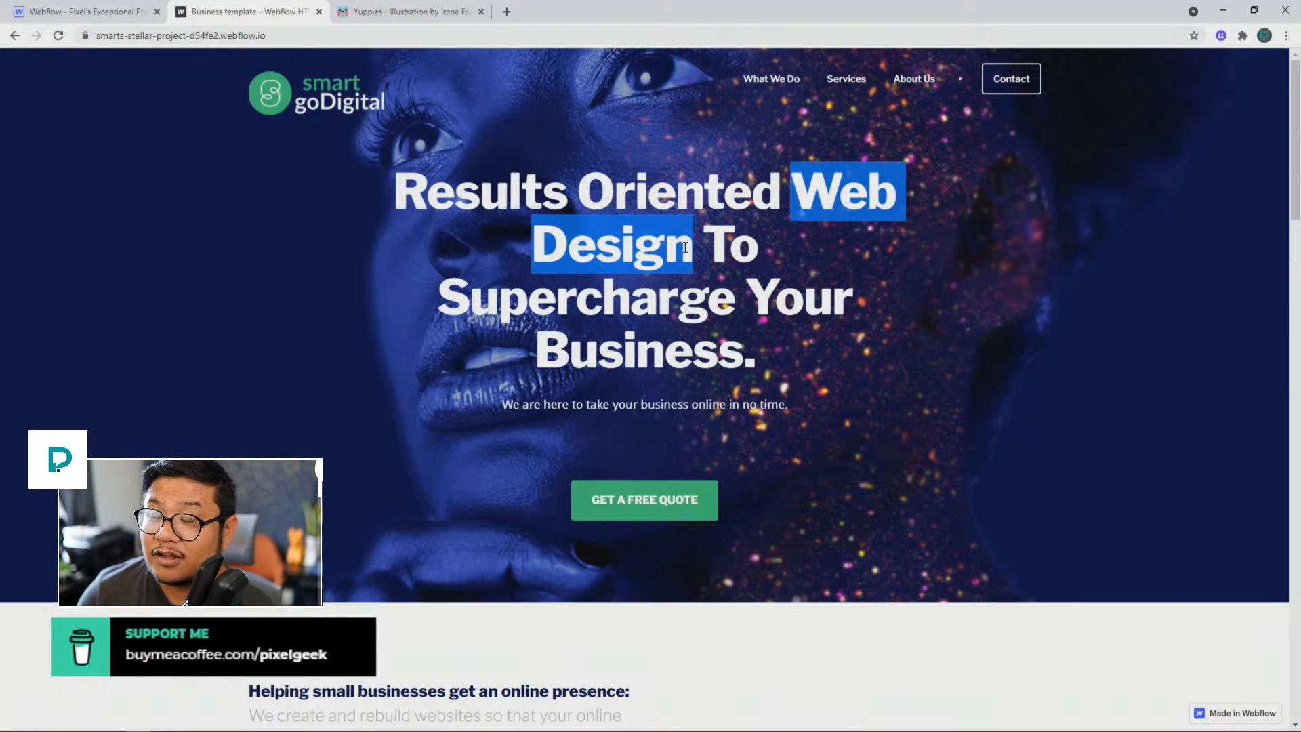
pyautogui.click(802, 193)
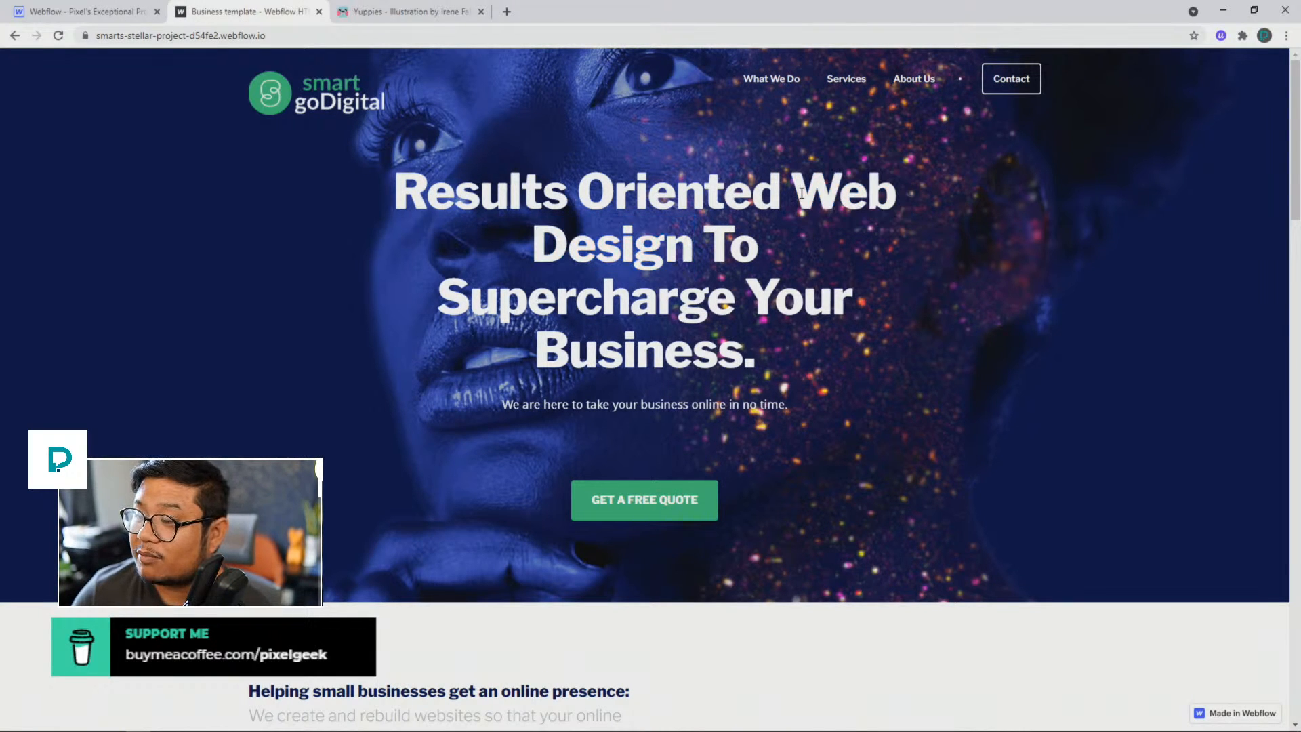
pyautogui.rightClick(802, 194)
pyautogui.click(855, 433)
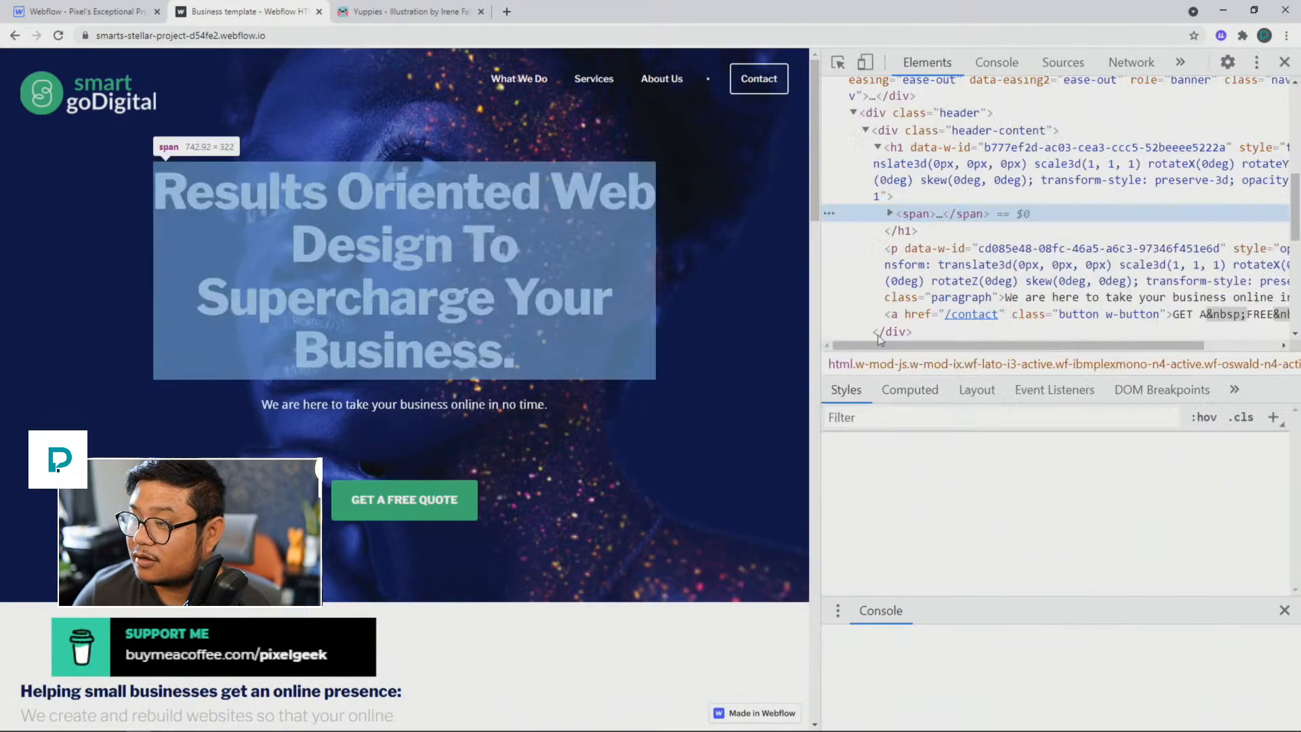
pyautogui.click(889, 214)
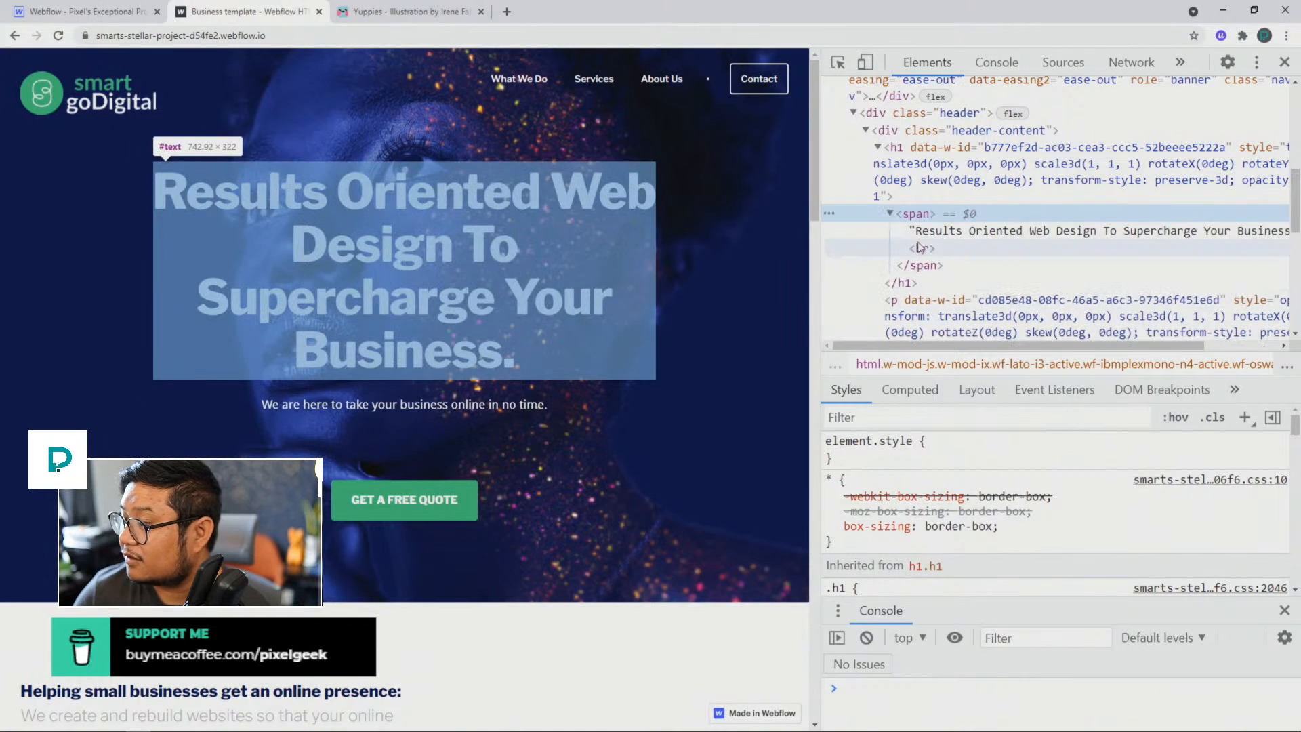
# Step: Examine the hero heading's full text and the CSS rules applied to its h1 element
pyautogui.hscroll(3, 1061, 240)
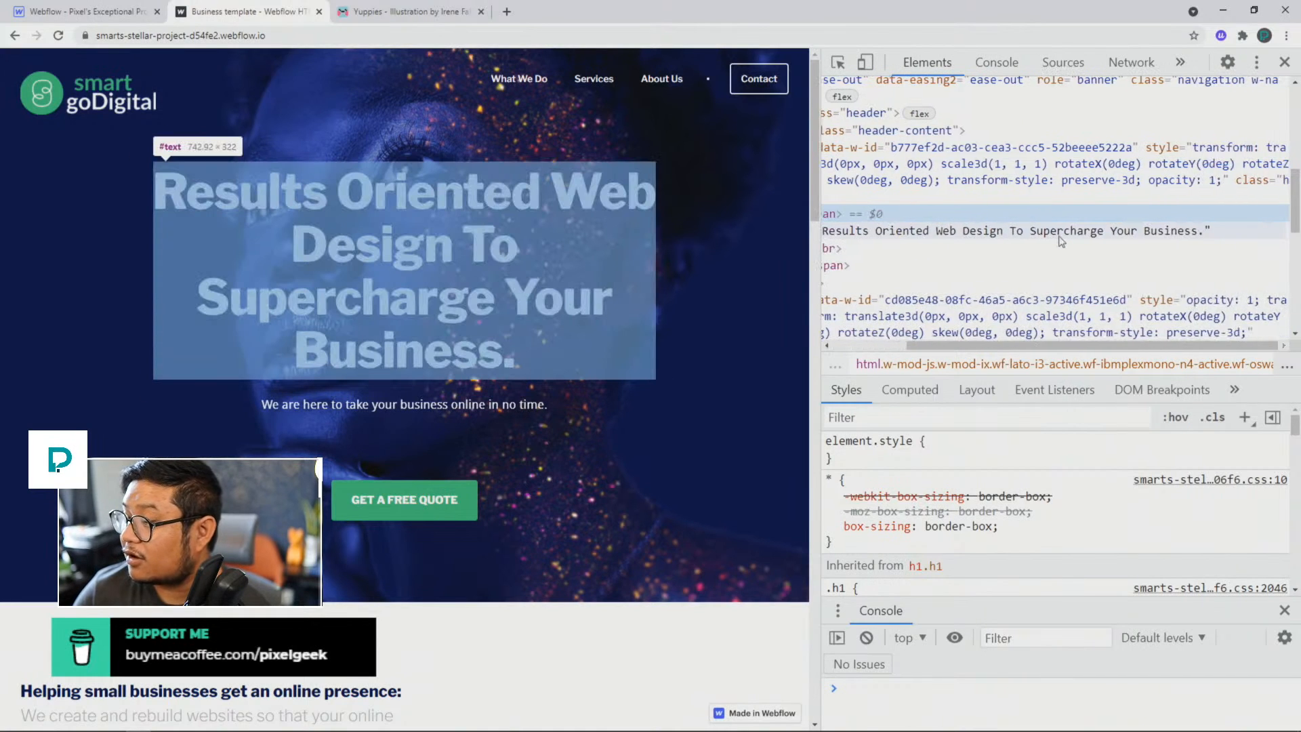
pyautogui.hscroll(-3, 1016, 223)
pyautogui.click(925, 183)
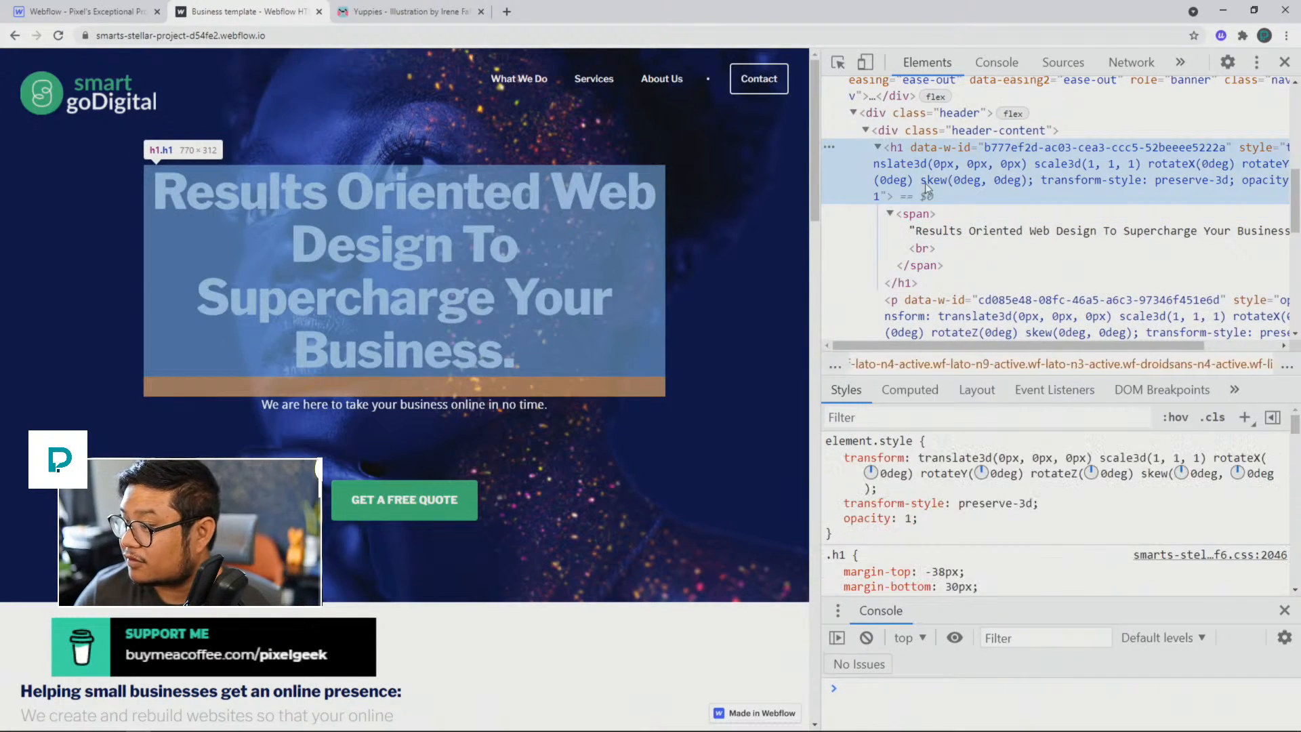
pyautogui.scroll(-2, 973, 540)
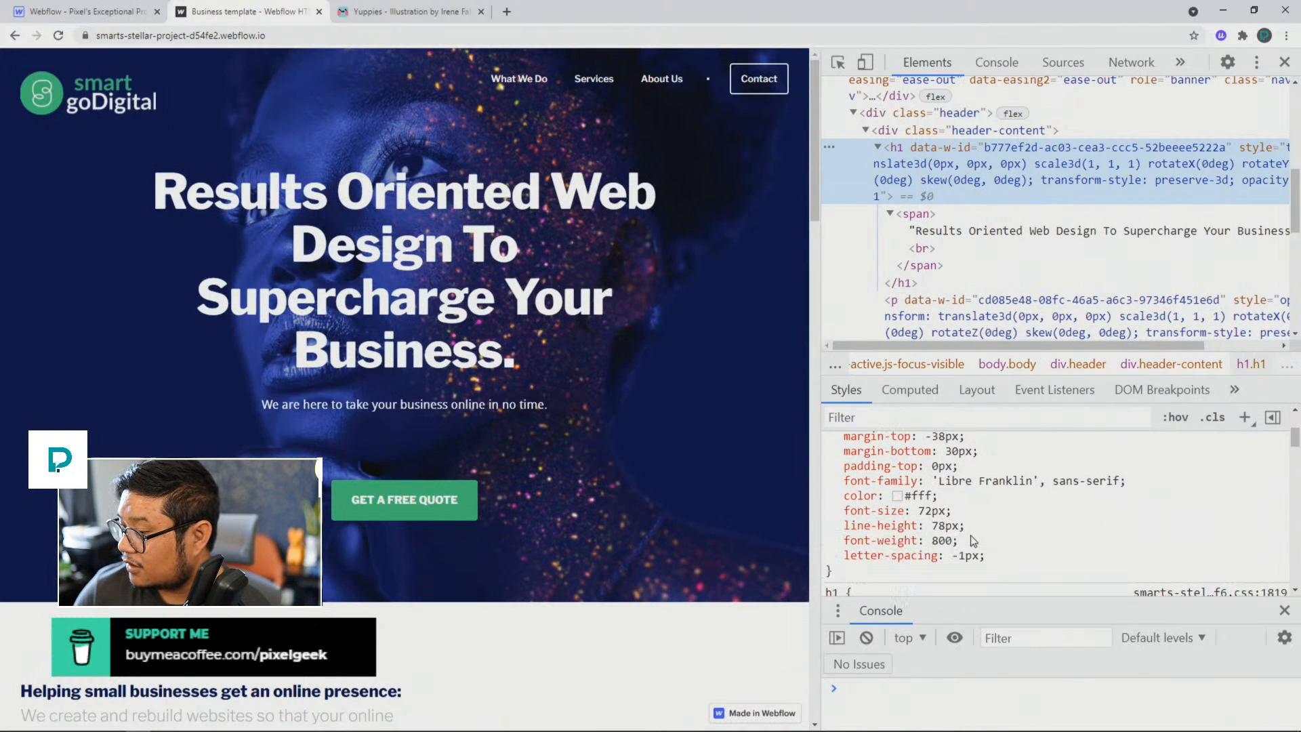
pyautogui.scroll(-5, 973, 540)
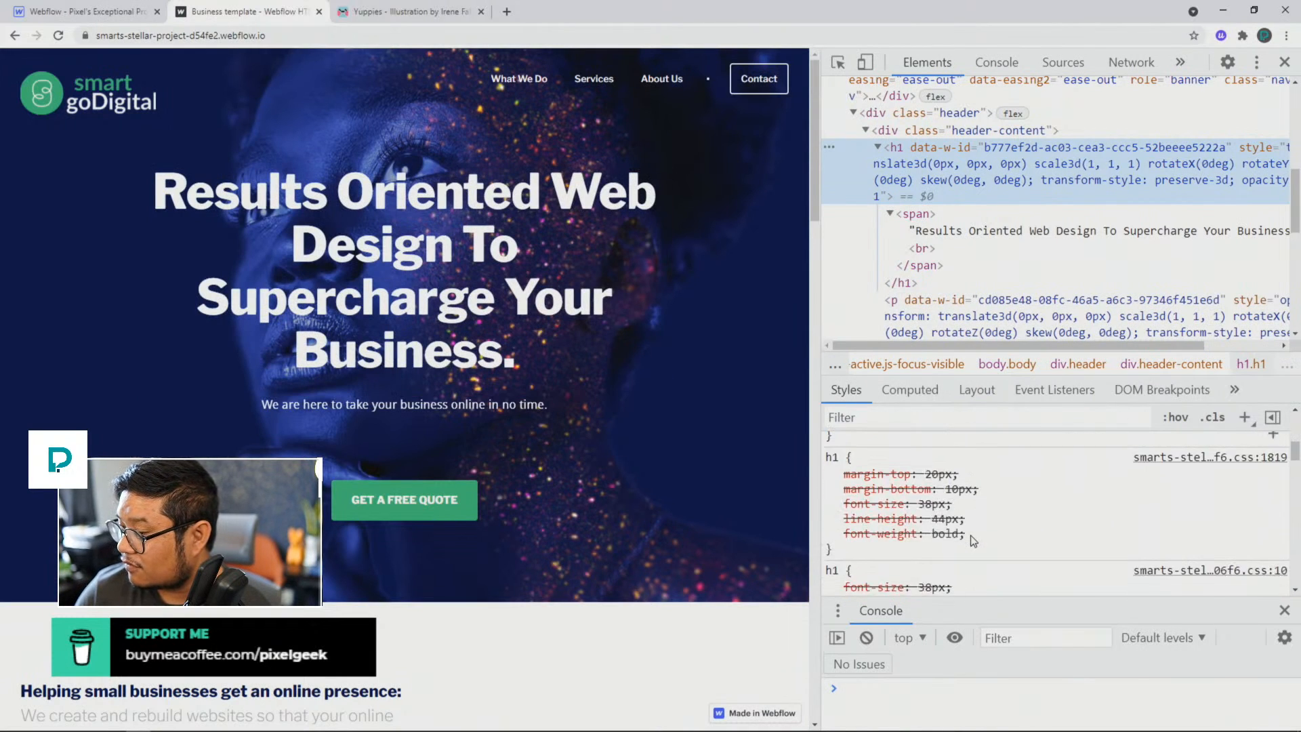
pyautogui.scroll(-3, 973, 540)
pyautogui.scroll(3, 974, 539)
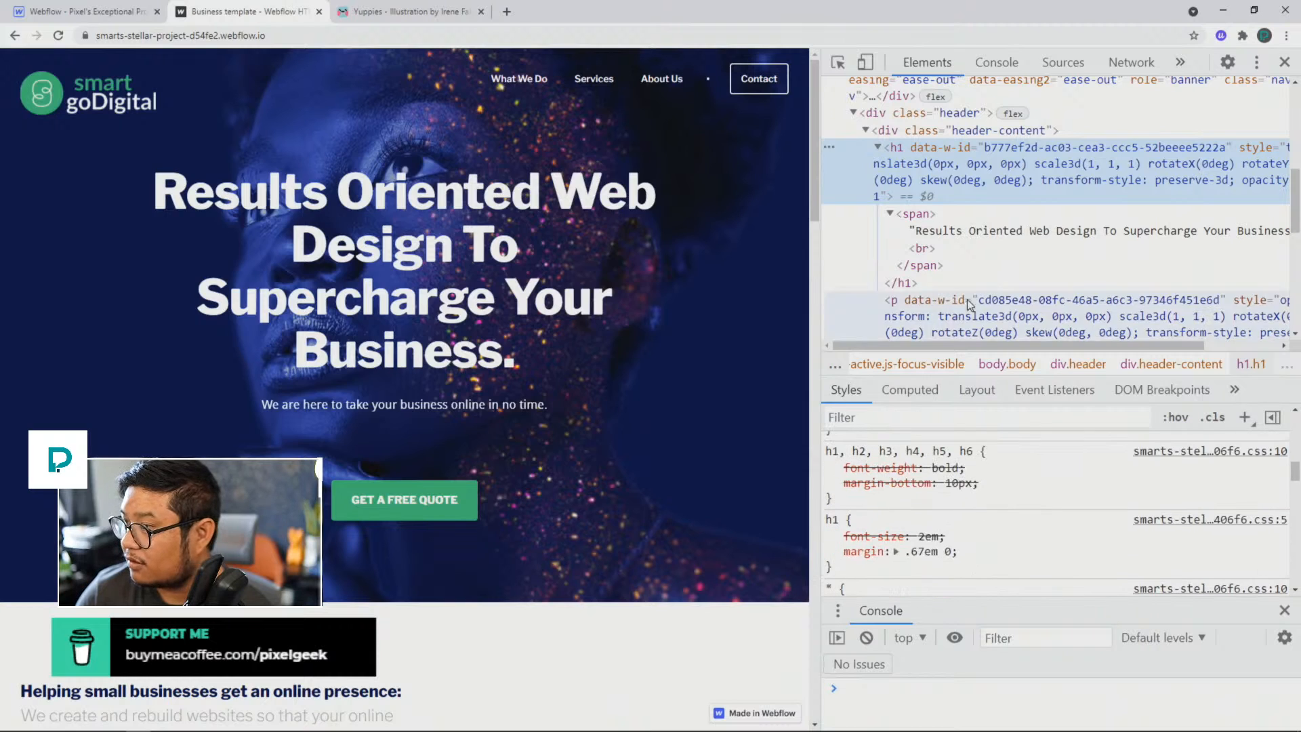
# Step: Select the header-content container around the hero heading and try a max-width of 1000
pyautogui.click(977, 130)
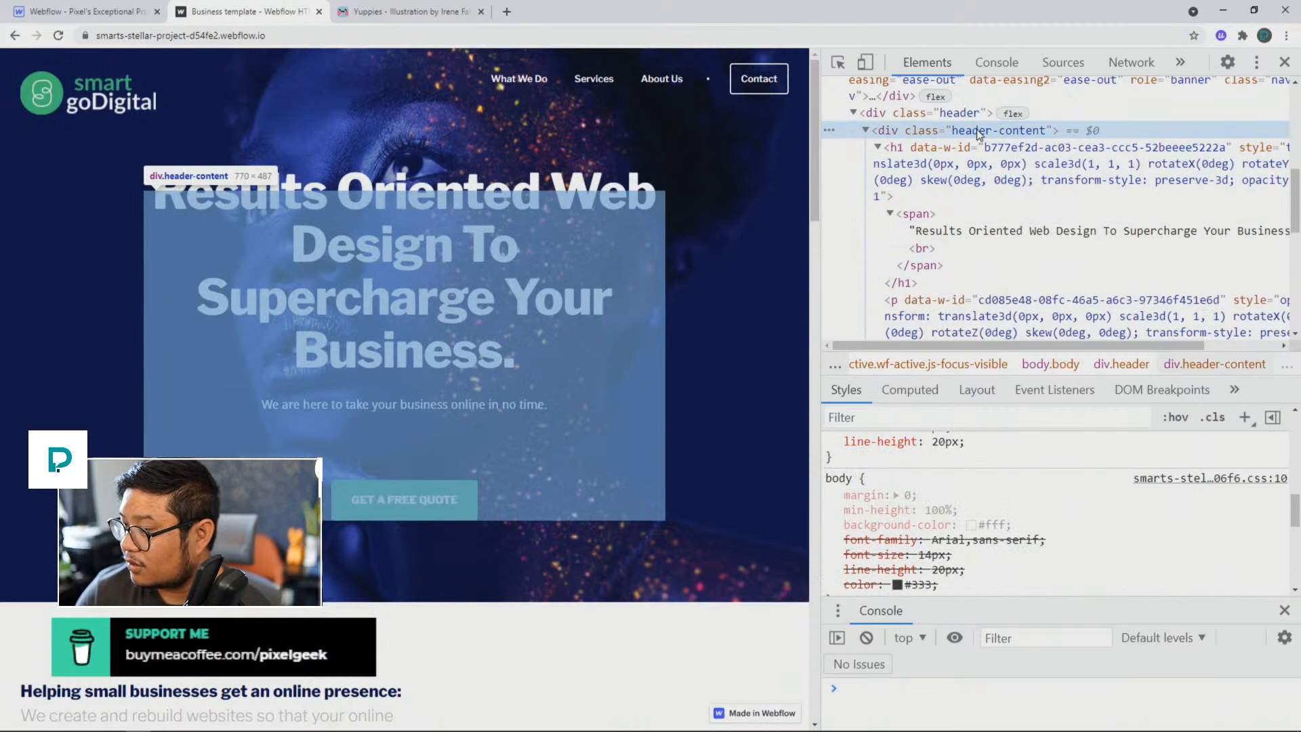
pyautogui.scroll(5, 1009, 495)
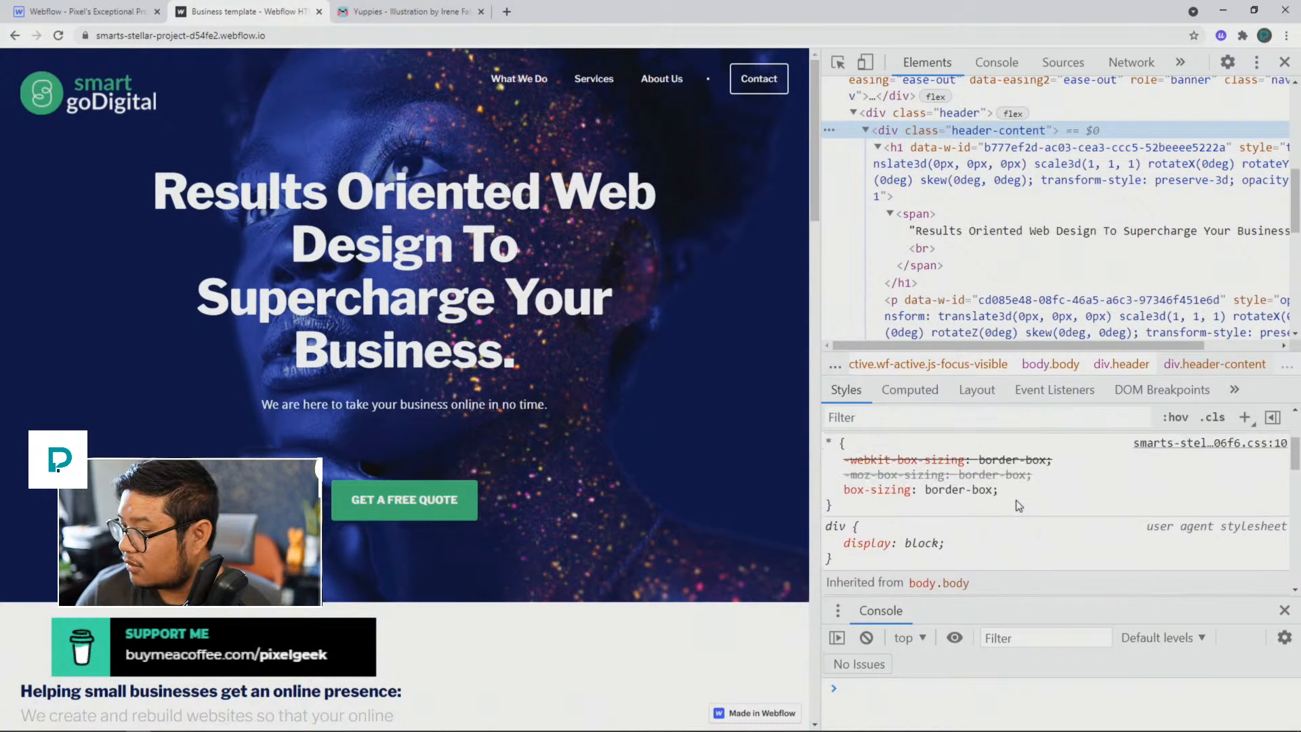
pyautogui.scroll(2, 1018, 505)
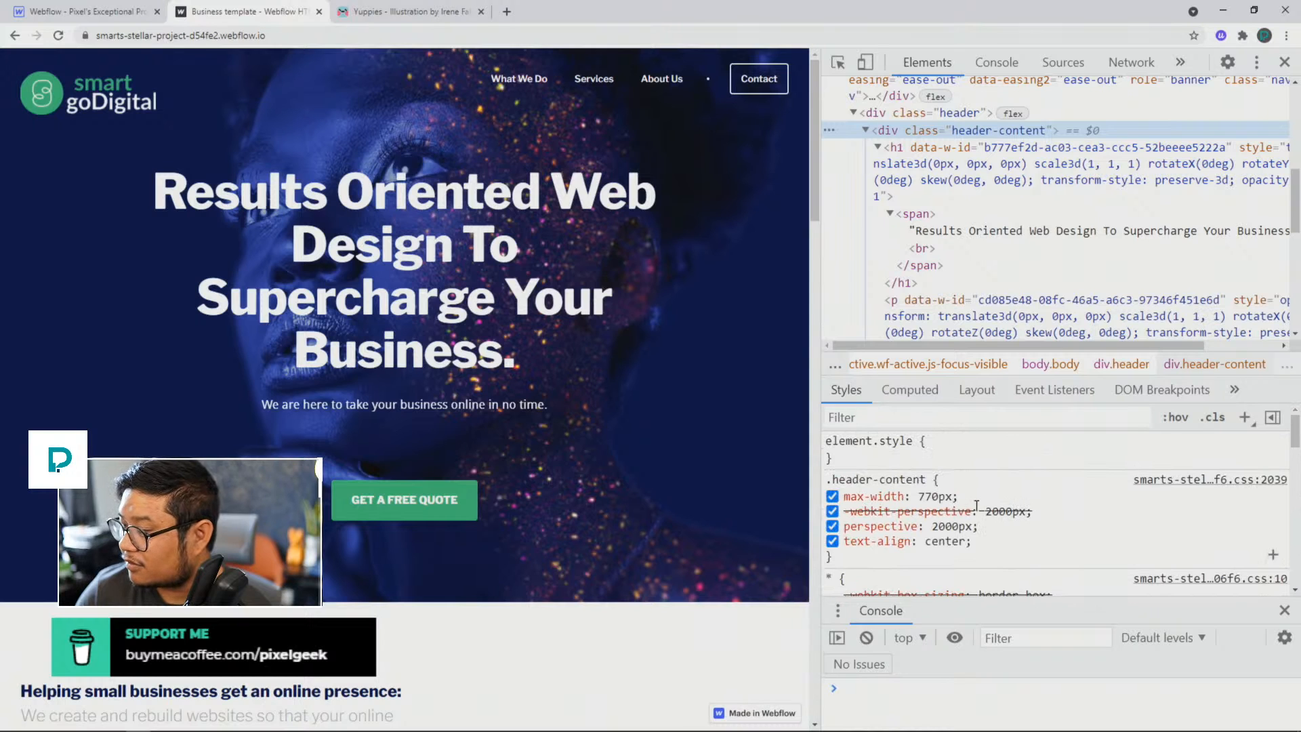
pyautogui.click(943, 496)
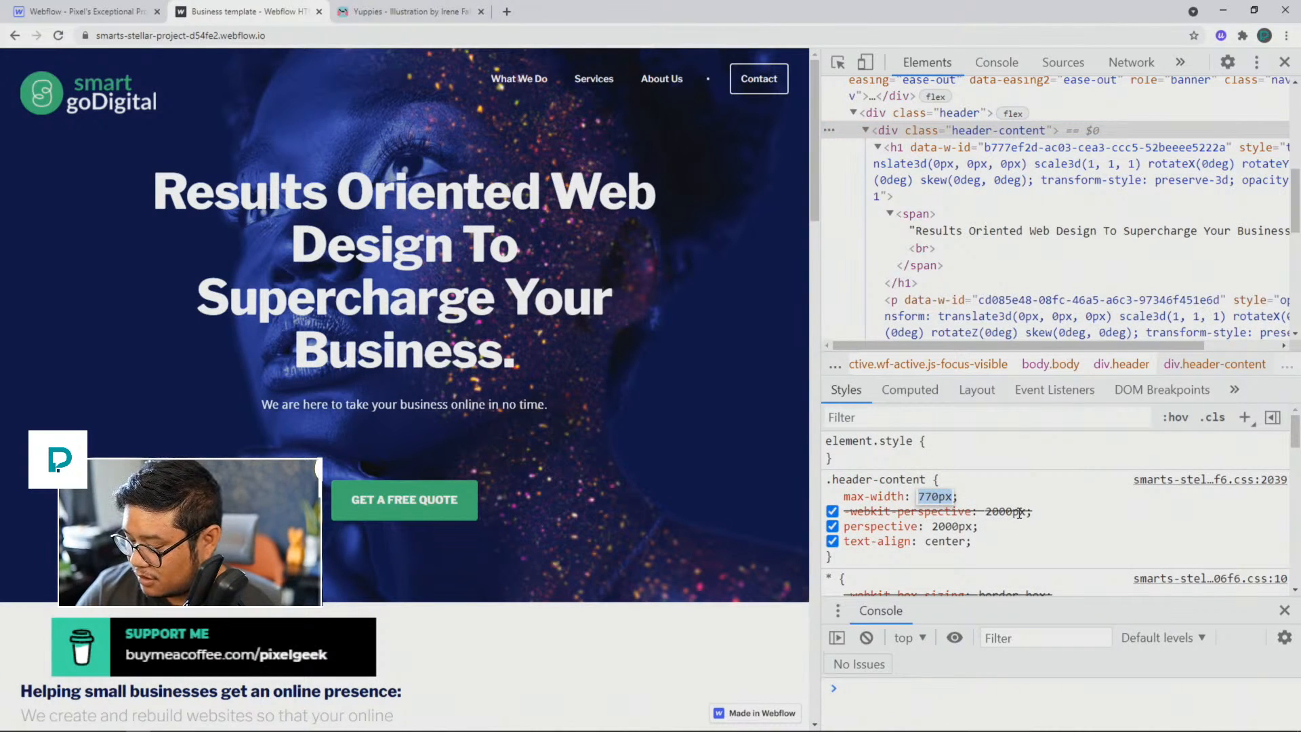
pyautogui.write('1000')
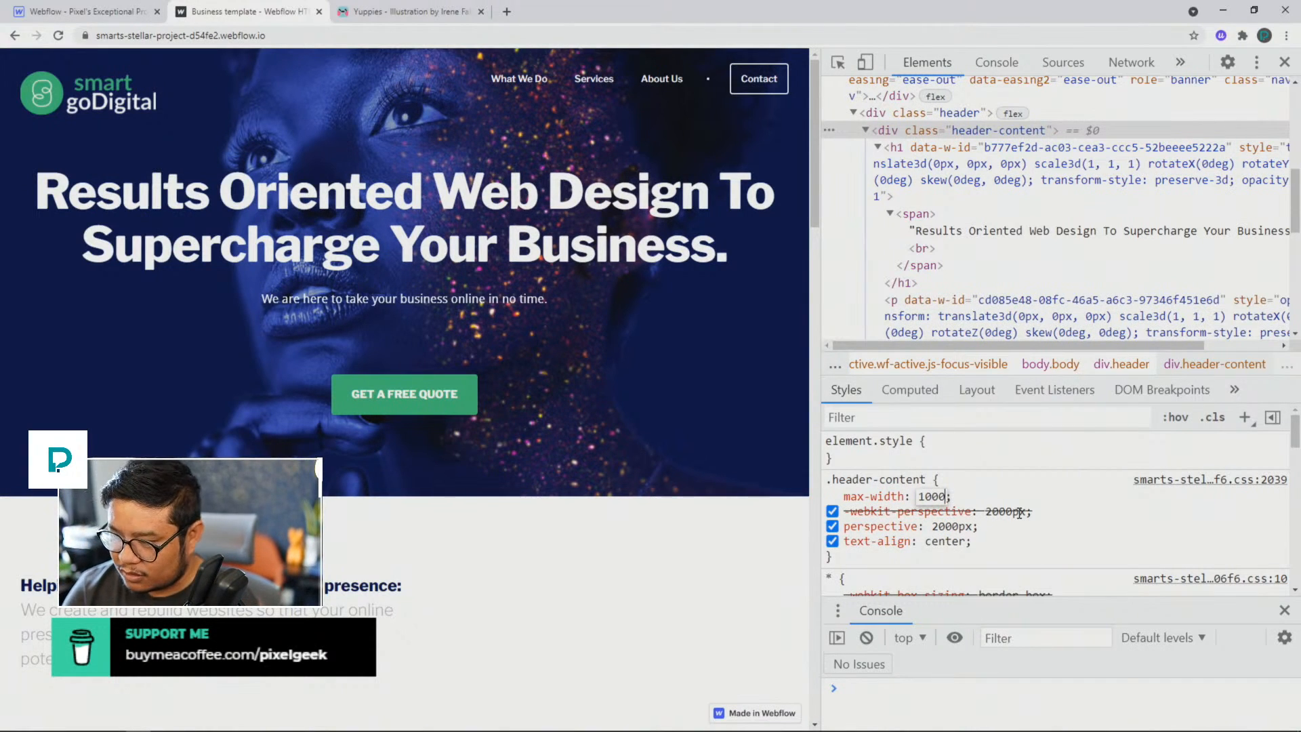
# Step: Replace the header-content max-width with the character-based value 24ch
pyautogui.press('BackSpace')
pyautogui.press('BackSpace')
pyautogui.press('BackSpace')
pyautogui.press('BackSpace')
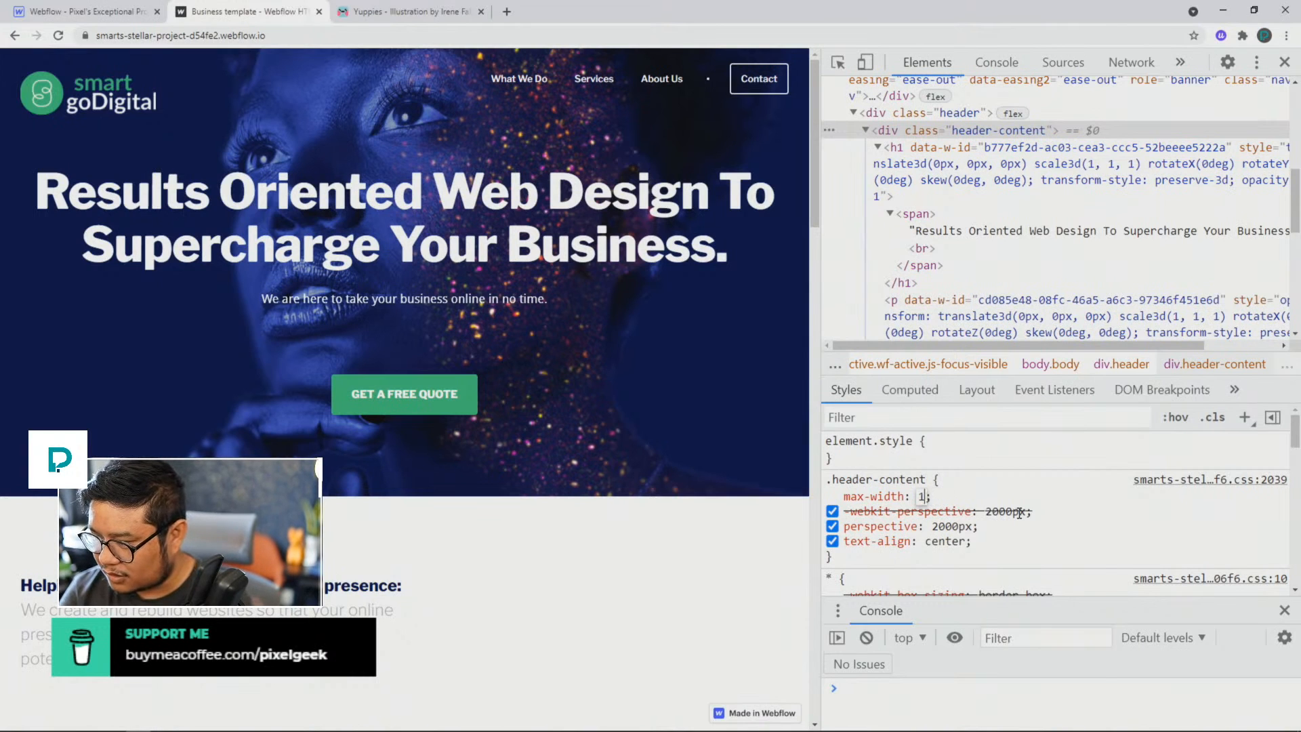
pyautogui.write('24ch')
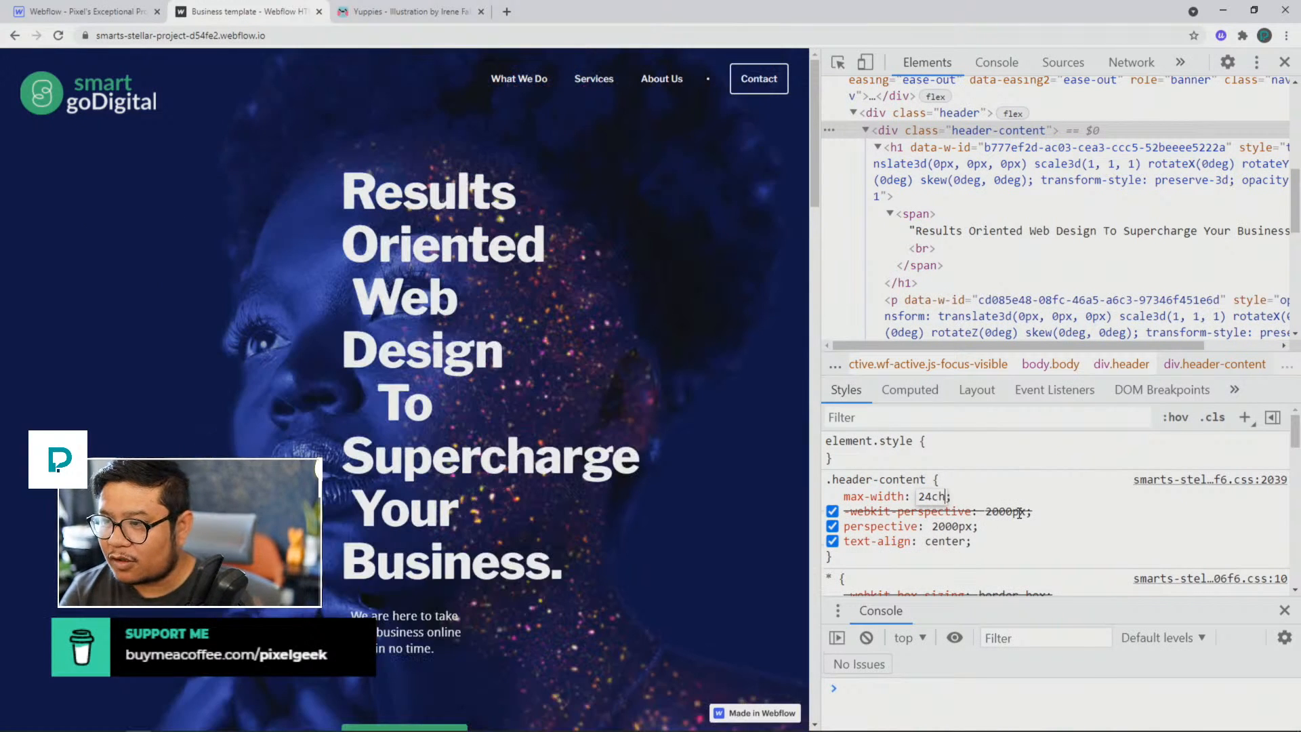
# Step: Raise the header-content max-width incrementally to 140ch so the heading wraps onto two lines
pyautogui.press('Up')
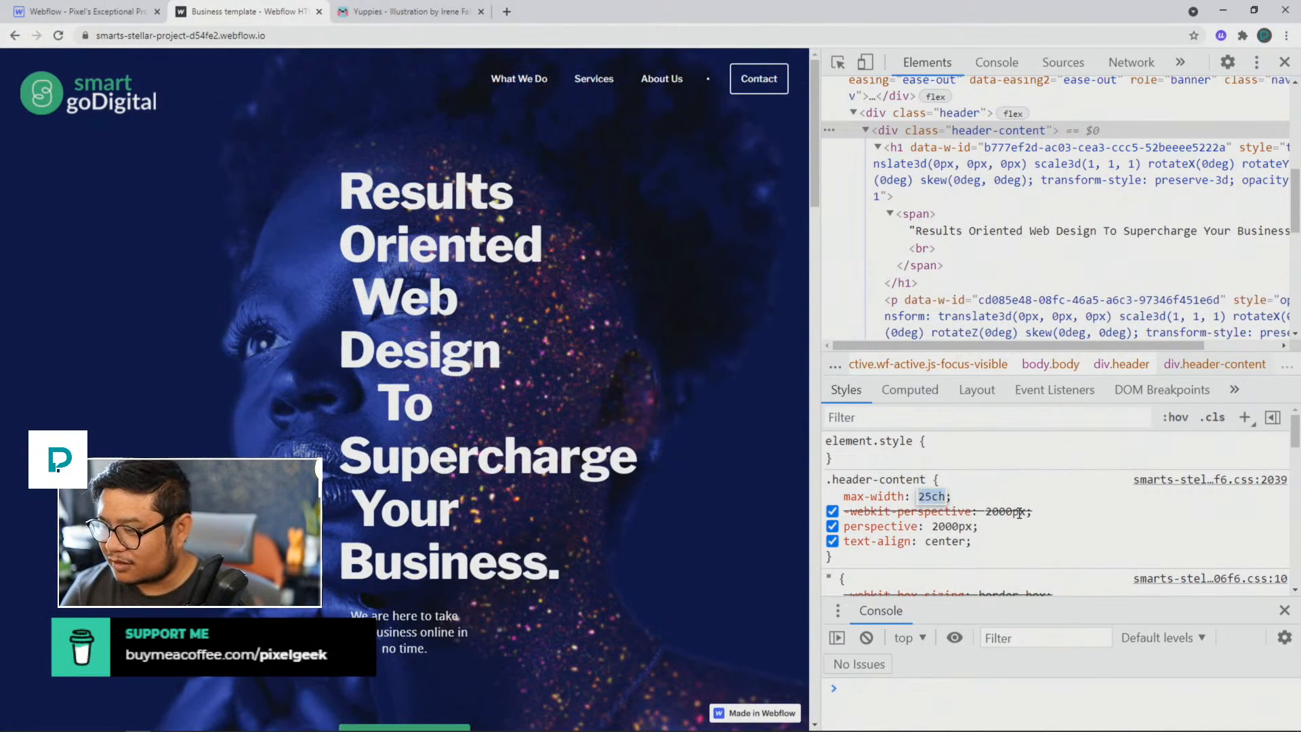
pyautogui.press('Up')
pyautogui.press('Up')
pyautogui.press('Up')
pyautogui.press('Up')
pyautogui.press('Up')
pyautogui.press('Up')
pyautogui.press('Up')
pyautogui.press('Up')
pyautogui.press('Up')
pyautogui.press('Up')
pyautogui.press('Up')
pyautogui.press('Up')
pyautogui.press('Up')
pyautogui.press('Up')
pyautogui.press('Up')
pyautogui.press('Up')
pyautogui.press('Up')
pyautogui.press('Up')
pyautogui.press('Up')
pyautogui.press('Up')
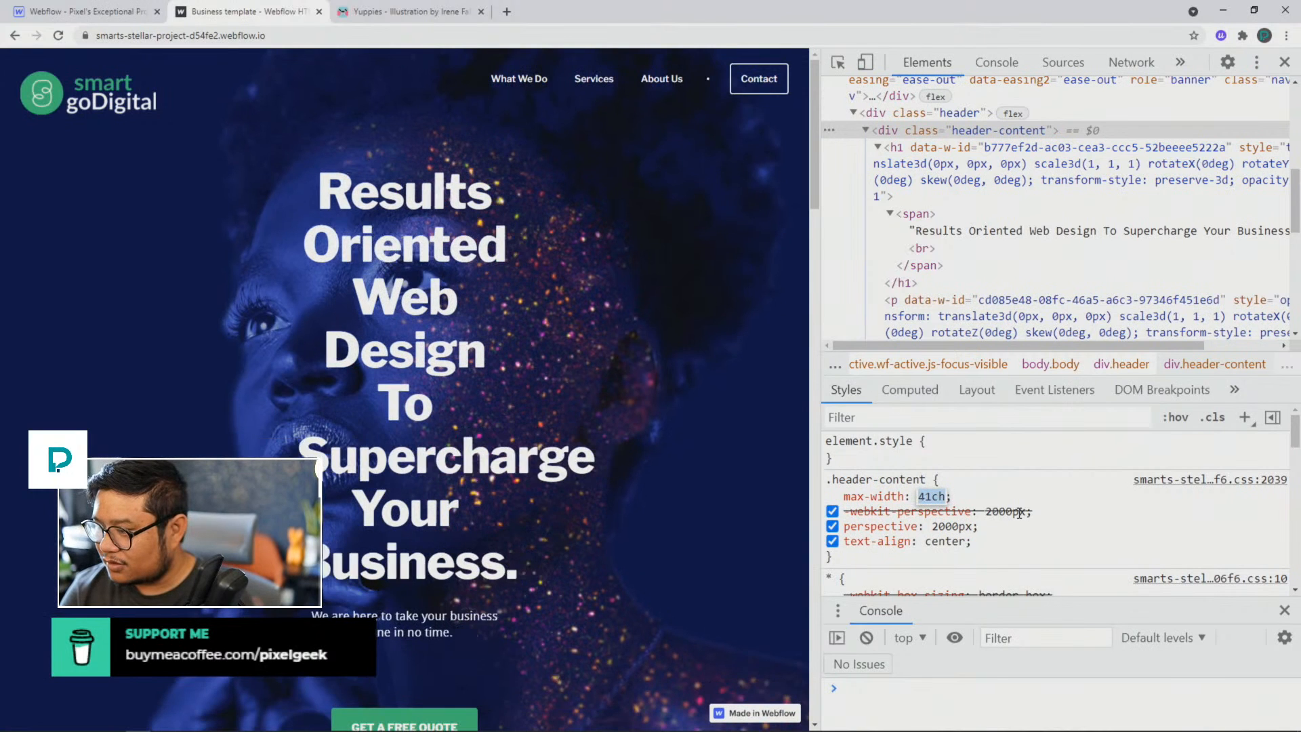
pyautogui.press('Up')
pyautogui.press('Up')
pyautogui.press('Up')
pyautogui.press('Up')
pyautogui.press('Up')
pyautogui.press('Up')
pyautogui.press('Up')
pyautogui.press('Up')
pyautogui.press('Up')
pyautogui.press('Up')
pyautogui.press('Up')
pyautogui.press('Up')
pyautogui.press('Up')
pyautogui.press('Up')
pyautogui.press('Up')
pyautogui.press('Up')
pyautogui.press('Up')
pyautogui.press('Up')
pyautogui.press('Up')
pyautogui.press('Up')
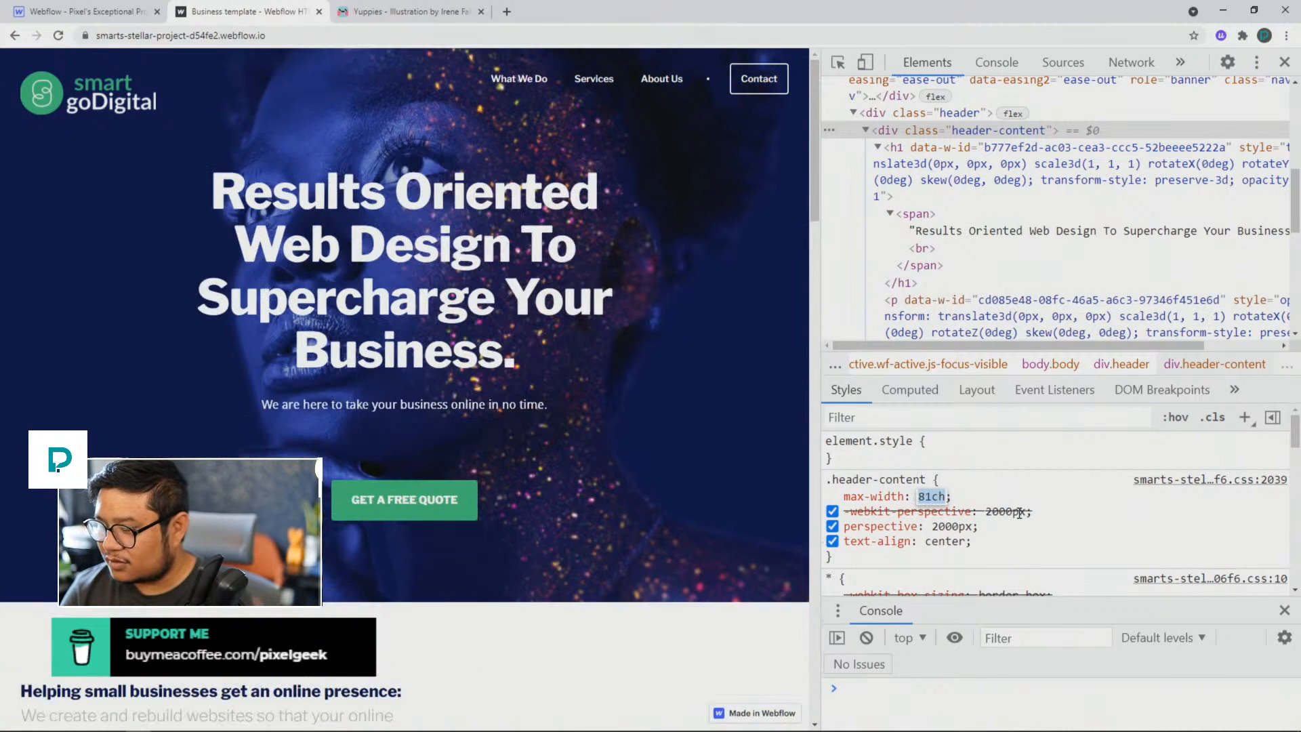
pyautogui.press('Up')
pyautogui.press('Up')
pyautogui.press('Up')
pyautogui.press('Up')
pyautogui.press('Up')
pyautogui.press('Up')
pyautogui.press('Up')
pyautogui.press('Up')
pyautogui.press('Up')
pyautogui.press('Up')
pyautogui.press('Up')
pyautogui.press('Up')
pyautogui.press('Up')
pyautogui.press('Up')
pyautogui.press('Up')
pyautogui.press('Up')
pyautogui.press('Up')
pyautogui.press('Up')
pyautogui.press('Up')
pyautogui.press('Up')
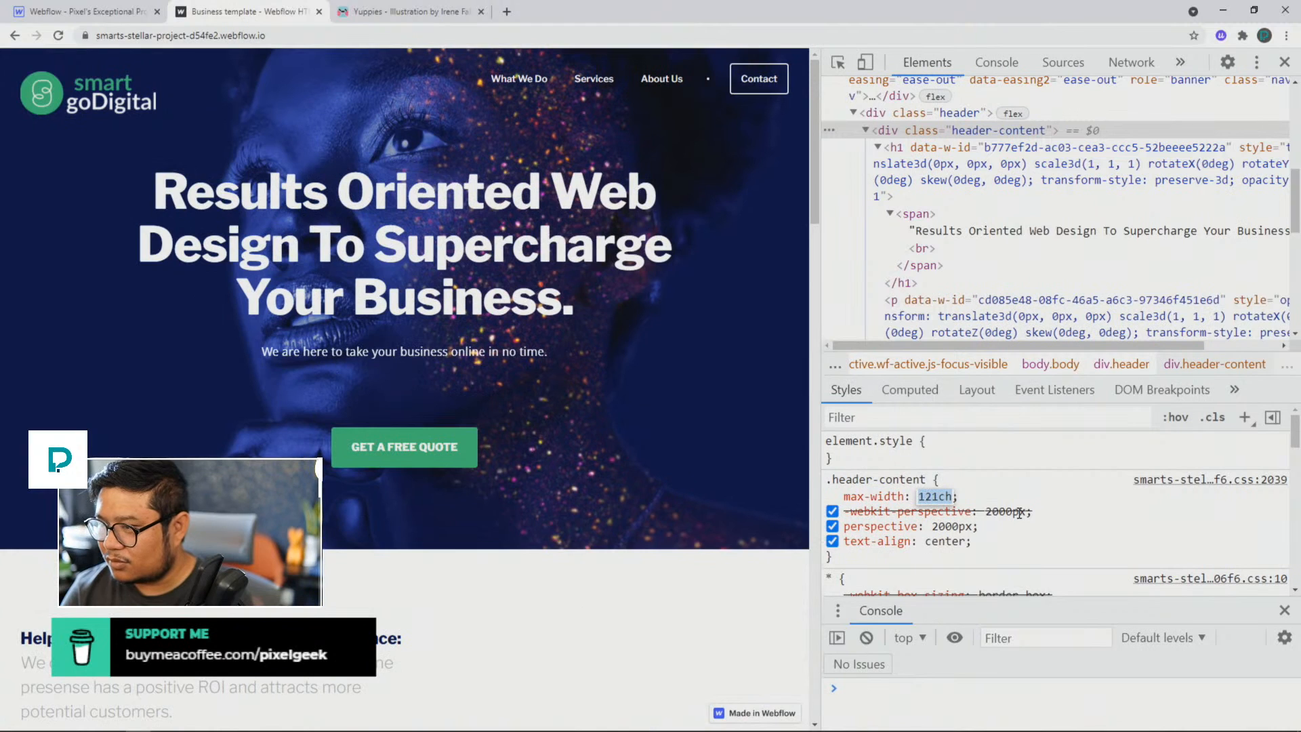
pyautogui.press('Up')
pyautogui.press('Up')
pyautogui.press('Up')
pyautogui.press('Up')
pyautogui.press('Up')
pyautogui.press('Up')
pyautogui.press('Up')
pyautogui.press('Up')
pyautogui.press('Up')
pyautogui.press('Up')
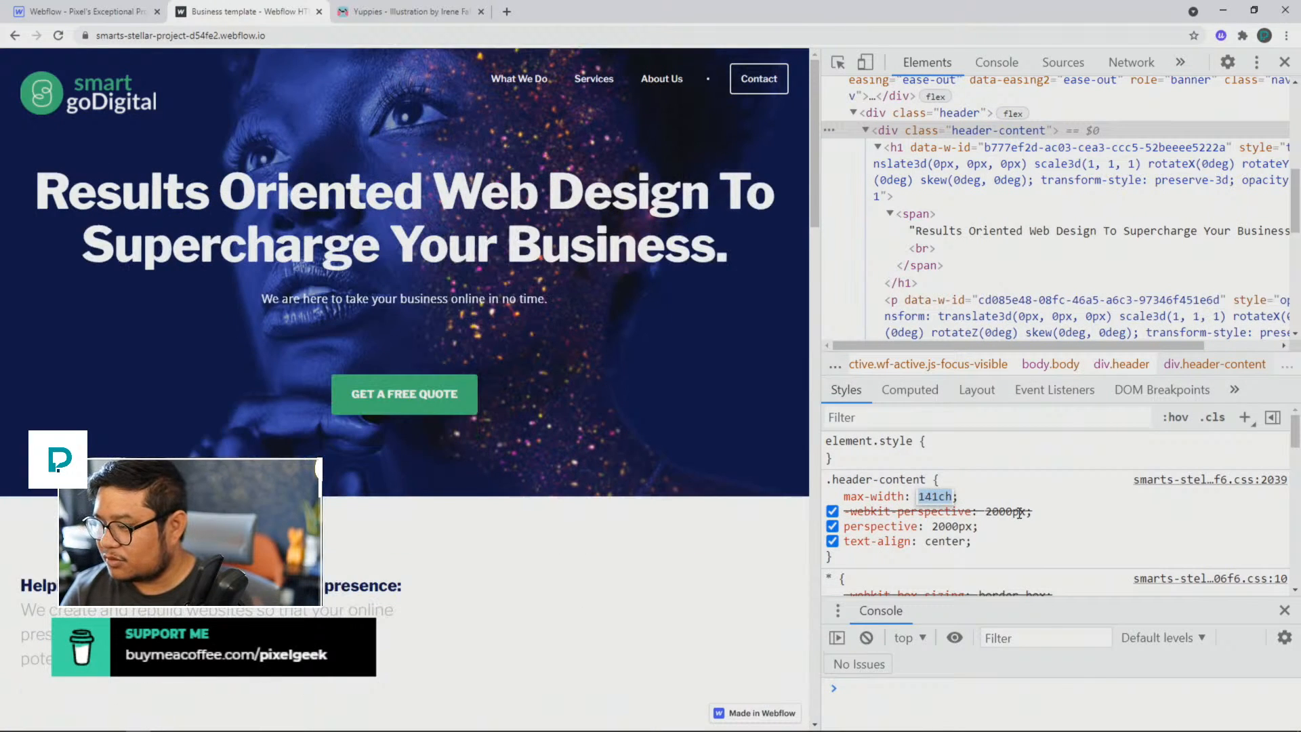
pyautogui.press('Down')
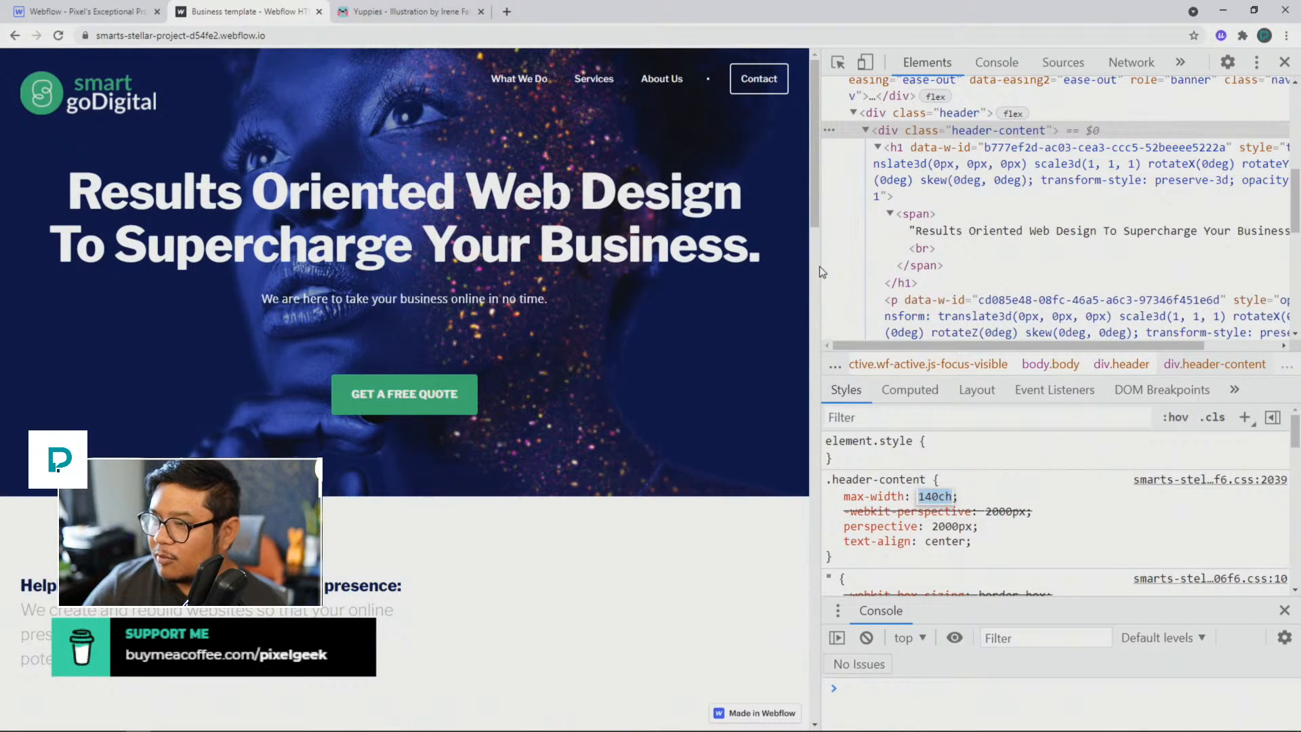
# Step: Edit the hero heading's text to sentence case: "Results oriented web design to supercharge your business."
pyautogui.doubleClick(964, 232)
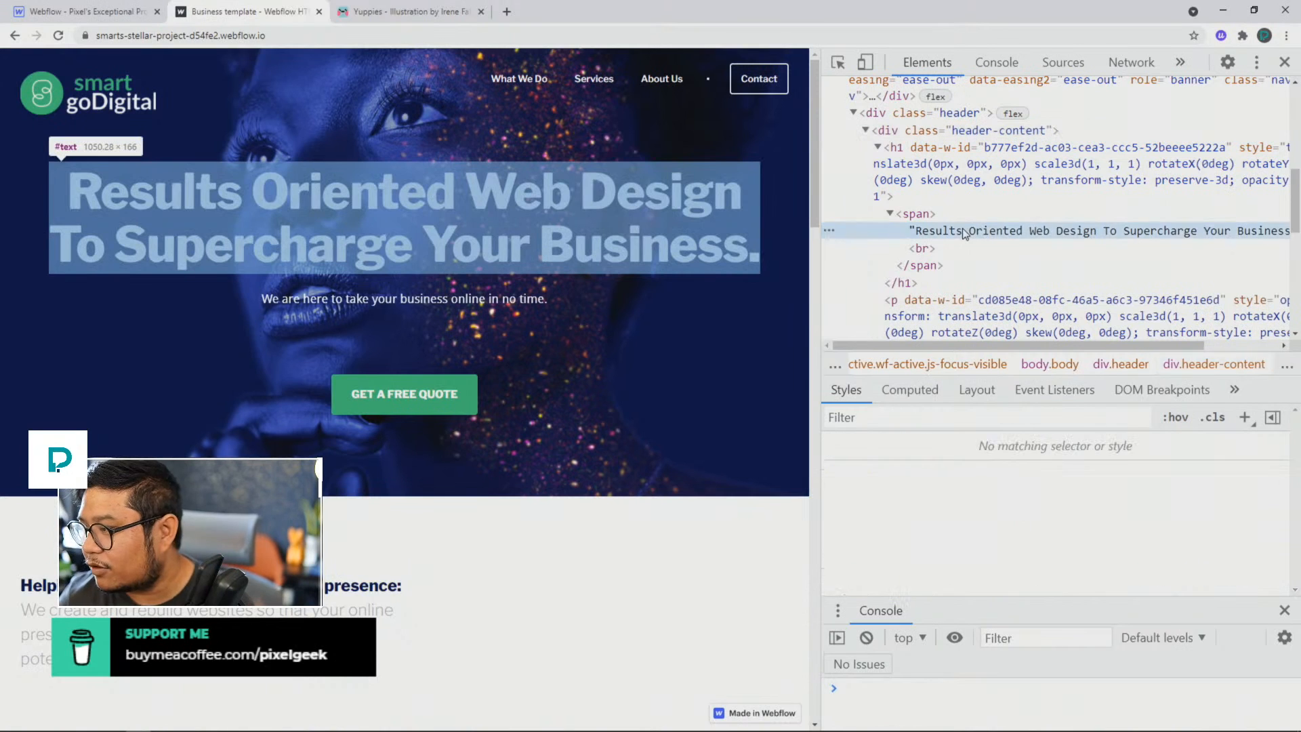
pyautogui.click(974, 233)
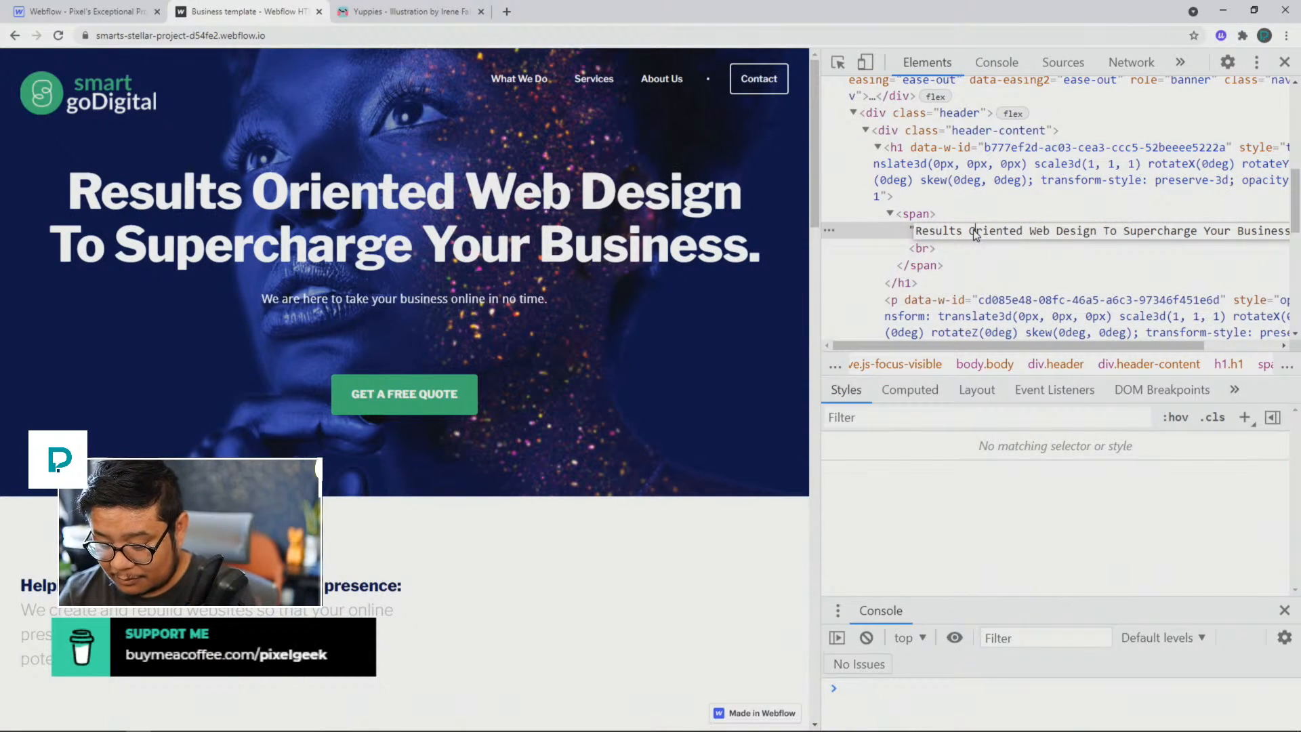
pyautogui.press('BackSpace')
pyautogui.write('o')
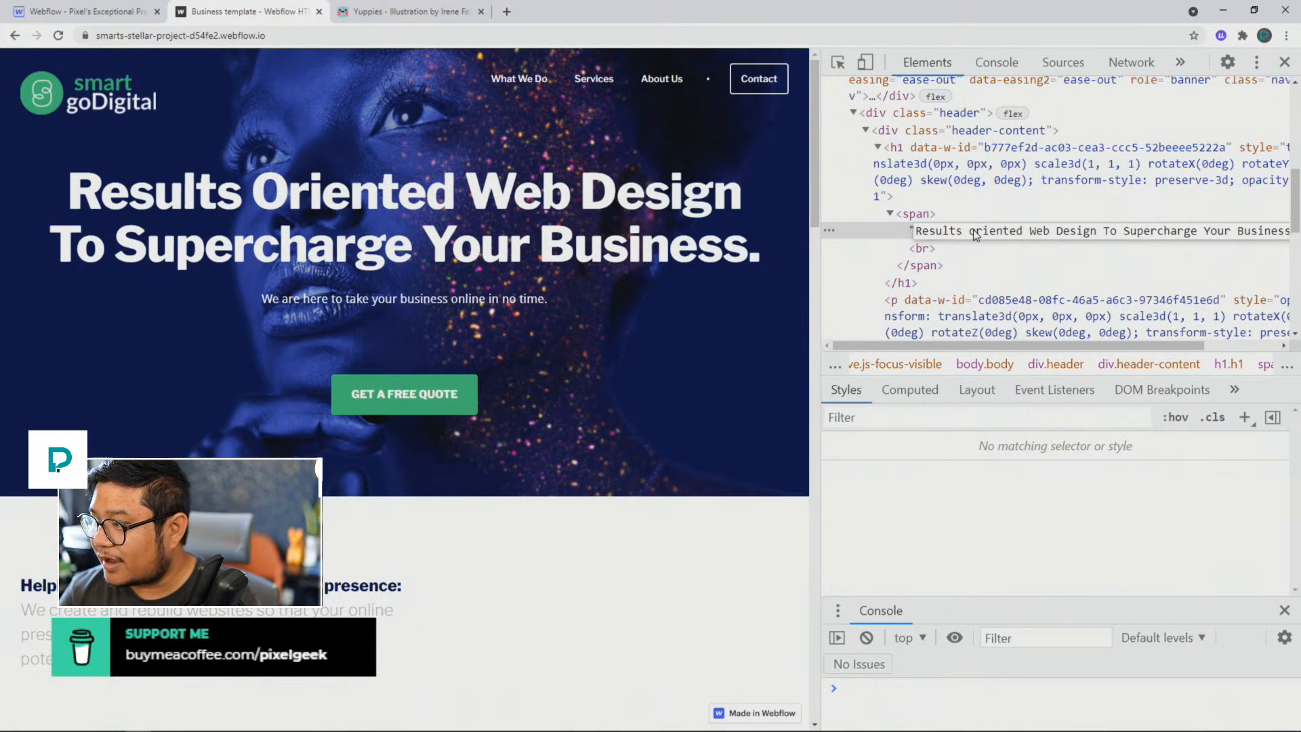
pyautogui.press('BackSpace')
pyautogui.write('w')
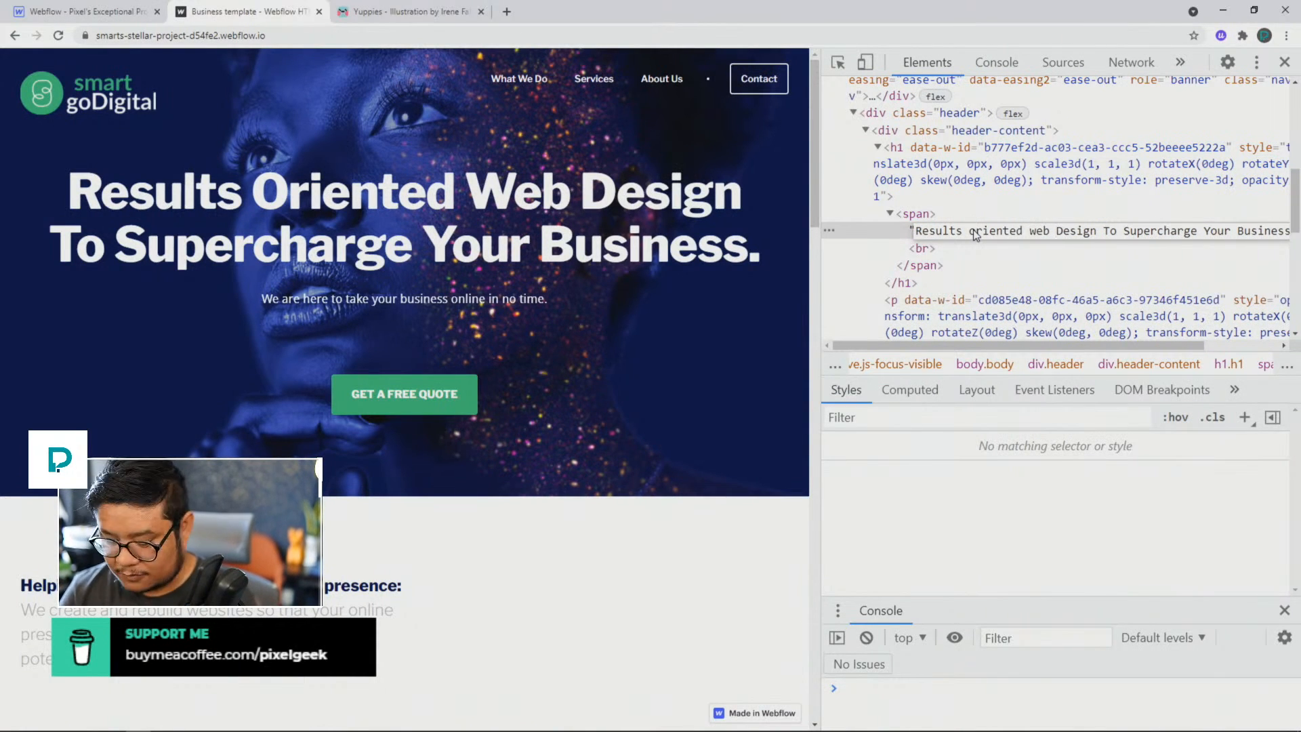
pyautogui.press('Delete')
pyautogui.write('d')
pyautogui.press('Right')
pyautogui.press('Right')
pyautogui.press('Right')
pyautogui.press('Right')
pyautogui.press('Right')
pyautogui.press('Right')
pyautogui.press('Delete')
pyautogui.write('t')
pyautogui.press('Right')
pyautogui.press('Right')
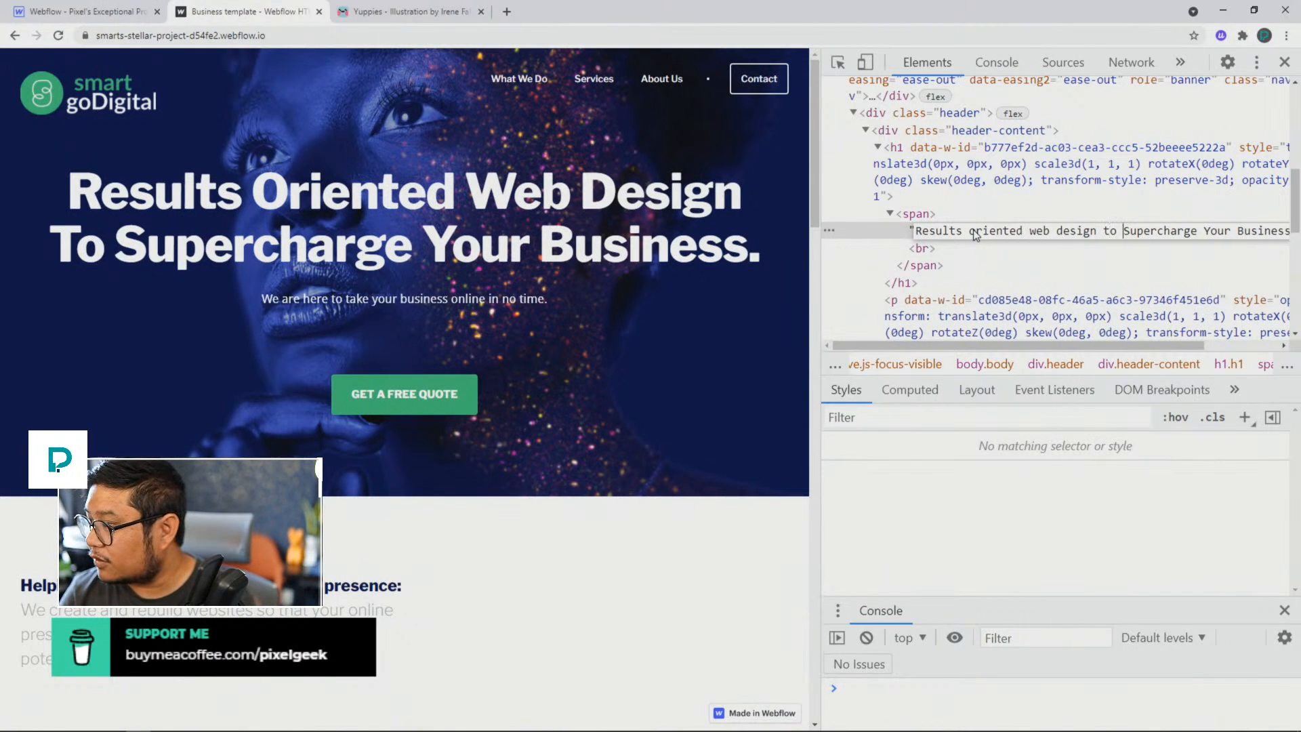
pyautogui.press('Delete')
pyautogui.write('s')
pyautogui.press('Right')
pyautogui.press('Right')
pyautogui.press('Right')
pyautogui.press('Right')
pyautogui.press('Right')
pyautogui.press('Right')
pyautogui.press('Right')
pyautogui.press('Right')
pyautogui.press('Right')
pyautogui.press('Right')
pyautogui.press('Right')
pyautogui.press('Delete')
pyautogui.write('y')
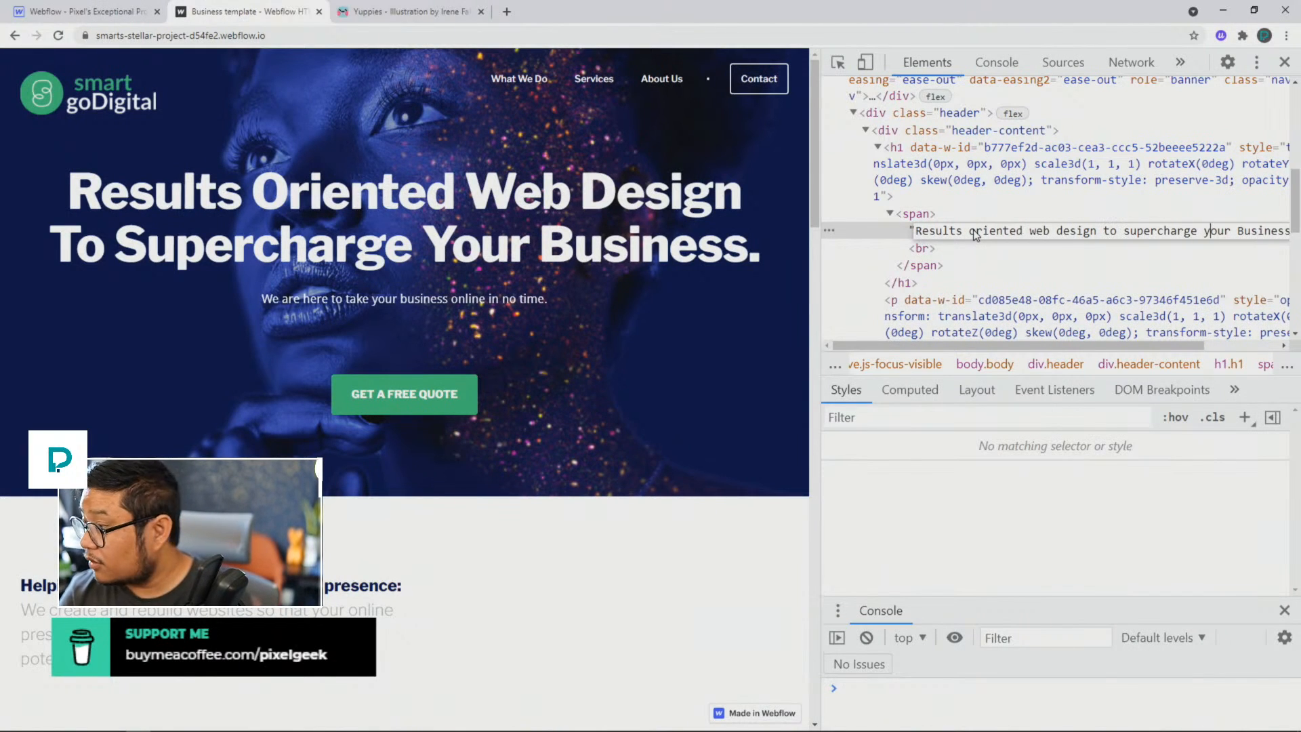
pyautogui.press('Delete')
pyautogui.write('b')
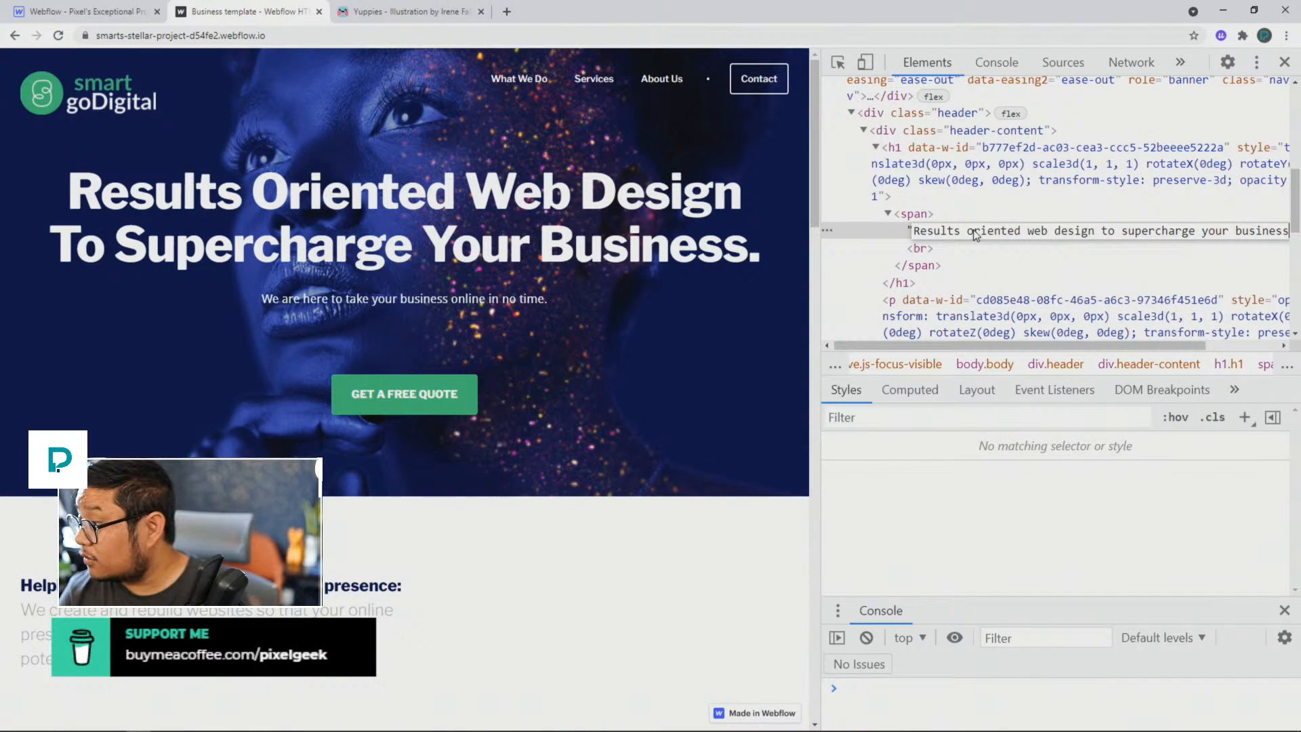
pyautogui.click(969, 249)
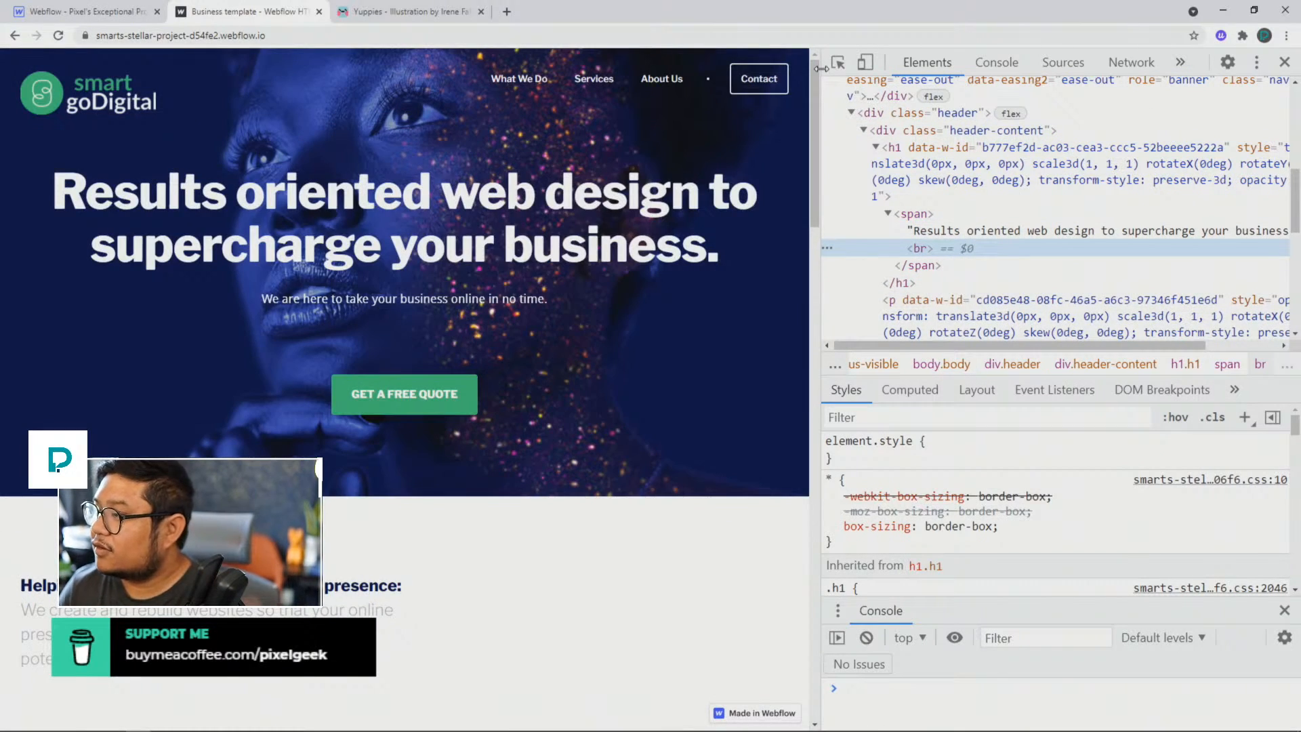
# Step: Close the developer tools and review the full-width page from the hero down to the Our Process section
pyautogui.click(1285, 62)
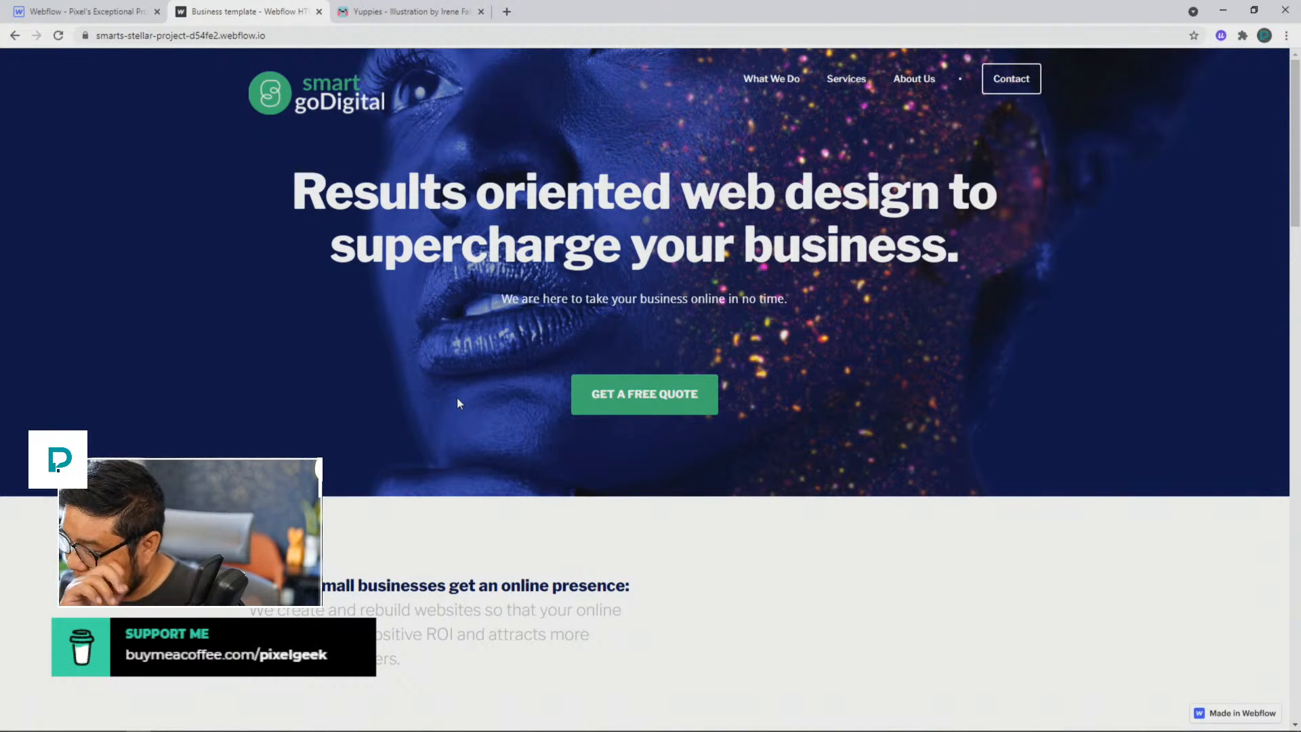
pyautogui.scroll(-5, 456, 397)
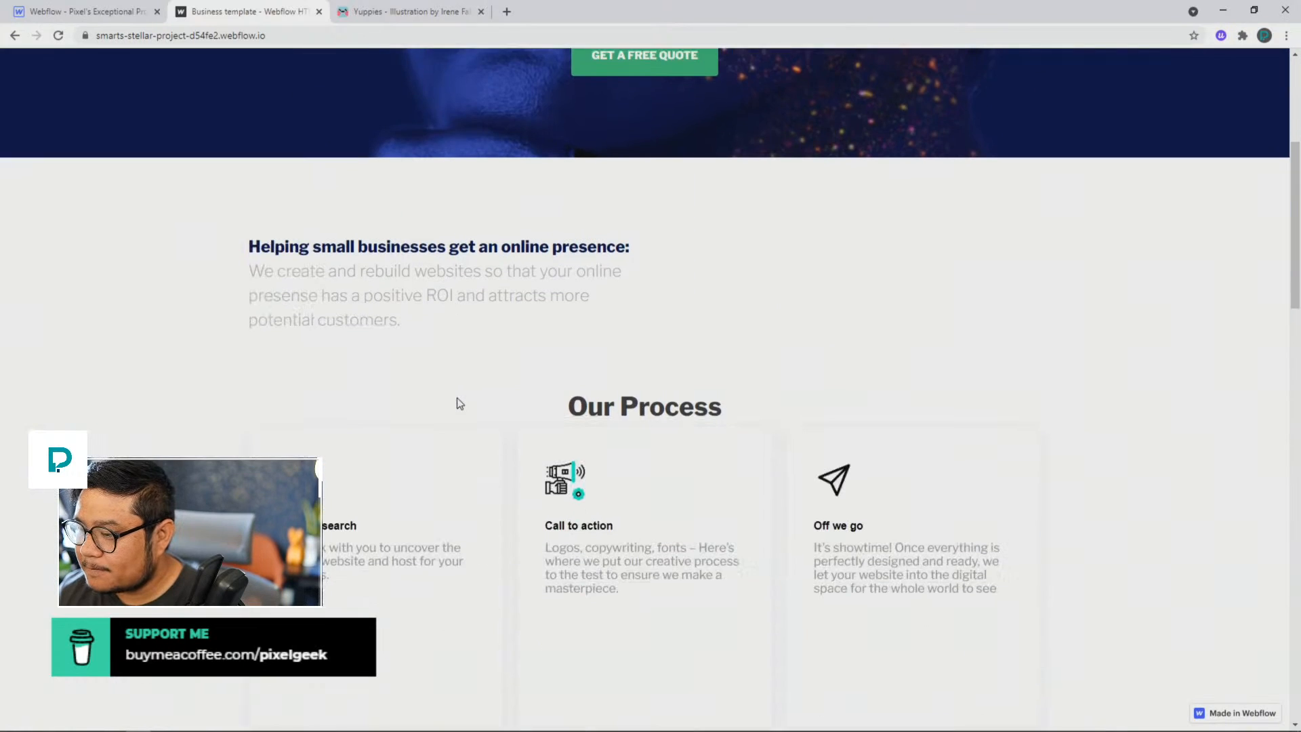
pyautogui.scroll(-1, 459, 404)
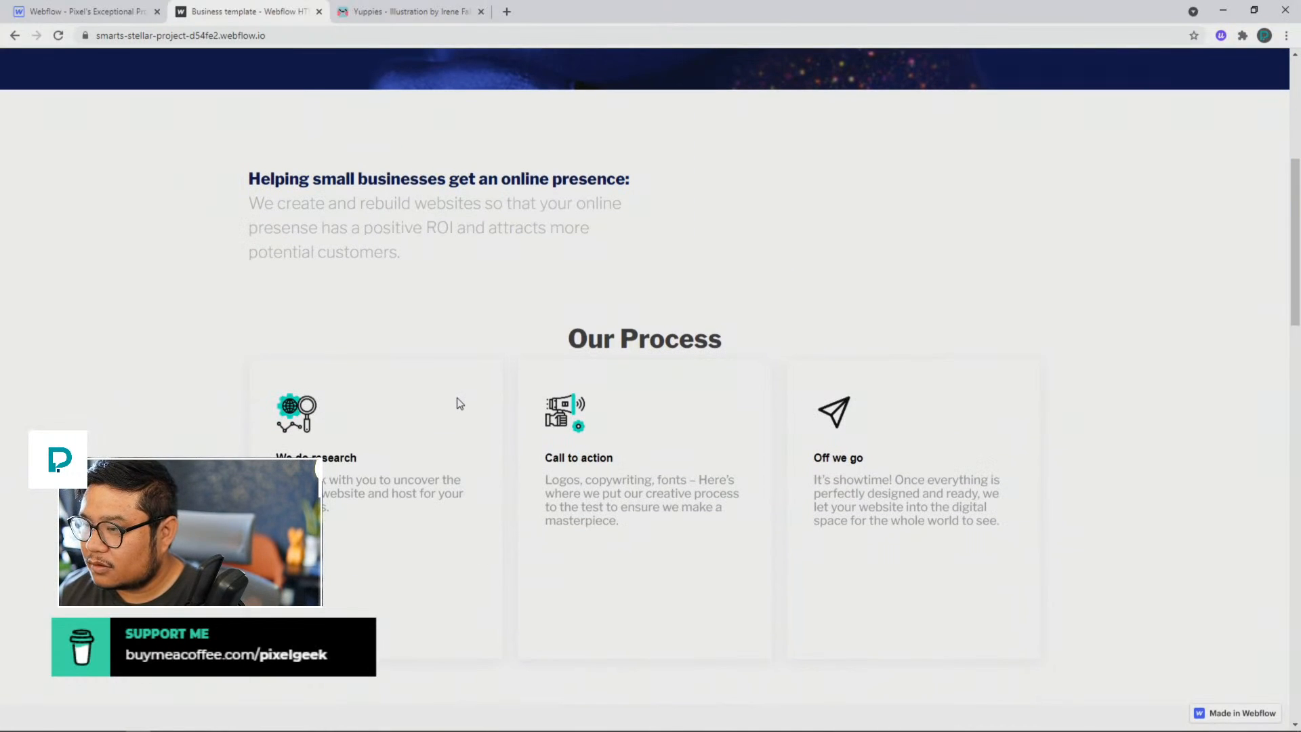
pyautogui.scroll(-2, 459, 404)
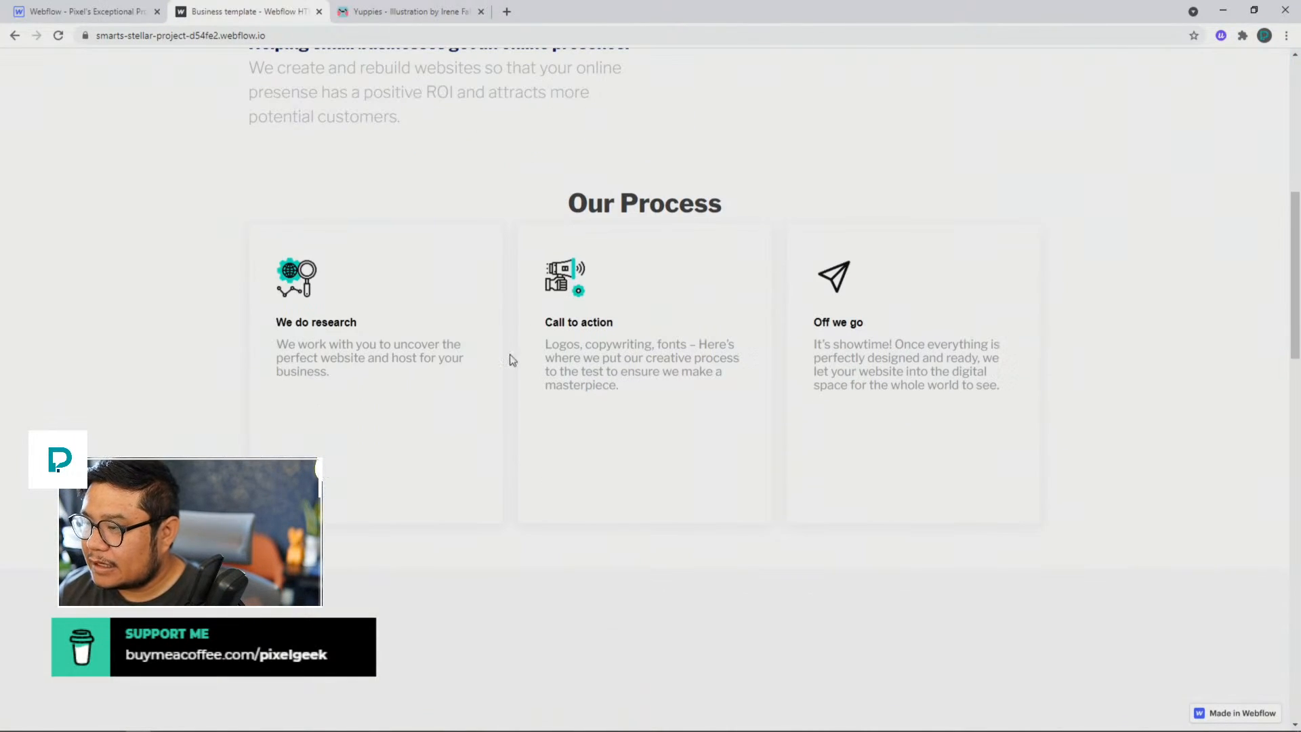
# Step: Inspect the "Our Process" heading and add a margin-bottom of 24px to its element style
pyautogui.moveTo(565, 202); pyautogui.dragTo(663, 197)
pyautogui.rightClick(663, 197)
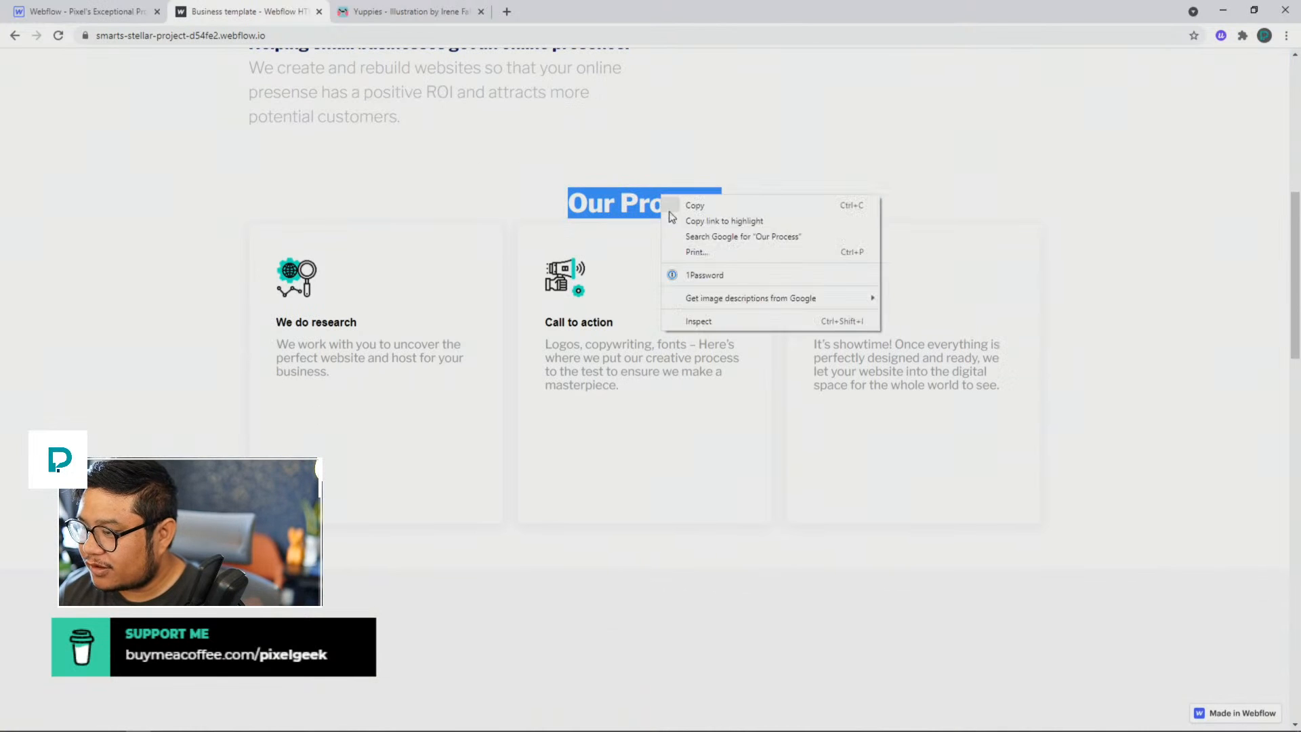
pyautogui.click(743, 323)
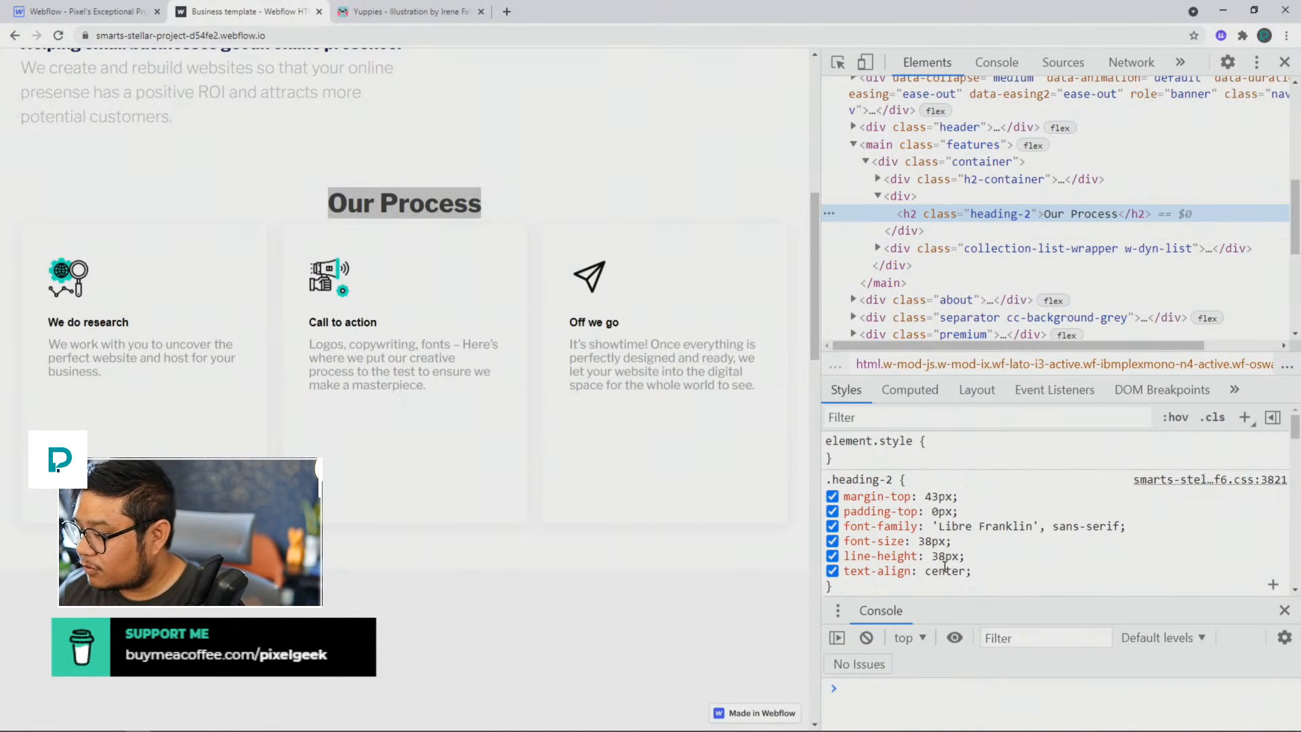
pyautogui.click(890, 448)
pyautogui.write('margin-bot')
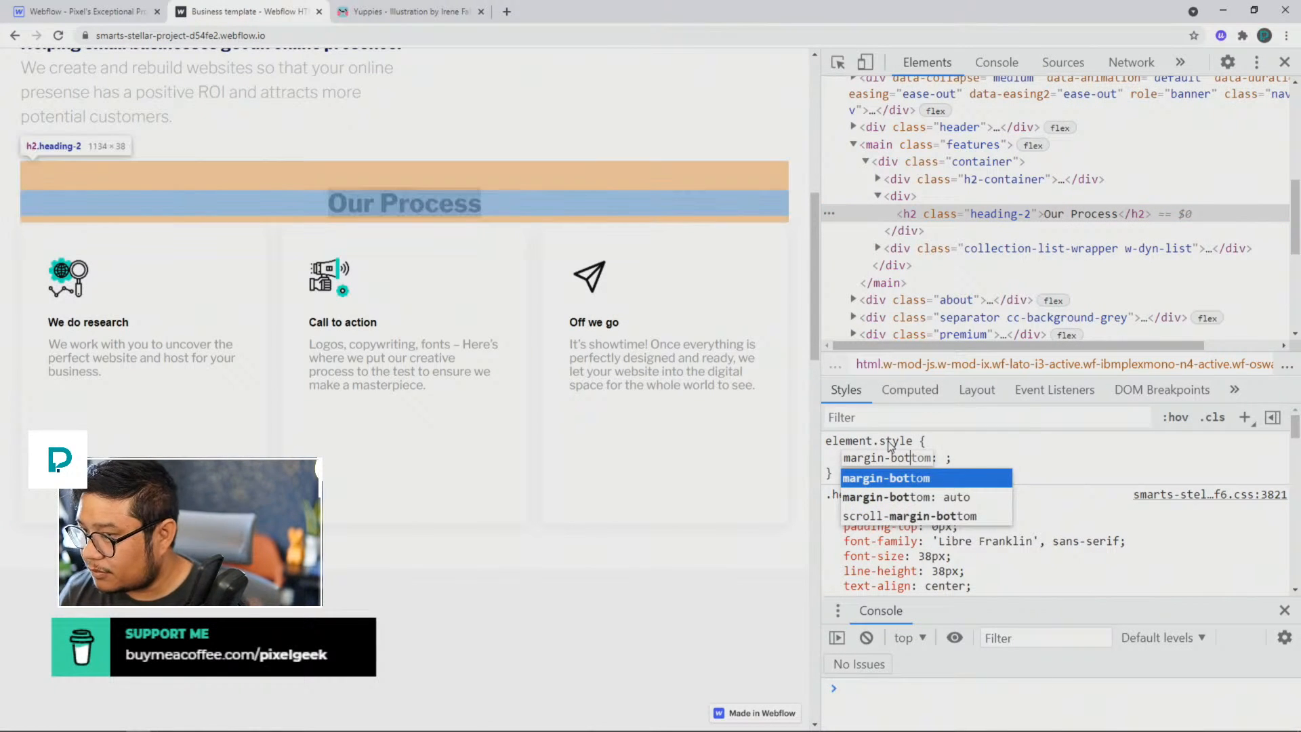
pyautogui.press('Tab')
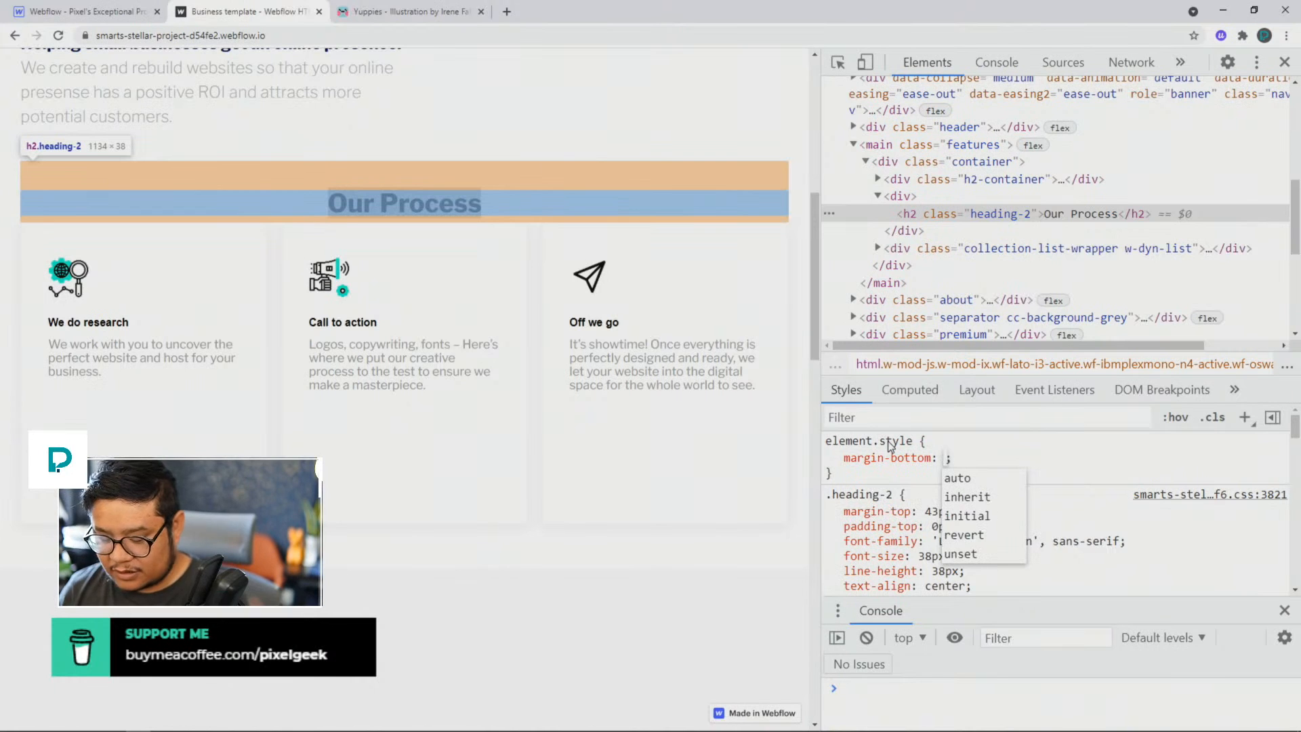
pyautogui.write('24px')
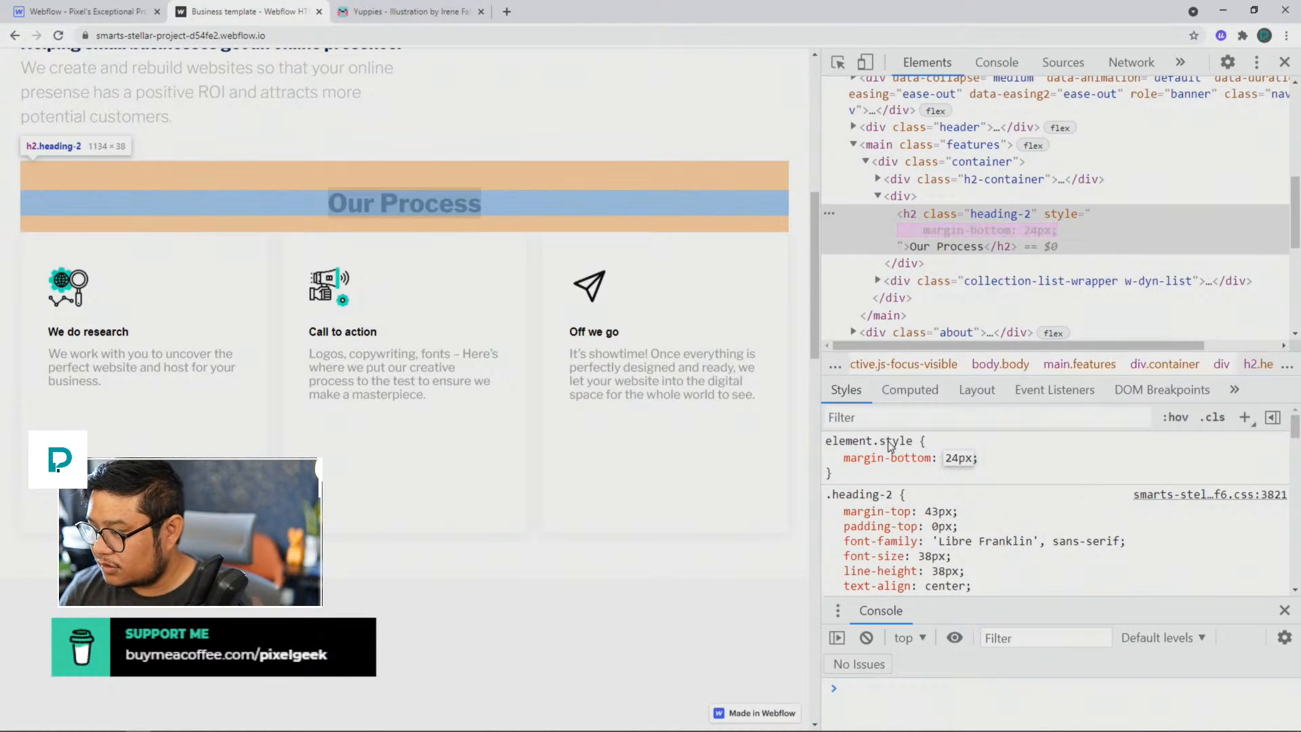
# Step: Set the "Our Process" heading's margin-bottom to 32px in its element style
pyautogui.press('Left')
pyautogui.press('Left')
pyautogui.press('BackSpace')
pyautogui.press('BackSpace')
pyautogui.write('32')
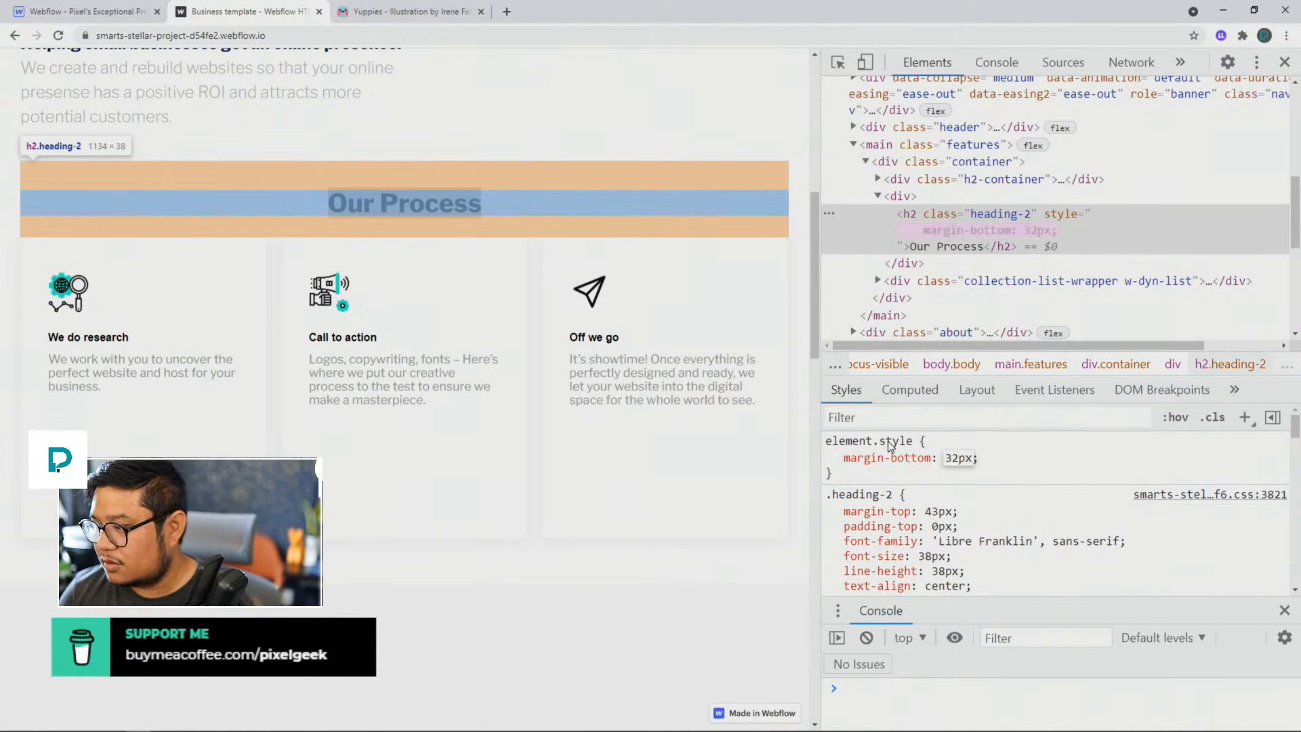
pyautogui.press('Return')
pyautogui.click(676, 140)
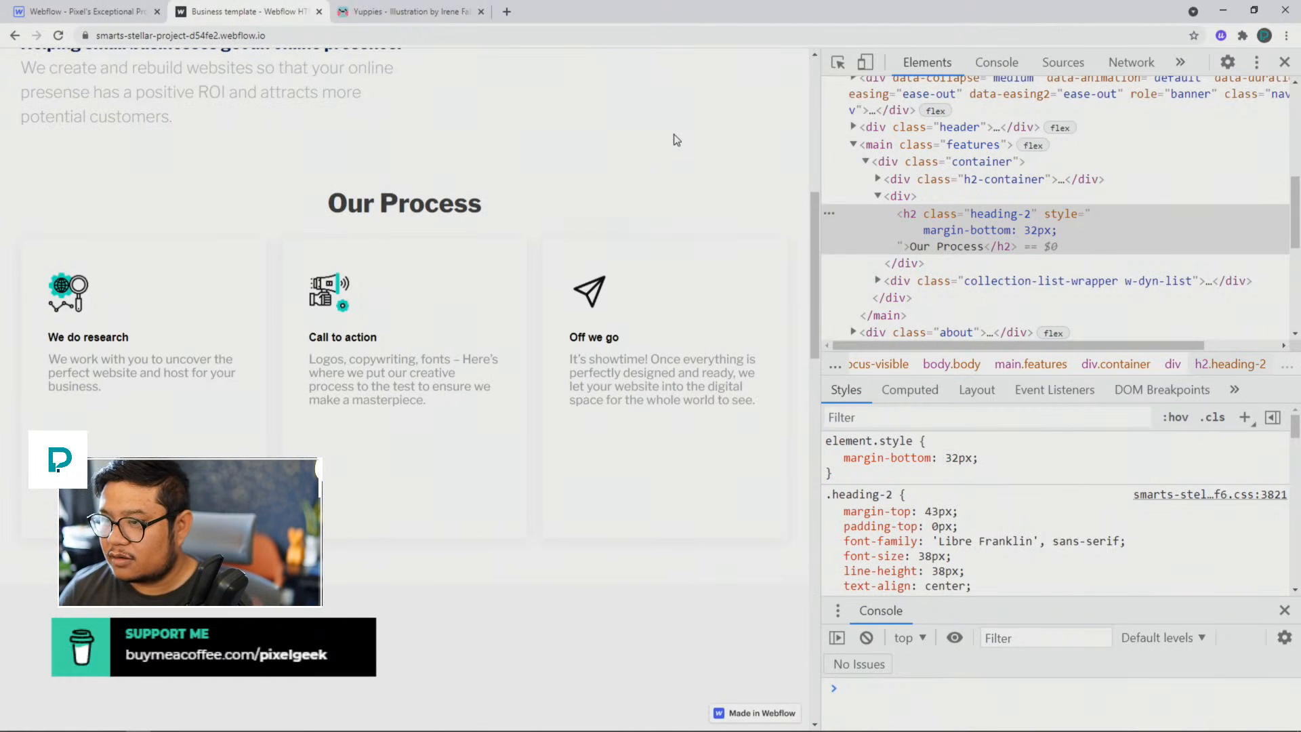
# Step: Increase the margin-bottom of the "Our Process" heading to 42px
pyautogui.scroll(2, 674, 165)
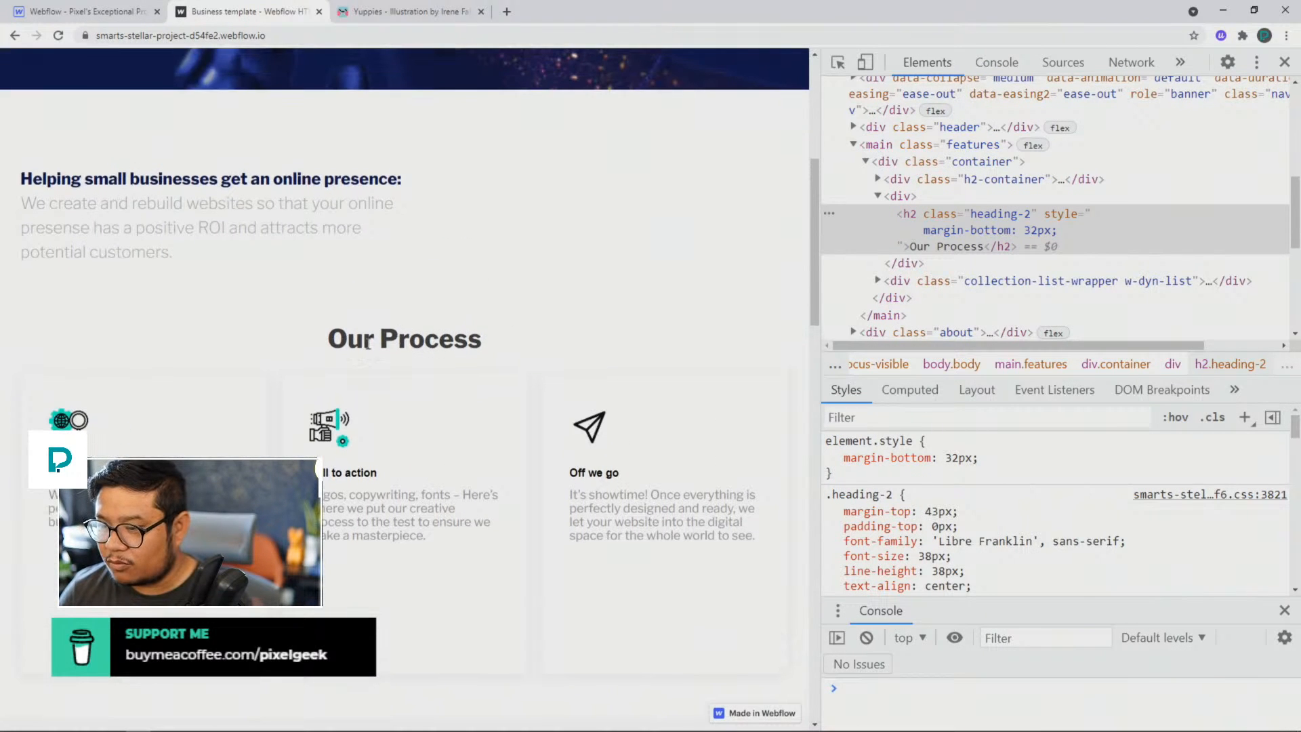
pyautogui.click(957, 458)
pyautogui.click(950, 458)
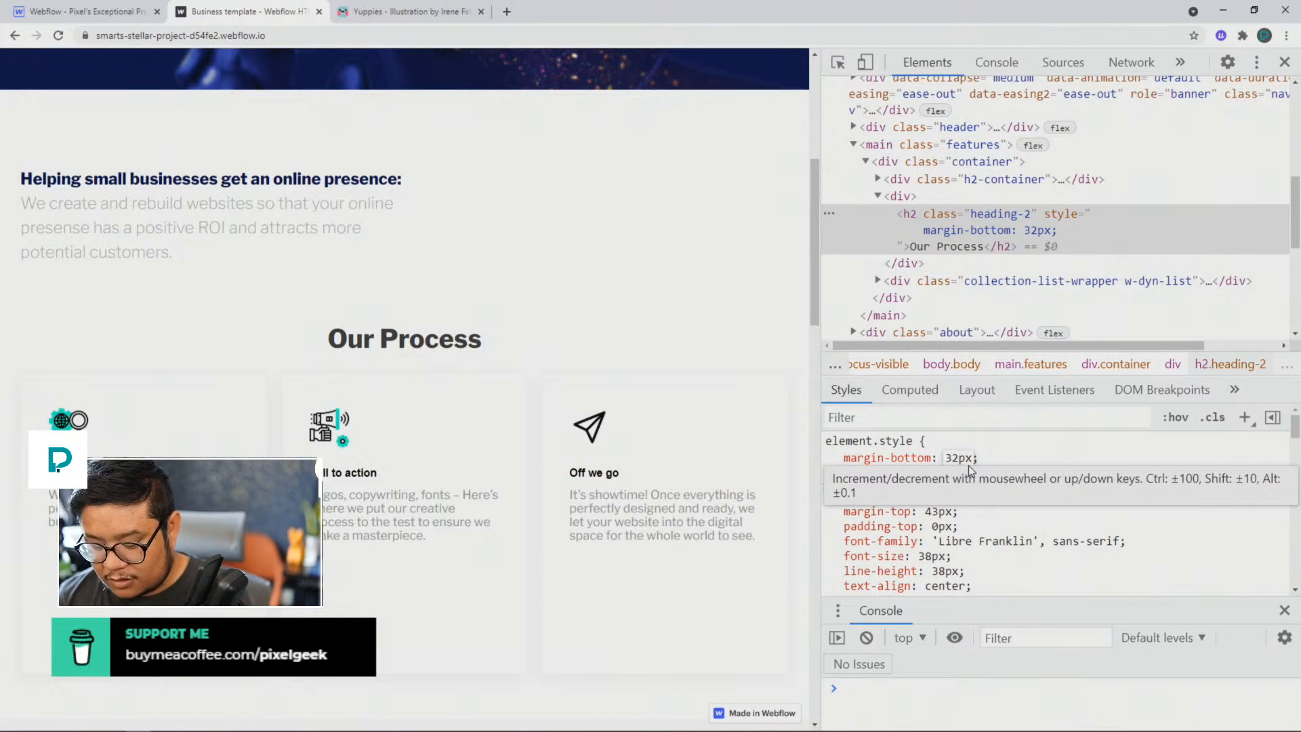
pyautogui.press('BackSpace')
pyautogui.write('4')
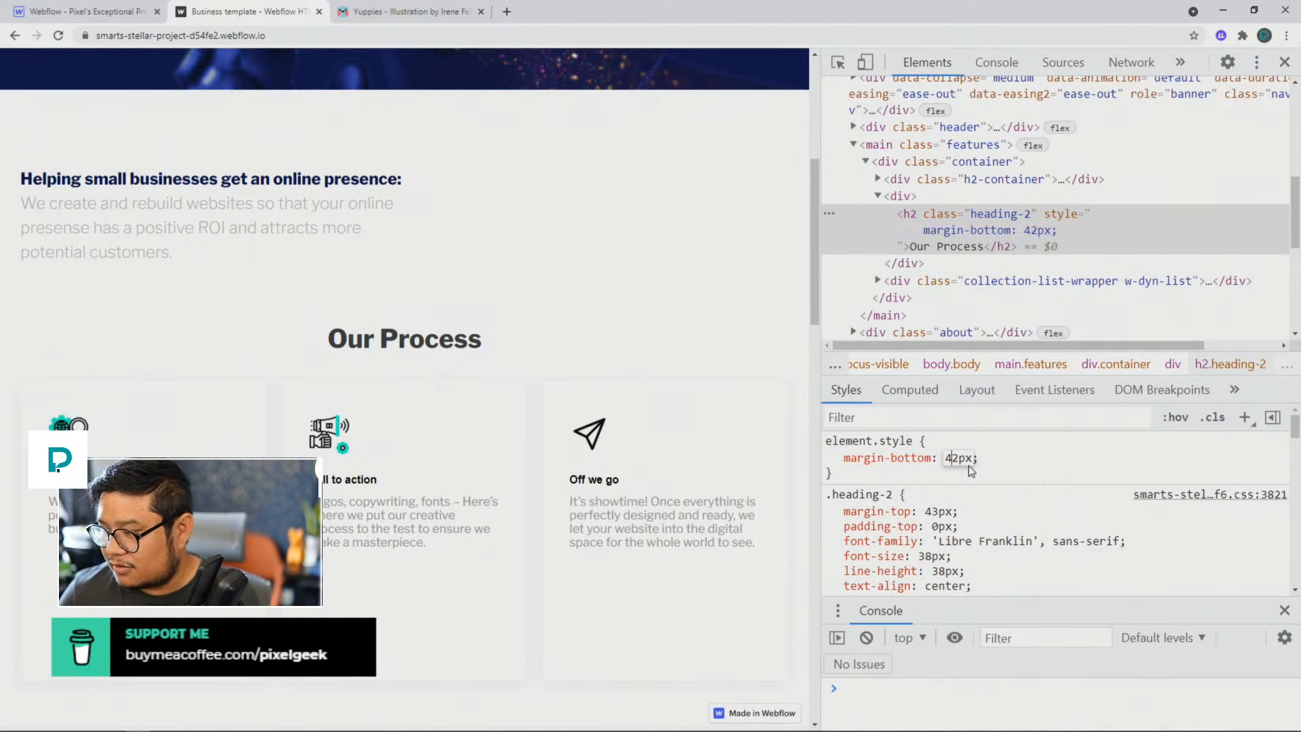
pyautogui.click(1012, 459)
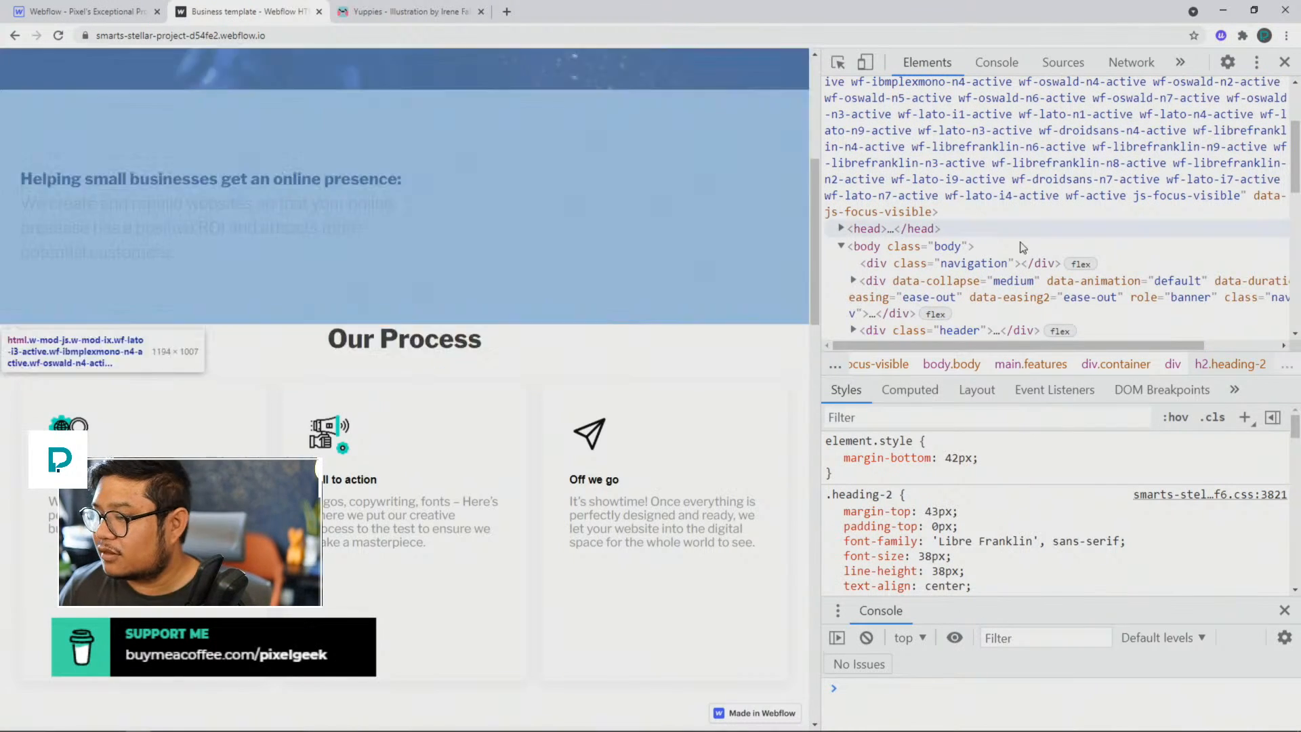
# Step: Inspect the hero heading and hyphenate its opening words to read "Results-oriented"
pyautogui.scroll(6, 409, 216)
pyautogui.rightClick(416, 193)
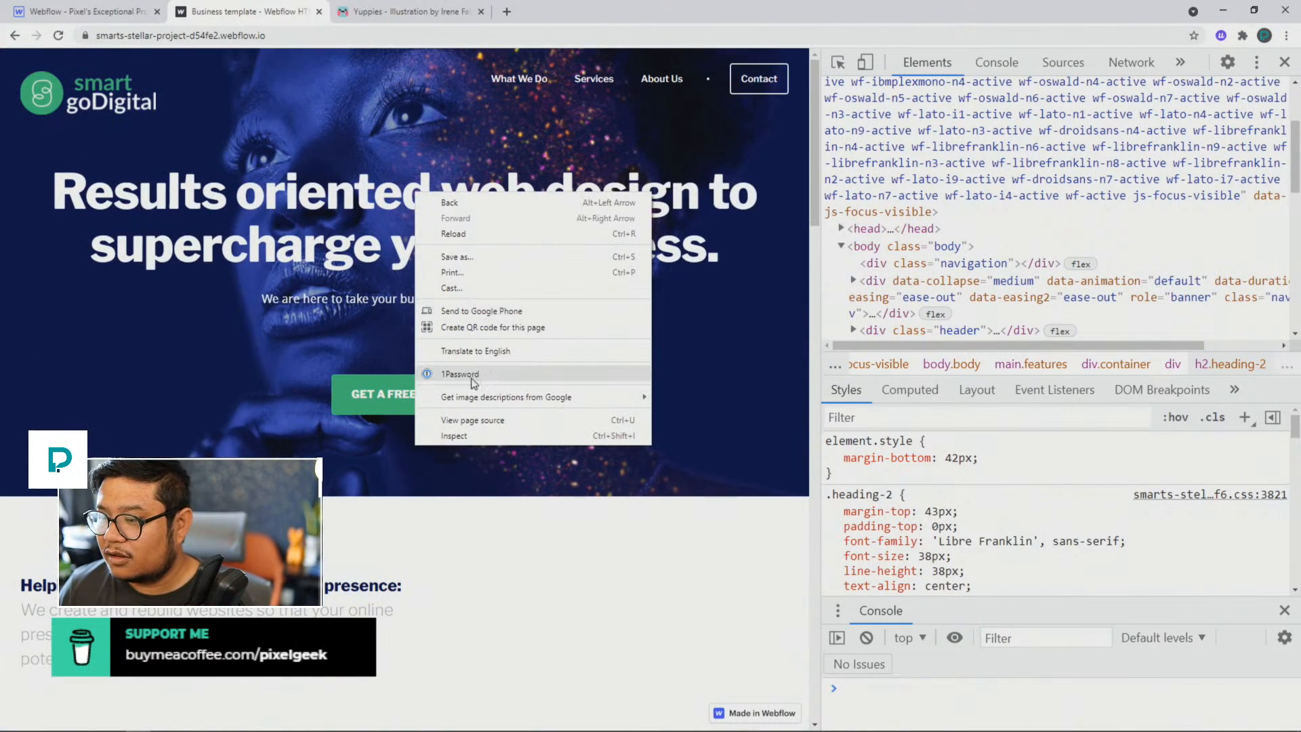
pyautogui.click(437, 424)
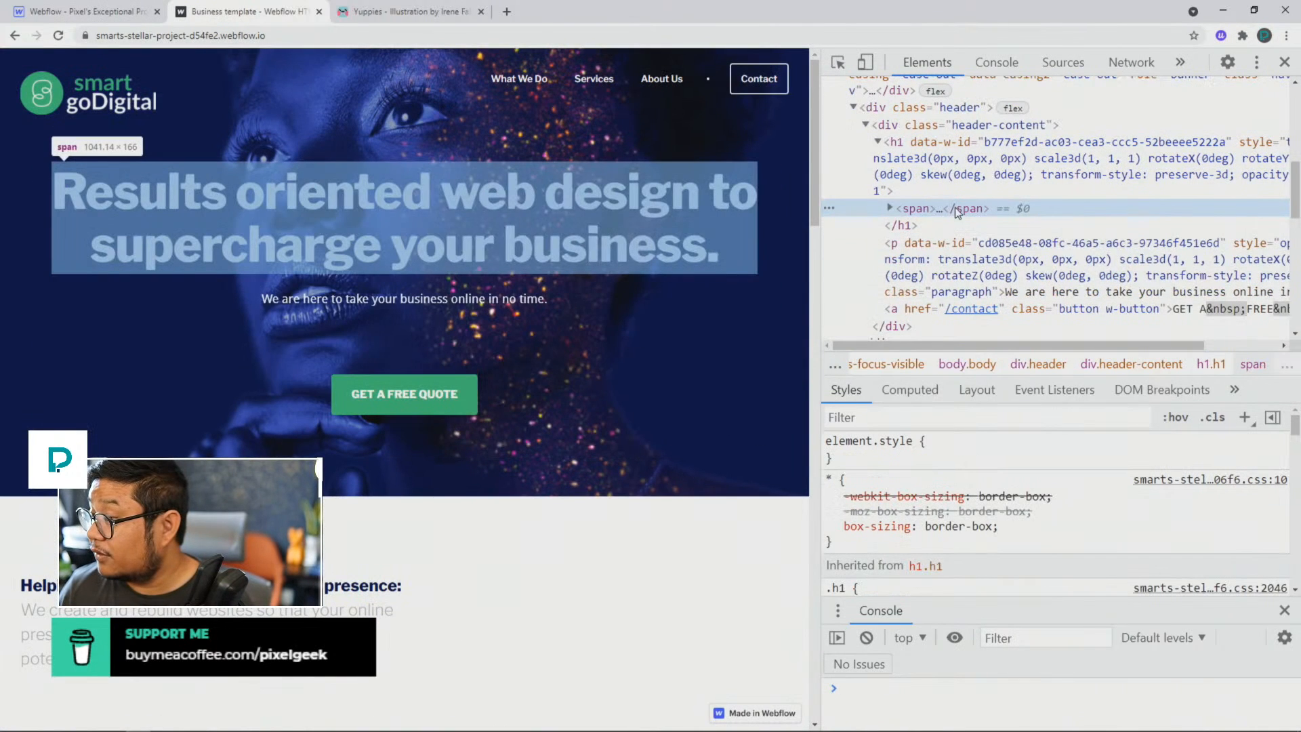
pyautogui.click(890, 208)
pyautogui.click(960, 227)
pyautogui.doubleClick(968, 225)
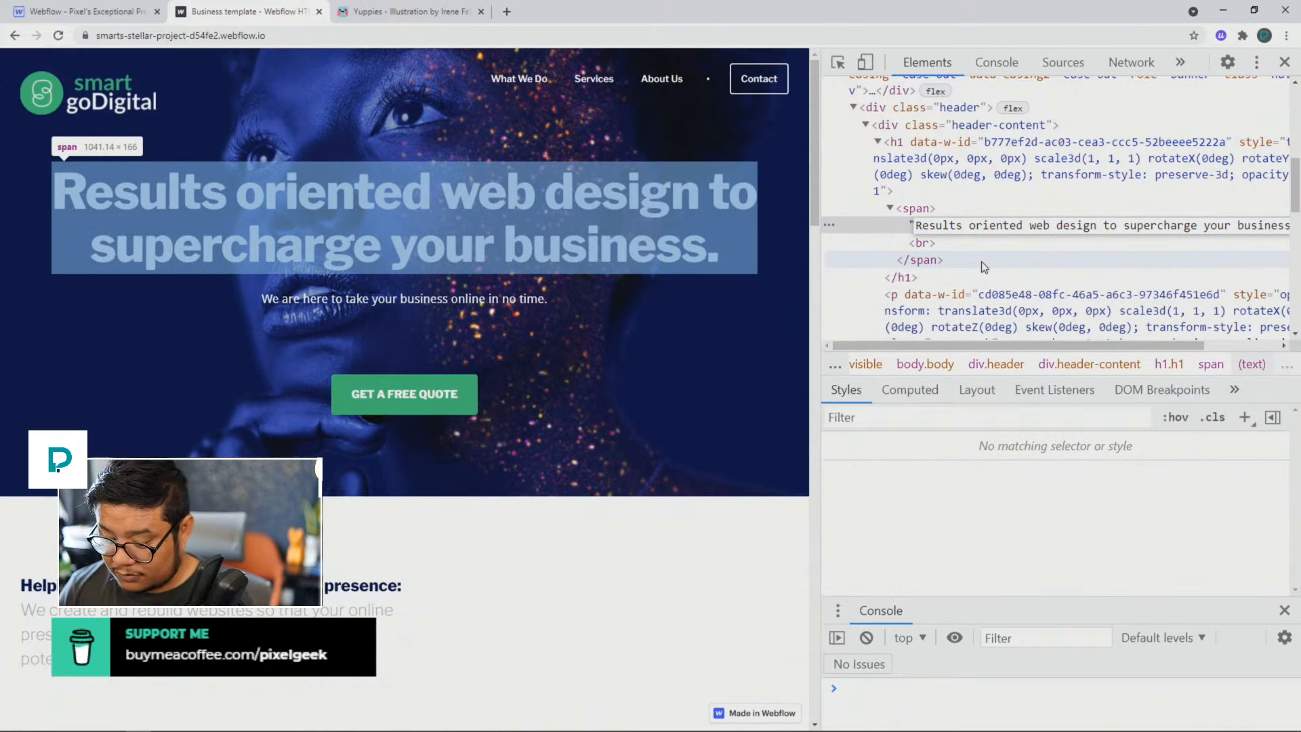
pyautogui.press('BackSpace')
pyautogui.write('-')
pyautogui.click(984, 264)
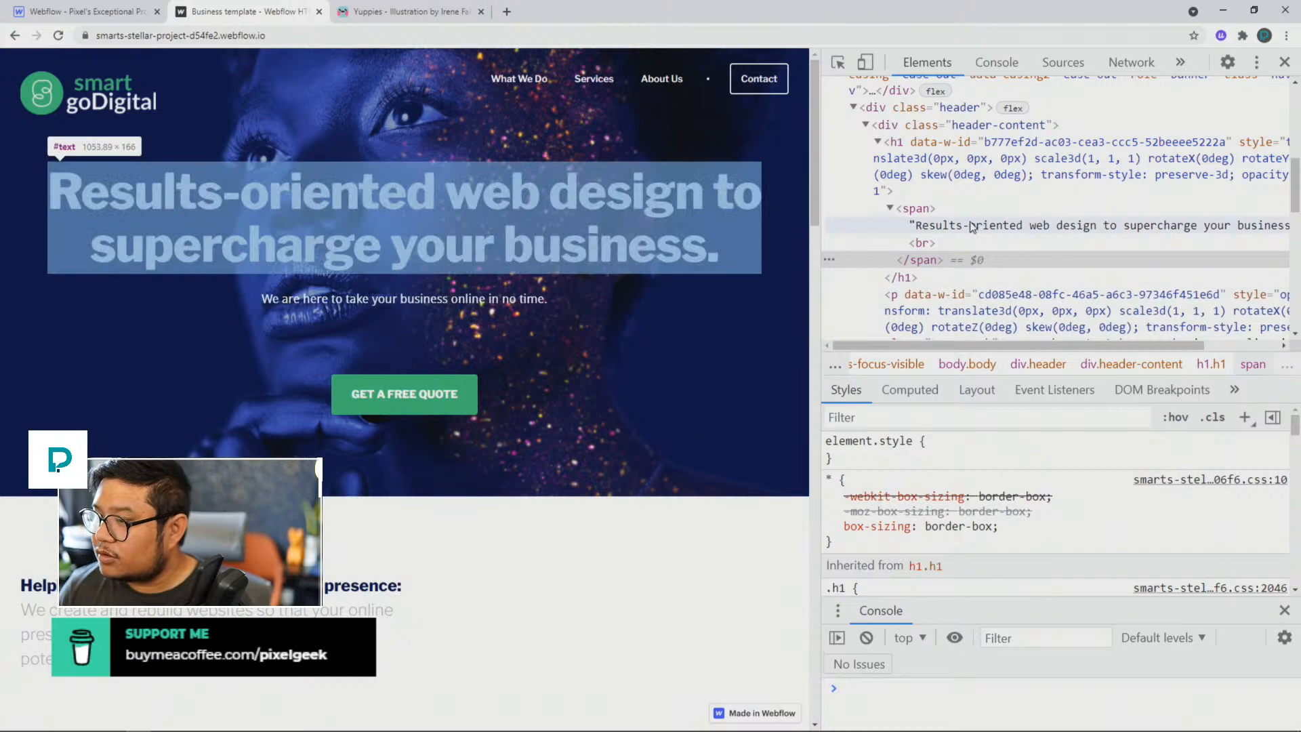
# Step: Close the developer tools and review the full-width page from the hero heading to the Our Process cards
pyautogui.scroll(-2, 645, 546)
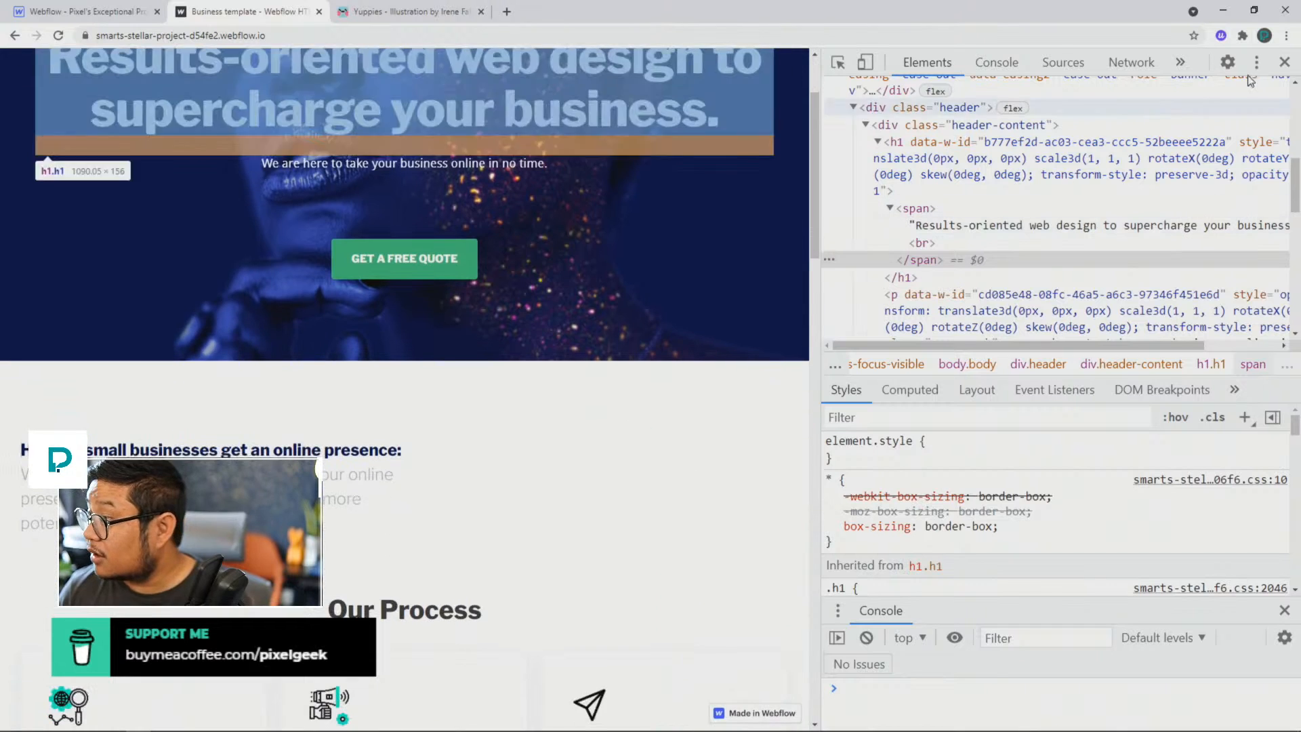
pyautogui.click(1285, 65)
pyautogui.scroll(-5, 794, 433)
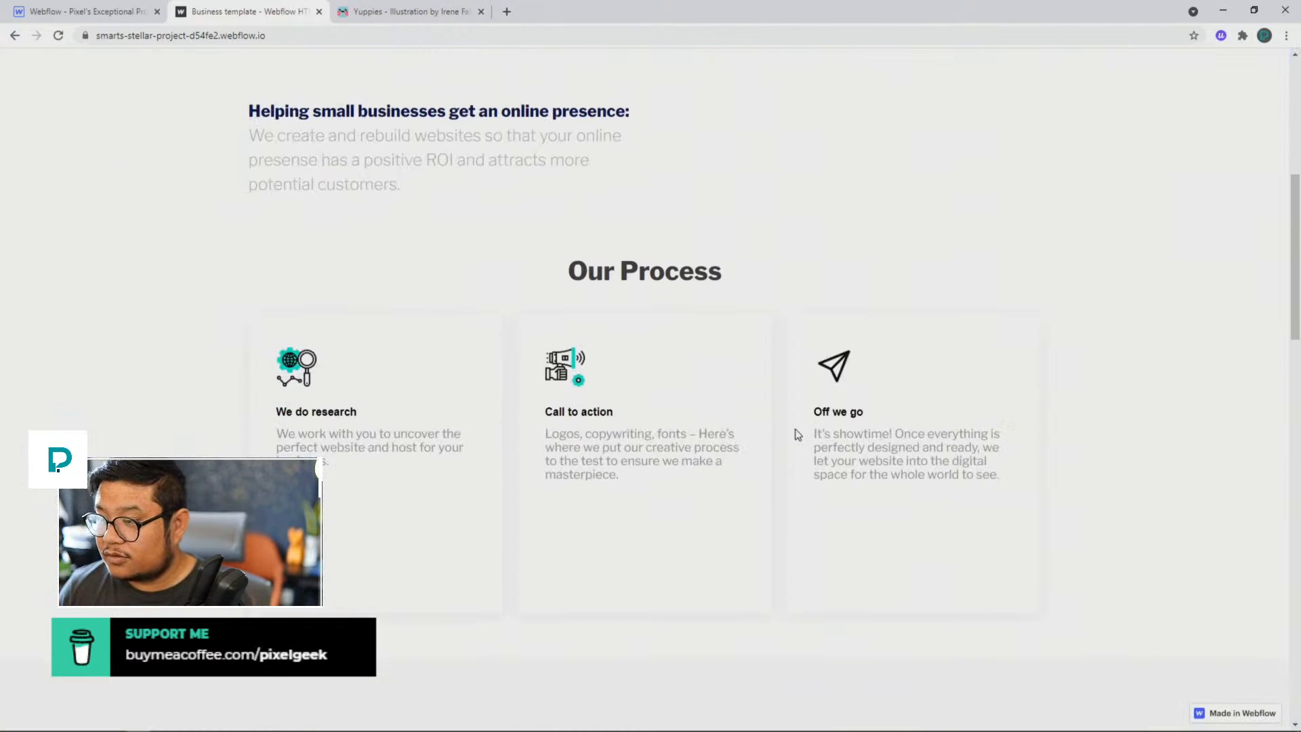
pyautogui.scroll(-2, 644, 450)
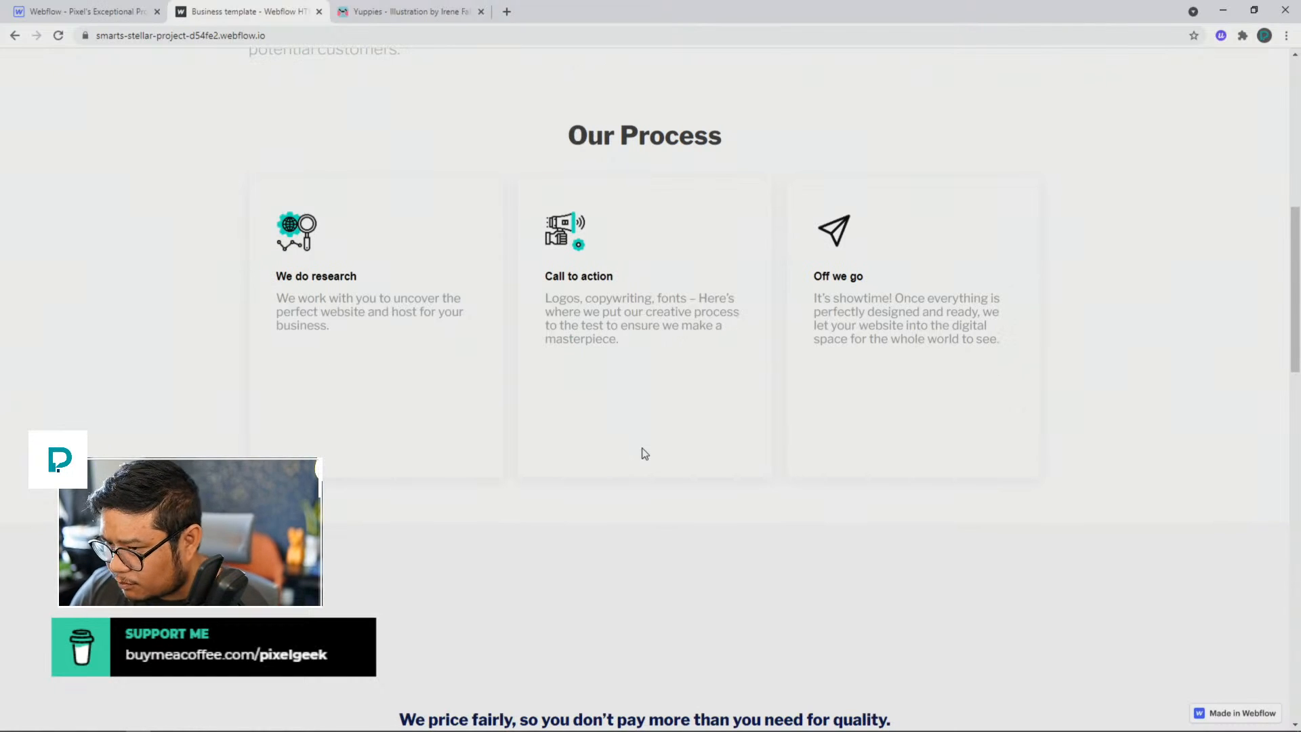
pyautogui.rightClick(685, 431)
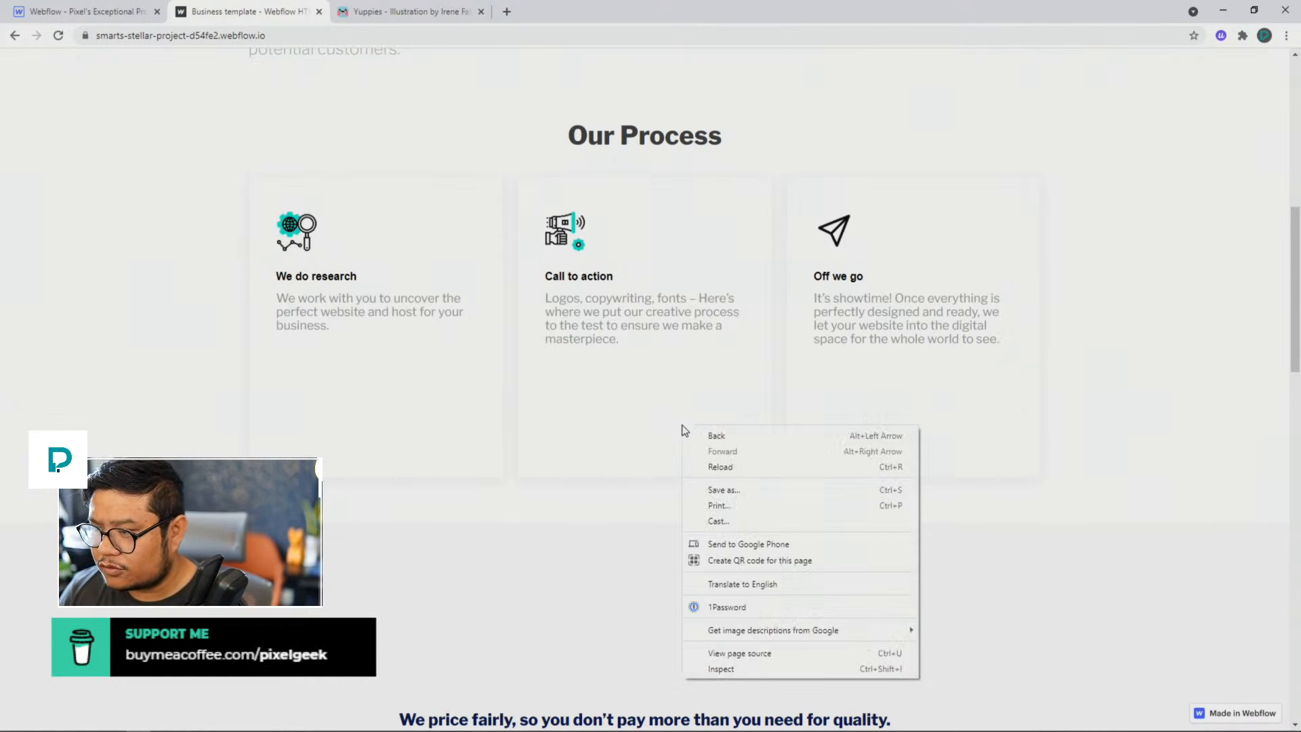
pyautogui.click(750, 667)
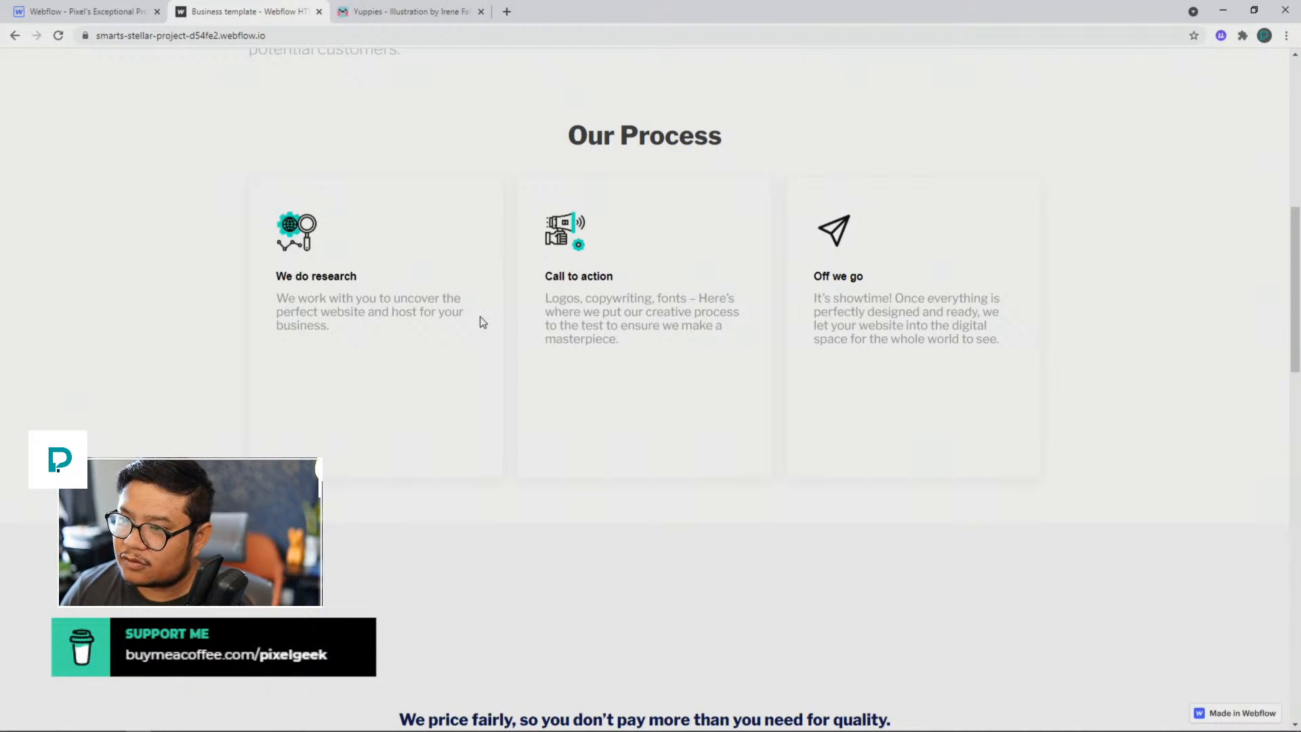
pyautogui.scroll(9, 482, 322)
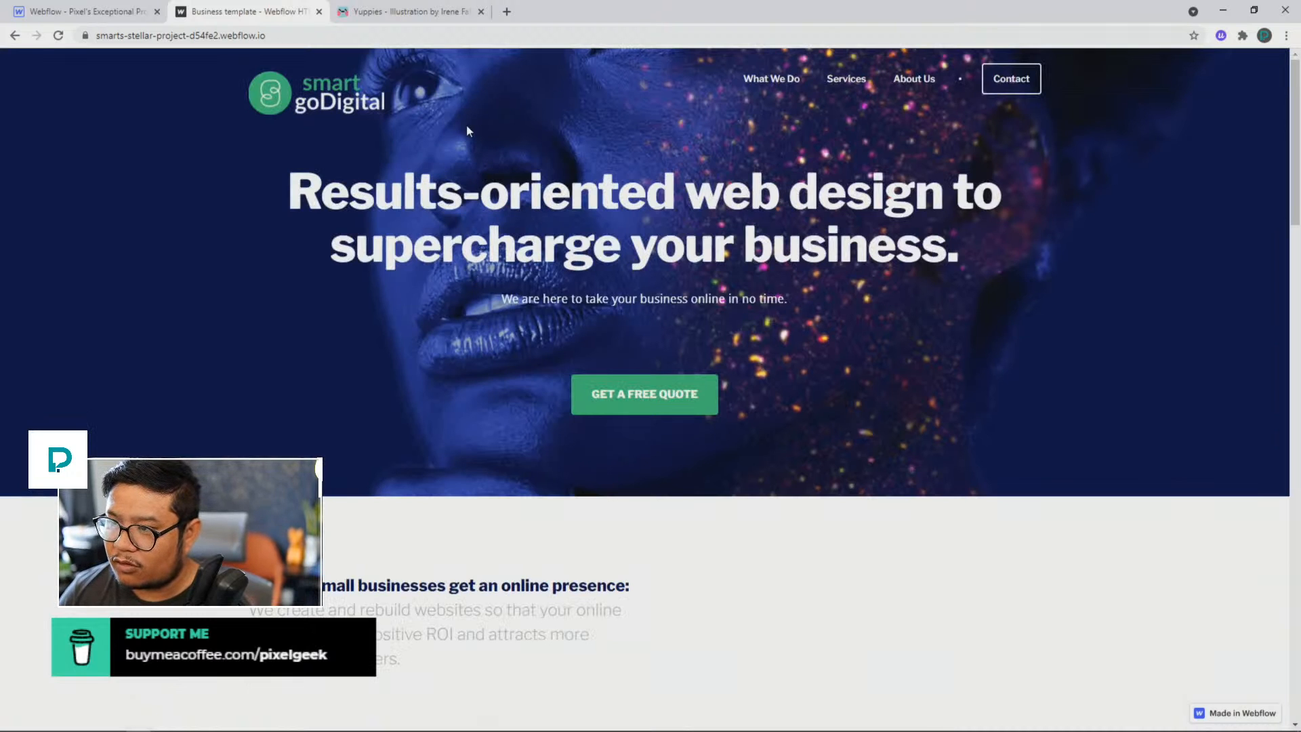
pyautogui.scroll(-8, 466, 126)
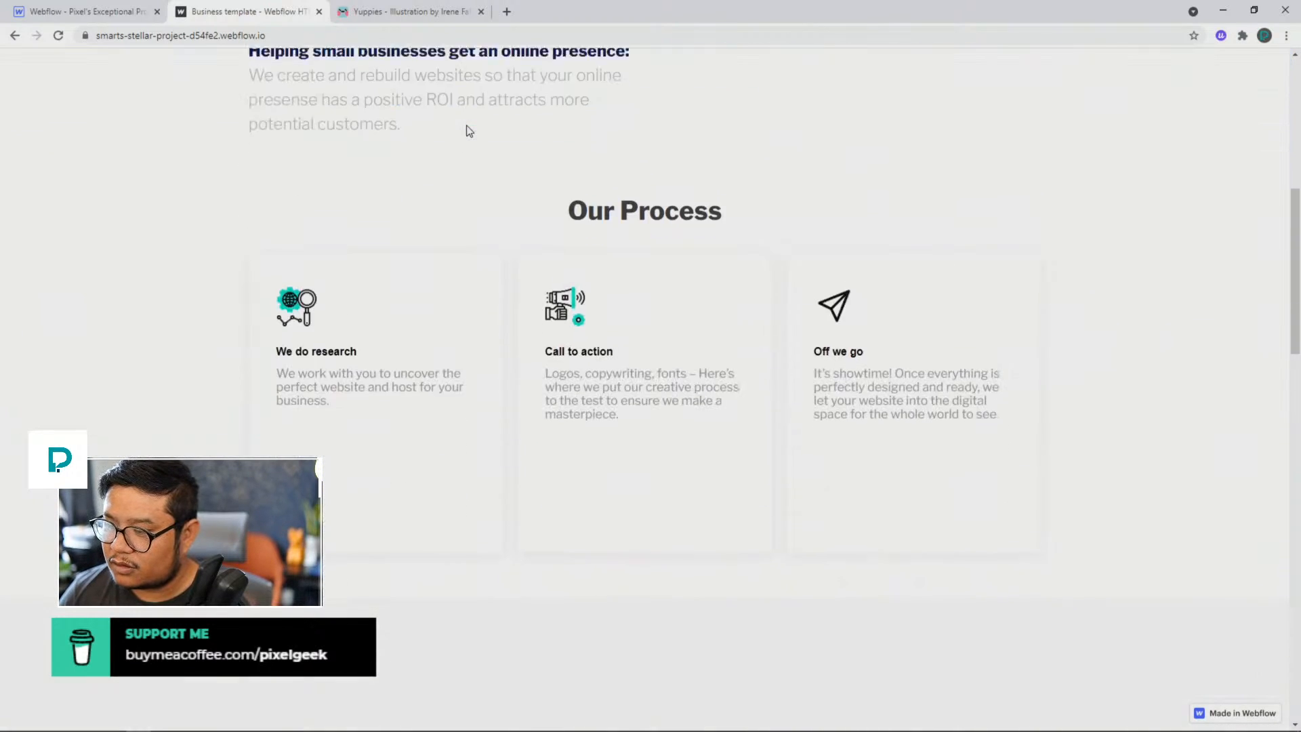
# Step: Inspect the "We do research" card and examine the styles of its parent collection-list-wrapper and collection-list
pyautogui.scroll(-2, 467, 128)
pyautogui.rightClick(413, 312)
pyautogui.click(477, 554)
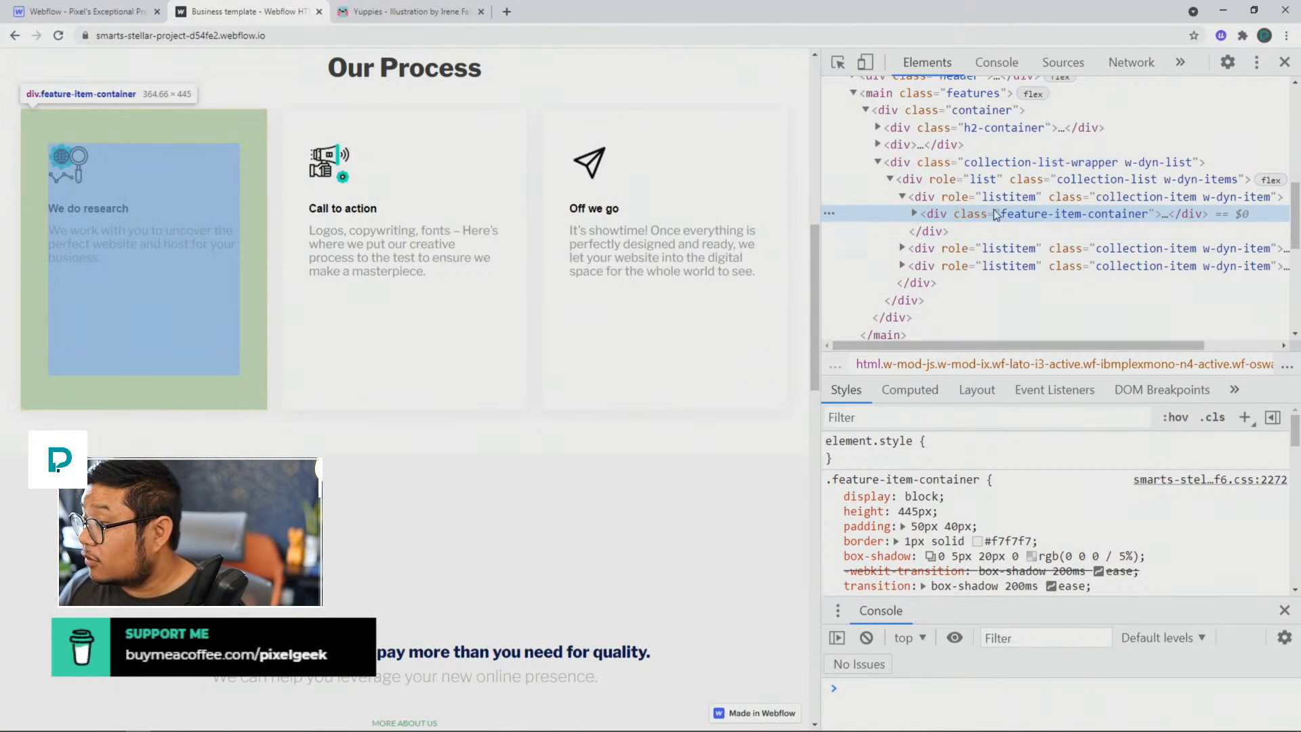
pyautogui.scroll(4, 1018, 262)
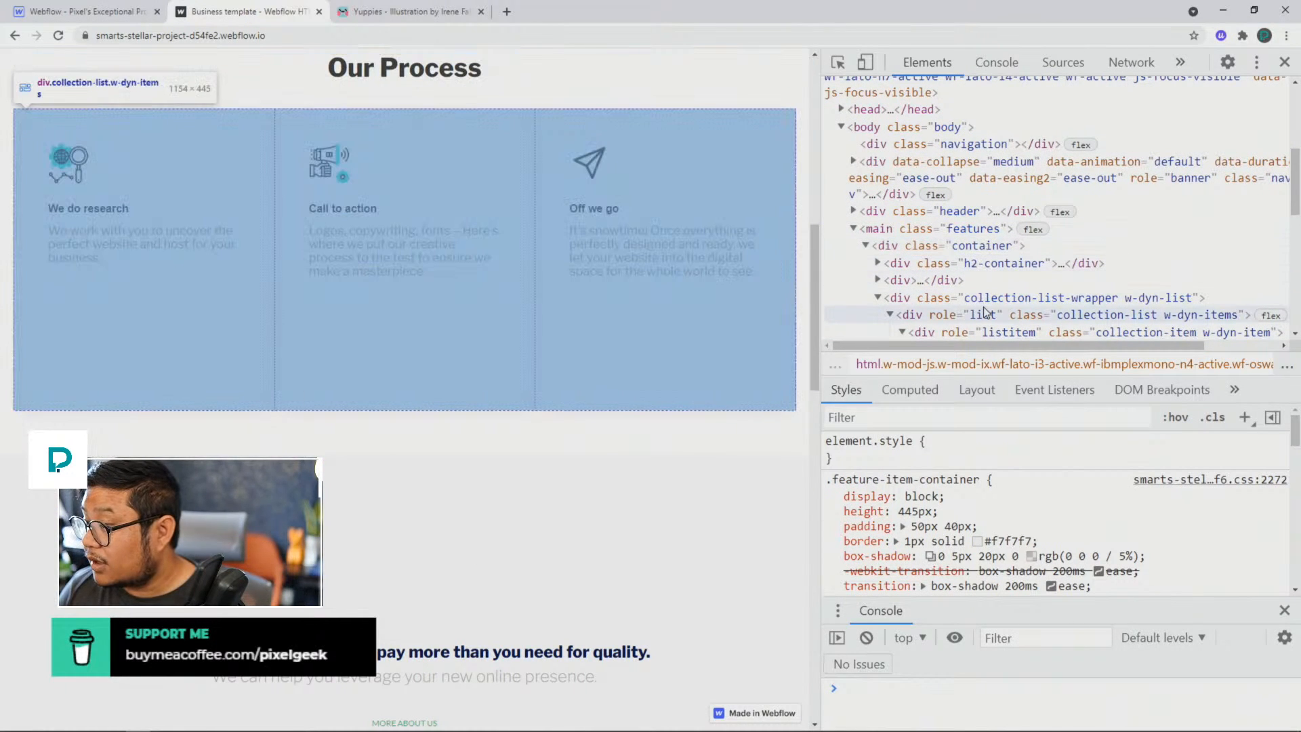
pyautogui.click(985, 298)
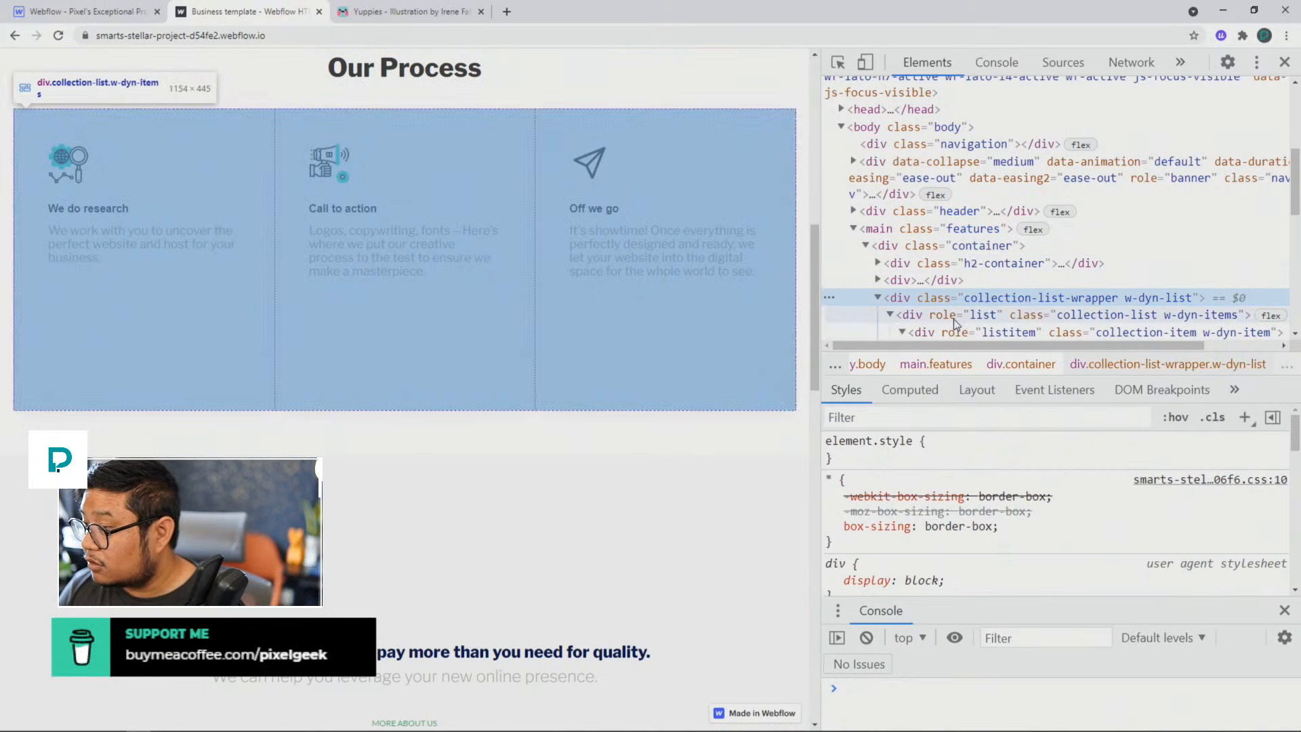
pyautogui.click(954, 317)
pyautogui.scroll(-2, 1012, 562)
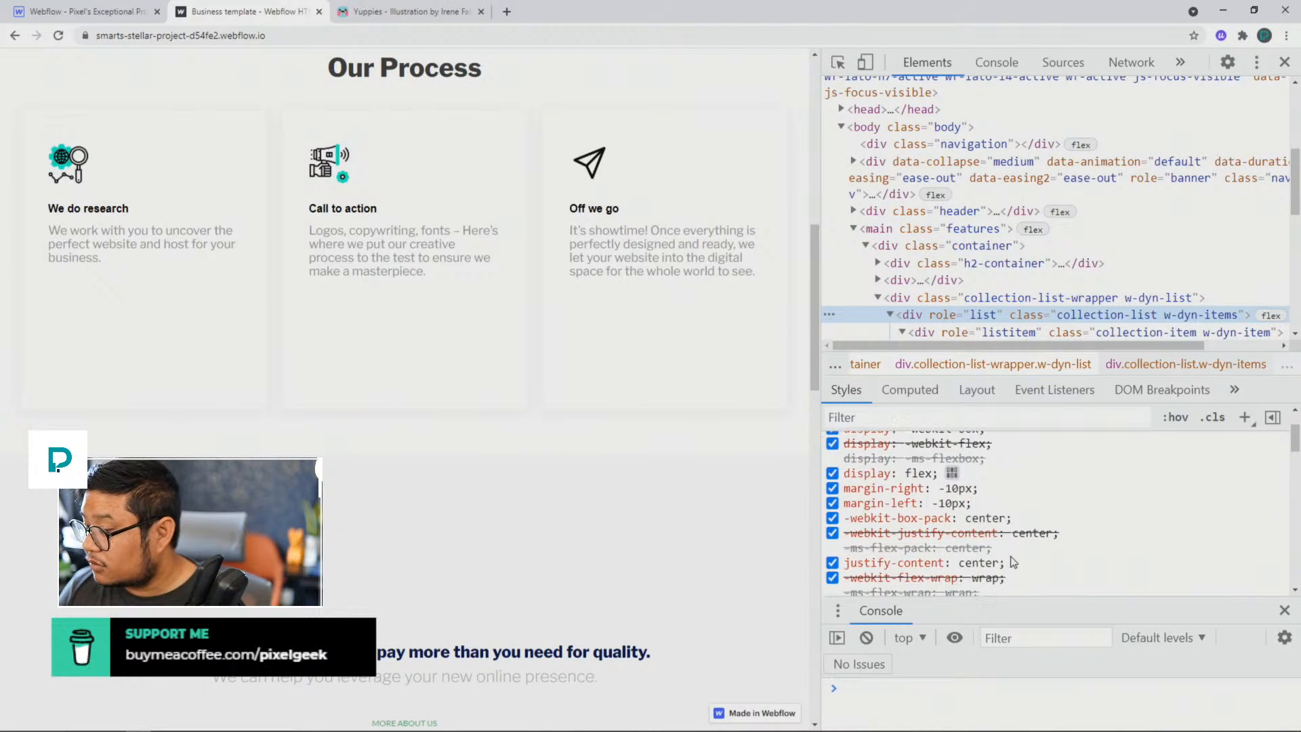
pyautogui.scroll(-2, 1013, 562)
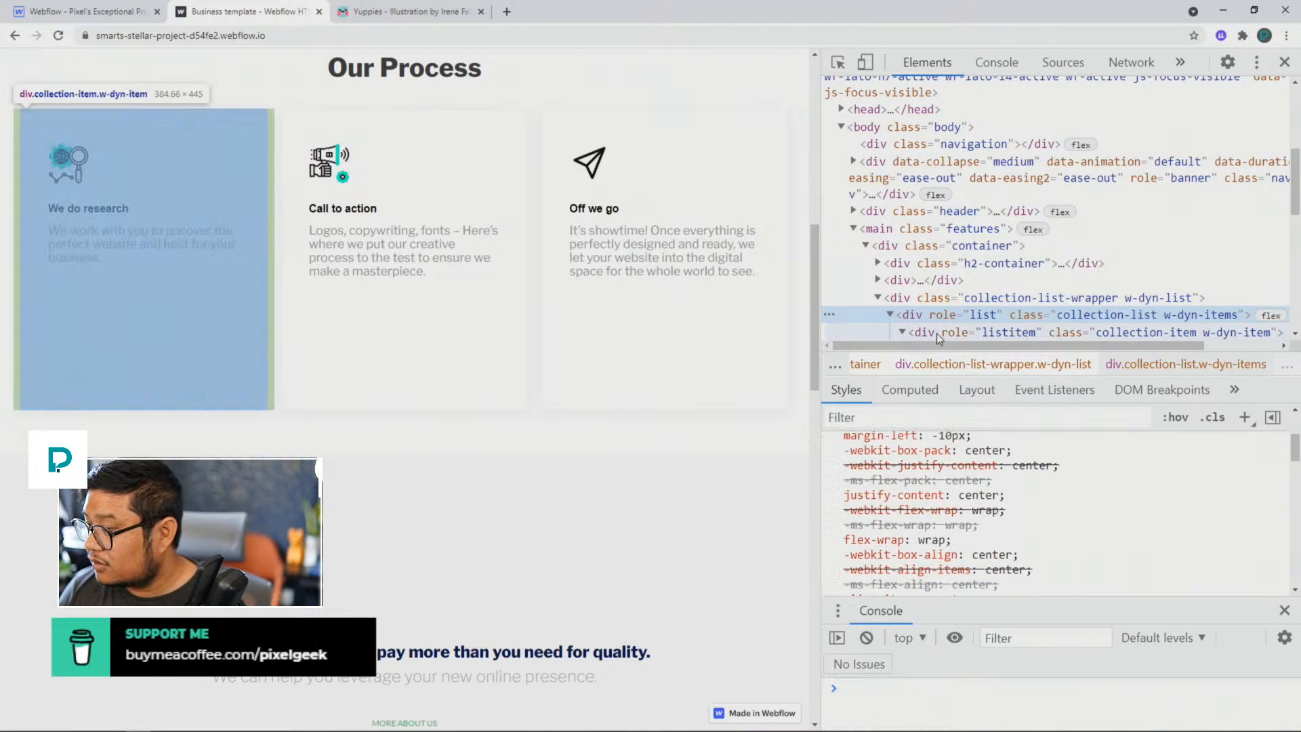
# Step: Examine the style rules of the first collection-item and compare them with those of the parent collection-list
pyautogui.click(936, 334)
pyautogui.scroll(-5, 998, 521)
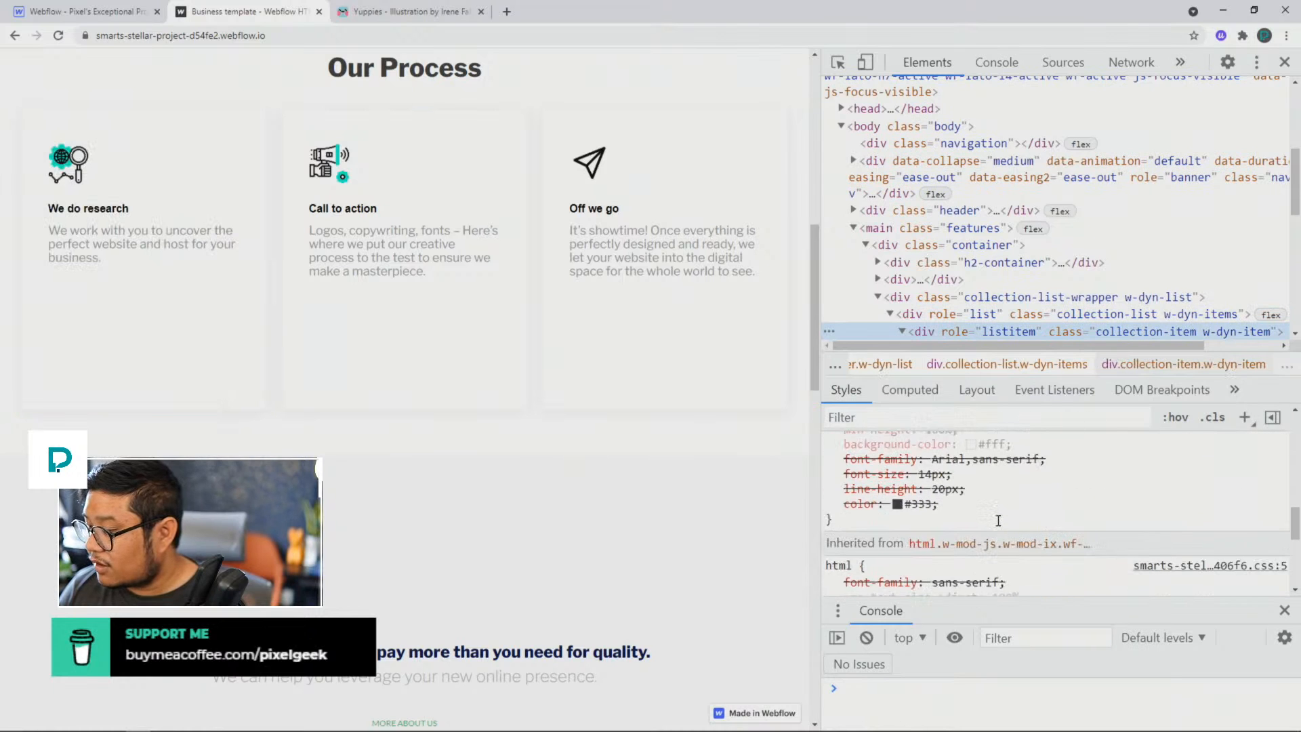
pyautogui.scroll(-3, 998, 520)
pyautogui.scroll(5, 1000, 526)
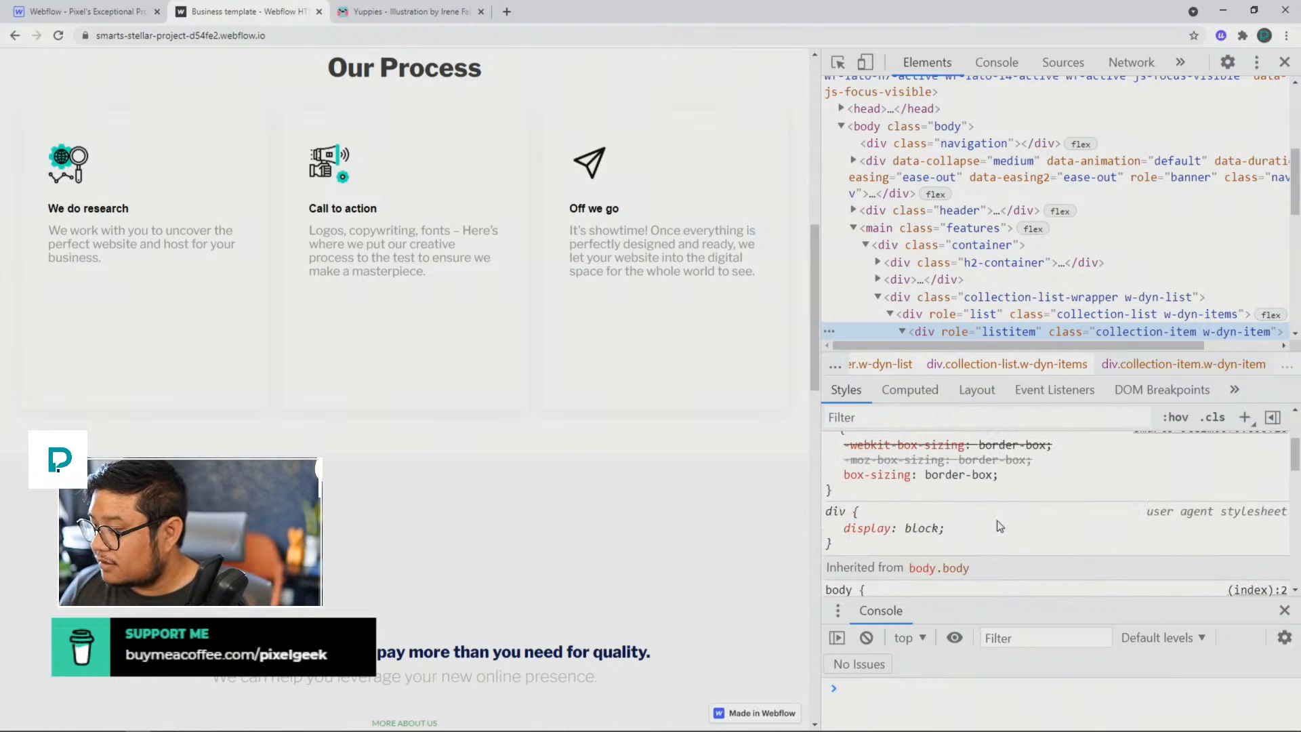
pyautogui.scroll(3, 999, 526)
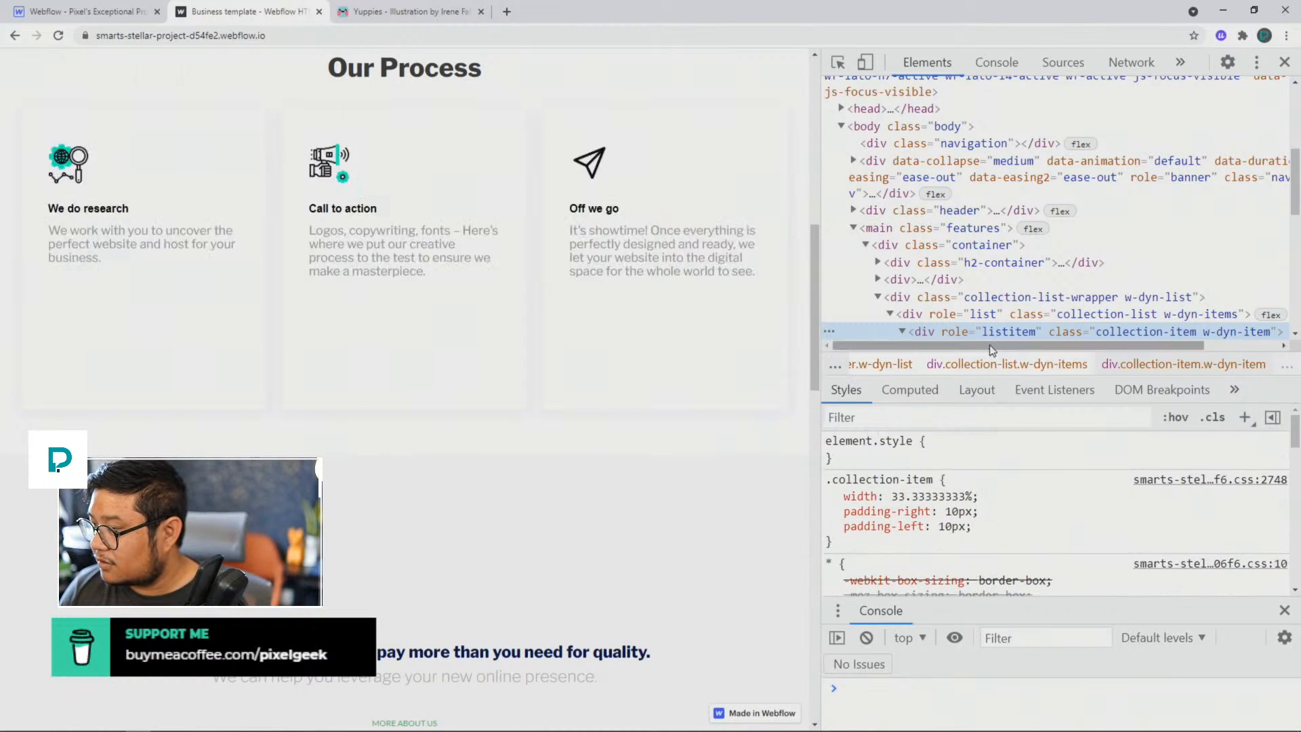
pyautogui.click(977, 320)
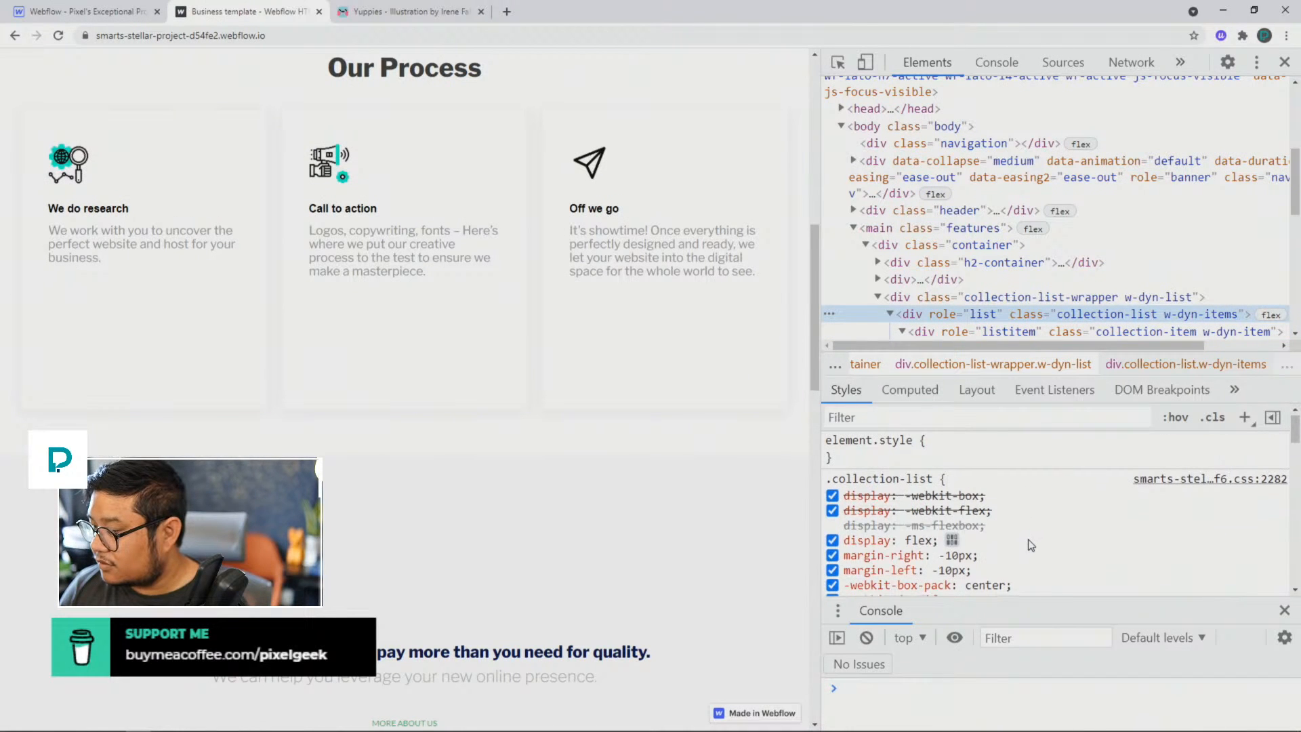
pyautogui.scroll(-4, 1029, 539)
pyautogui.scroll(5, 1029, 539)
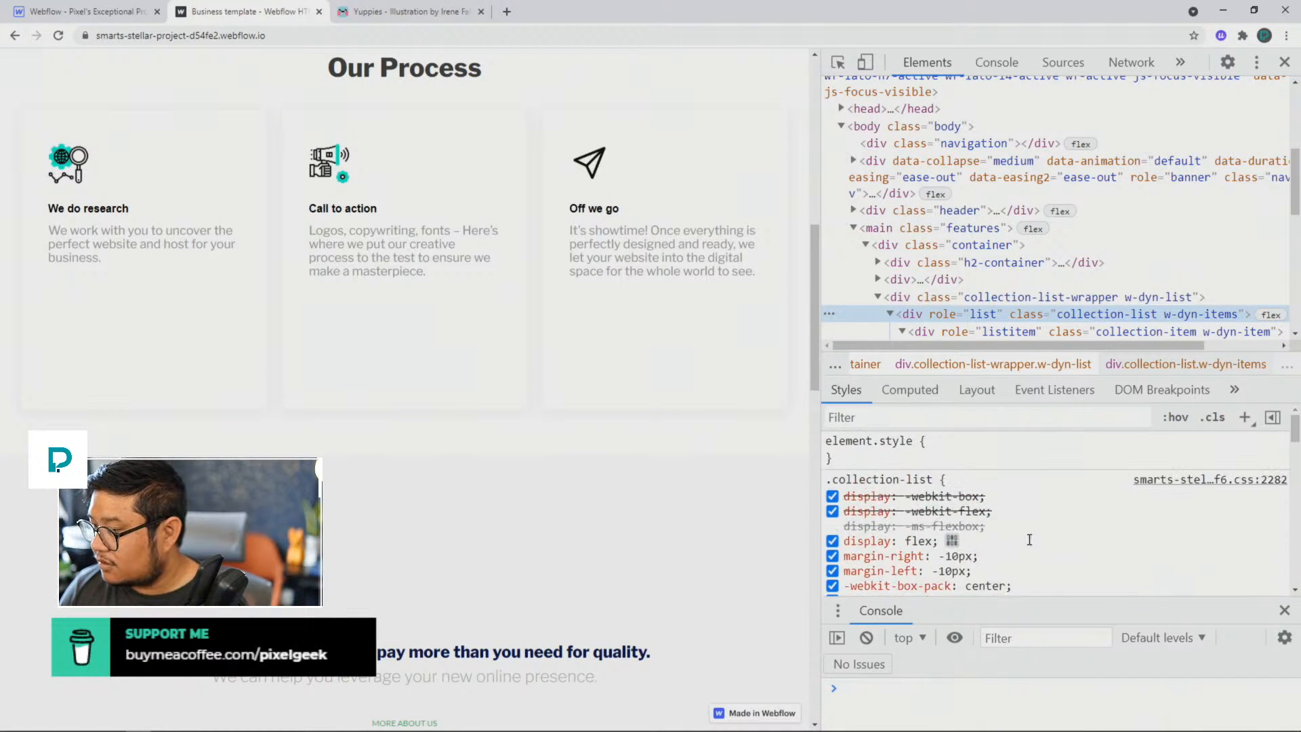
# Step: Recheck the first collection-item's styles, then examine the rules applied to the collection-list-wrapper
pyautogui.click(963, 333)
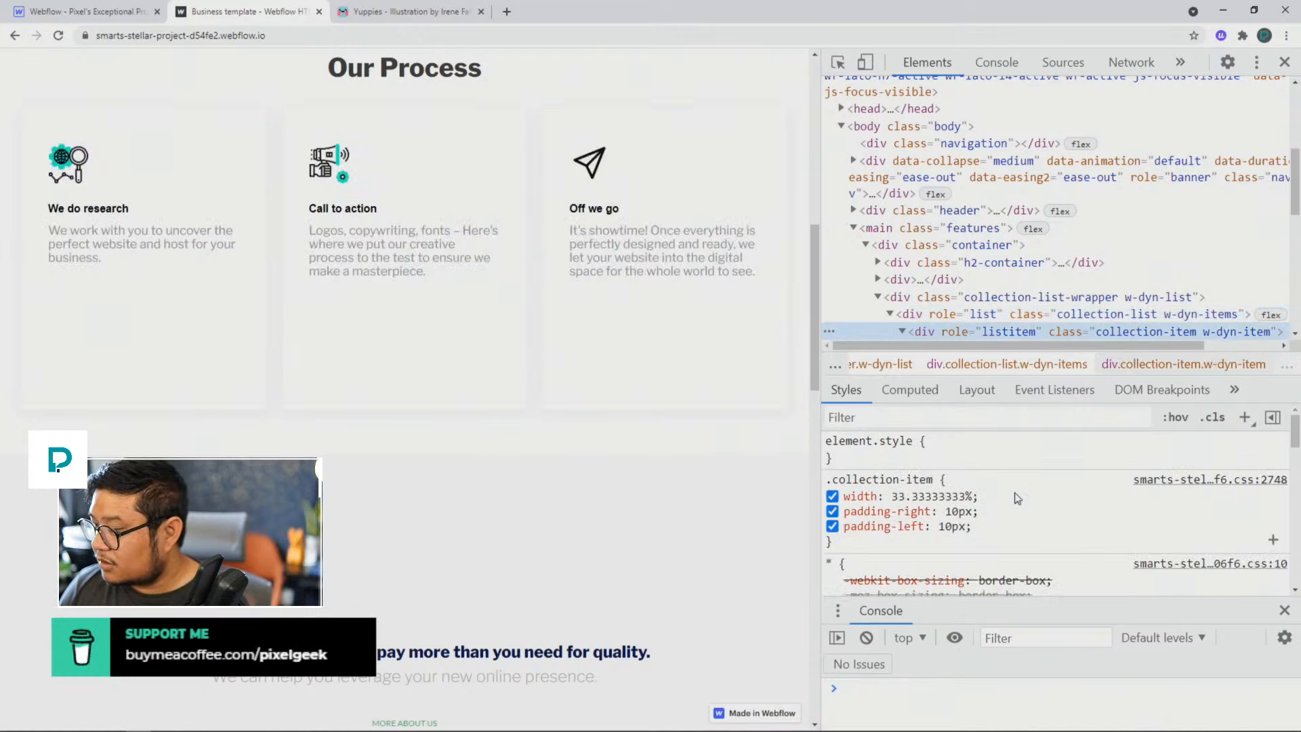
pyautogui.scroll(-3, 1016, 492)
pyautogui.scroll(-5, 1016, 492)
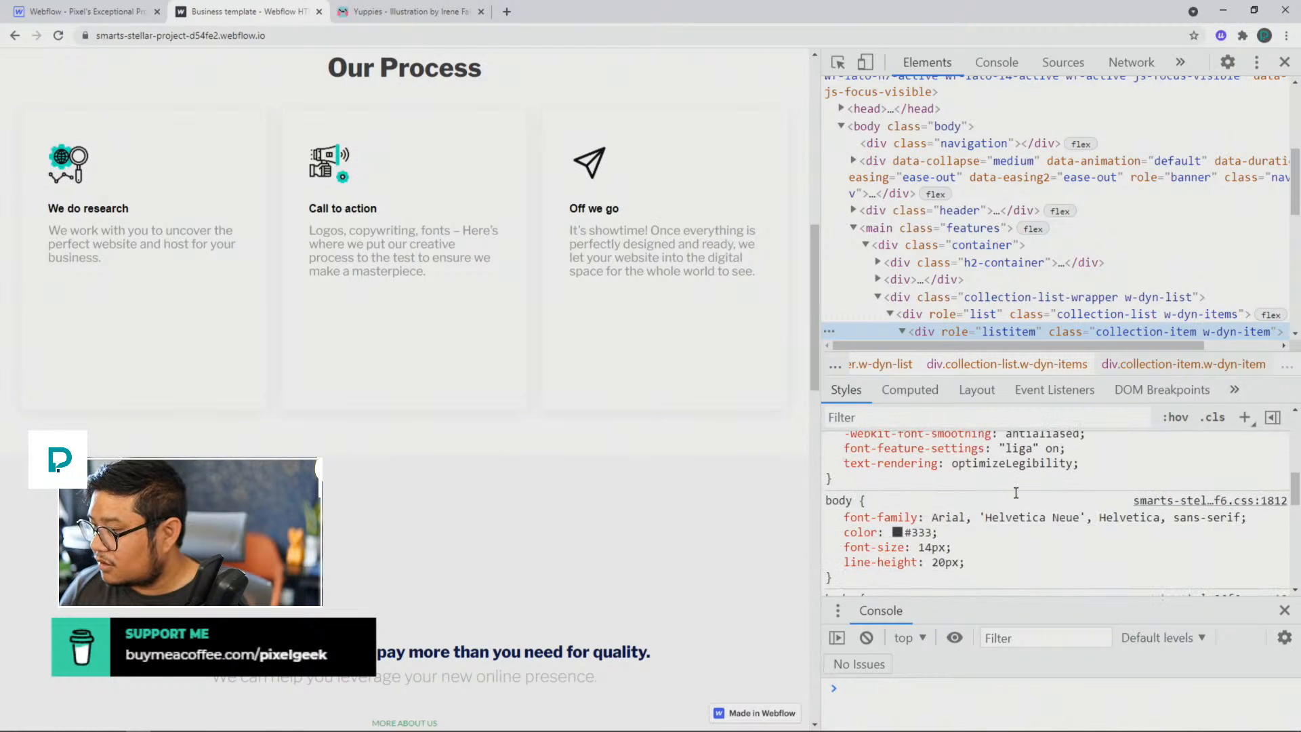
pyautogui.press('Up')
pyautogui.press('Up')
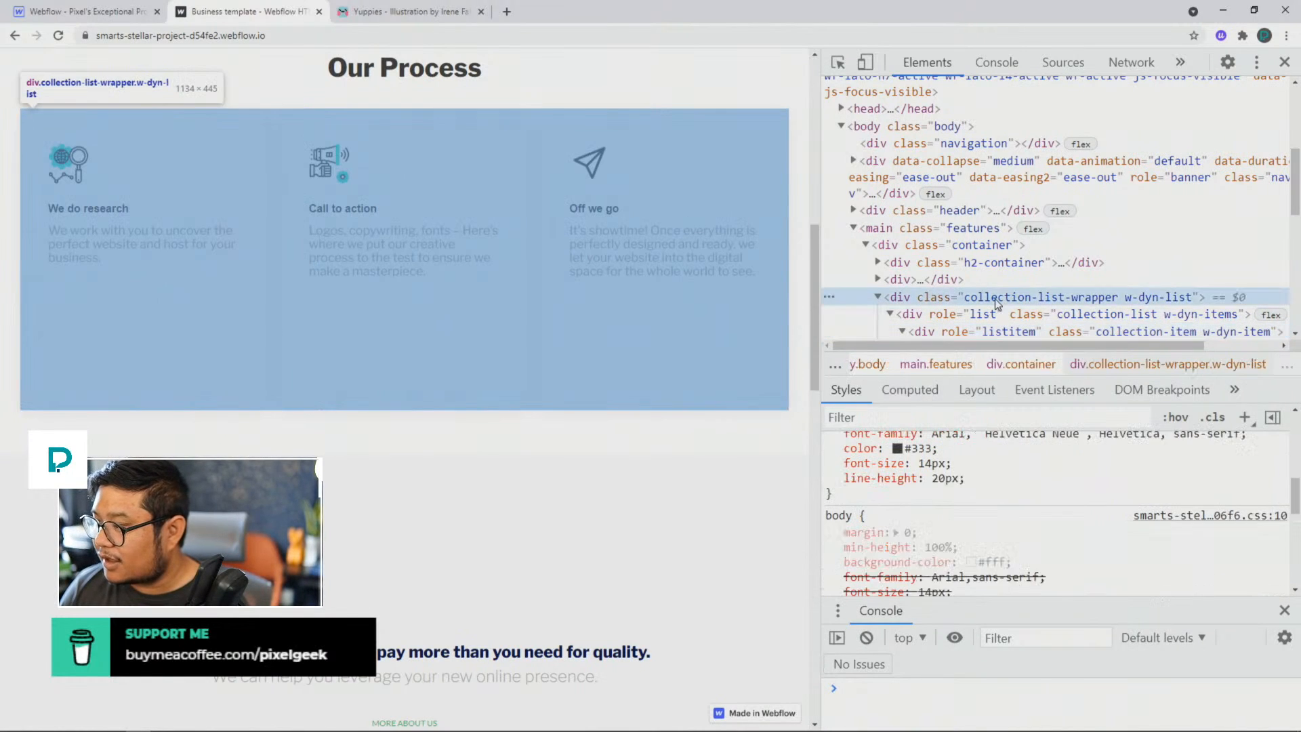
pyautogui.scroll(4, 987, 493)
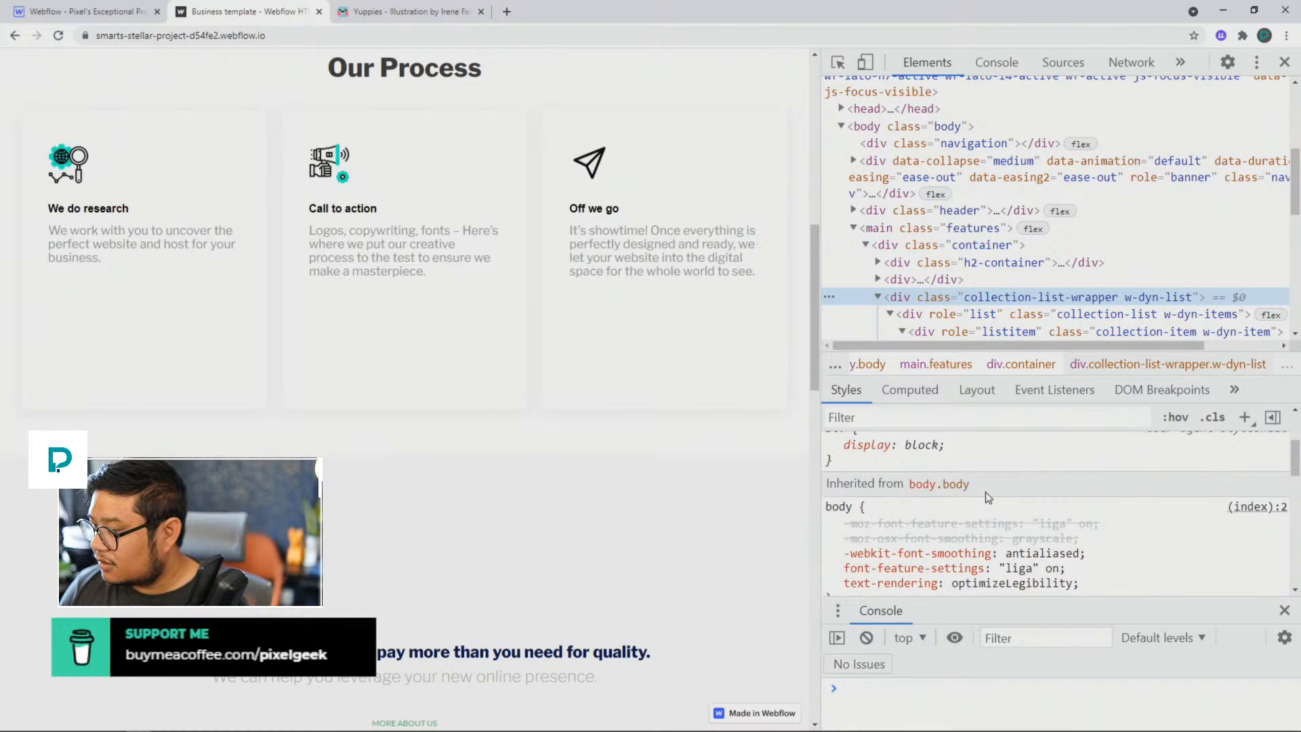
pyautogui.scroll(2, 987, 497)
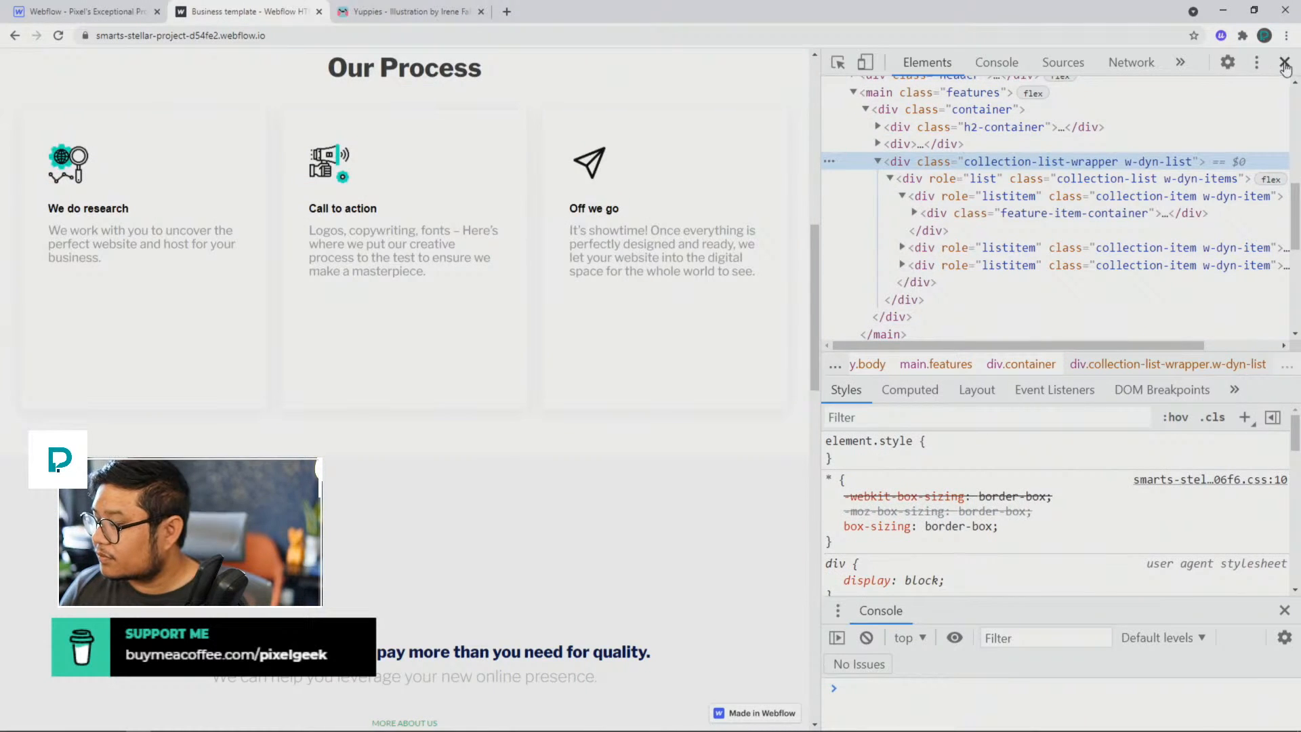
# Step: Close the developer tools and highlight the "We do research" card heading on the page
pyautogui.click(1282, 62)
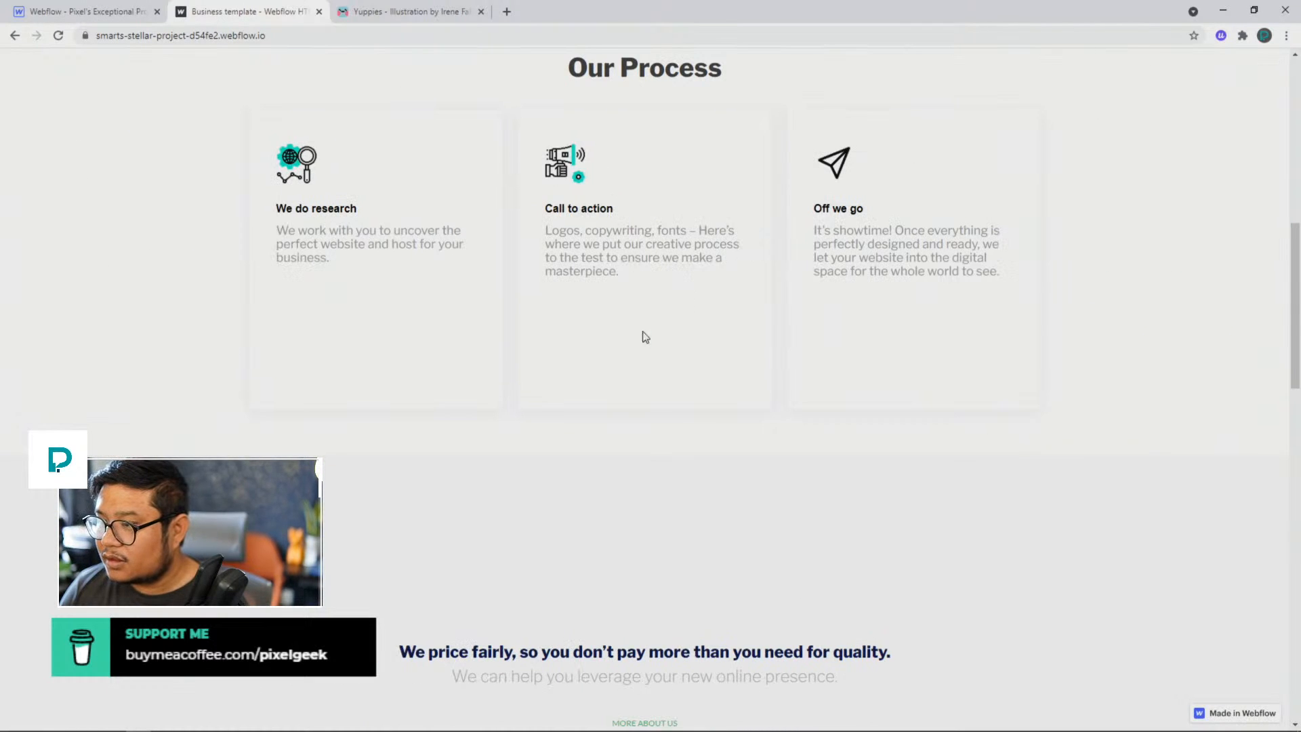
pyautogui.scroll(2, 642, 339)
pyautogui.rightClick(333, 343)
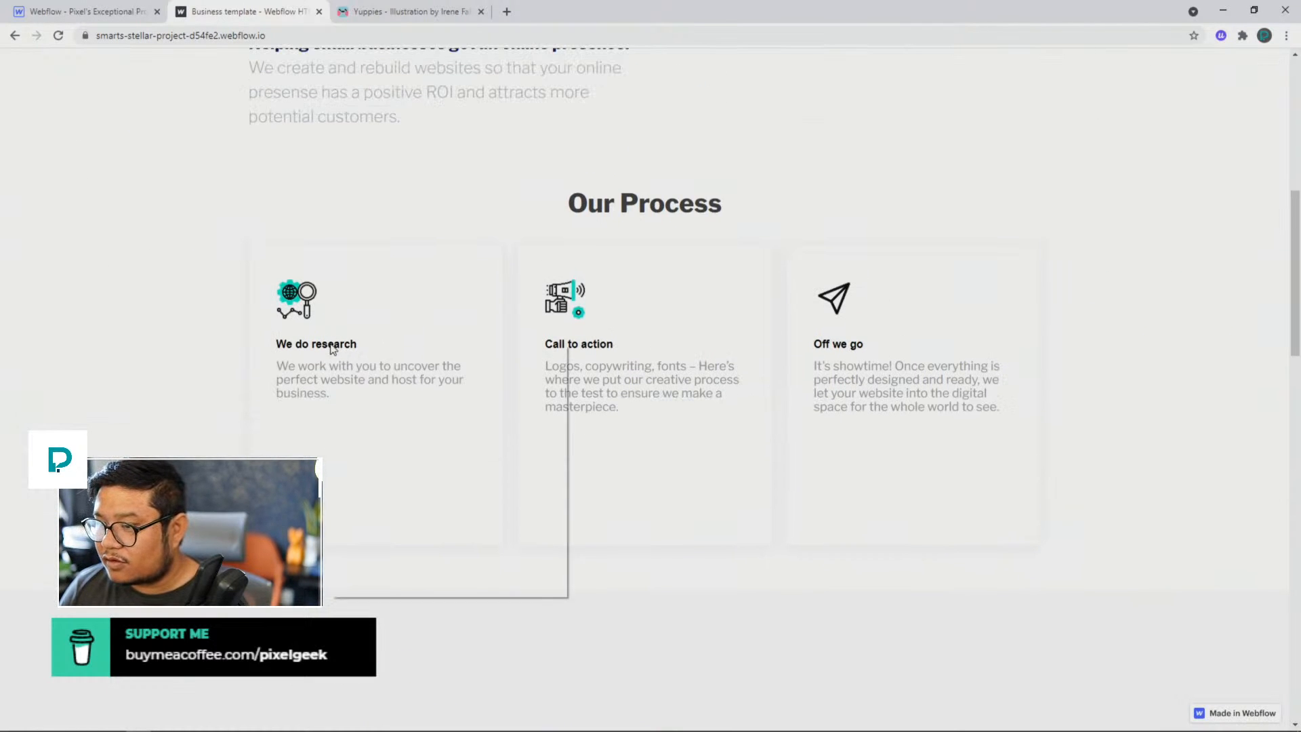
pyautogui.click(298, 359)
pyautogui.moveTo(285, 343); pyautogui.dragTo(360, 342)
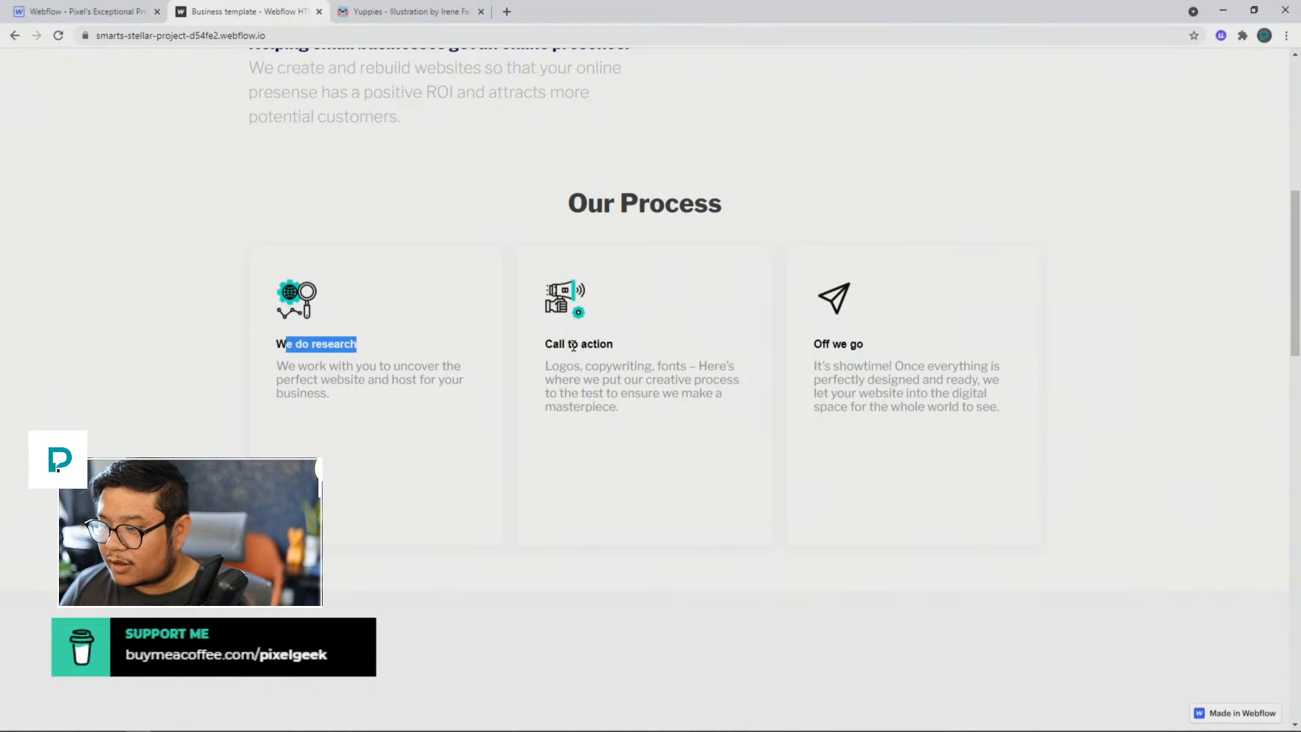
# Step: Highlight the "Call to action" and "Off we go" card headings and examine the area beneath the Our Process cards
pyautogui.moveTo(567, 343); pyautogui.dragTo(639, 349)
pyautogui.moveTo(812, 344); pyautogui.dragTo(880, 341)
pyautogui.click(880, 341)
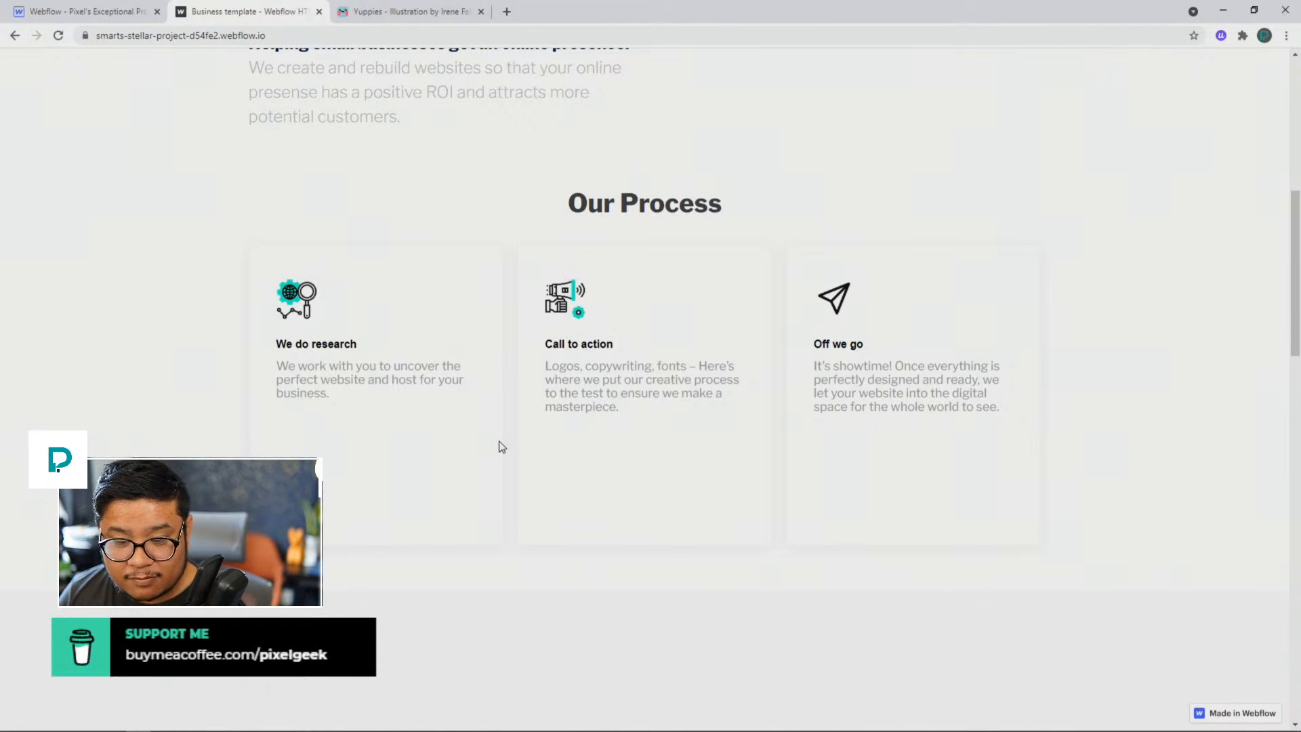
pyautogui.scroll(-2, 501, 447)
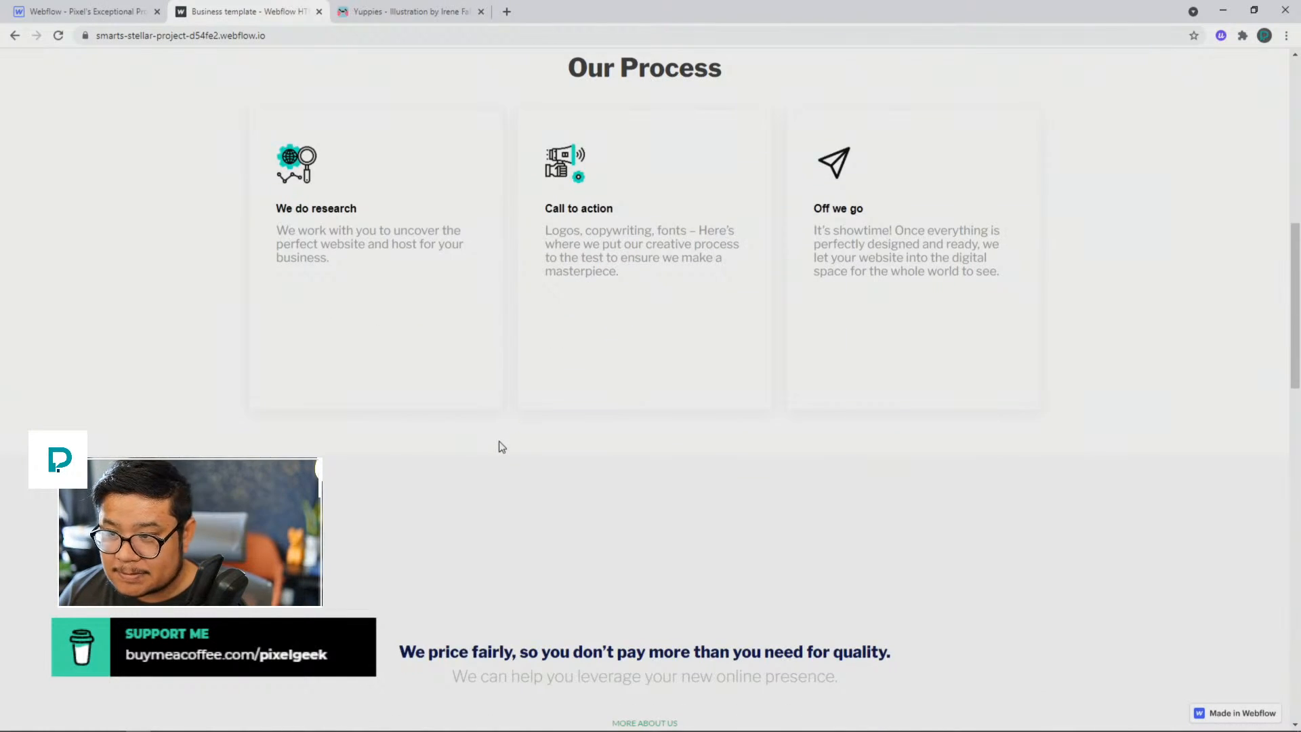
pyautogui.scroll(-2, 502, 446)
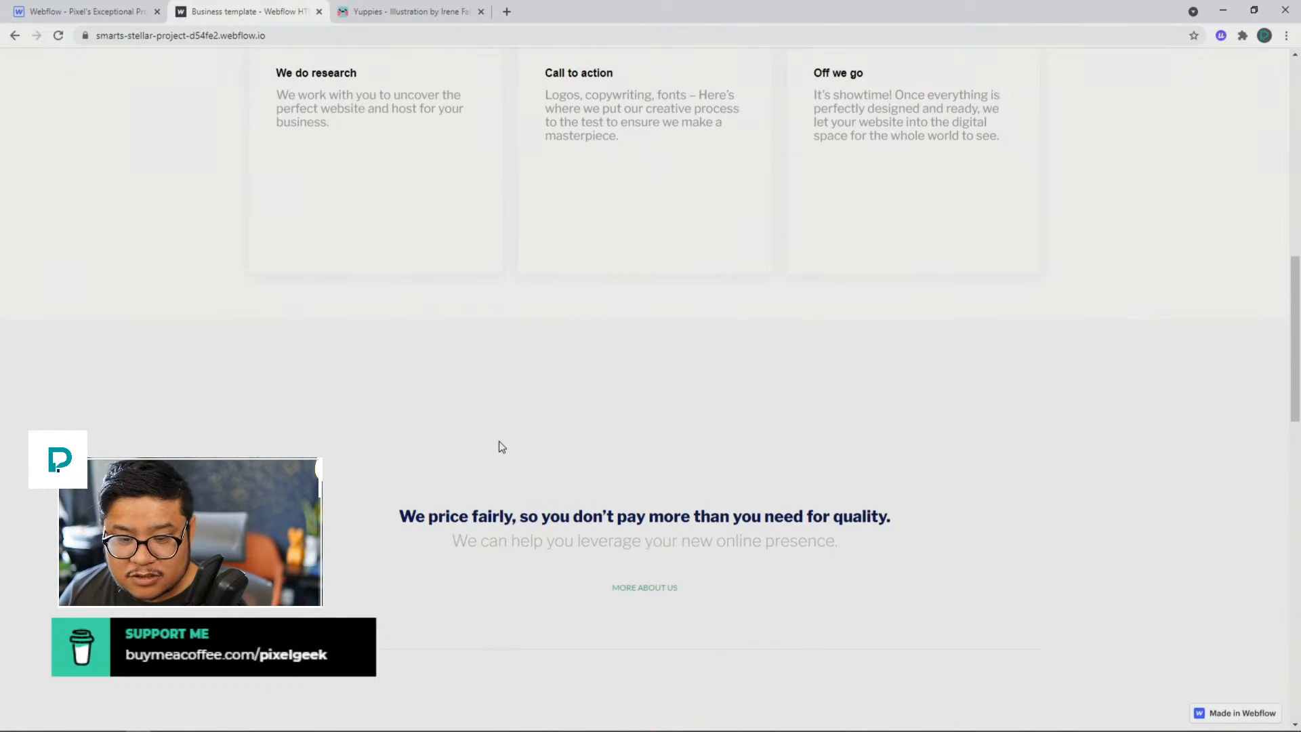
pyautogui.scroll(3, 501, 447)
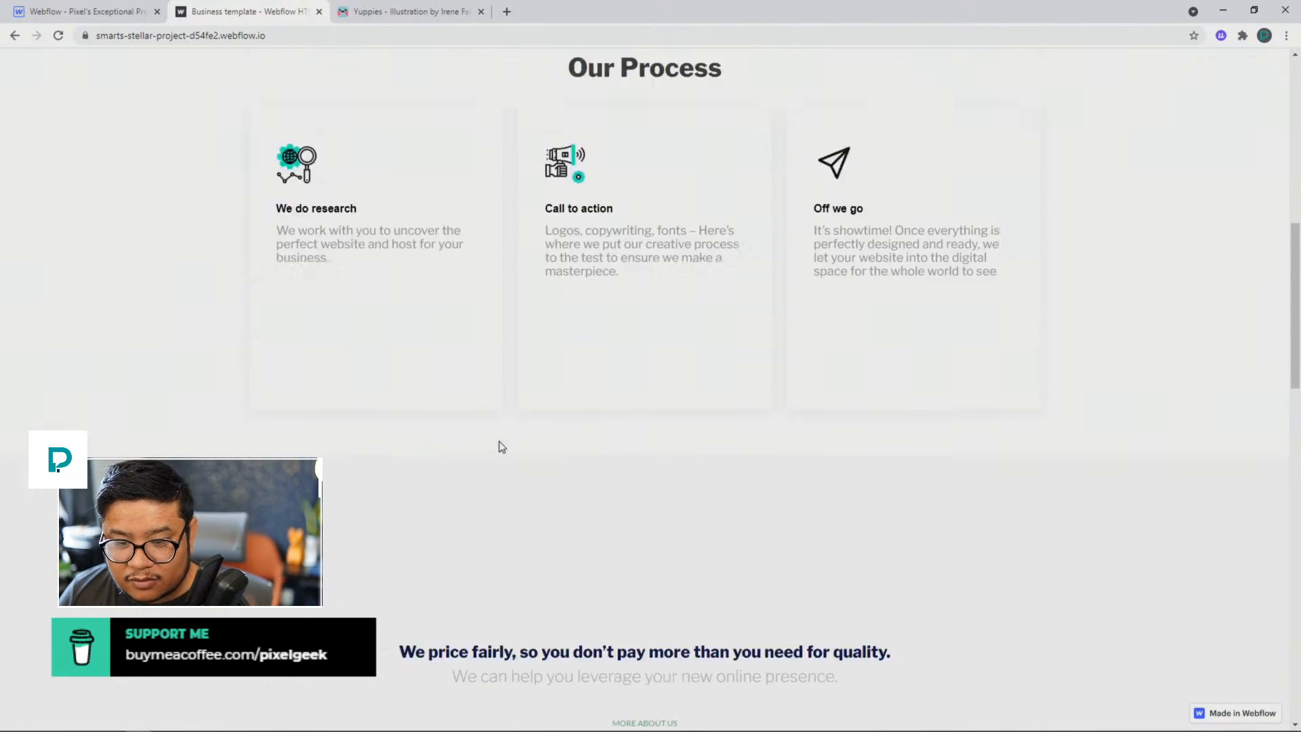
pyautogui.scroll(1, 501, 447)
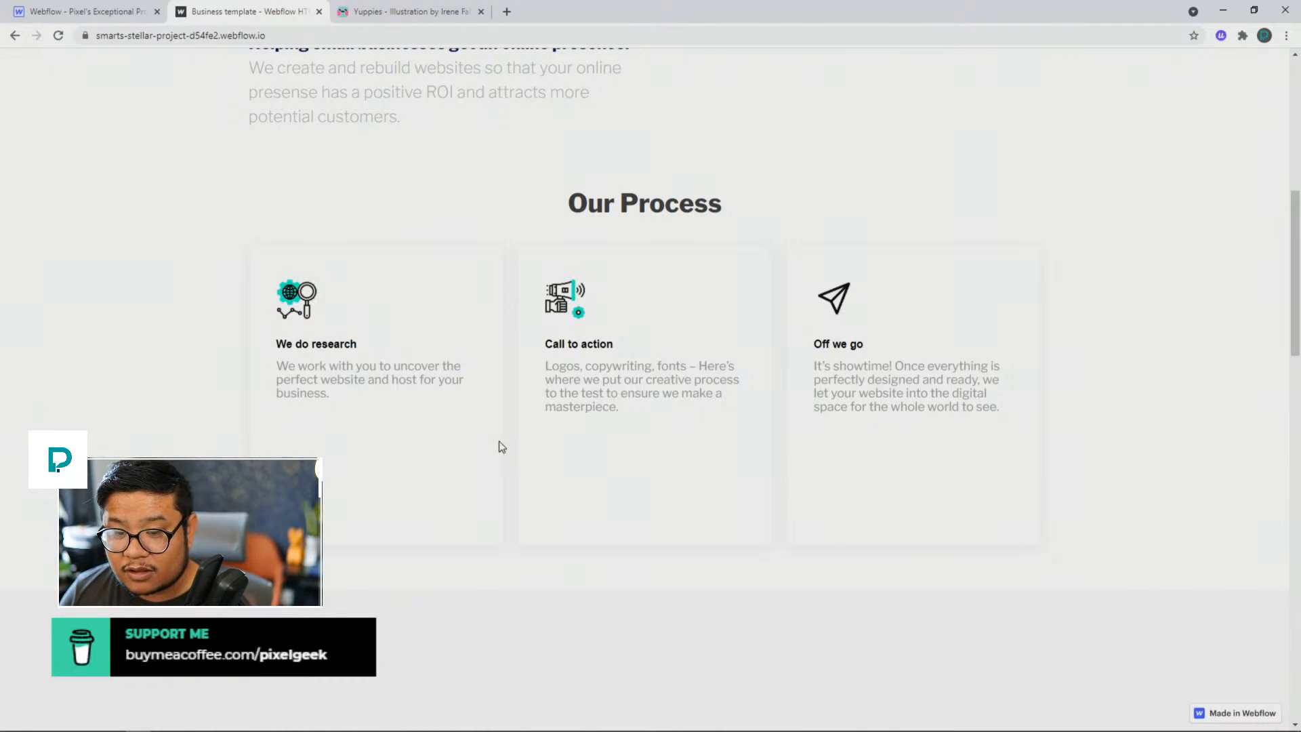
# Step: Compare the hero section with the Our Process cards and highlight the "Off we go" card heading
pyautogui.scroll(8, 501, 447)
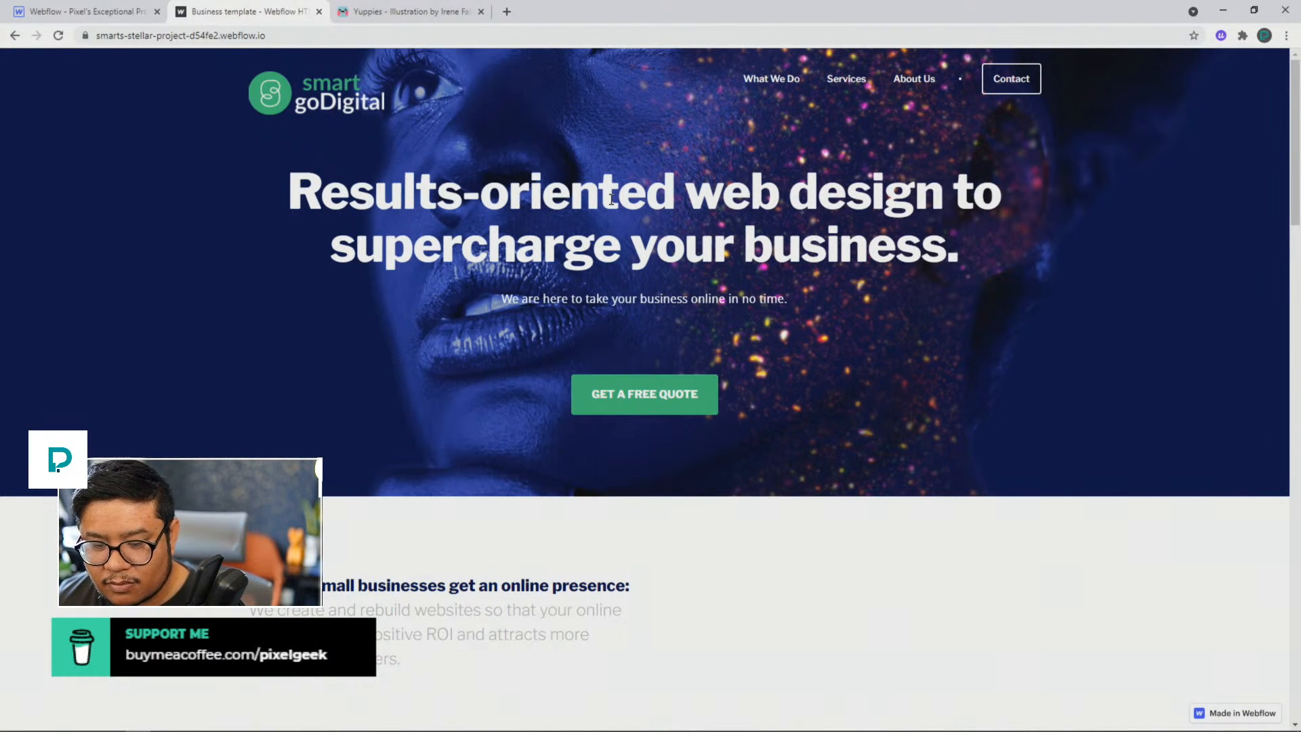
pyautogui.scroll(-10, 611, 199)
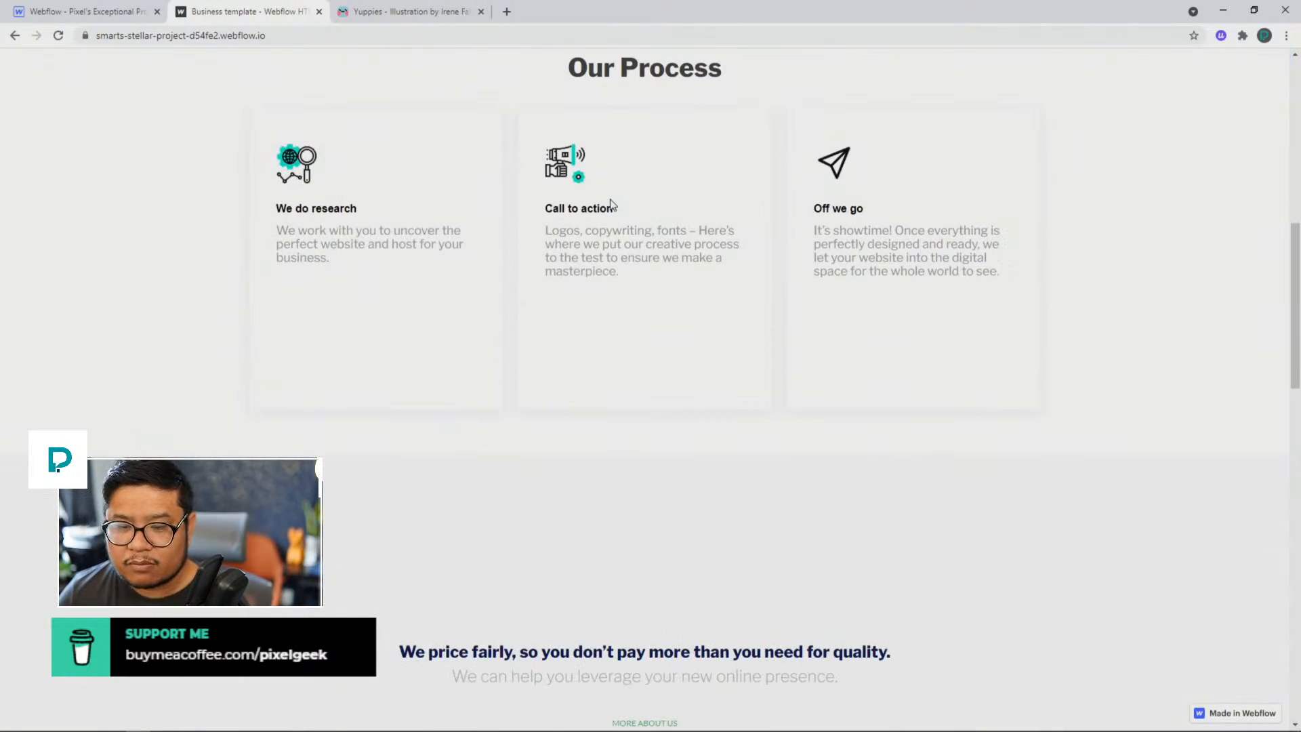
pyautogui.scroll(-6, 612, 203)
pyautogui.scroll(5, 612, 204)
pyautogui.scroll(-3, 612, 204)
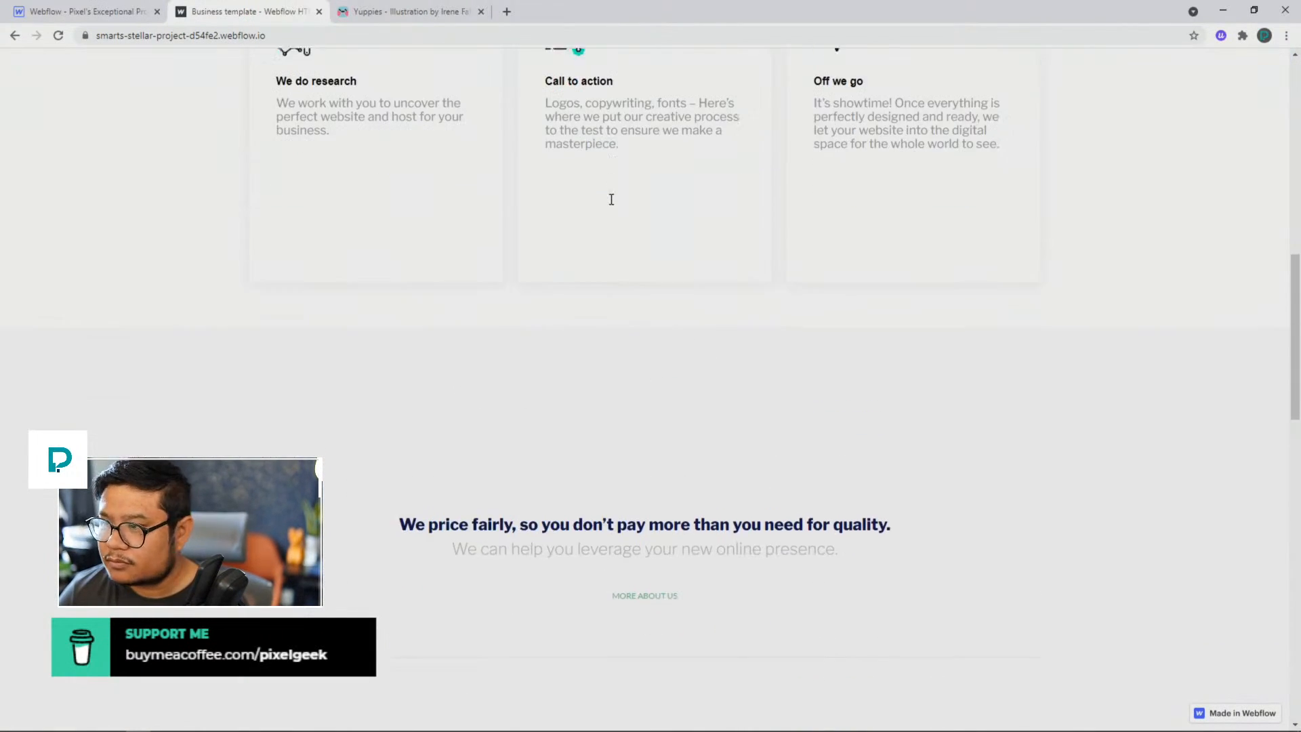
pyautogui.scroll(3, 612, 204)
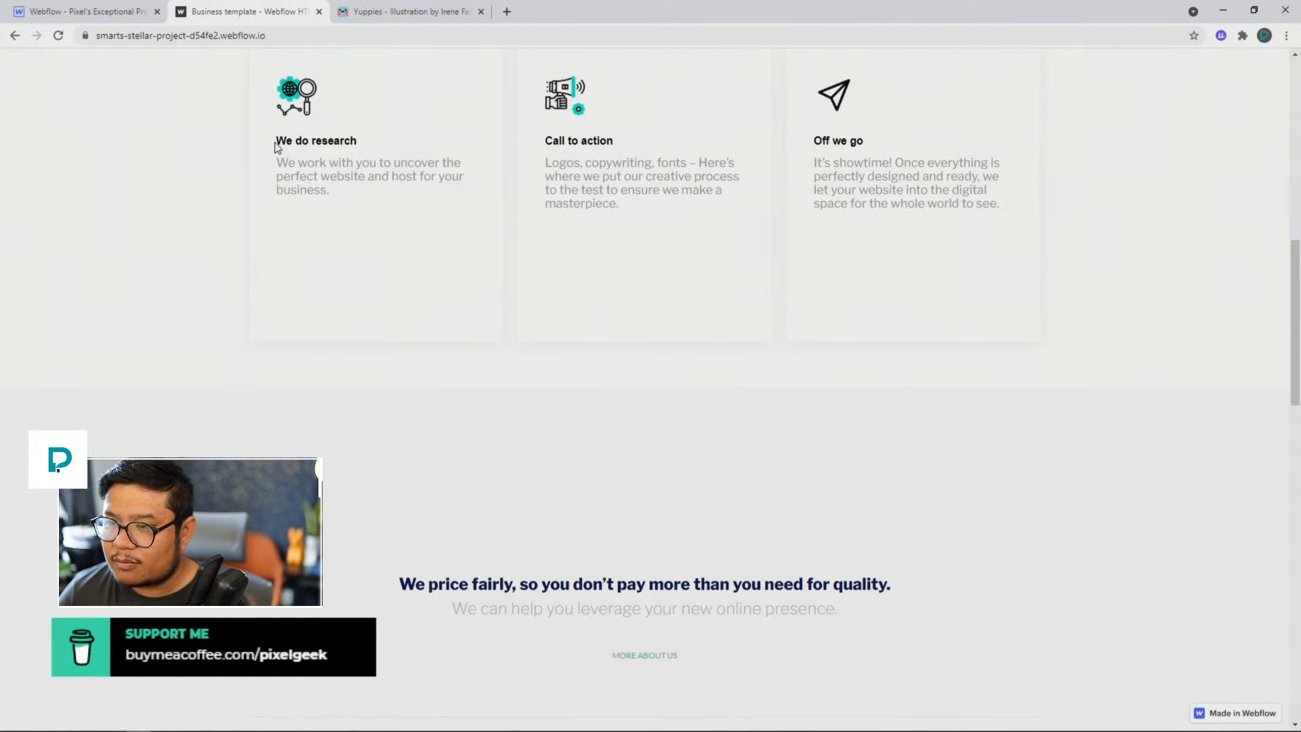
pyautogui.moveTo(274, 142); pyautogui.dragTo(901, 151)
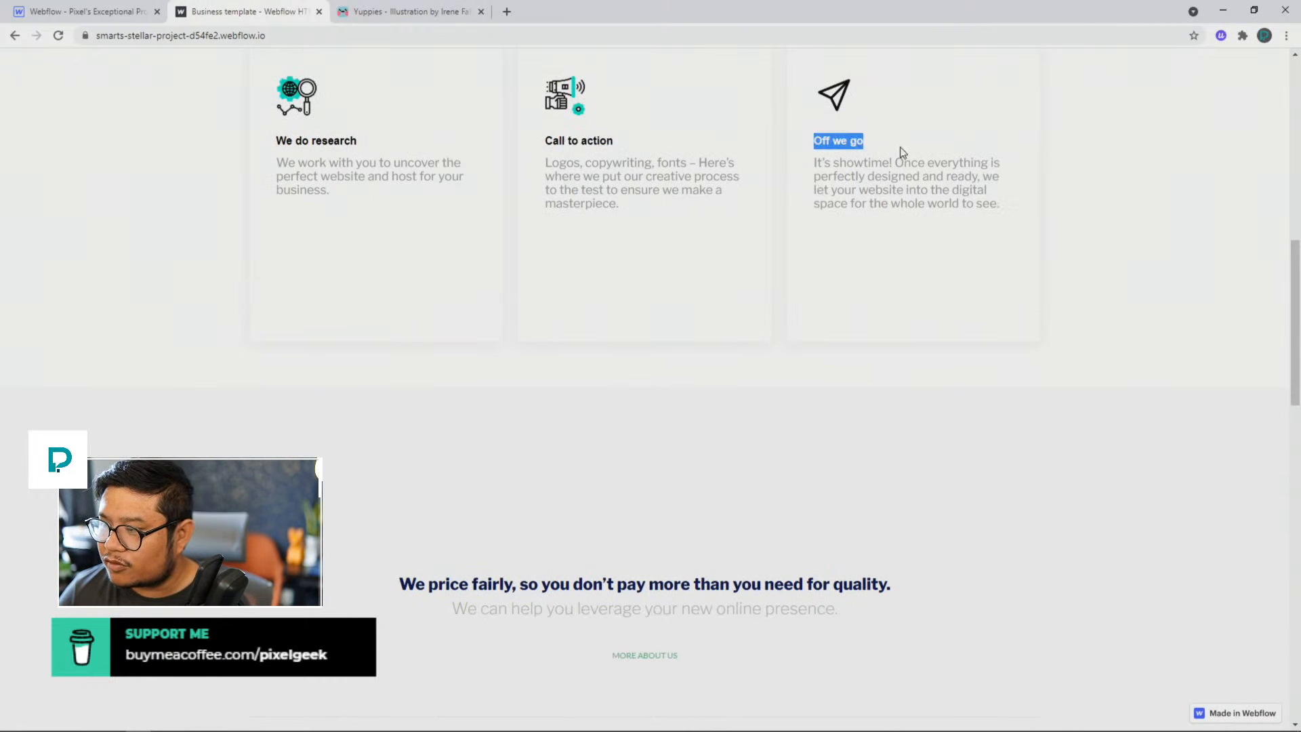
pyautogui.scroll(2, 912, 302)
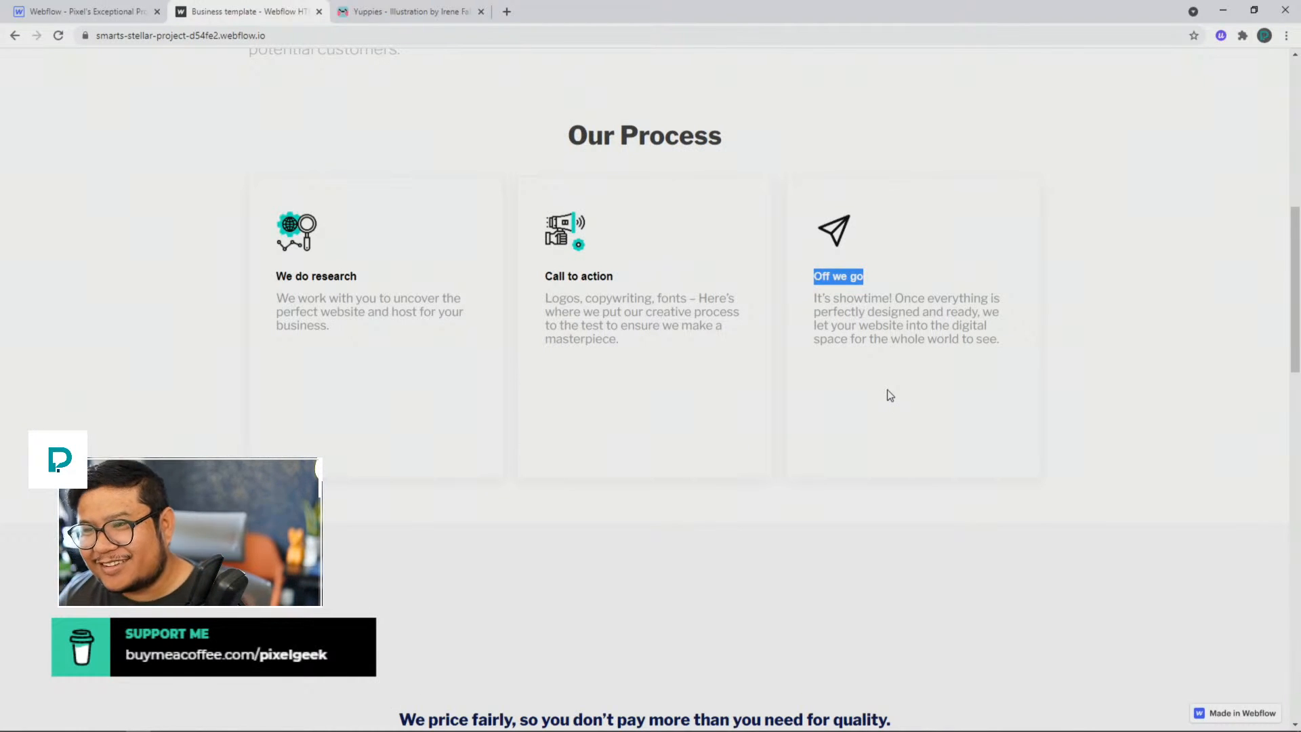
# Step: Examine the vertical spacing between the Our Process cards and the "We price fairly" section
pyautogui.scroll(-6, 890, 395)
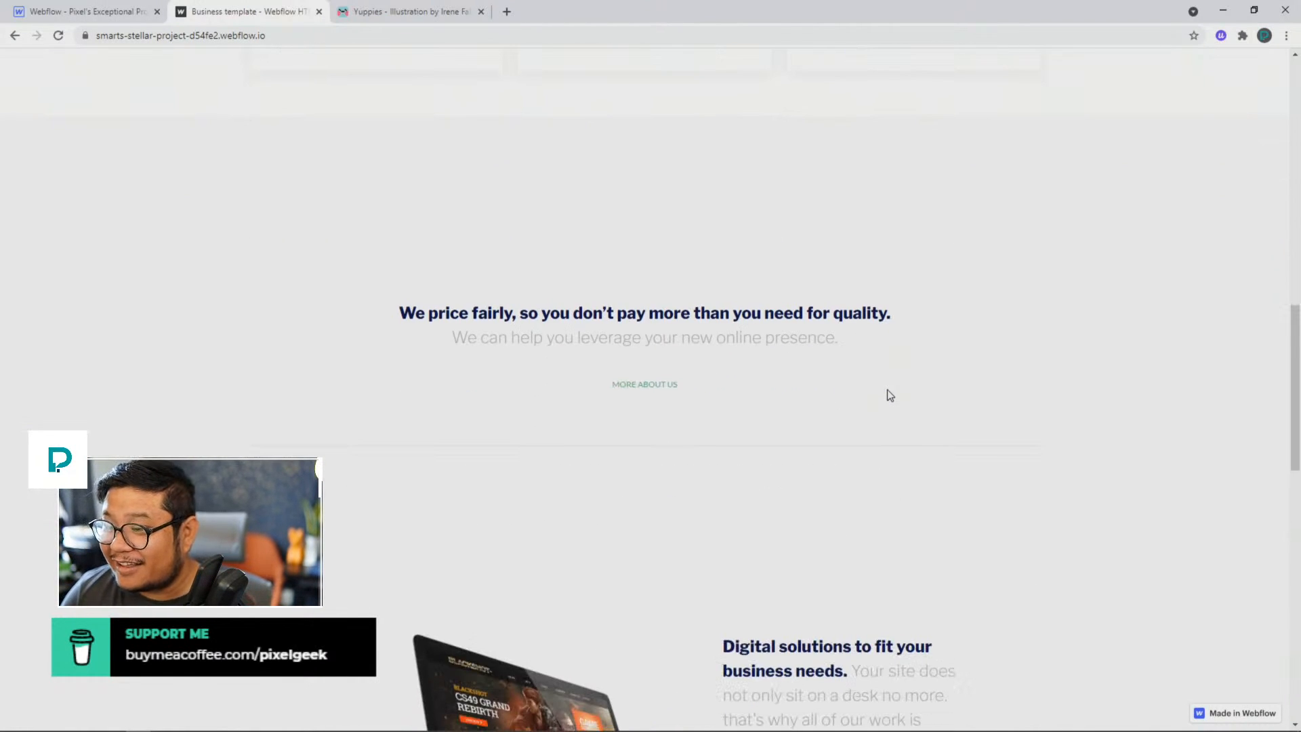
pyautogui.scroll(2, 405, 201)
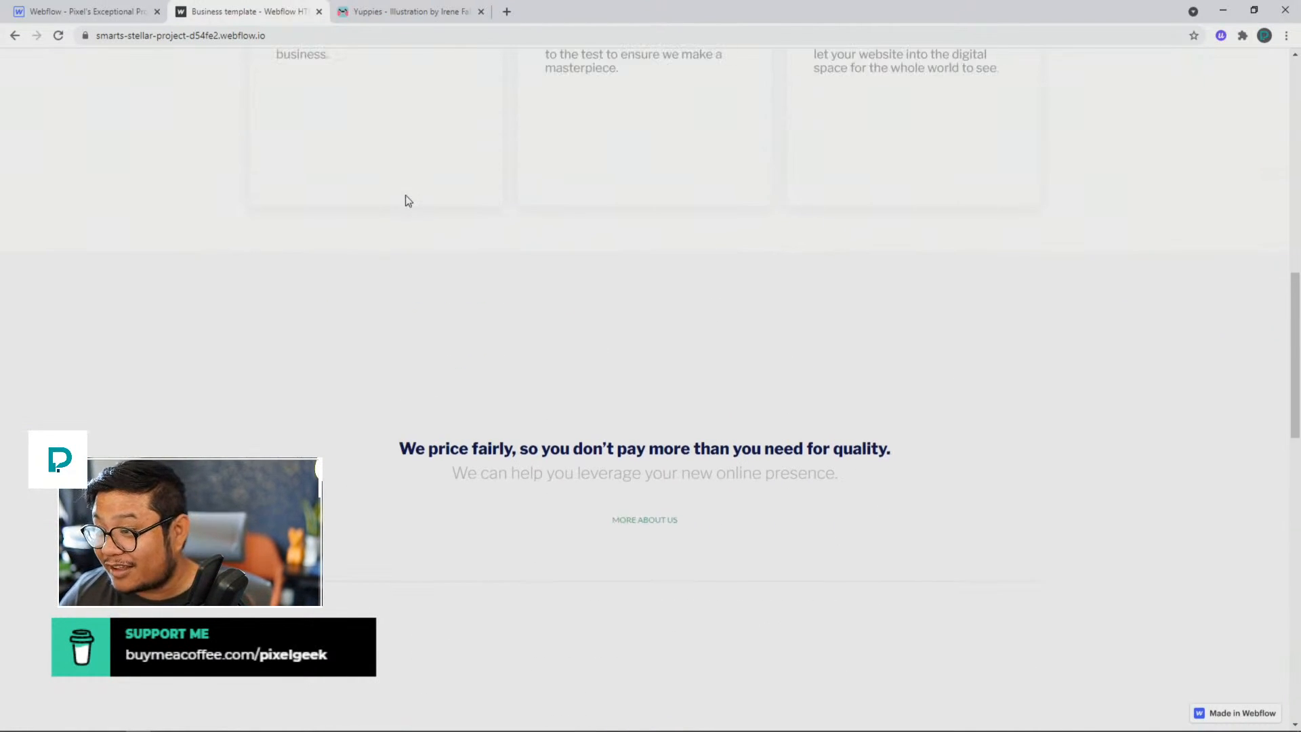
pyautogui.scroll(-2, 409, 200)
pyautogui.scroll(-2, 433, 201)
pyautogui.scroll(2, 488, 169)
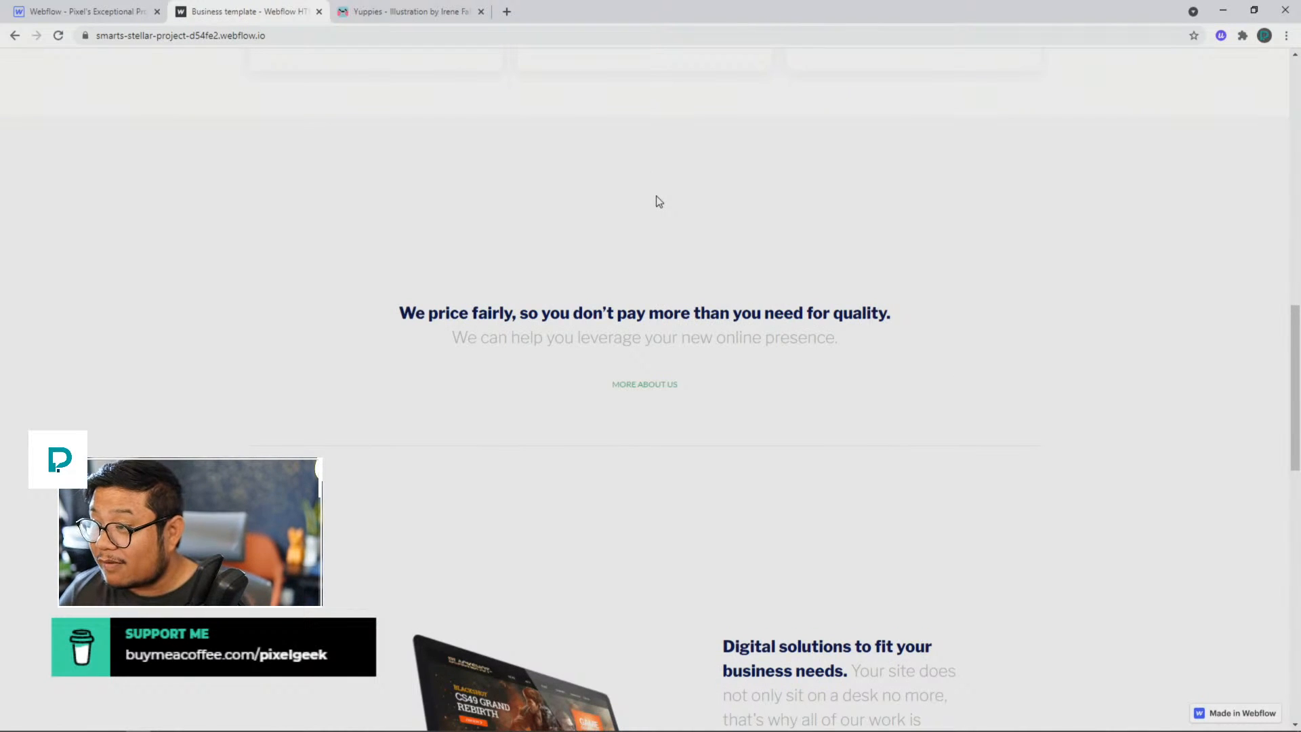
pyautogui.scroll(9, 659, 201)
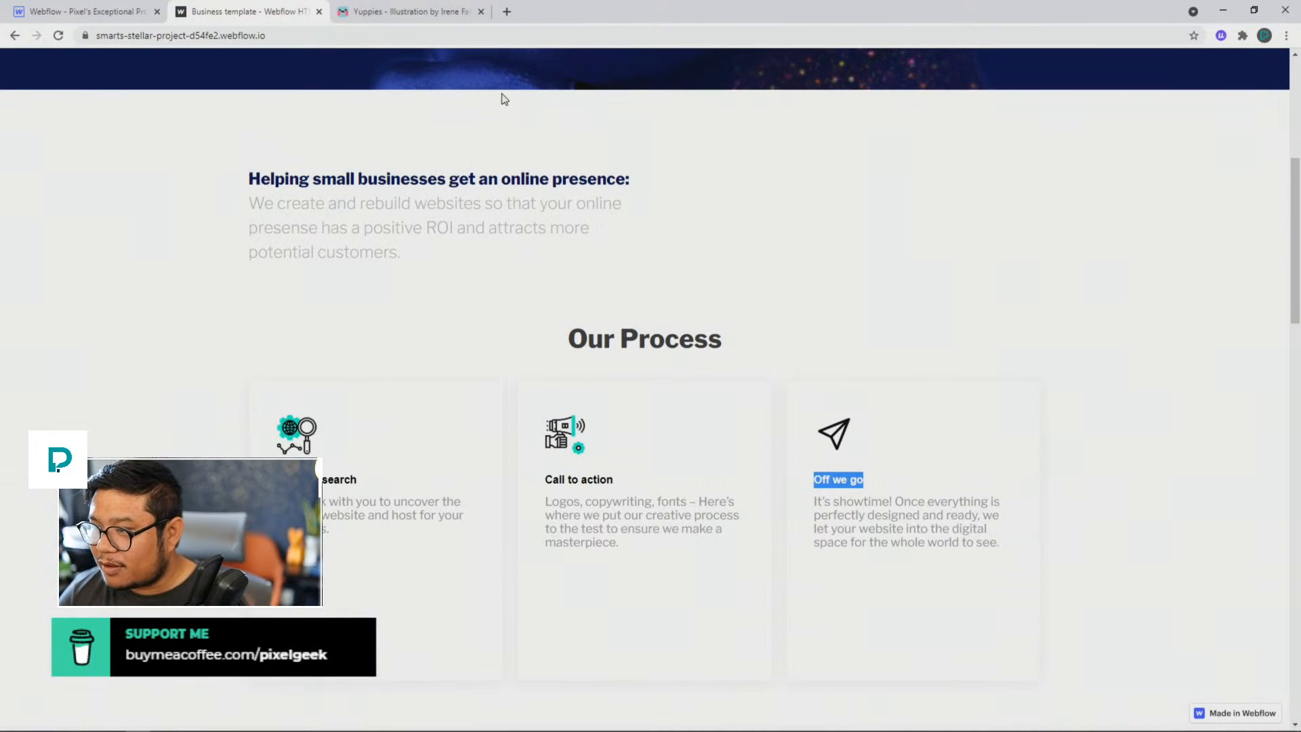
pyautogui.scroll(-3, 663, 271)
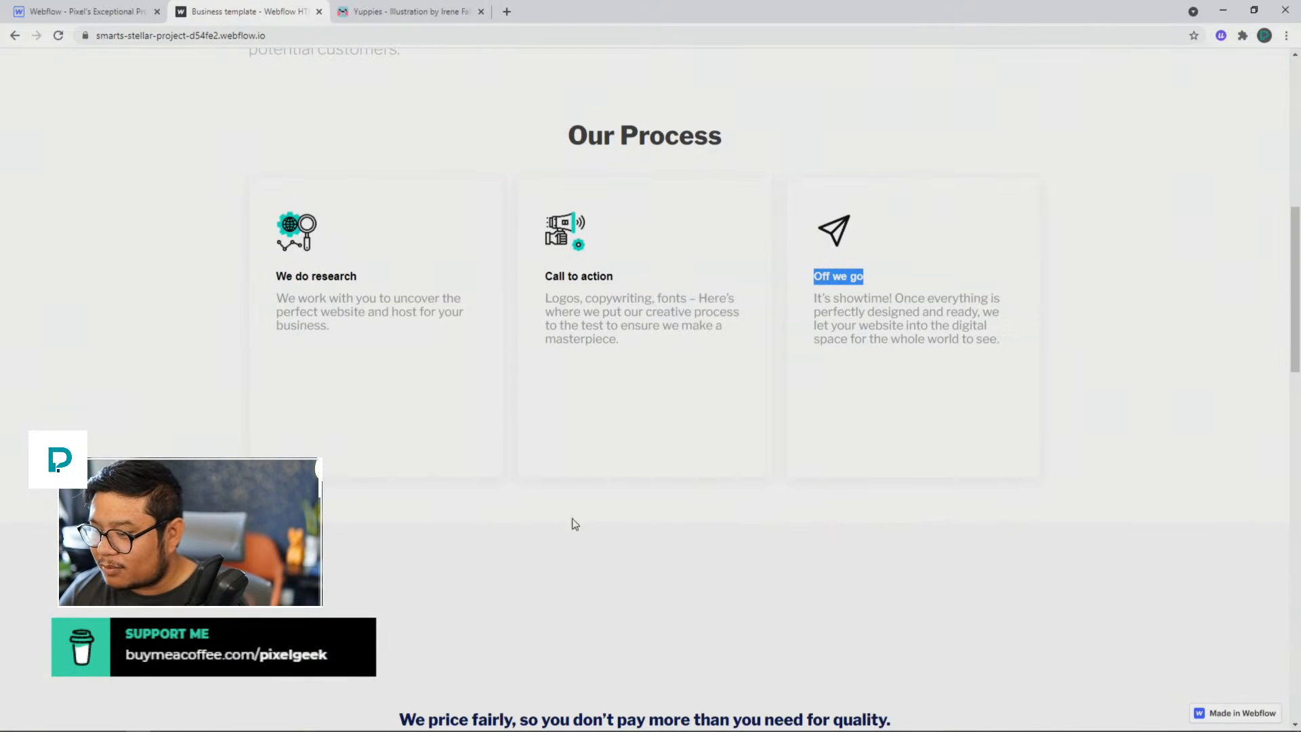
pyautogui.scroll(-2, 613, 501)
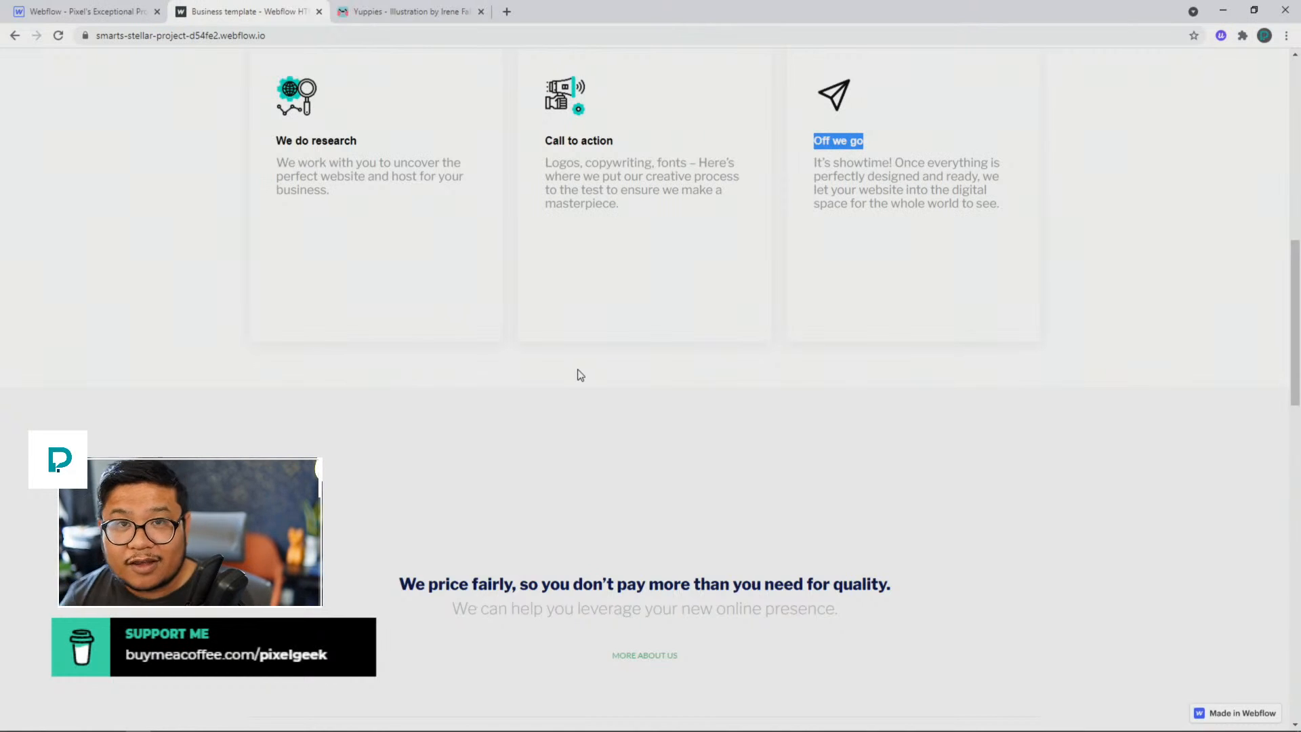
# Step: Compare the "More about us" link with the hero's "Get a free quote" button
pyautogui.scroll(-5, 581, 374)
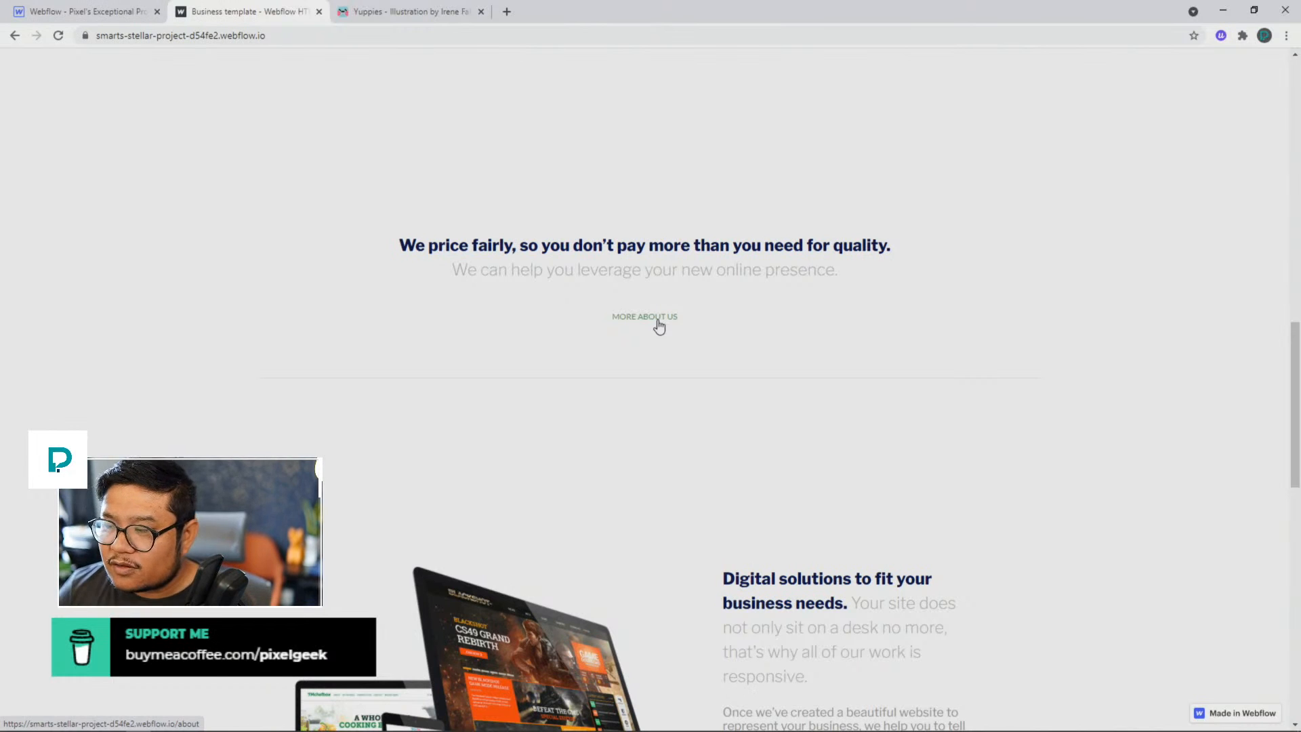
pyautogui.scroll(-2, 659, 327)
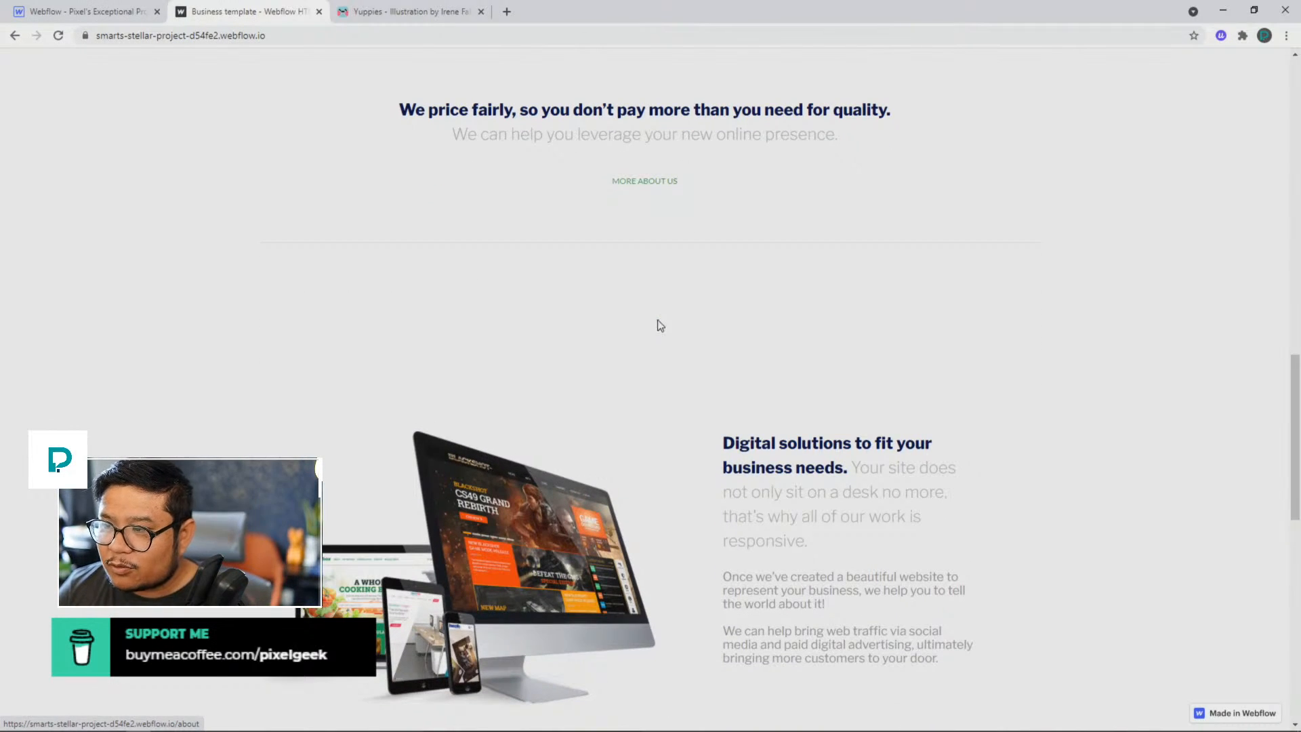
pyautogui.scroll(15, 659, 325)
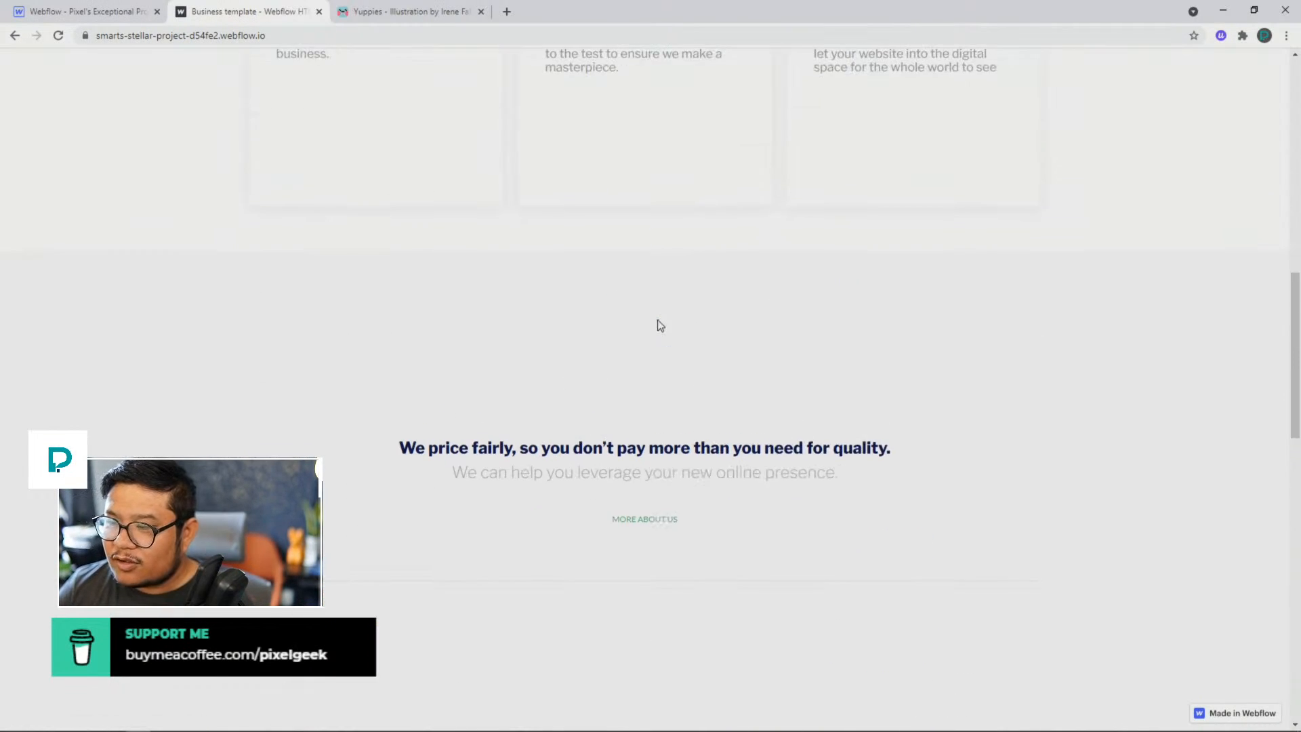
pyautogui.scroll(2, 659, 326)
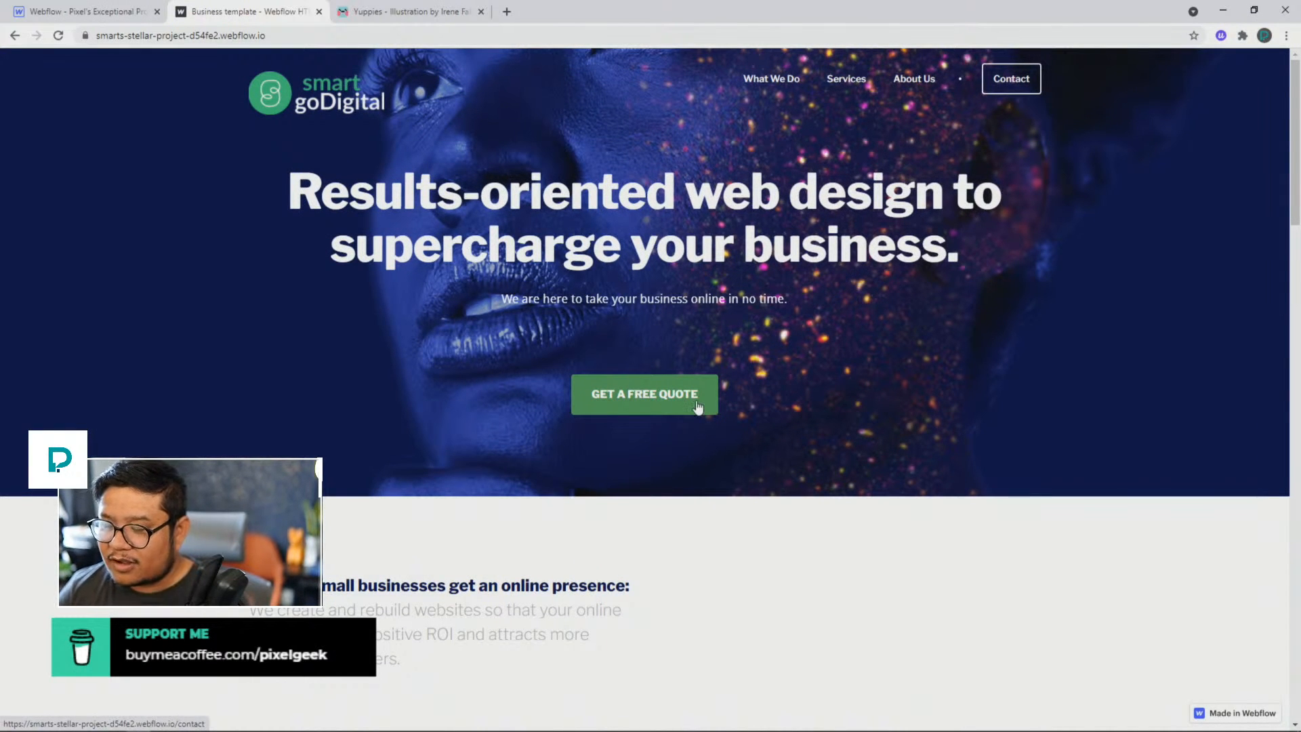
pyautogui.scroll(-13, 697, 407)
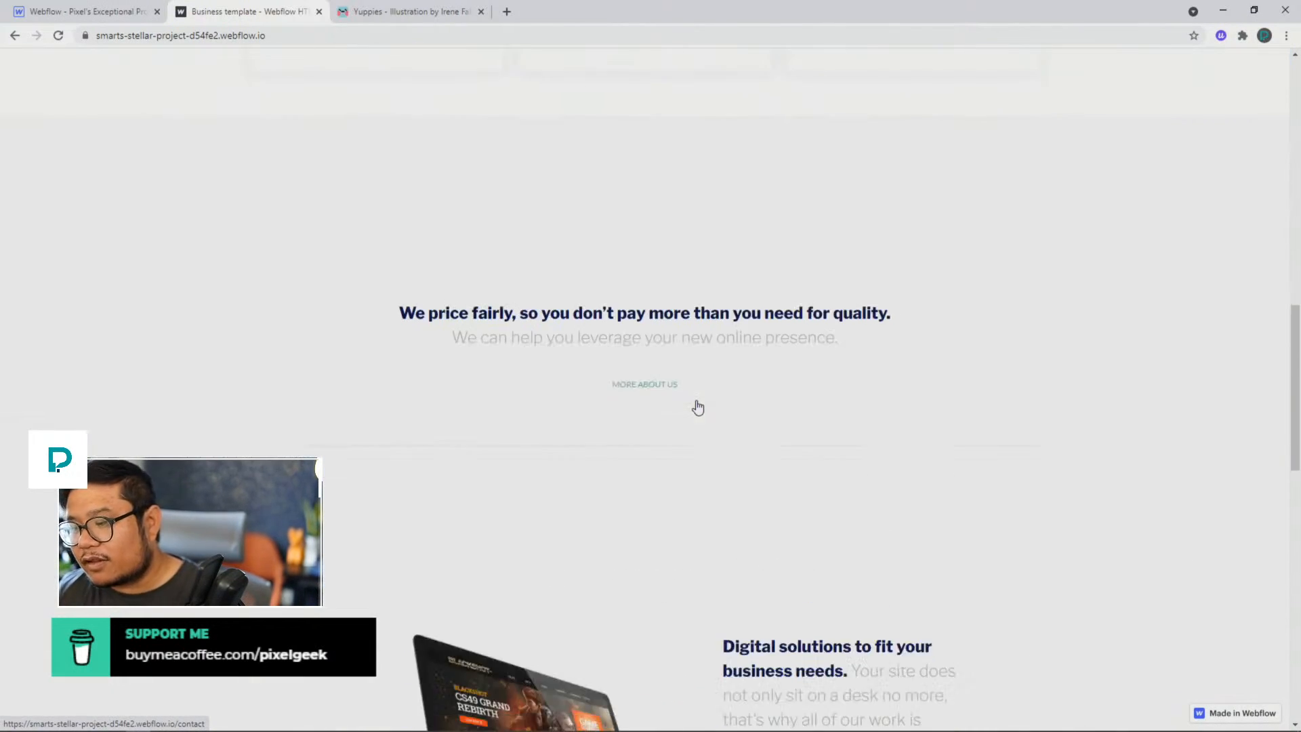
pyautogui.scroll(6, 642, 386)
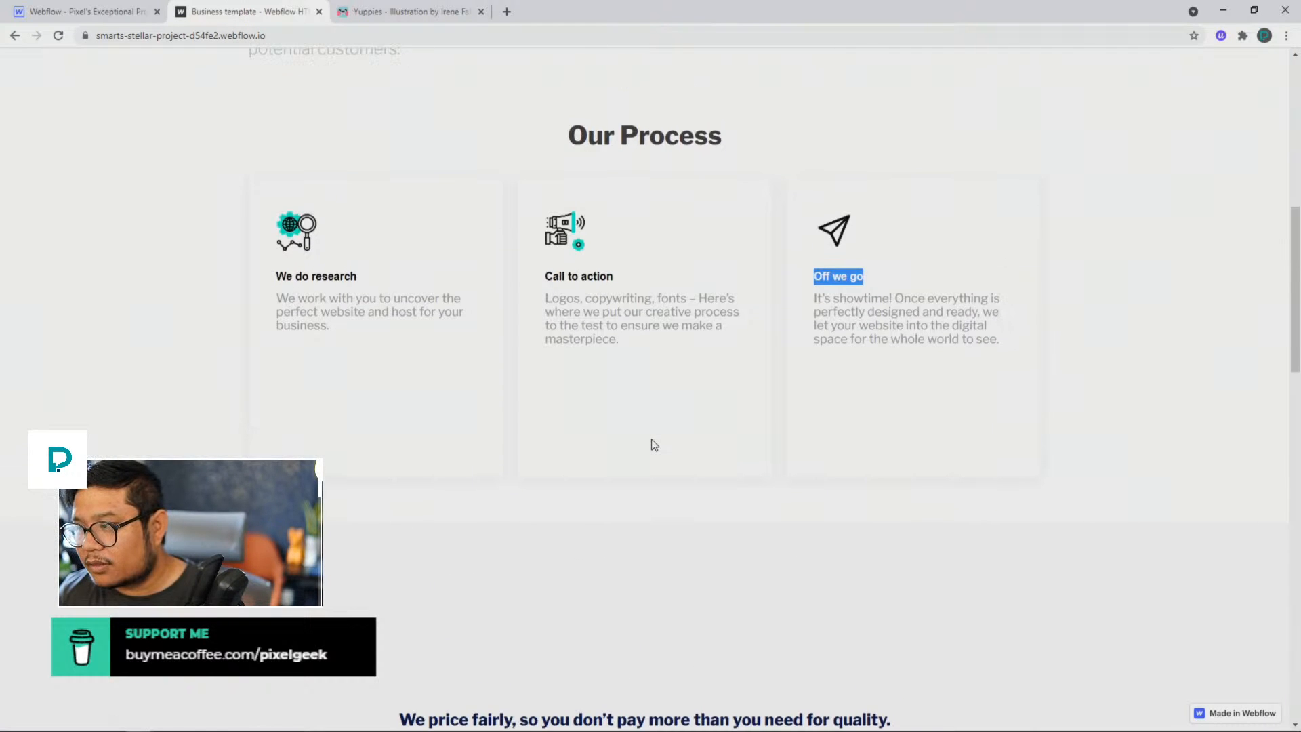
pyautogui.scroll(-7, 653, 444)
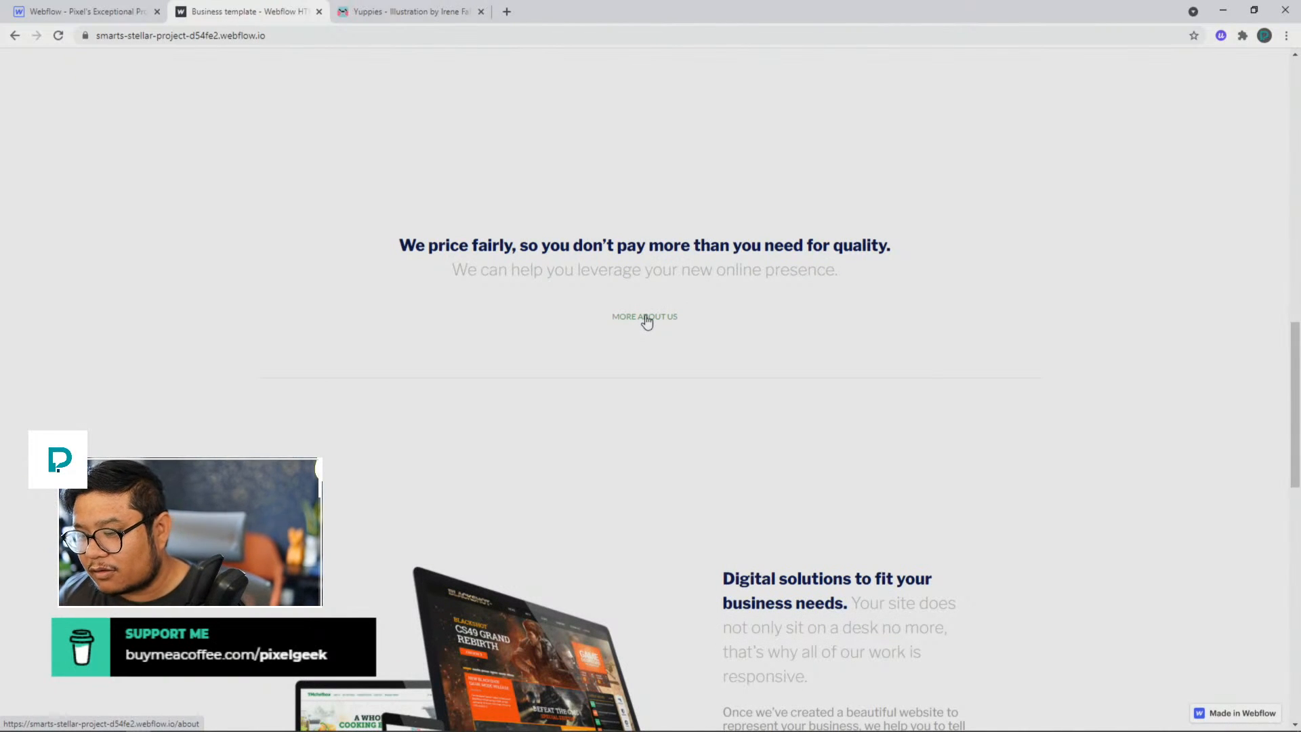
# Step: Examine the price ranges link, the "Join the digital transformation today" call to action and the footer
pyautogui.scroll(-8, 645, 319)
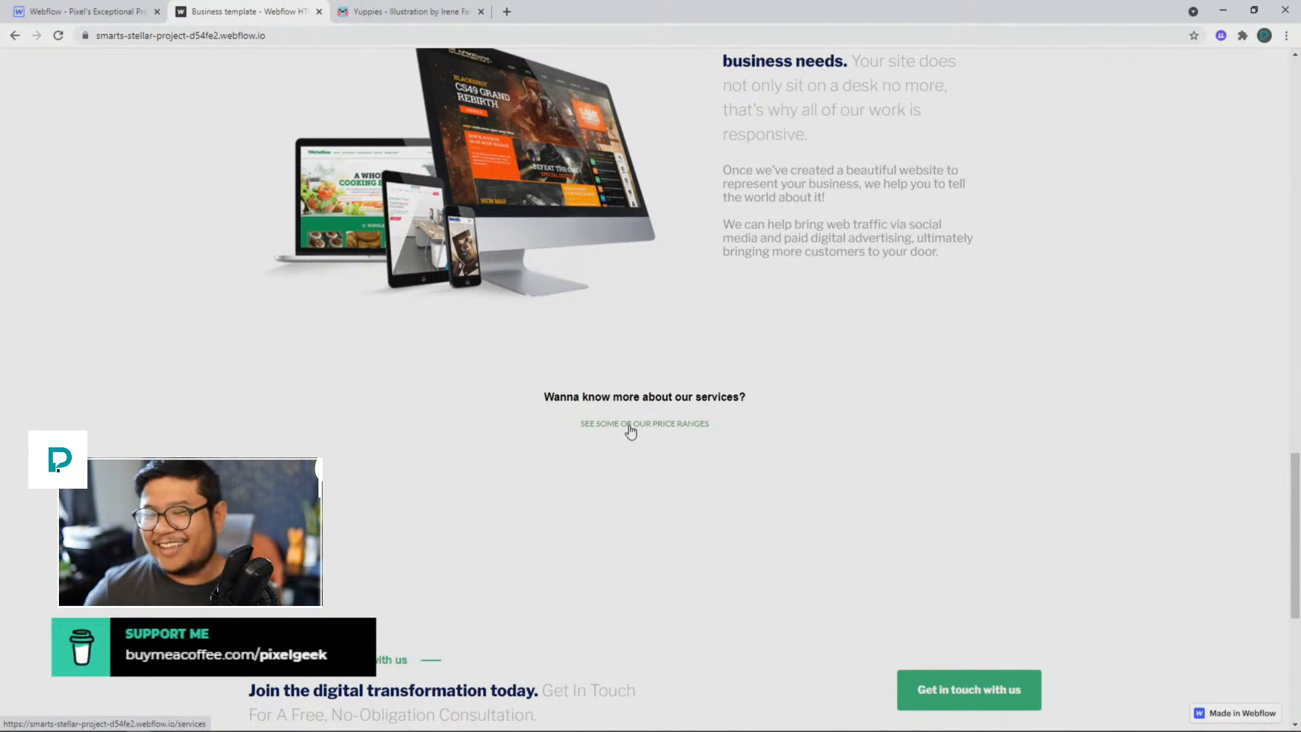
pyautogui.scroll(-5, 630, 430)
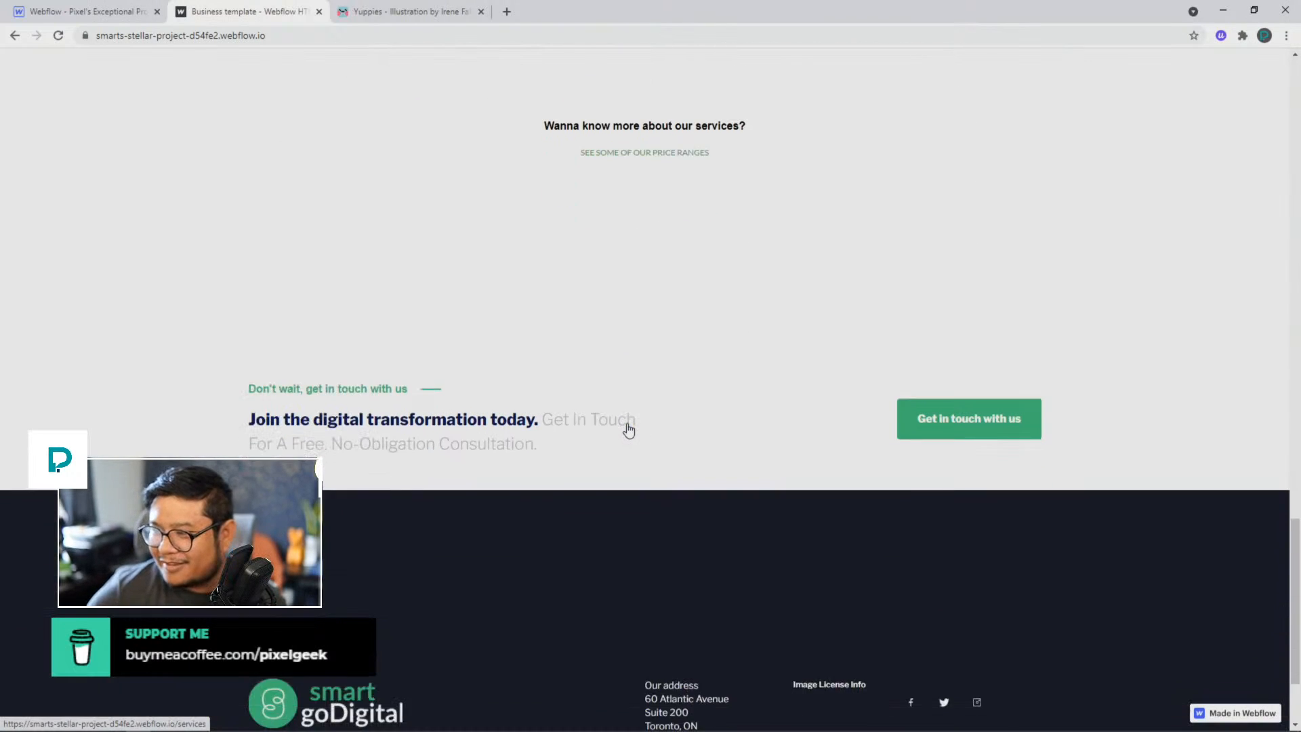
pyautogui.scroll(-2, 628, 430)
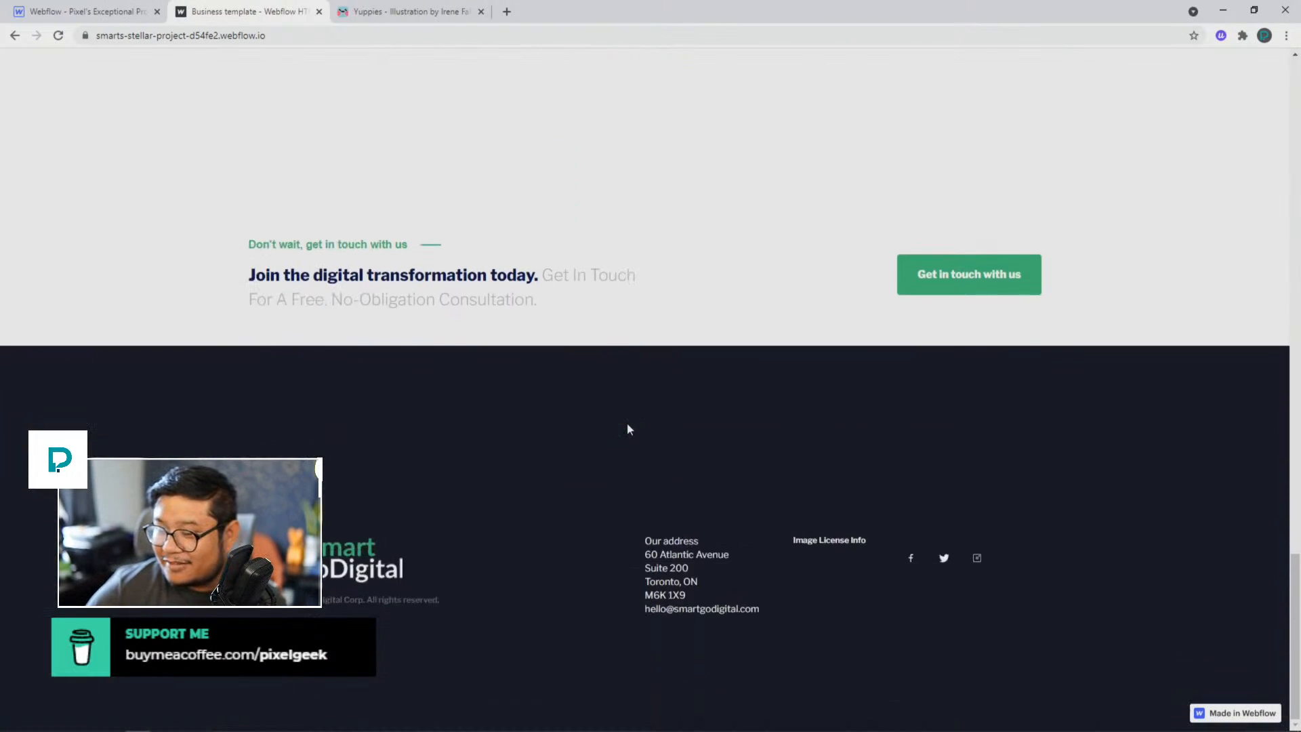
pyautogui.scroll(1, 628, 428)
pyautogui.scroll(3, 627, 429)
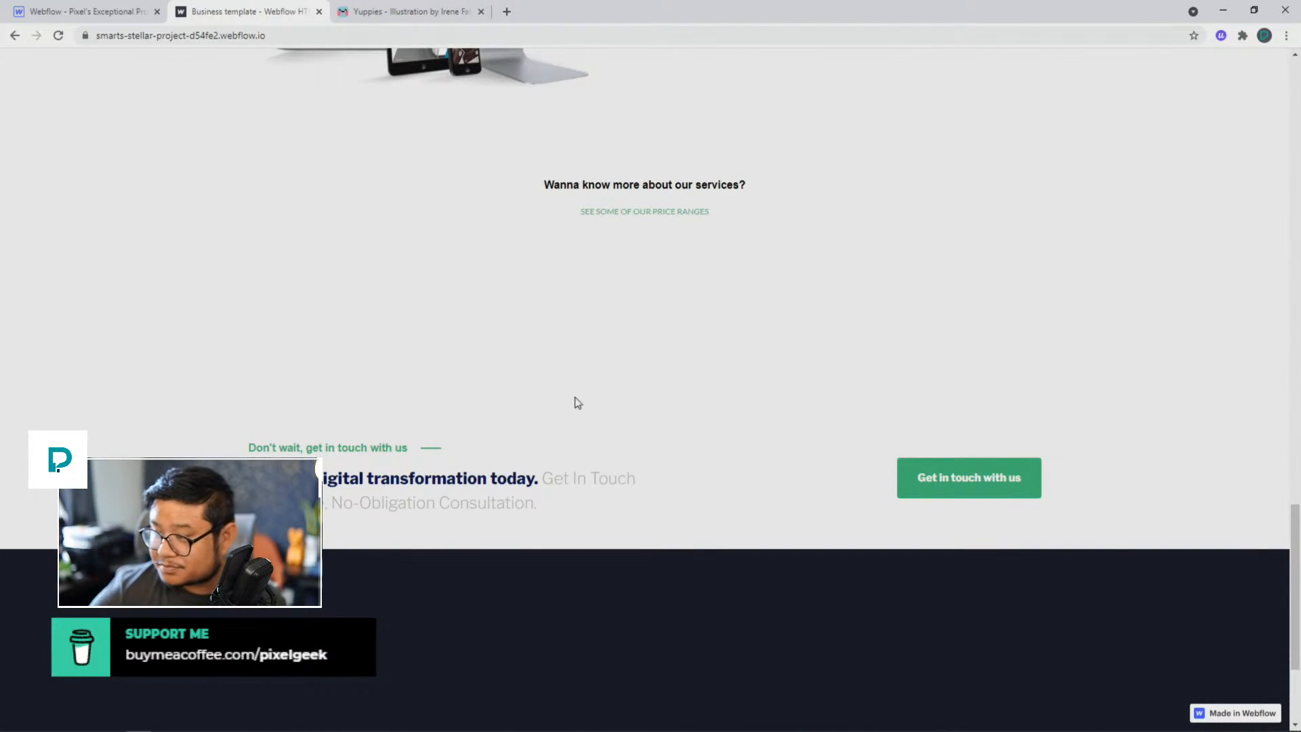
pyautogui.scroll(-3, 575, 403)
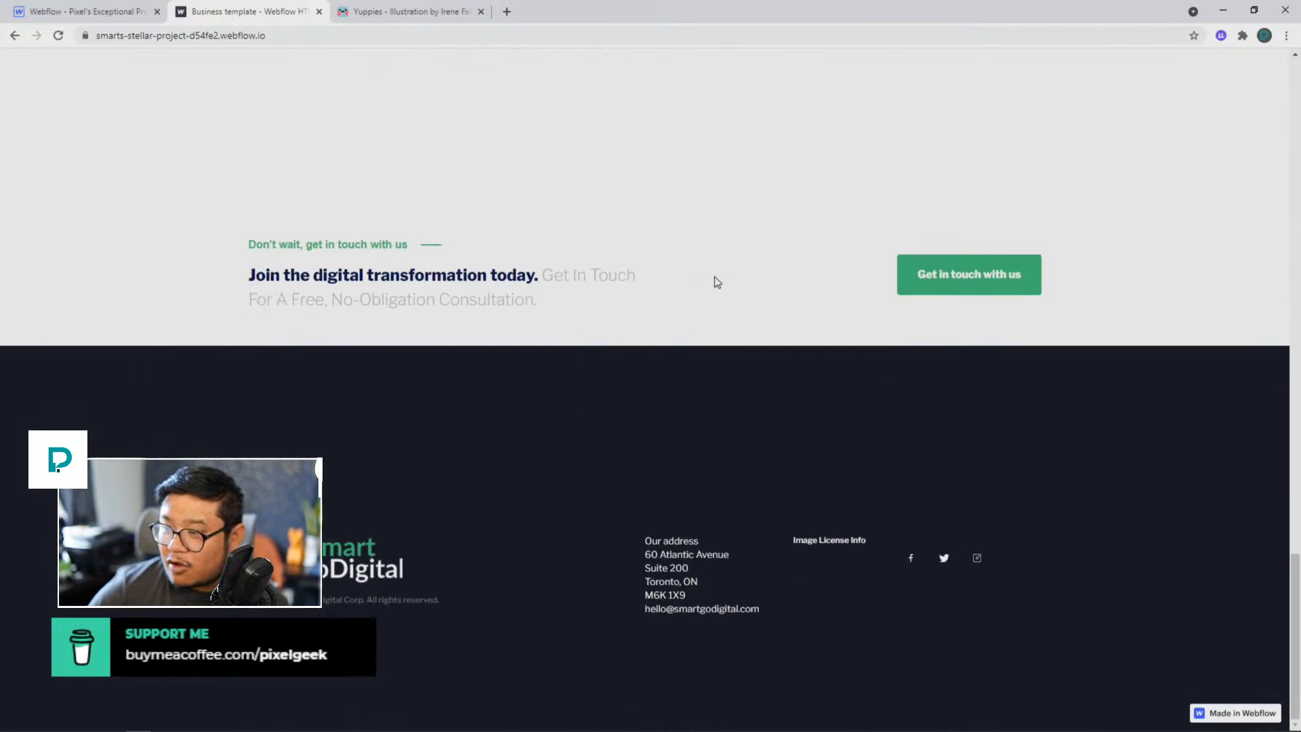
pyautogui.scroll(3, 737, 310)
pyautogui.scroll(-3, 740, 311)
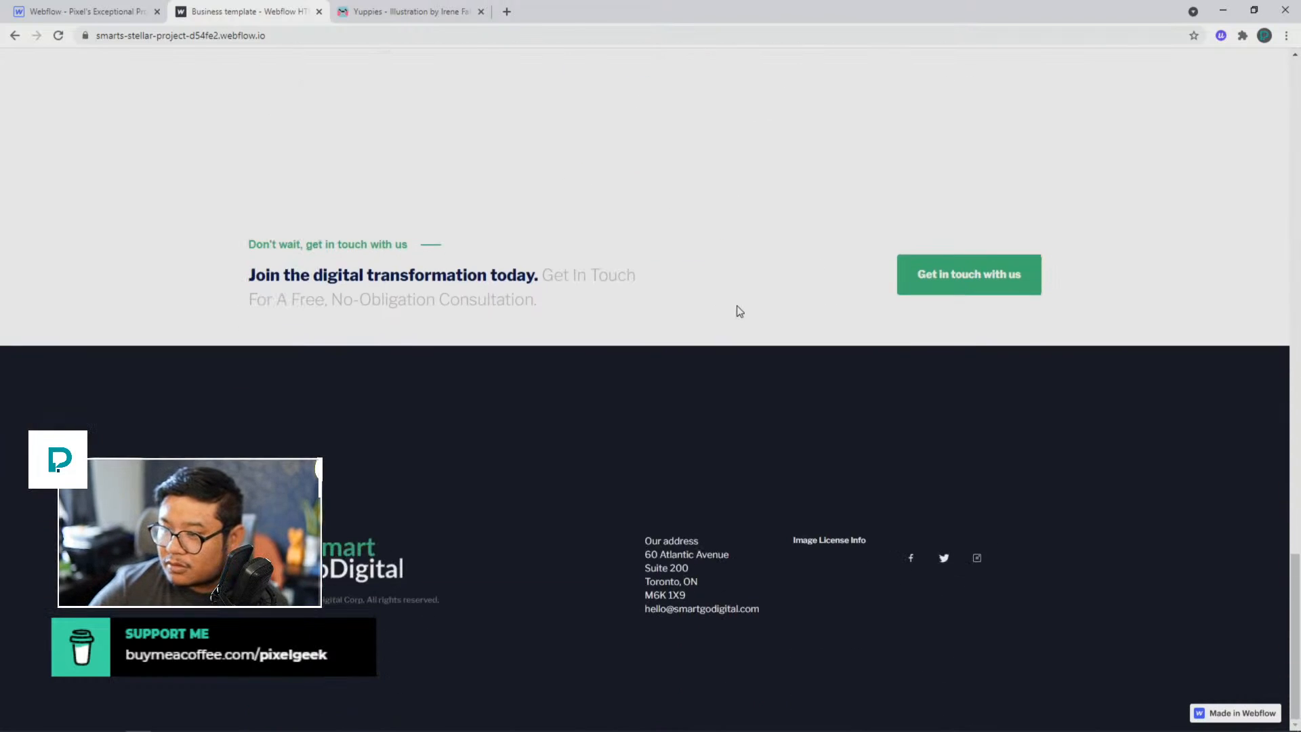
pyautogui.rightClick(740, 311)
pyautogui.click(498, 122)
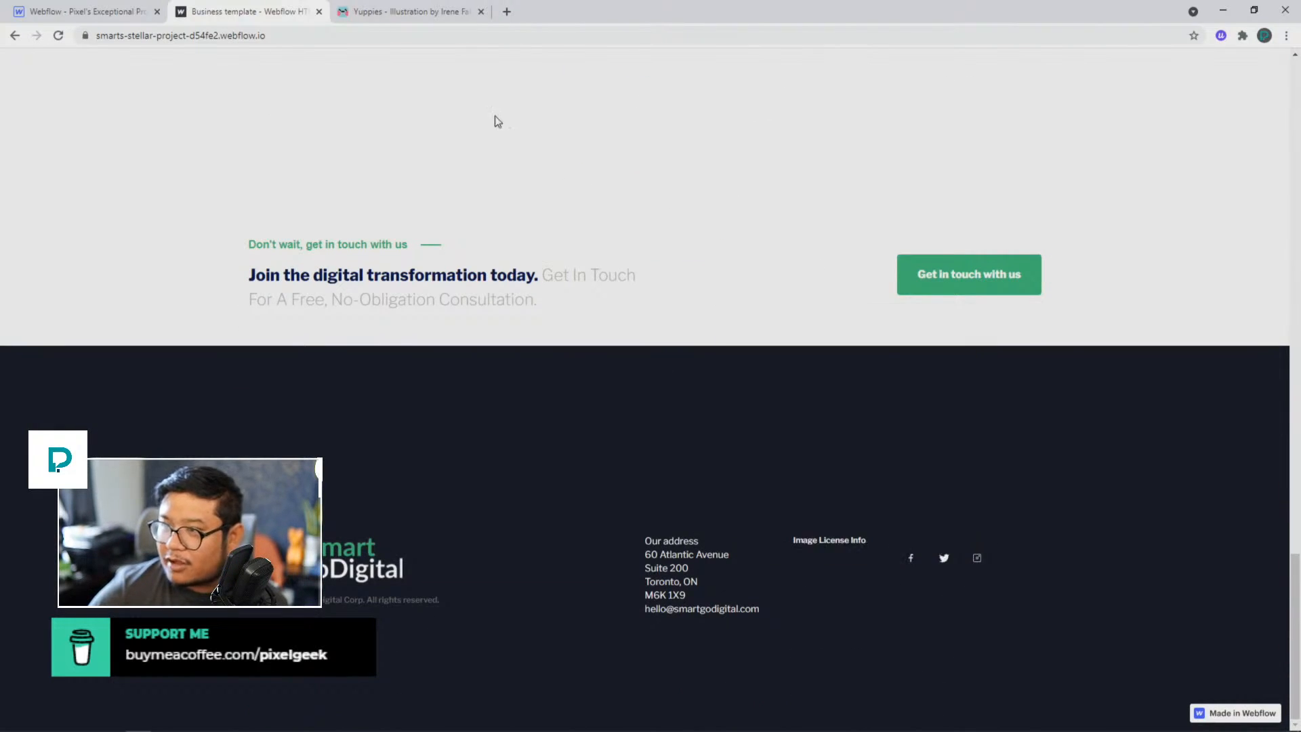
# Step: Open qualified.com in a new tab, look over its homepage, and return to the smart goDigital site
pyautogui.click(507, 13)
pyautogui.write('qualifi')
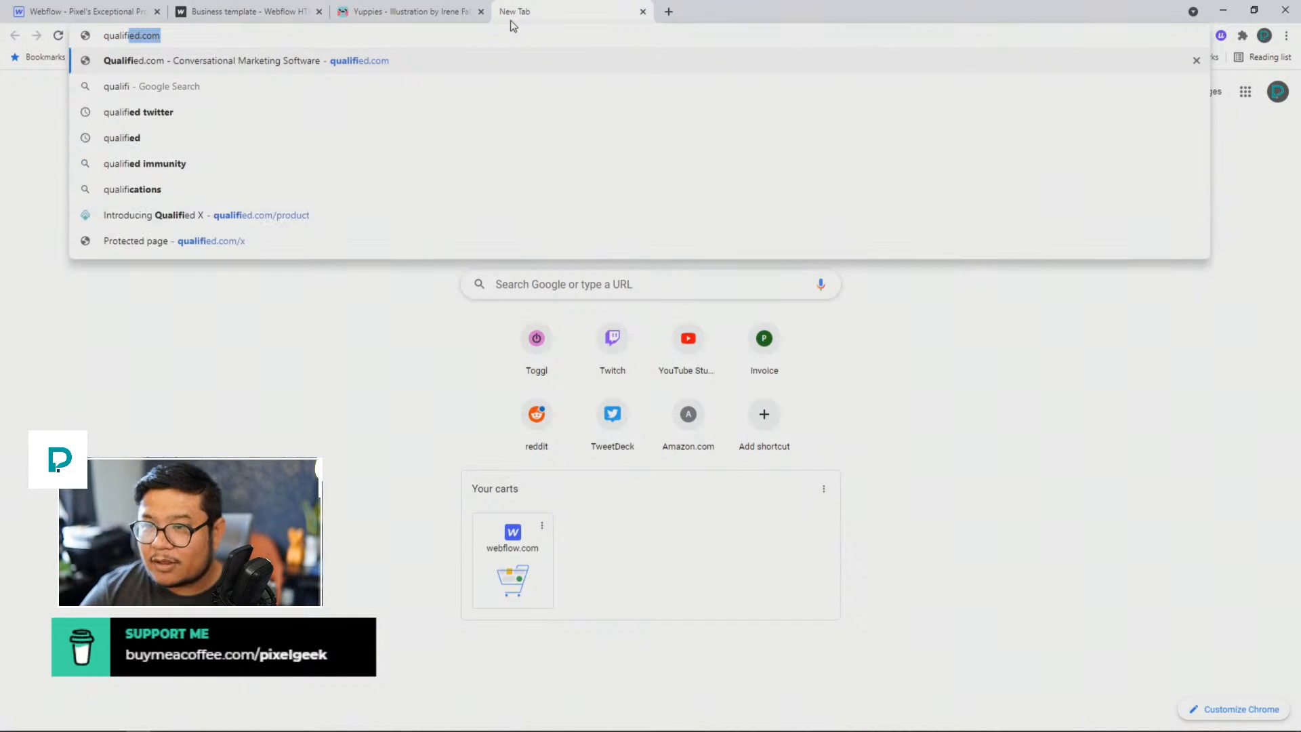
pyautogui.press('Return')
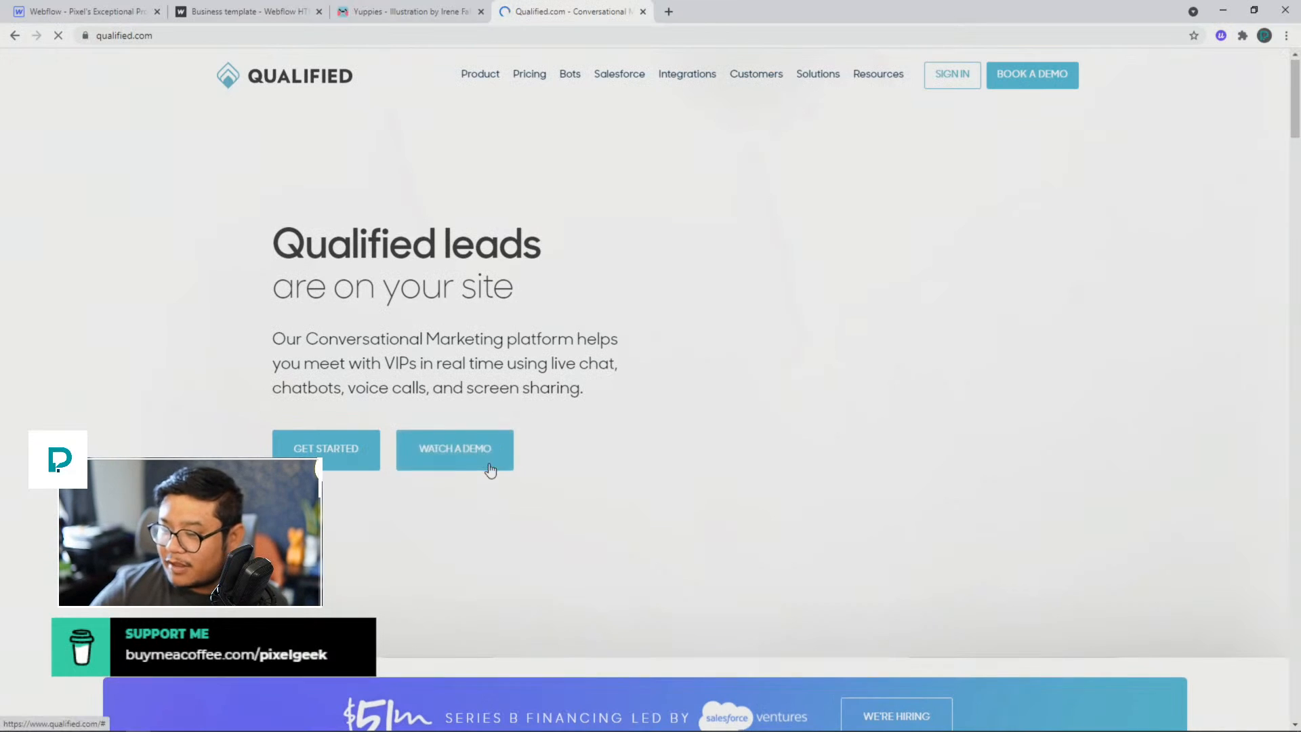
pyautogui.scroll(-3, 489, 463)
pyautogui.scroll(-2, 489, 464)
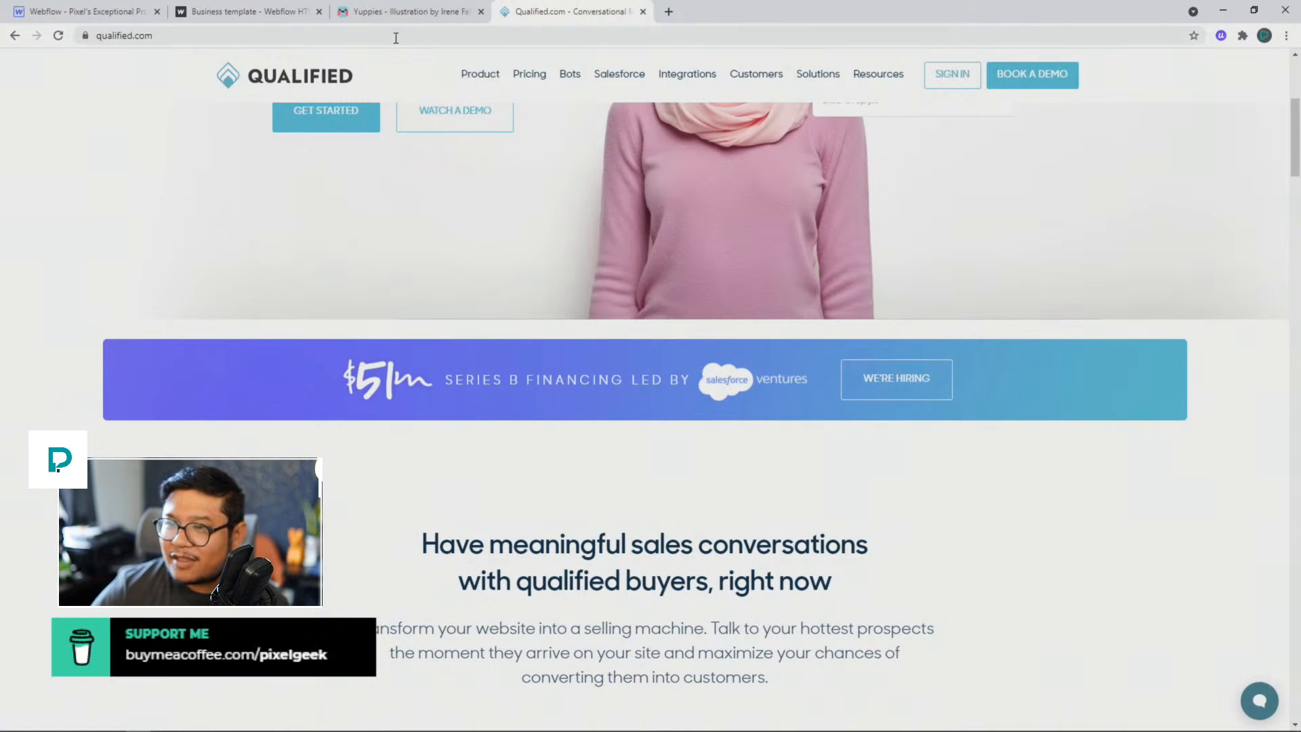
pyautogui.click(288, 19)
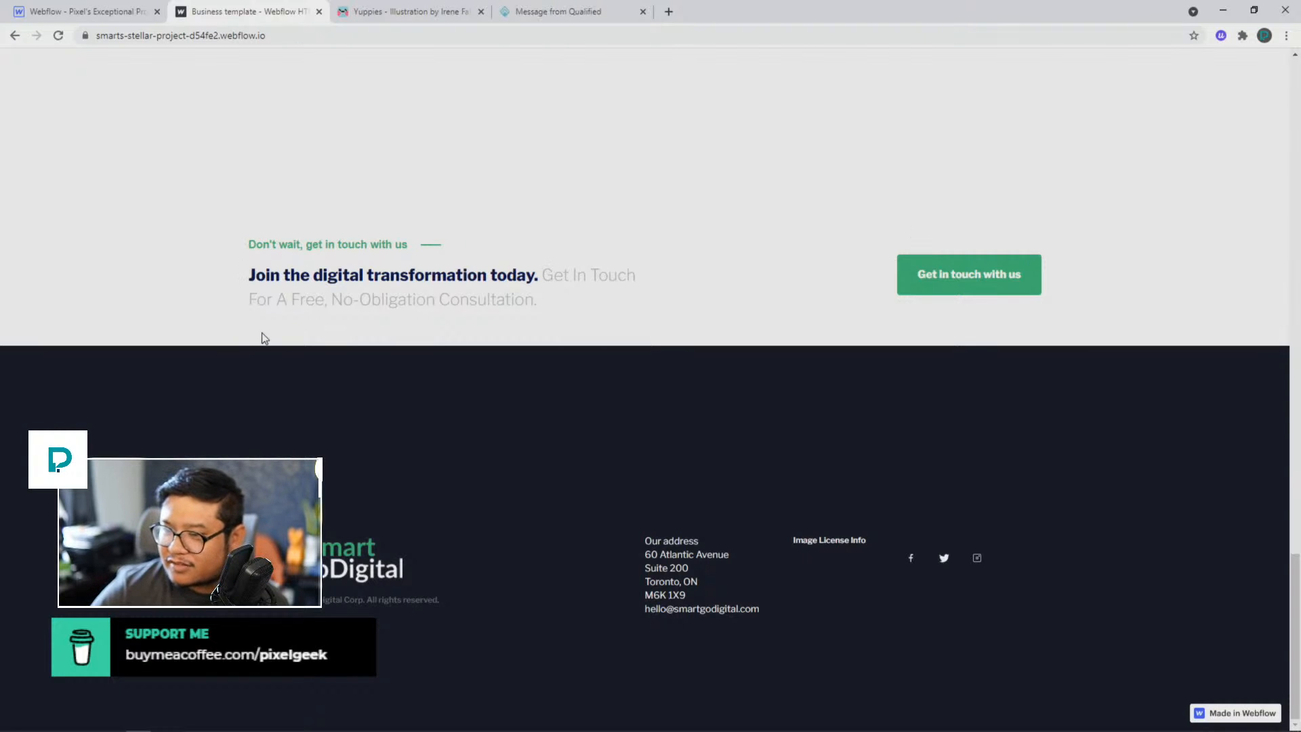
# Step: Look over the qualified.com homepage down to its footer, close it, and return to the top of the smart goDigital homepage
pyautogui.click(532, 13)
pyautogui.scroll(-20, 543, 467)
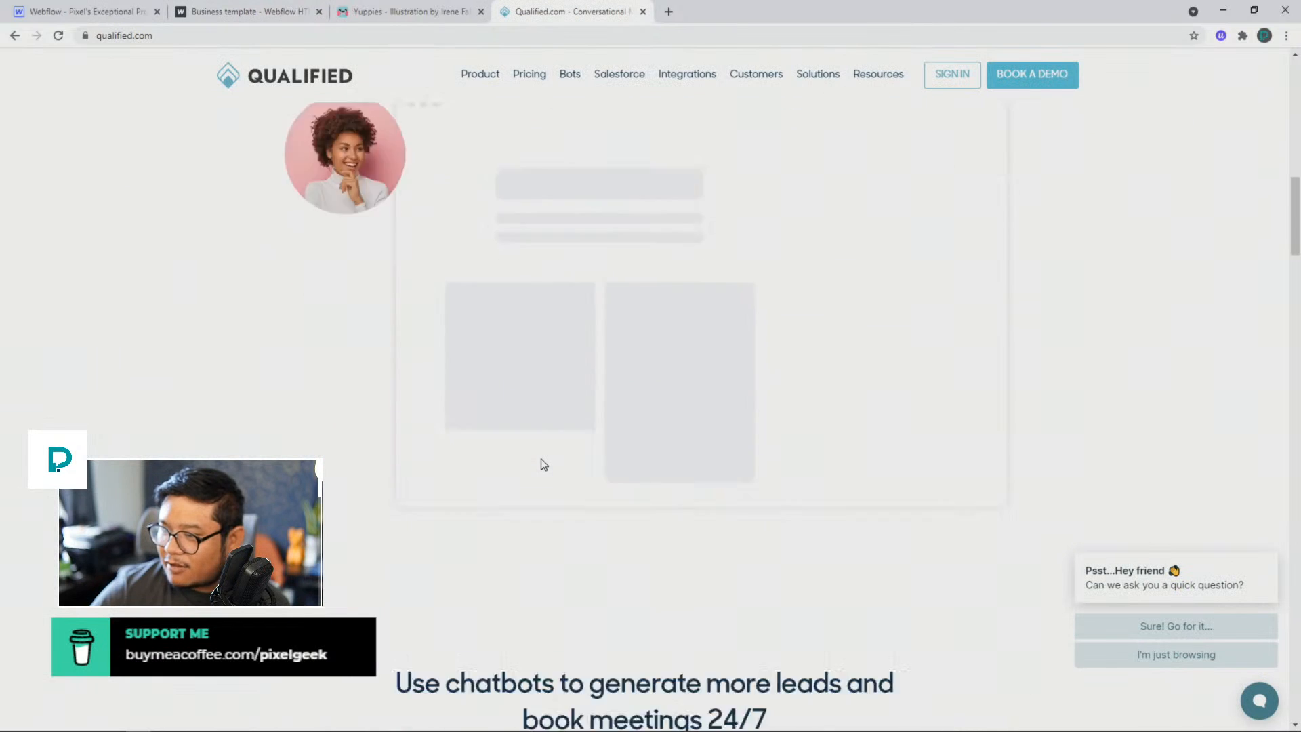
pyautogui.scroll(-20, 544, 464)
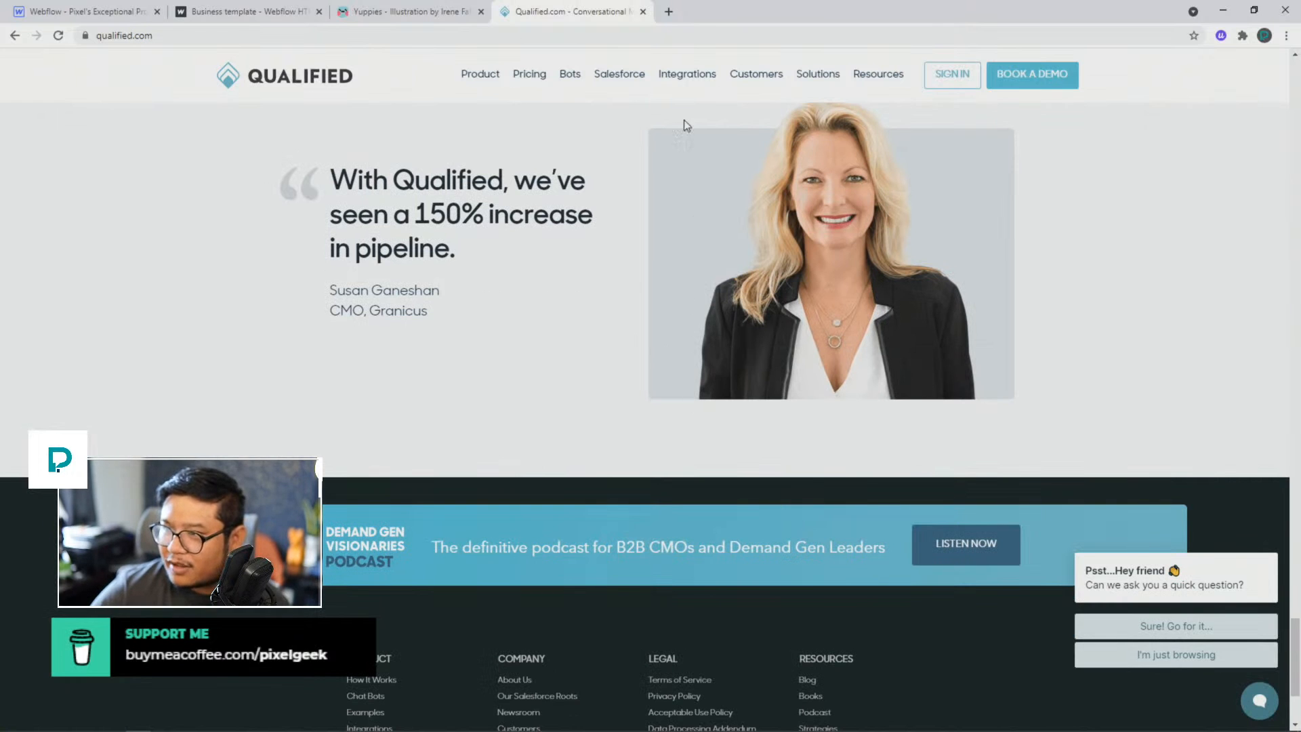
pyautogui.click(642, 11)
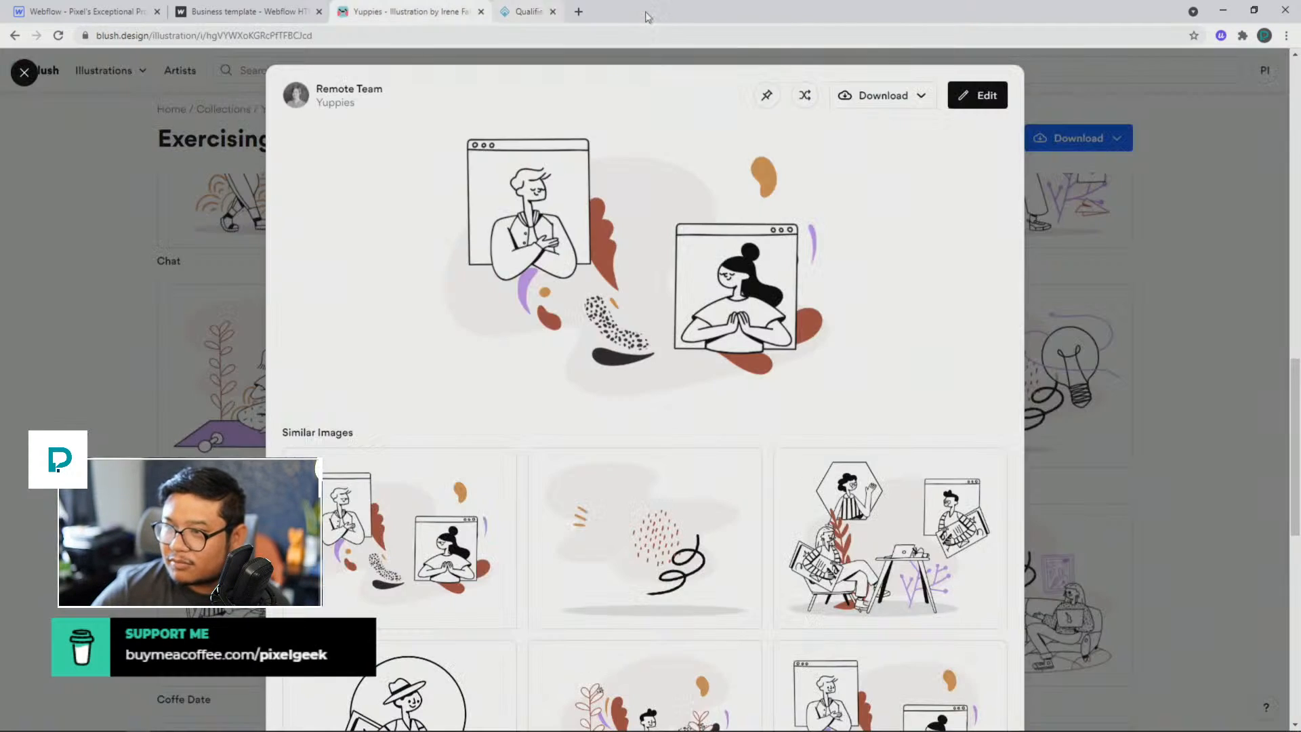
pyautogui.click(244, 12)
pyautogui.scroll(5, 479, 467)
pyautogui.scroll(15, 481, 454)
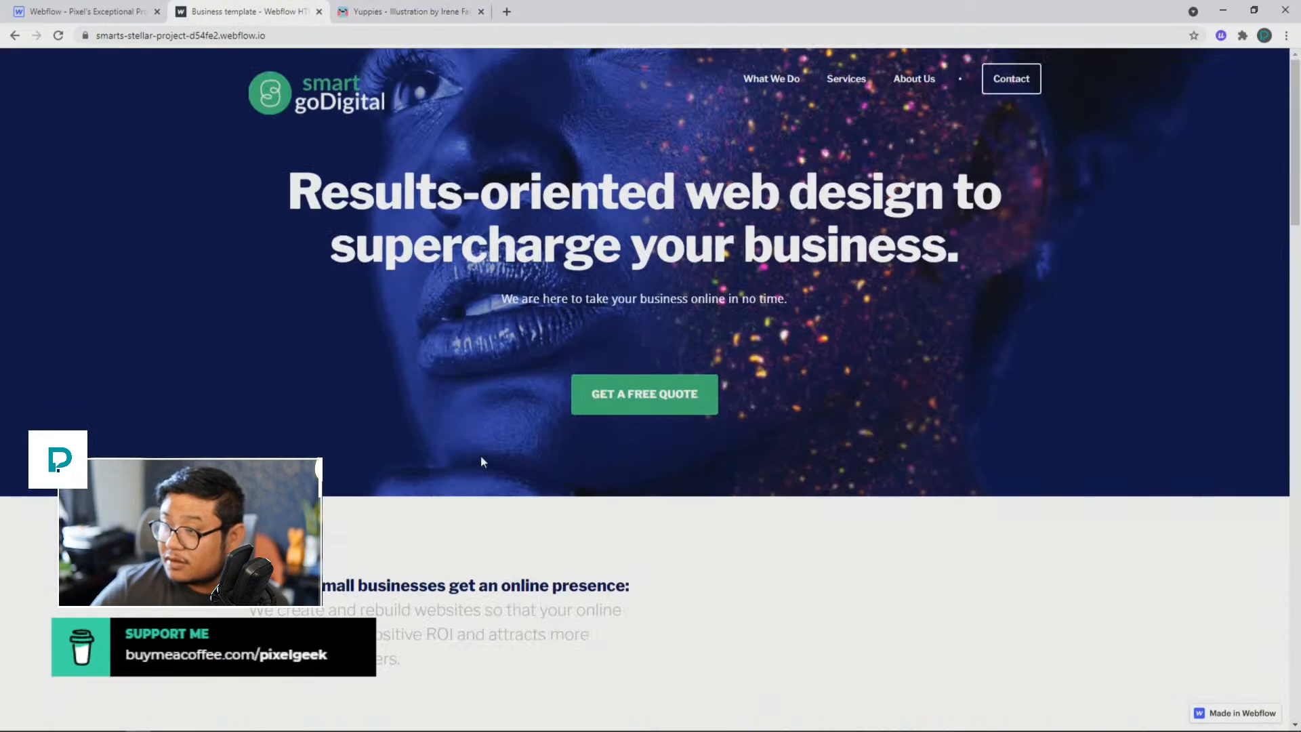
# Step: Open the What We Do page and look over its hero, feature cards and service cards
pyautogui.click(788, 78)
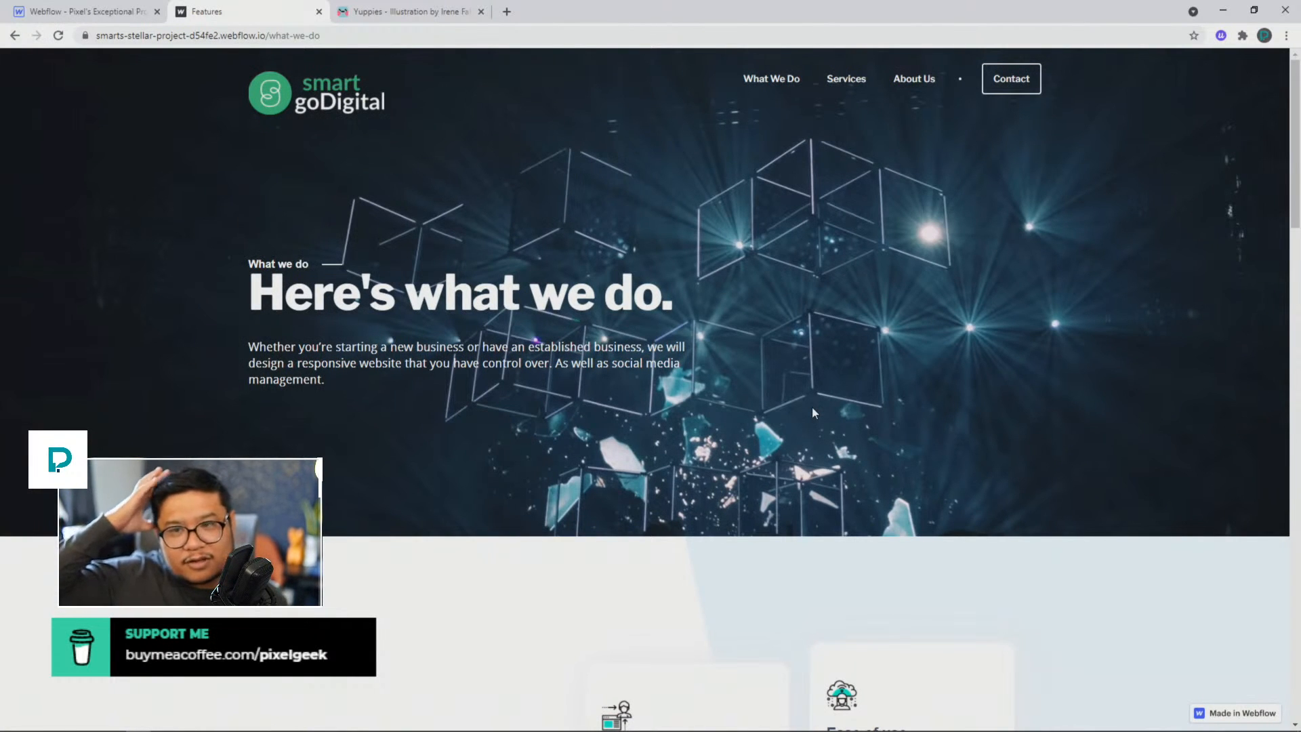
pyautogui.scroll(-5, 811, 408)
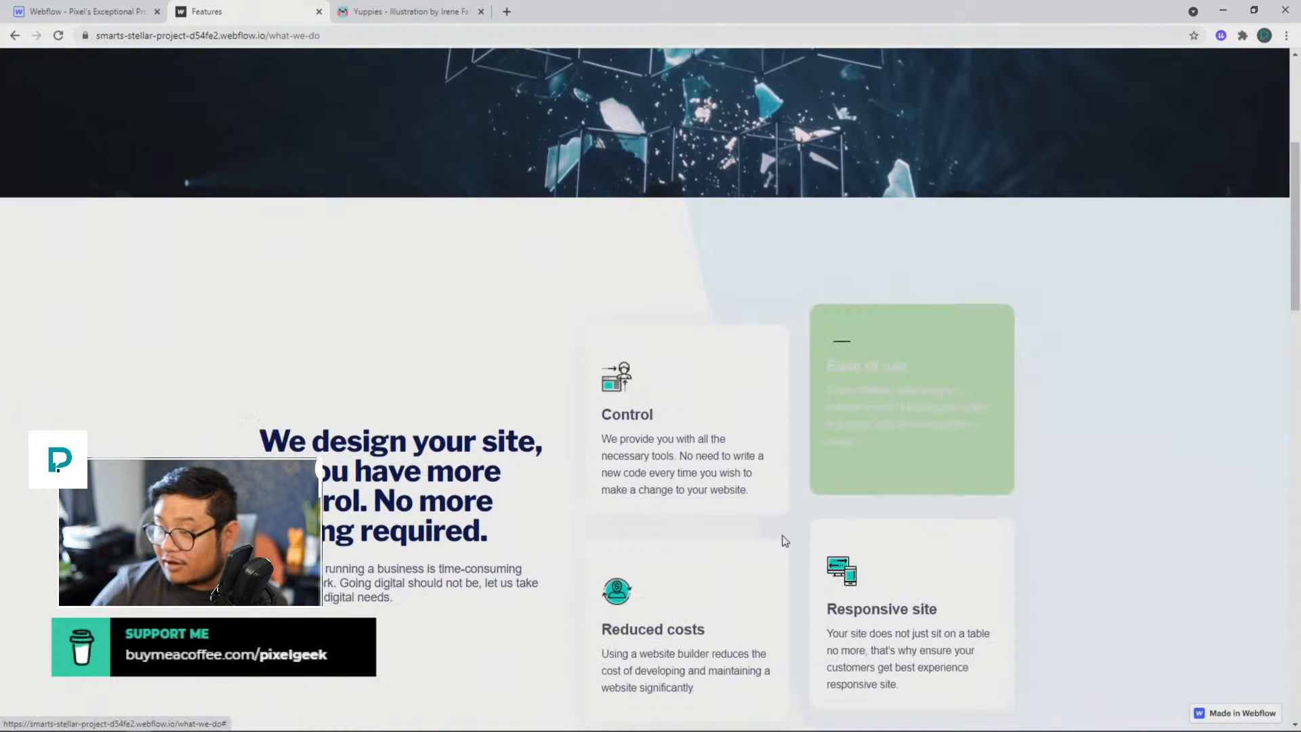
pyautogui.scroll(5, 522, 340)
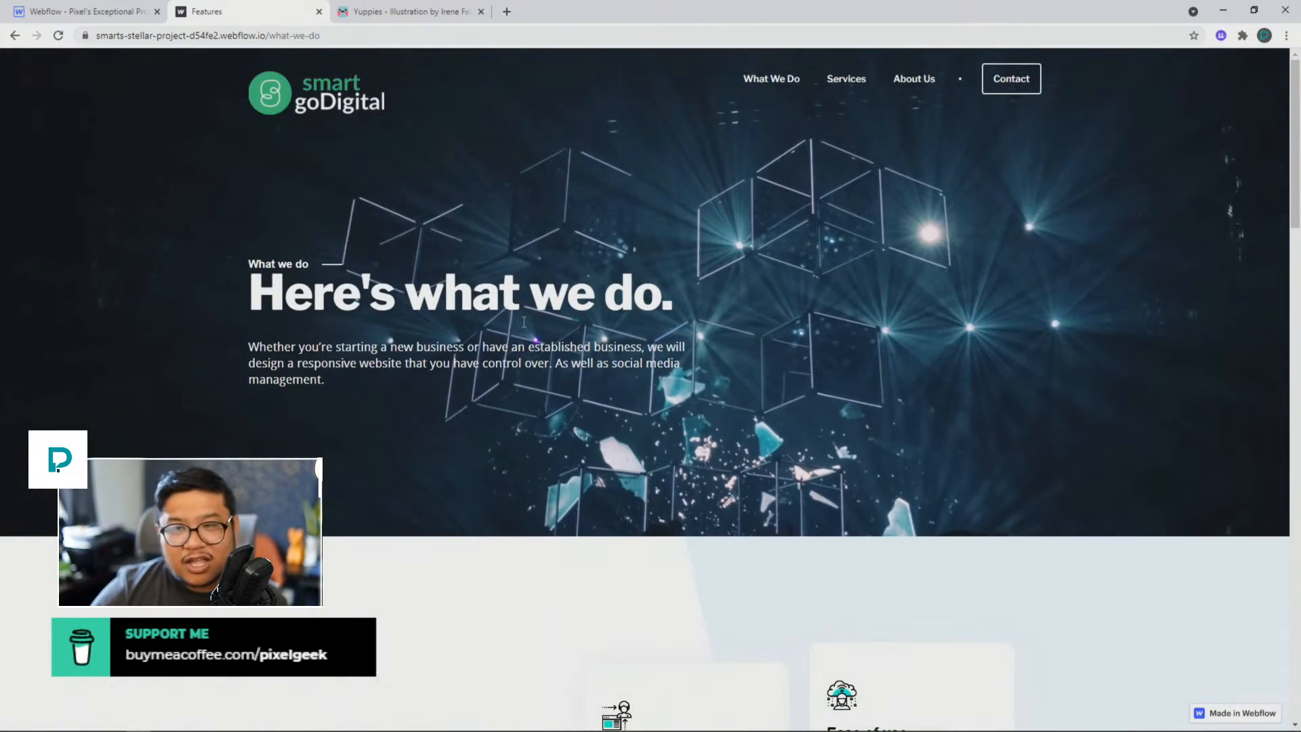
pyautogui.scroll(-15, 343, 317)
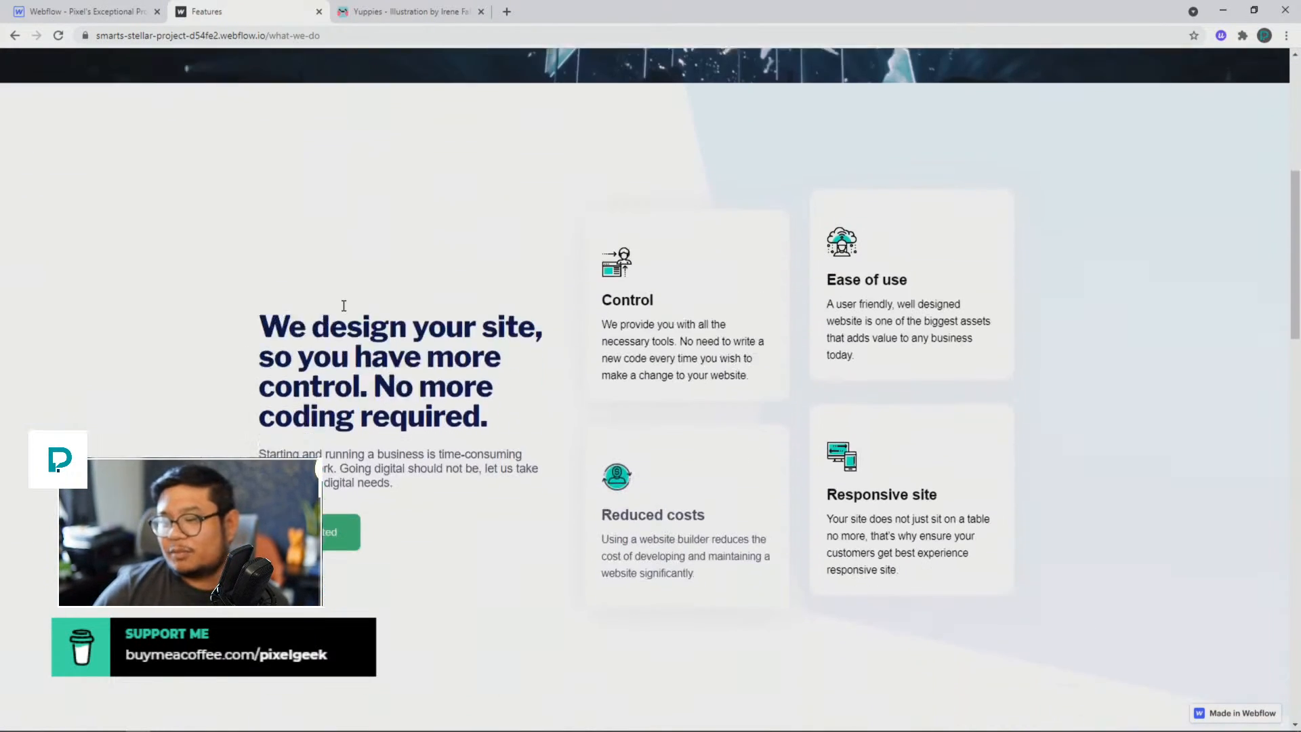
pyautogui.scroll(-9, 343, 305)
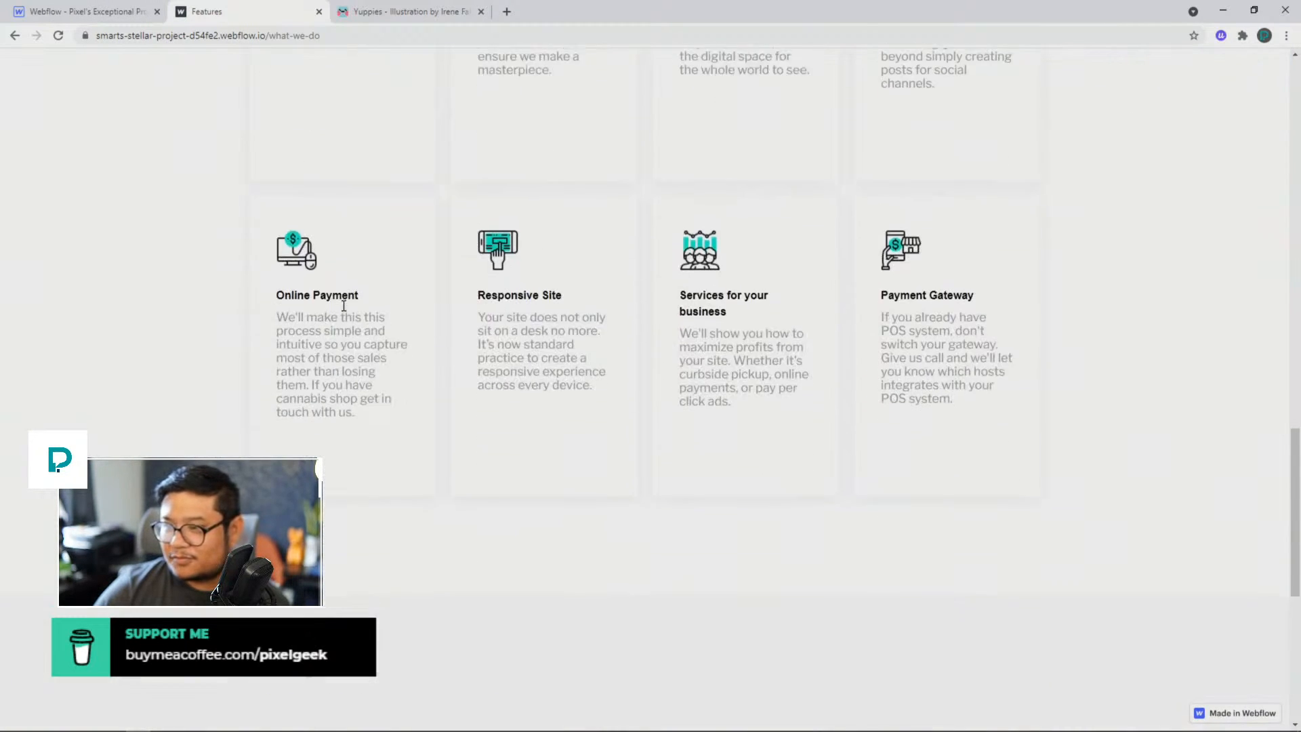
pyautogui.scroll(-5, 343, 311)
pyautogui.scroll(7, 343, 307)
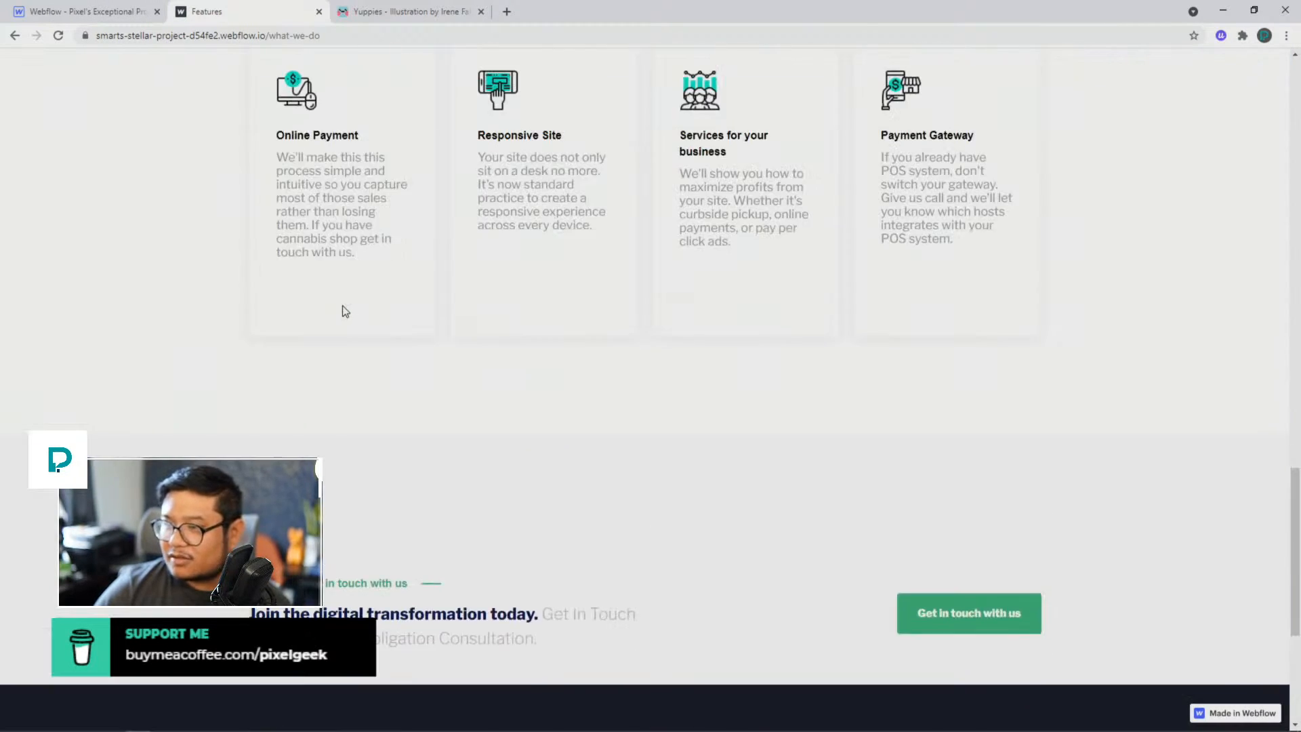
# Step: Examine the description text in the "We do research" card and the rest of the page down to the footer
pyautogui.scroll(4, 342, 305)
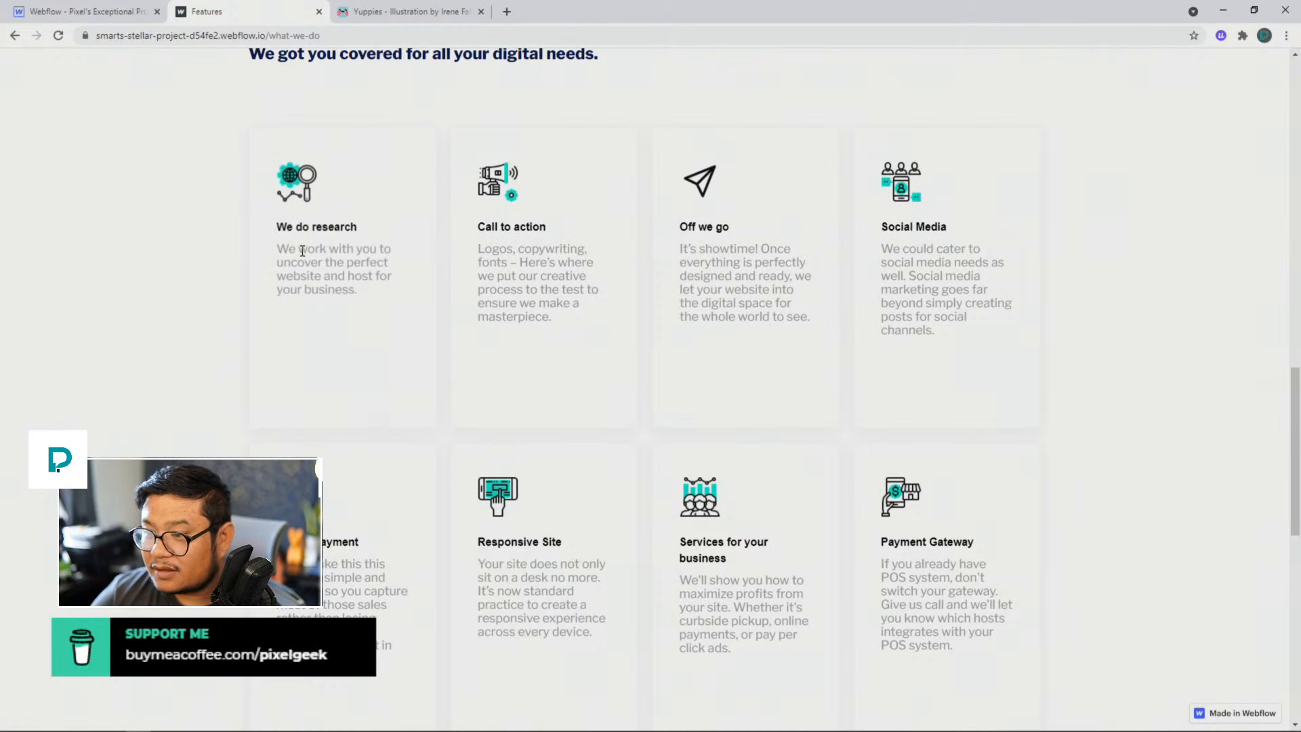
pyautogui.tripleClick(343, 249)
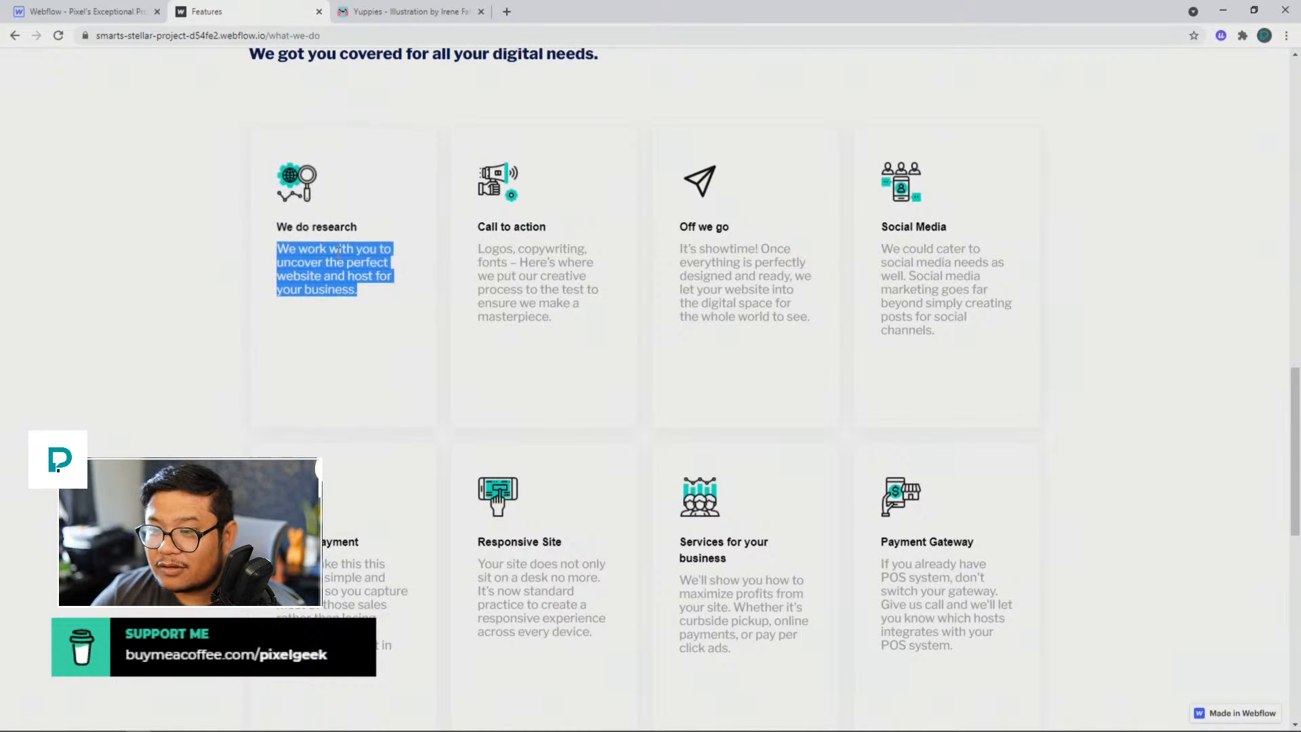
pyautogui.click(225, 268)
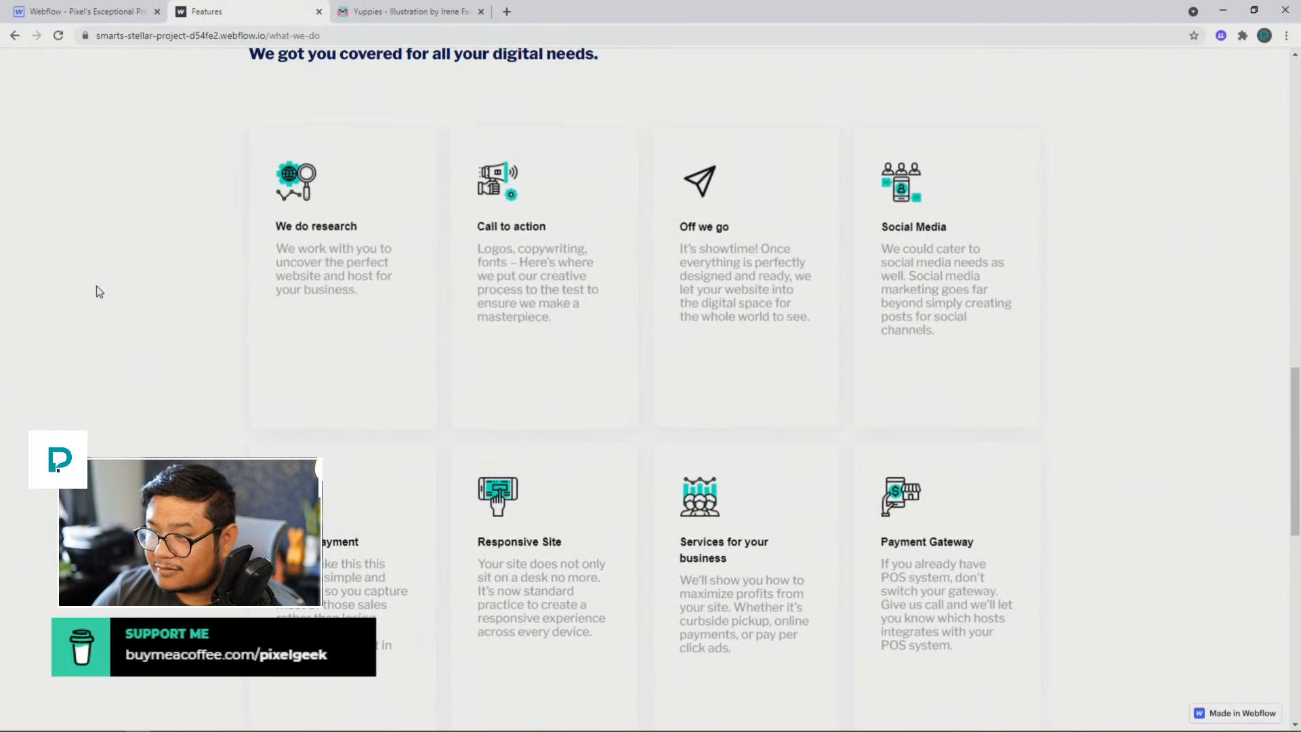
pyautogui.scroll(-1, 98, 291)
pyautogui.scroll(-10, 96, 288)
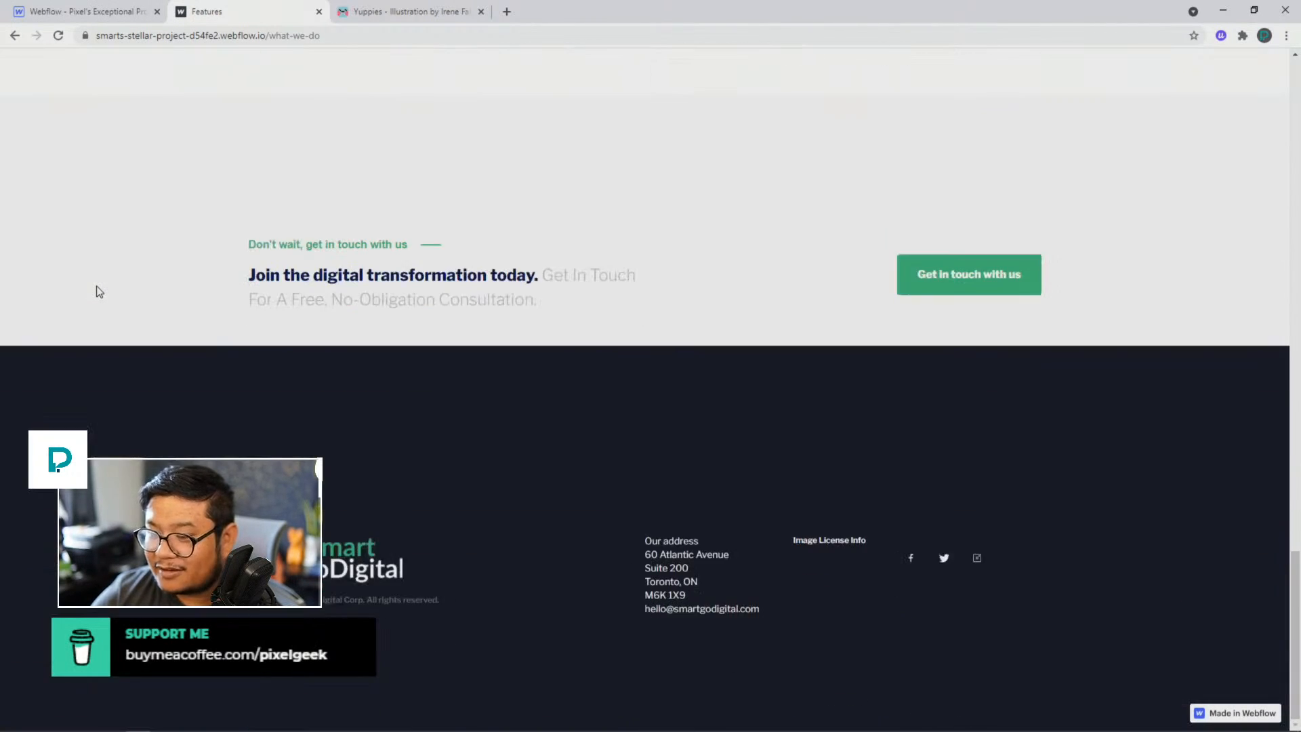
# Step: Open the Services page and view the intro section with the social media icons
pyautogui.press('Home')
pyautogui.click(845, 79)
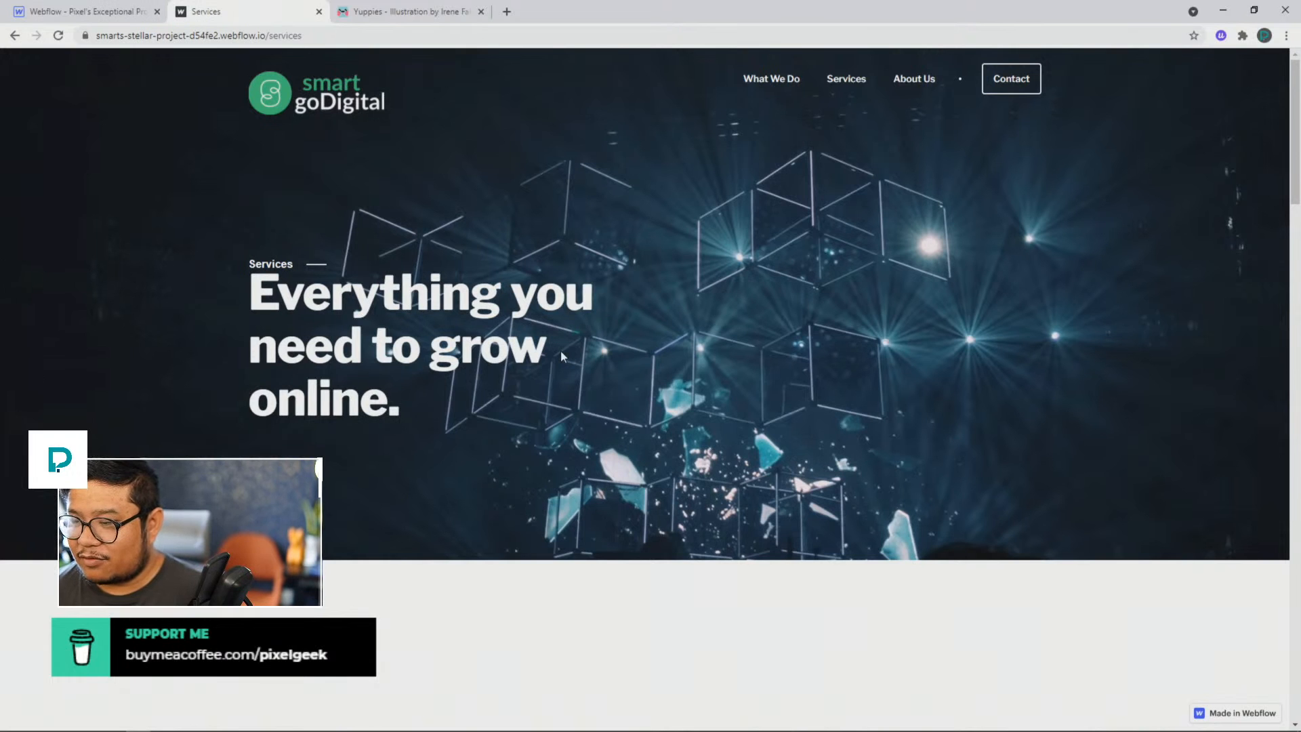
pyautogui.scroll(-5, 561, 355)
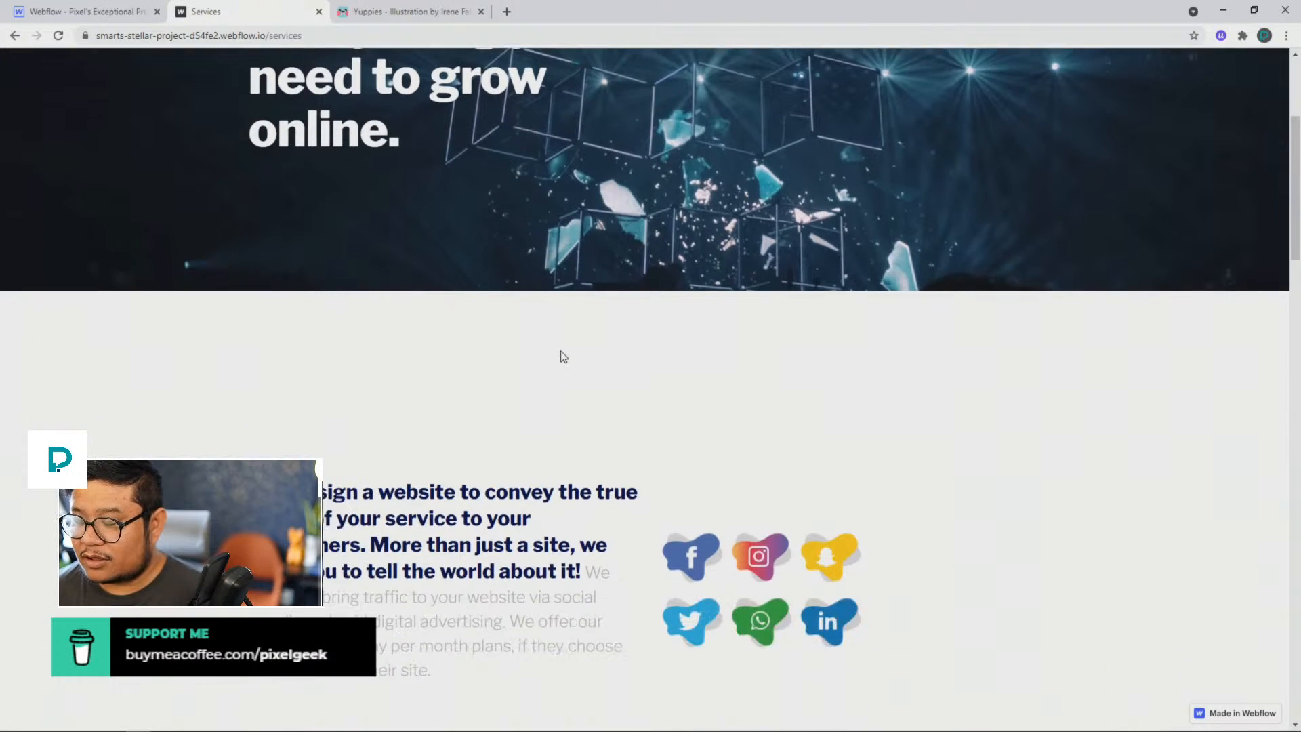
pyautogui.scroll(-3, 561, 355)
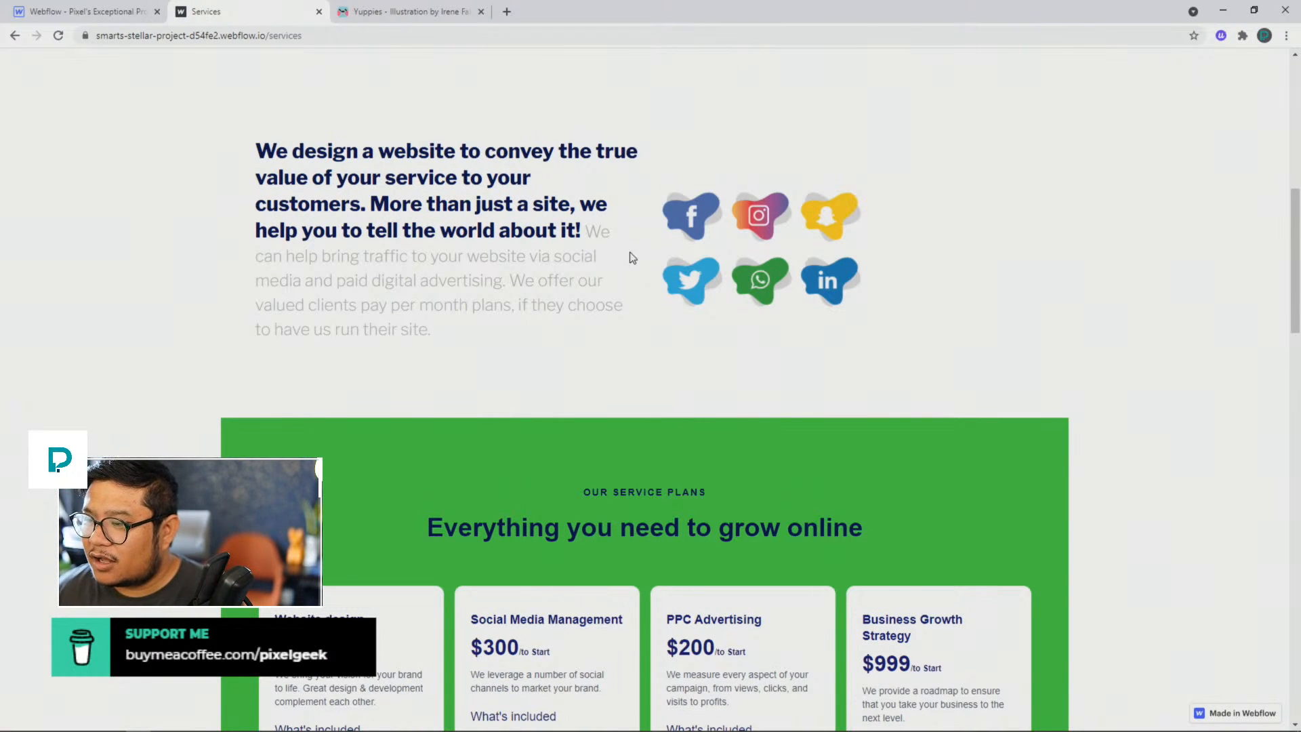
# Step: Compare the bold heading text with the light gray copy that follows it in the Services intro paragraph
pyautogui.moveTo(587, 229); pyautogui.dragTo(601, 254)
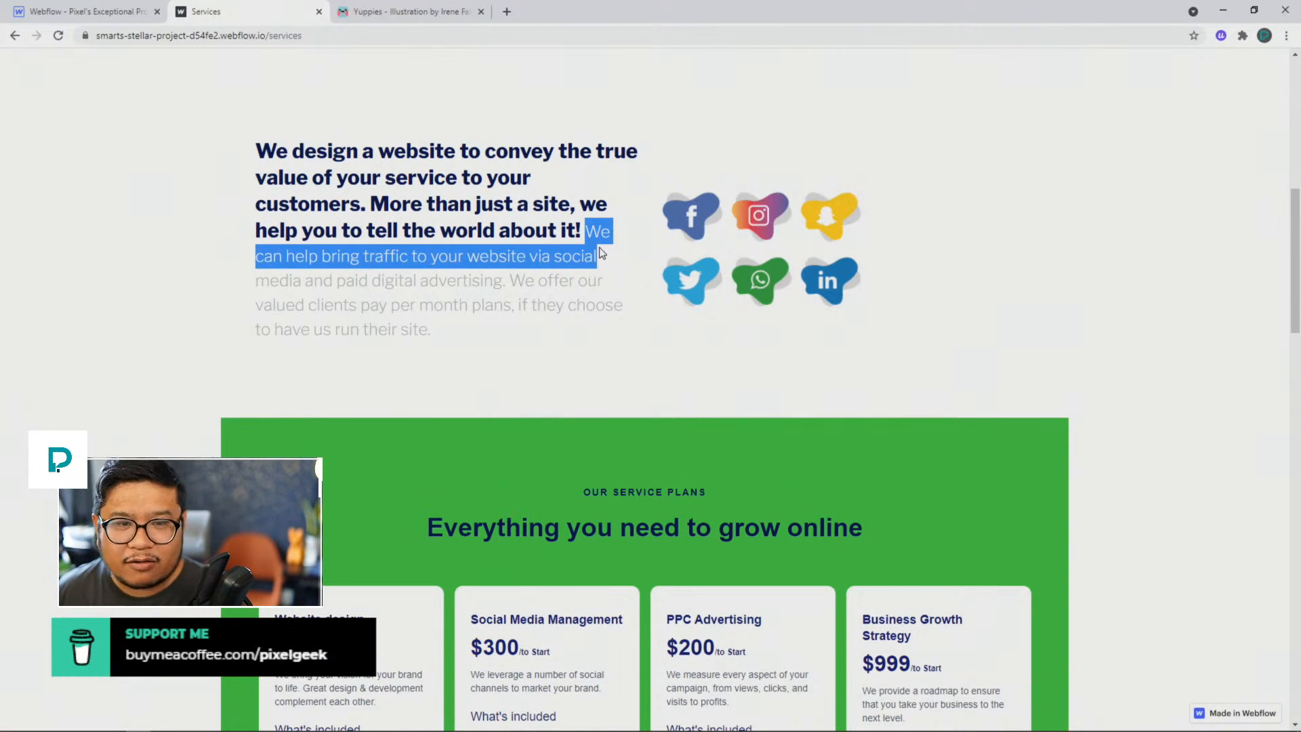
pyautogui.click(590, 227)
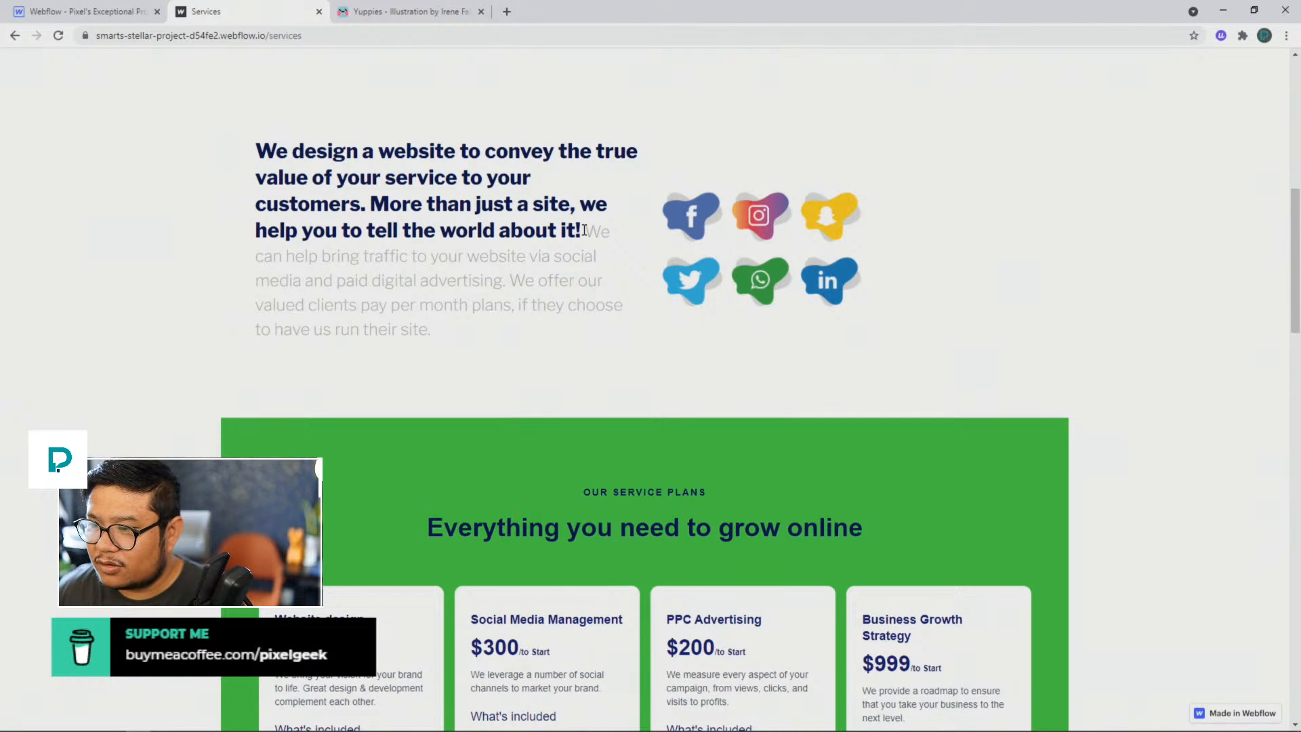
pyautogui.moveTo(566, 229); pyautogui.dragTo(267, 150)
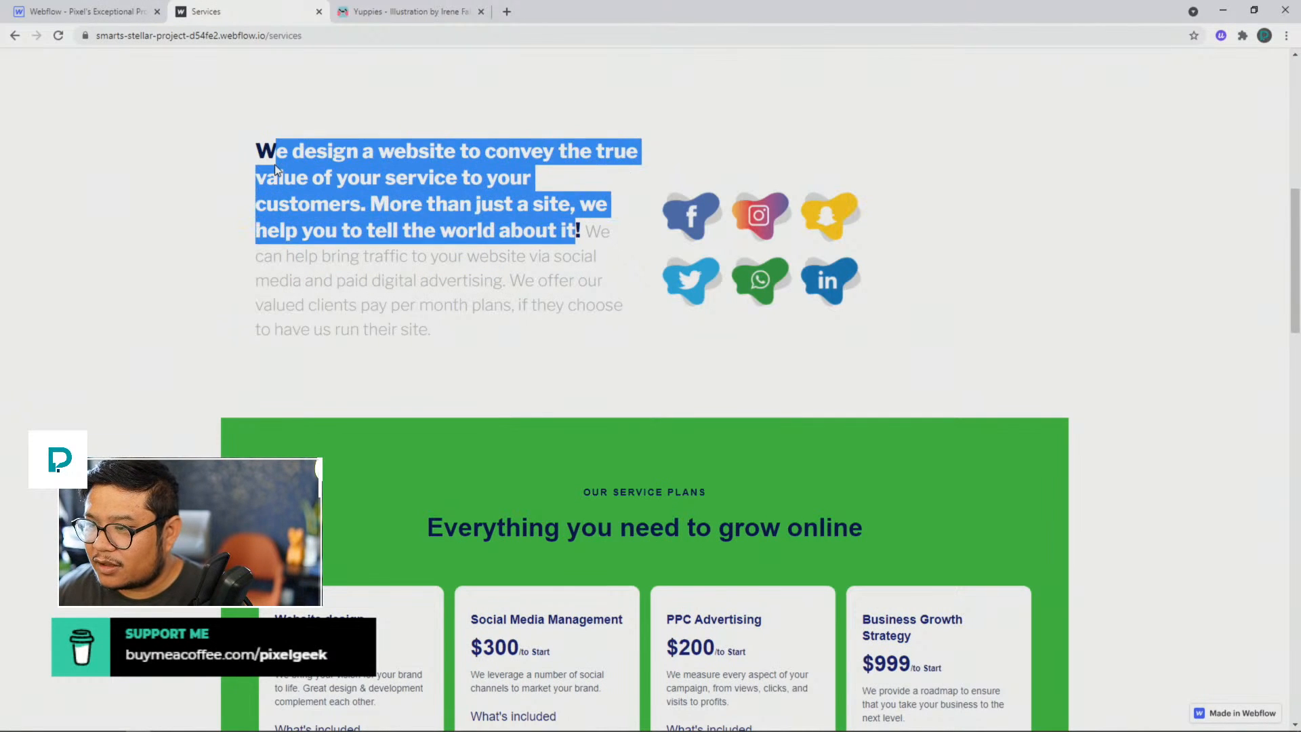
pyautogui.click(564, 235)
pyautogui.moveTo(582, 231); pyautogui.dragTo(575, 337)
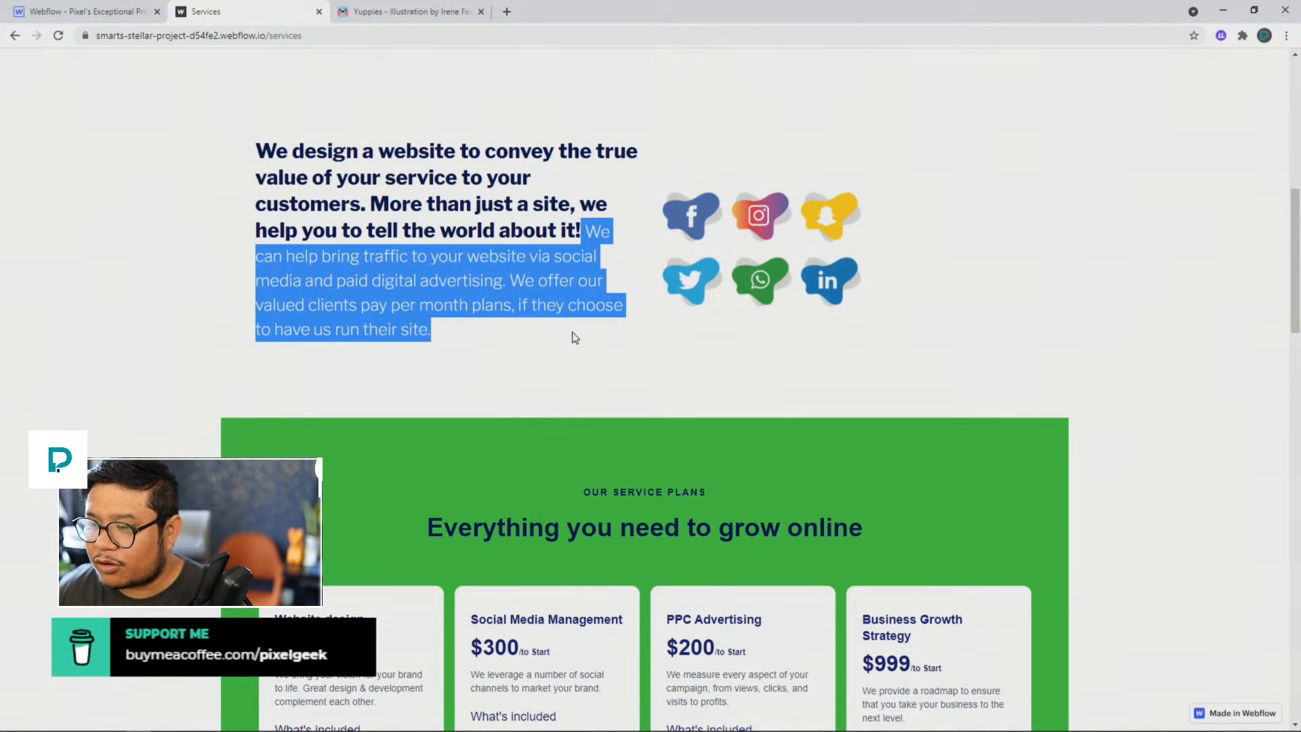
pyautogui.click(574, 337)
pyautogui.moveTo(583, 231); pyautogui.dragTo(633, 235)
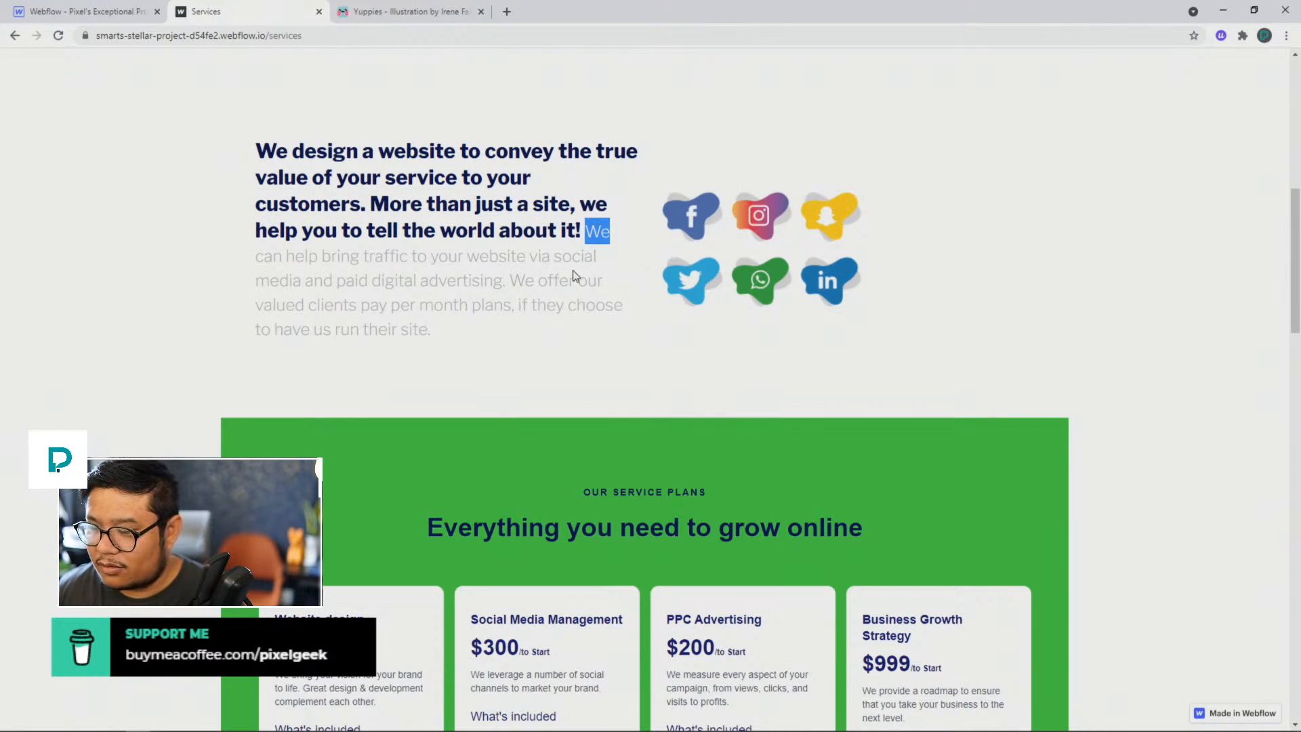
# Step: Examine the service plan cards, their Get Started buttons and the spacing to the affiliate marketing section
pyautogui.scroll(-5, 569, 274)
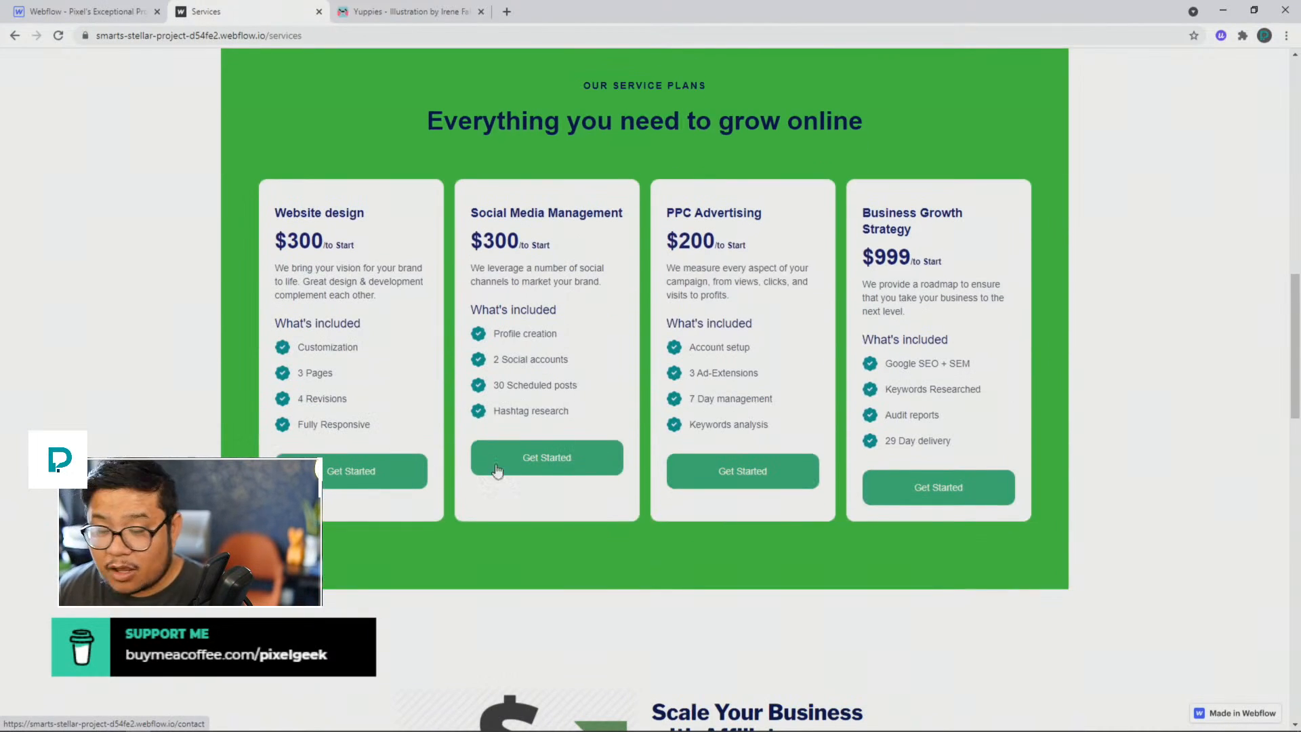
pyautogui.scroll(-1, 348, 471)
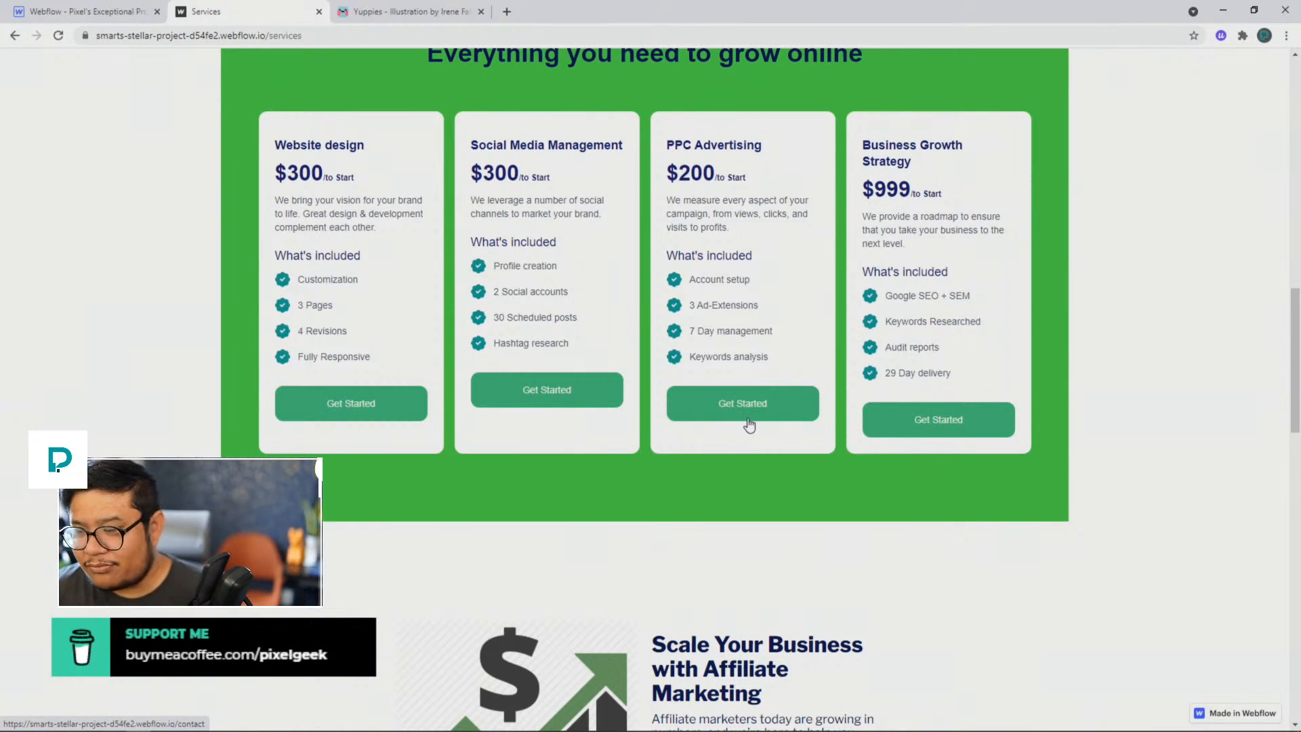
pyautogui.scroll(-8, 749, 424)
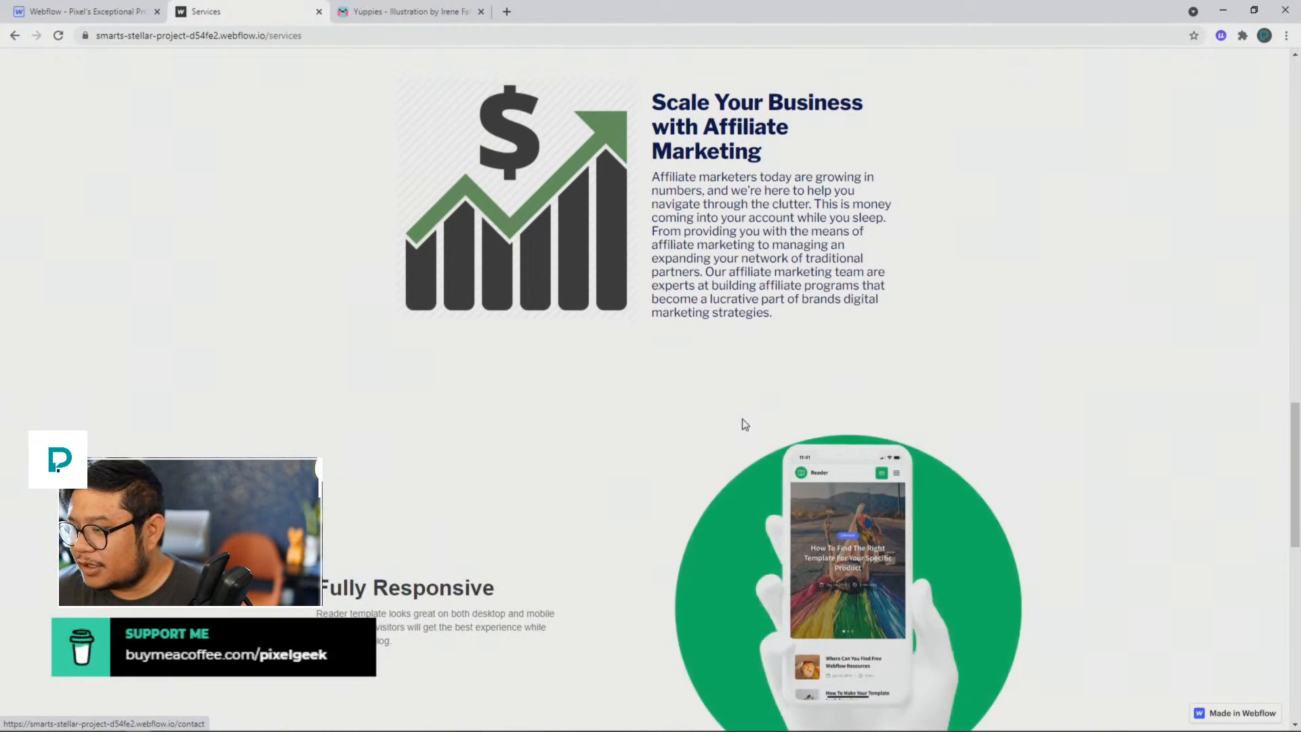
pyautogui.scroll(1, 677, 498)
pyautogui.scroll(-4, 779, 525)
pyautogui.scroll(11, 778, 526)
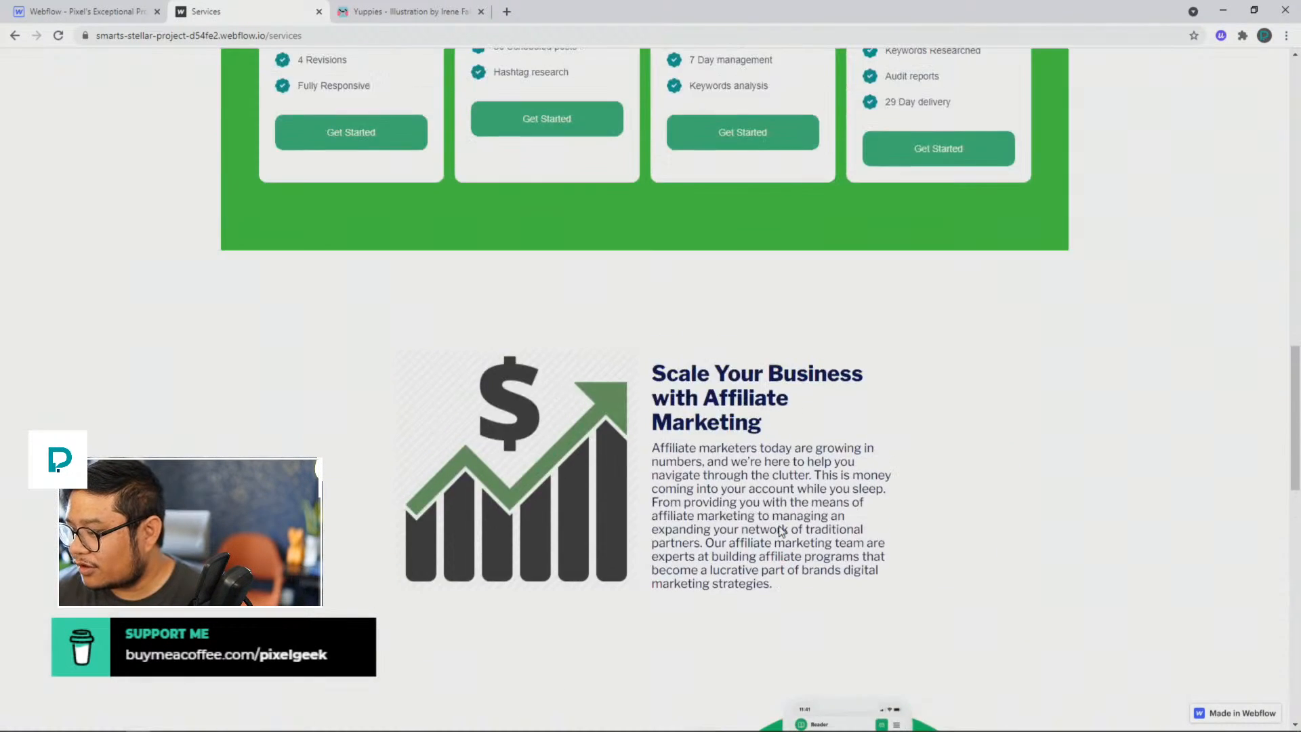
# Step: Compare the layout and alignment of the "Scale Your Business with Affiliate Marketing" and "Fully Responsive" sections
pyautogui.scroll(-8, 780, 530)
pyautogui.scroll(-5, 781, 530)
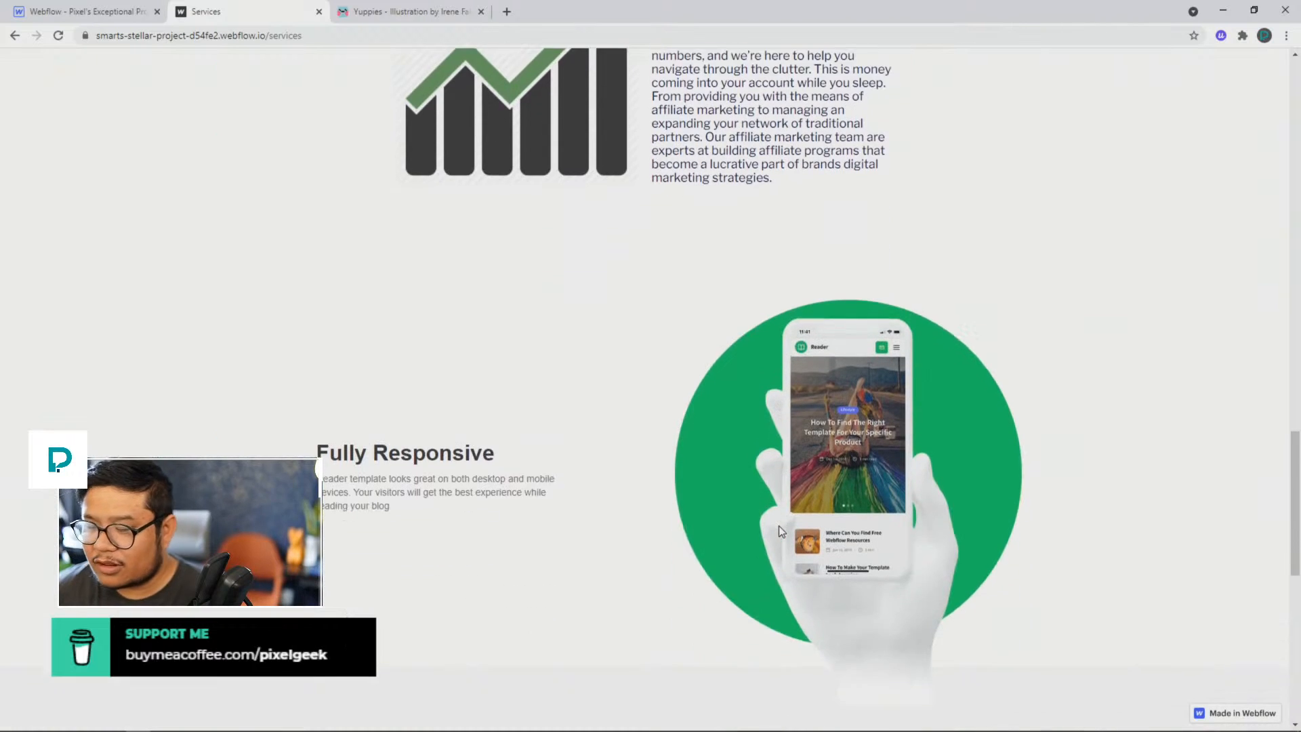
pyautogui.scroll(-5, 780, 531)
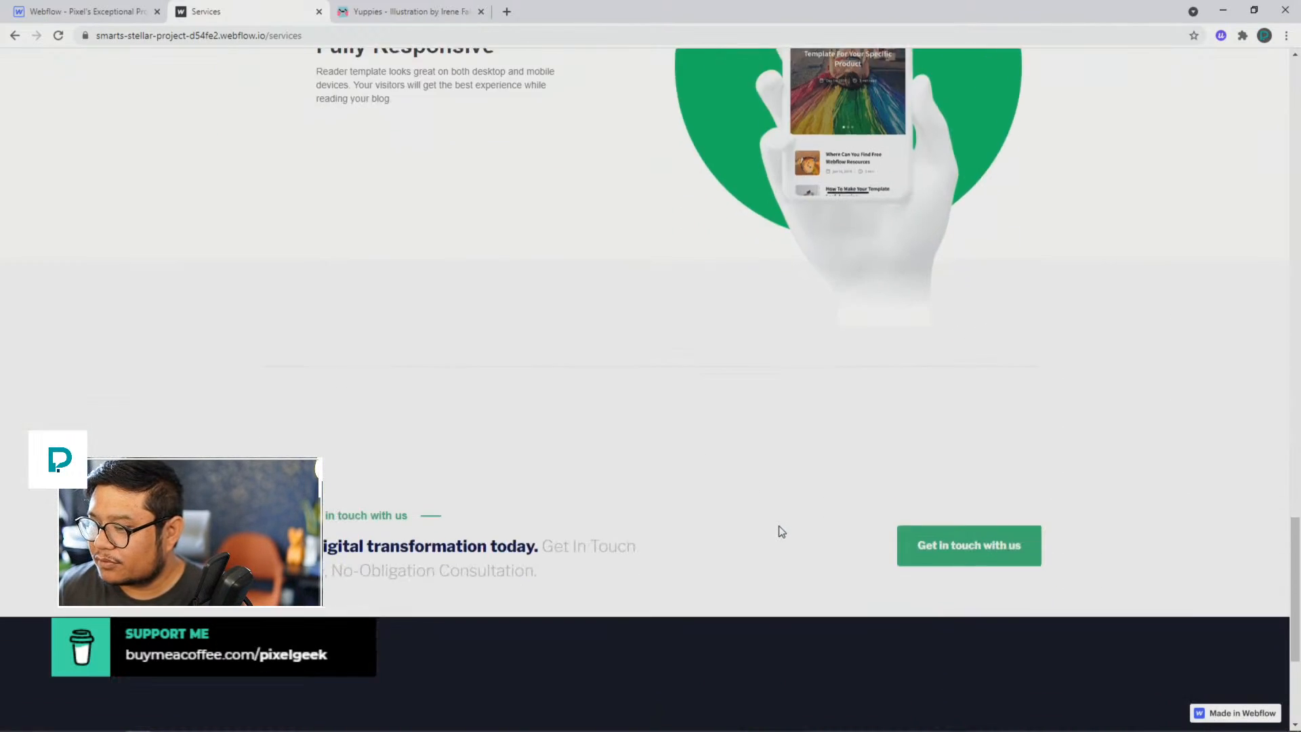
pyautogui.scroll(19, 779, 527)
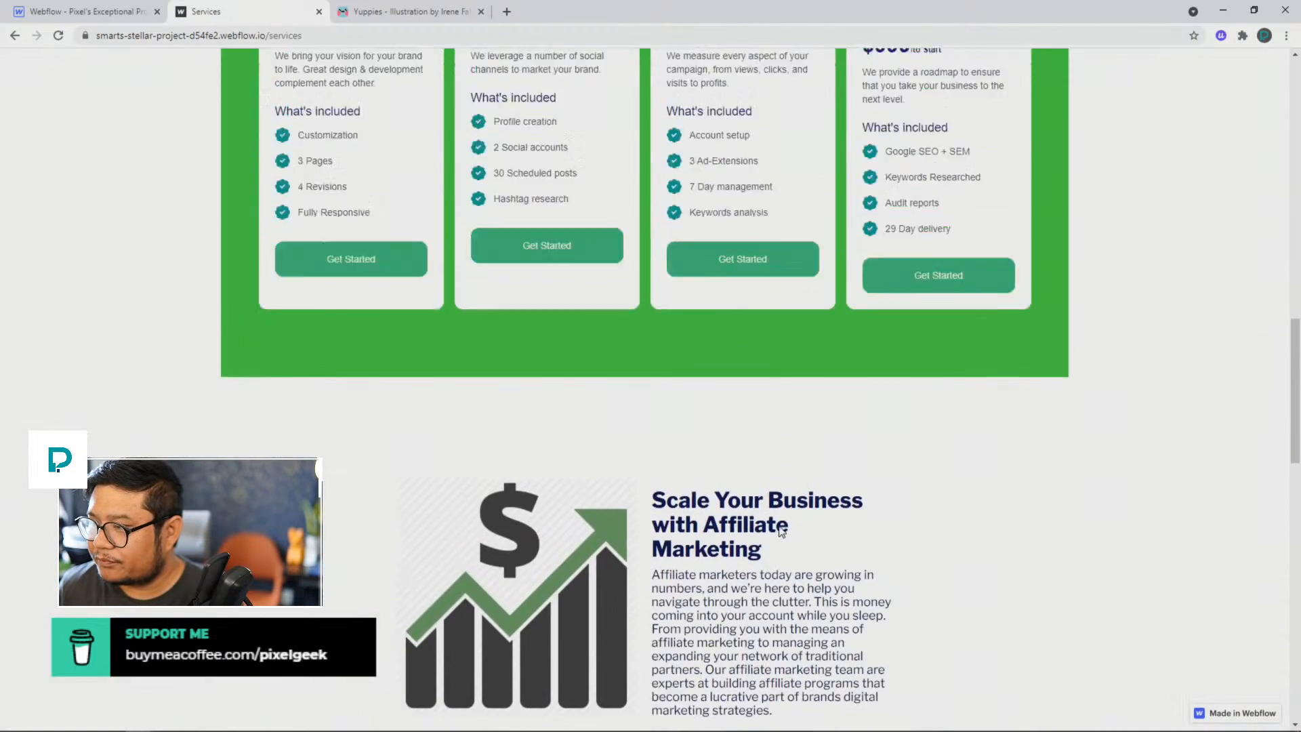
pyautogui.scroll(-9, 779, 530)
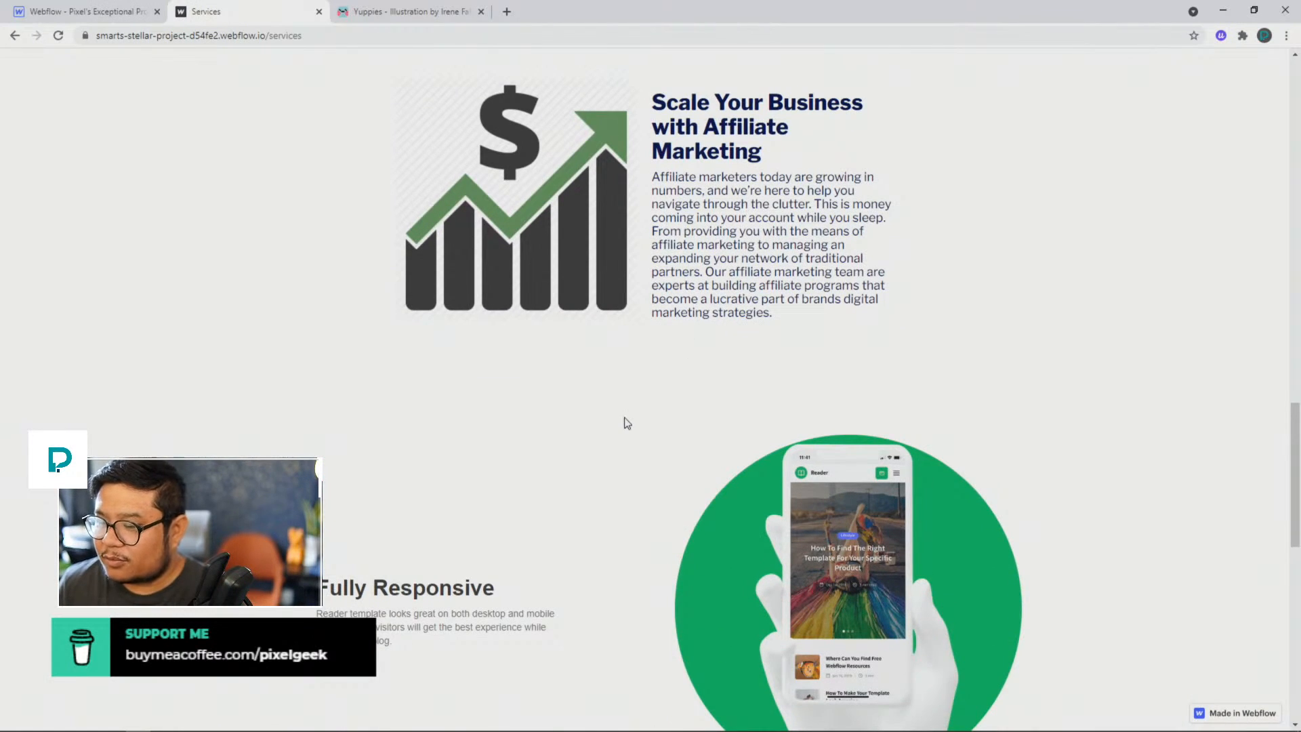
pyautogui.scroll(-4, 624, 421)
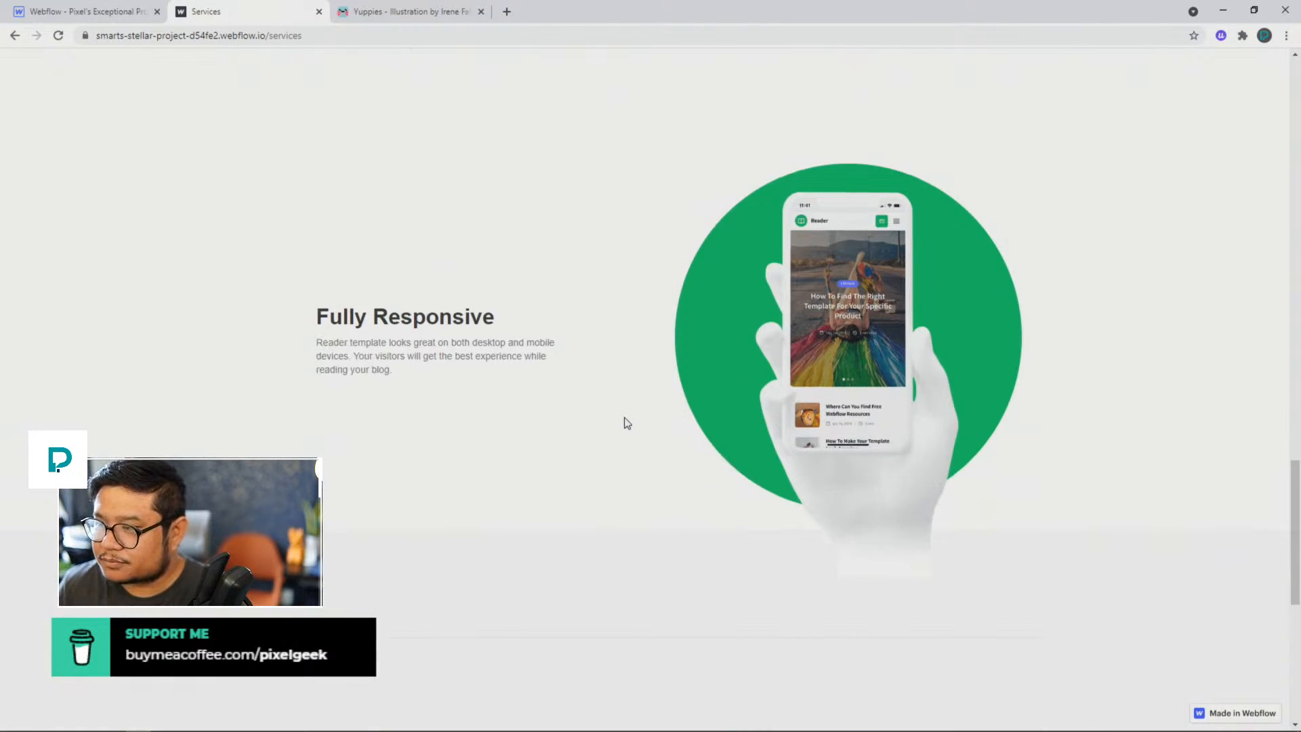
pyautogui.scroll(4, 627, 423)
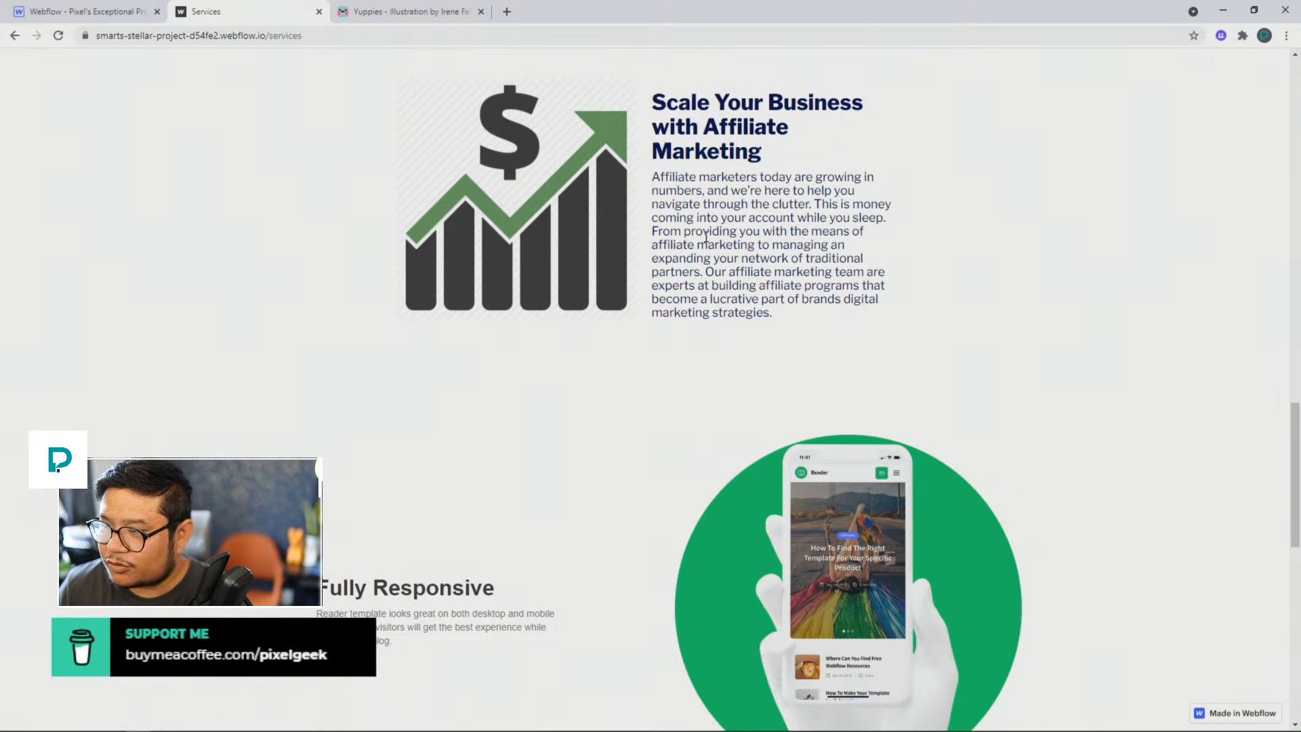
pyautogui.scroll(-12, 685, 460)
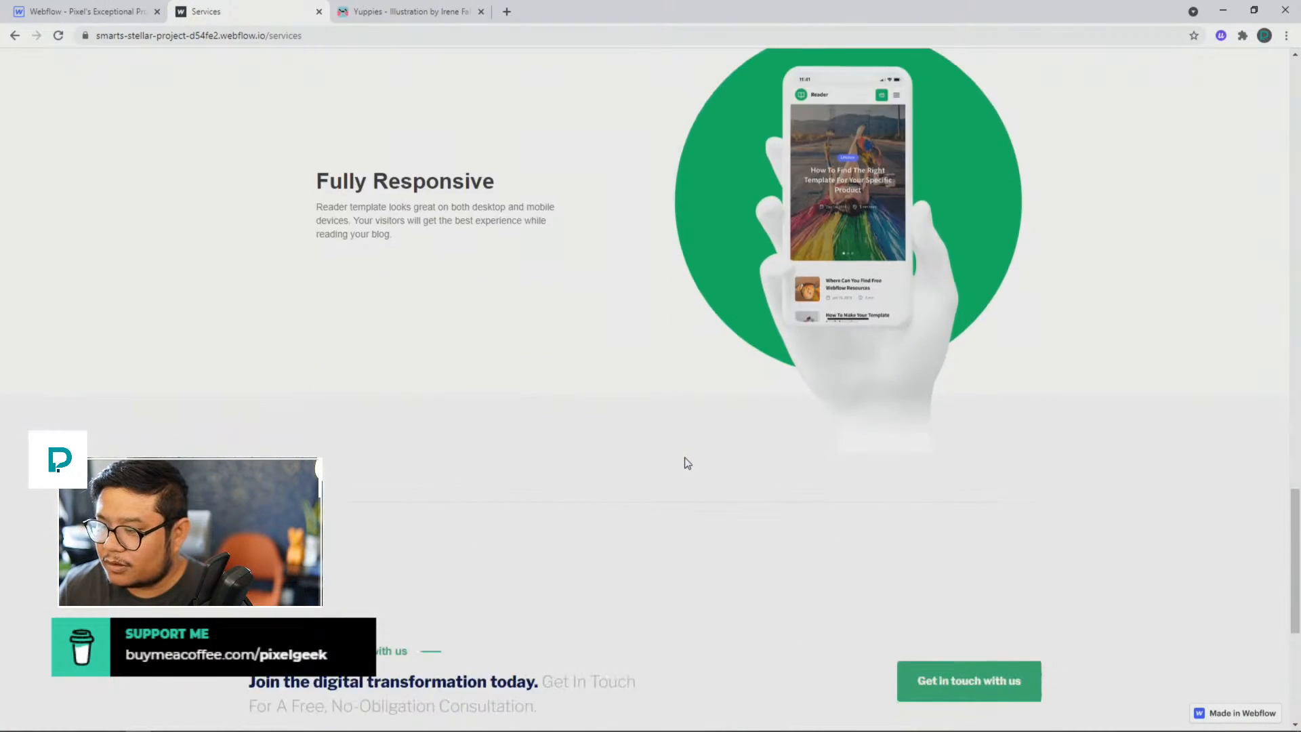
# Step: Open the About Us page and examine the bold and gray text in its centered intro paragraph
pyautogui.scroll(20, 684, 463)
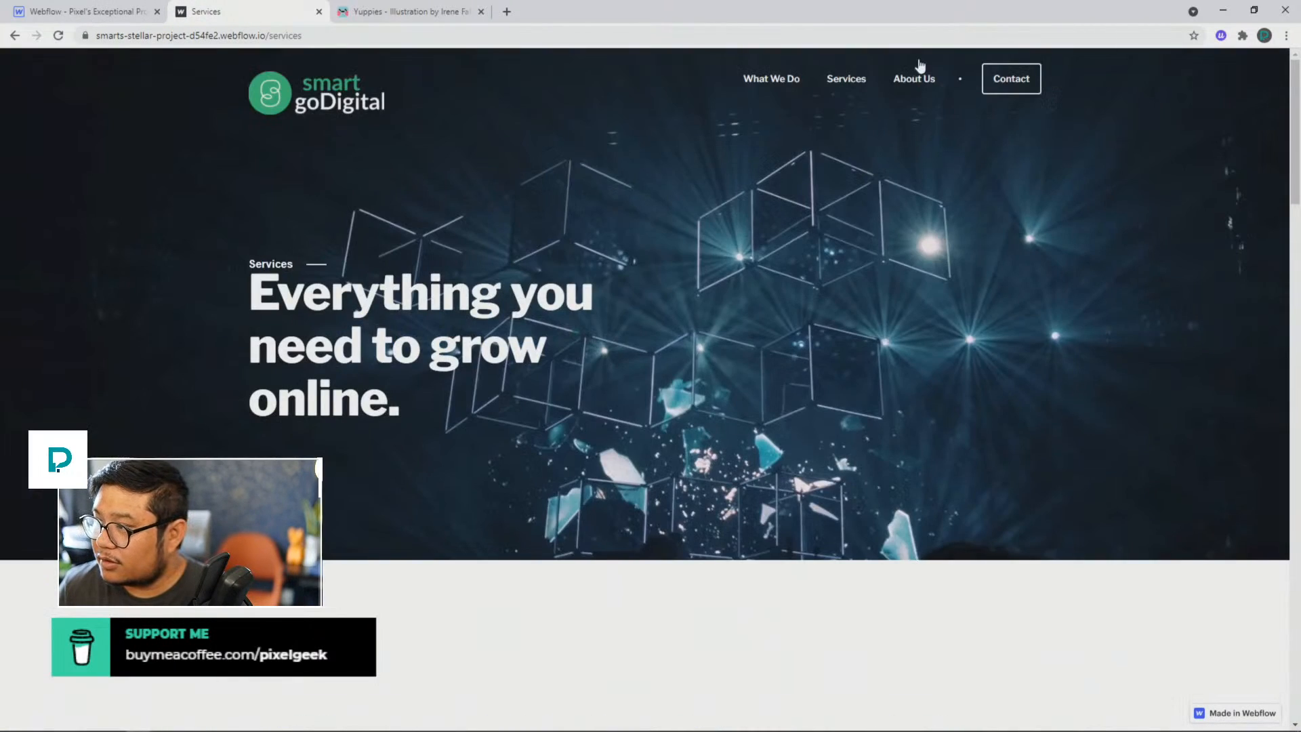
pyautogui.click(922, 79)
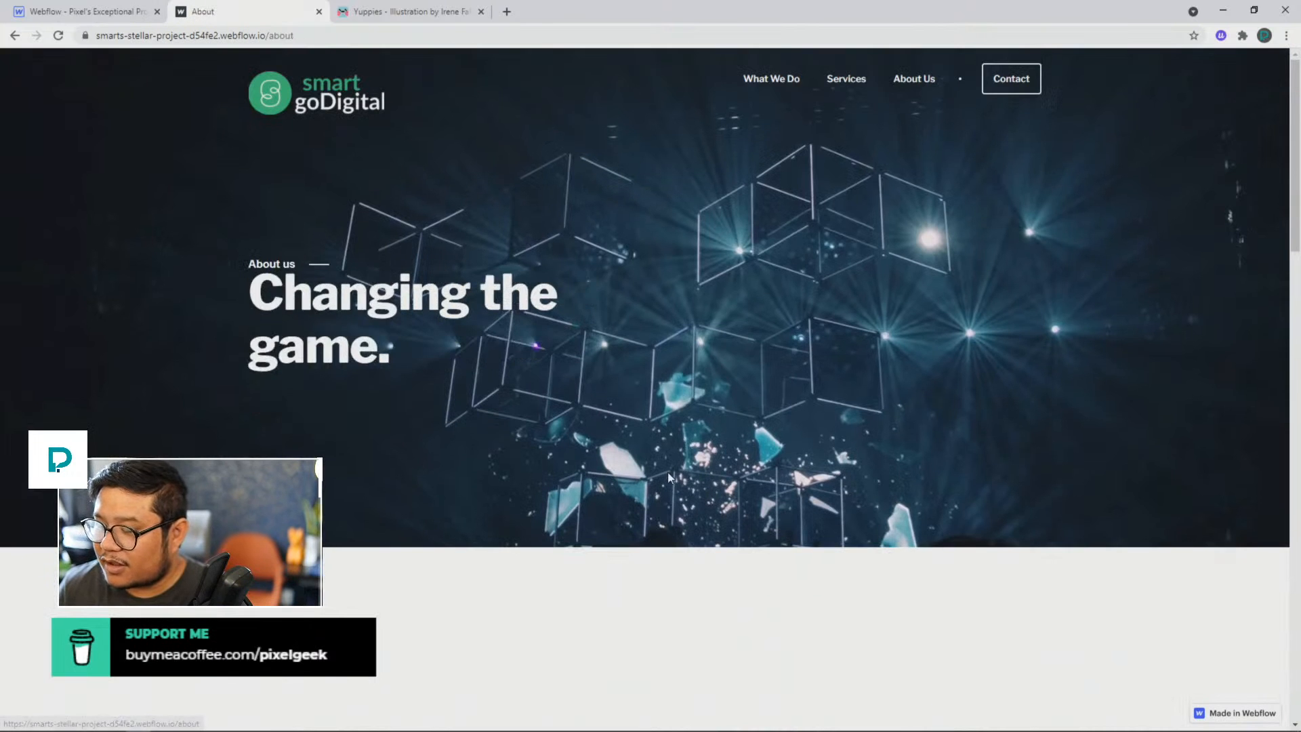
pyautogui.scroll(-4, 668, 471)
pyautogui.scroll(-4, 666, 477)
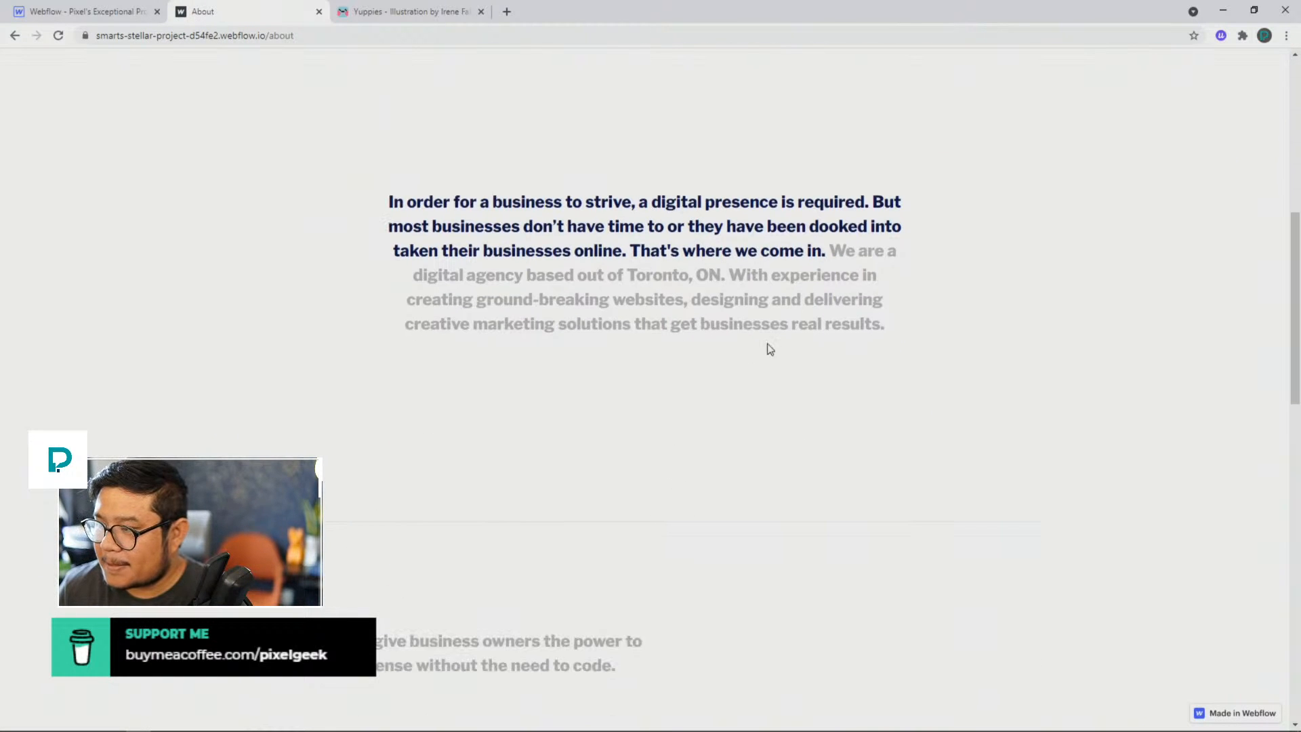
pyautogui.moveTo(832, 251); pyautogui.dragTo(877, 302)
pyautogui.click(887, 332)
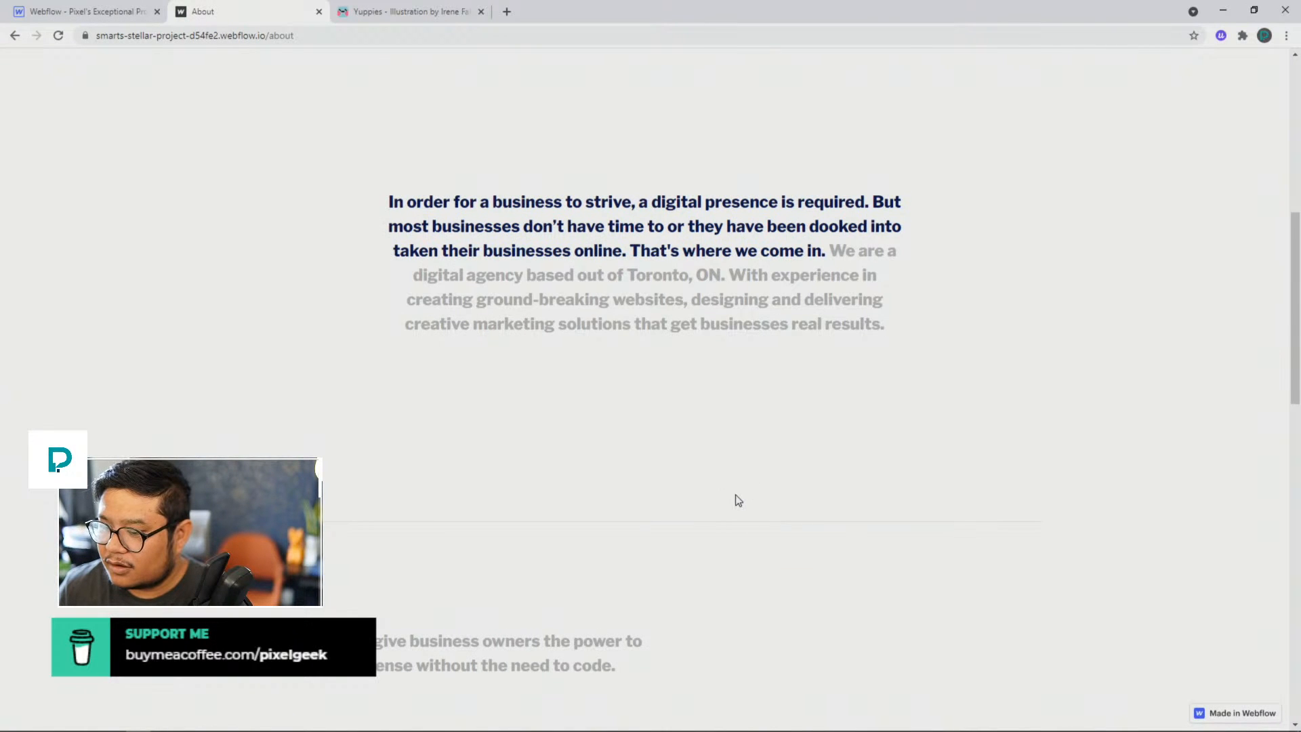
# Step: Examine the mission statement, the "How we do this" columns and the "Start a Project?" line on the About page
pyautogui.scroll(-8, 738, 500)
pyautogui.scroll(-6, 738, 500)
pyautogui.scroll(6, 739, 500)
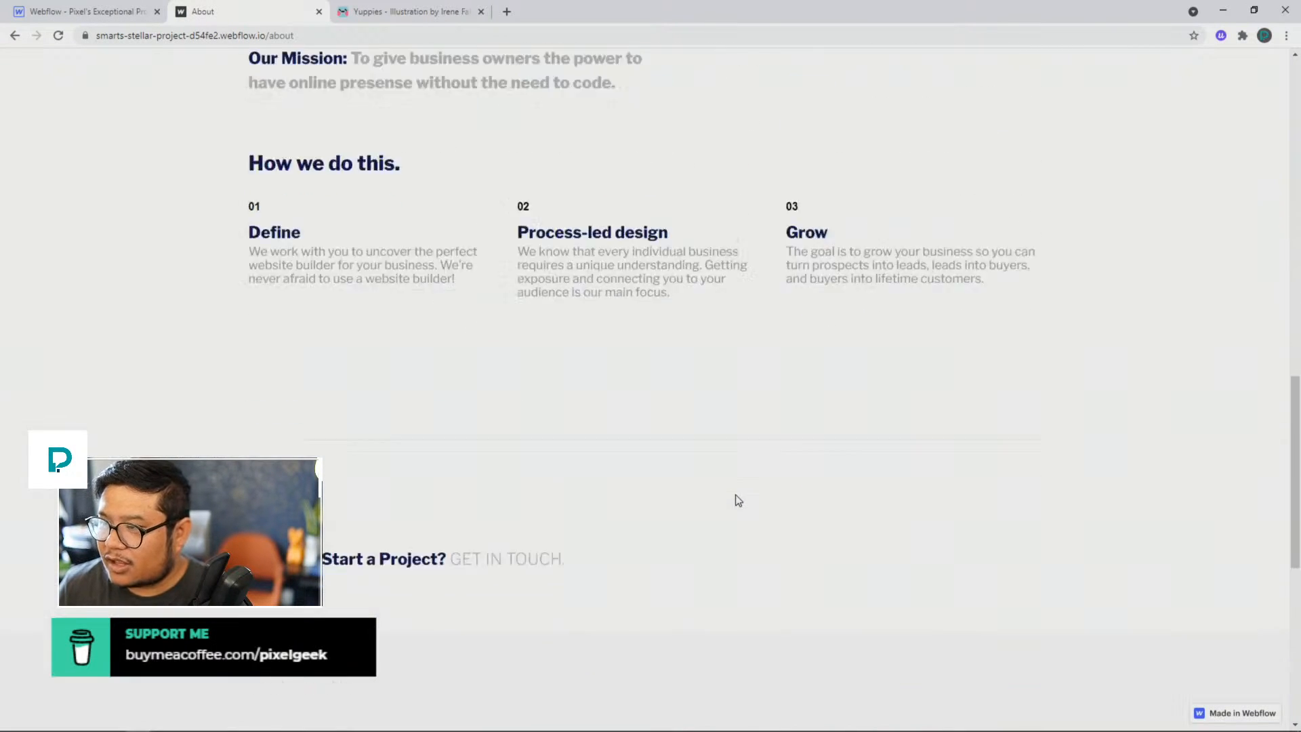
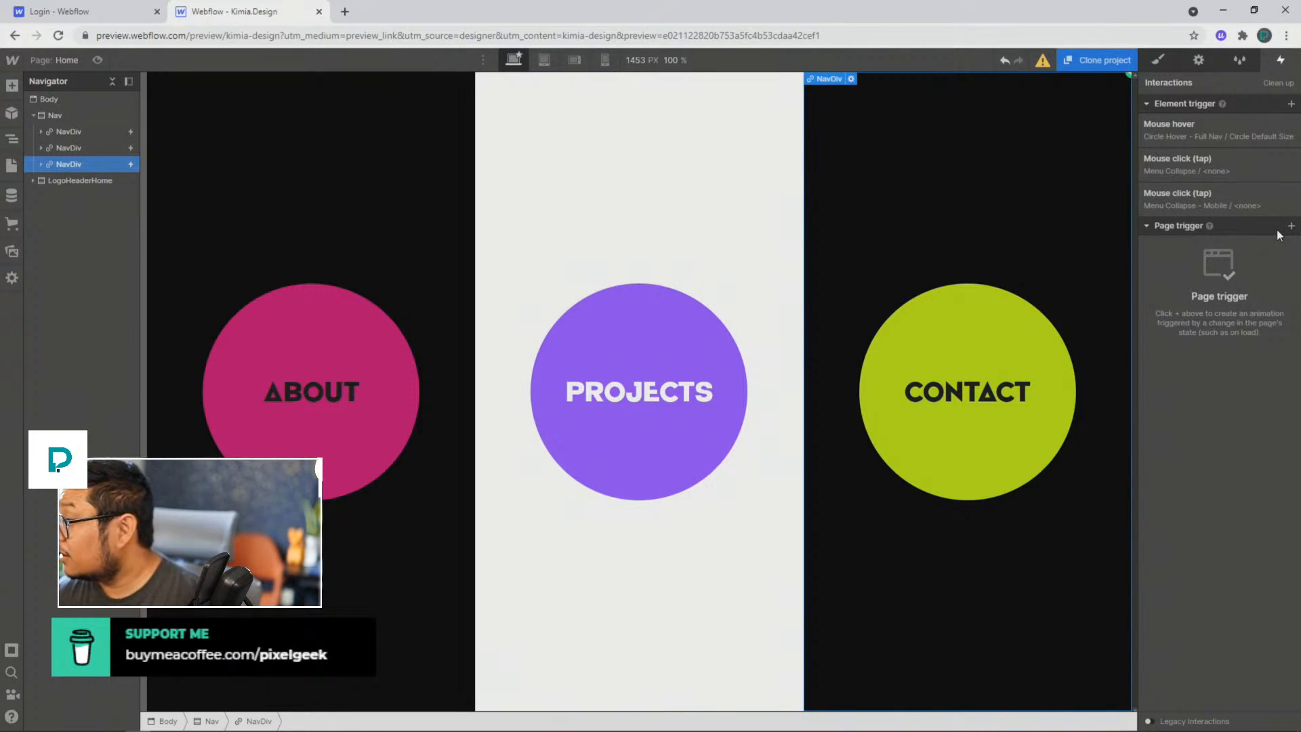
# Step: Set the Nav size action's width to 120 px in the Contact panel's Menu Collapse click animation and save it
pyautogui.click(1172, 168)
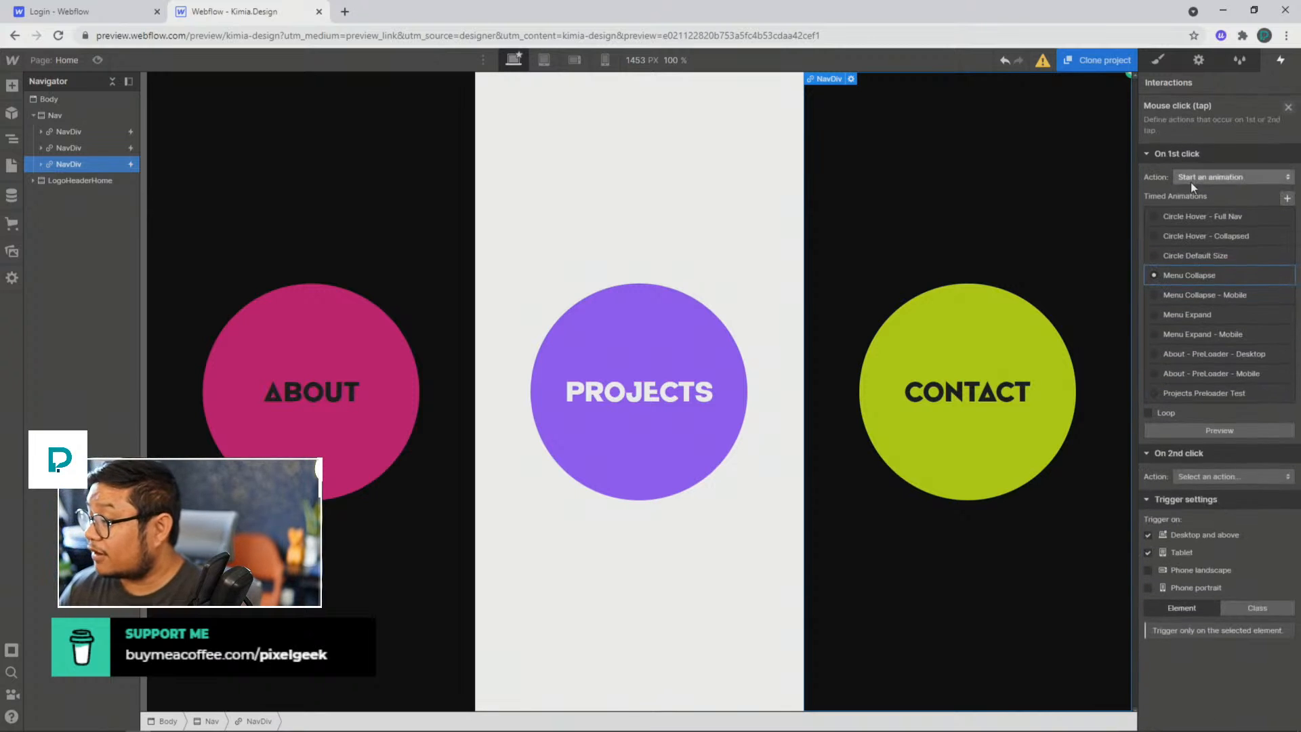
pyautogui.click(1179, 281)
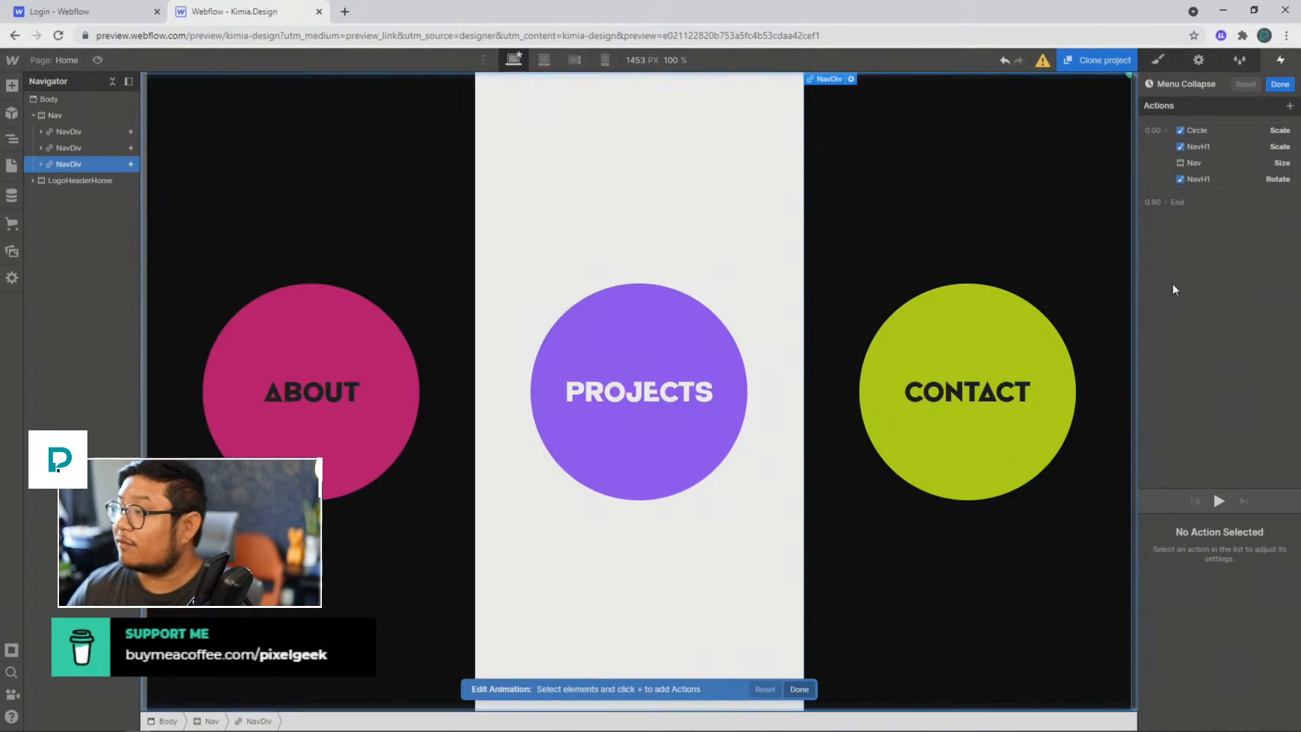
pyautogui.click(1193, 165)
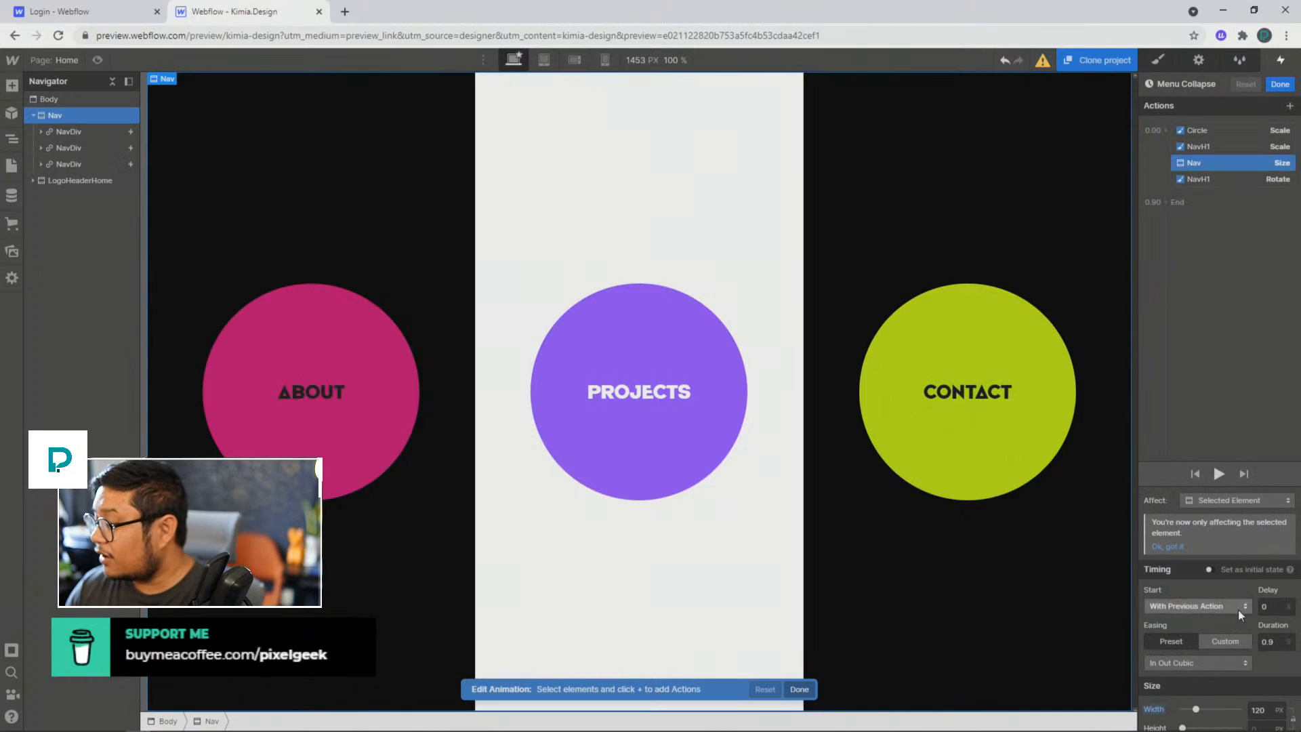
pyautogui.scroll(-1, 1217, 673)
pyautogui.click(1196, 697)
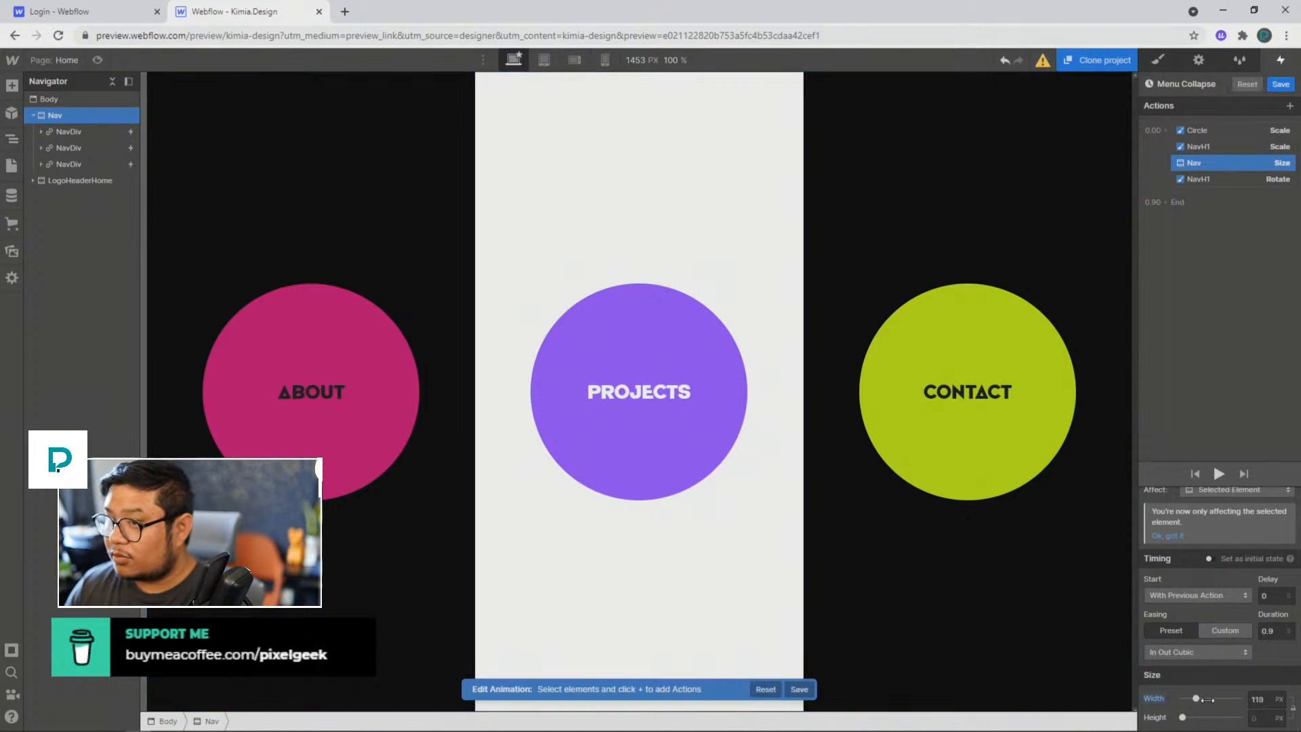
pyautogui.doubleClick(1259, 700)
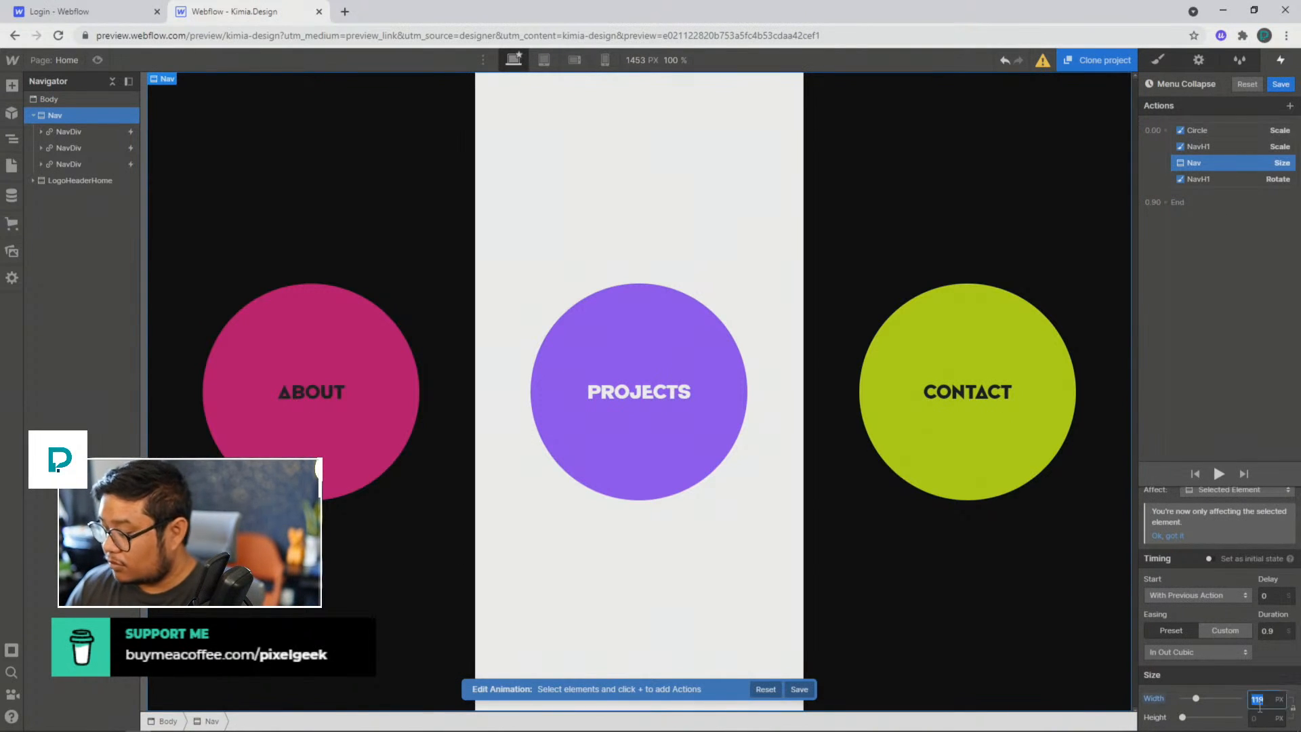
pyautogui.write('120')
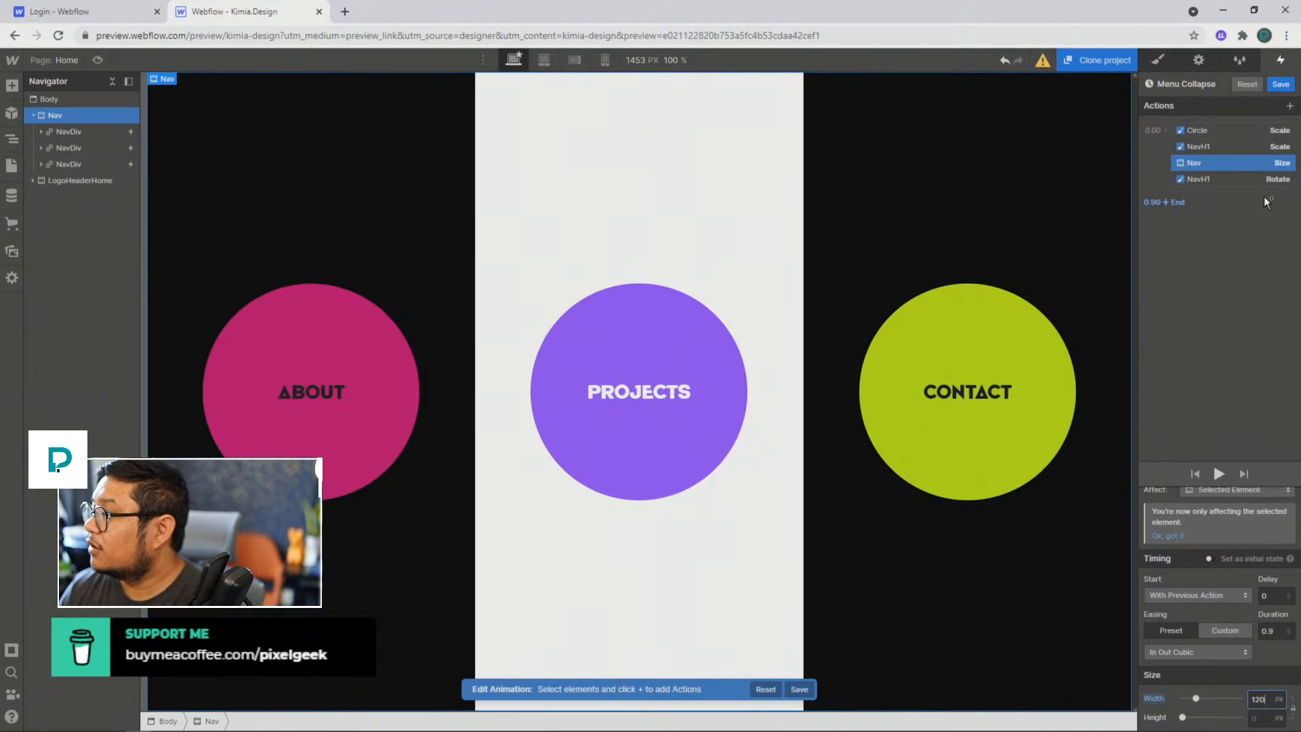
pyautogui.click(1280, 84)
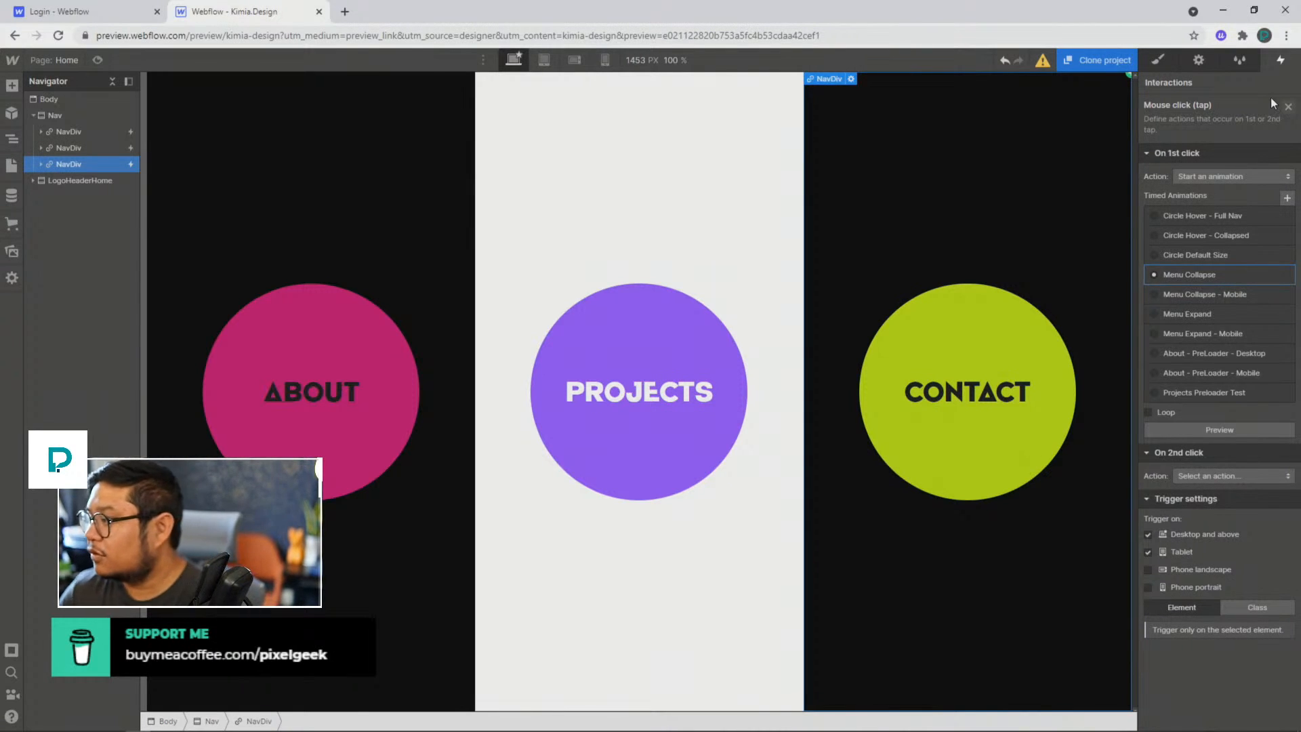
# Step: Reopen the Menu Collapse animation and set the Nav size action's width to 10 VW
pyautogui.click(1183, 279)
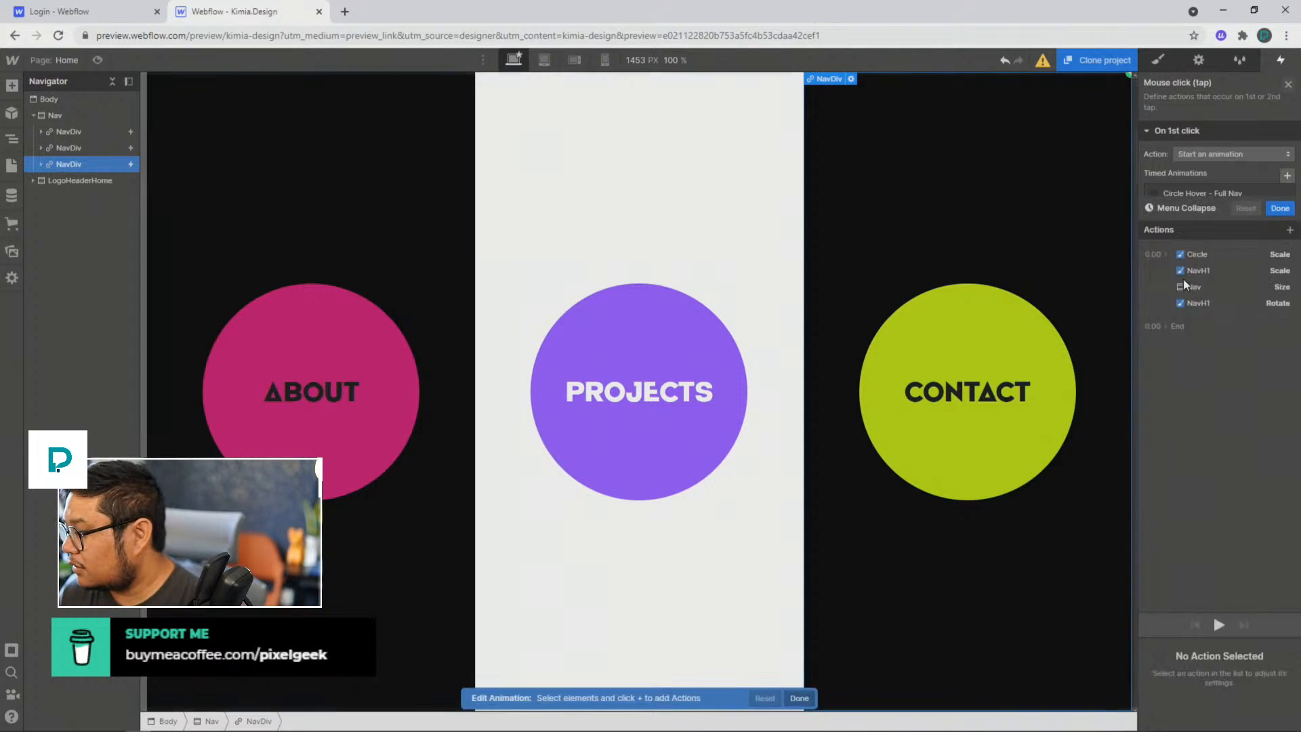
pyautogui.click(1192, 167)
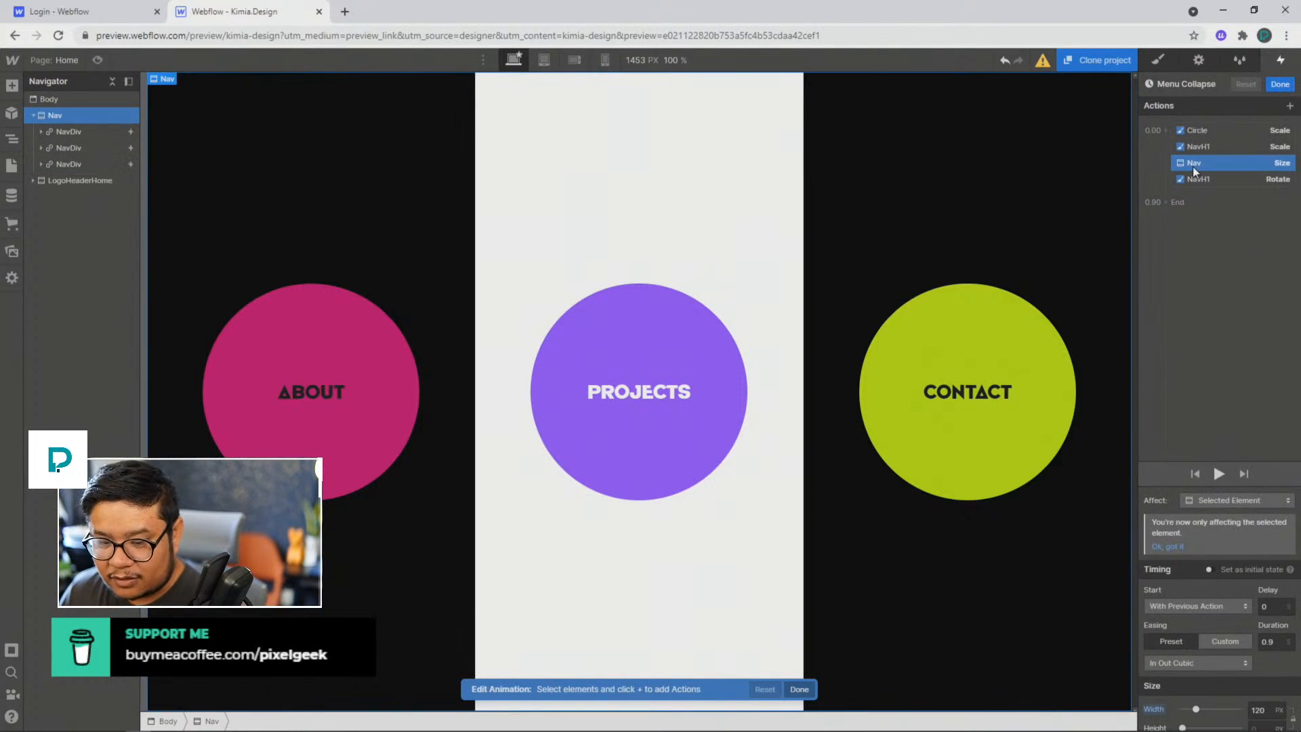
pyautogui.scroll(-1, 1238, 677)
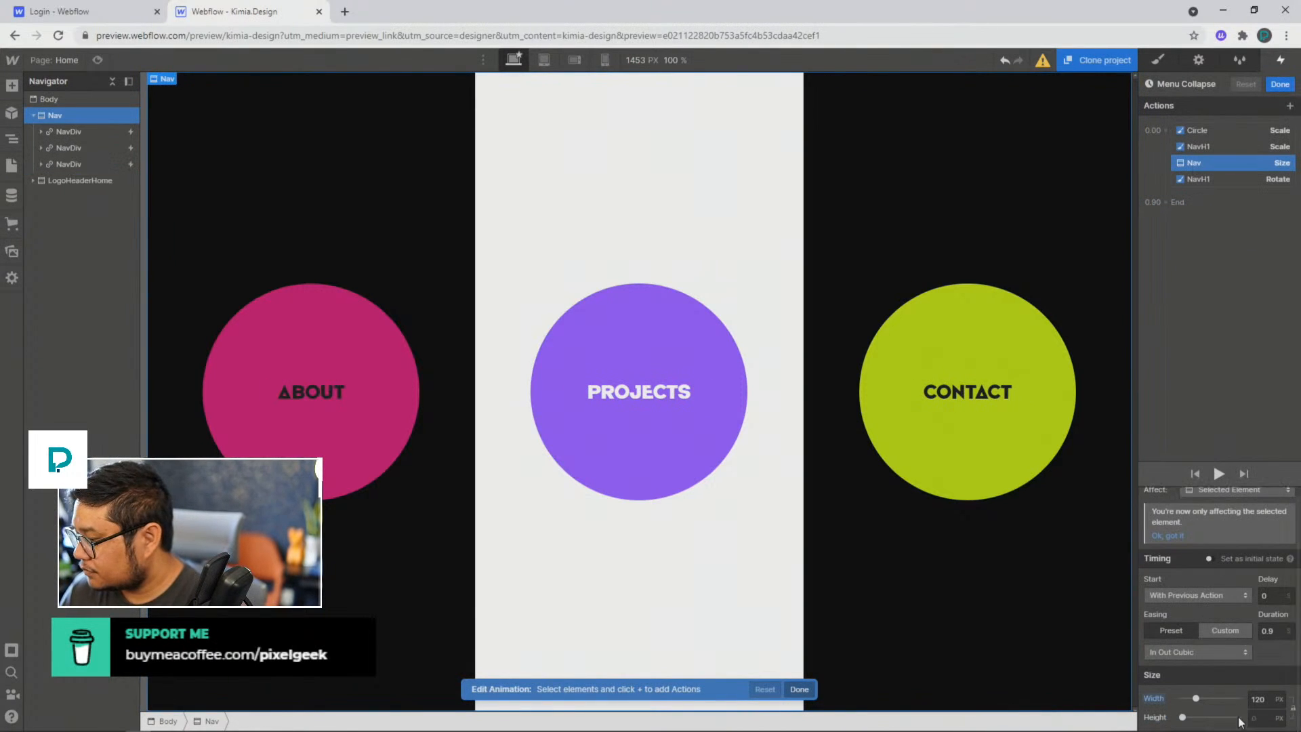
pyautogui.click(1278, 699)
pyautogui.click(1272, 702)
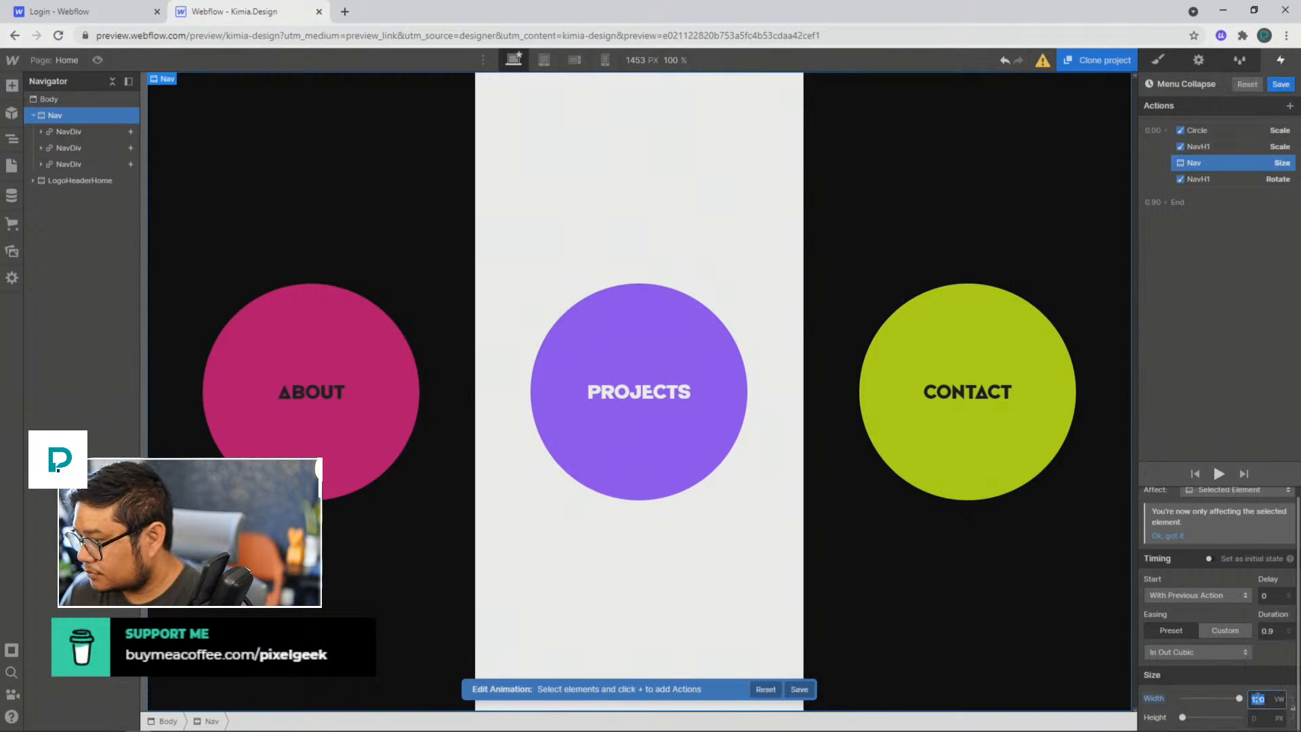
pyautogui.write('10')
pyautogui.press('Return')
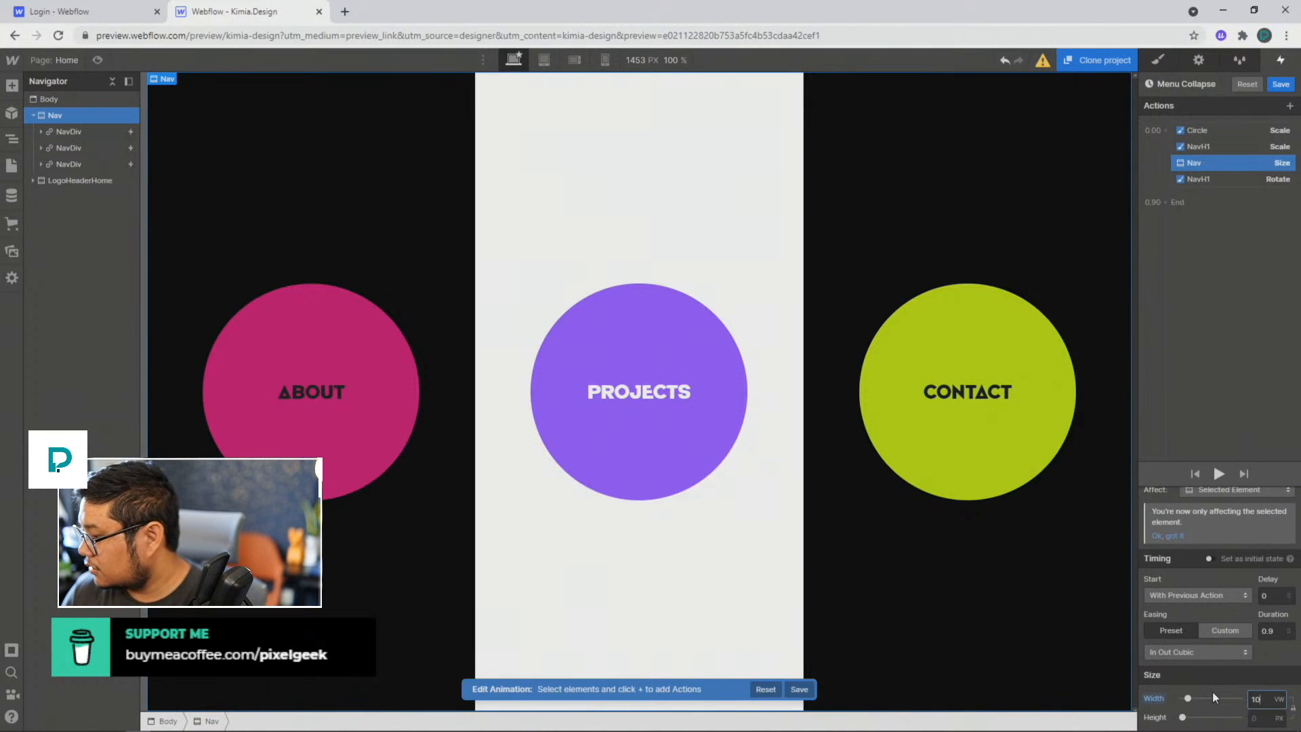
pyautogui.scroll(1, 1213, 692)
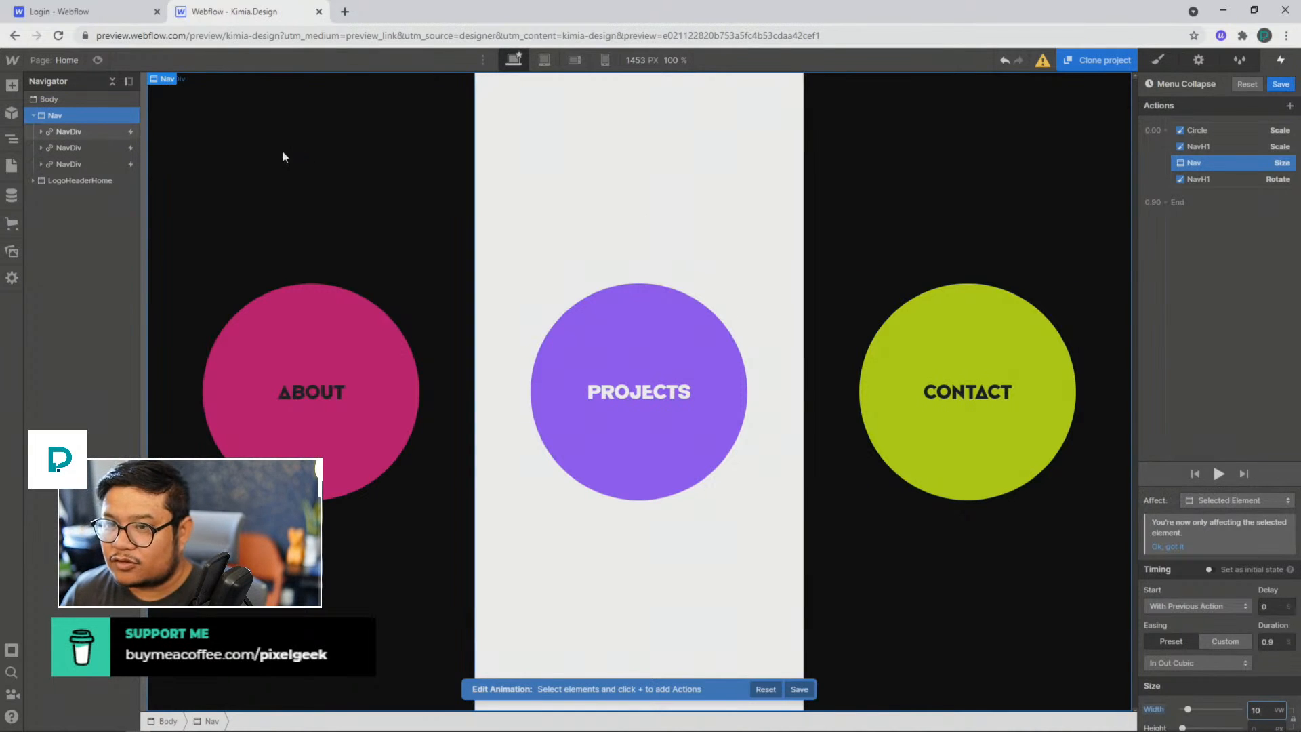
# Step: Inspect the About panel's styles, then try Nav widths between 10 and 100 VW and return the width to 100 VW
pyautogui.click(1156, 61)
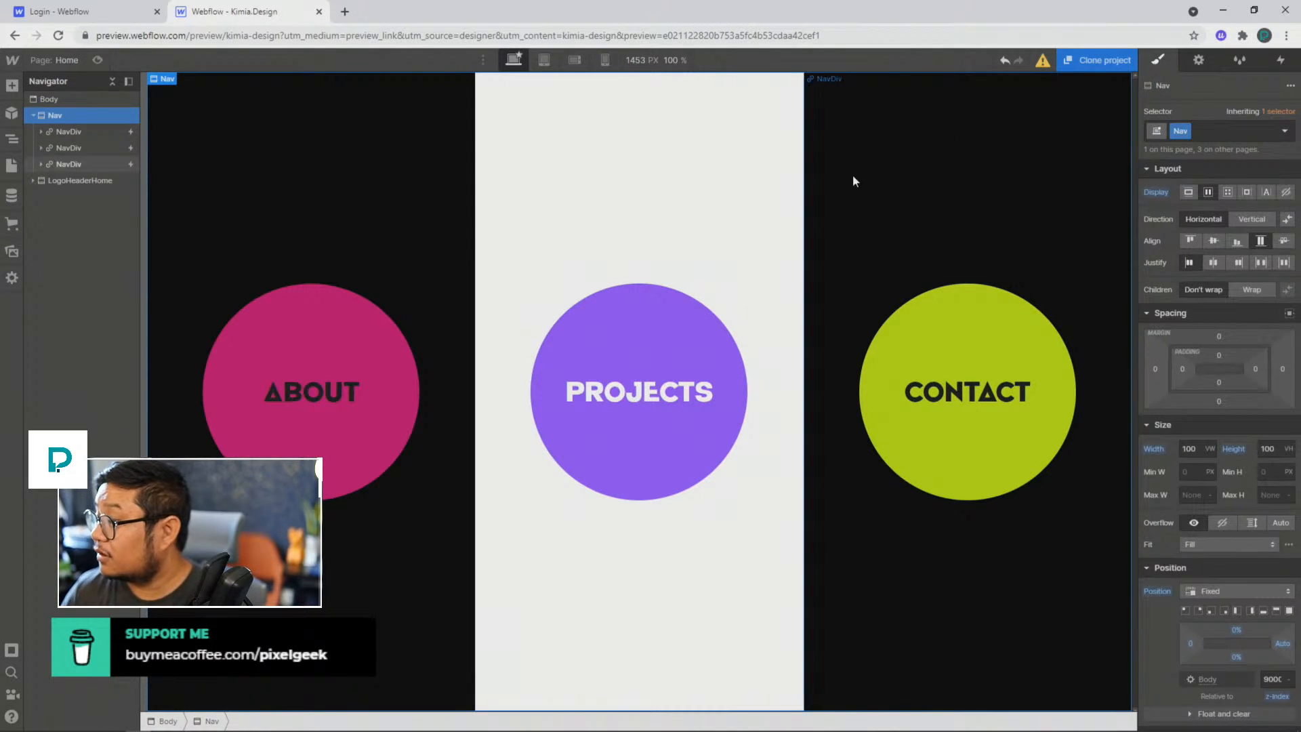
pyautogui.click(289, 187)
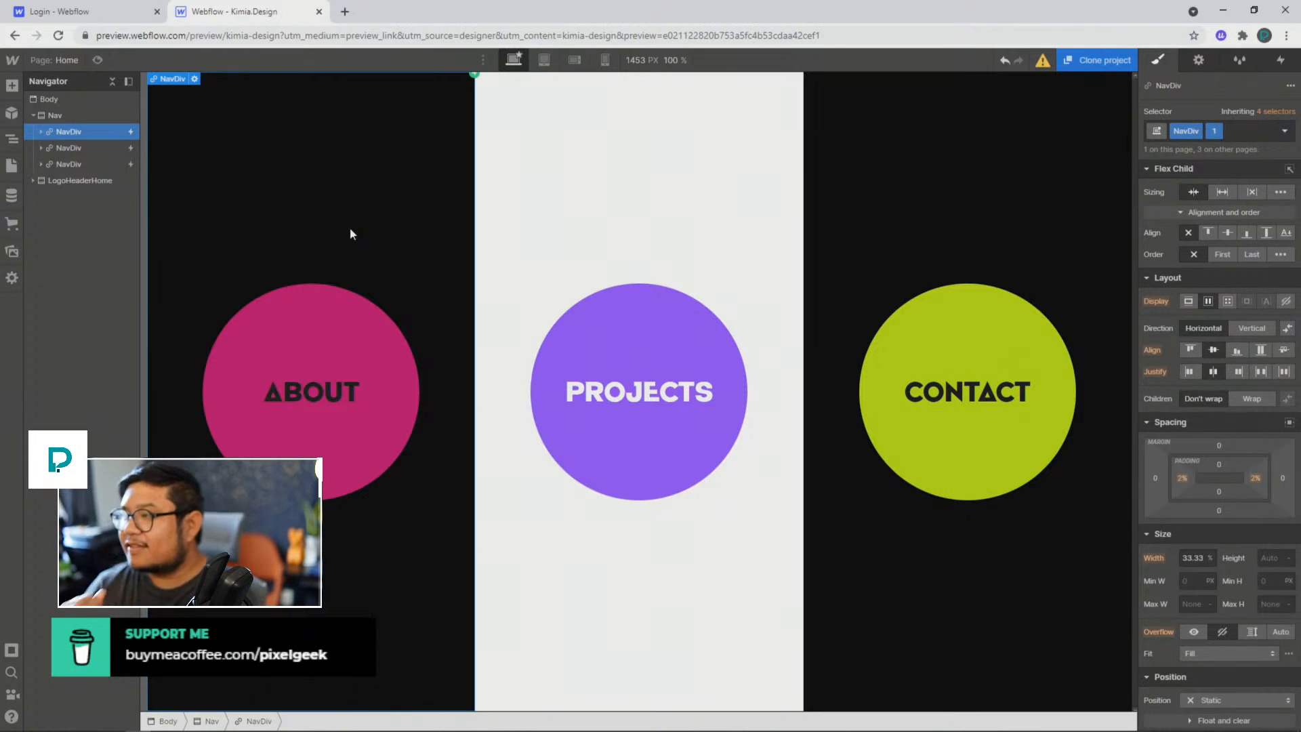
pyautogui.click(71, 114)
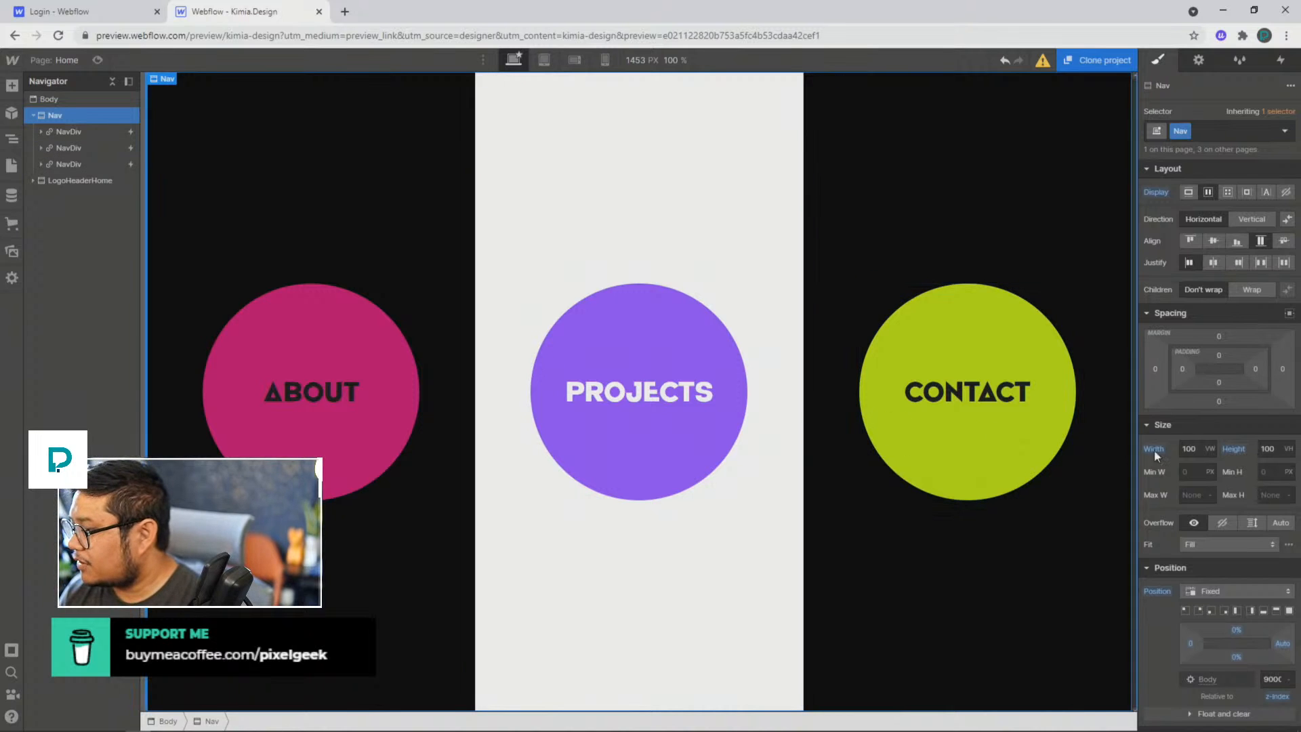
pyautogui.click(1189, 449)
pyautogui.press('BackSpace')
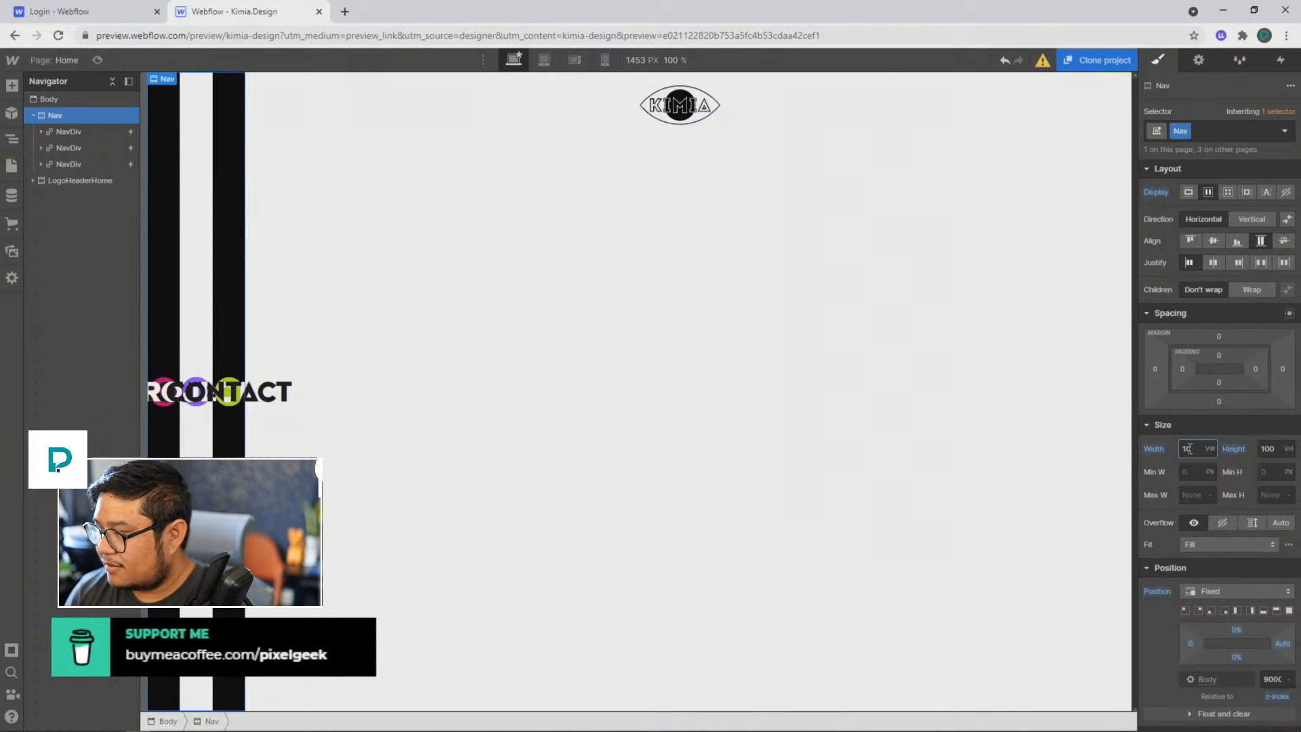
pyautogui.hotkey('shift', 'Up')
pyautogui.hotkey('shift', 'Up')
pyautogui.hotkey('shift', 'Up')
pyautogui.hotkey('shift', 'Up')
pyautogui.hotkey('shift', 'Up')
pyautogui.hotkey('shift', 'Up')
pyautogui.hotkey('shift', 'Up')
pyautogui.hotkey('shift', 'Up')
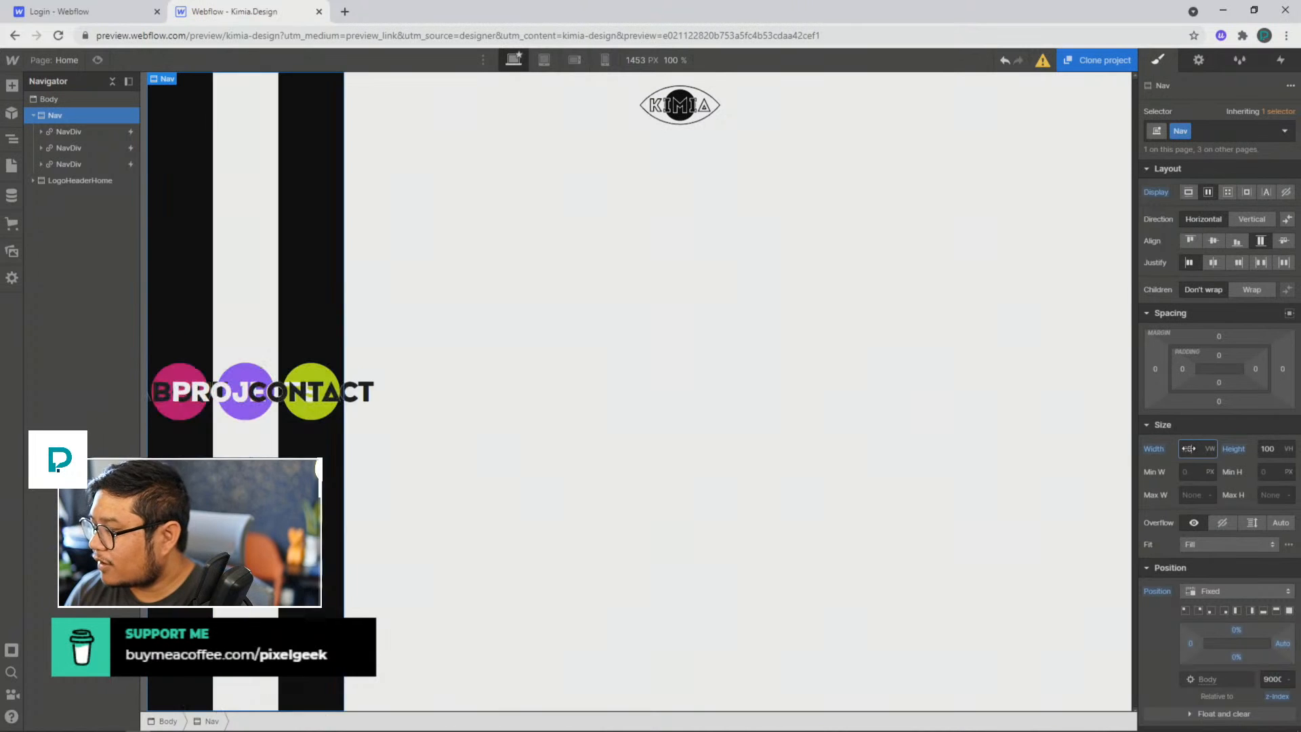
pyautogui.hotkey('shift', 'Up')
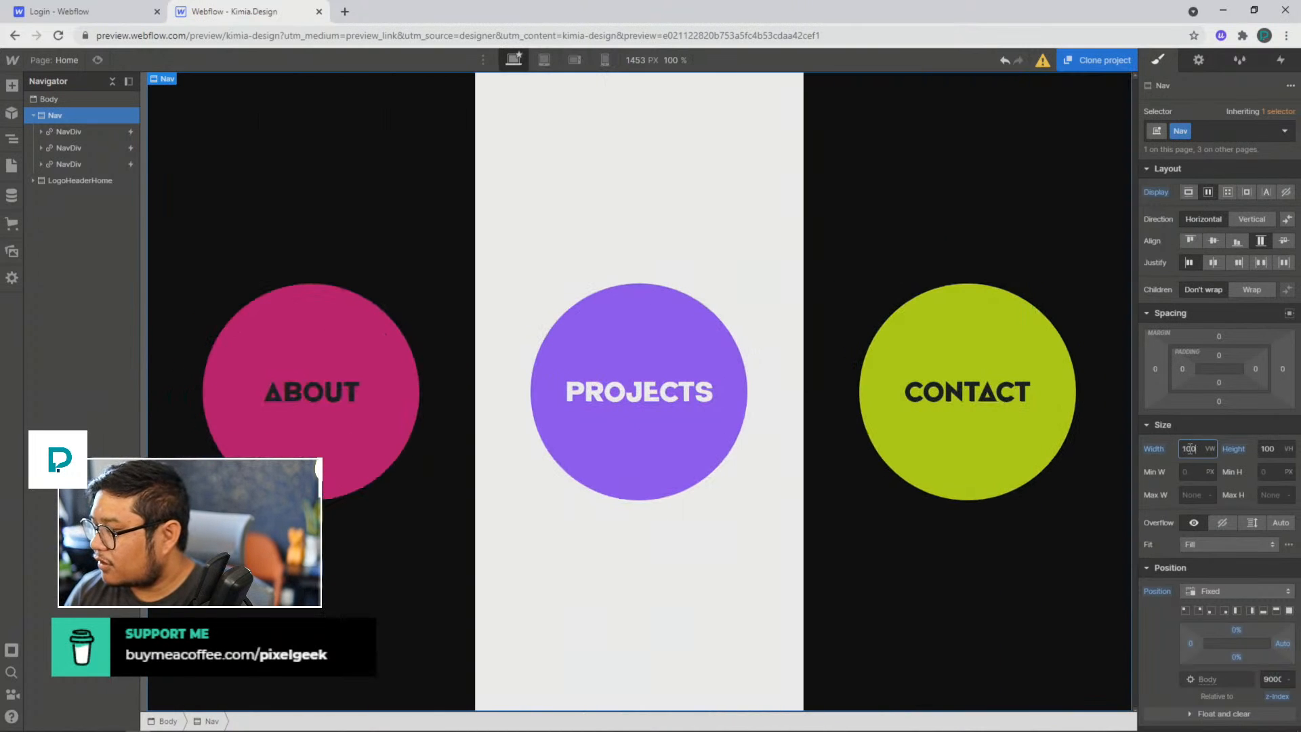
pyautogui.hotkey('shift', 'Down')
pyautogui.hotkey('shift', 'Down')
pyautogui.hotkey('shift', 'Down')
pyautogui.hotkey('shift', 'Down')
pyautogui.hotkey('shift', 'Down')
pyautogui.hotkey('shift', 'Down')
pyautogui.hotkey('shift', 'Down')
pyautogui.hotkey('shift', 'Down')
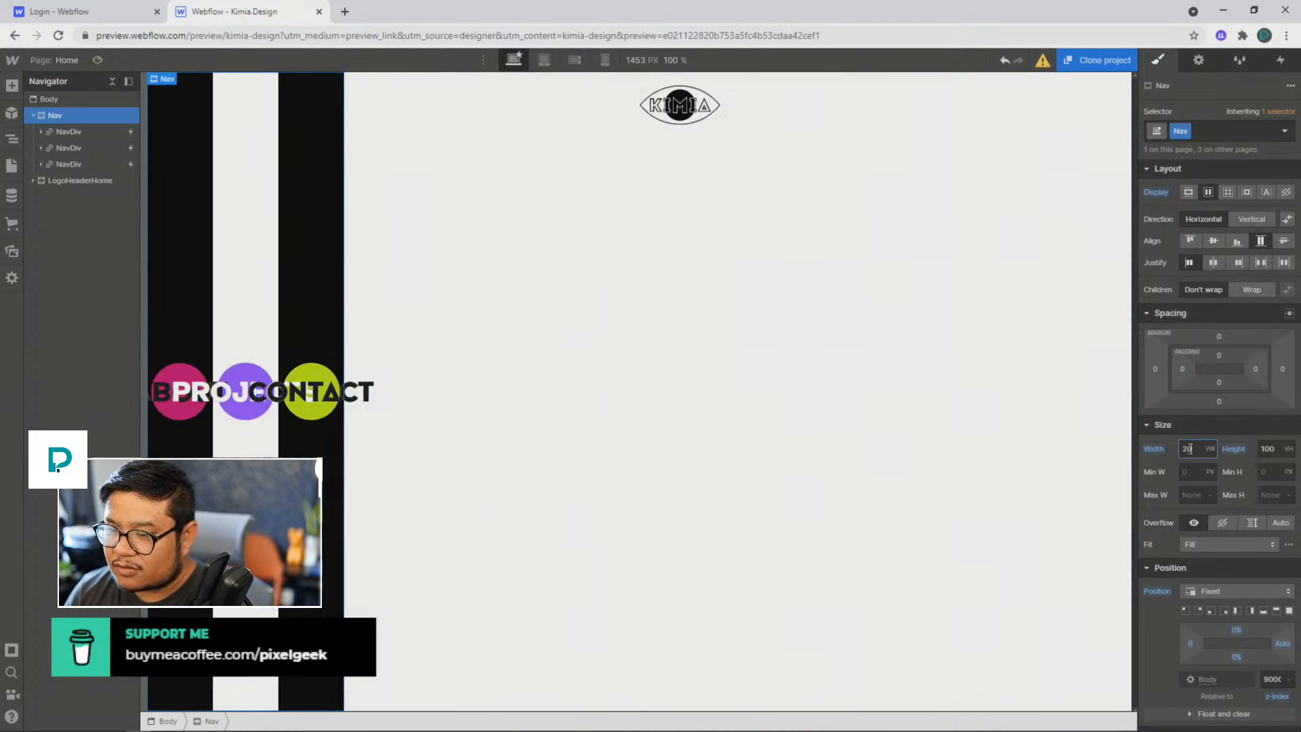
pyautogui.hotkey('shift', 'Down')
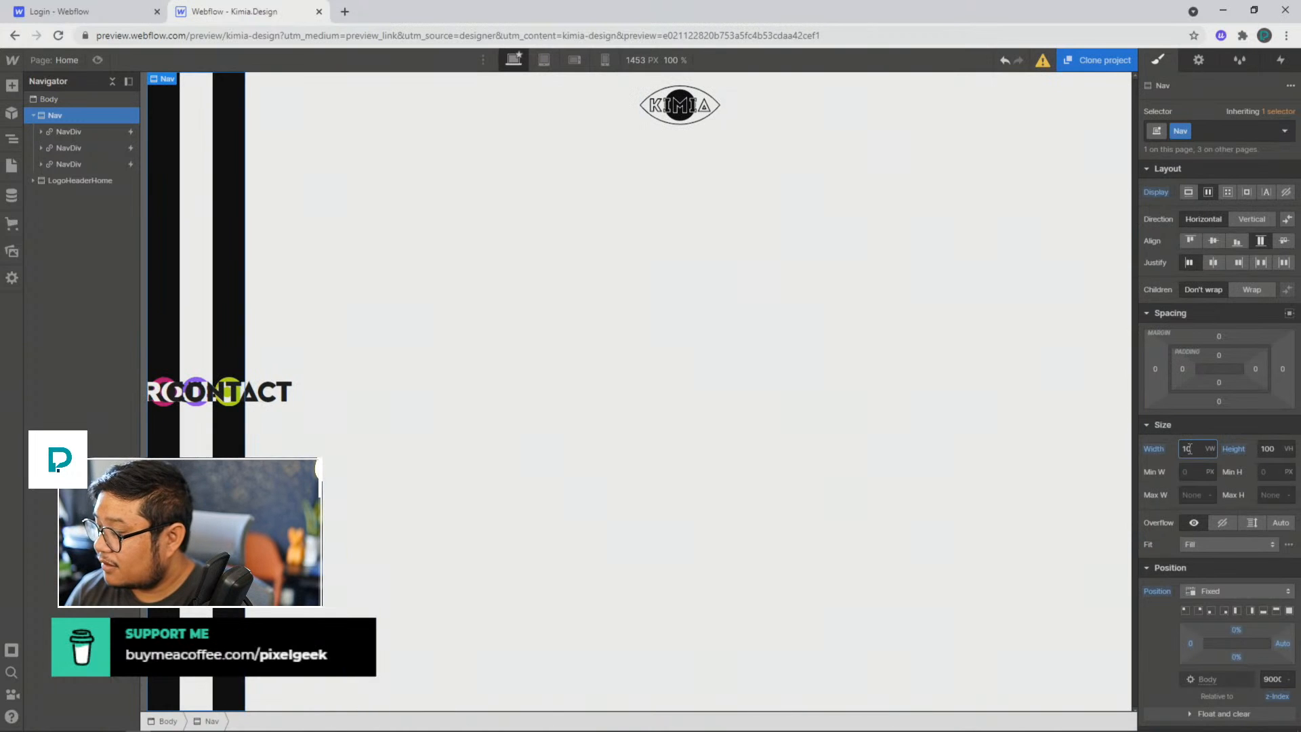
pyautogui.hotkey('shift', 'Up')
pyautogui.hotkey('shift', 'Up')
pyautogui.hotkey('shift', 'Up')
pyautogui.hotkey('shift', 'Up')
pyautogui.hotkey('shift', 'Up')
pyautogui.hotkey('shift', 'Up')
pyautogui.hotkey('shift', 'Up')
pyautogui.hotkey('shift', 'Up')
pyautogui.hotkey('shift', 'Up')
pyautogui.hotkey('shift', 'Up')
pyautogui.hotkey('shift', 'Up')
pyautogui.hotkey('shift', 'Up')
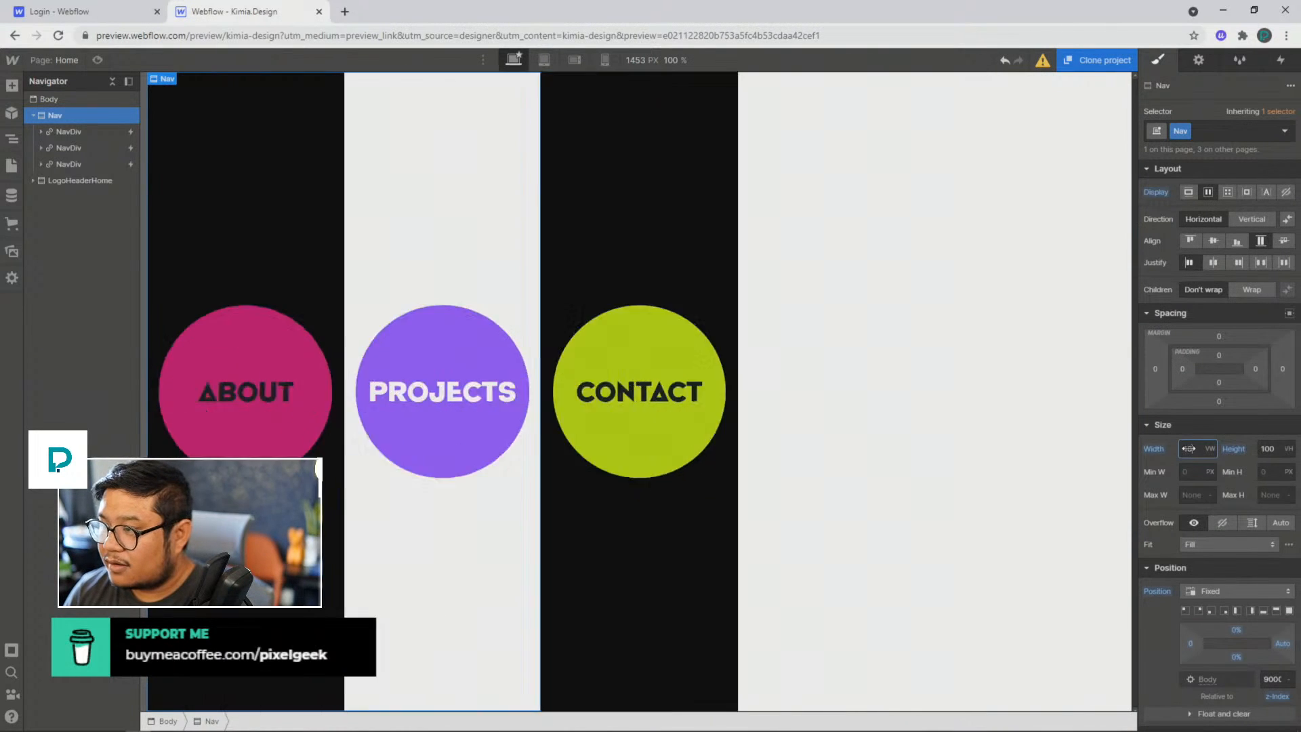
pyautogui.hotkey('shift', 'Down')
pyautogui.hotkey('shift', 'Down')
pyautogui.hotkey('shift', 'Down')
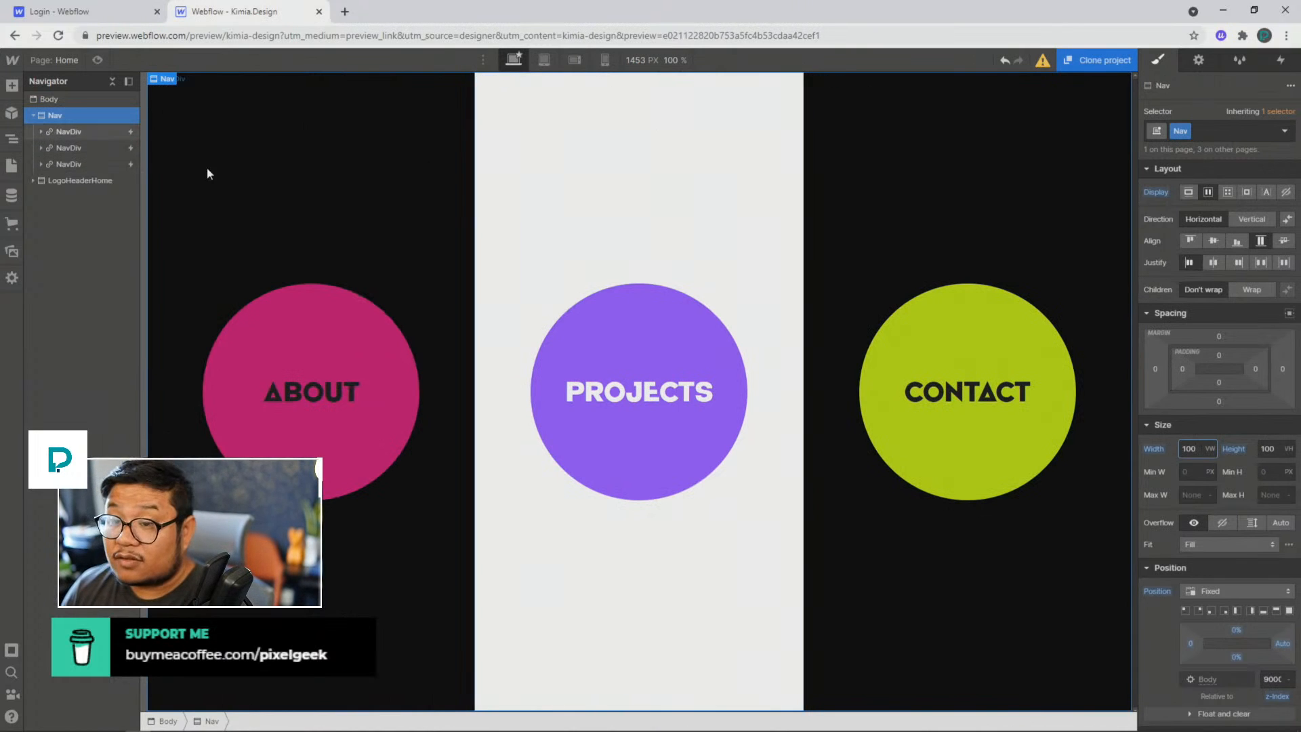
# Step: Reopen the Contact panel's Menu Collapse animation and make its Nav size action affect the Nav class
pyautogui.click(1047, 141)
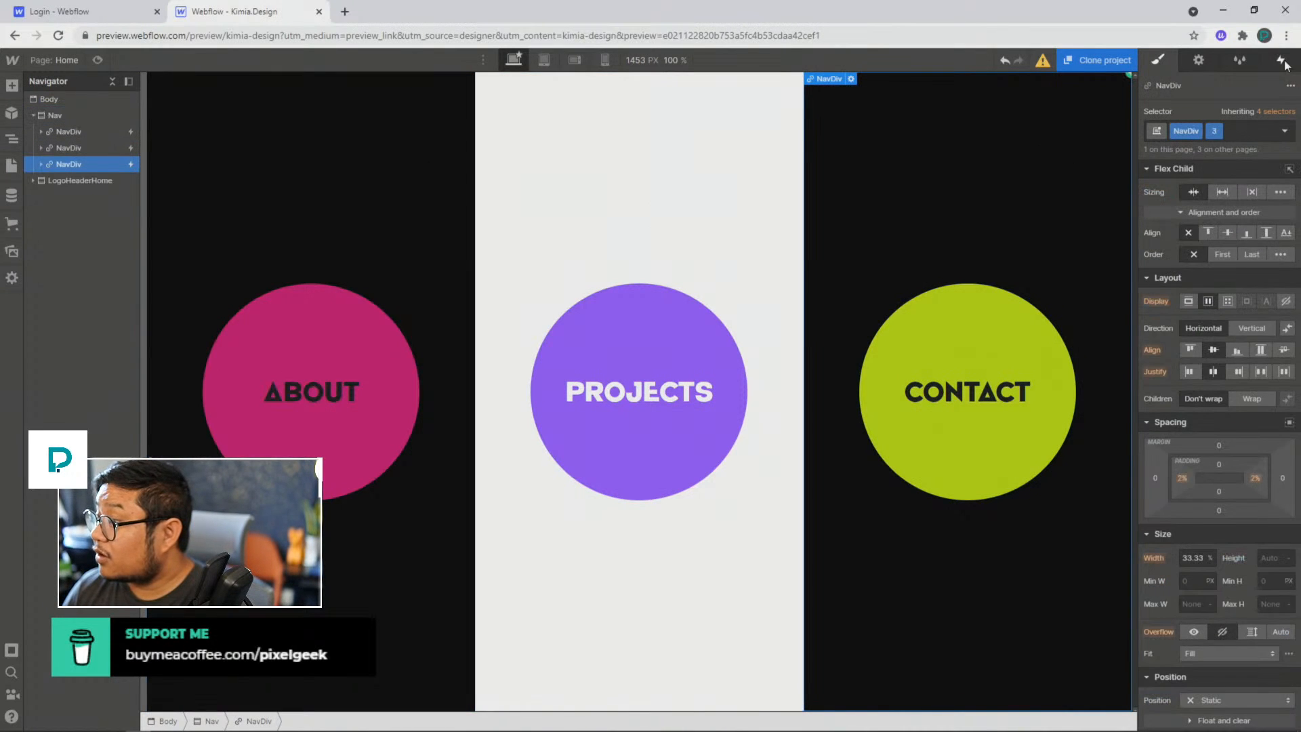
pyautogui.click(1283, 63)
pyautogui.click(1185, 156)
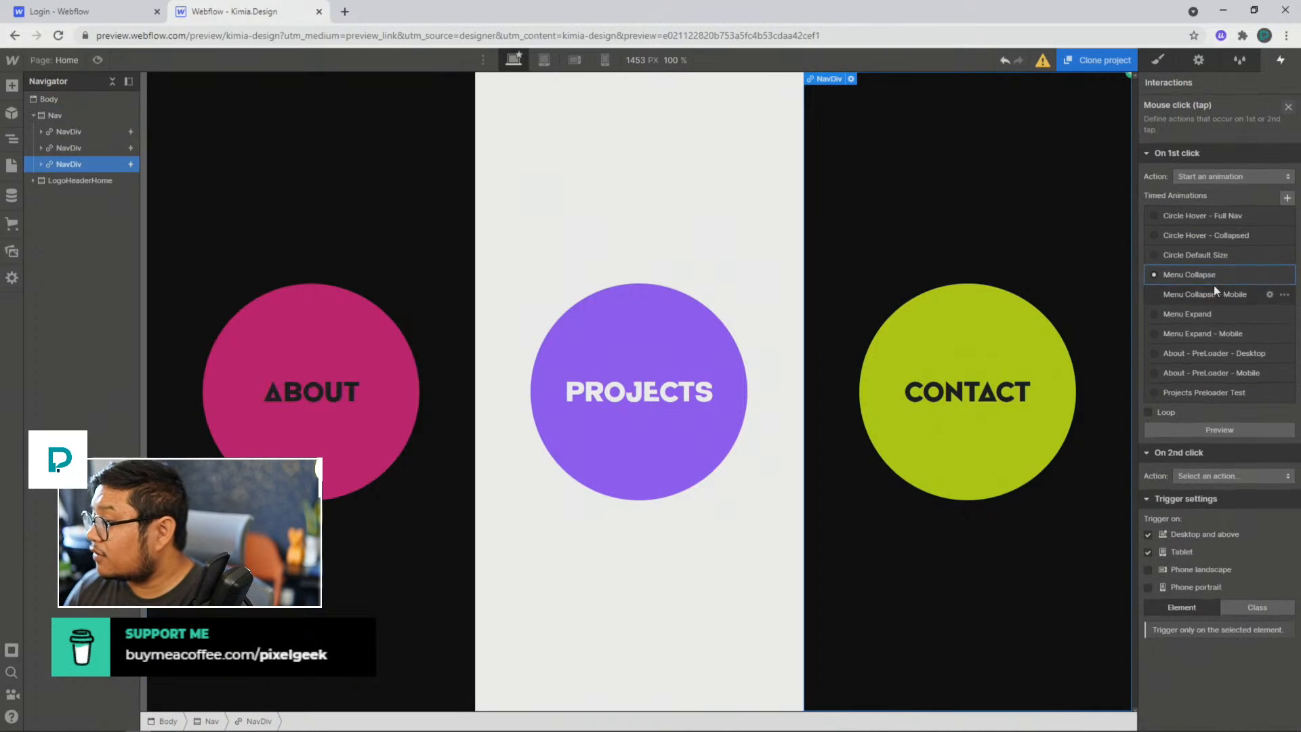
pyautogui.click(1269, 275)
pyautogui.click(1197, 163)
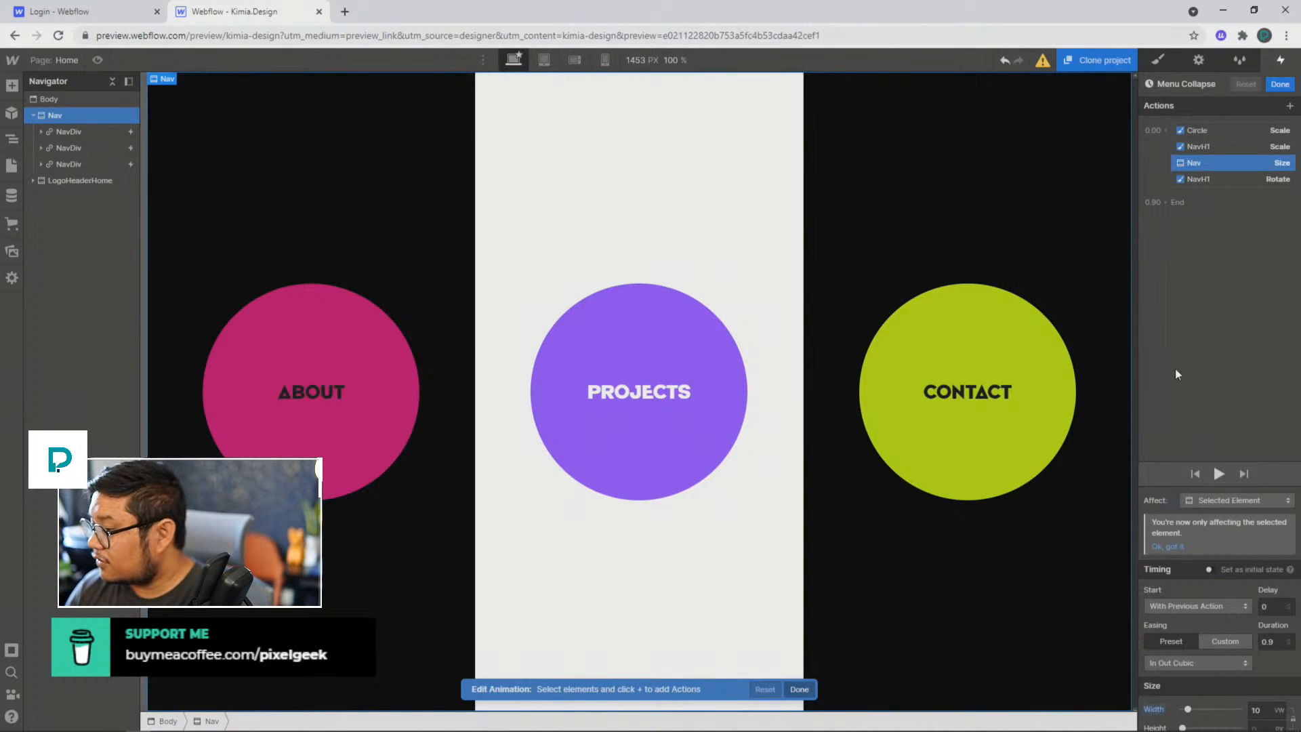
pyautogui.click(1211, 502)
pyautogui.click(1206, 484)
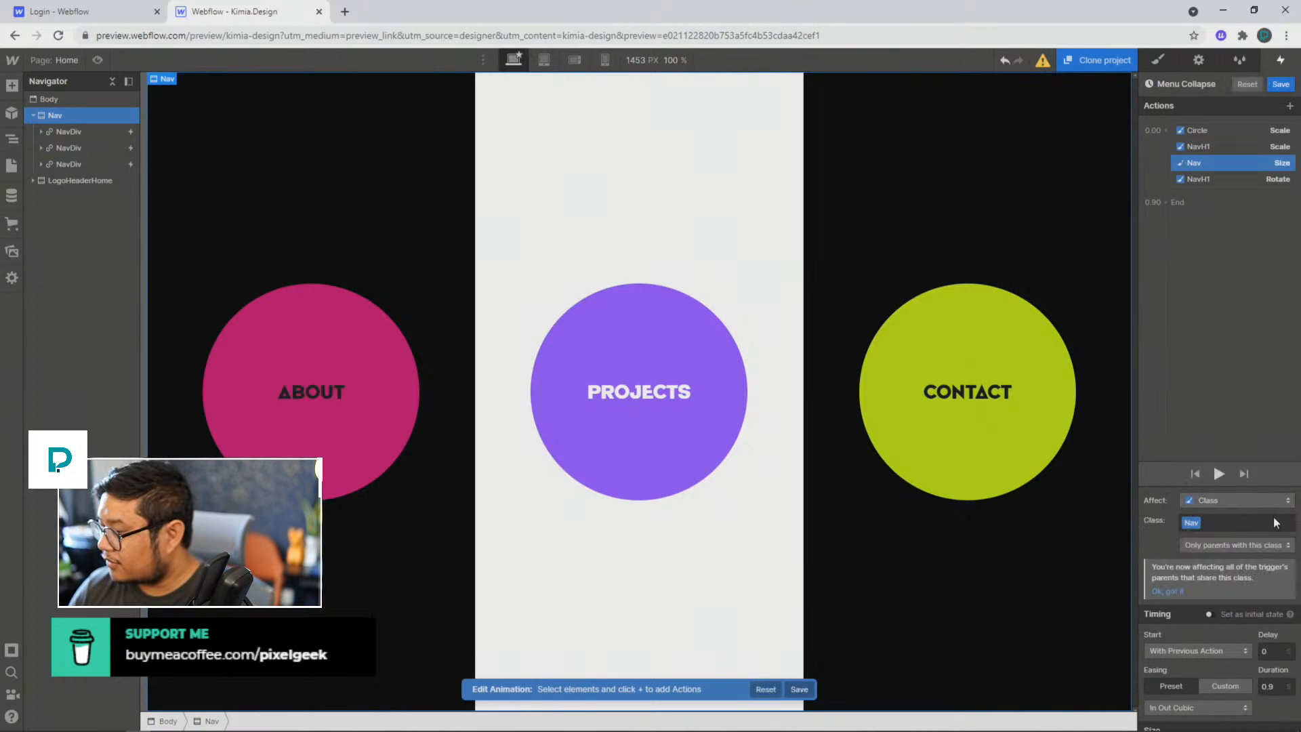
# Step: Adjust the width of the class-based Nav size action and set it to 10 VW
pyautogui.scroll(-1, 1217, 671)
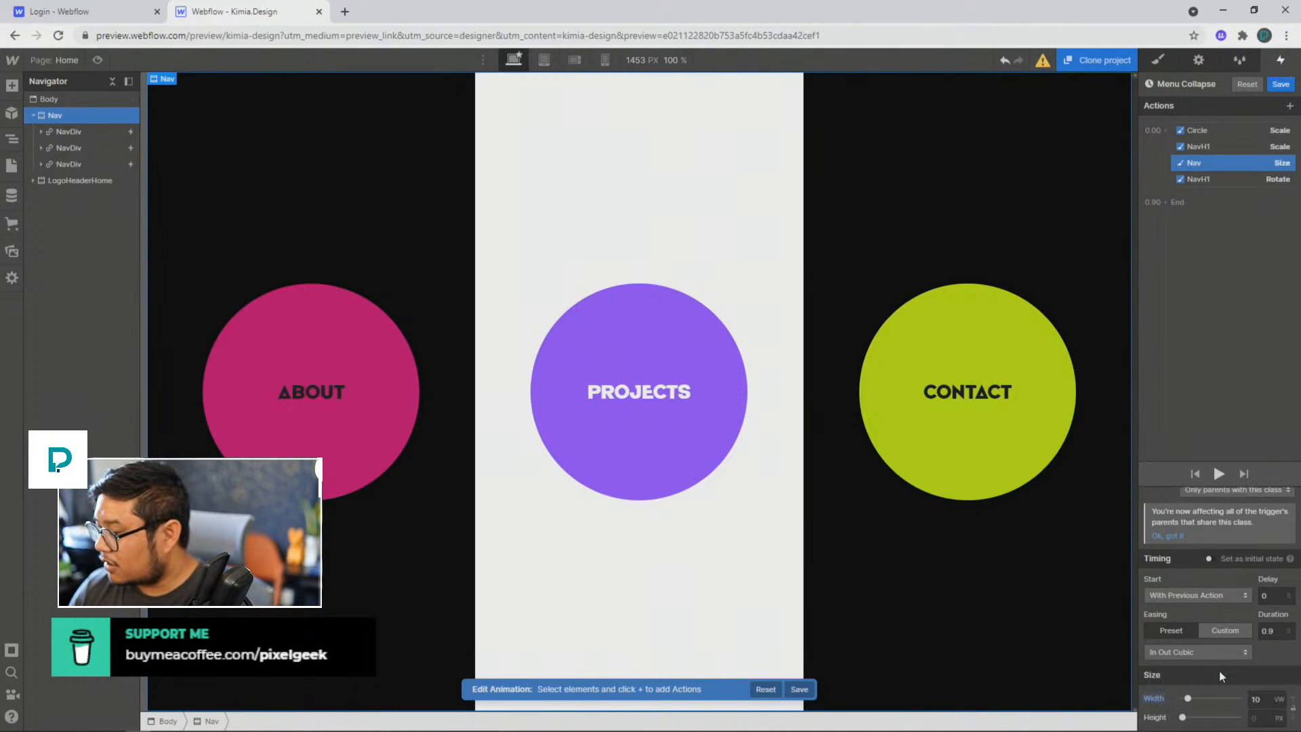
pyautogui.moveTo(1190, 698); pyautogui.dragTo(1225, 705)
pyautogui.click(1269, 697)
pyautogui.write('10')
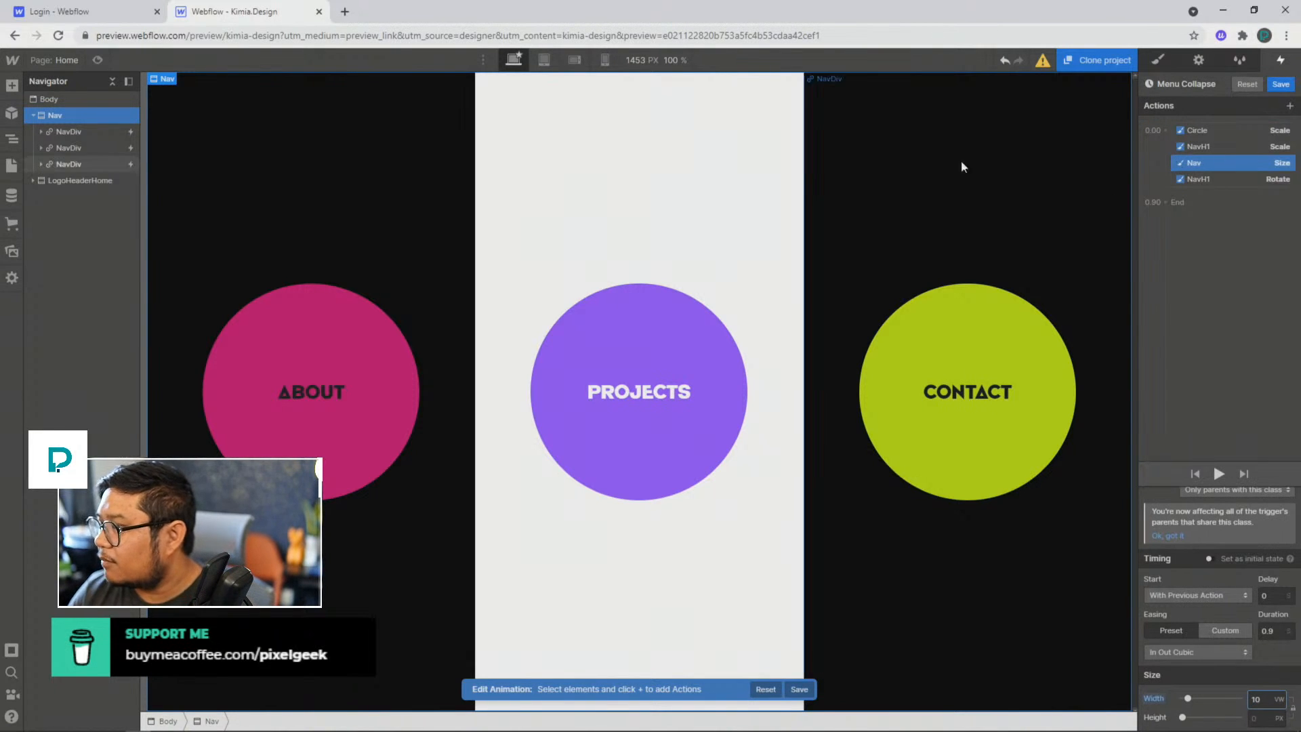
# Step: Preview the page and trigger the menu collapse from the Contact panel, then return to the designer
pyautogui.click(99, 66)
pyautogui.click(1077, 383)
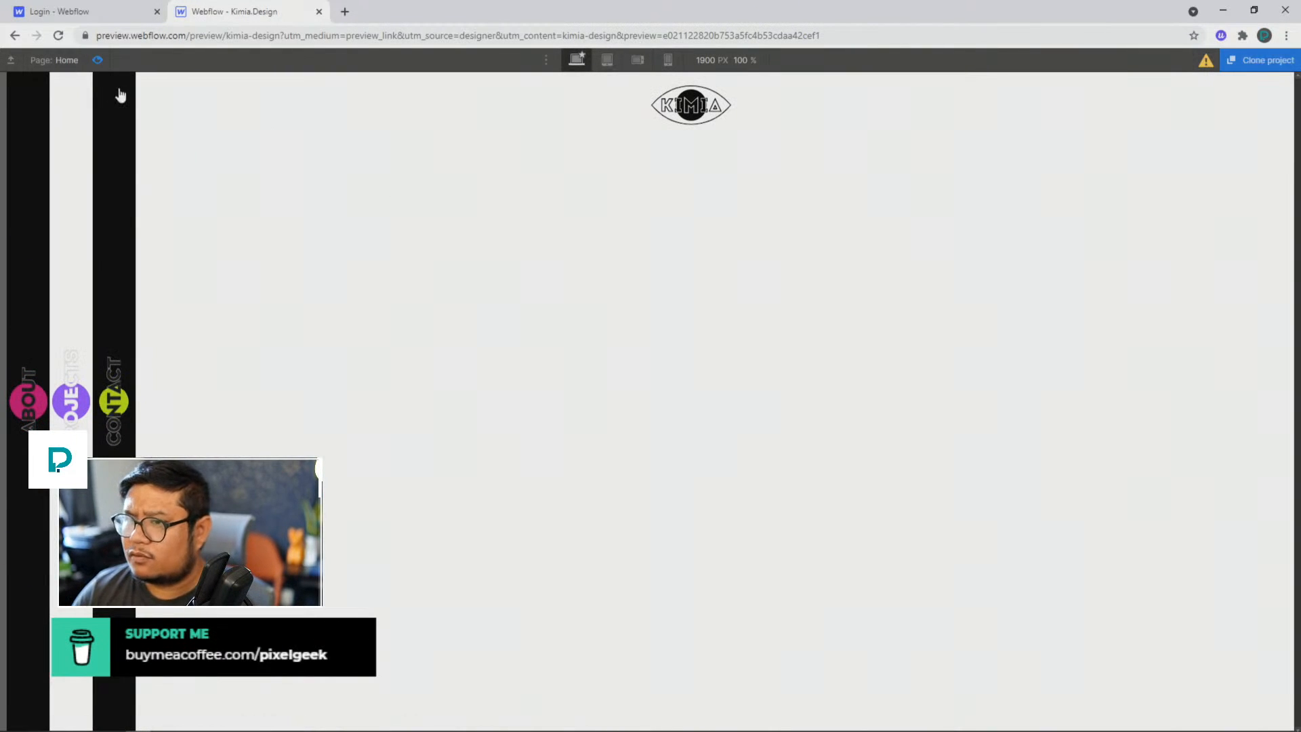
pyautogui.click(97, 60)
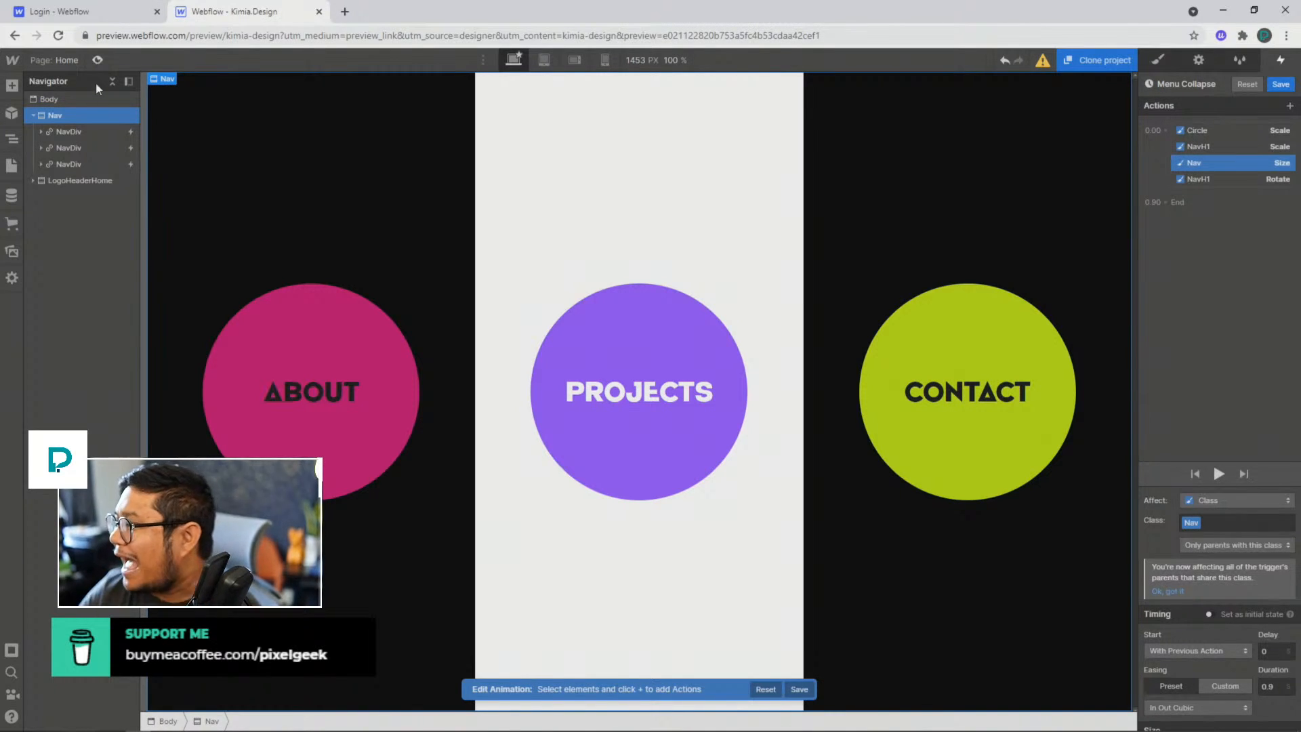
# Step: Apply the Nav size action to all elements with this class and play the Menu Collapse animation
pyautogui.scroll(-1, 1182, 621)
pyautogui.scroll(1, 1183, 620)
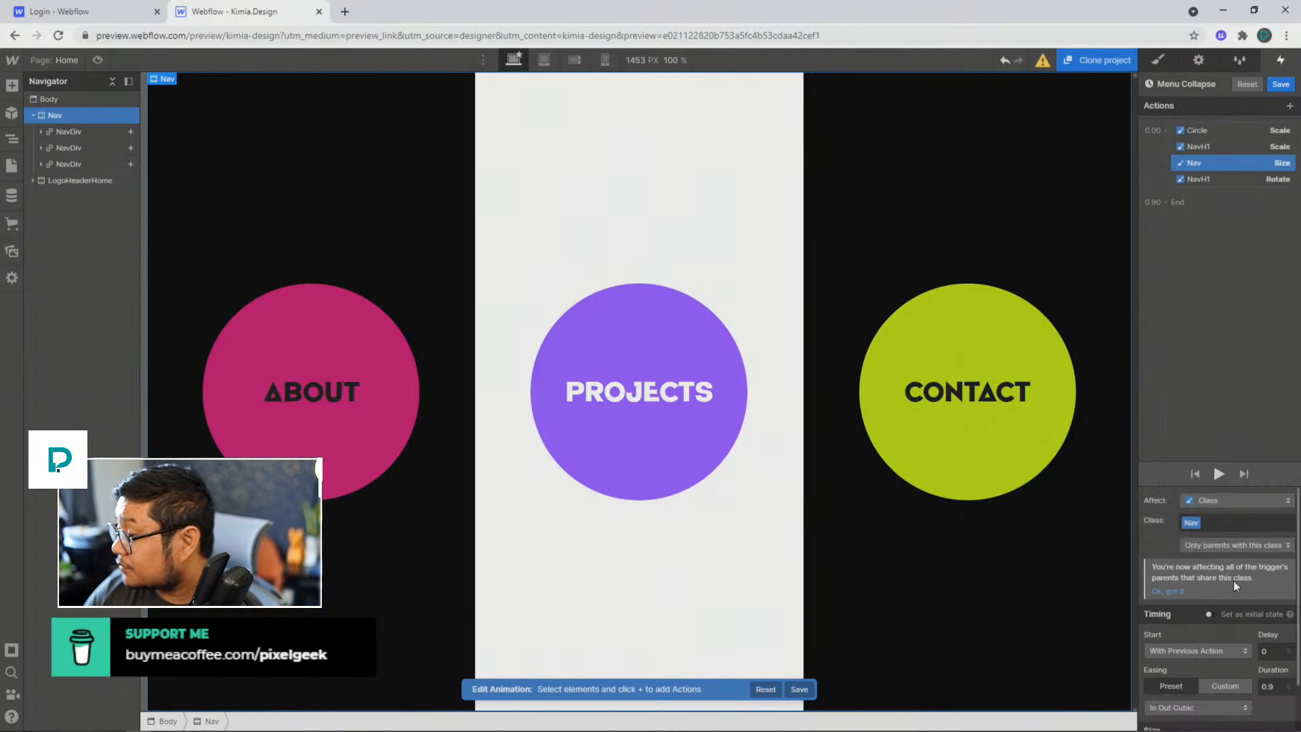
pyautogui.click(1231, 547)
pyautogui.click(1237, 498)
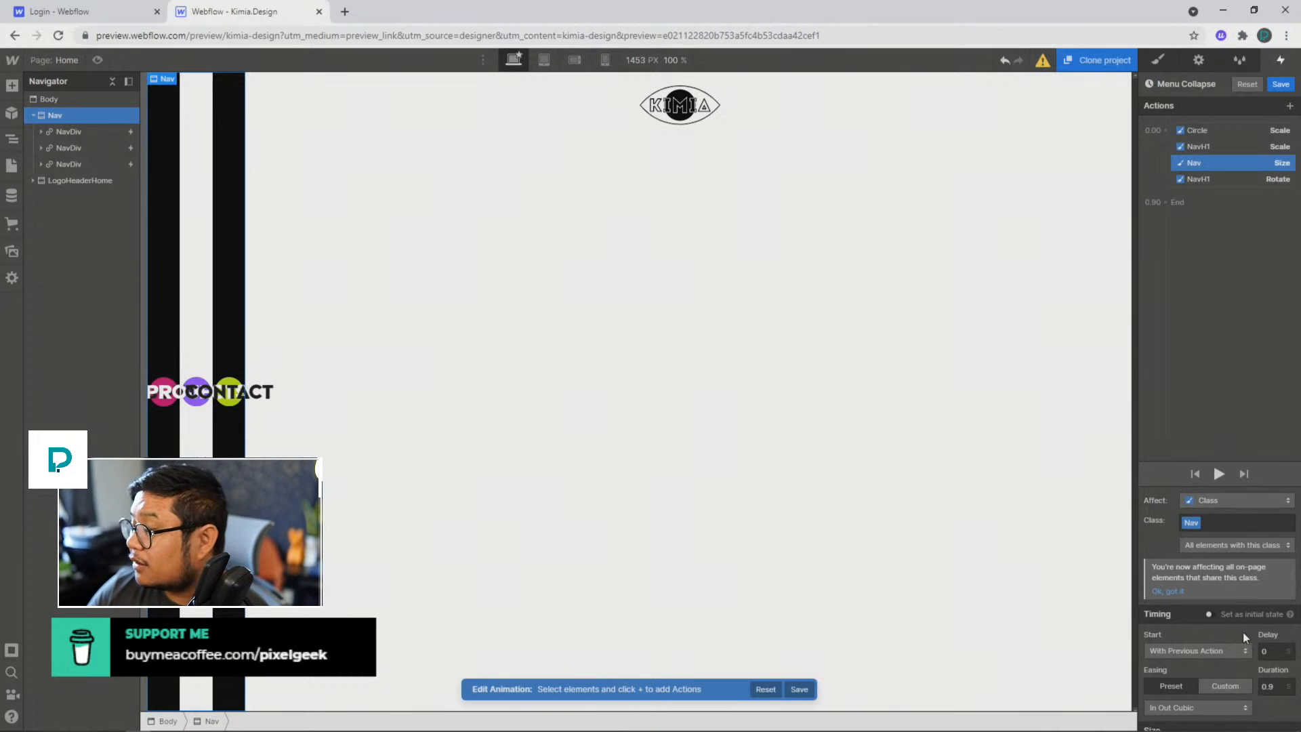
pyautogui.scroll(-1, 1242, 632)
pyautogui.click(1255, 701)
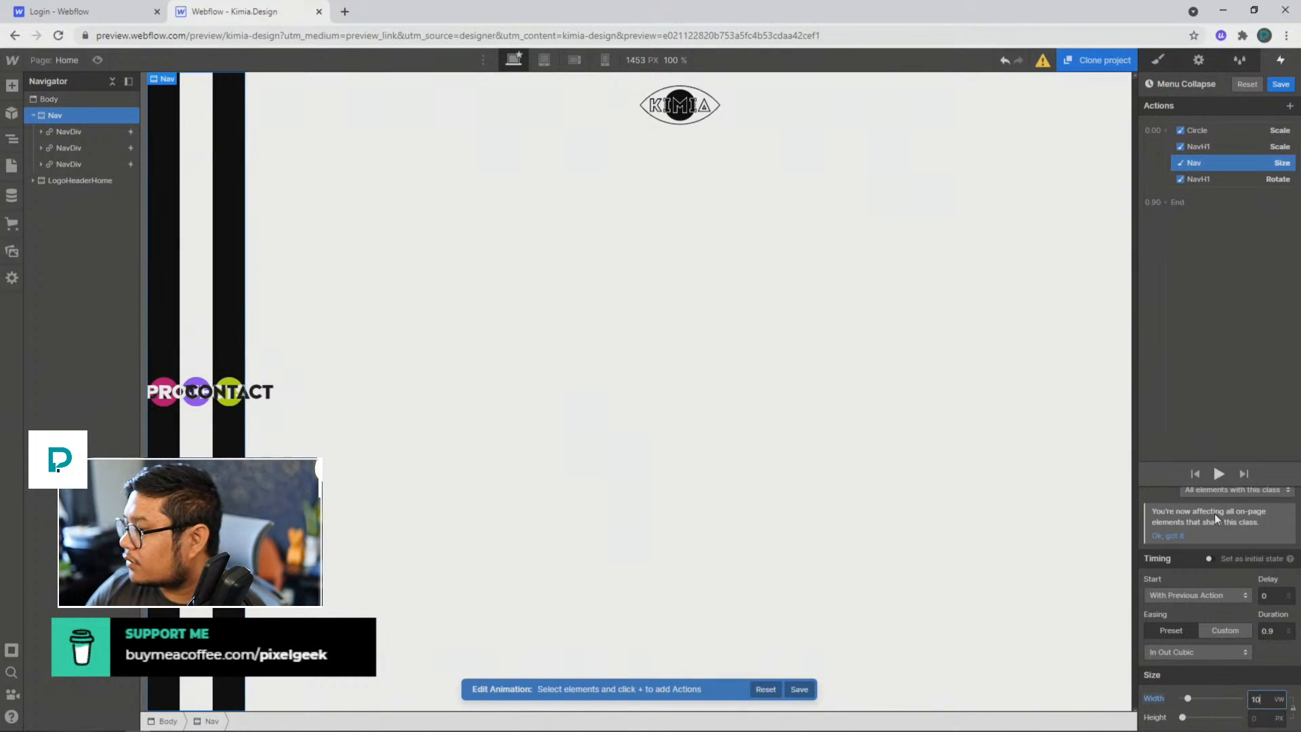
pyautogui.click(1219, 472)
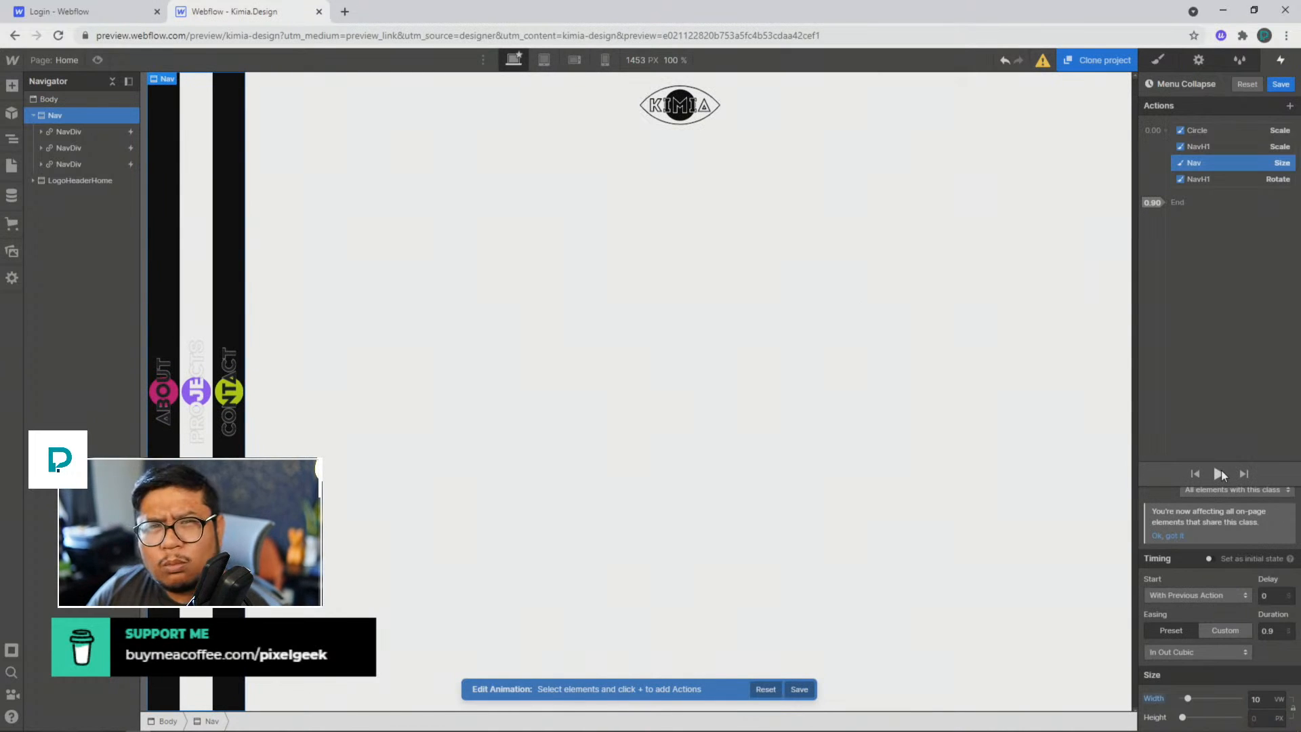
# Step: Duplicate the Nav size action in Menu Collapse, place the copy first as the initial state, and set its width to 100 VW
pyautogui.click(1220, 472)
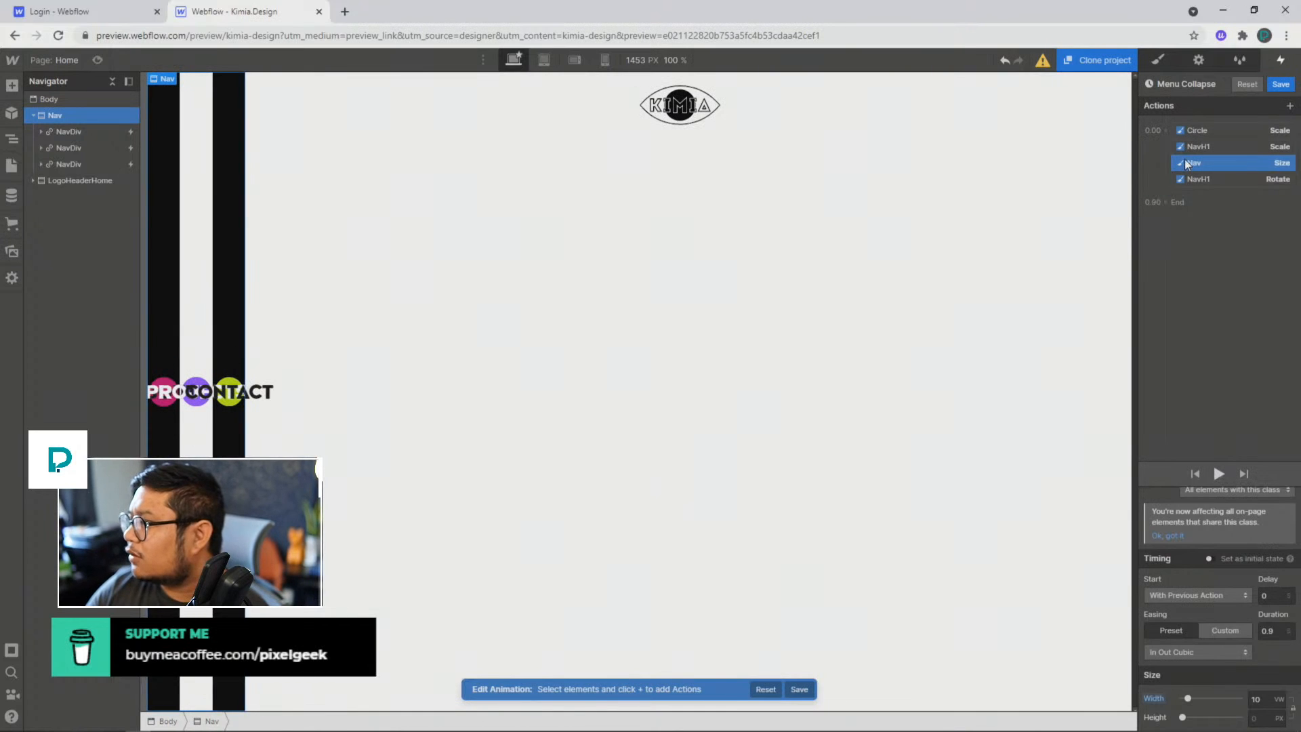
pyautogui.rightClick(1185, 162)
pyautogui.click(1227, 213)
pyautogui.moveTo(1198, 168); pyautogui.dragTo(1199, 204)
pyautogui.click(1230, 557)
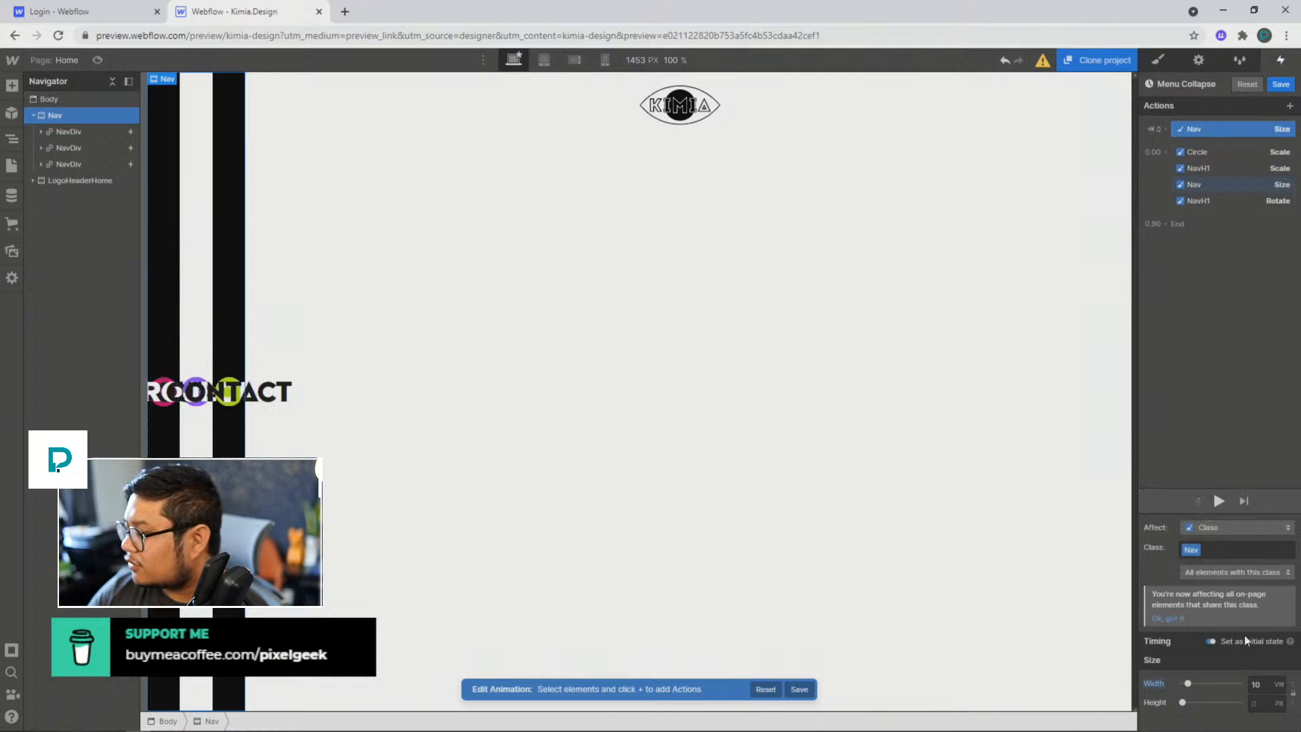
pyautogui.click(1256, 684)
pyautogui.write('0')
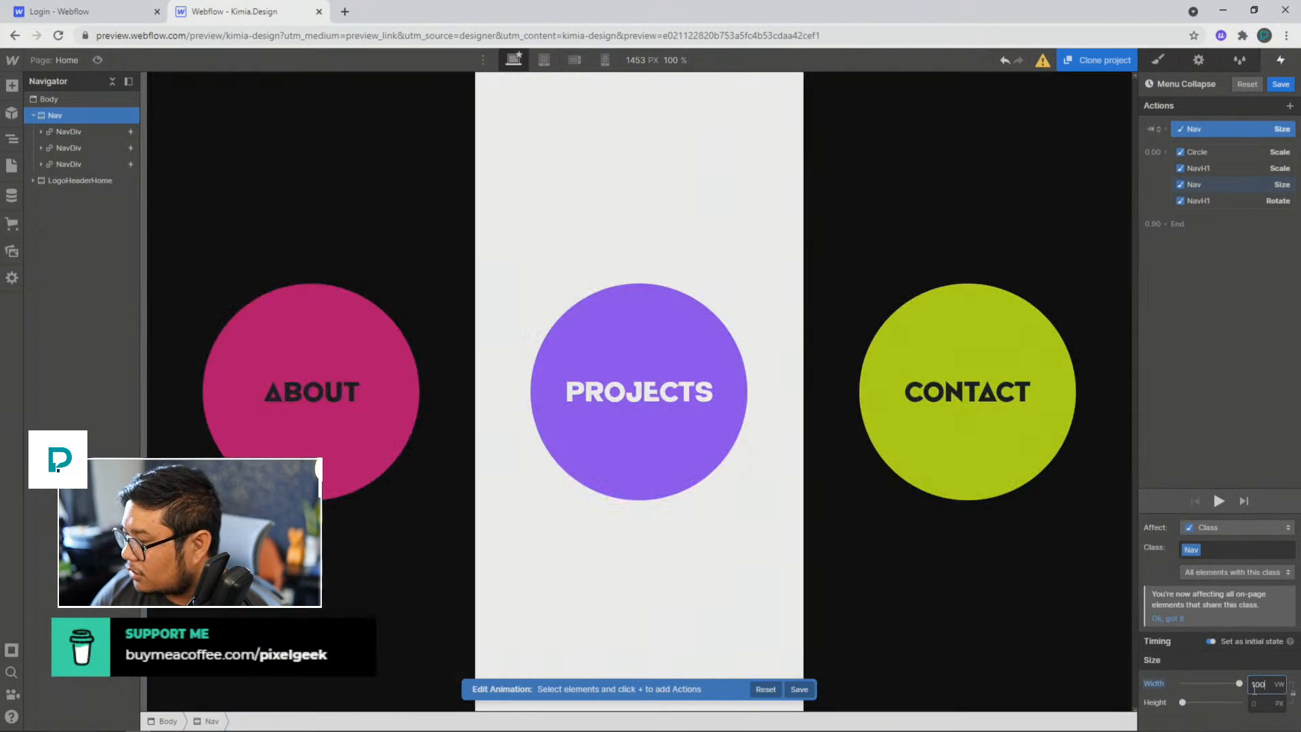
# Step: Play the Menu Collapse animation repeatedly to check how the Nav shrinks from its initial state
pyautogui.click(1217, 500)
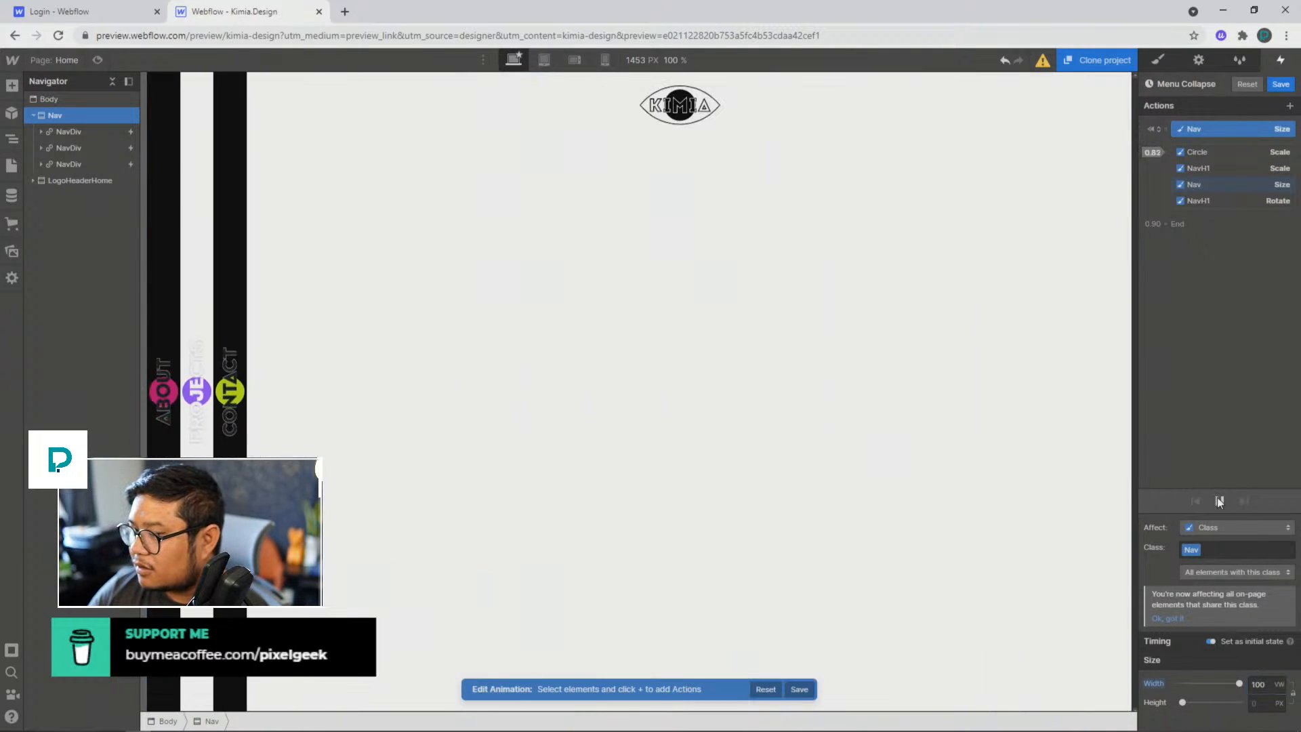
pyautogui.click(1217, 500)
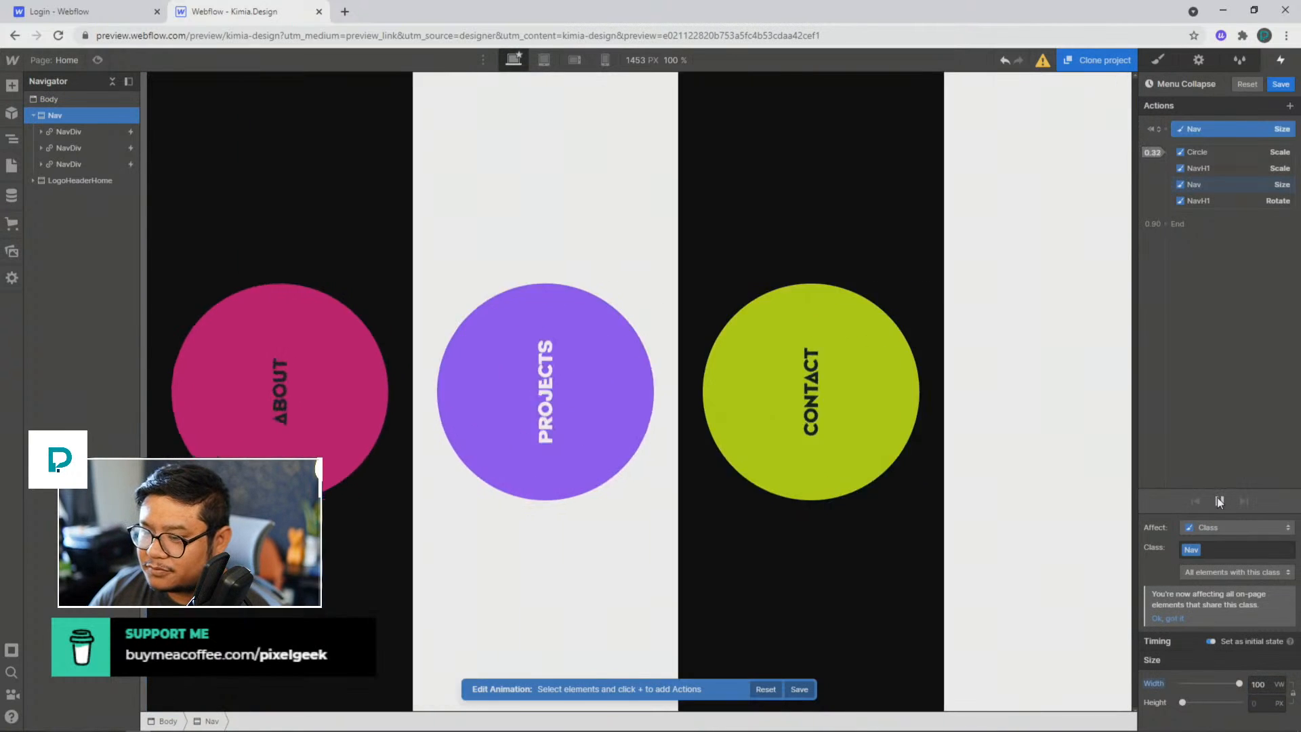
pyautogui.click(1217, 500)
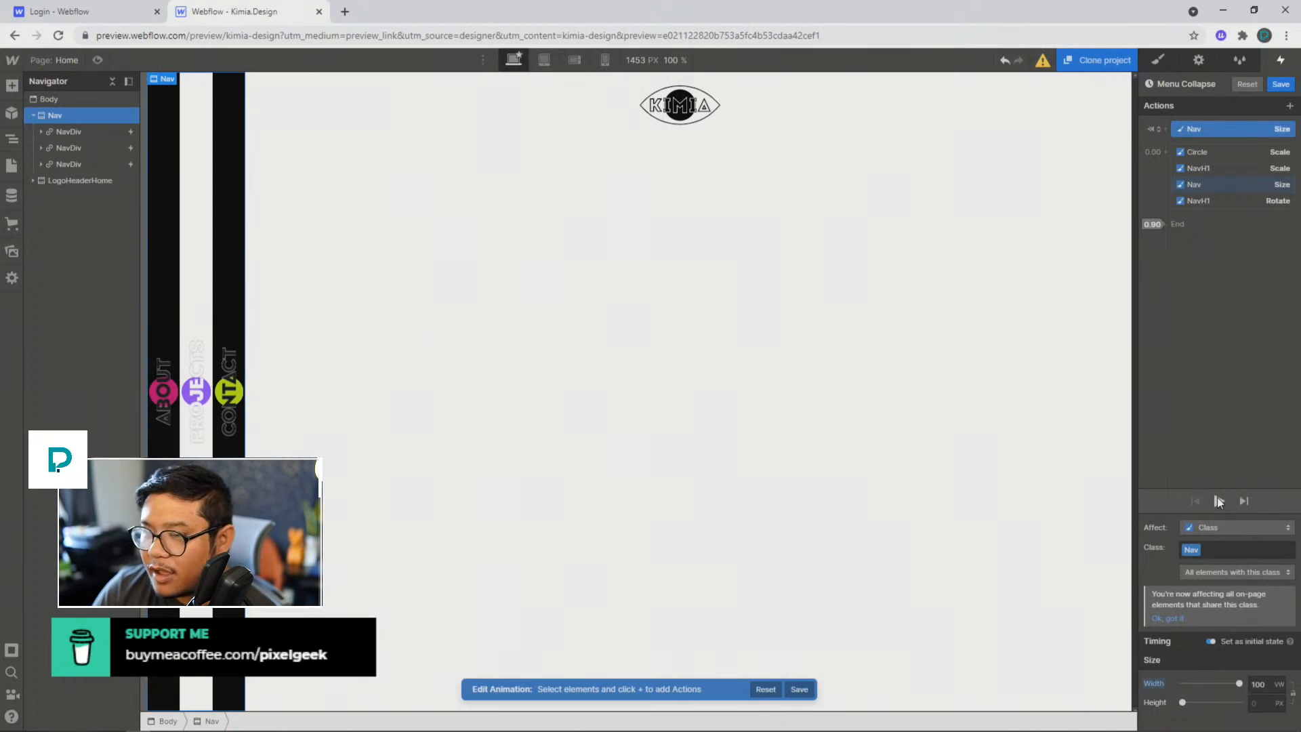
pyautogui.click(1217, 500)
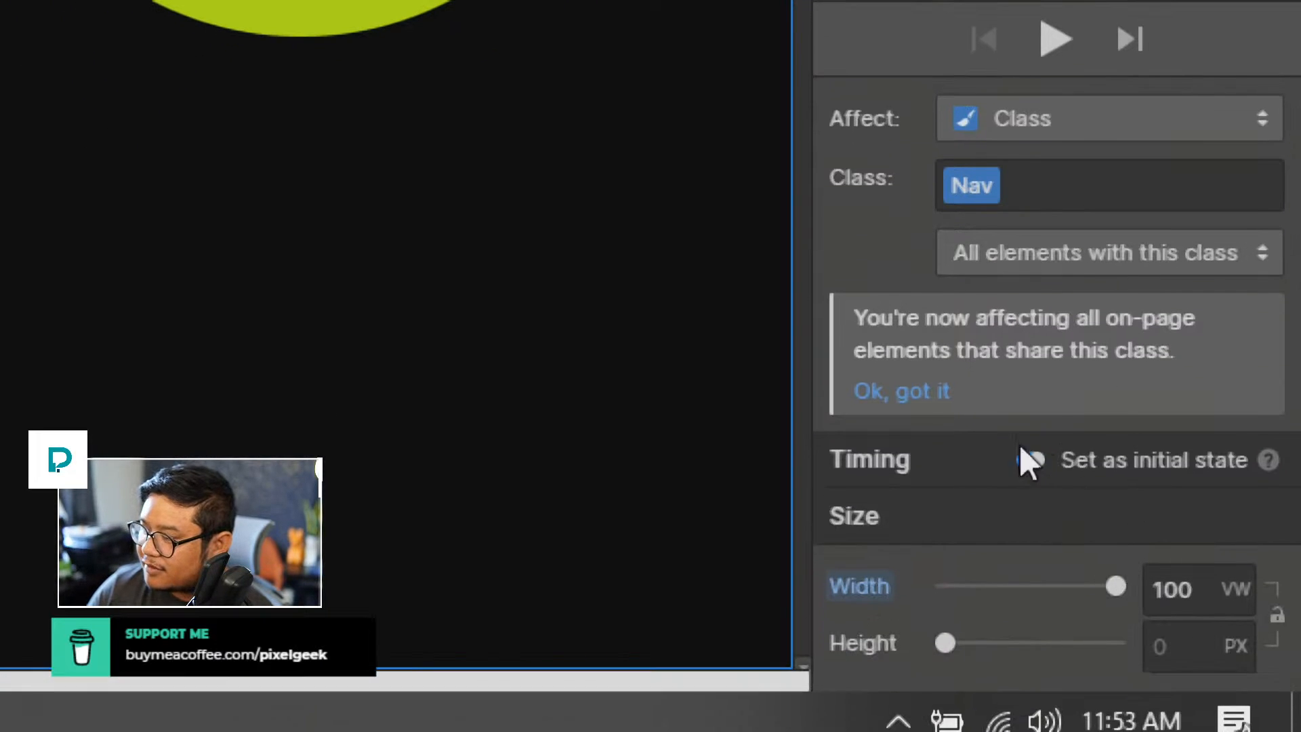
# Step: Check the widths of the initial-state and animated Nav size actions, and save the Menu Collapse animation
pyautogui.click(1171, 596)
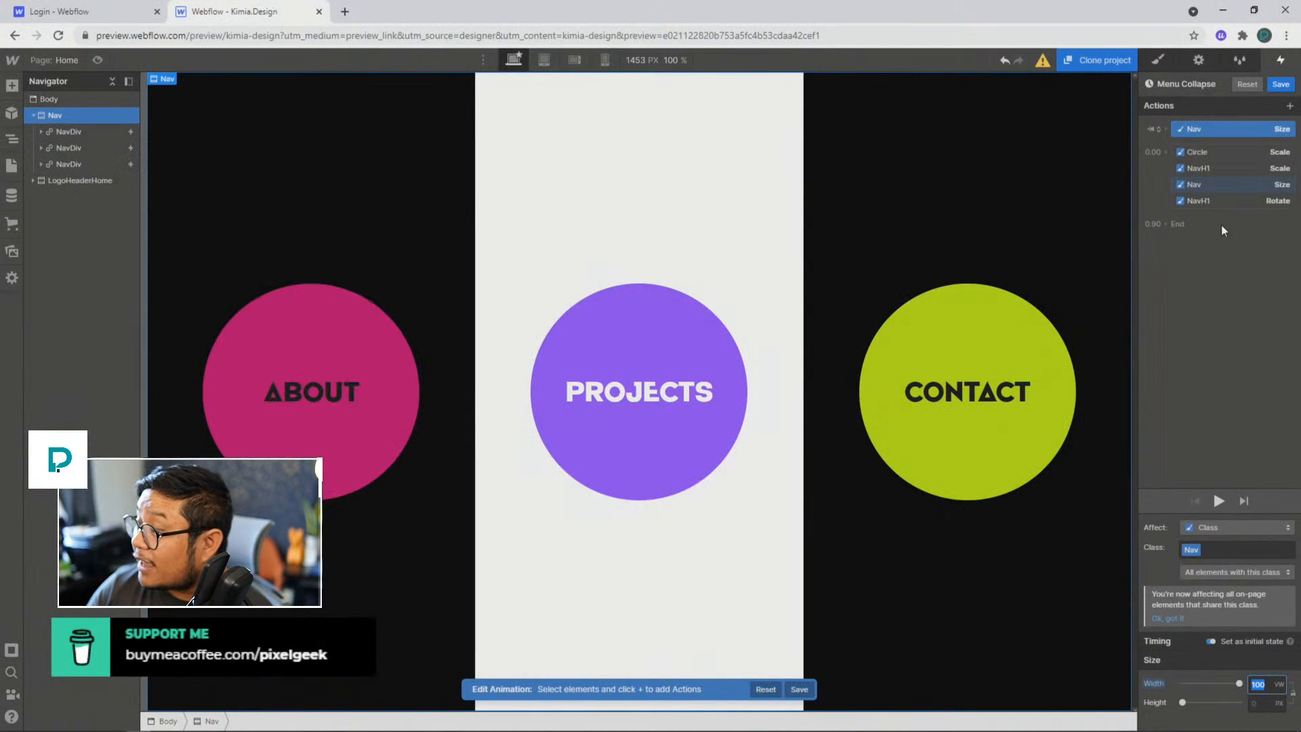
pyautogui.click(1218, 183)
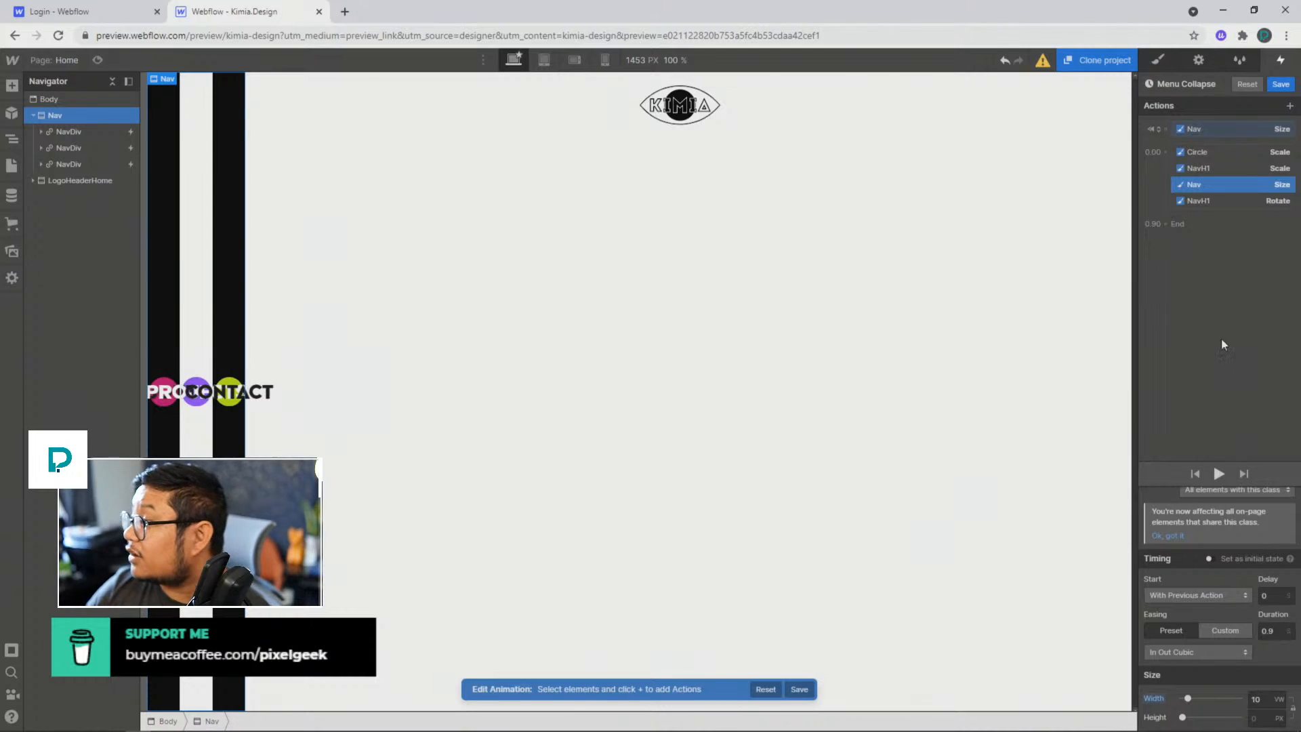
pyautogui.click(1280, 84)
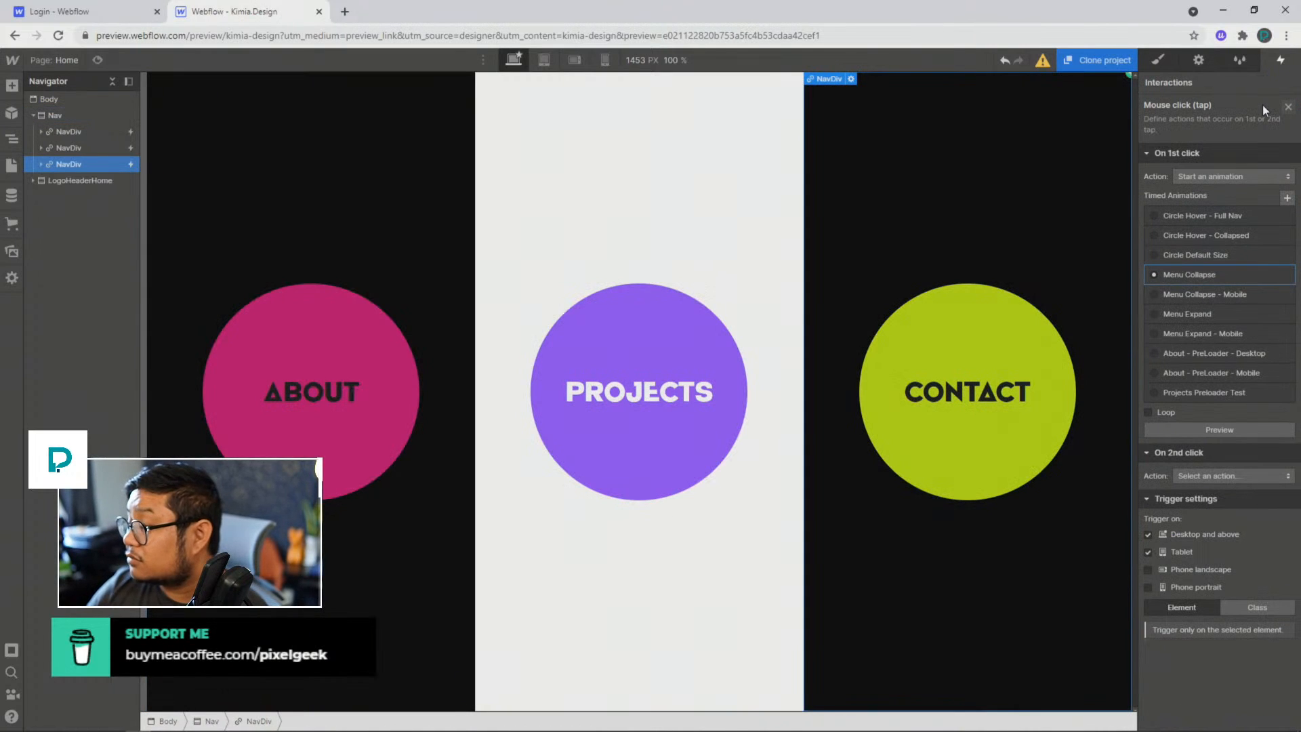
# Step: Check the interactions assigned to the Nav, the About panel and the Contact panel, and look over the site's page list
pyautogui.click(63, 114)
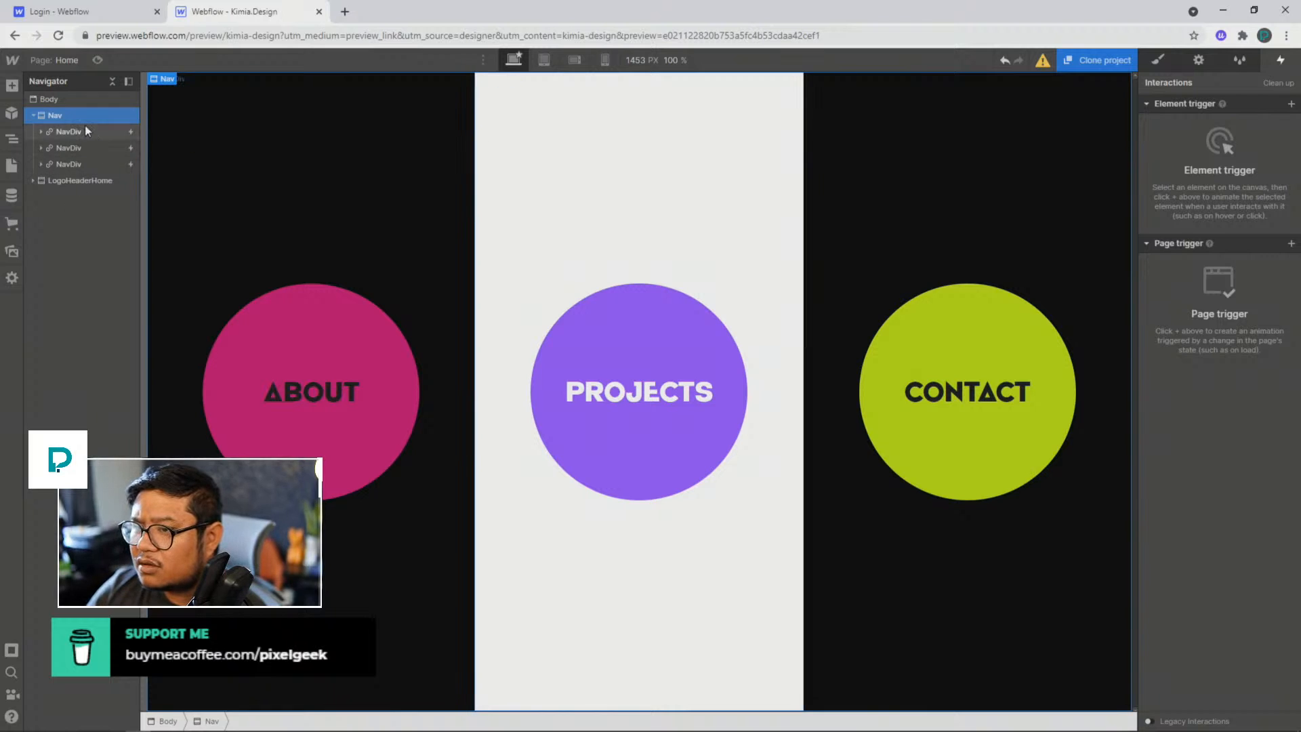
pyautogui.click(68, 132)
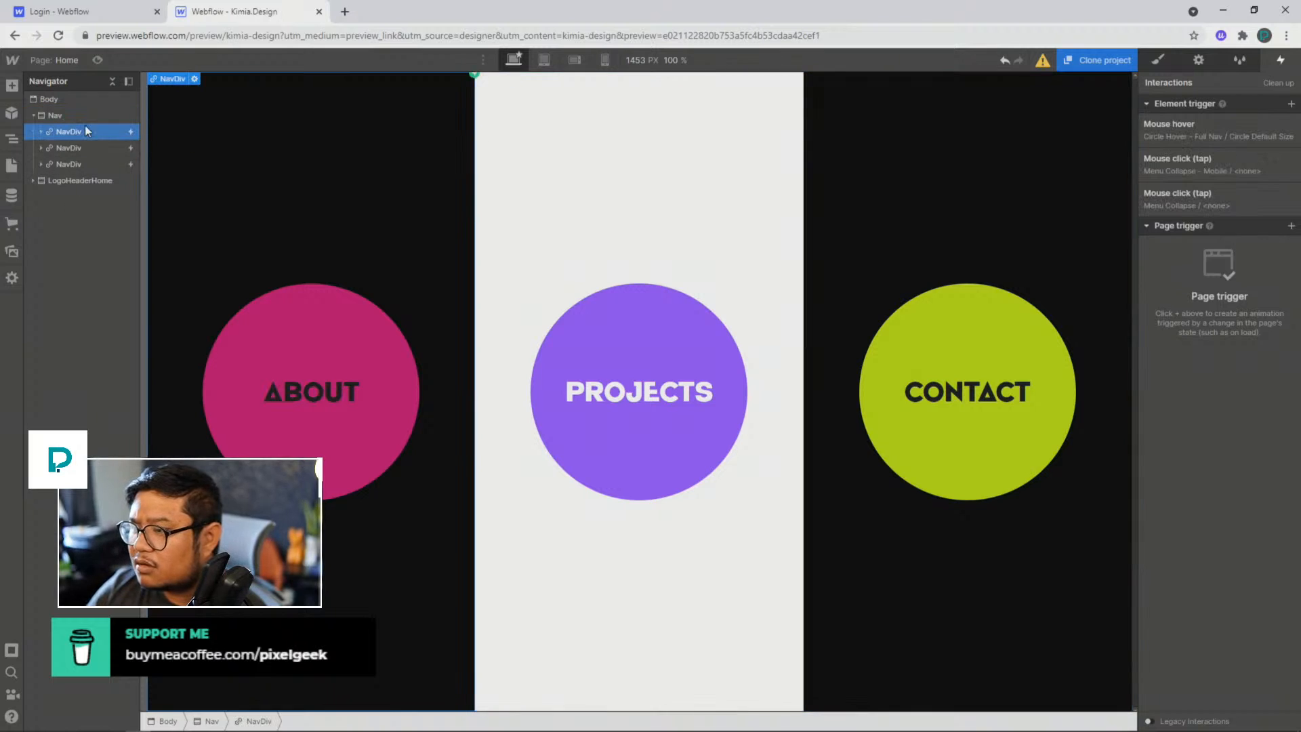
pyautogui.click(885, 161)
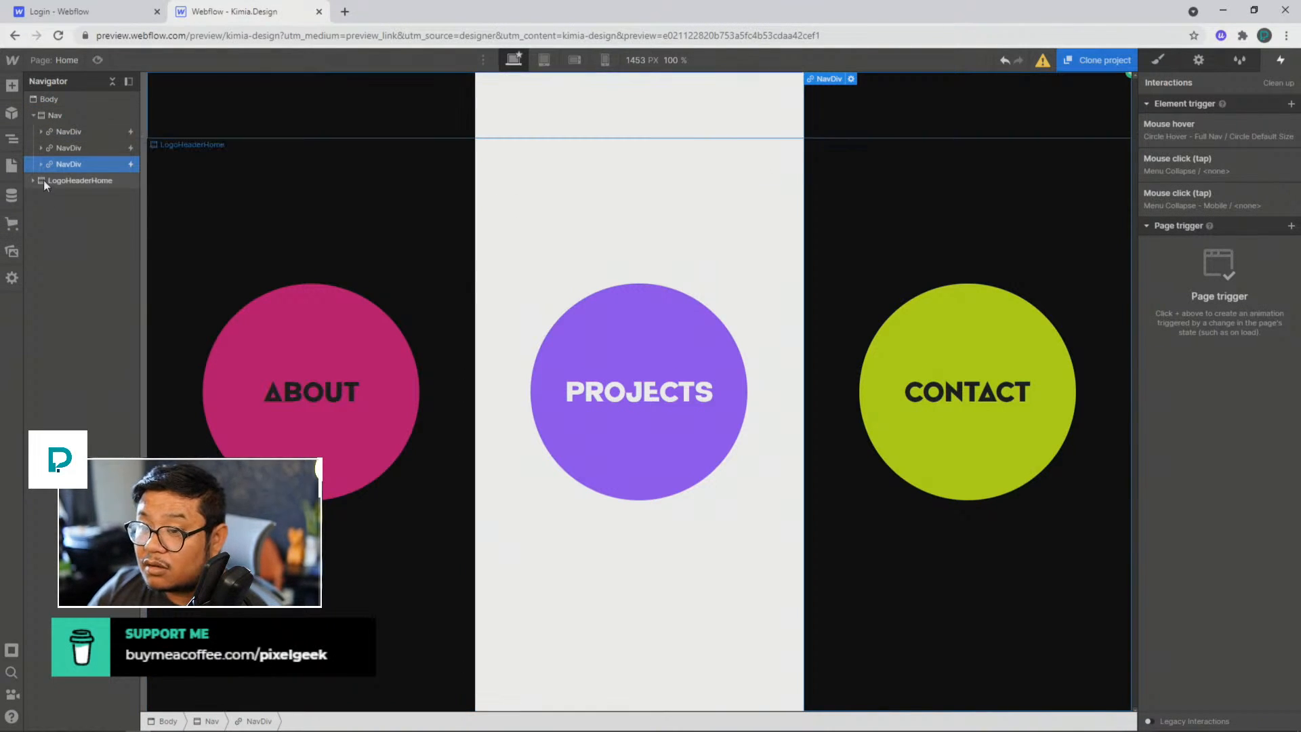
pyautogui.click(62, 63)
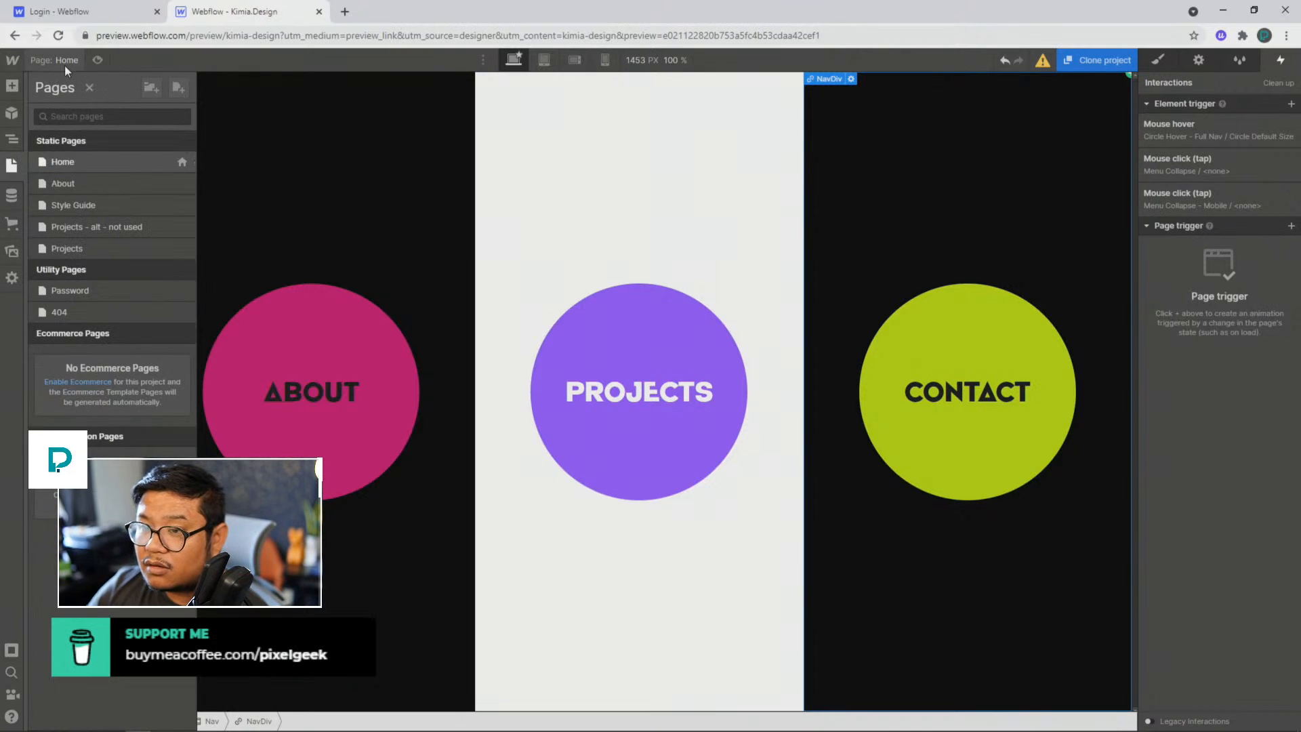
pyautogui.click(65, 67)
pyautogui.click(74, 130)
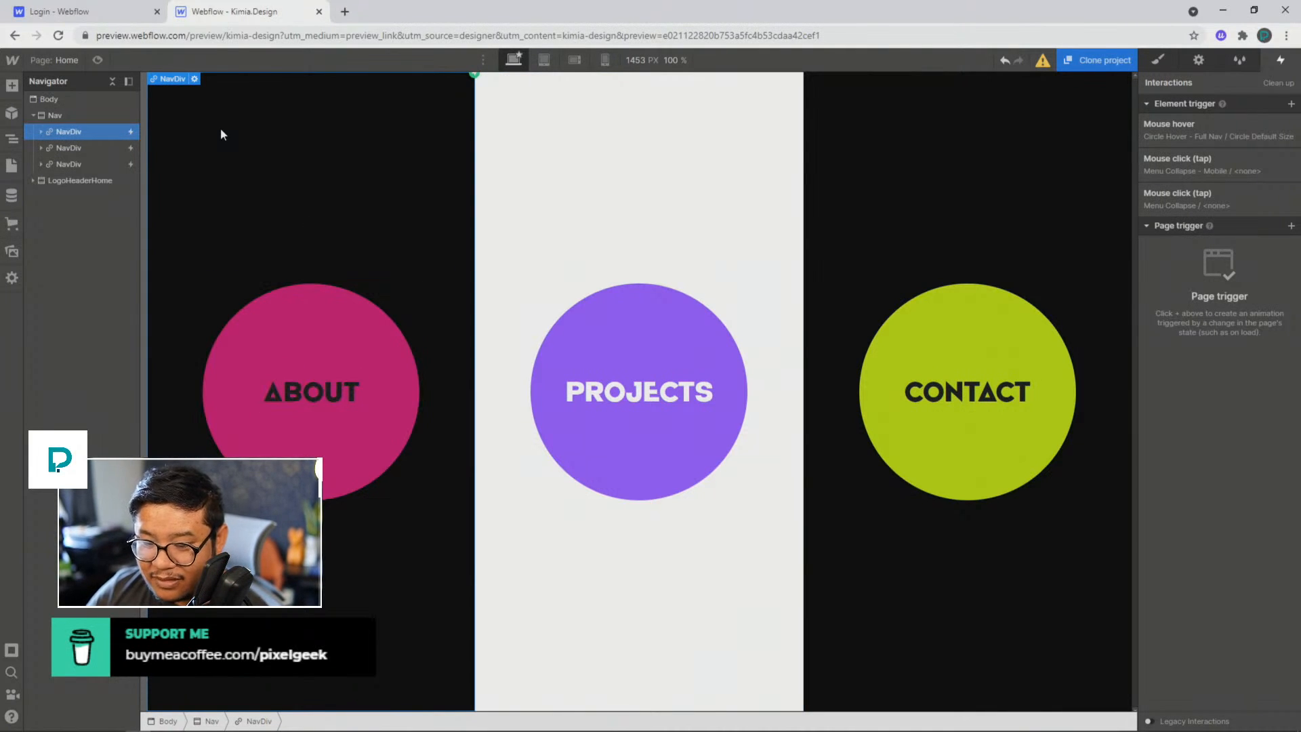
# Step: Examine the Nav element's style settings, from layout and size through its selector states to the effects
pyautogui.click(1155, 59)
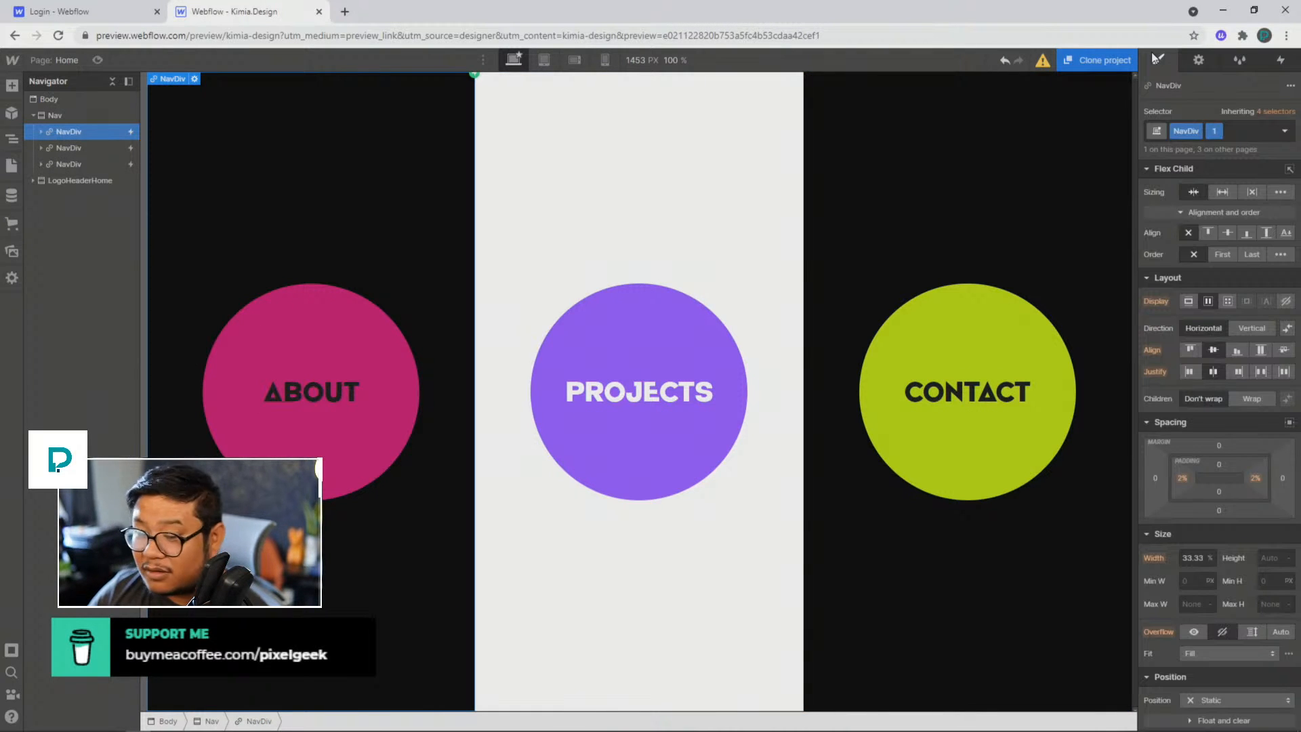
pyautogui.click(54, 115)
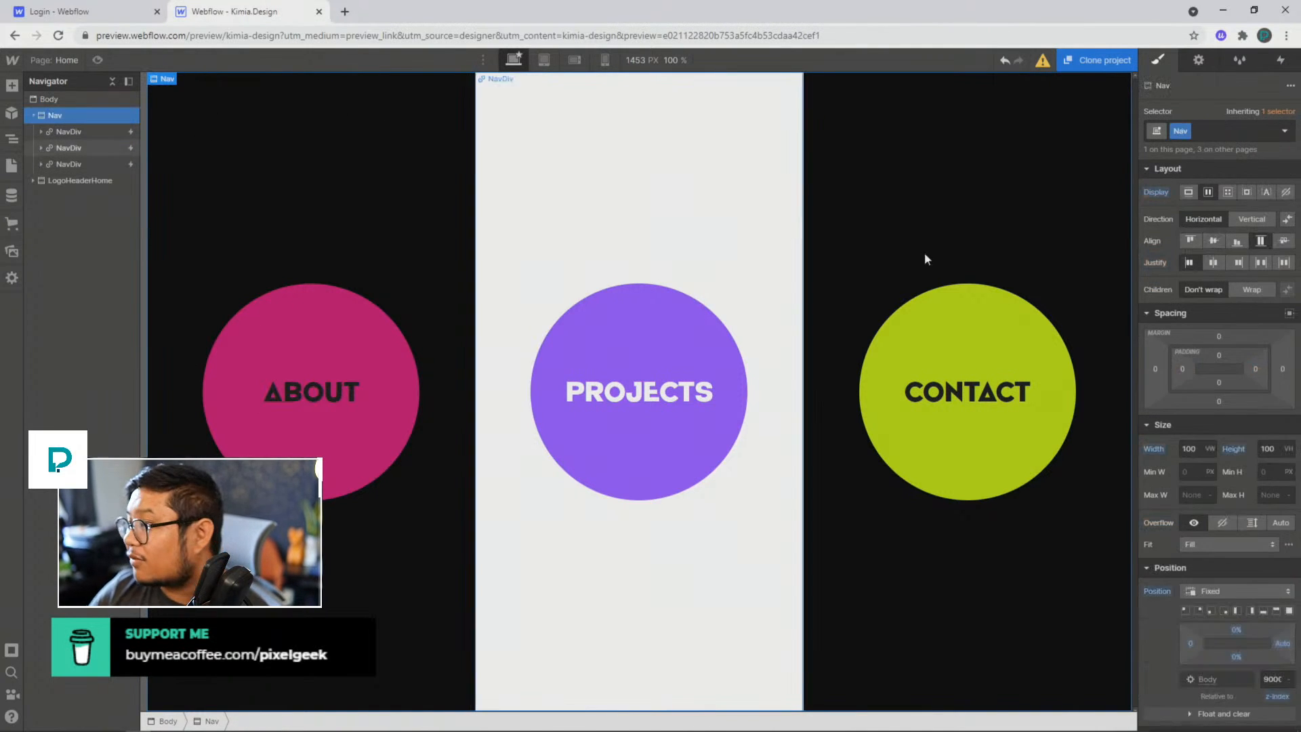
pyautogui.scroll(-10, 1238, 506)
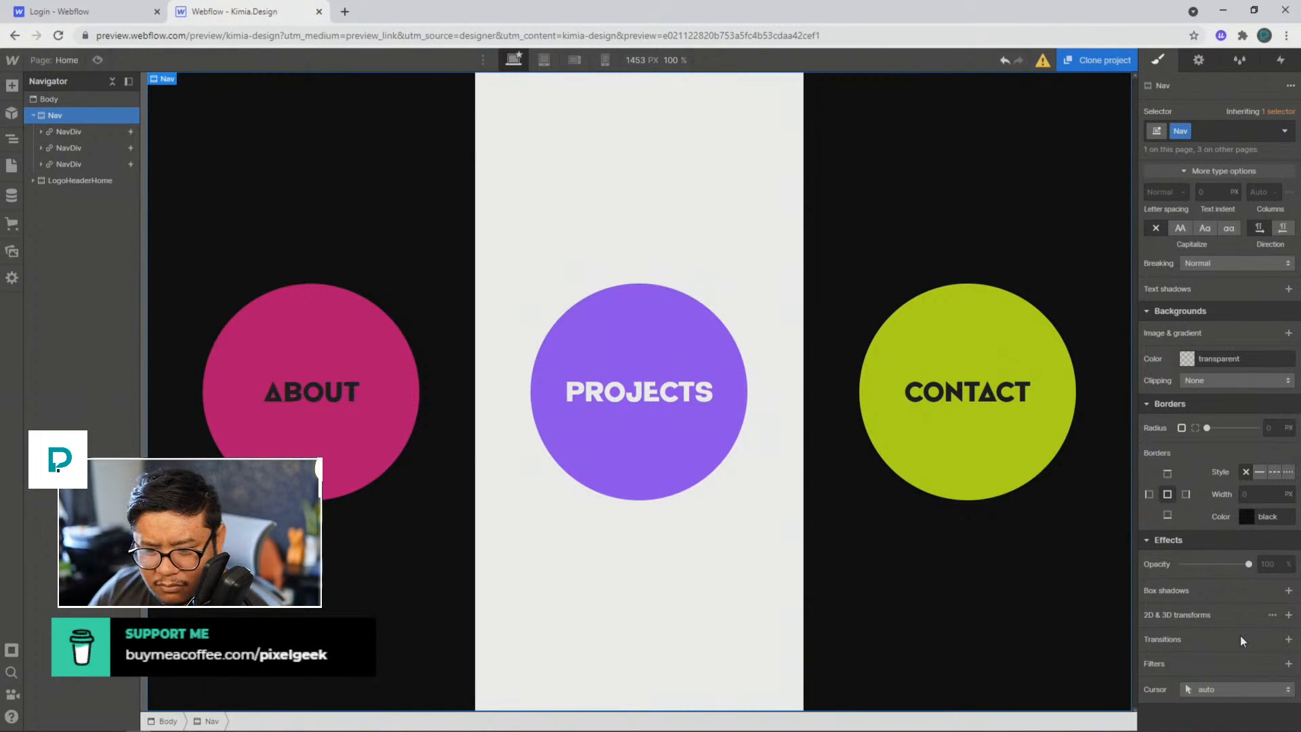
pyautogui.scroll(6, 1239, 637)
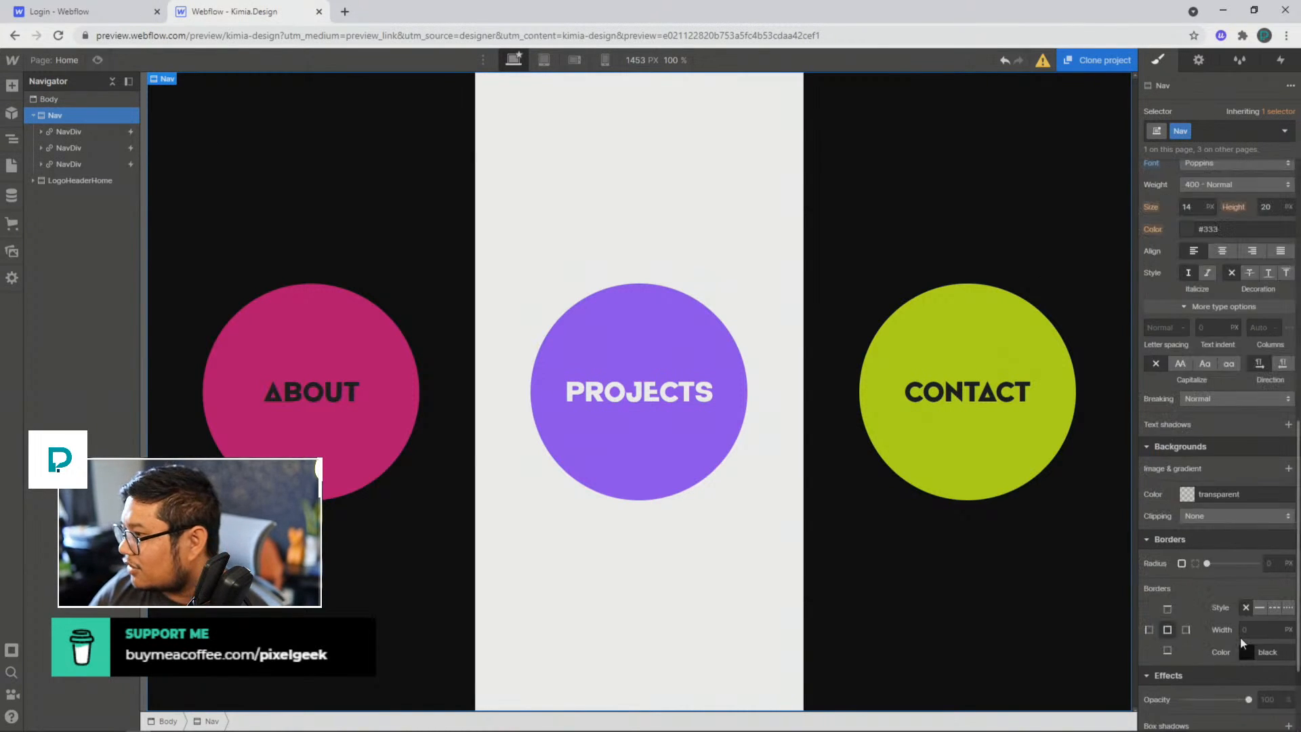
pyautogui.scroll(5, 1222, 556)
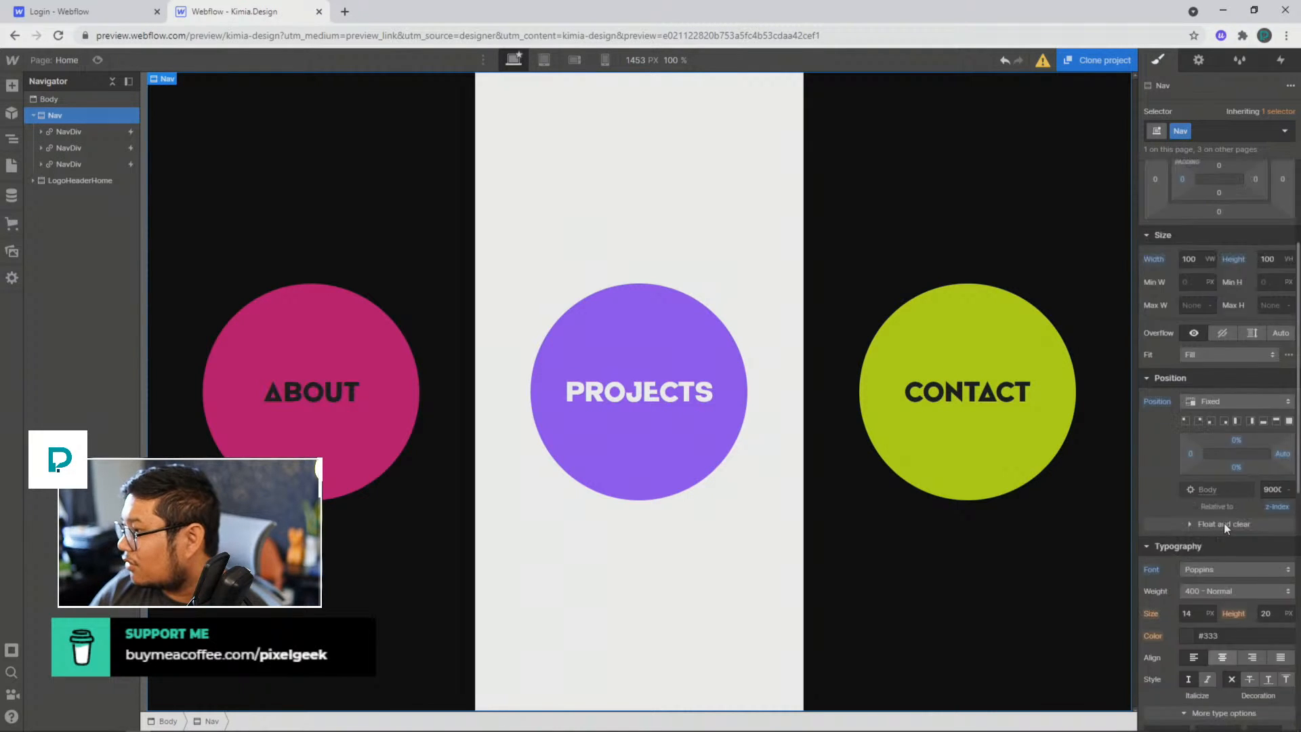
pyautogui.click(1283, 131)
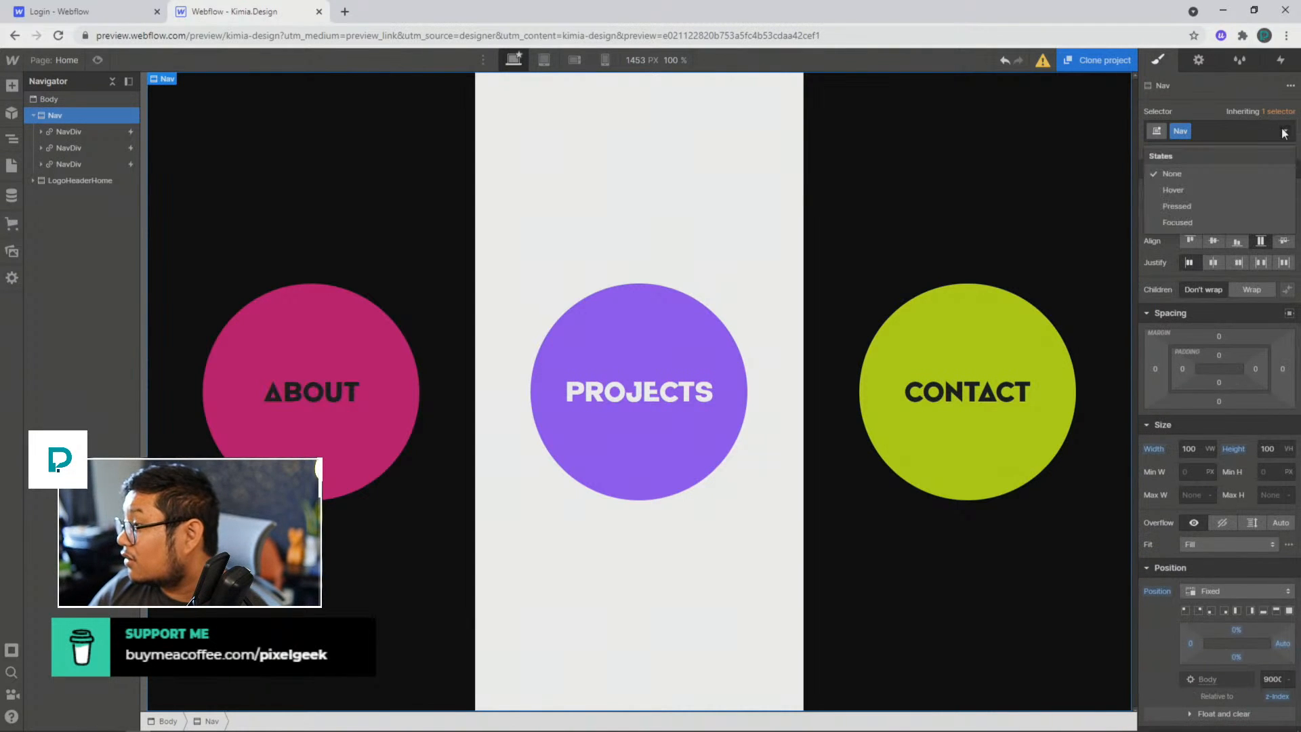
pyautogui.click(1283, 133)
pyautogui.scroll(-10, 1225, 533)
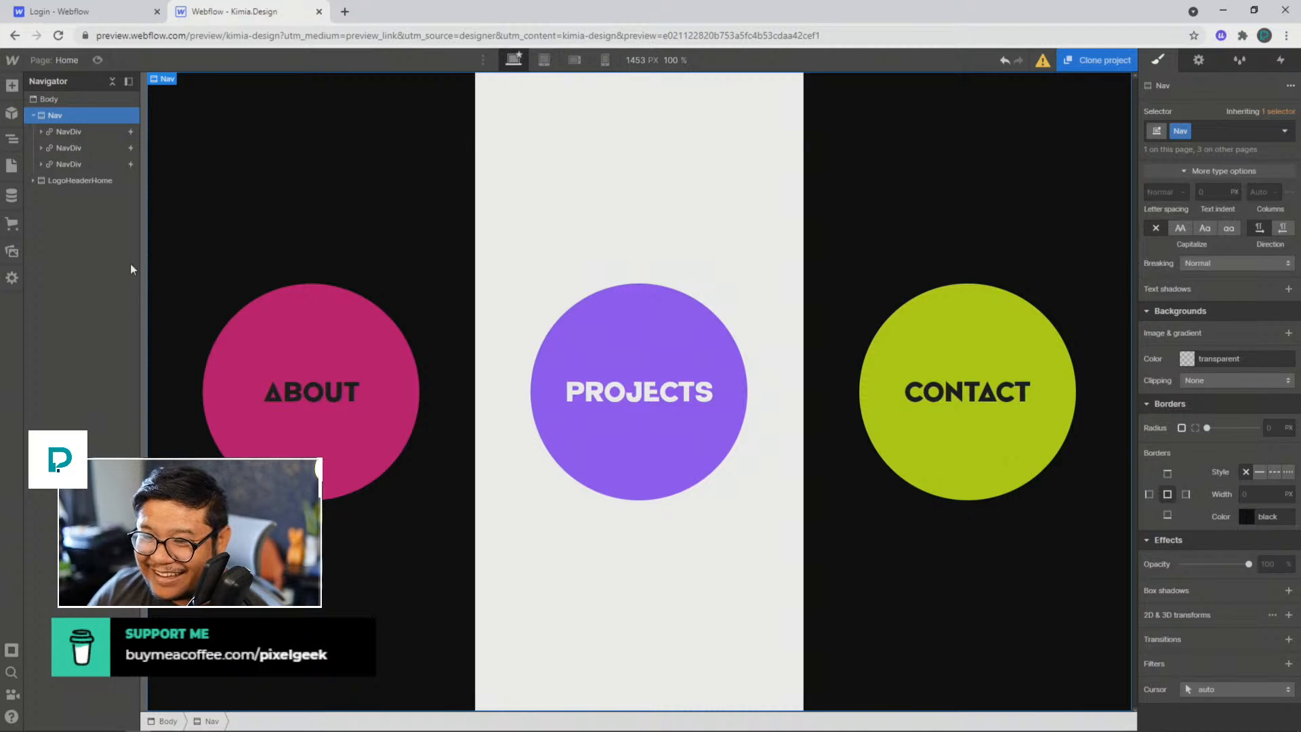
# Step: Compare the About panel's style settings with those of the parent Nav, including size, position and effects
pyautogui.click(54, 132)
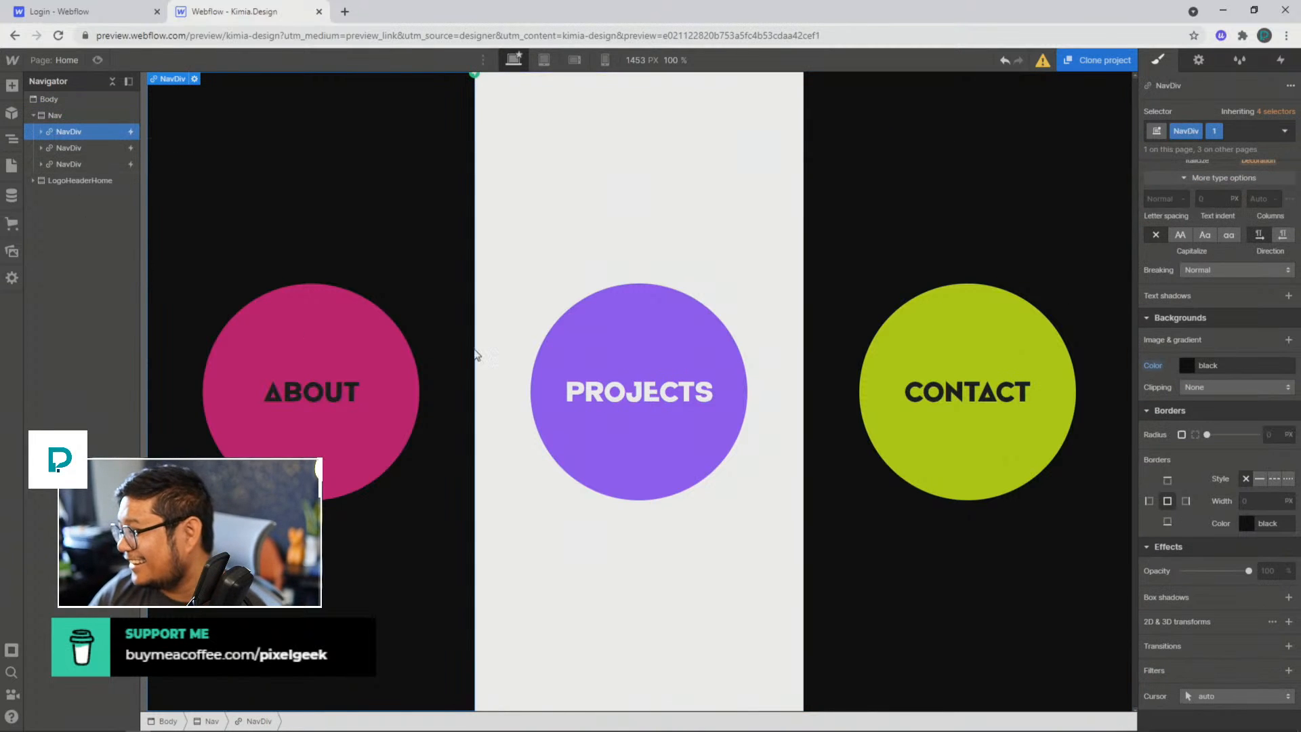
pyautogui.scroll(2, 1179, 587)
pyautogui.scroll(3, 1197, 583)
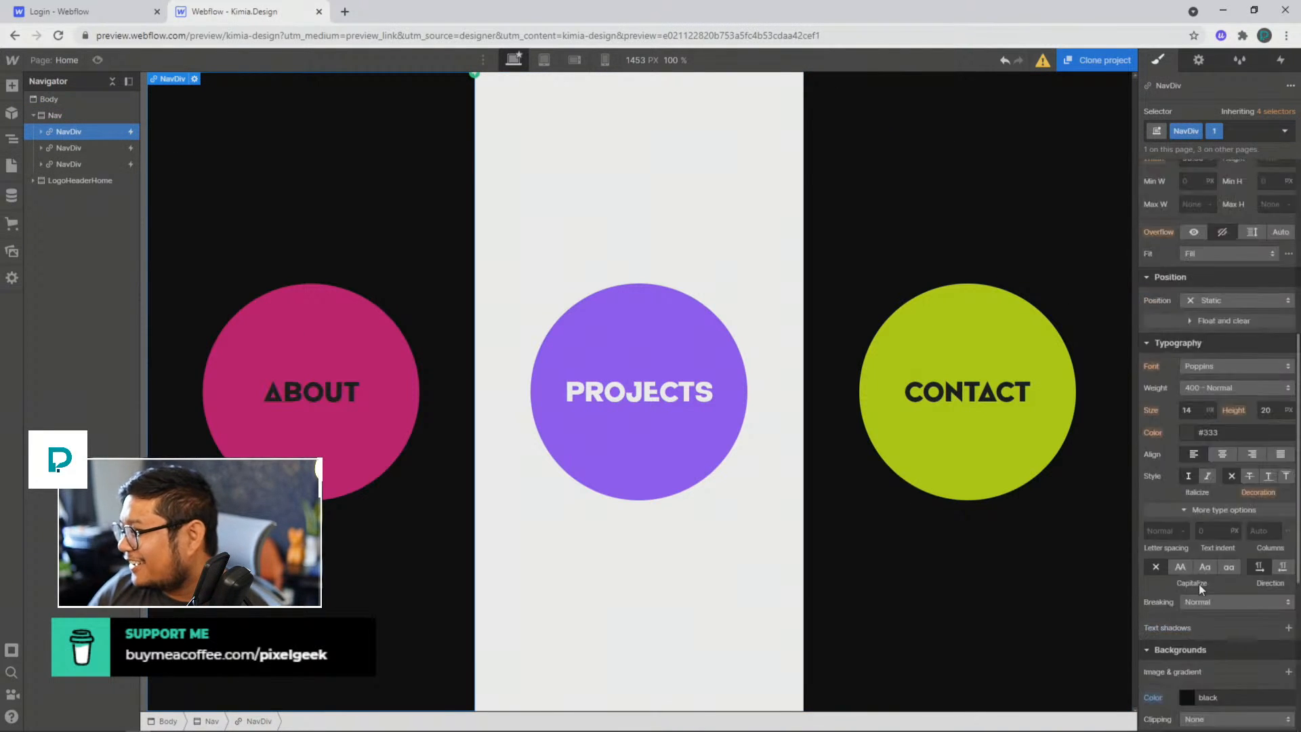
pyautogui.scroll(-5, 1198, 584)
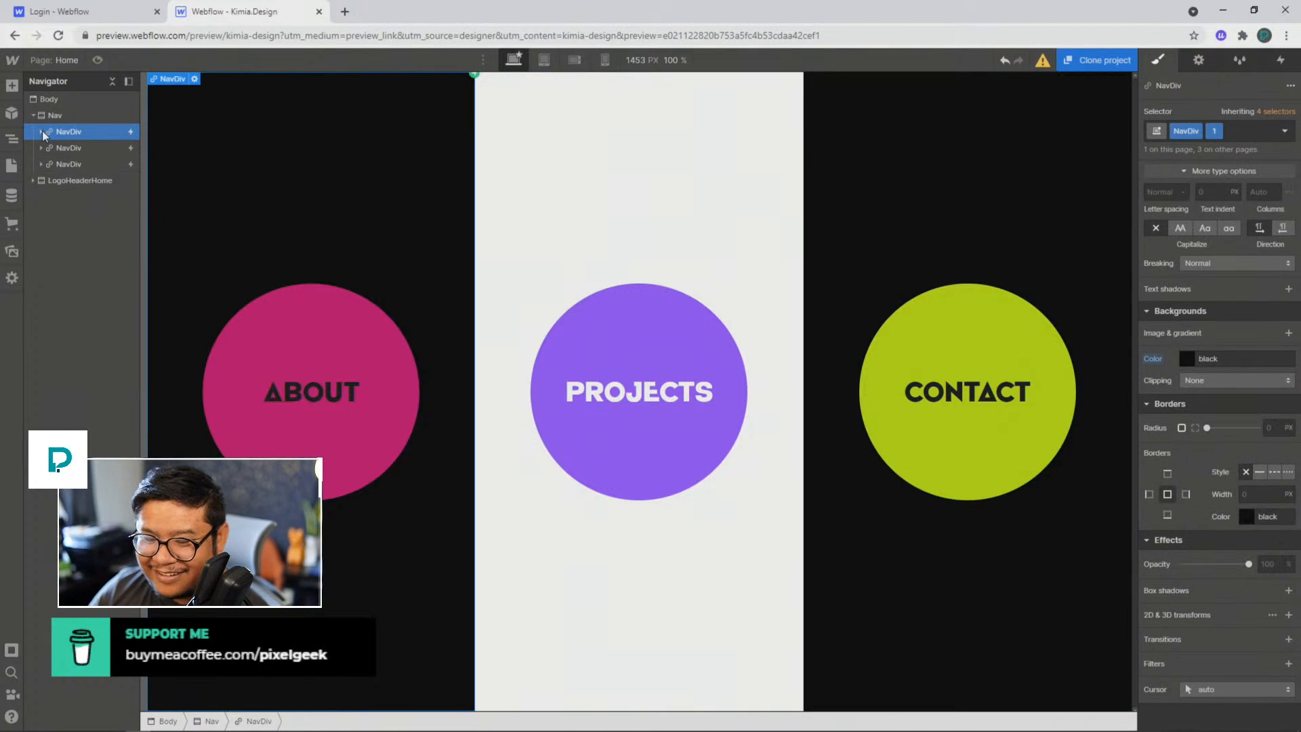
pyautogui.click(57, 116)
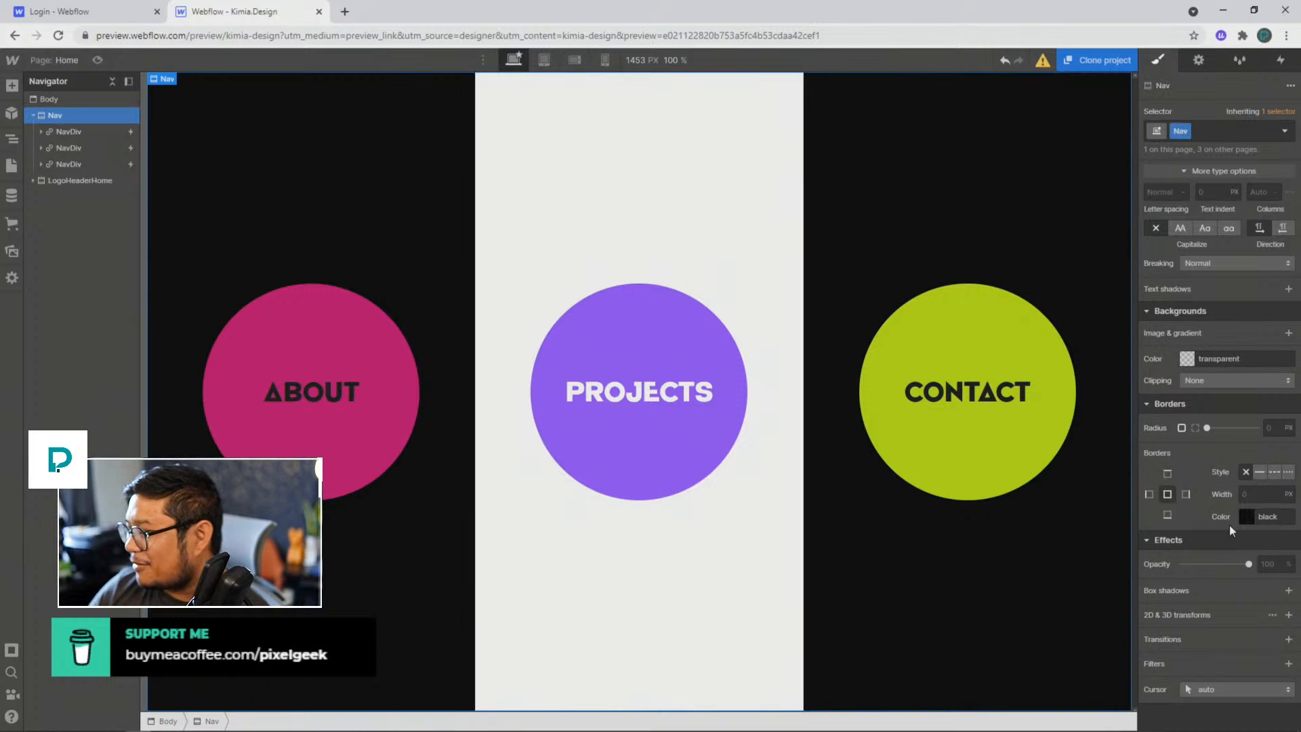
pyautogui.scroll(7, 1229, 527)
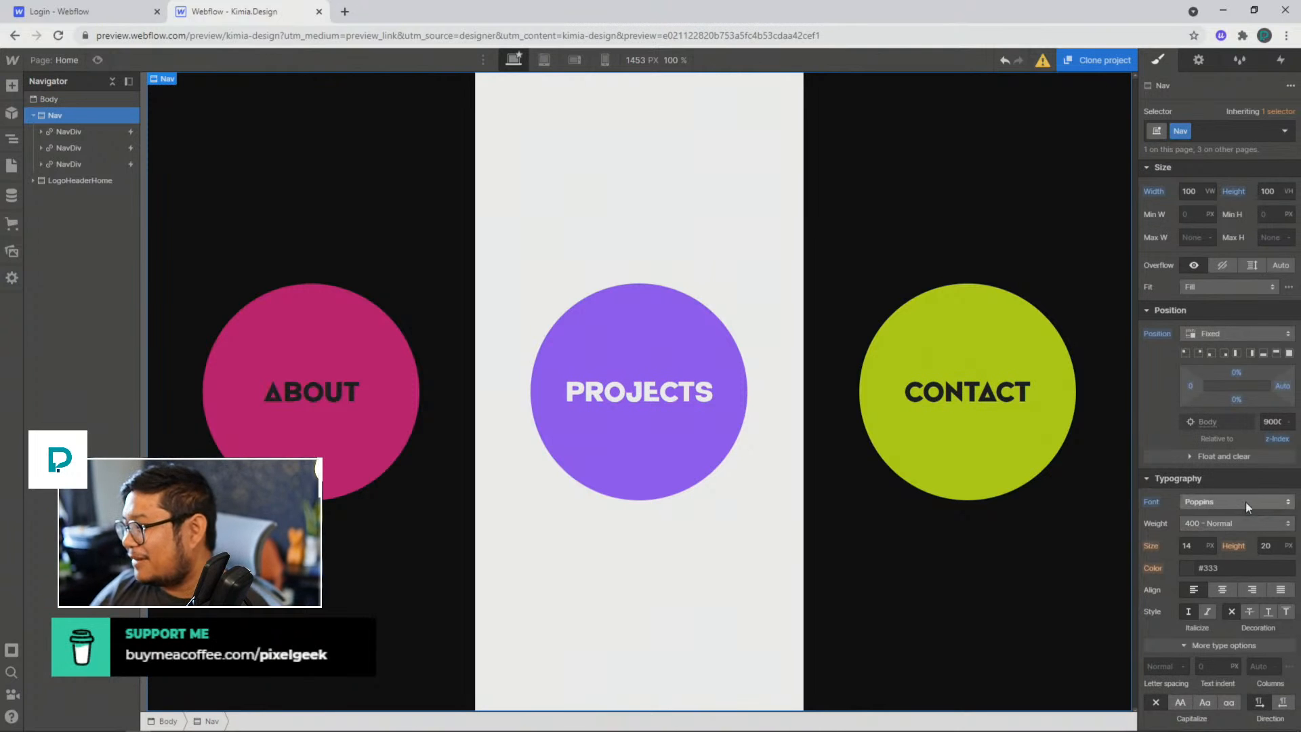
pyautogui.scroll(-7, 1245, 502)
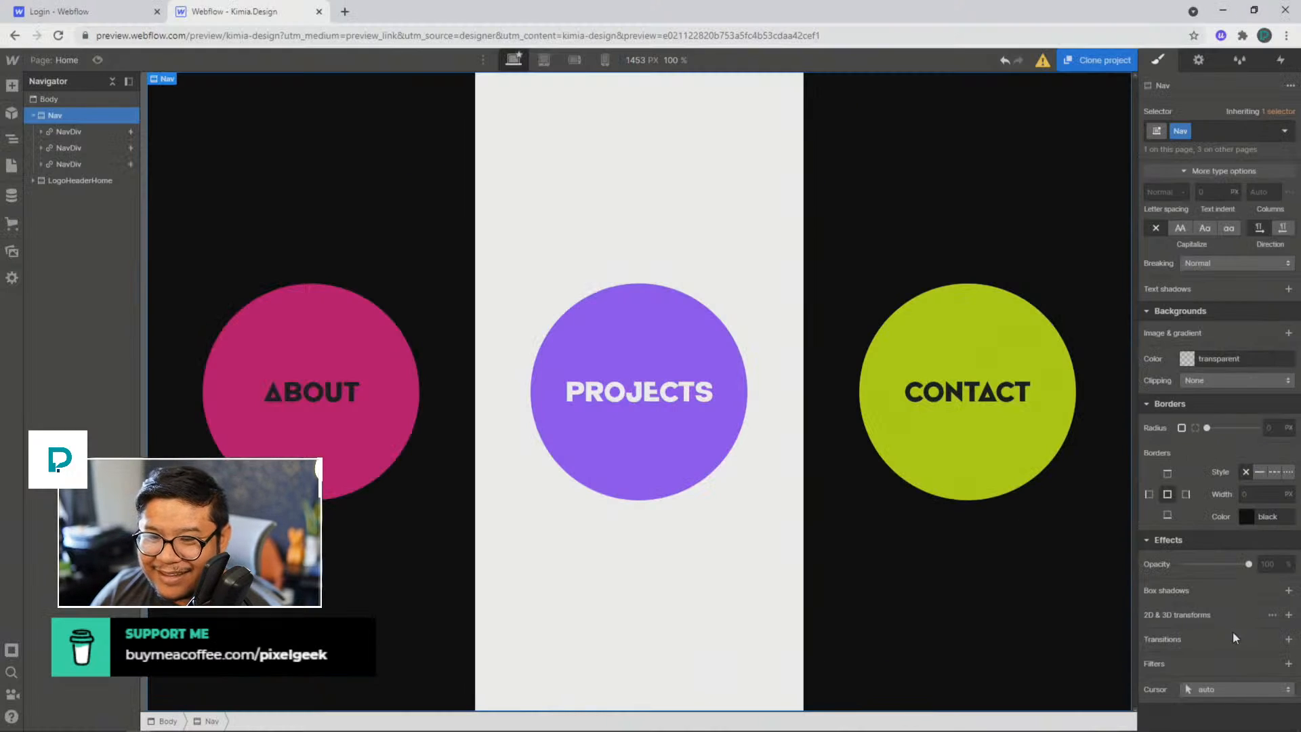
# Step: Open the About page and examine the transitions set on its Nav element
pyautogui.click(68, 61)
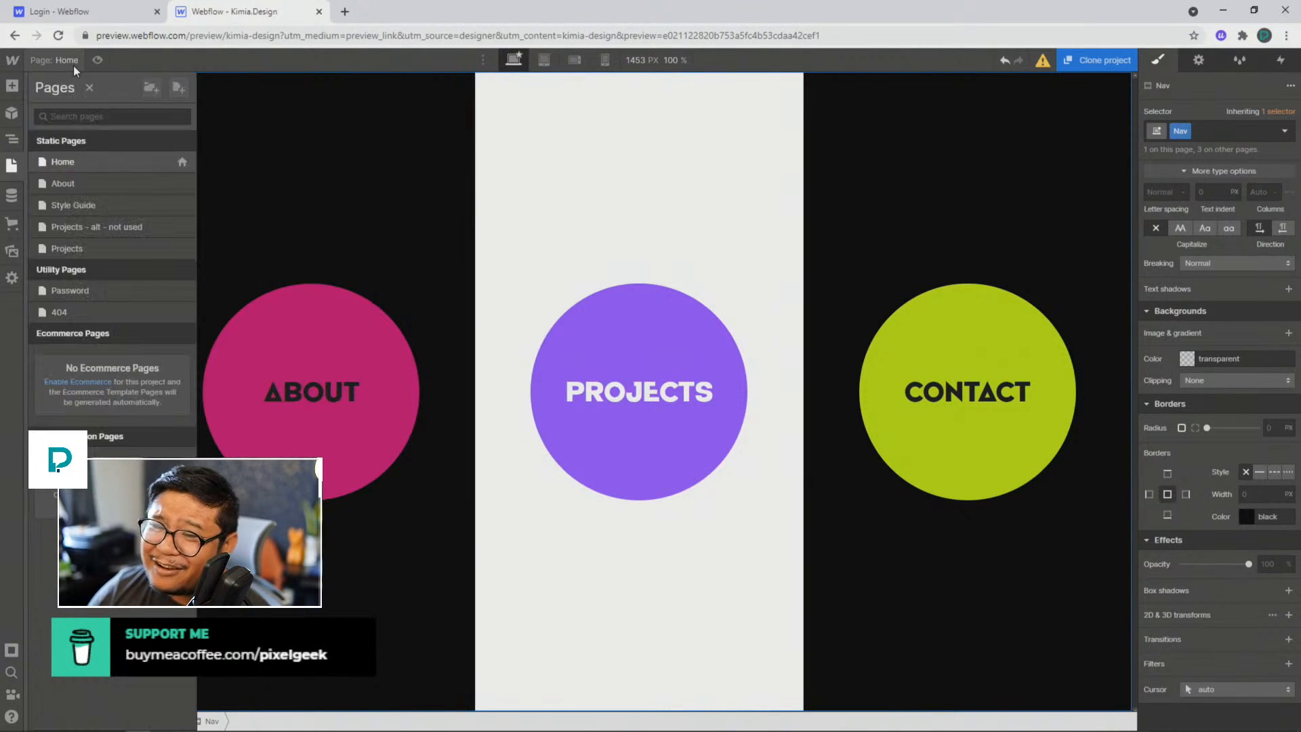
pyautogui.click(72, 179)
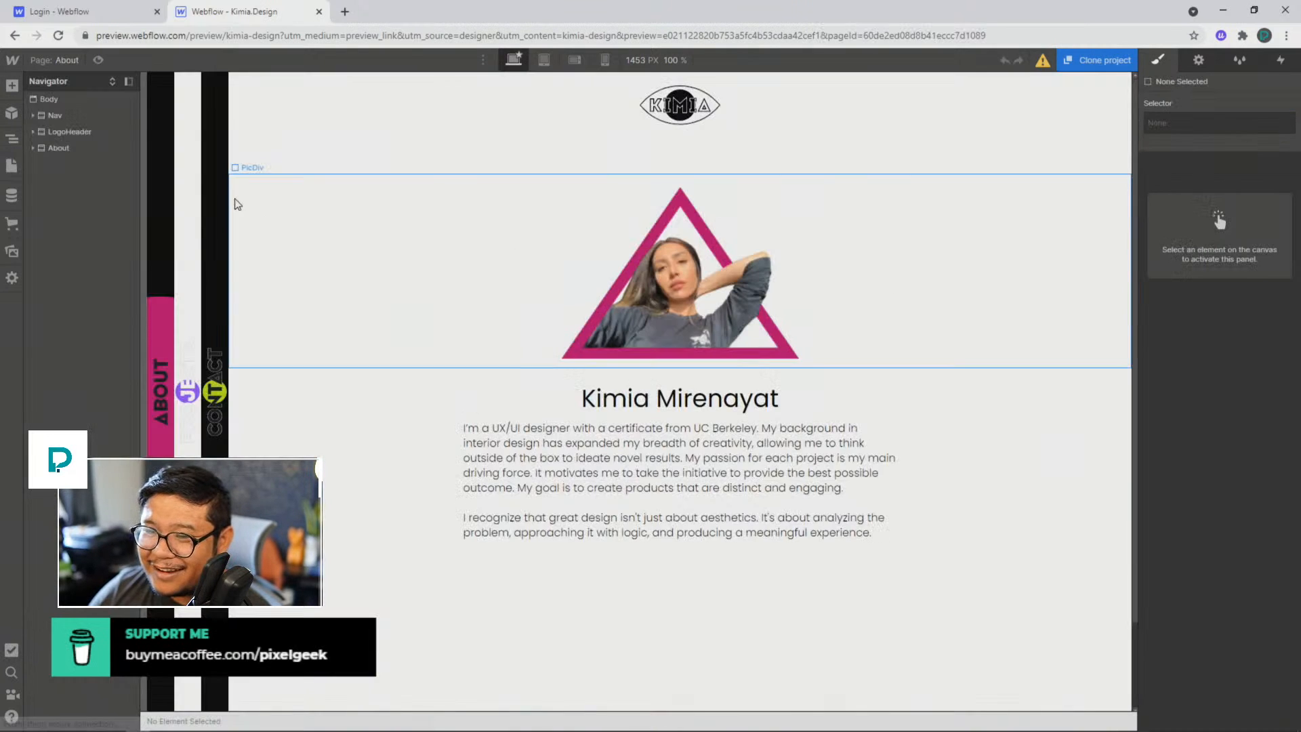
pyautogui.click(56, 115)
pyautogui.scroll(-5, 1168, 475)
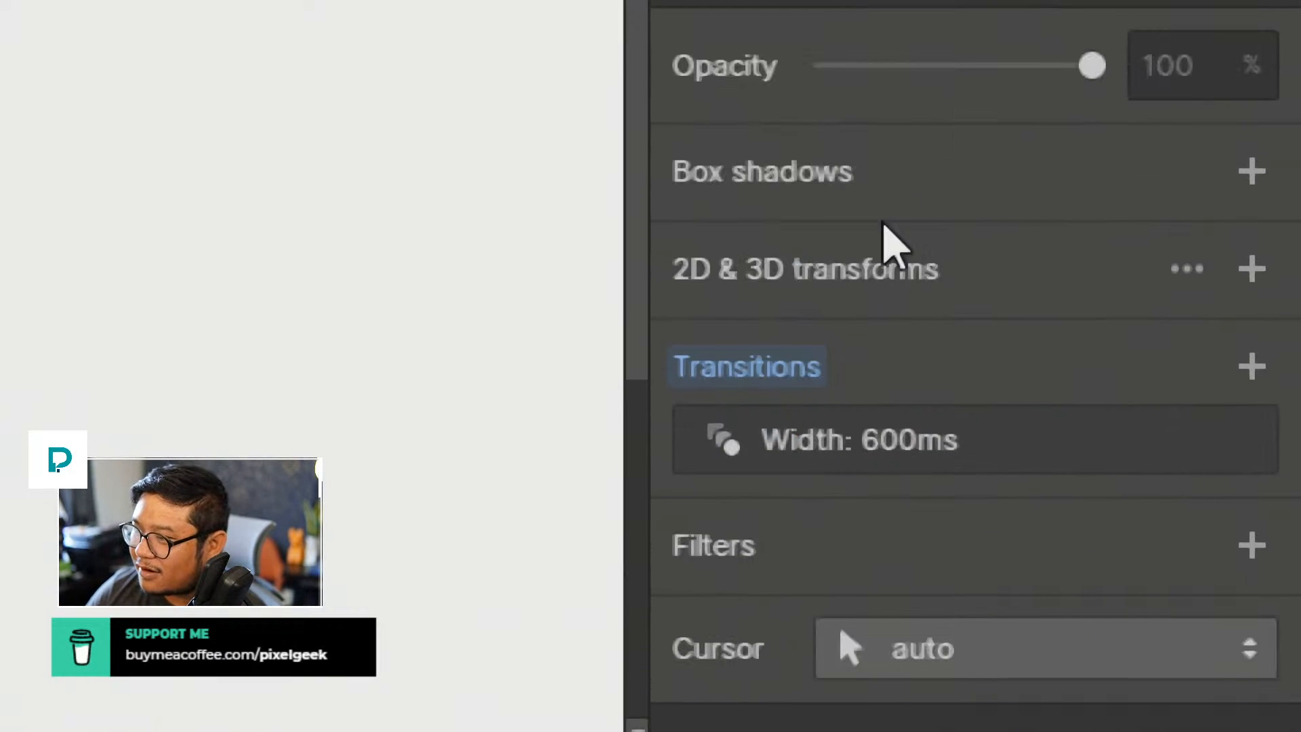
pyautogui.moveTo(853, 425)
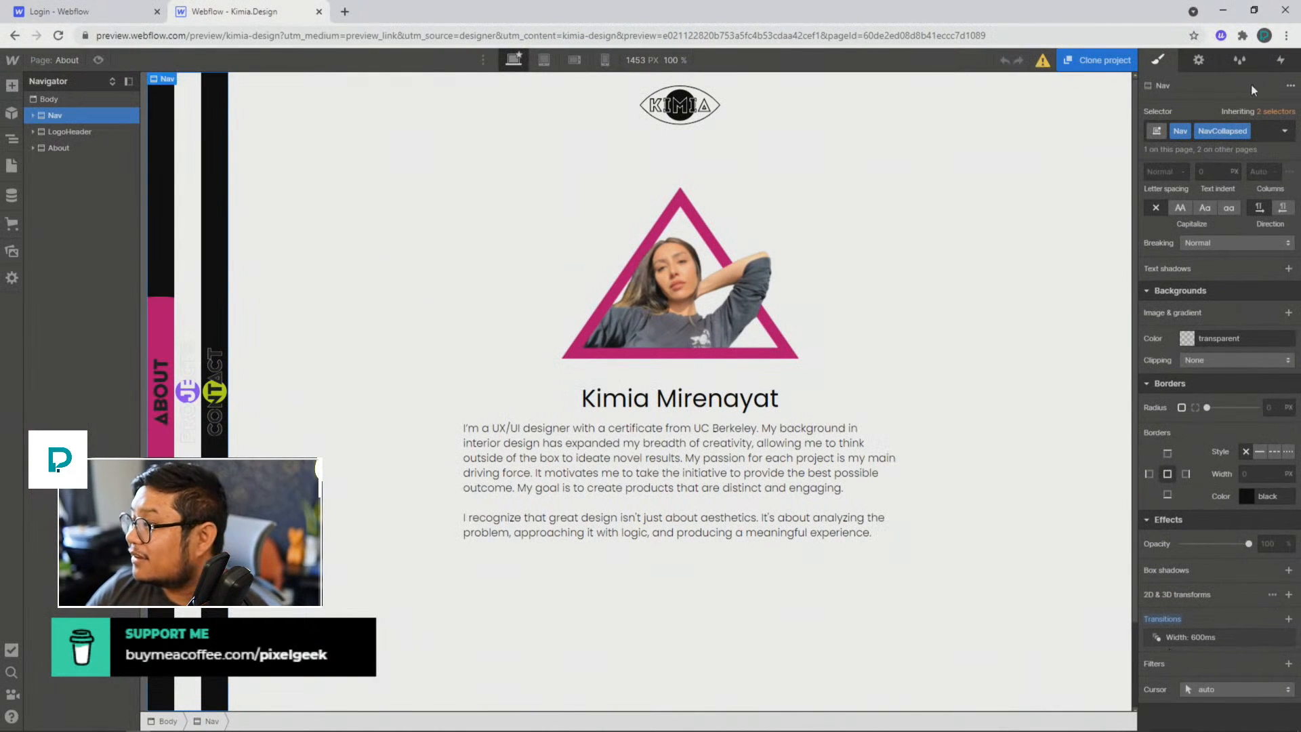
# Step: Open the About page's desktop page load trigger and preview the About - PreLoader - Desktop animation
pyautogui.click(1278, 58)
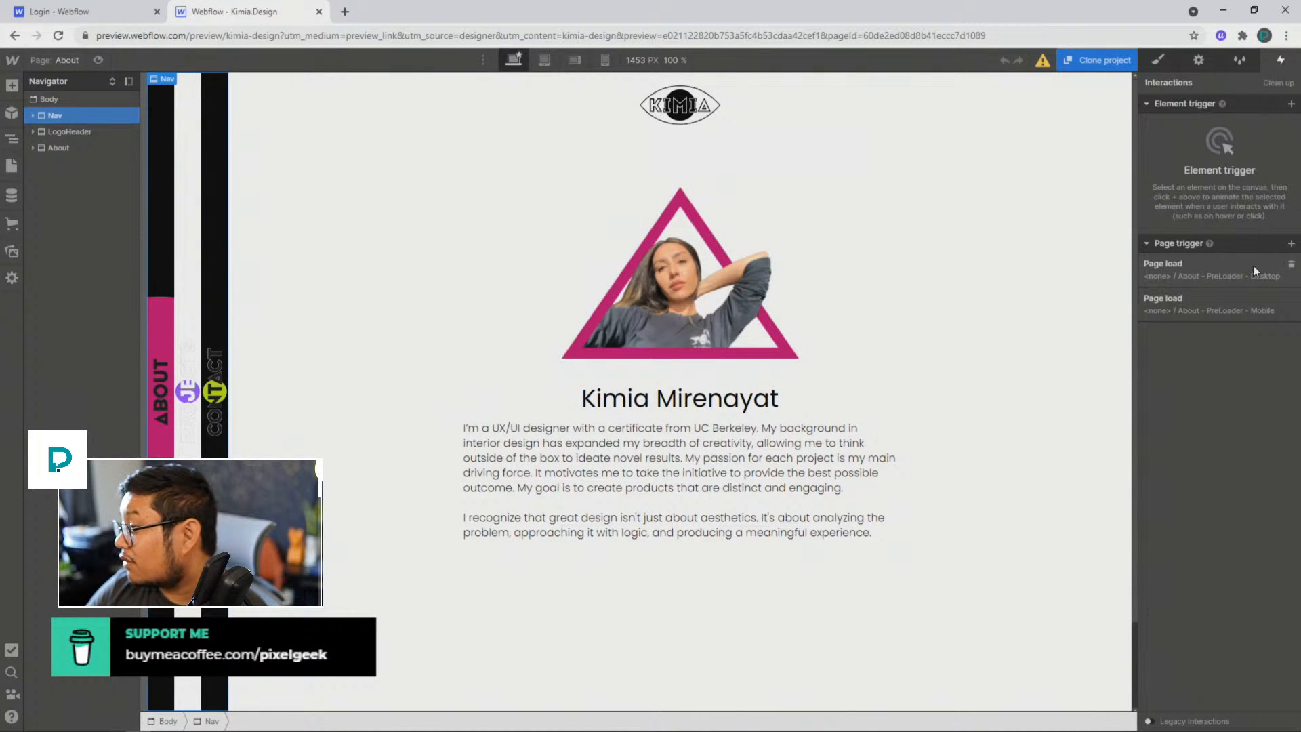
pyautogui.click(1197, 272)
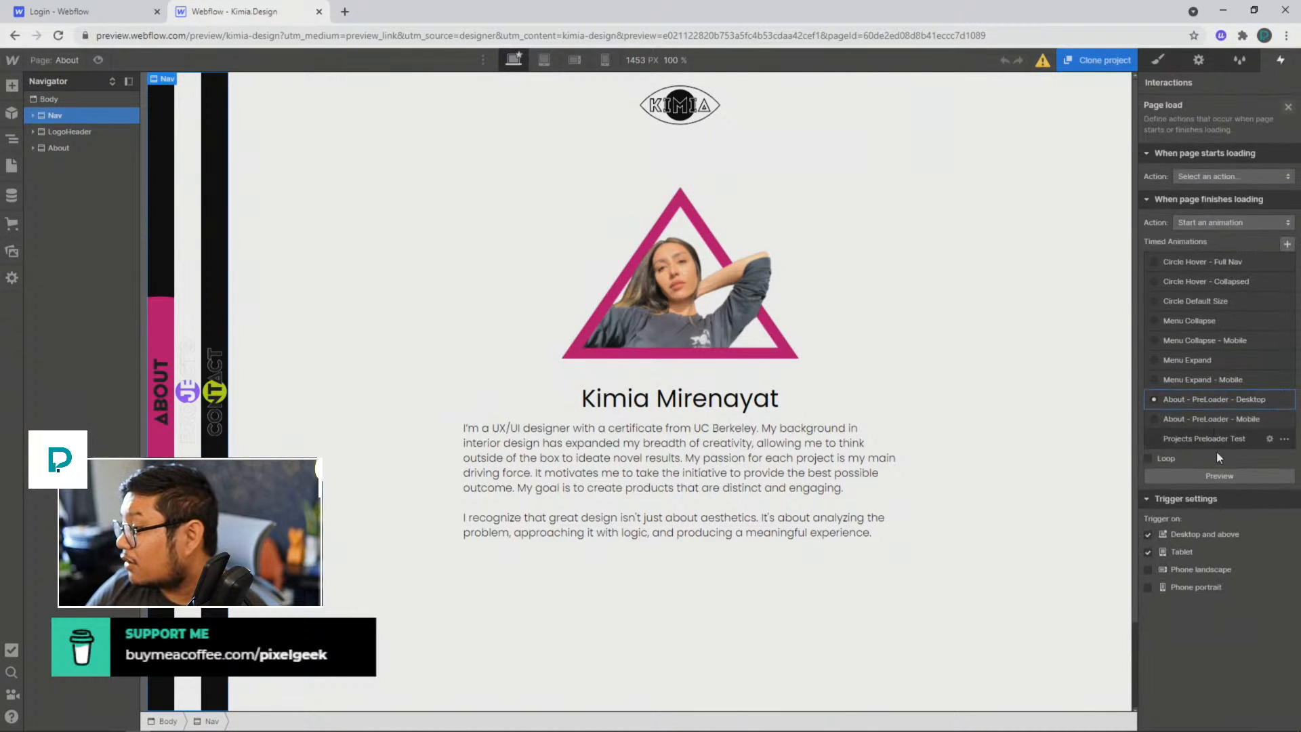
pyautogui.click(1213, 476)
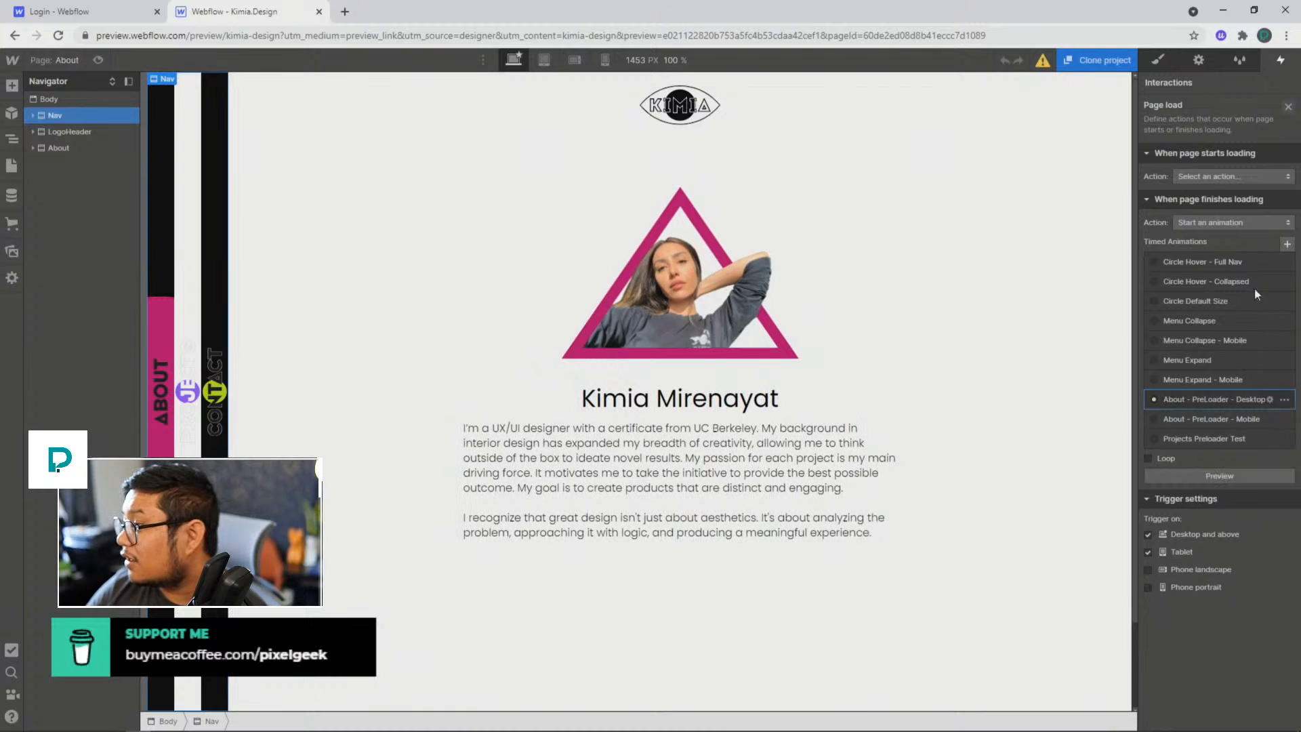
# Step: Close the page load trigger, preview the About page, and re-examine the Nav element's styles down to its transitions
pyautogui.click(1287, 108)
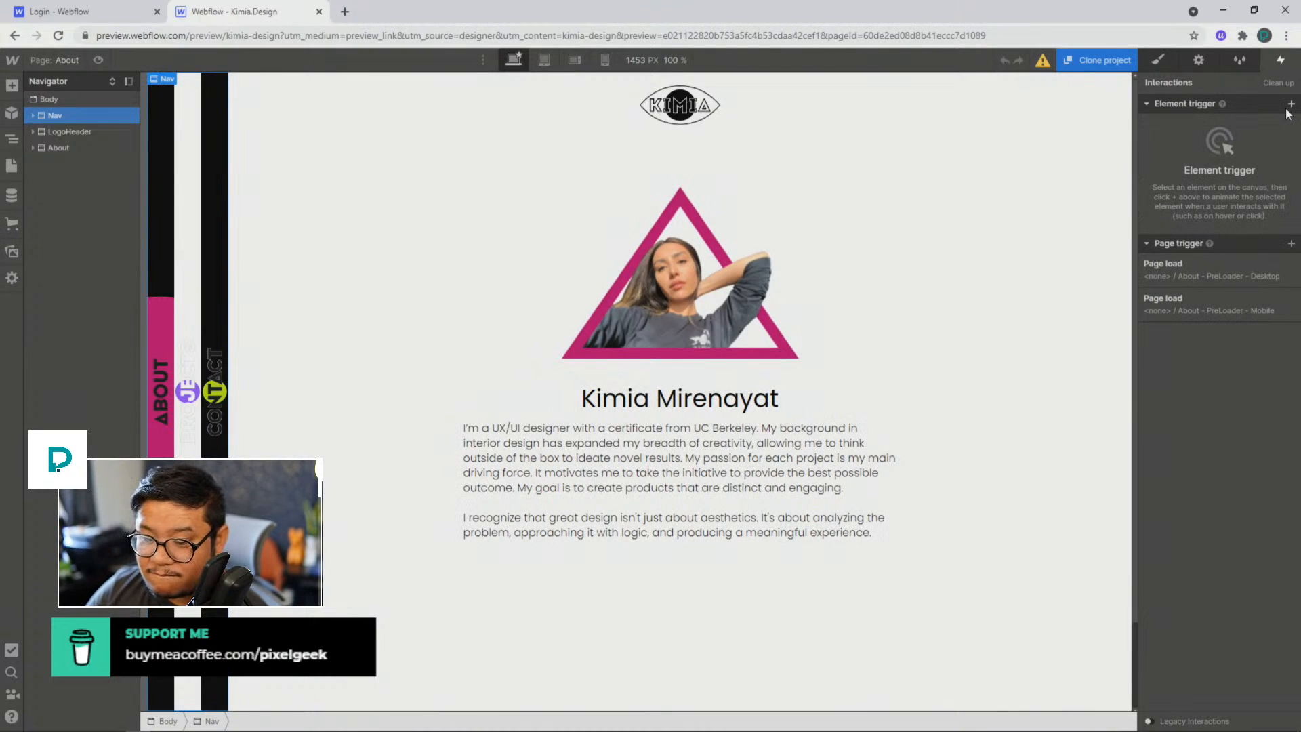
pyautogui.click(1158, 60)
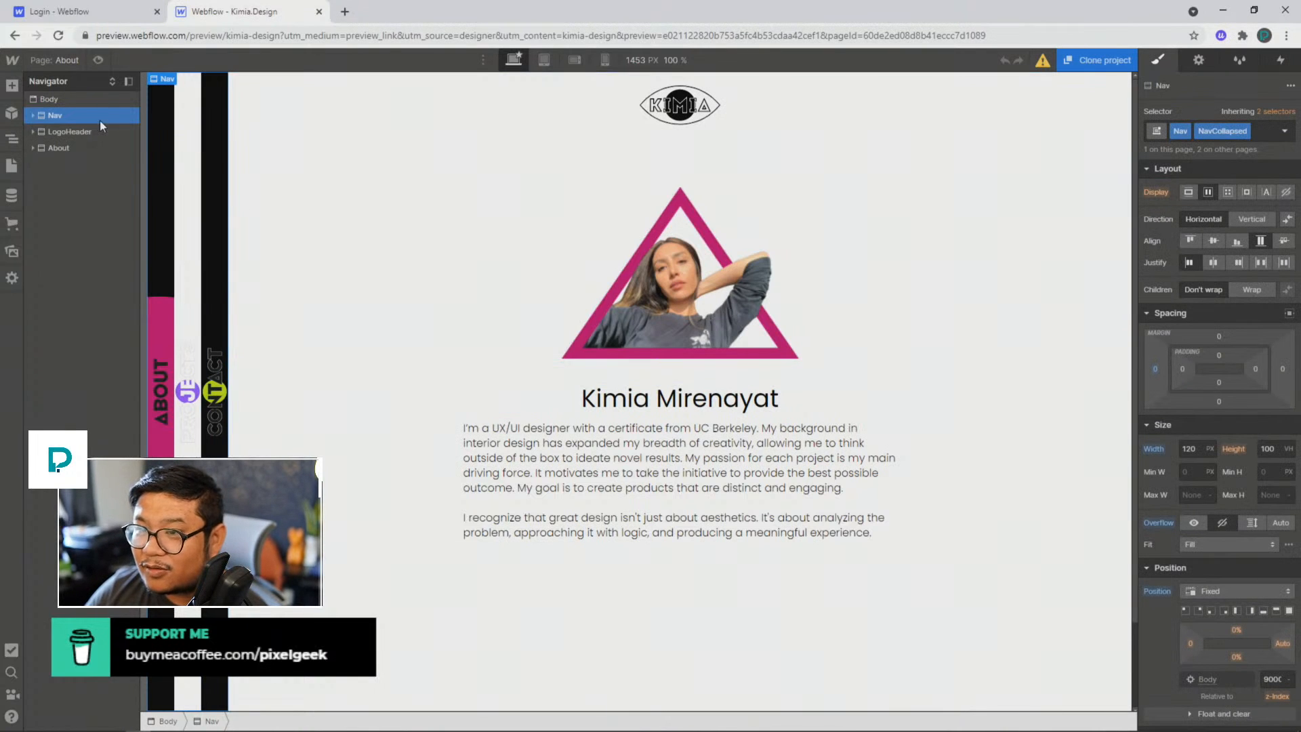
pyautogui.click(98, 60)
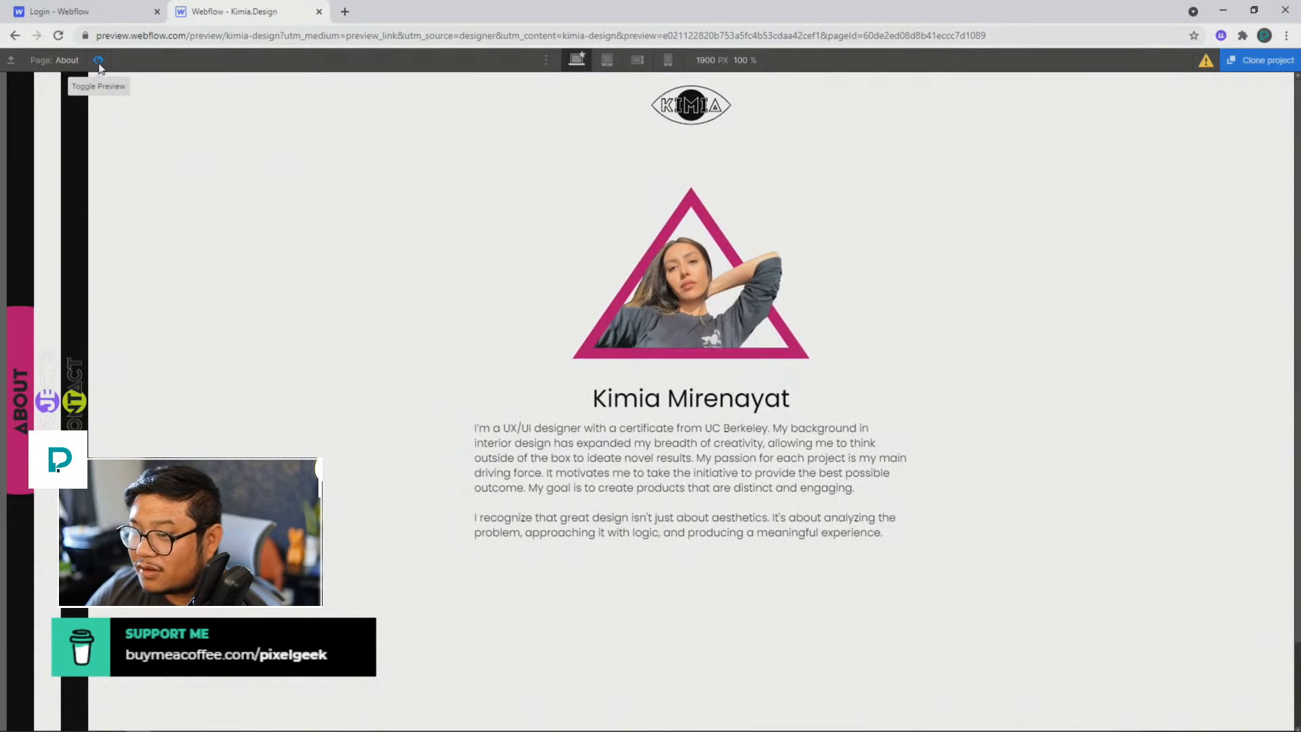
pyautogui.click(98, 61)
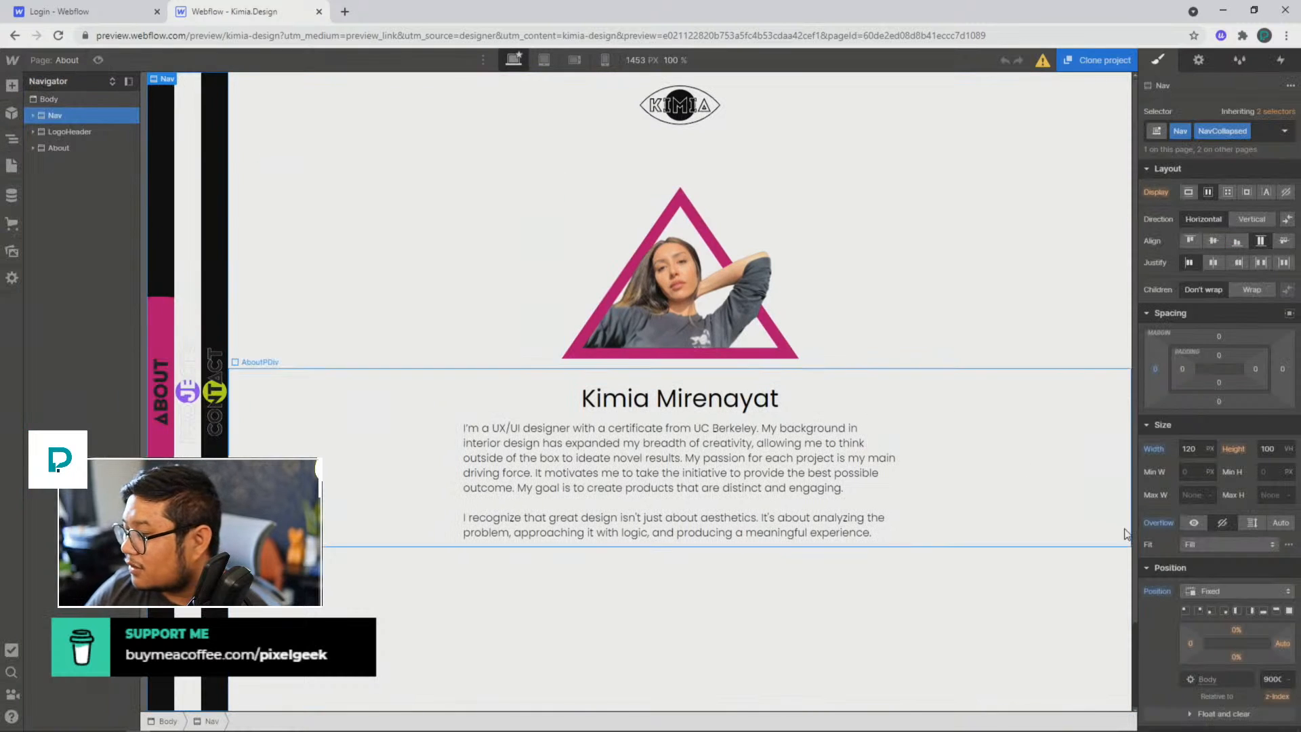
pyautogui.scroll(-10, 1219, 535)
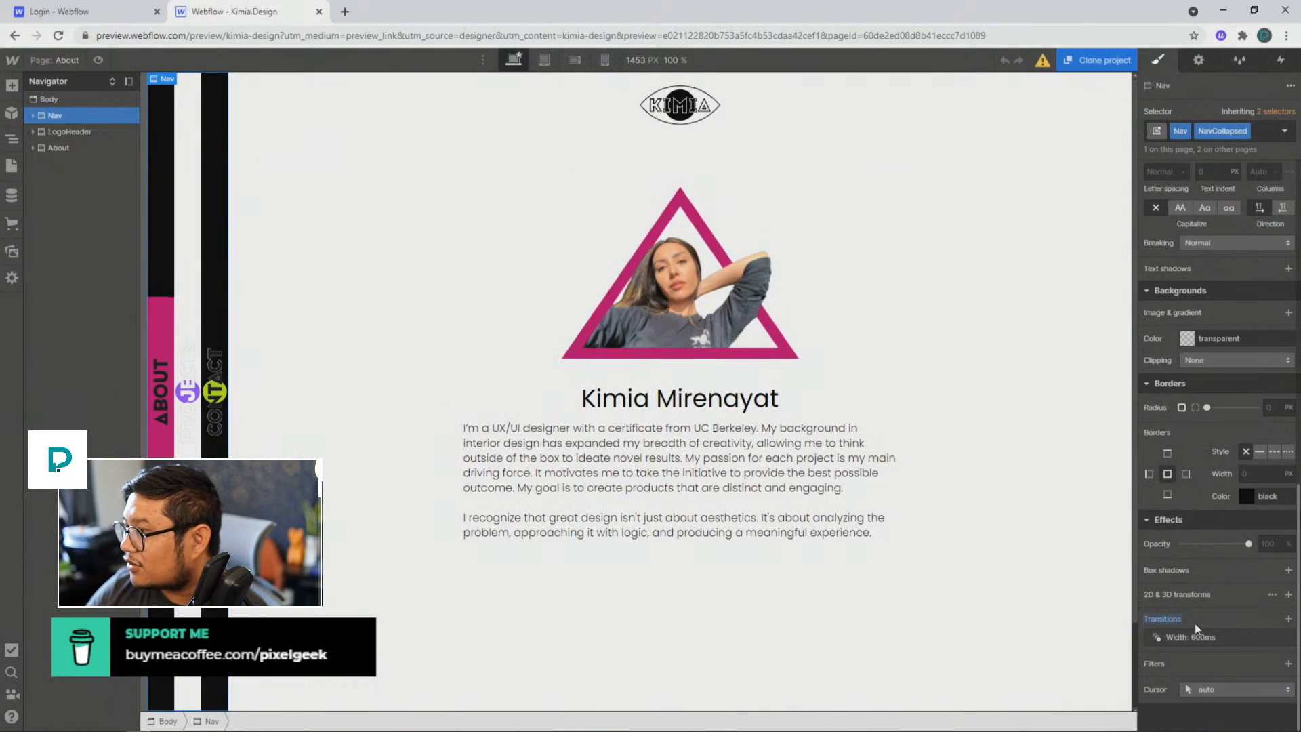
pyautogui.scroll(8, 1194, 623)
pyautogui.scroll(-5, 1194, 621)
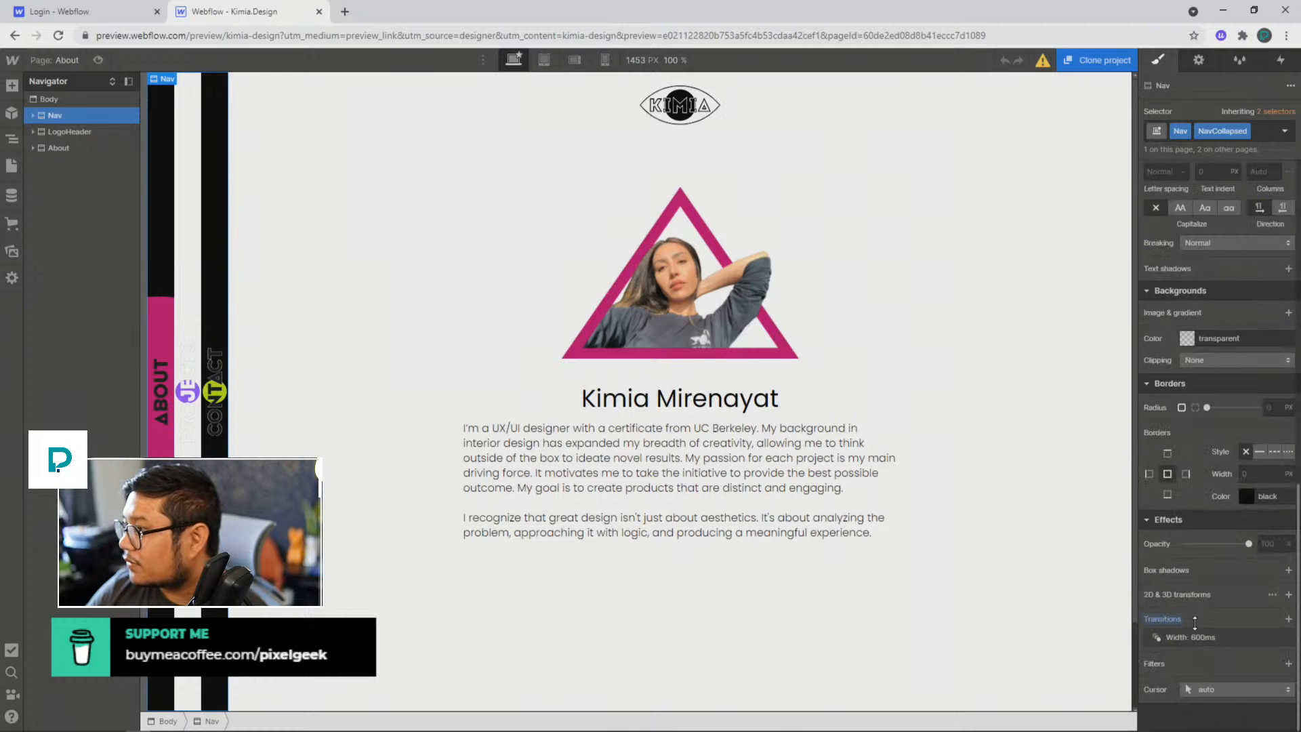
# Step: Check the interactions on the first NavDiv inside Nav and replay the About - PreLoader - Desktop page load animation
pyautogui.click(1280, 60)
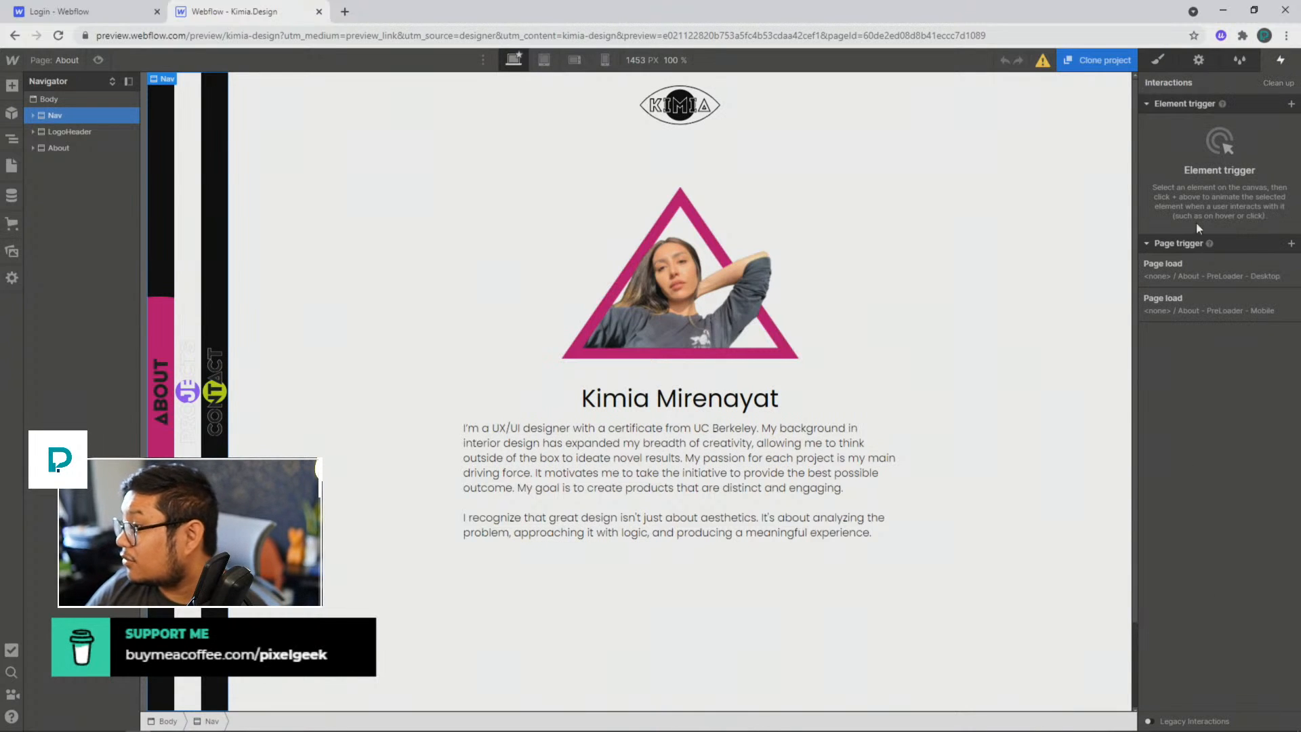
pyautogui.click(32, 115)
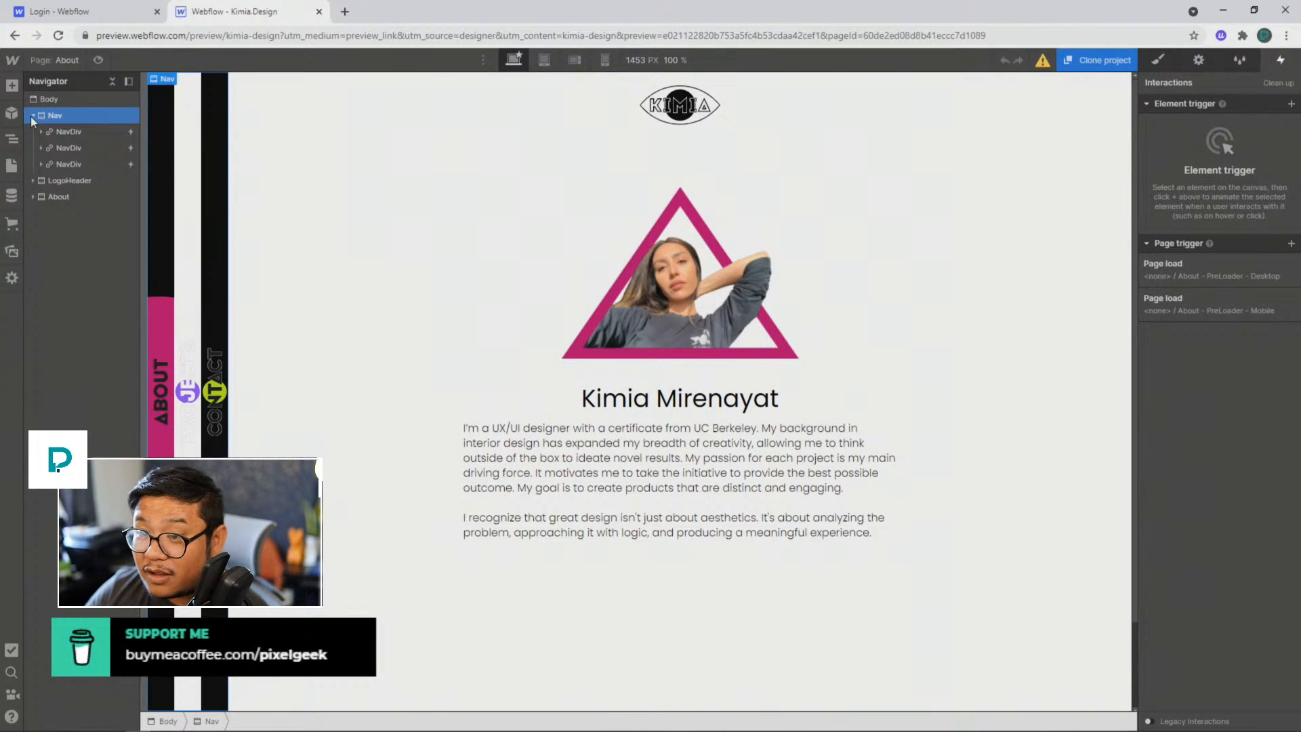
pyautogui.click(78, 131)
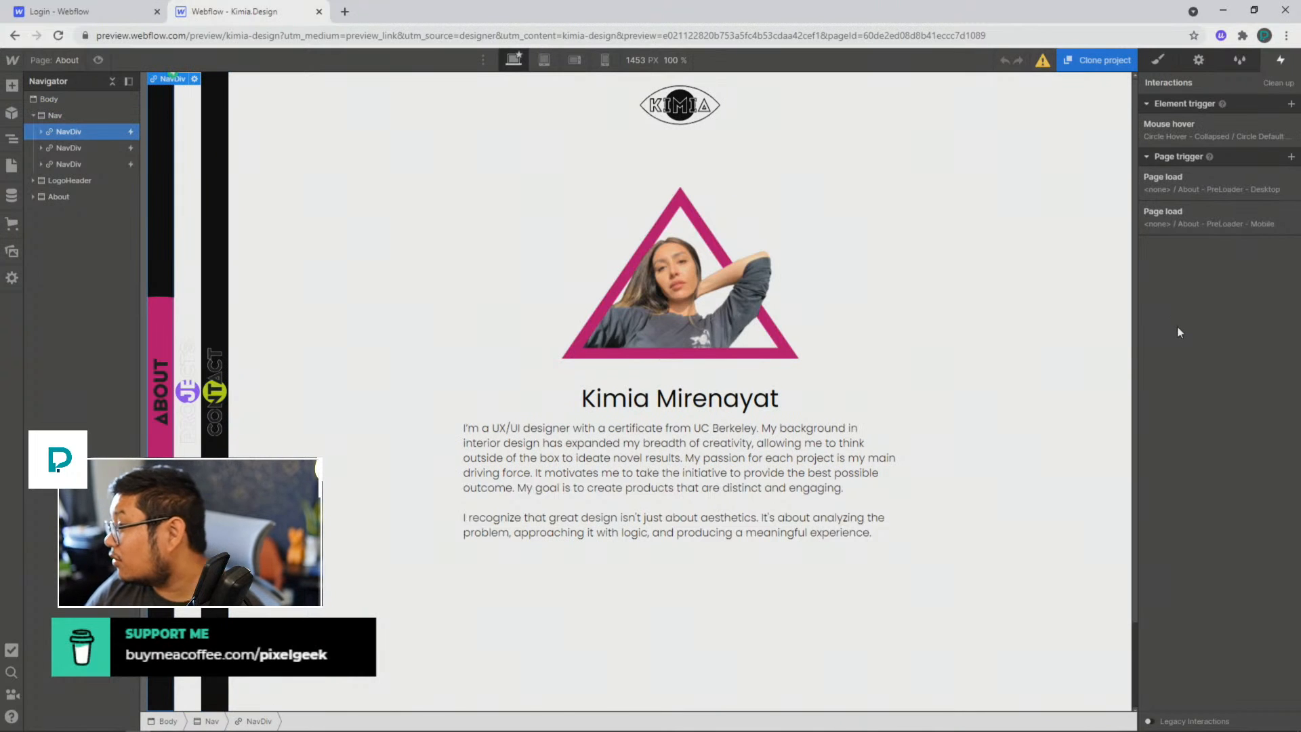
pyautogui.click(1197, 180)
pyautogui.click(1228, 474)
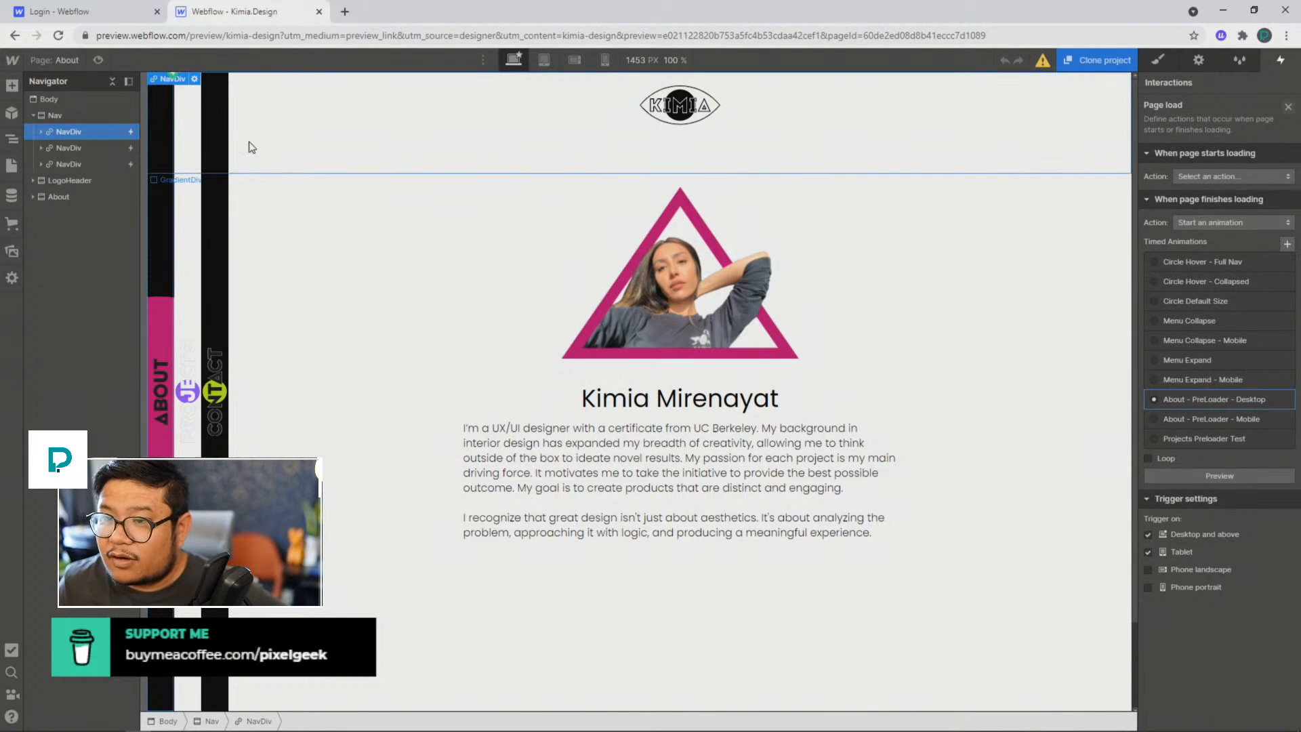
# Step: Open the Home page and turn its Nav element into a symbol named nav
pyautogui.click(68, 61)
pyautogui.click(66, 168)
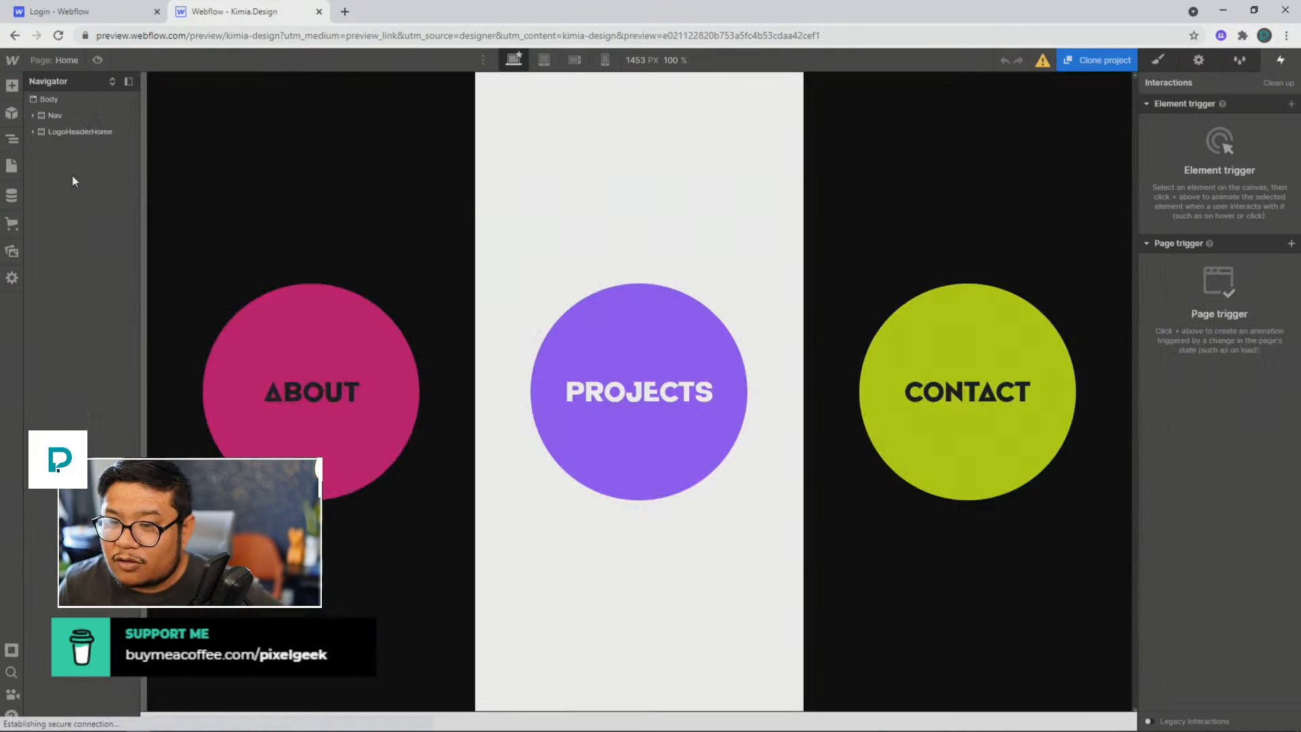
pyautogui.click(76, 115)
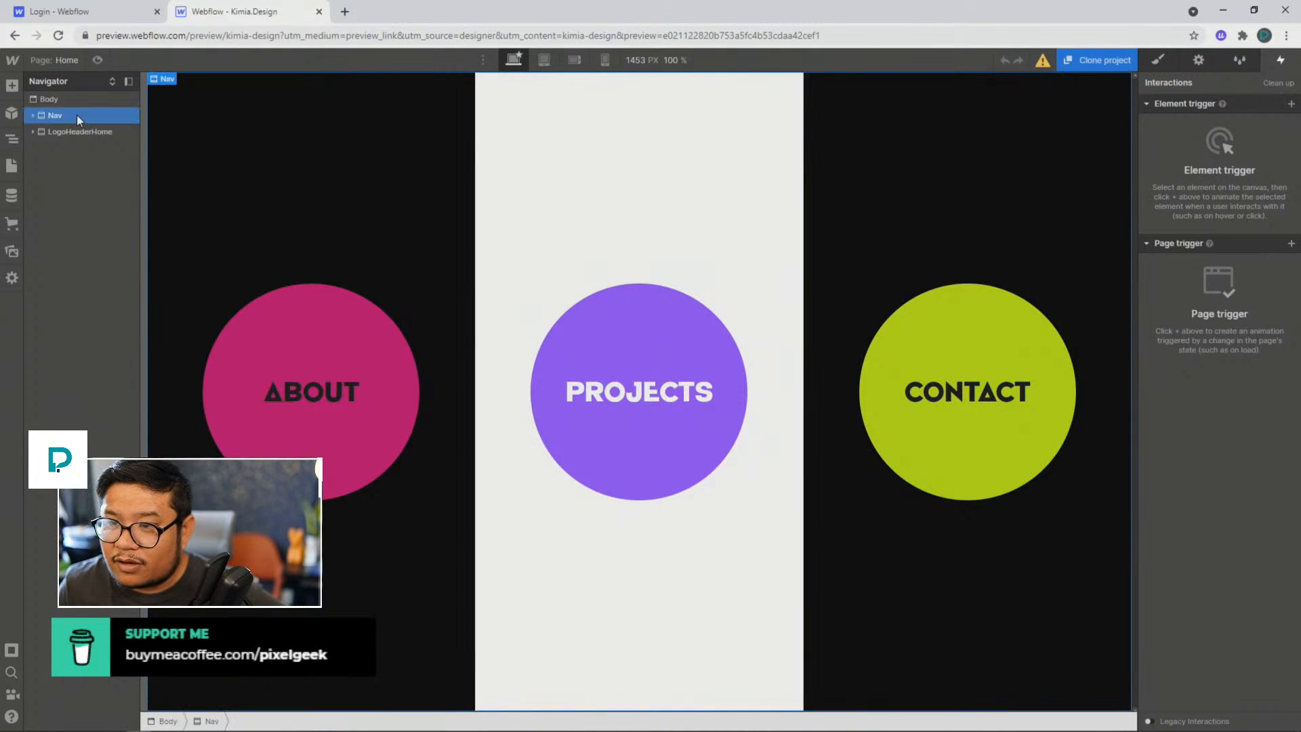
pyautogui.rightClick(160, 80)
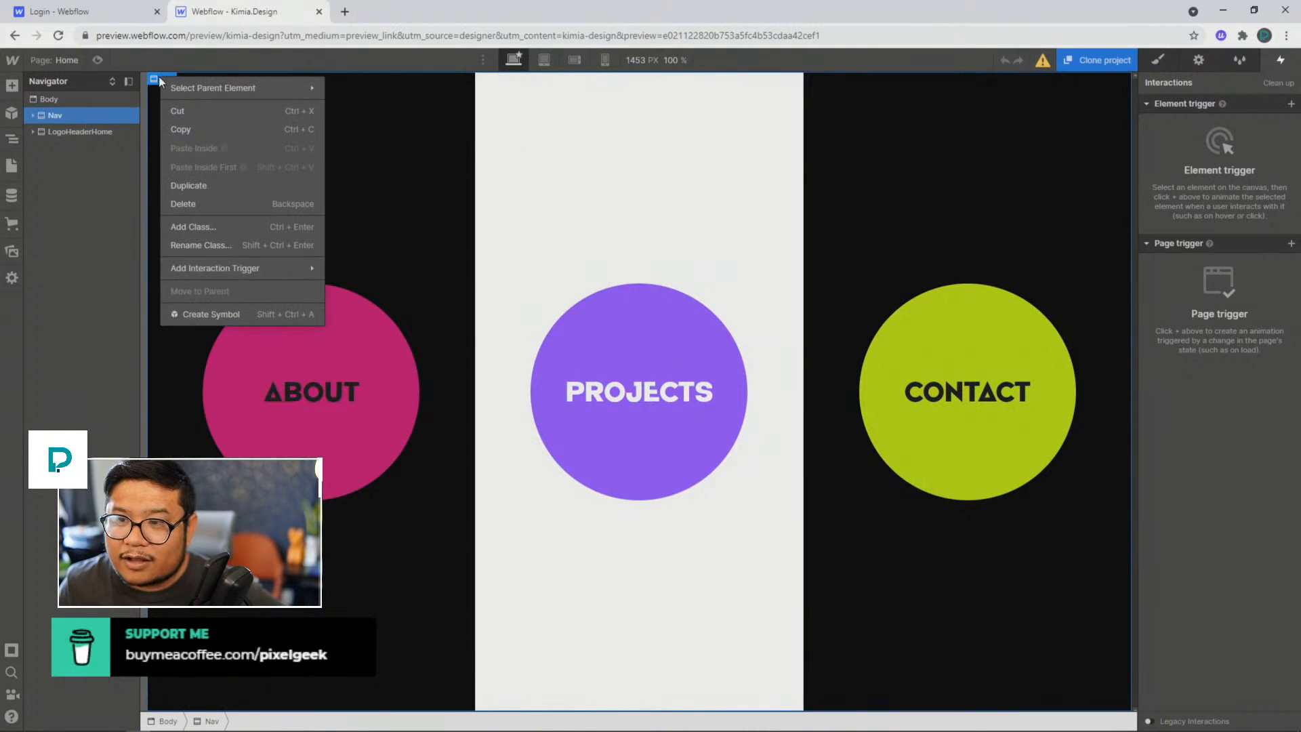
pyautogui.click(217, 319)
pyautogui.press('Return')
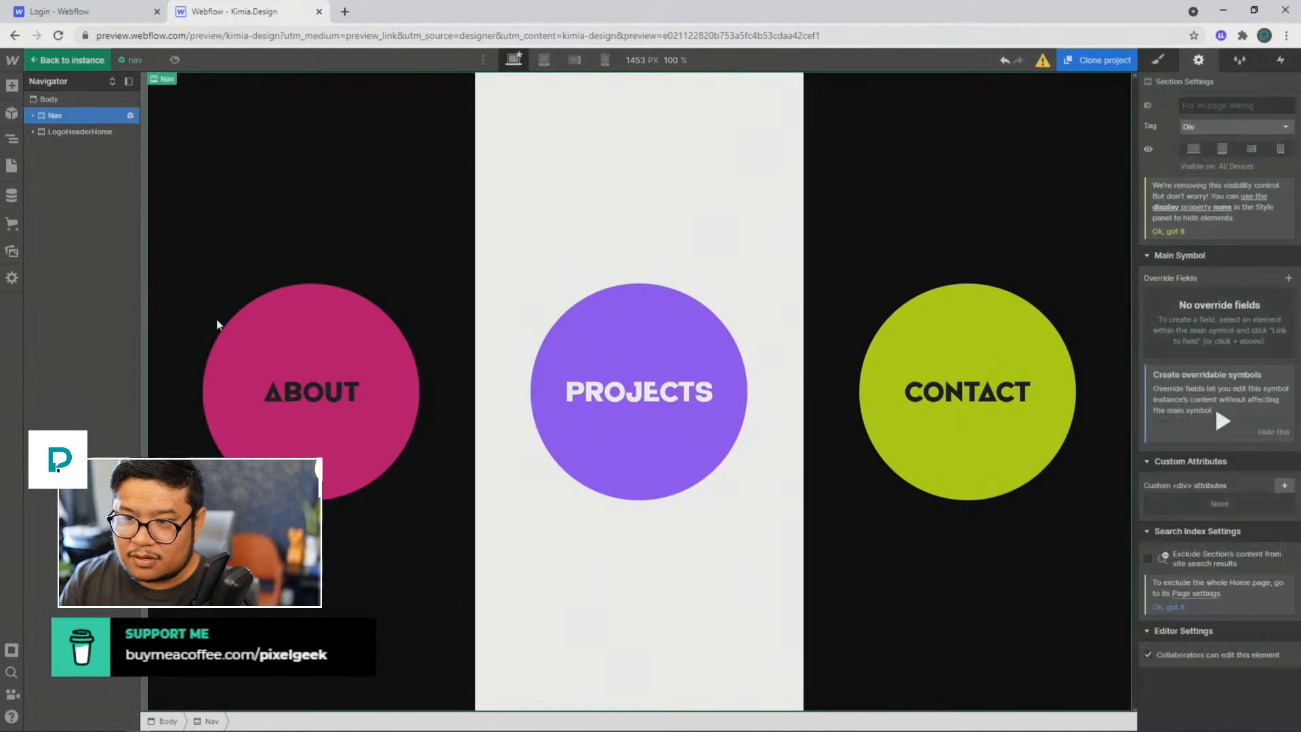